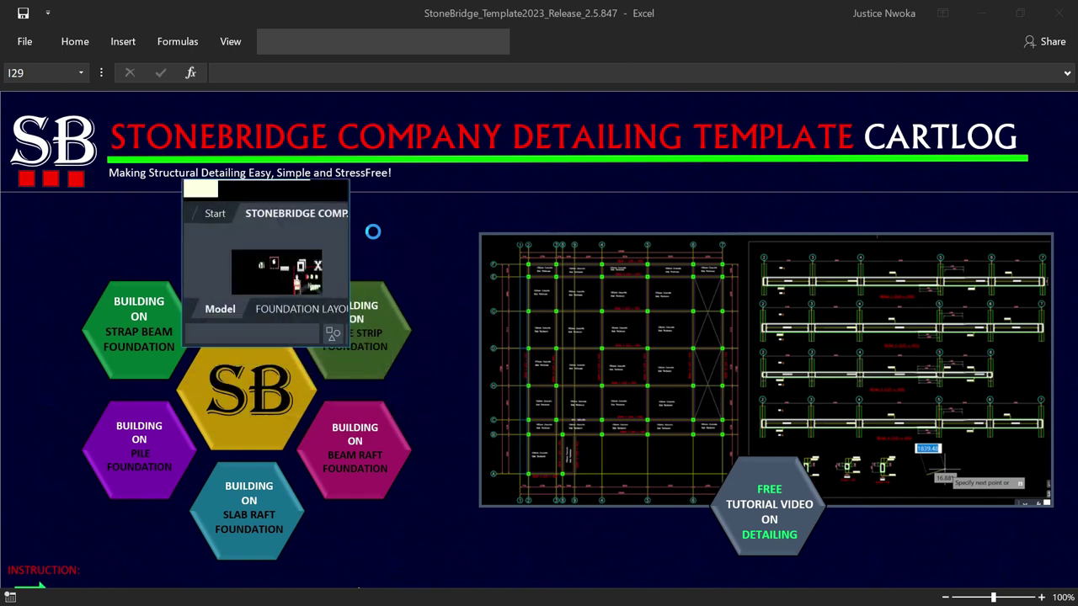
Switch to AutoCAD, maximize its window and look over the framed drawings in the pad footing template's model space
left_click_drag(243, 192, 511, 198)
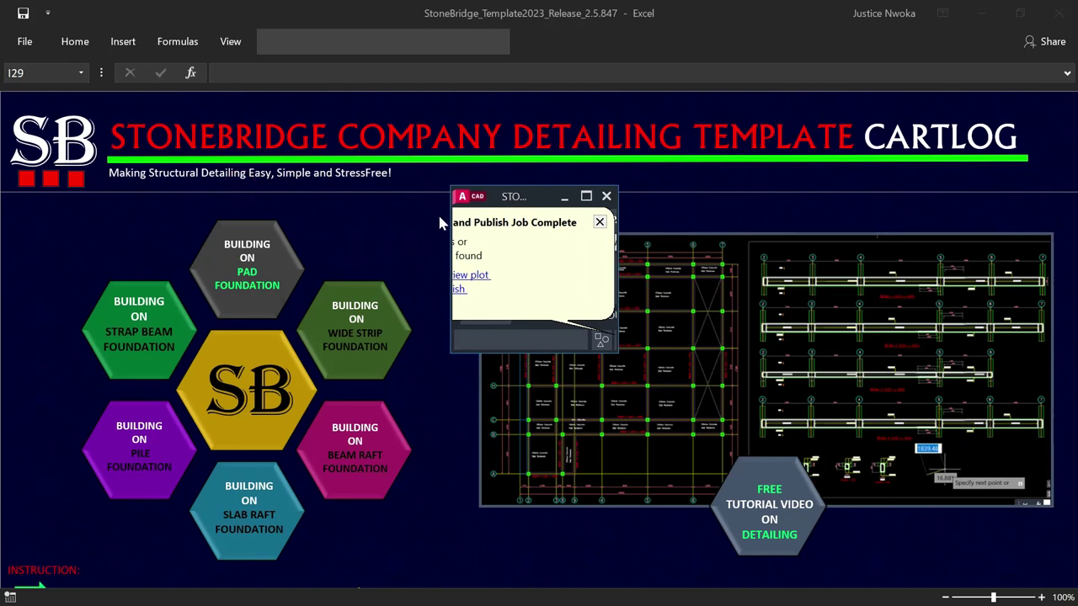
left_click(586, 197)
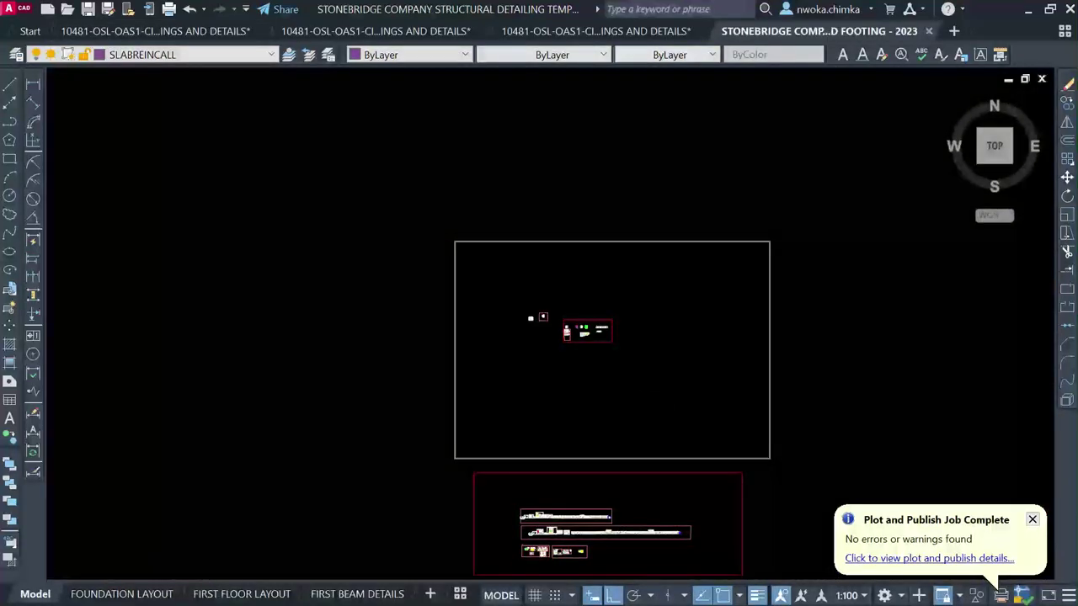
scroll(580, 332, "up", 4)
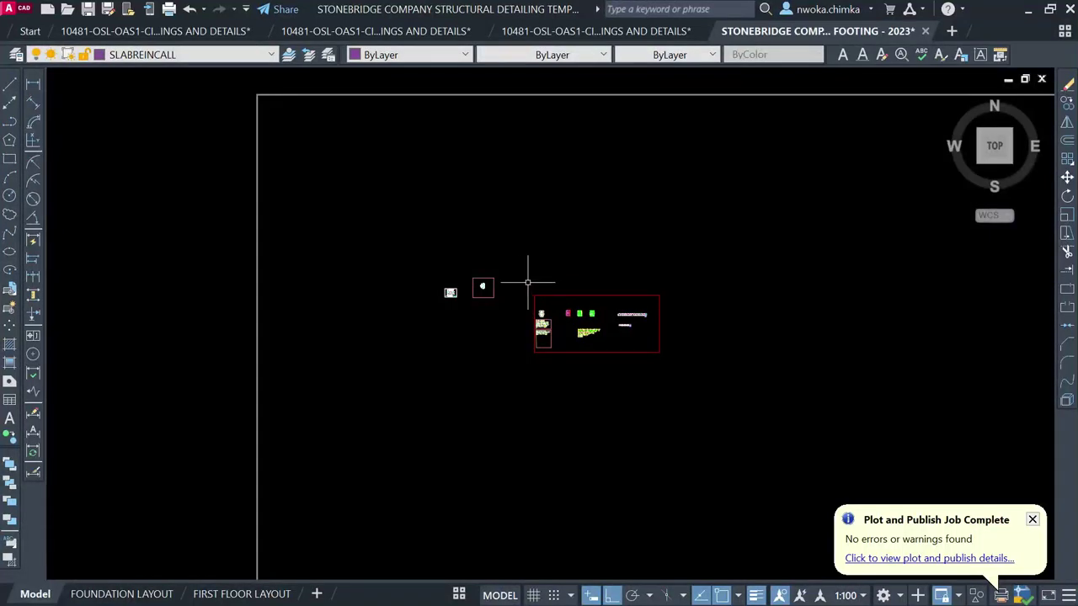
scroll(552, 298, "up", 5)
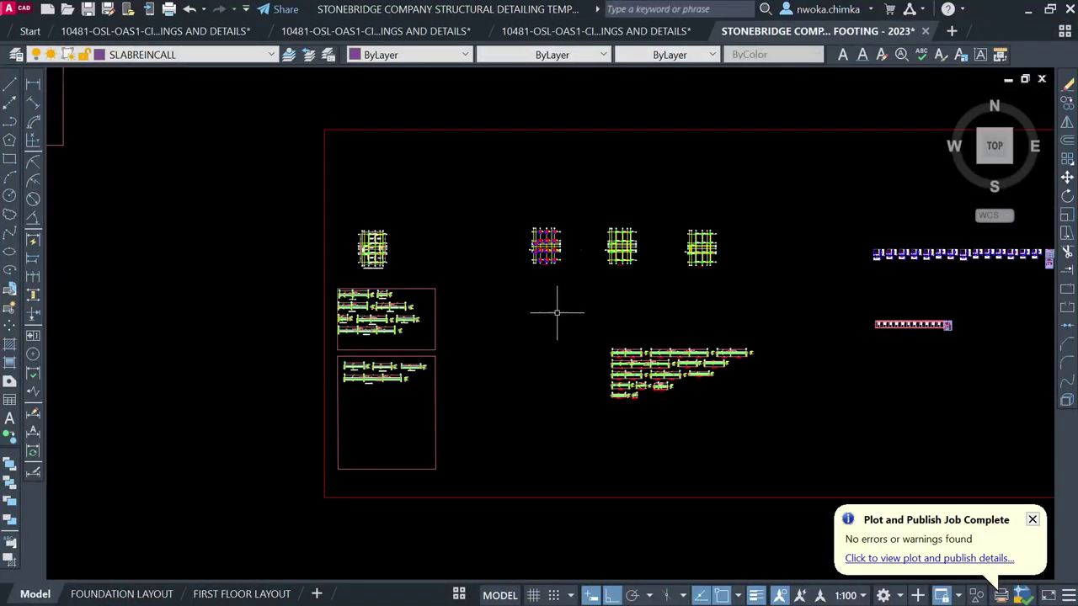
scroll(628, 309, "down", 4)
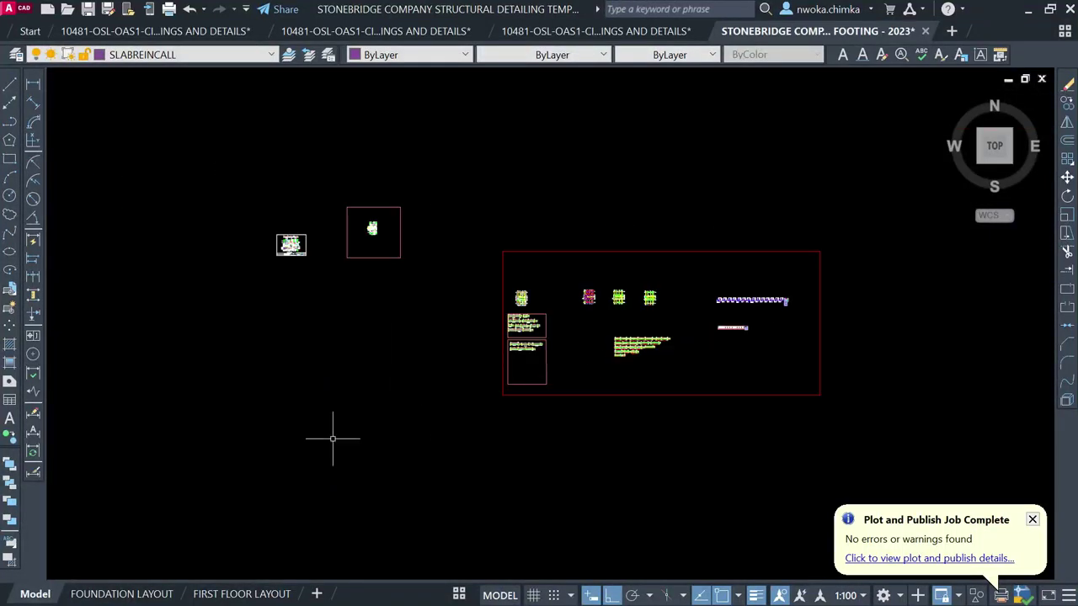
Open the FOUNDATION LAYOUT sheet and inspect its drawing area and title block
left_click(137, 592)
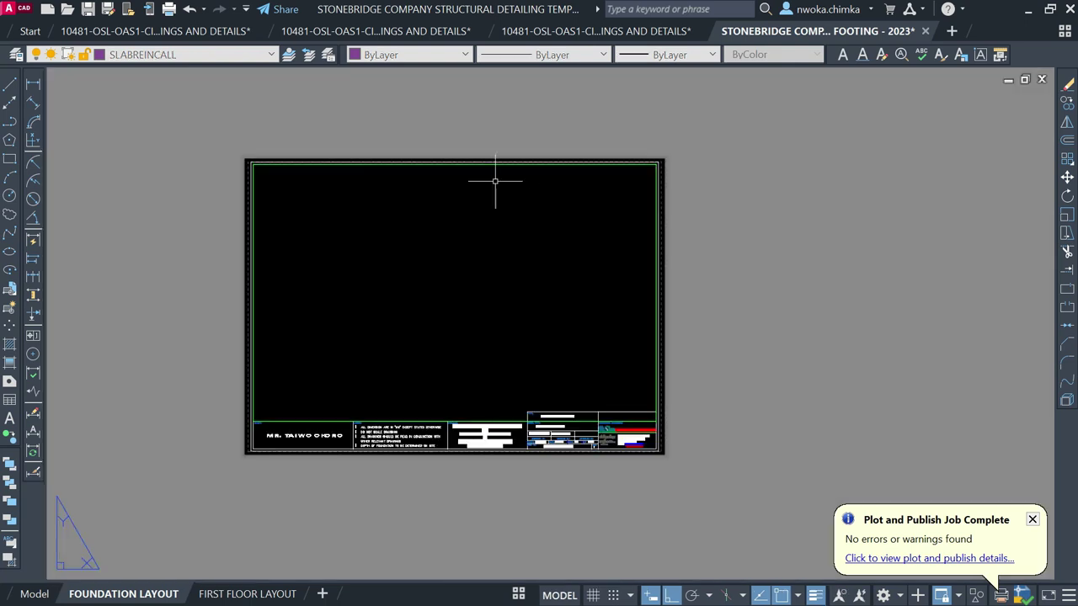
scroll(500, 253, "up", 2)
scroll(500, 243, "down", 2)
scroll(537, 238, "down", 2)
scroll(486, 278, "up", 3)
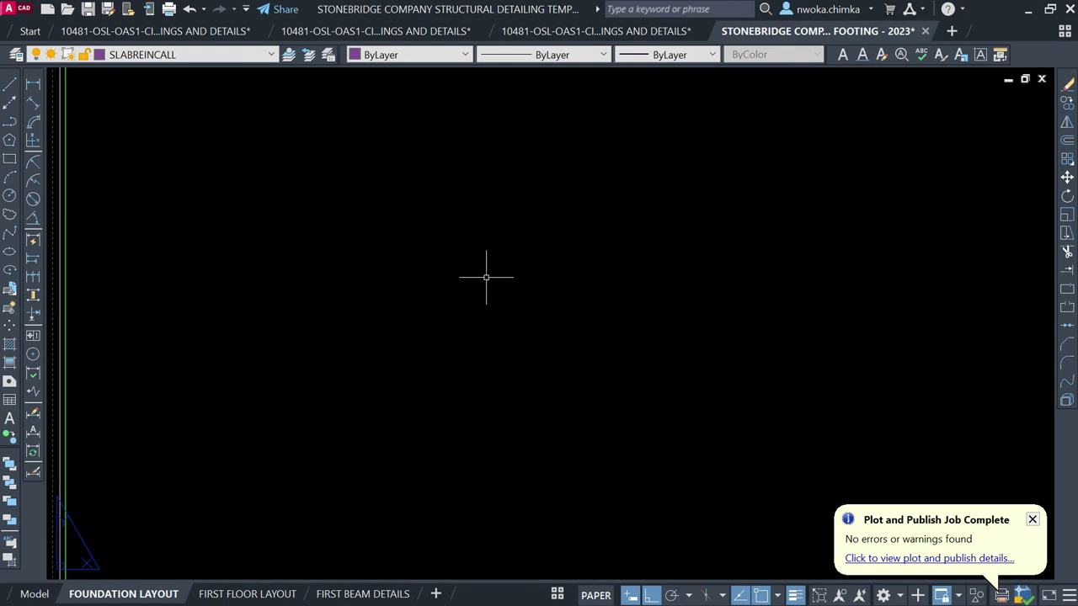
scroll(464, 279, "down", 3)
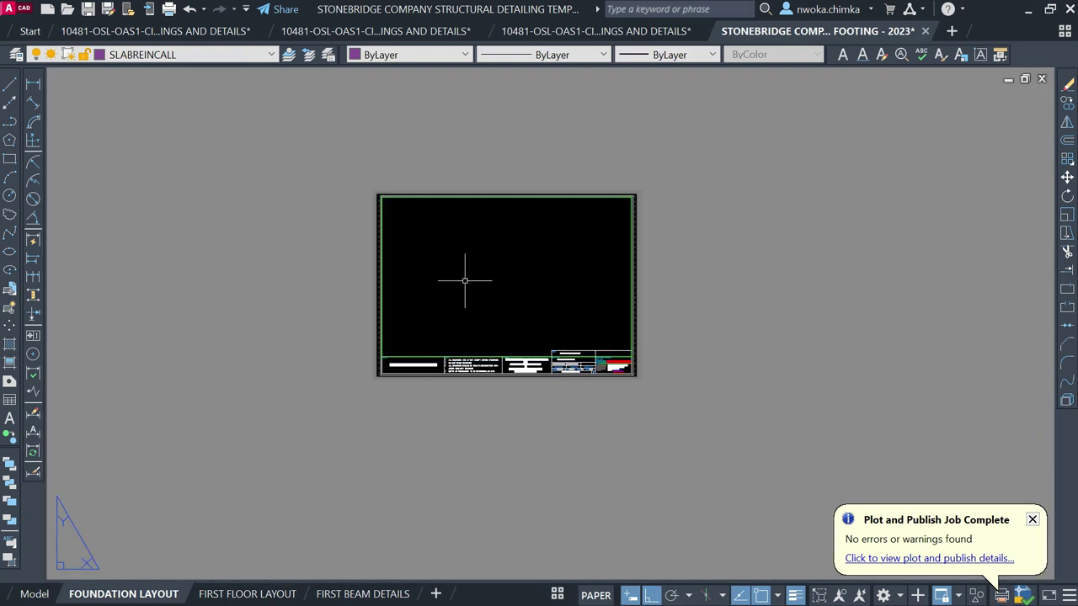
Open the FIRST FLOOR LAYOUT sheet and examine the beam and column layout with its notes
left_click(243, 593)
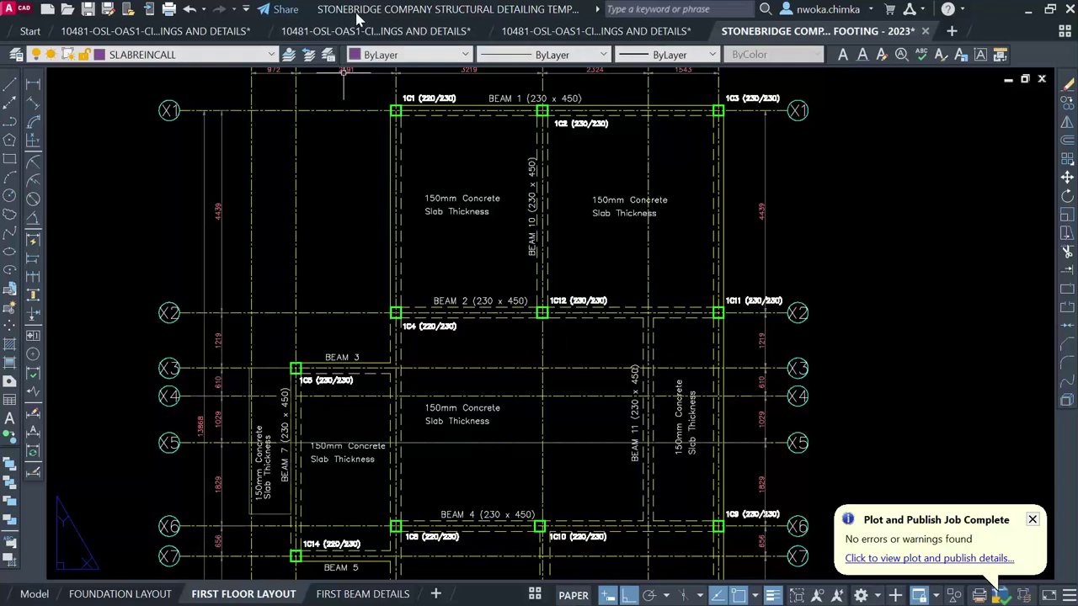
scroll(412, 271, "down", 4)
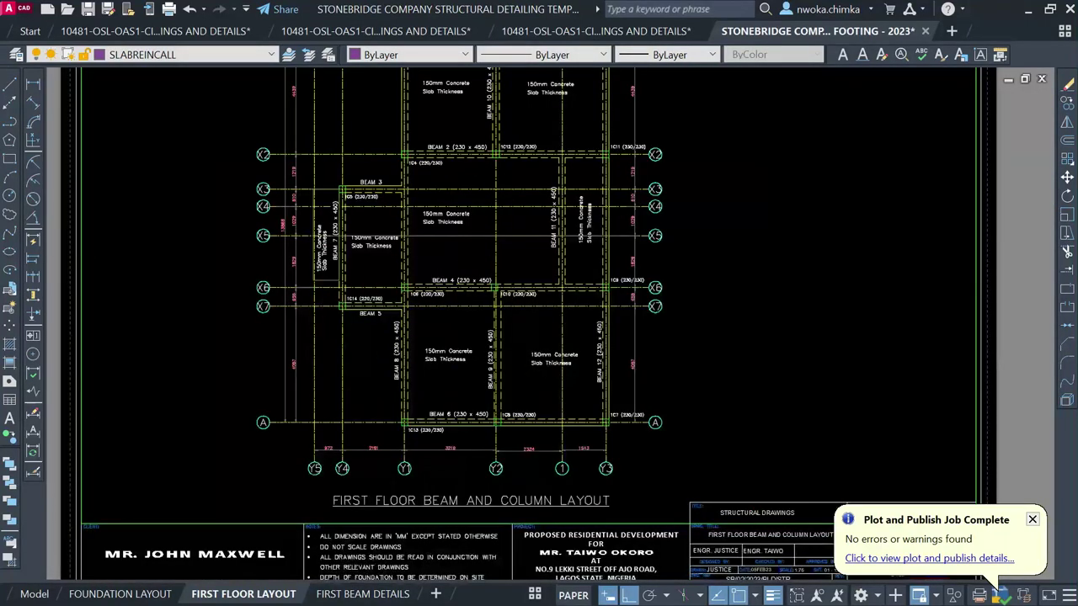
scroll(398, 501, "up", 5)
scroll(438, 460, "down", 2)
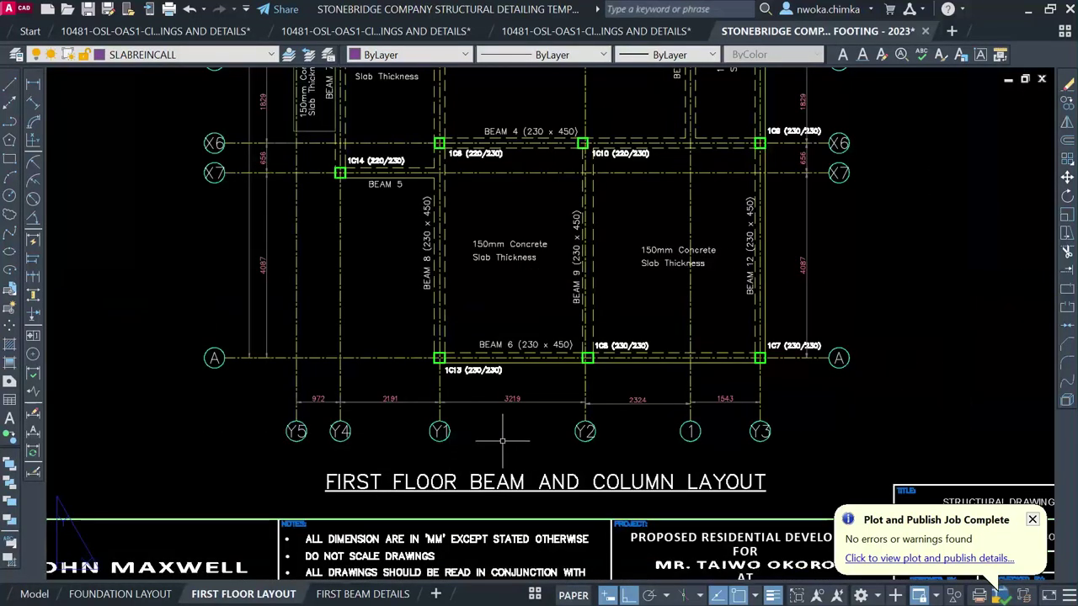
Open the FIRST BEAM DETAILS sheet and examine the beam elevations, cross-sections and title block
left_click(358, 595)
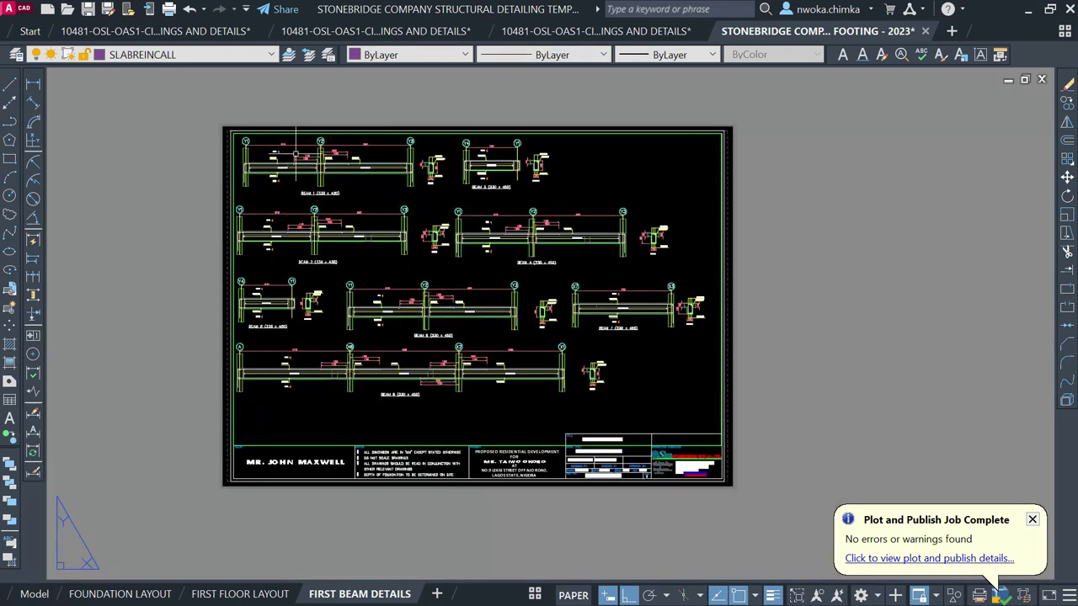
scroll(295, 154, "up", 2)
scroll(295, 154, "up", 2)
scroll(295, 154, "up", 2)
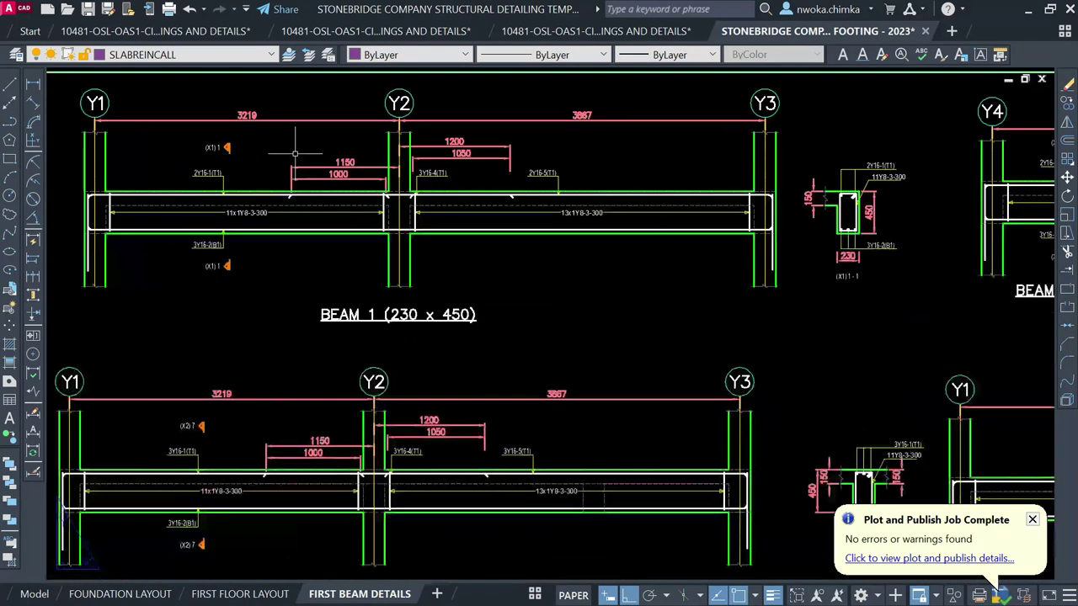
scroll(373, 184, "down", 5)
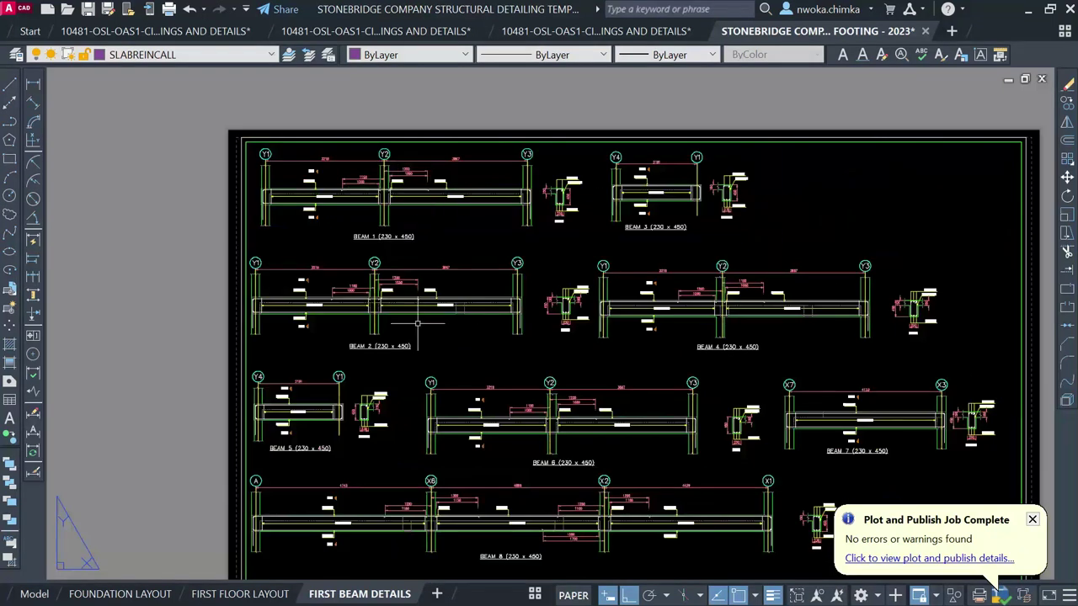
scroll(426, 346, "down", 4)
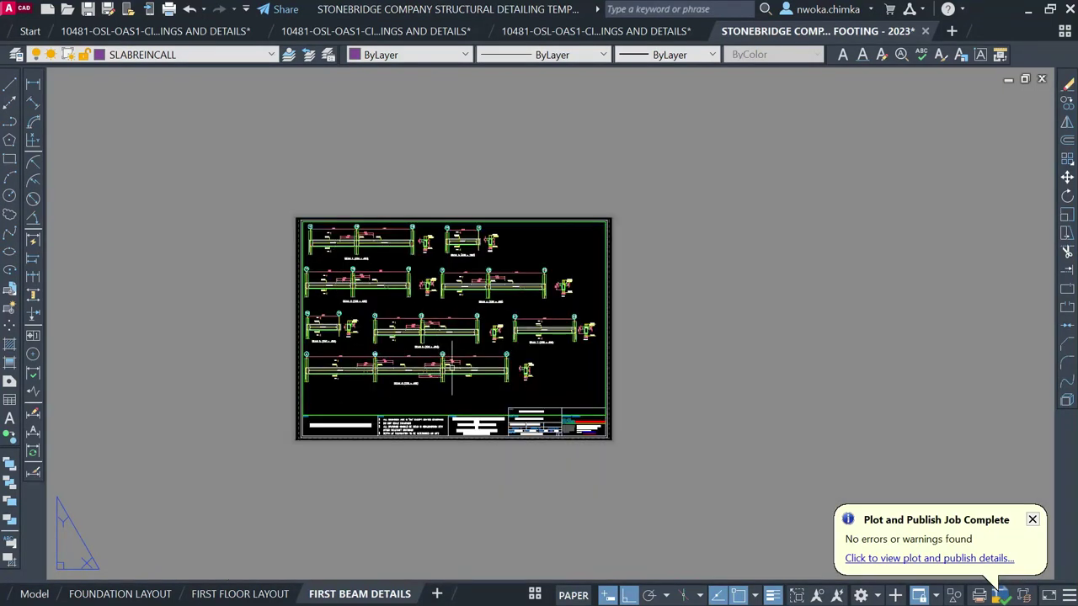
scroll(438, 360, "up", 2)
scroll(580, 420, "up", 5)
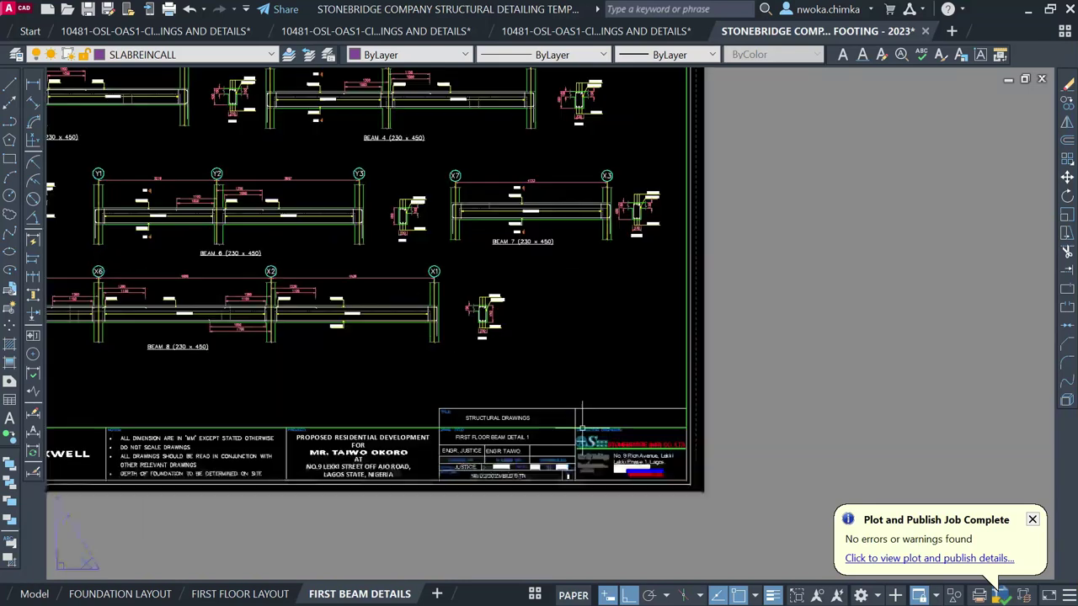
scroll(640, 392, "down", 3)
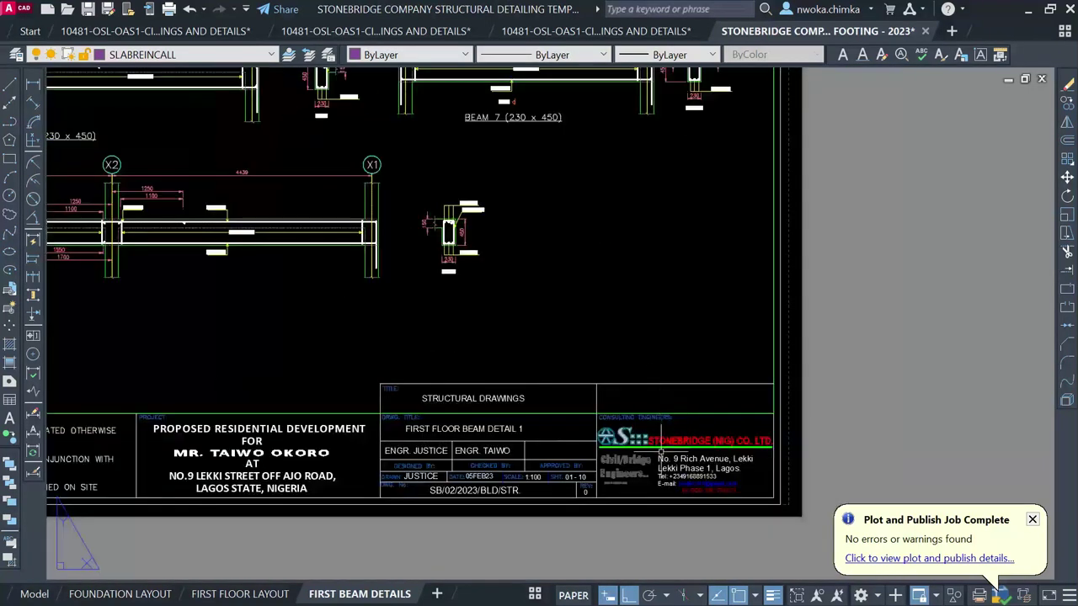
scroll(598, 429, "down", 2)
scroll(546, 394, "down", 2)
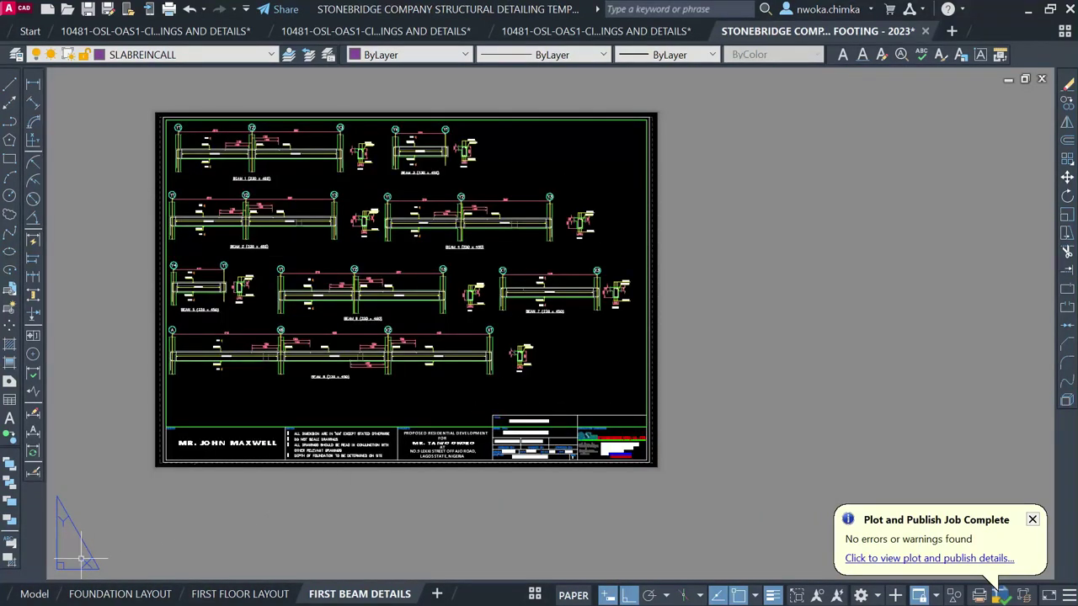
Return to model space, inspect the framed architectural plan and dismiss the plot and publish notification
left_click(35, 594)
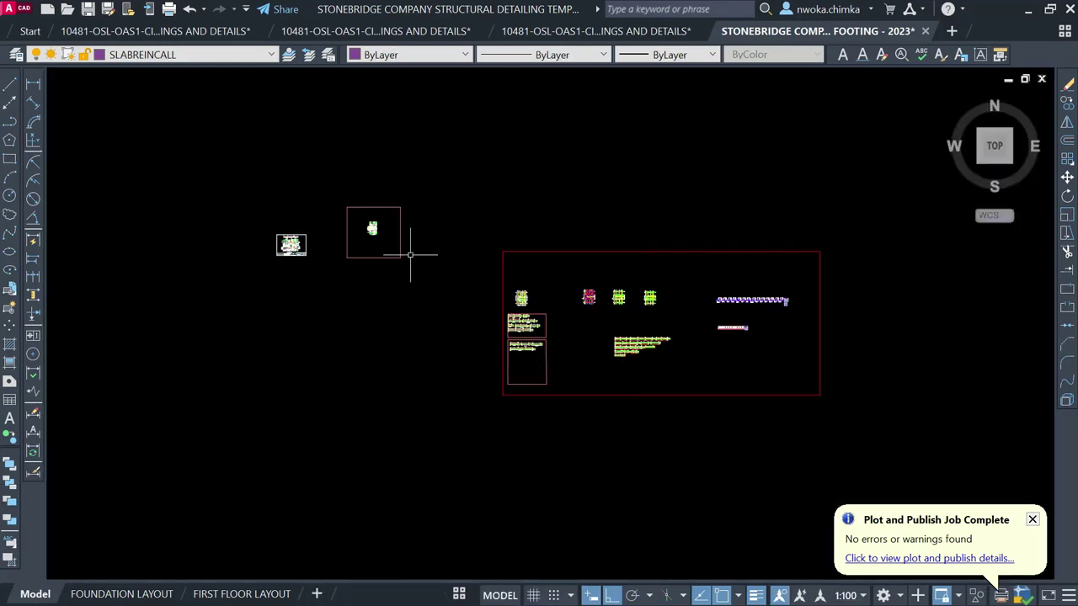
scroll(324, 235, "up", 2)
scroll(220, 231, "up", 2)
scroll(223, 231, "down", 1)
scroll(395, 237, "down", 2)
scroll(505, 206, "up", 4)
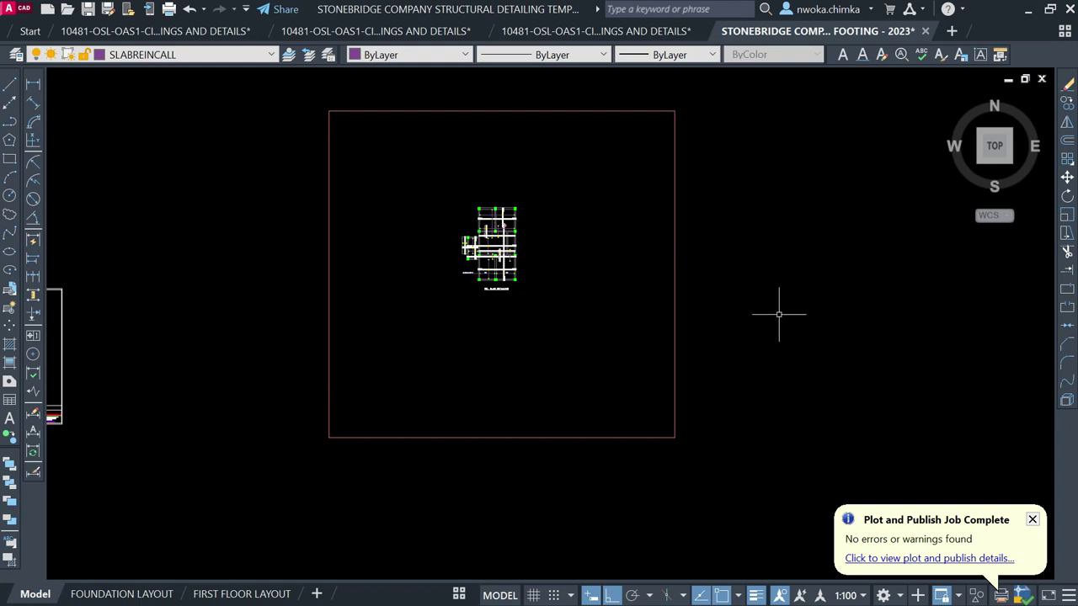
left_click(1032, 521)
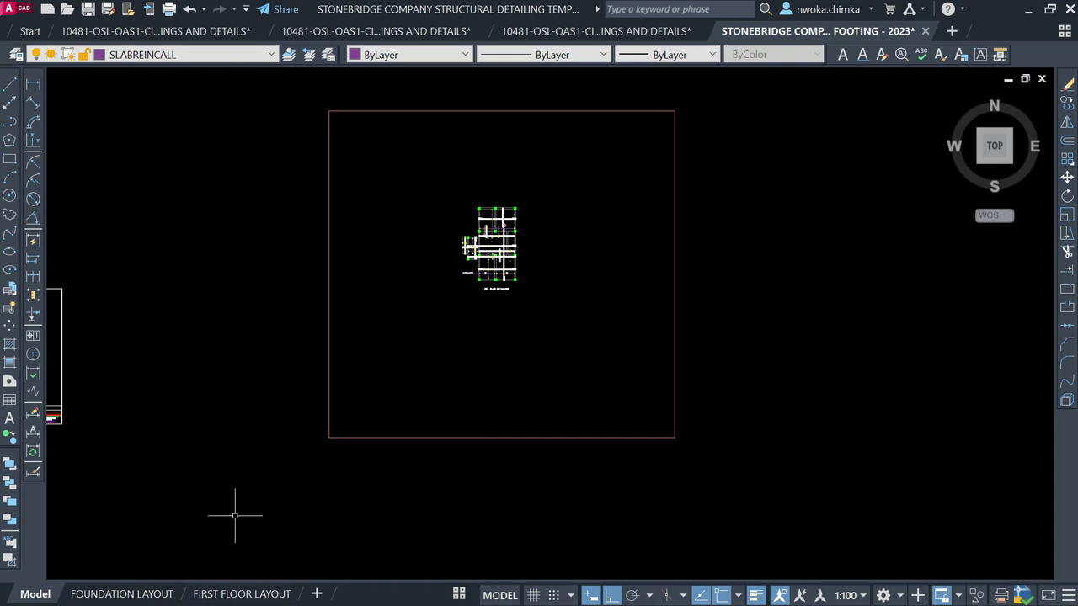
Minimize the AutoCAD, Excel and folder windows to reach the desktop
left_click(1030, 10)
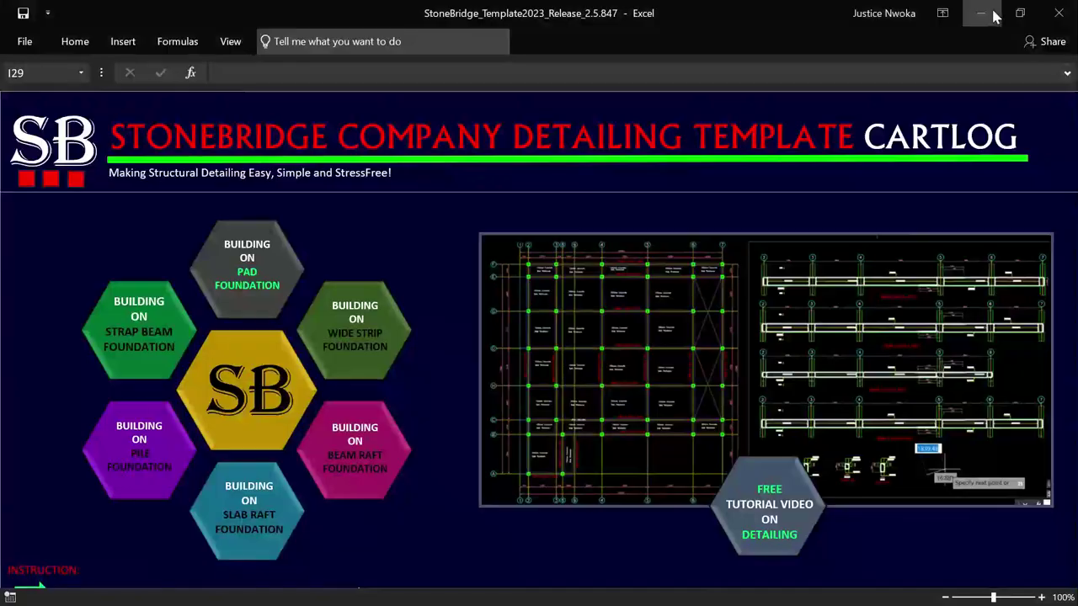
left_click(993, 15)
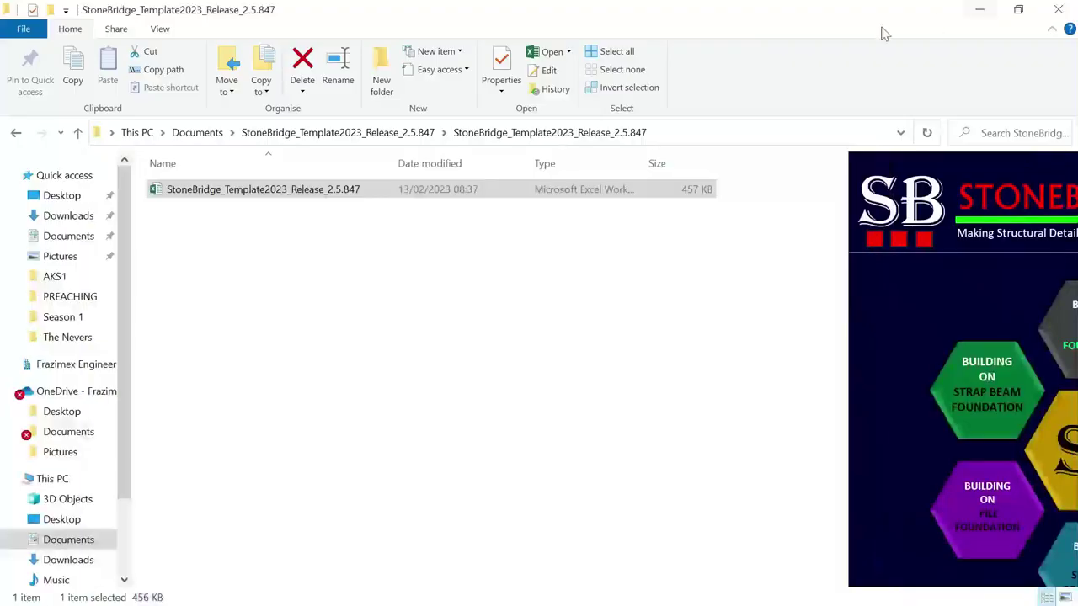
left_click(976, 10)
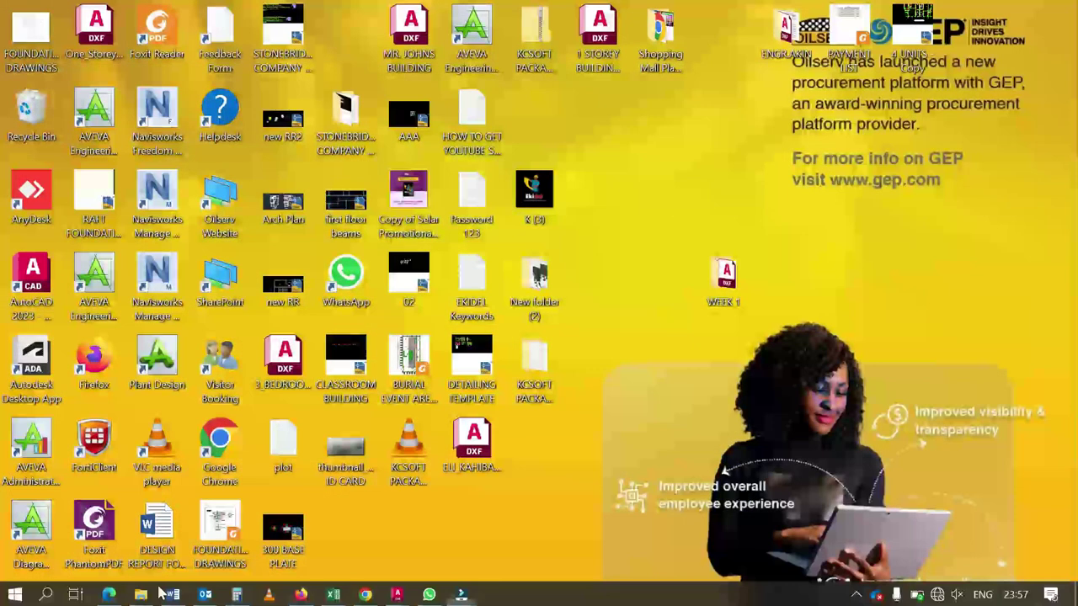
In File Explorer, open the Drawing1 DWG from Documents > ProtaData2018 > CLASSROOM_BLOCK_BUILDING > ExportedDrawings
mouse_move(142, 595)
left_click(101, 506)
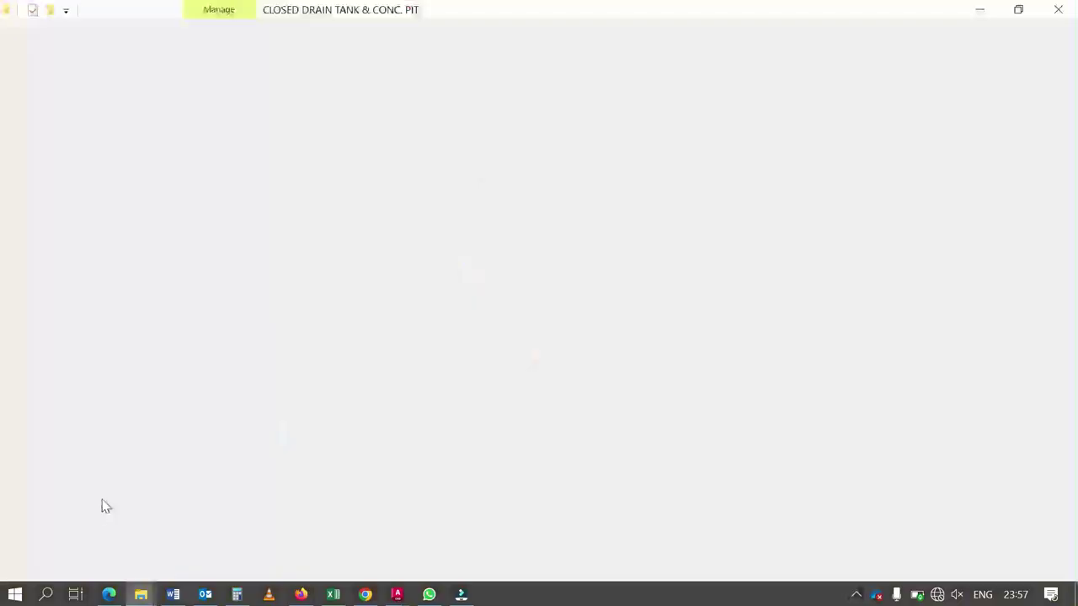
mouse_move(141, 594)
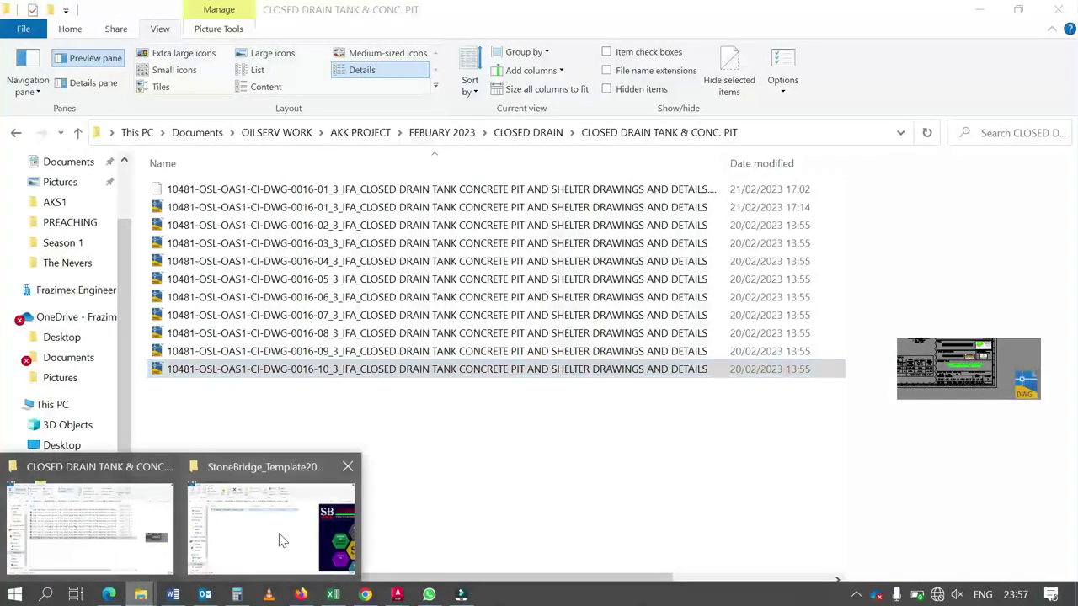
left_click(282, 540)
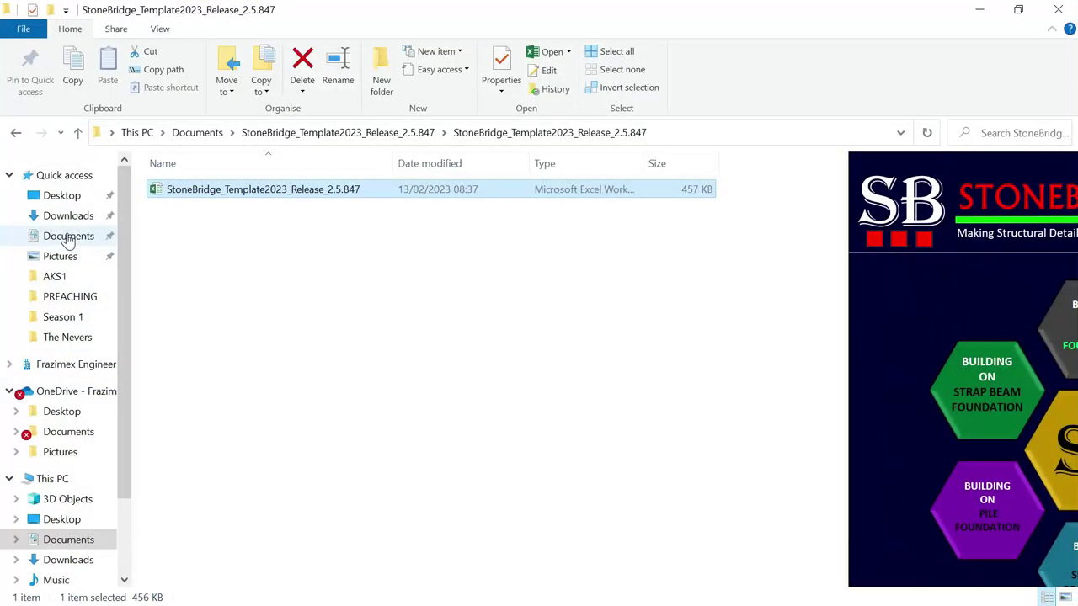
left_click(69, 236)
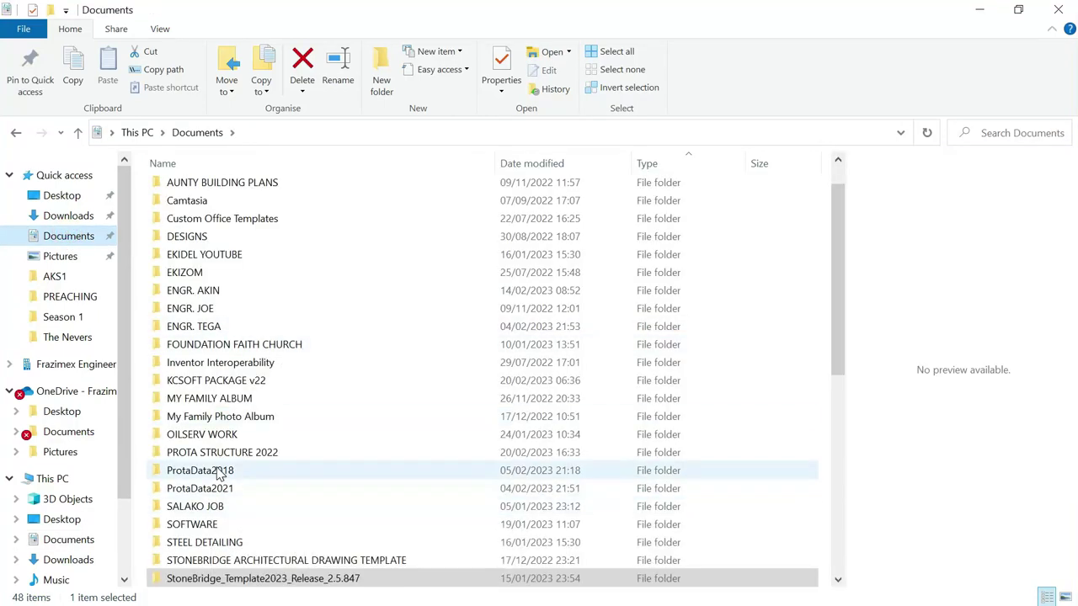
double_click(219, 472)
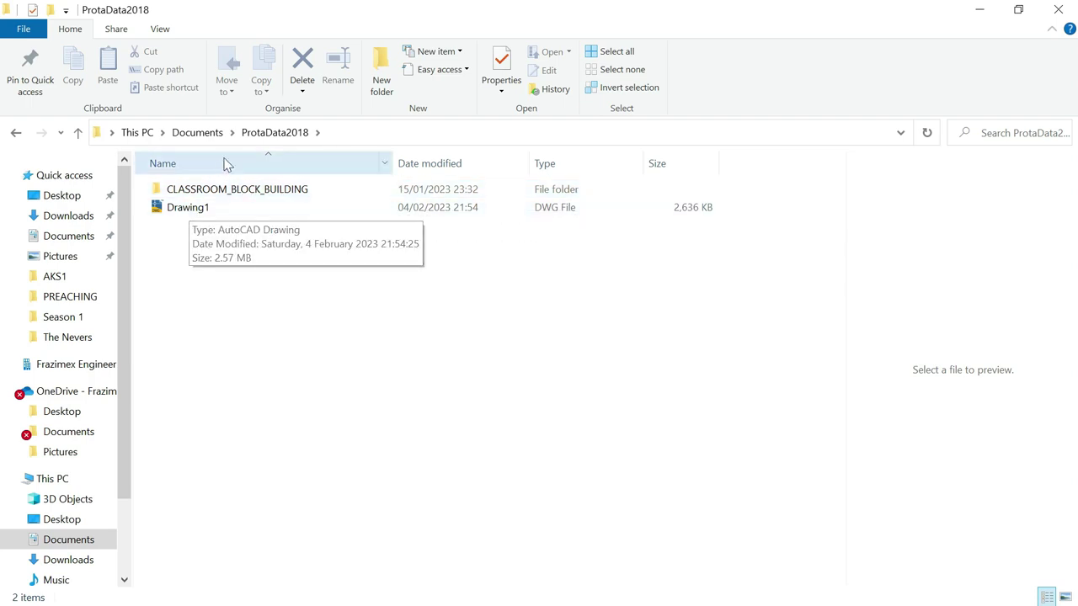
double_click(246, 197)
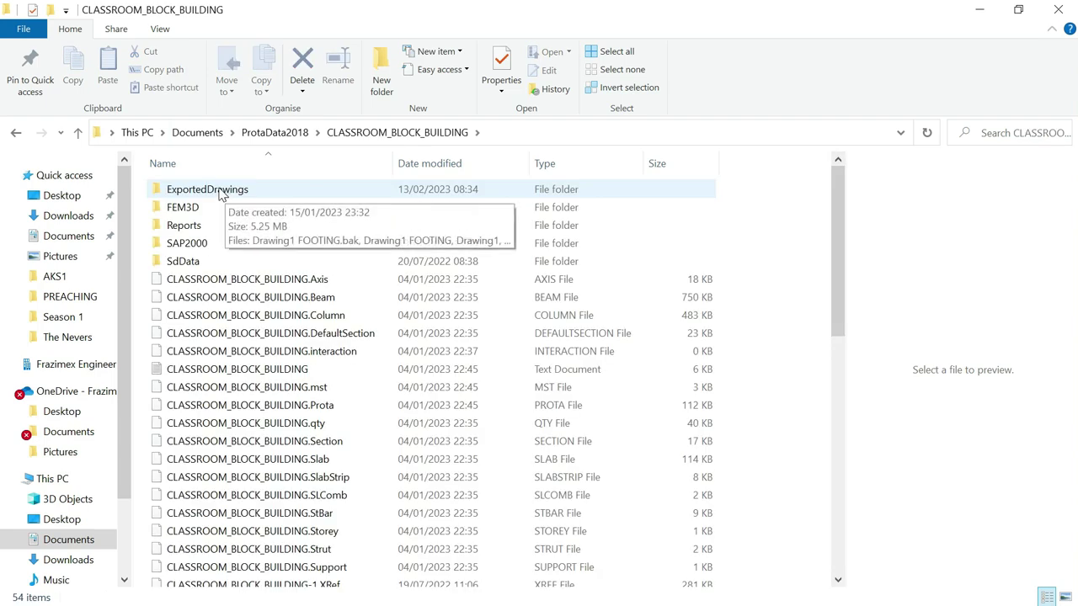
double_click(221, 191)
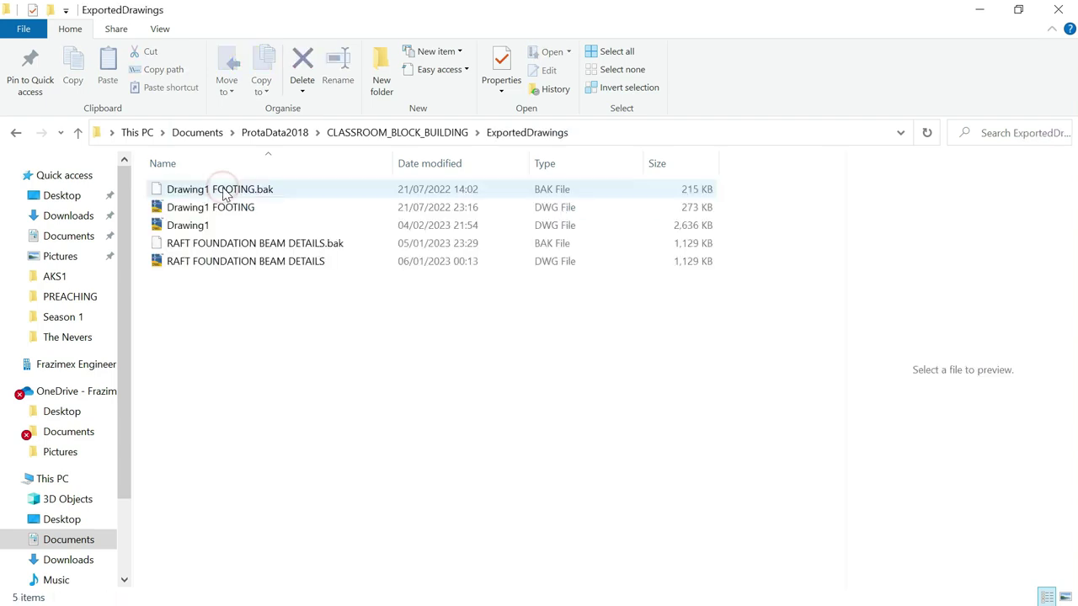
double_click(190, 227)
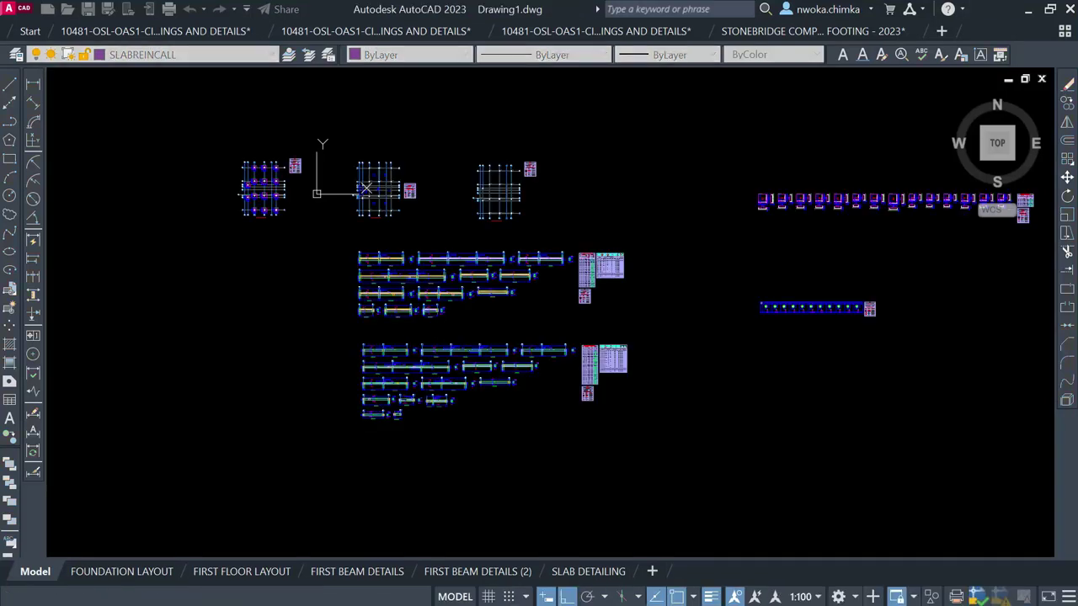
Examine the exported foundation plan, floor plans and beam details in Drawing1
scroll(368, 184, "down", 2)
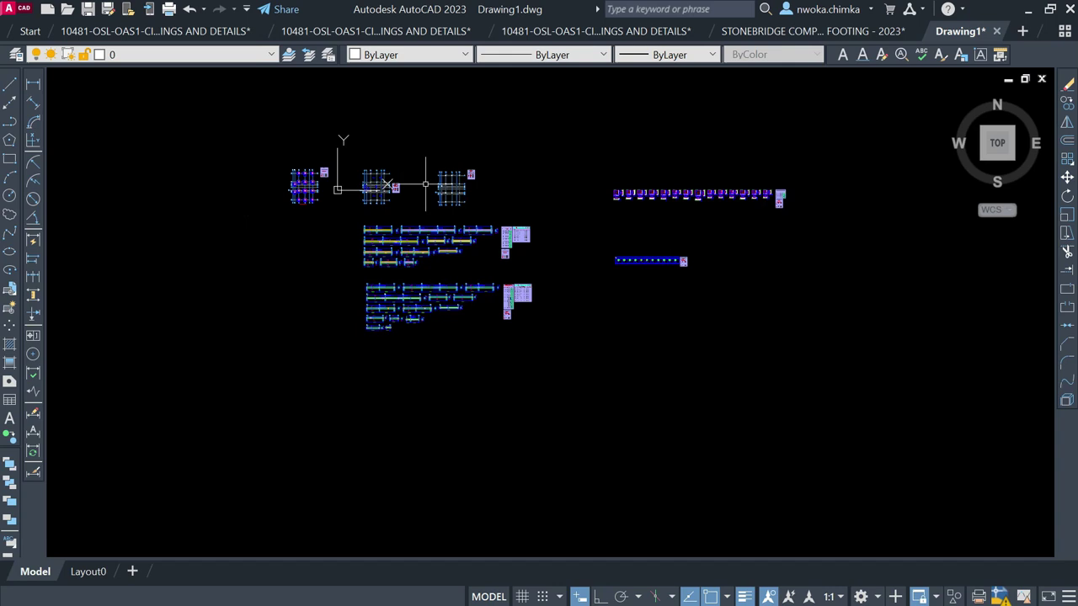
scroll(348, 180, "up", 2)
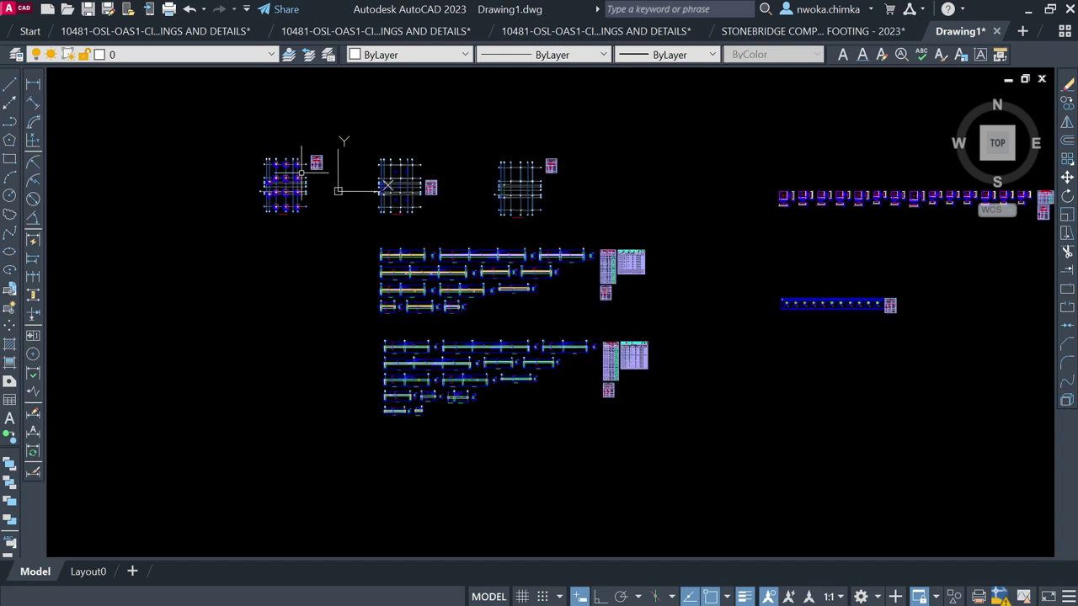
scroll(302, 173, "up", 5)
scroll(627, 404, "up", 2)
scroll(623, 411, "up", 3)
scroll(383, 252, "down", 6)
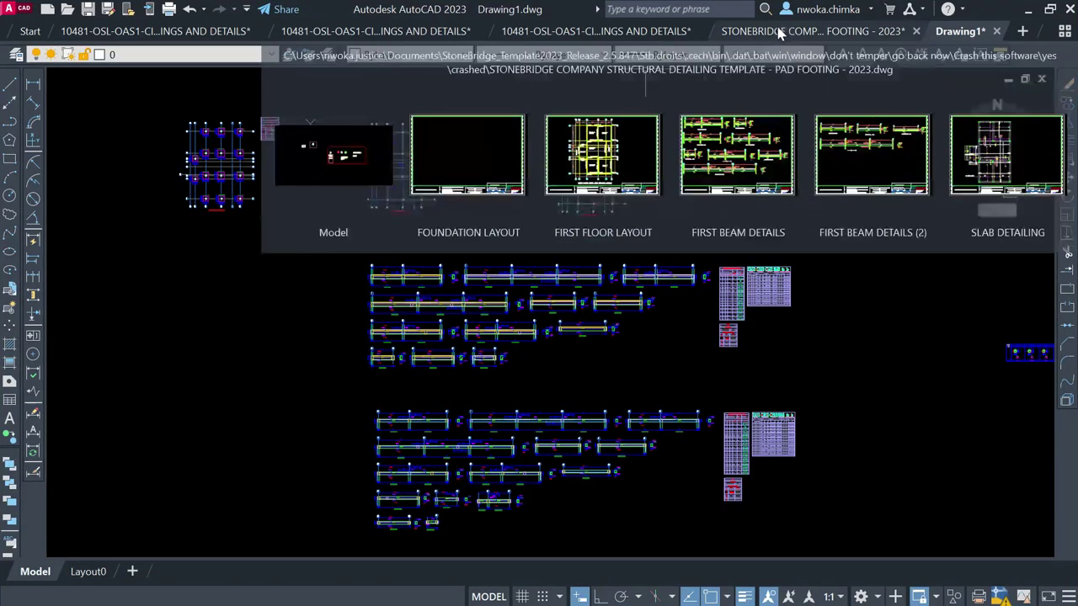
Select all exported plans, beam, column and footing details in Drawing1 and copy them to the clipboard
scroll(334, 178, "down", 2)
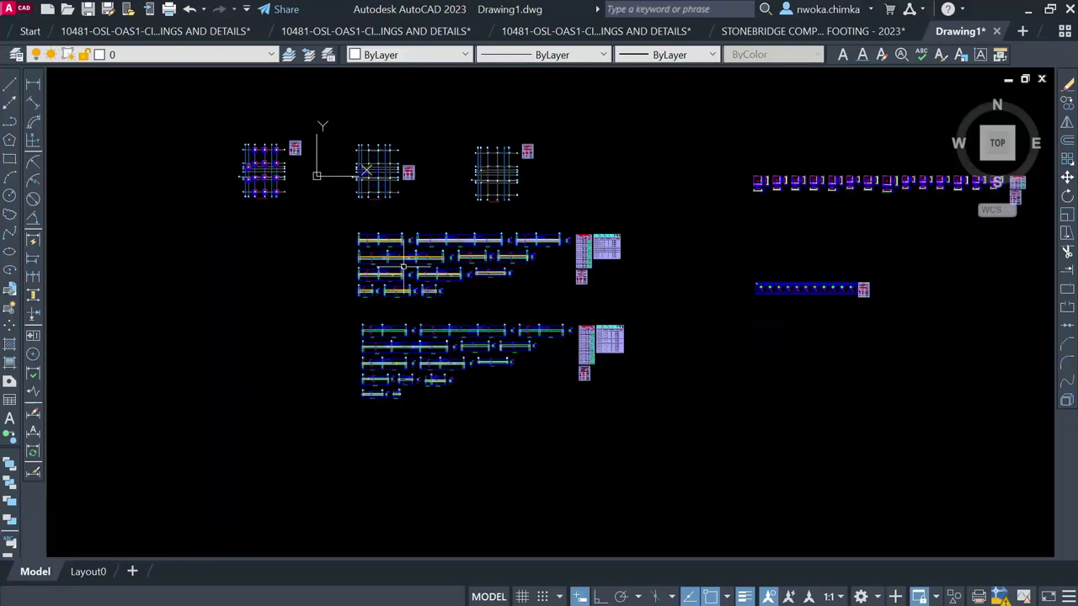
scroll(406, 280, "up", 2)
scroll(410, 363, "up", 2)
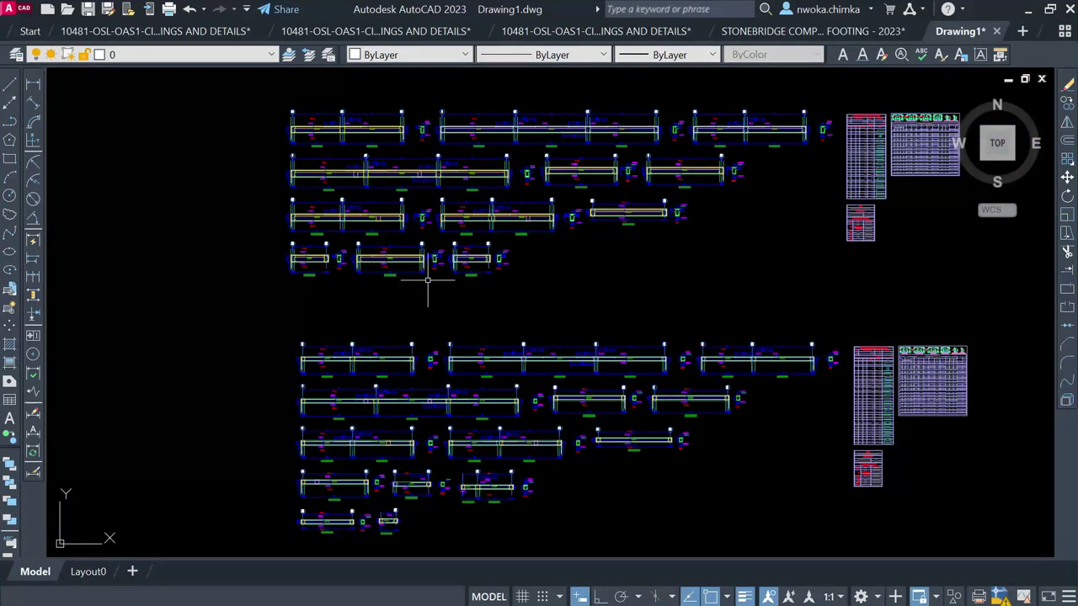
scroll(335, 187, "up", 2)
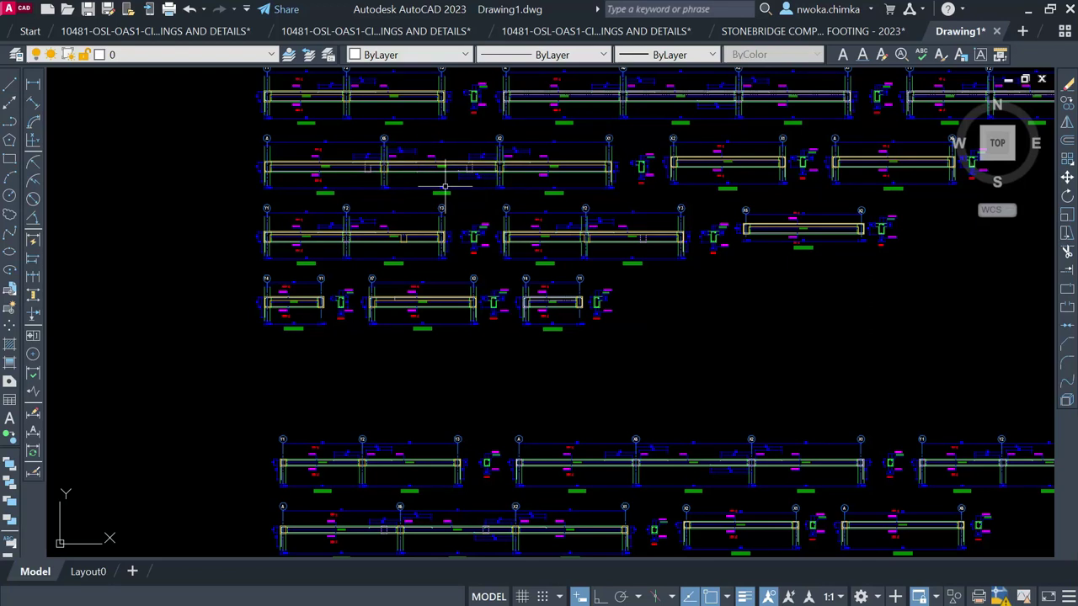
scroll(408, 195, "down", 3)
scroll(458, 177, "down", 2)
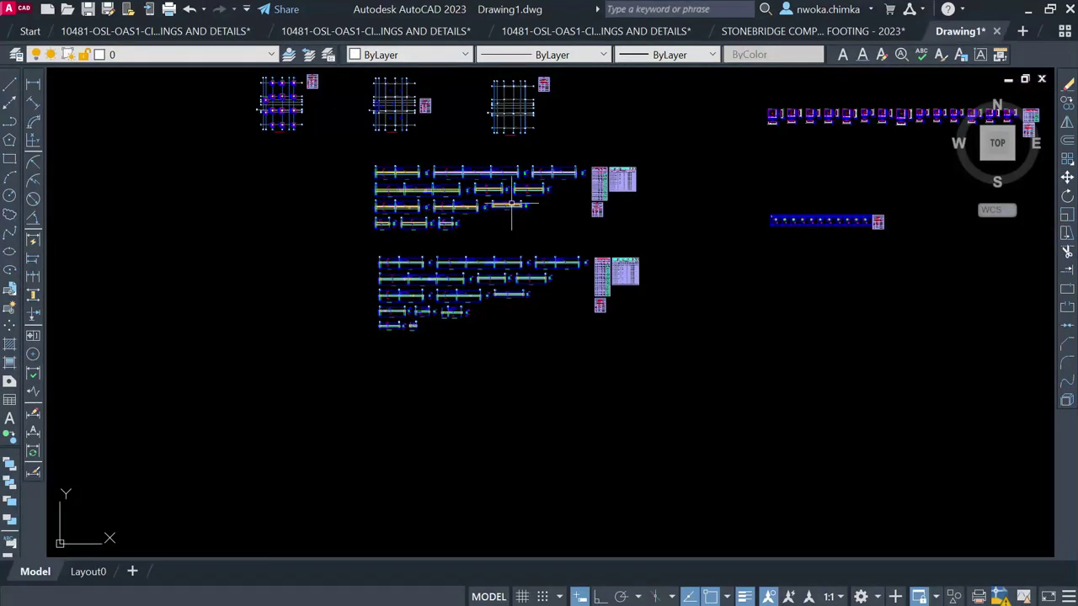
scroll(329, 222, "down", 2)
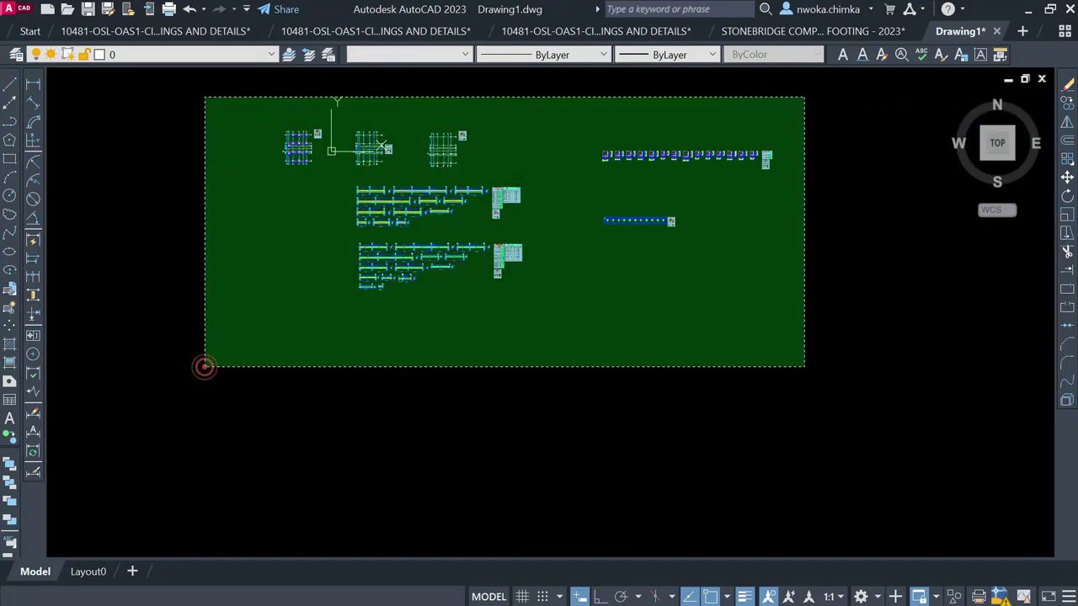
left_click(204, 366)
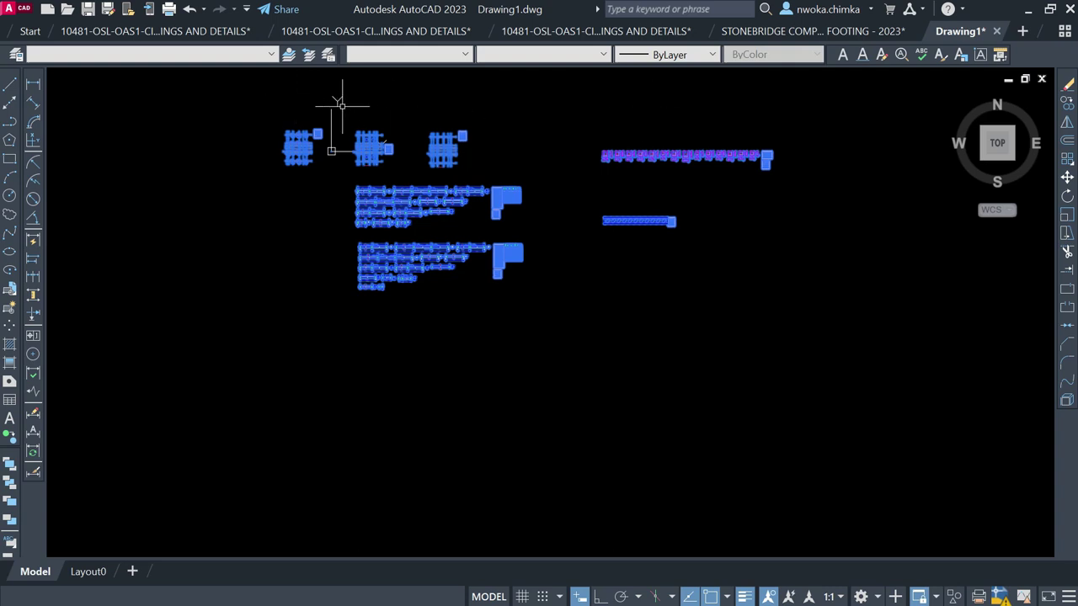
right_click(451, 180)
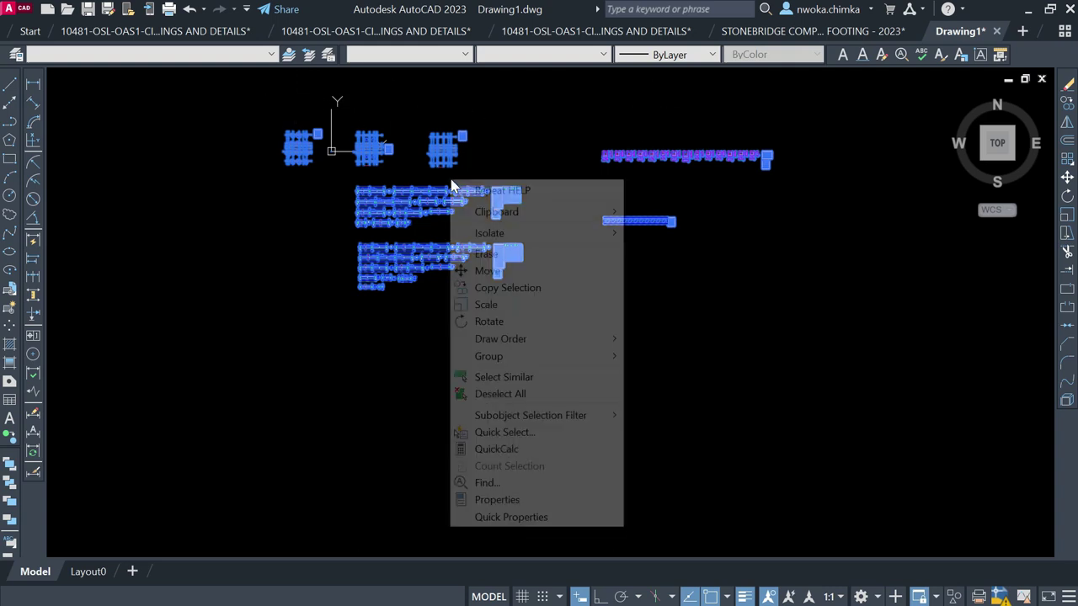
mouse_move(537, 216)
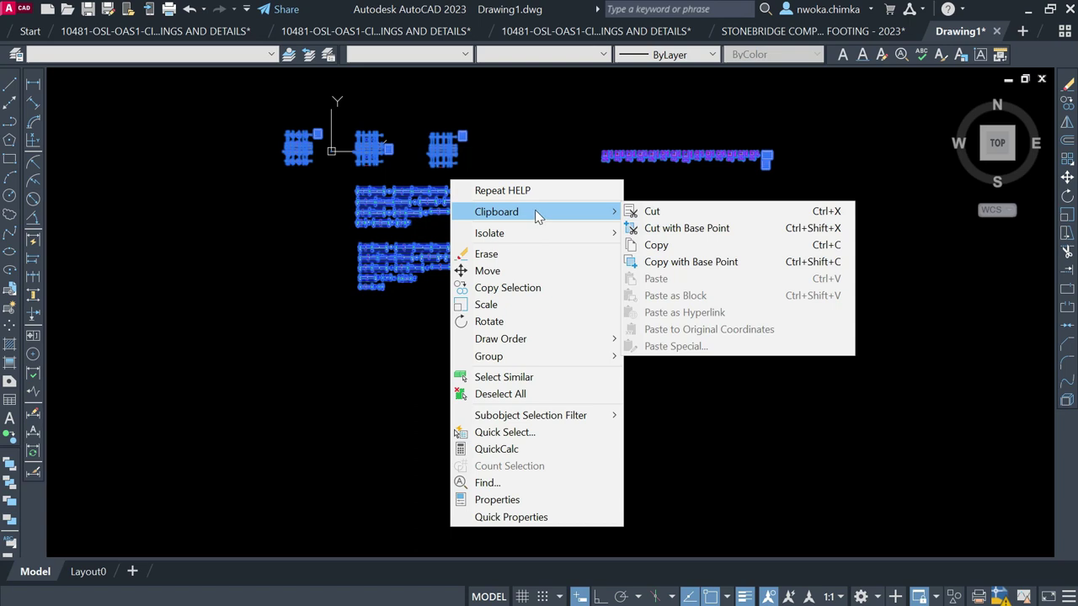
left_click(656, 245)
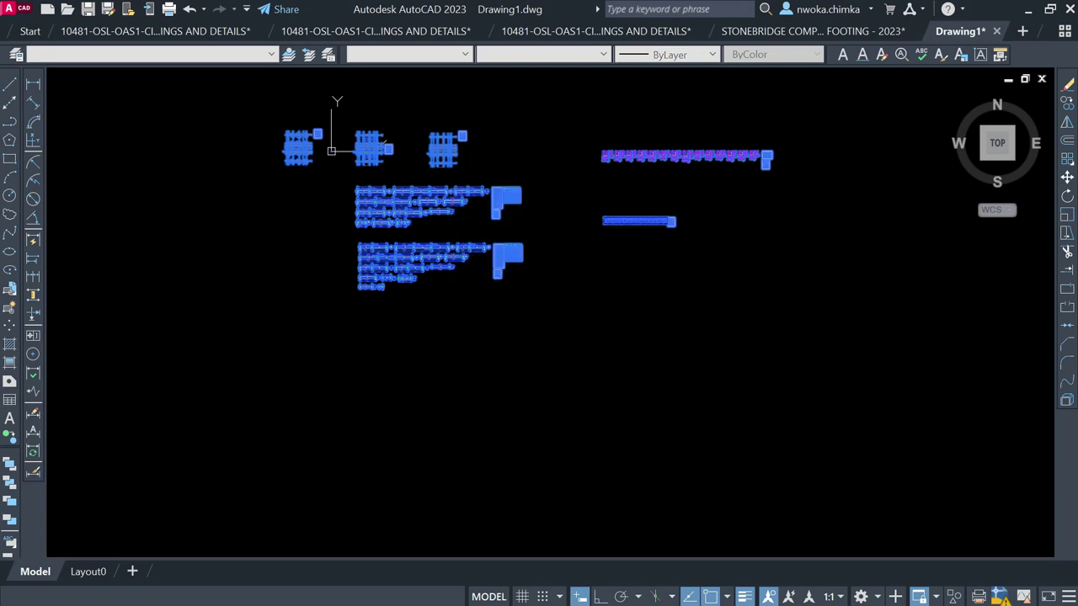
Switch to the StoneBridge Excel catalogue, open the pad foundation detailing template in AutoCAD and maximize its window
left_click(341, 595)
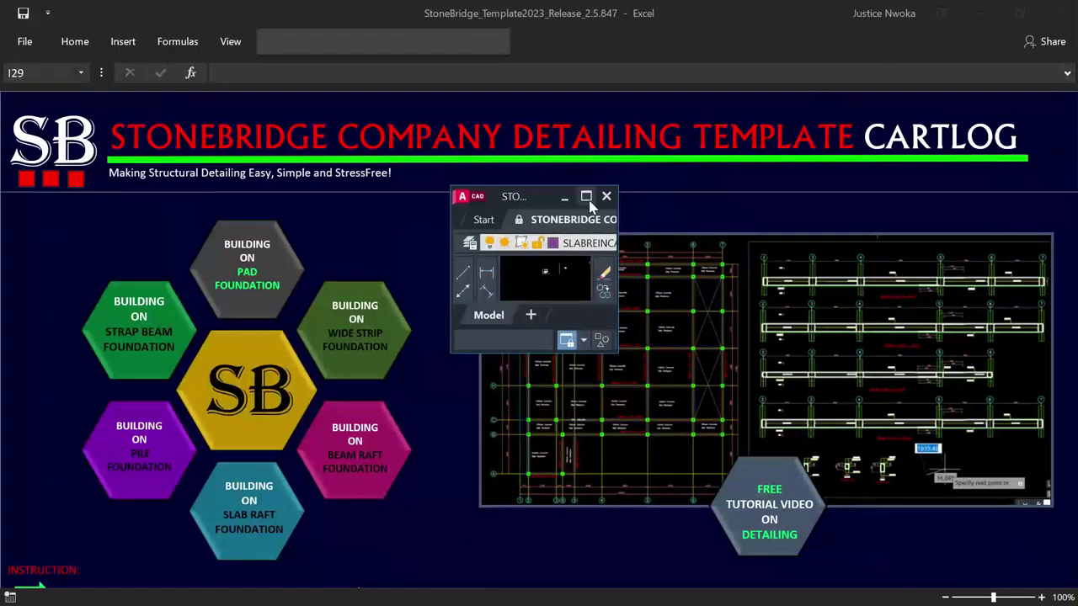
left_click(586, 196)
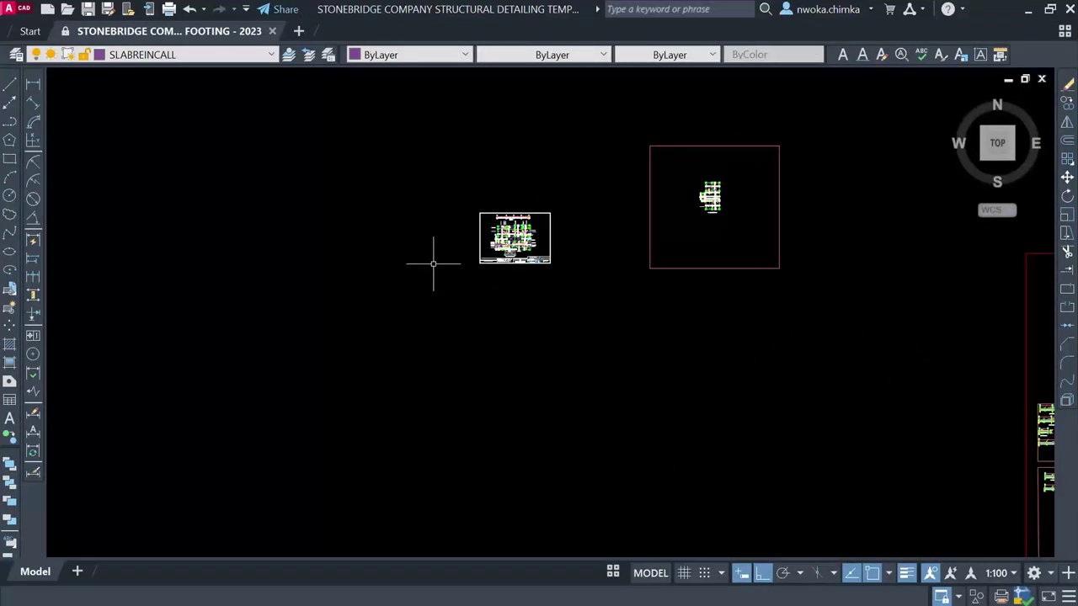
Paste the copied drawings into the template's model space, in the empty area beside the red-framed group inside the large white frame
scroll(433, 263, "down", 3)
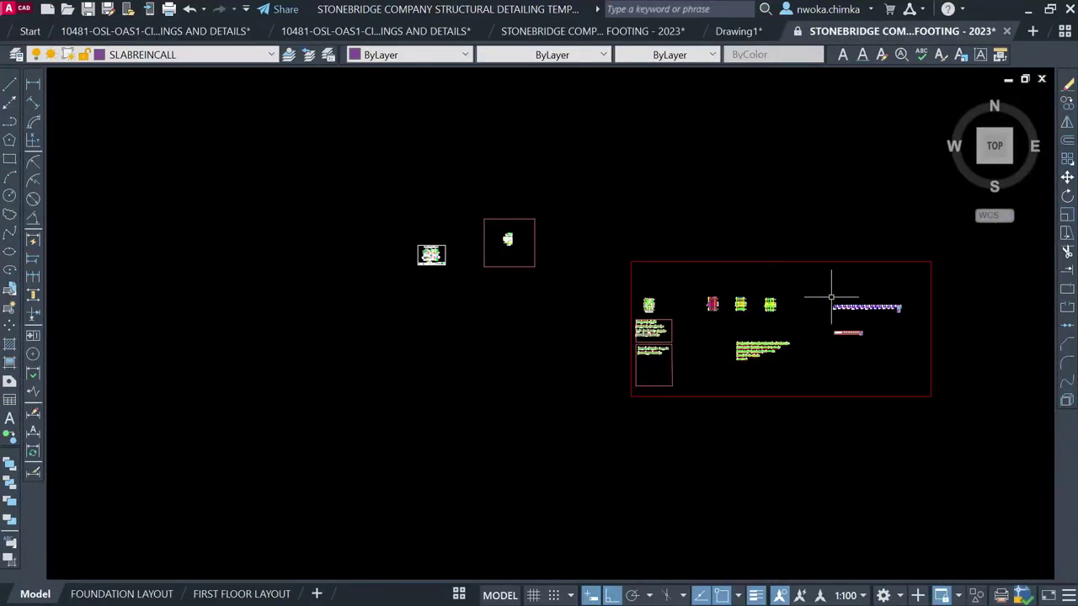
middle_click_drag(513, 278, 324, 289)
scroll(553, 221, "down", 5)
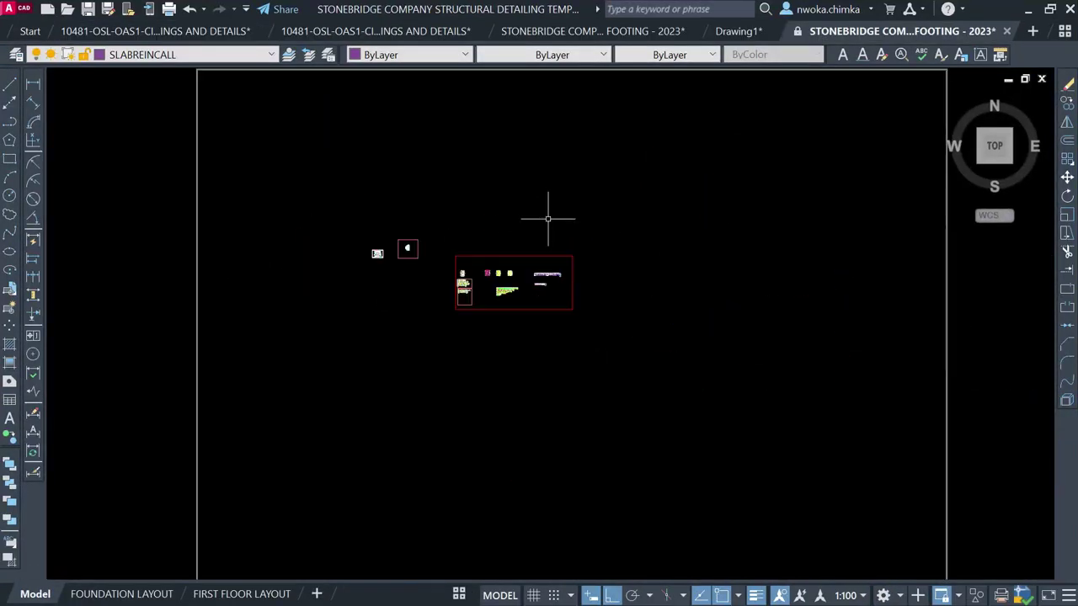
scroll(568, 224, "down", 2)
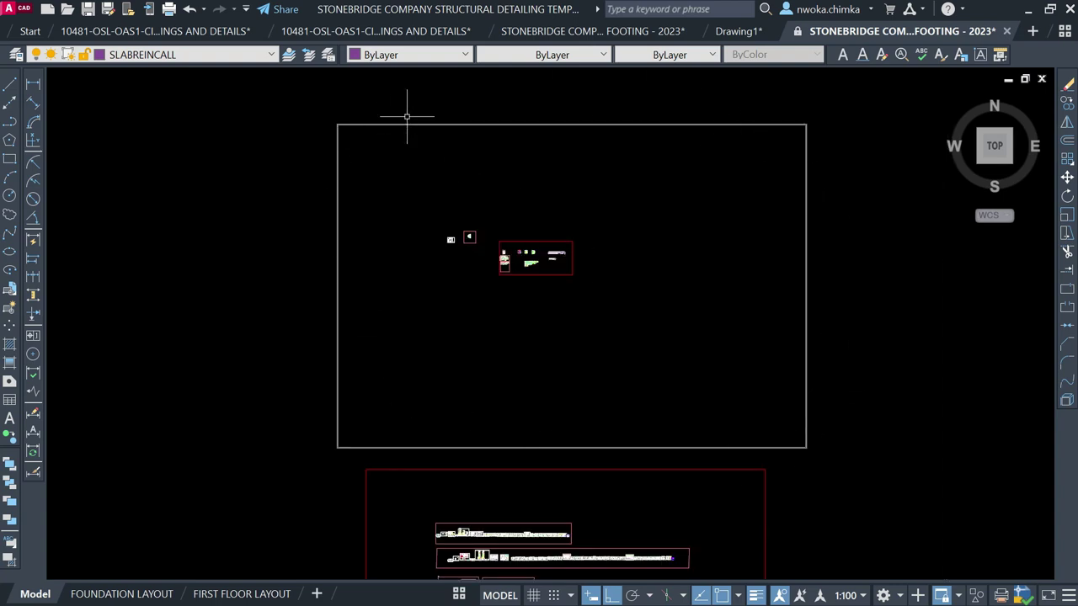
right_click(637, 212)
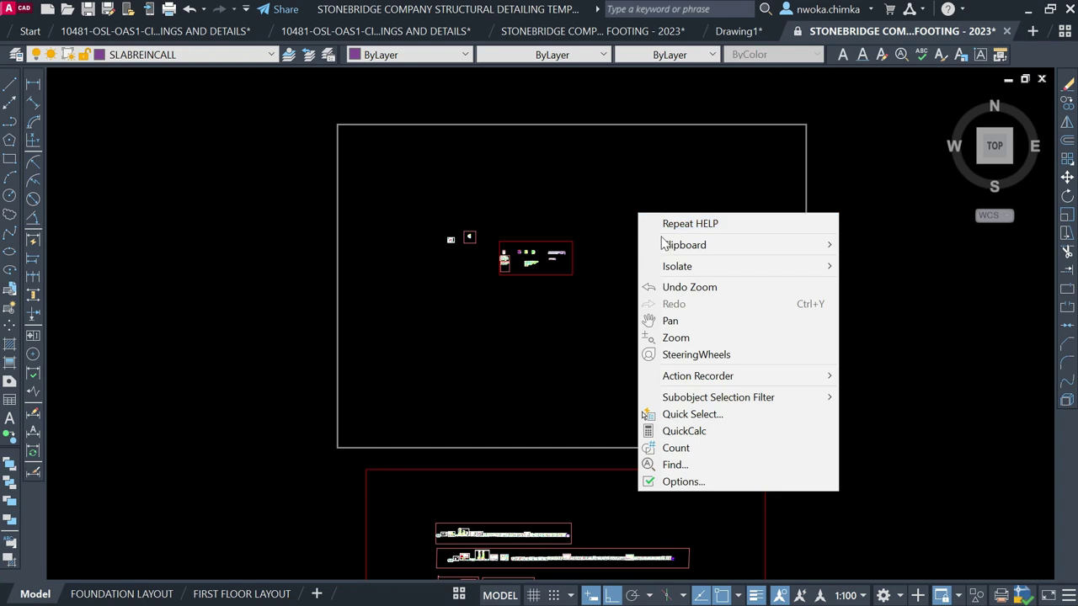
mouse_move(702, 243)
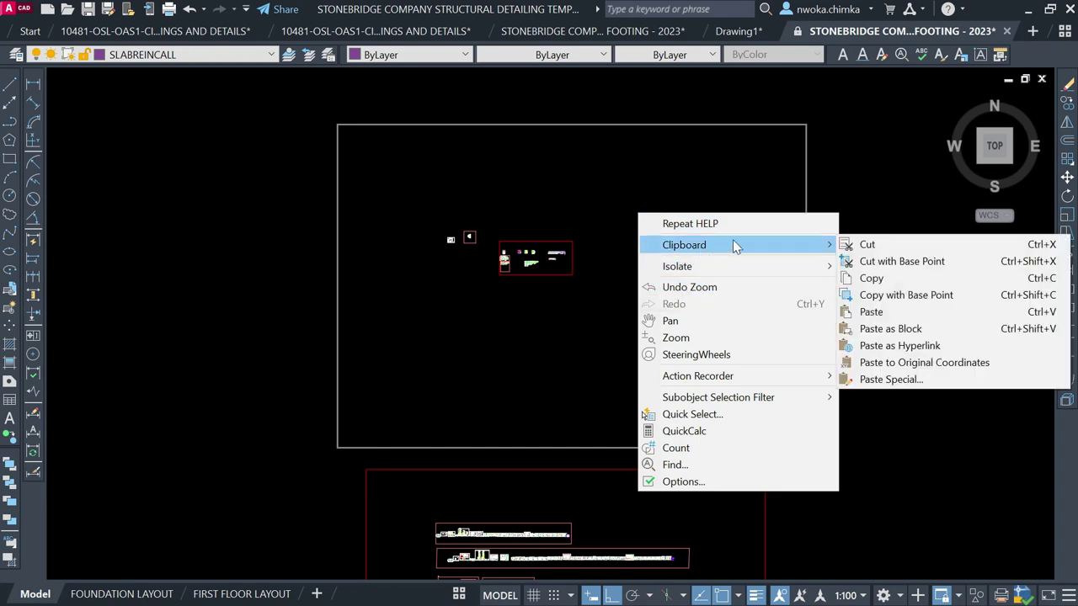
left_click(891, 315)
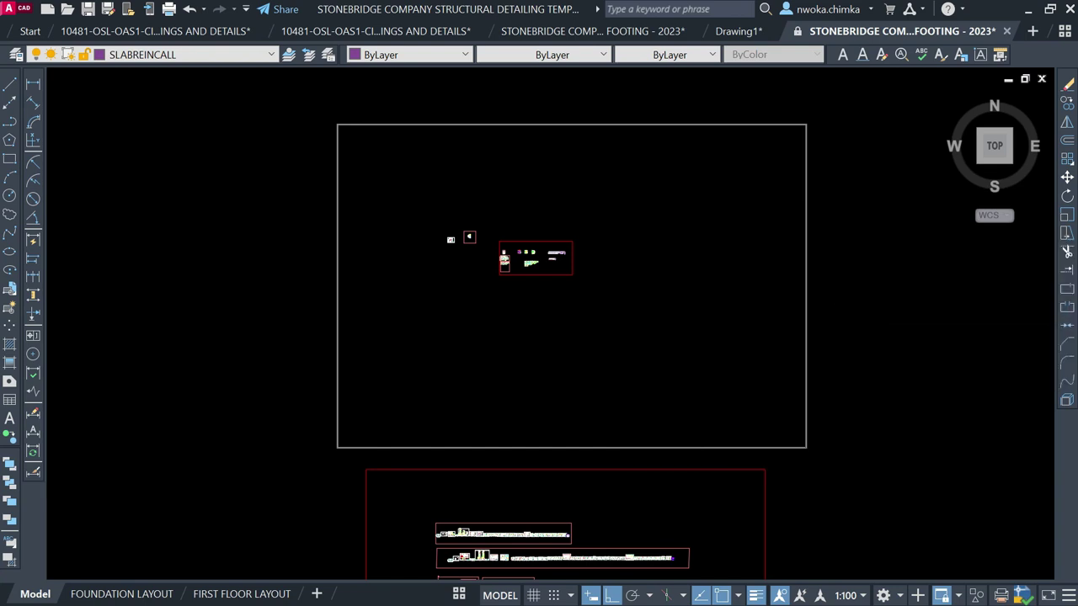
left_click(645, 293)
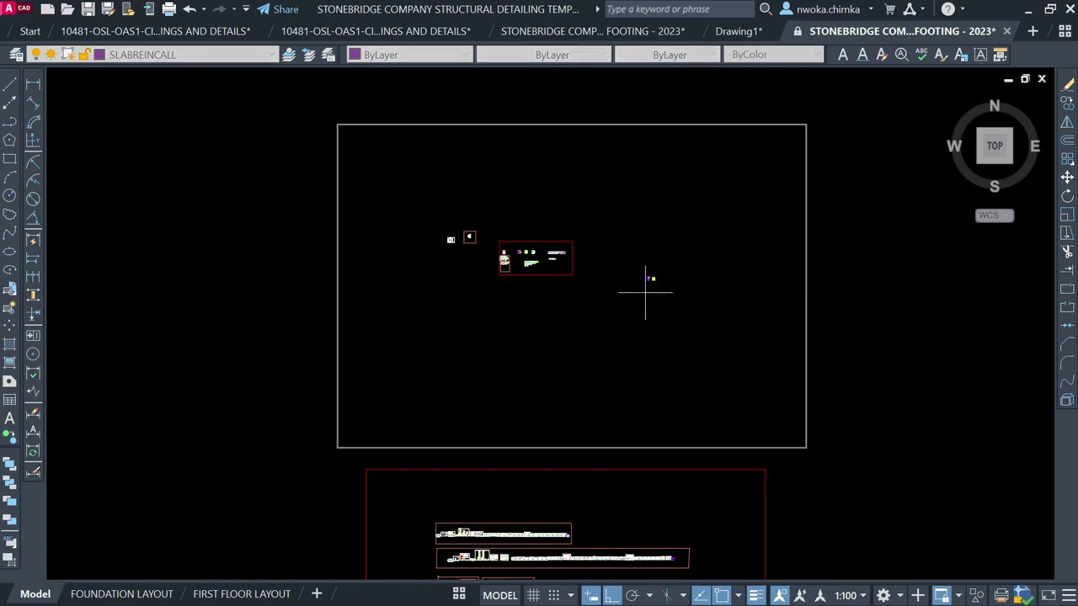
Compare the pasted beam details for 1B1 (230/450) with the originals in Drawing1 and return to the template
scroll(645, 293, "up", 2)
scroll(644, 293, "up", 8)
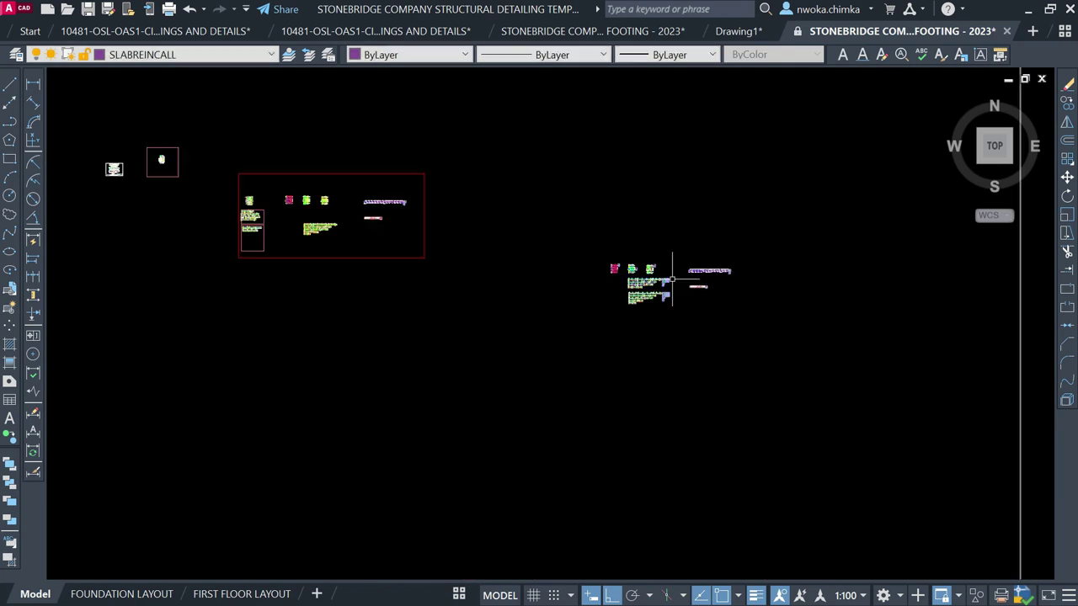
scroll(503, 271, "up", 3)
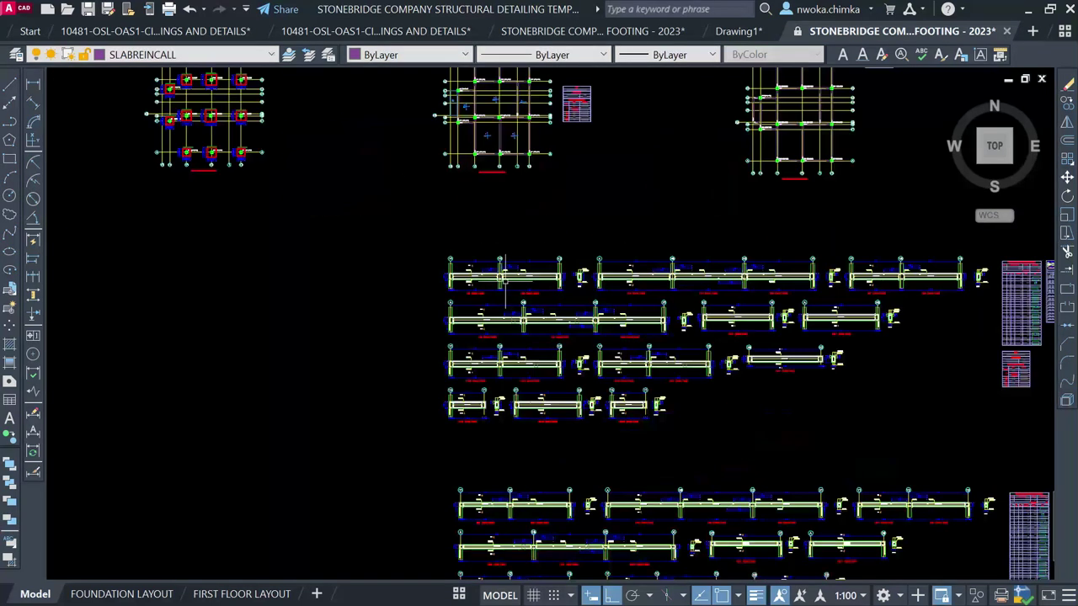
scroll(481, 278, "up", 10)
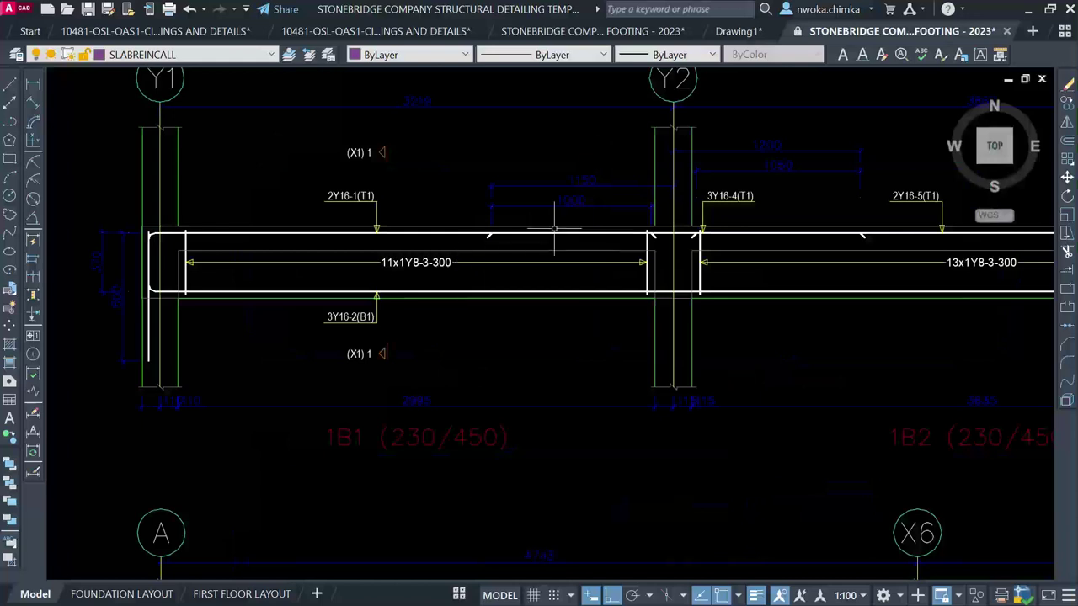
left_click(738, 31)
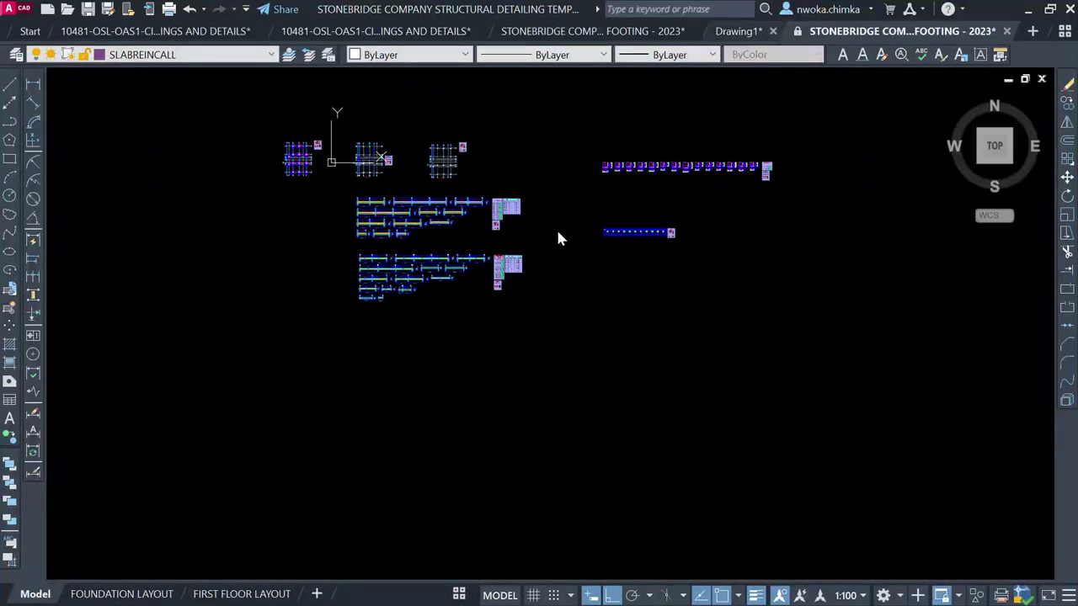
scroll(362, 183, "up", 10)
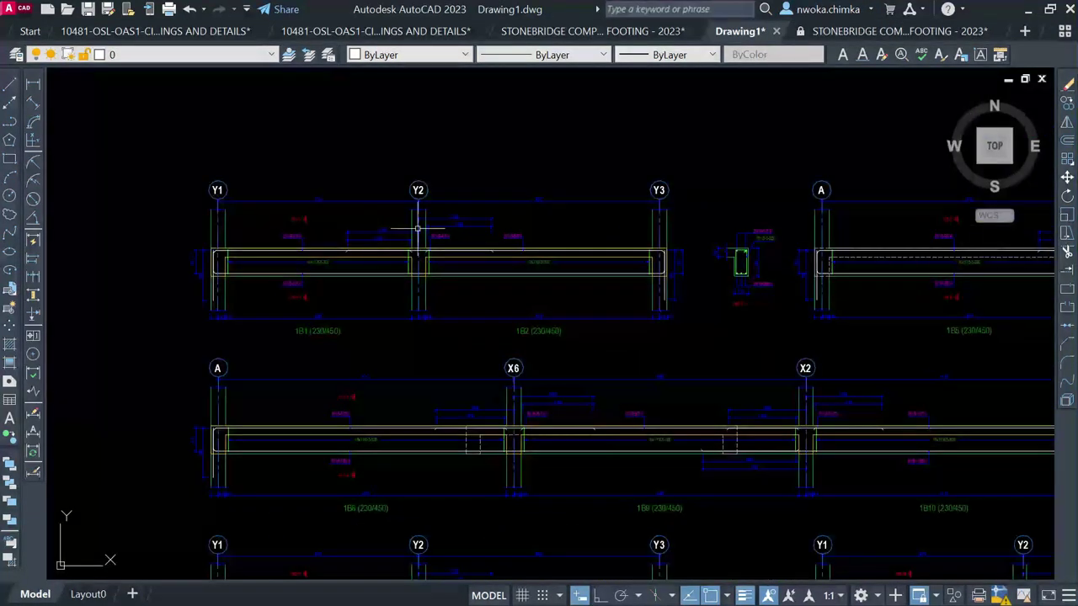
left_click(864, 31)
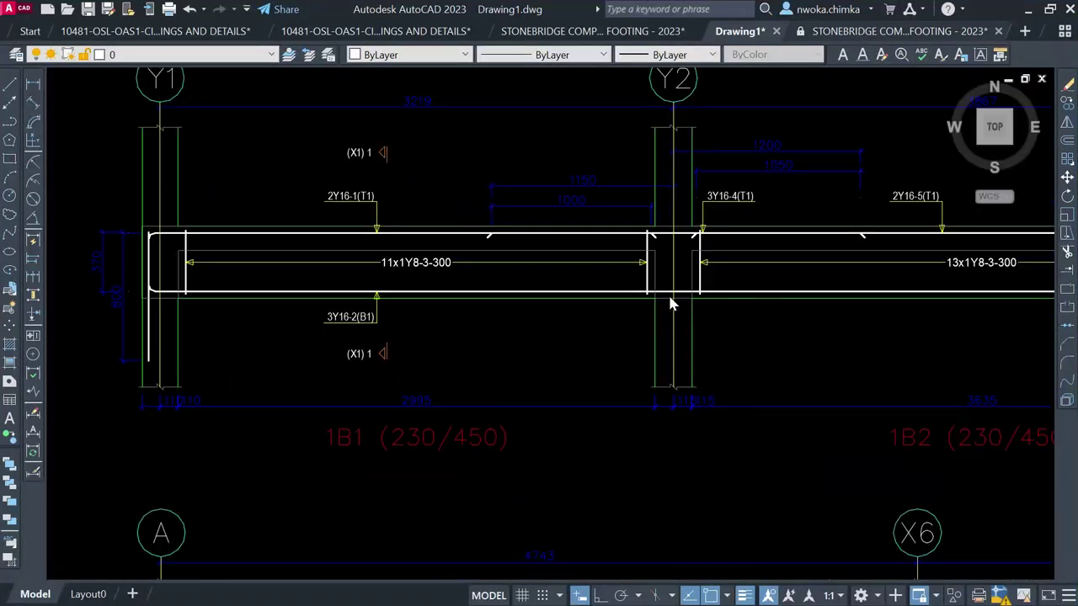
key("F8")
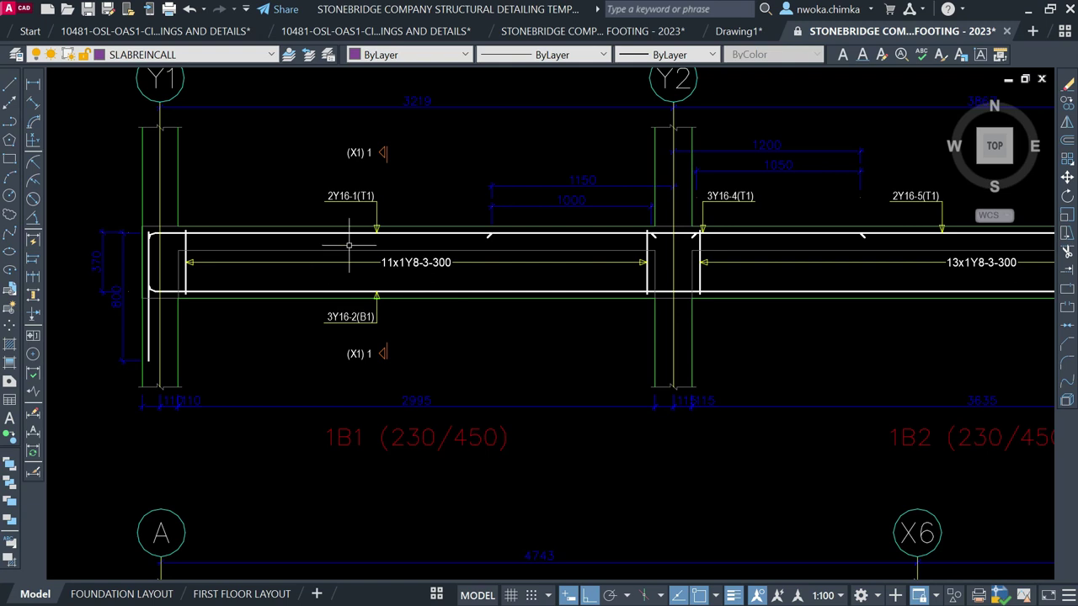
Examine the pasted floor plans and the pad footings on the foundation plan in the template
middle_click_drag(349, 245, 481, 294)
scroll(480, 294, "down", 8)
middle_click_drag(416, 272, 605, 388)
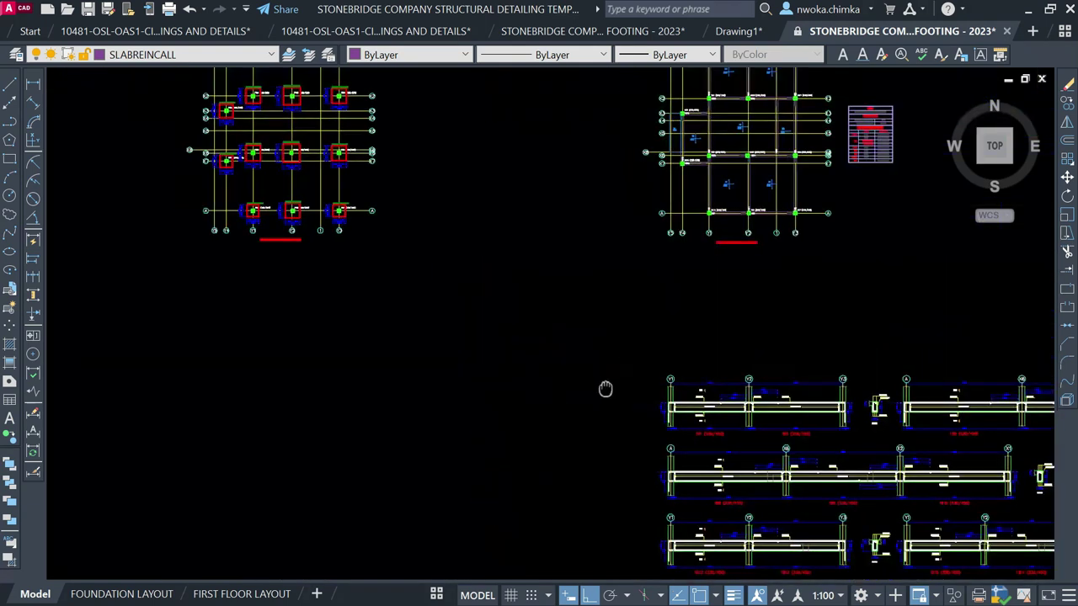
middle_click_drag(449, 199, 457, 370)
scroll(282, 303, "up", 6)
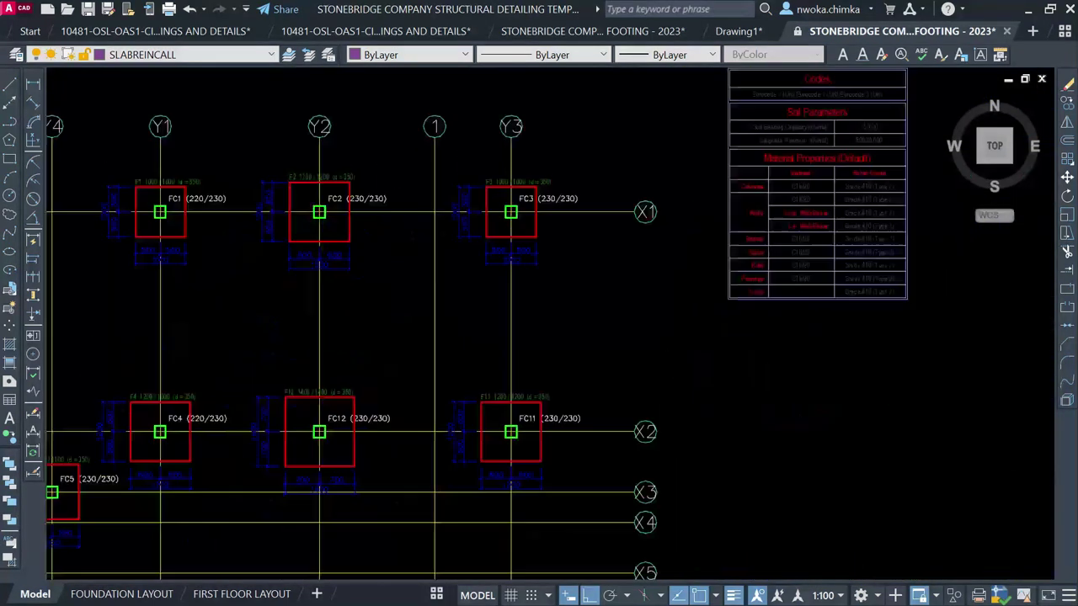
scroll(400, 166, "down", 12)
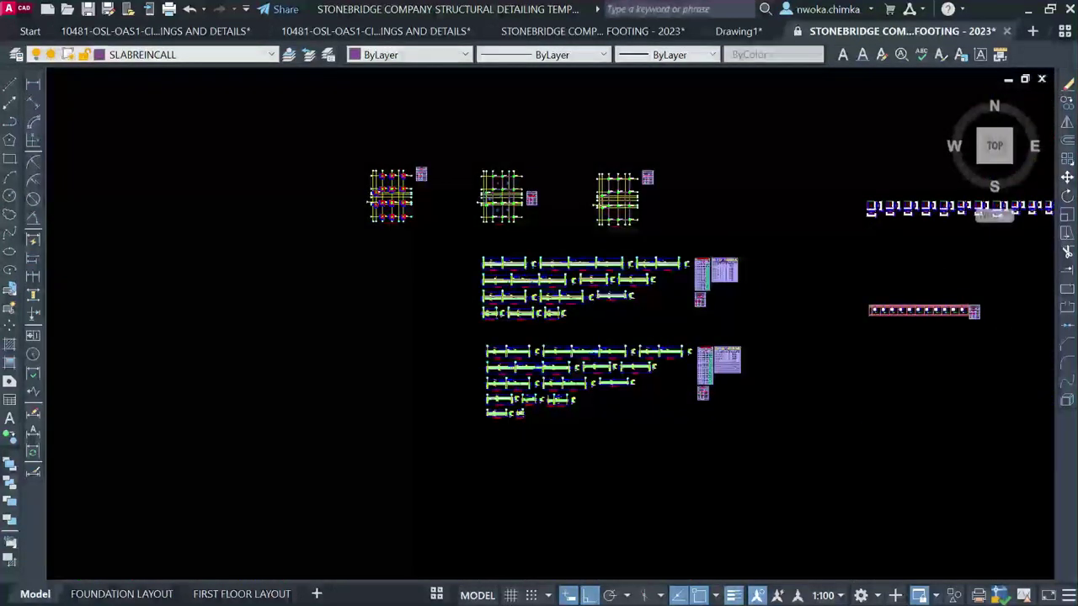
scroll(459, 172, "down", 6)
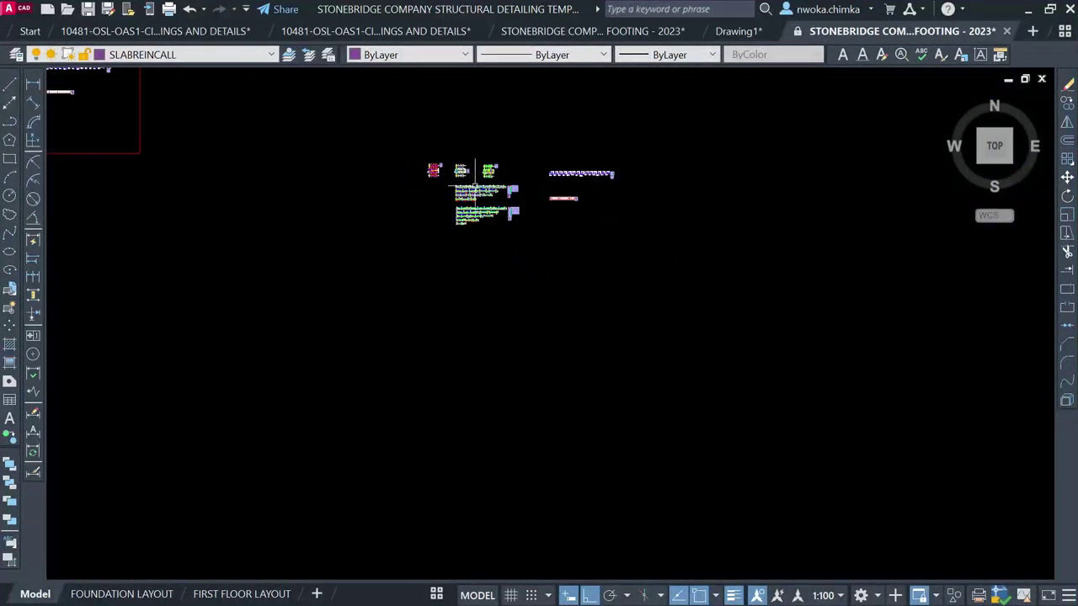
scroll(480, 176, "down", 2)
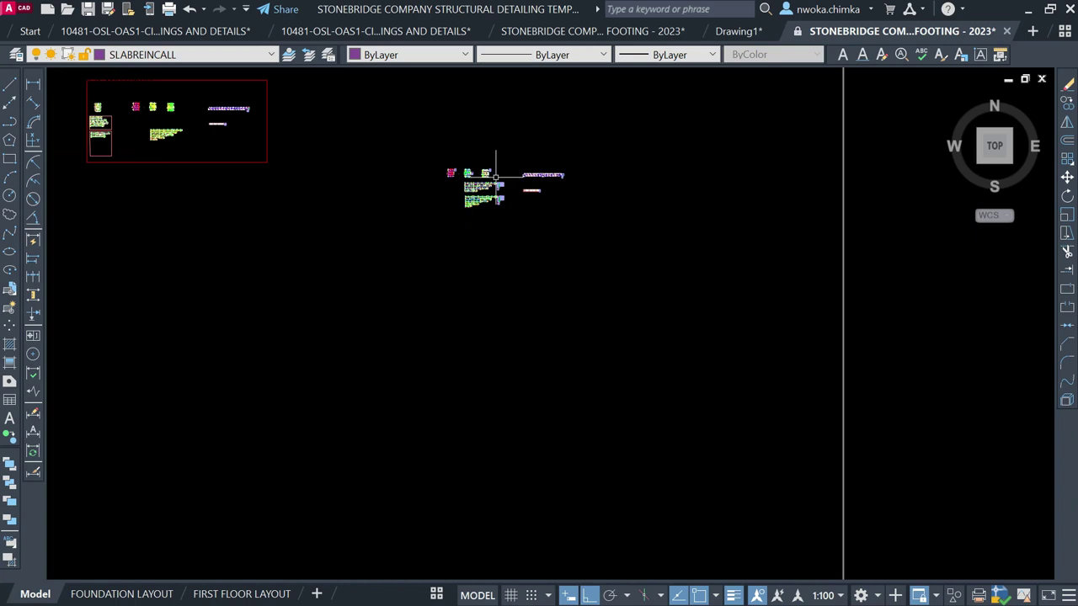
Examine the sample detailing sheets in the red frame below the white one, up to the column details
scroll(501, 176, "down", 2)
scroll(509, 175, "down", 2)
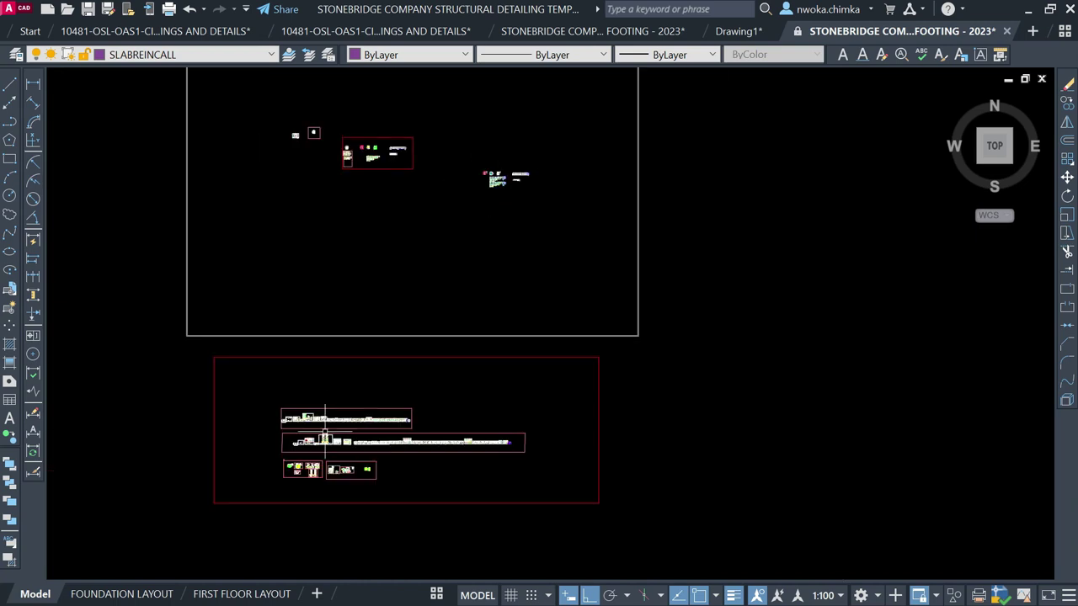
scroll(303, 421, "up", 4)
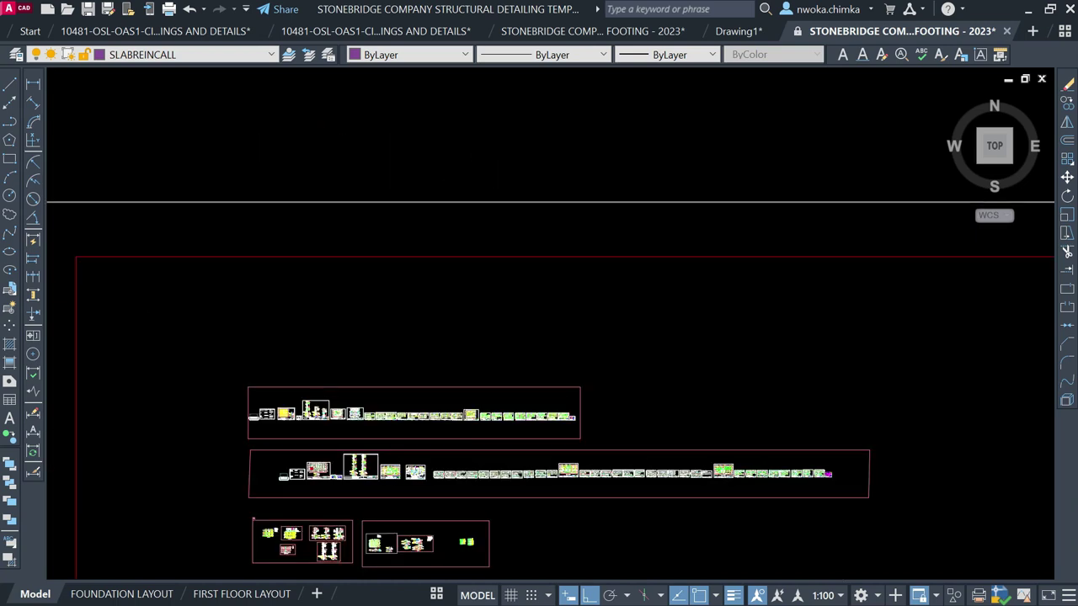
scroll(337, 476, "up", 8)
scroll(383, 421, "up", 4)
scroll(379, 404, "down", 6)
scroll(493, 412, "up", 6)
scroll(496, 413, "up", 2)
scroll(714, 340, "down", 8)
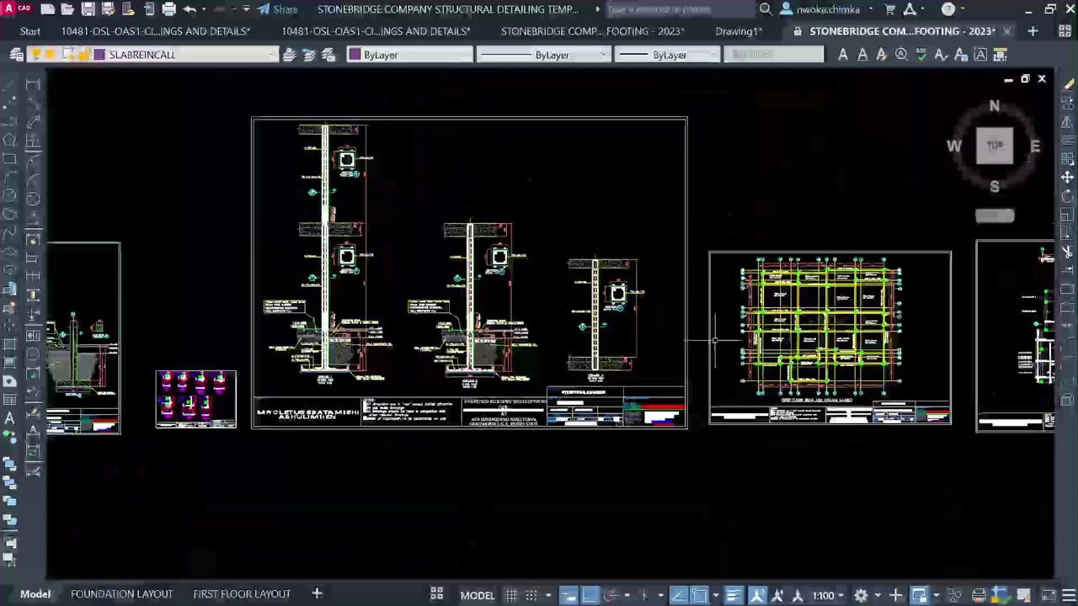
Examine the sample floor beam and column layout and the R.C. slab detailing sheet with its reinforcement
scroll(808, 320, "up", 3)
scroll(497, 294, "up", 5)
scroll(380, 288, "down", 4)
scroll(379, 288, "up", 4)
scroll(437, 282, "down", 7)
scroll(589, 282, "up", 6)
scroll(594, 229, "up", 2)
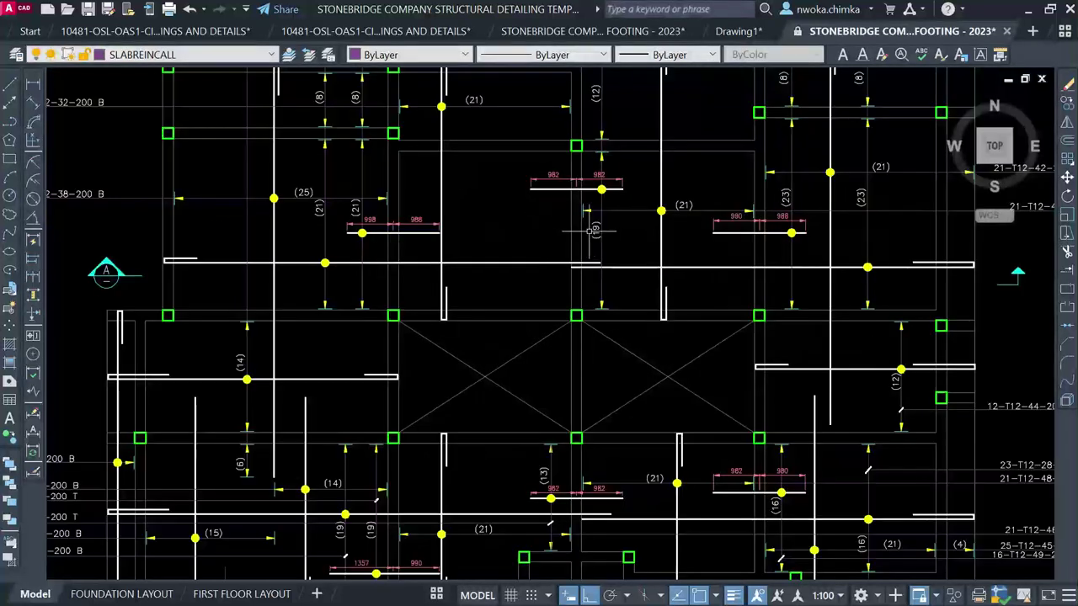
scroll(521, 239, "down", 8)
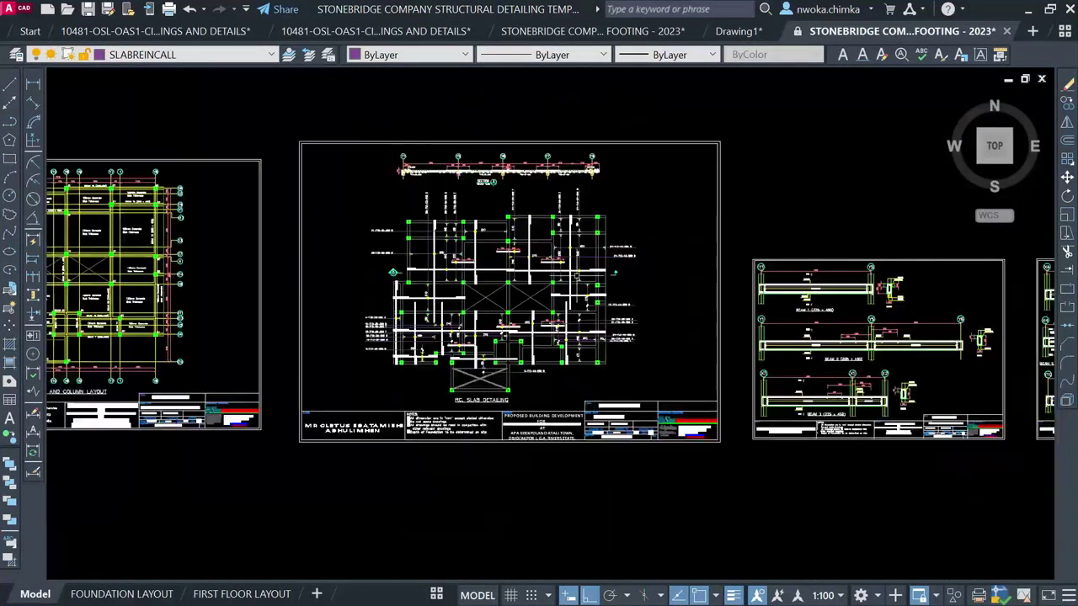
Examine the beam detailing sheets beside the R.C. slab sheet and the overall arrangement of drawing groups in the template
middle_click_drag(1044, 320, 635, 320)
scroll(816, 291, "up", 2)
scroll(759, 262, "up", 3)
scroll(639, 325, "down", 5)
scroll(599, 311, "down", 2)
middle_click_drag(500, 222, 631, 221)
scroll(631, 221, "down", 4)
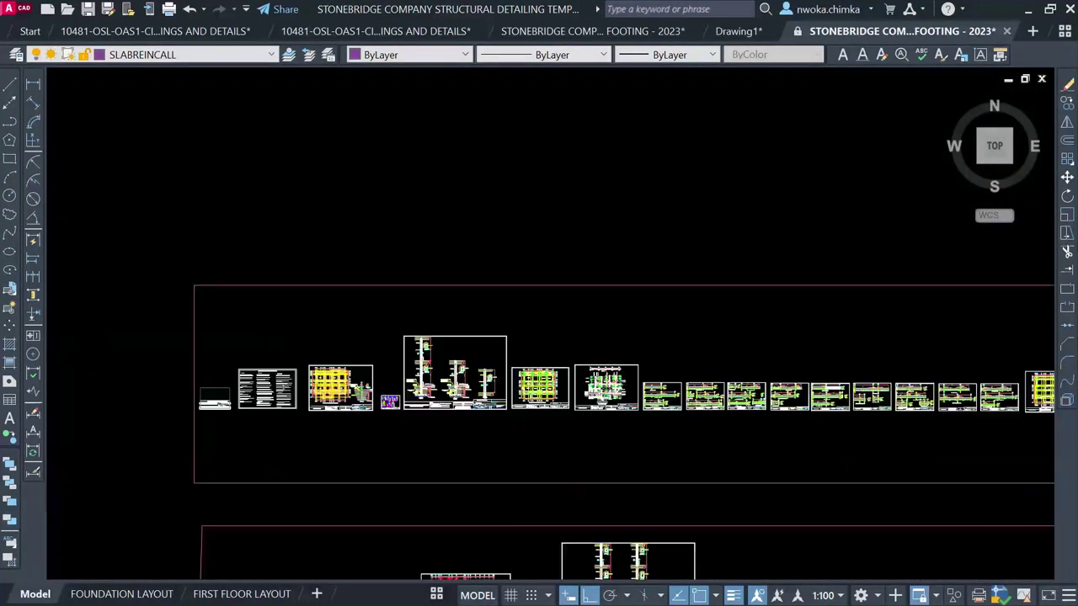
scroll(457, 197, "down", 3)
middle_click_drag(457, 197, 396, 407)
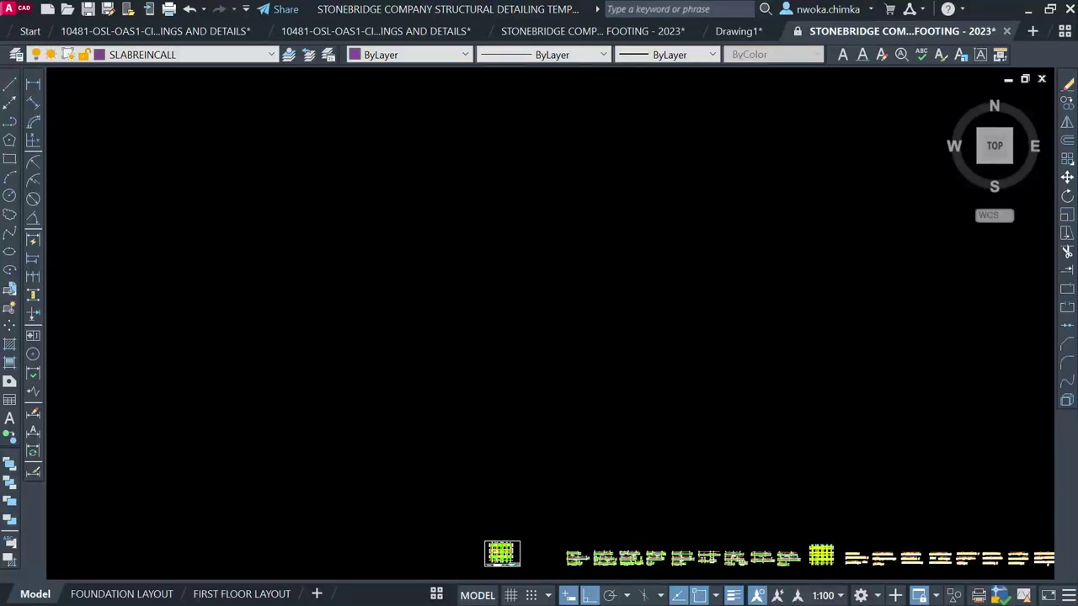
scroll(469, 322, "down", 2)
scroll(630, 185, "down", 3)
mouse_move(630, 185)
middle_mouse_down()
mouse_move(645, 183)
mouse_move(455, 438)
middle_mouse_up()
scroll(454, 438, "down", 2)
scroll(505, 303, "up", 4)
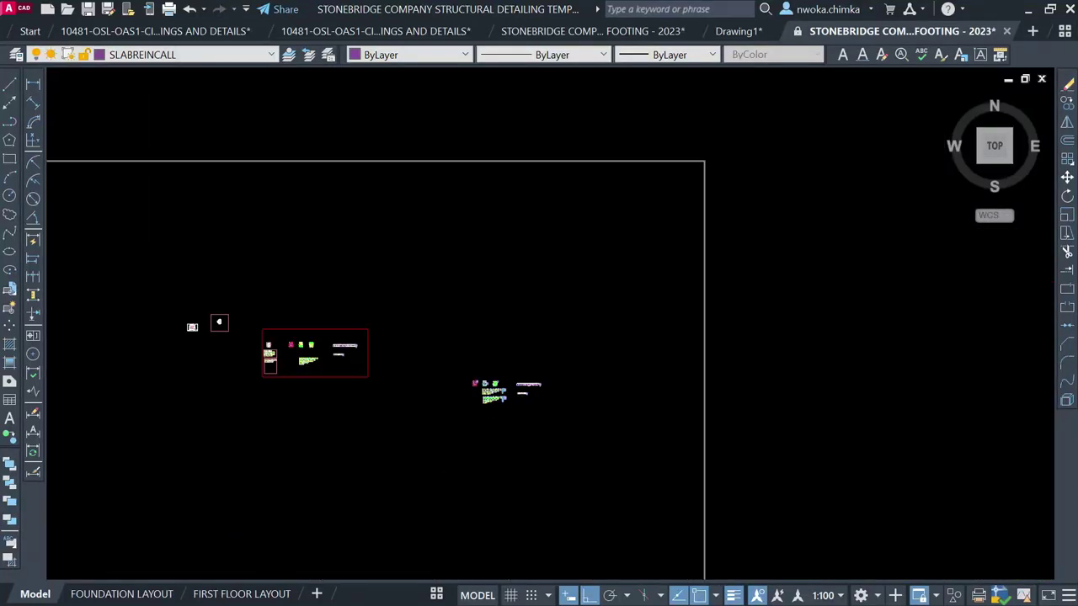
Delete the group of drawings lying to the right of the red frame in the template
left_click(449, 353)
left_click(643, 436)
key("Delete")
middle_click_drag(597, 344, 760, 334)
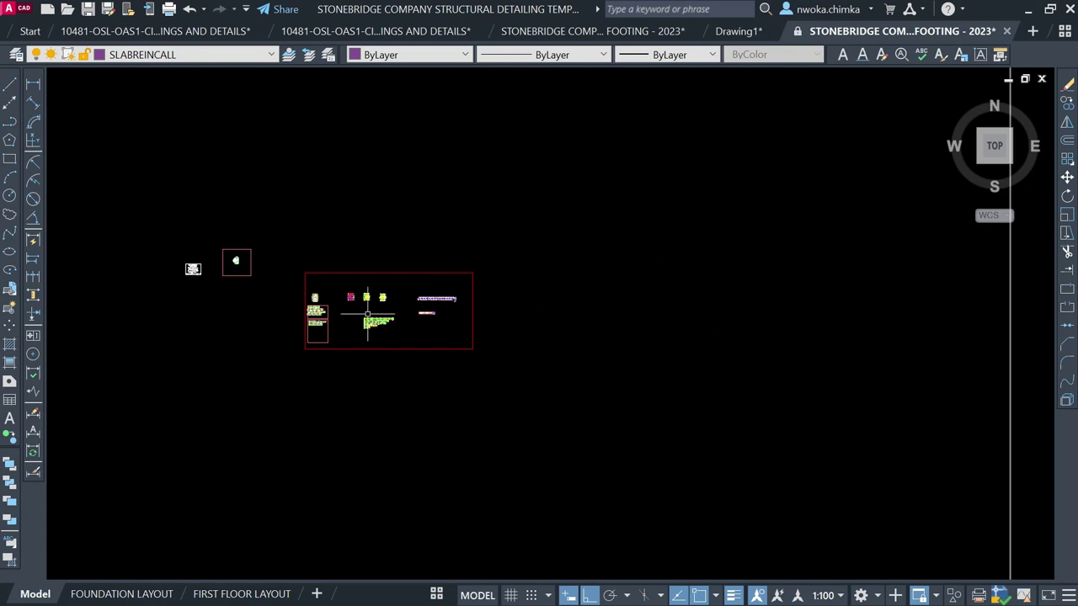
scroll(177, 269, "up", 2)
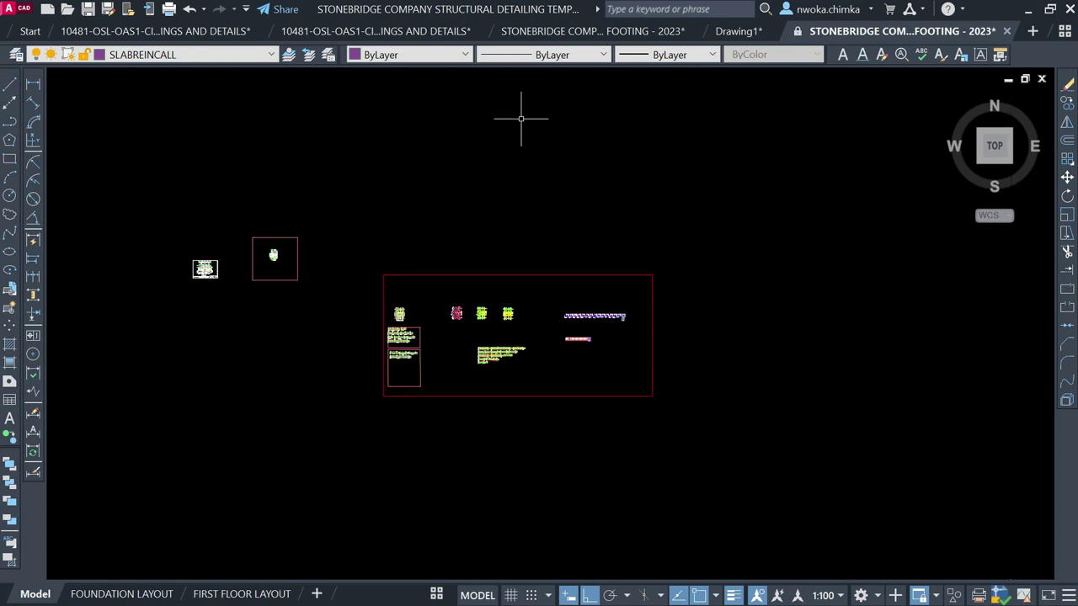
scroll(225, 269, "up", 2)
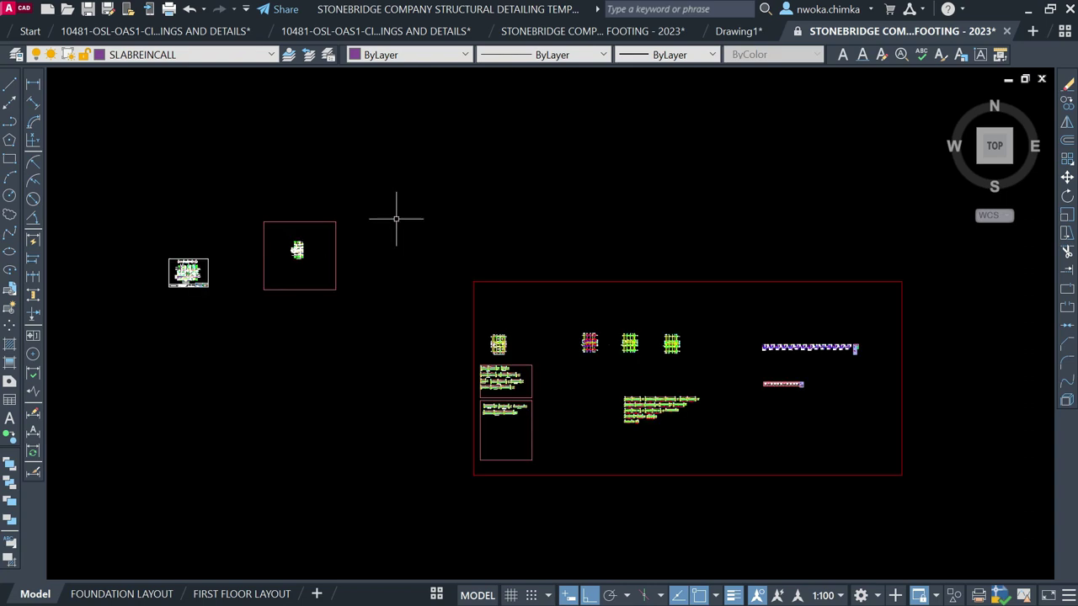
Close this copy of the pad footing template and Drawing1, both without saving changes
left_click(1006, 31)
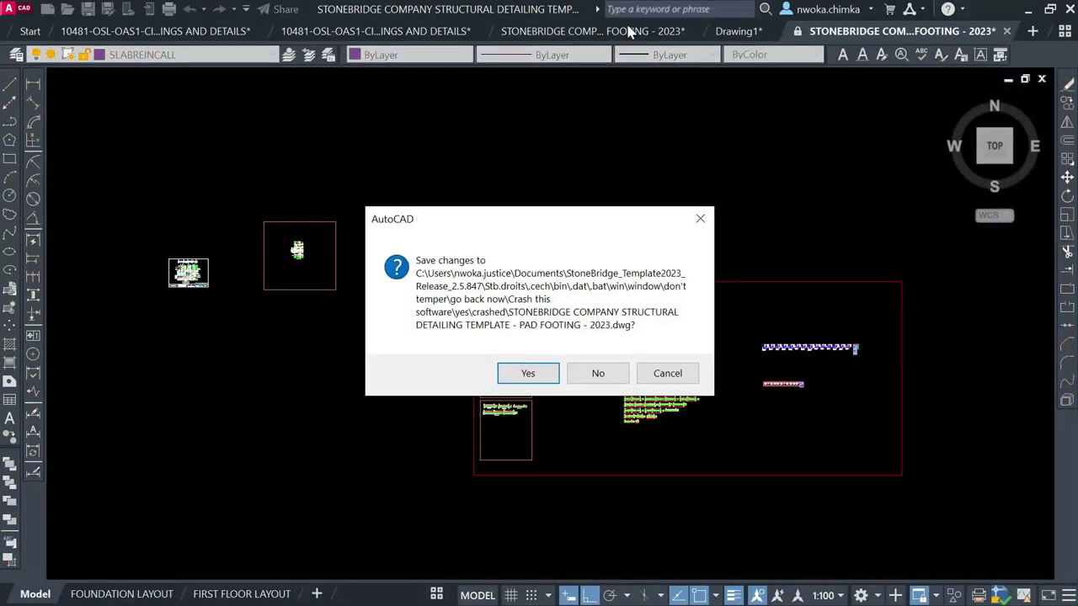
left_click(599, 373)
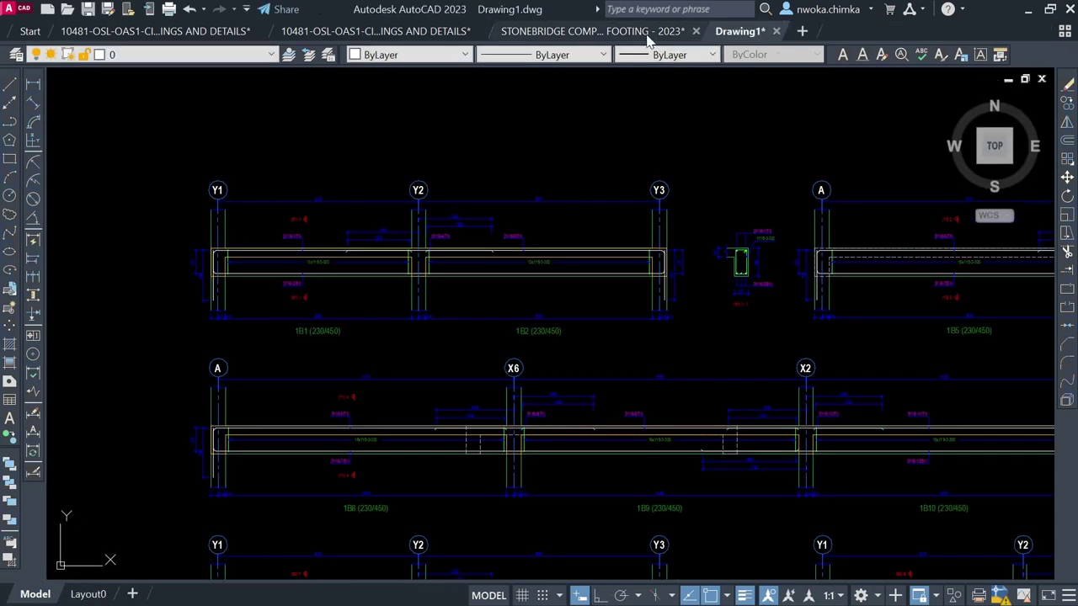
left_click(776, 31)
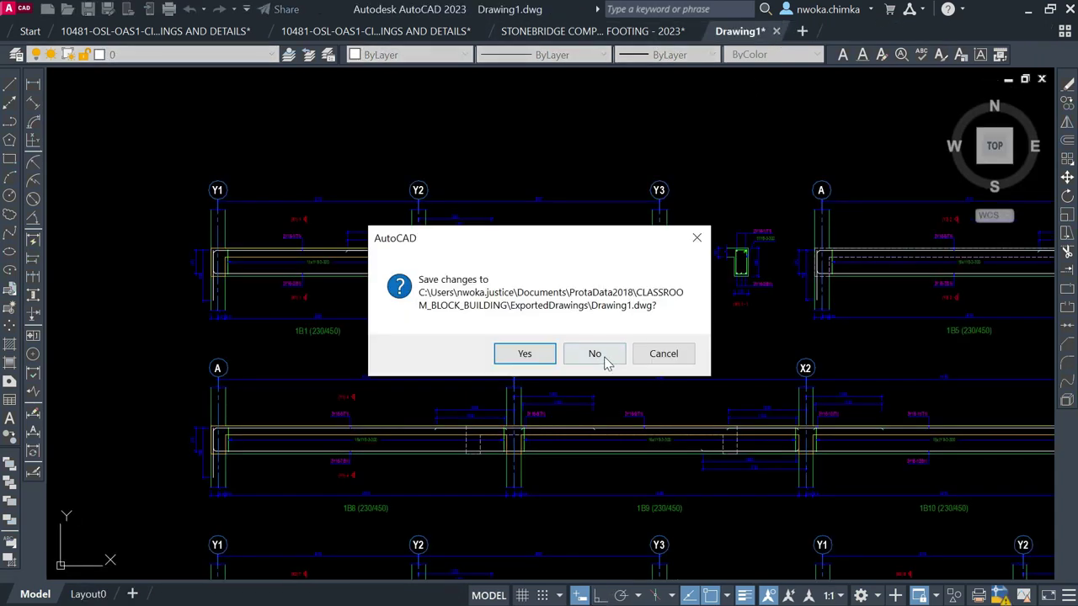
left_click(595, 354)
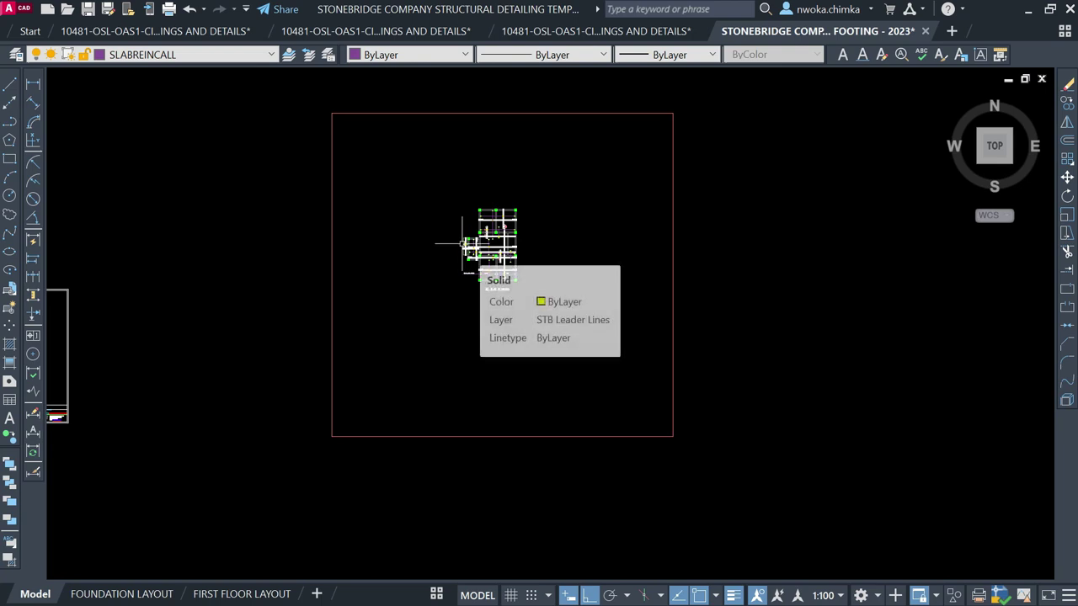
Examine the RC. SLAB DETAILING plan in the remaining template, including the bar callout 38-T12-01-175 B2
scroll(485, 211, "up", 2)
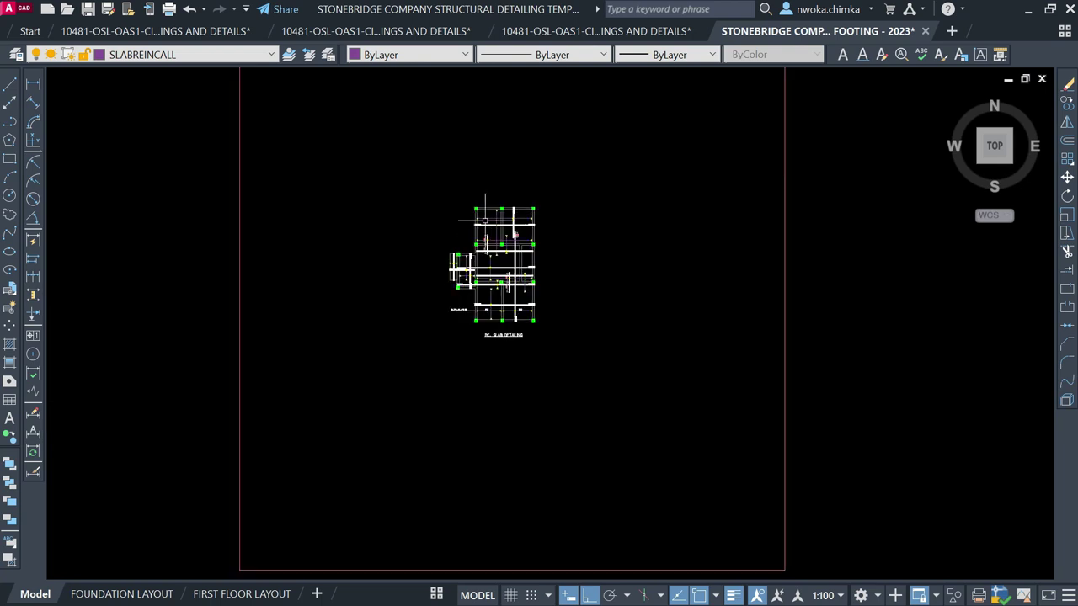
scroll(481, 246, "up", 3)
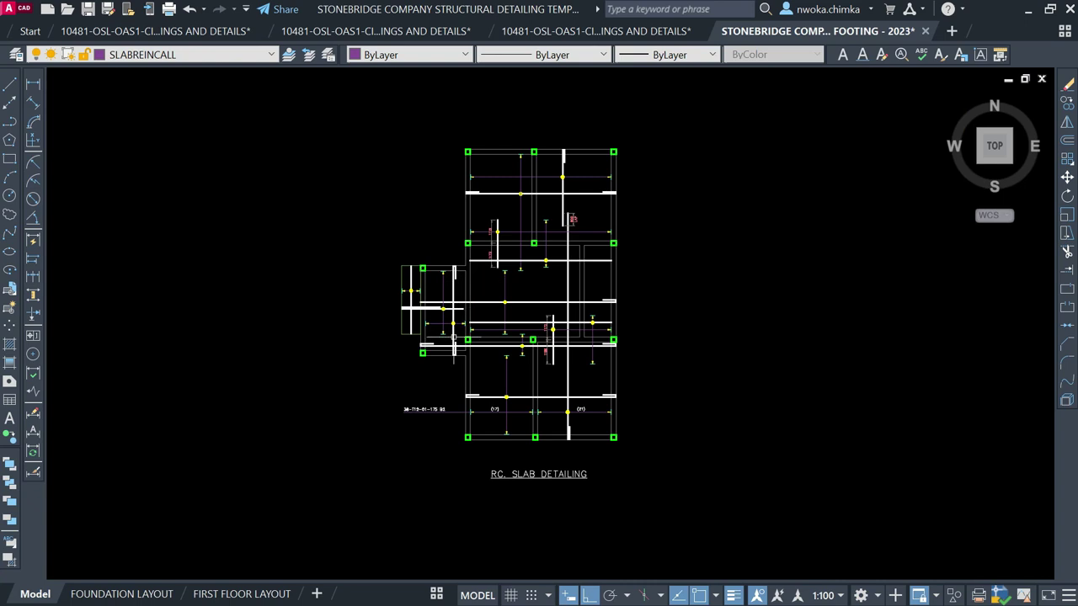
scroll(453, 335, "up", 3)
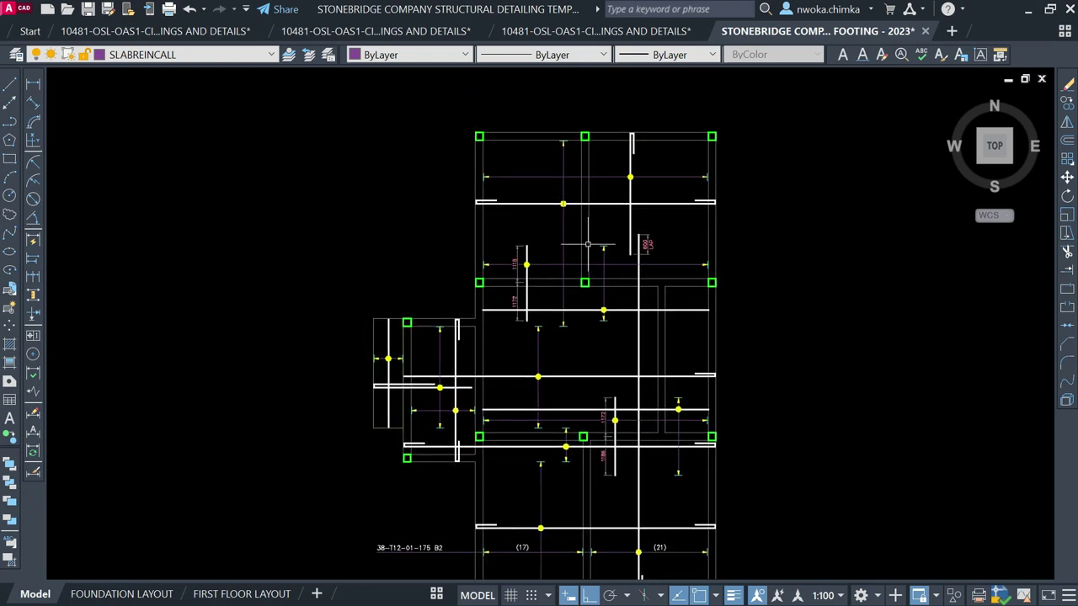
scroll(589, 249, "down", 4)
scroll(591, 268, "up", 2)
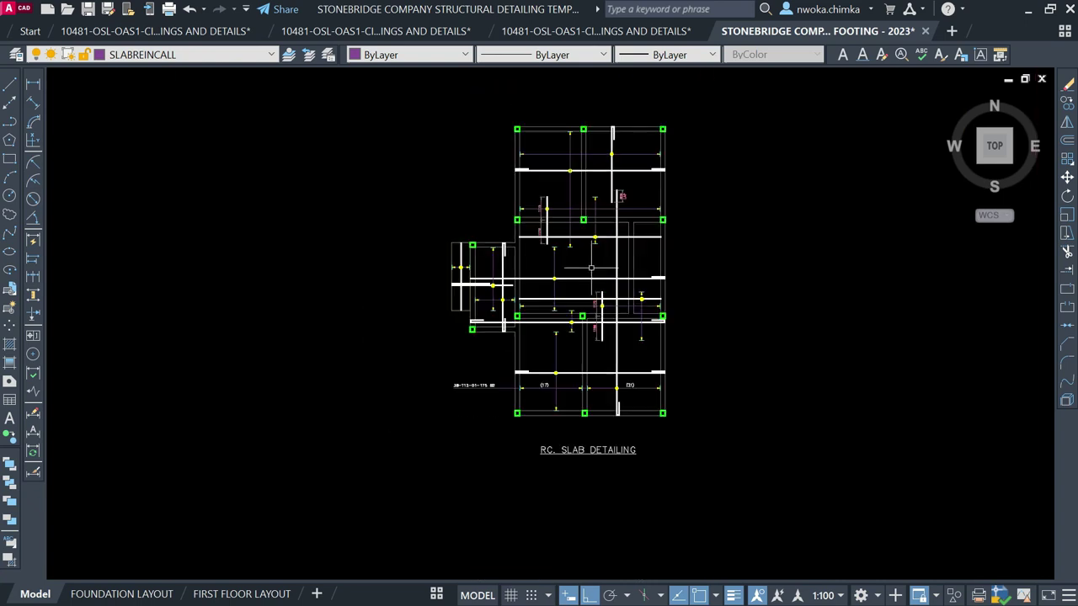
scroll(595, 237, "up", 2)
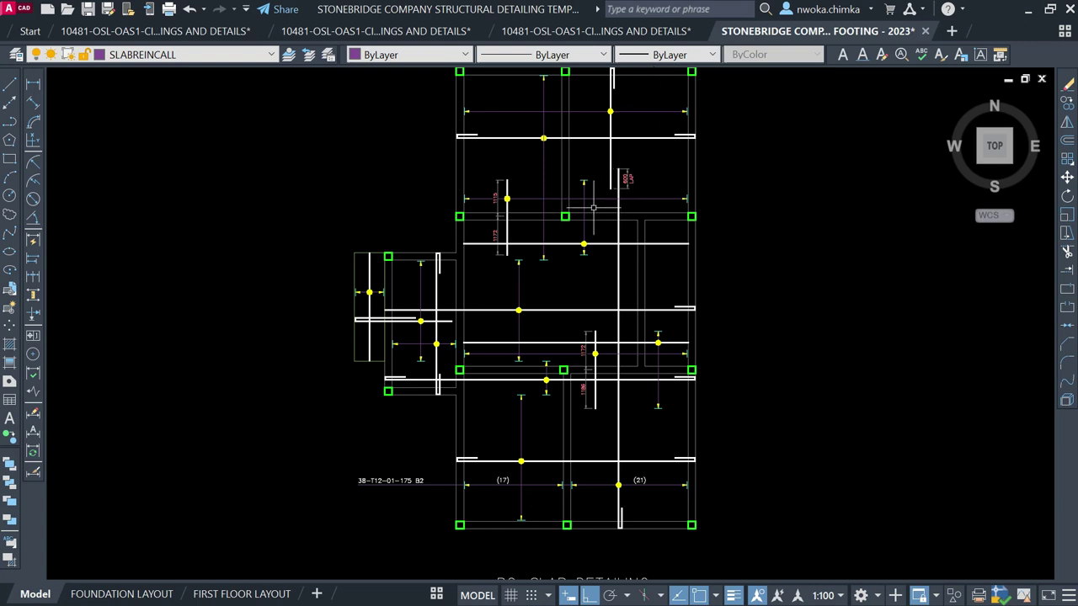
middle_click_drag(523, 190, 574, 241)
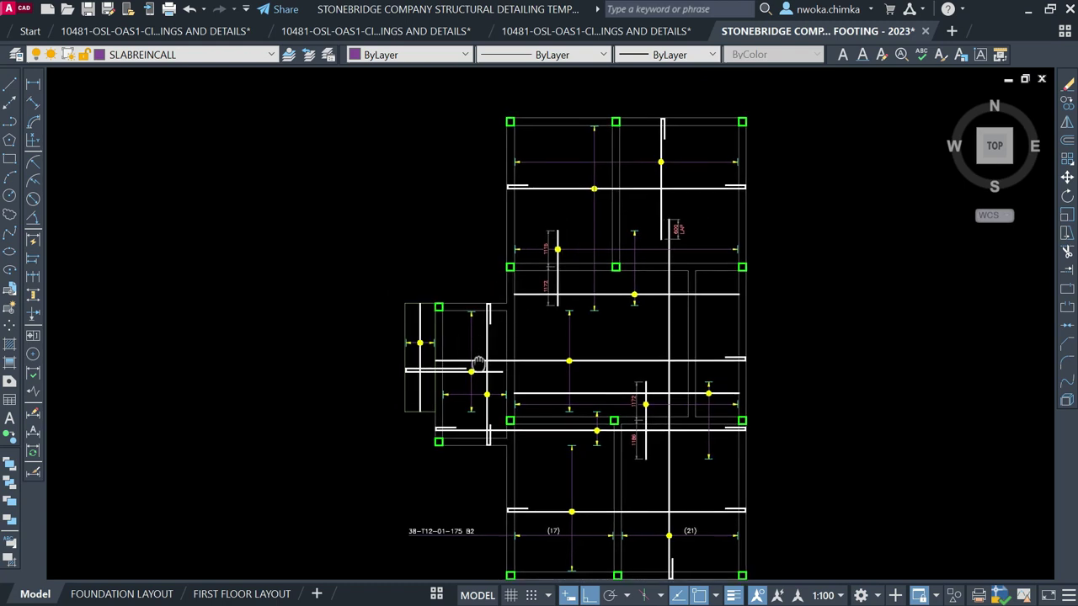
middle_click_drag(477, 362, 486, 320)
scroll(489, 375, "down", 3)
scroll(505, 412, "up", 5)
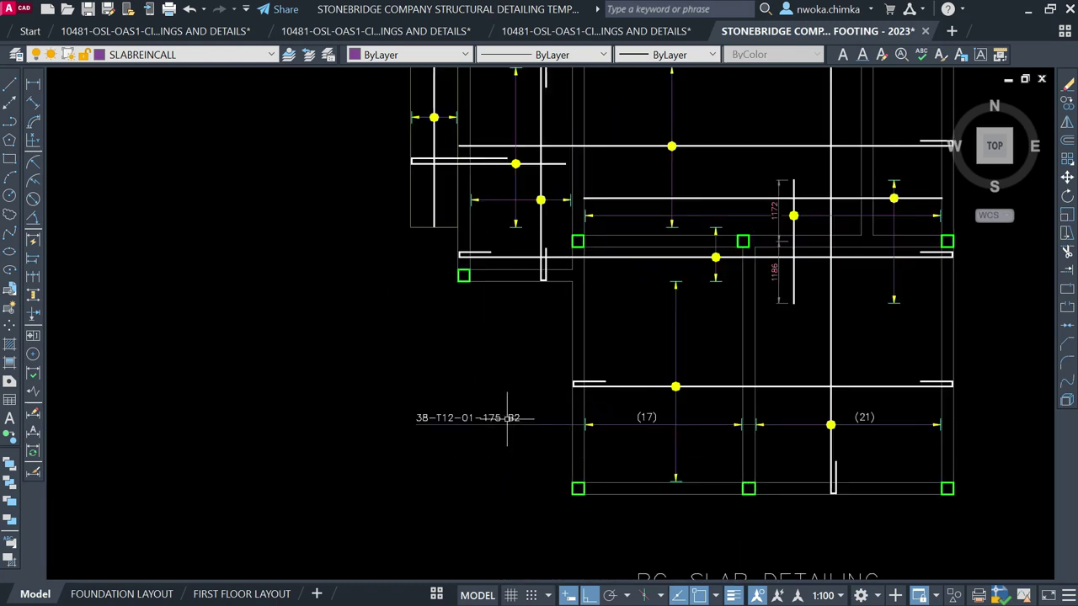
middle_click_drag(609, 389, 497, 281)
scroll(547, 342, "down", 2)
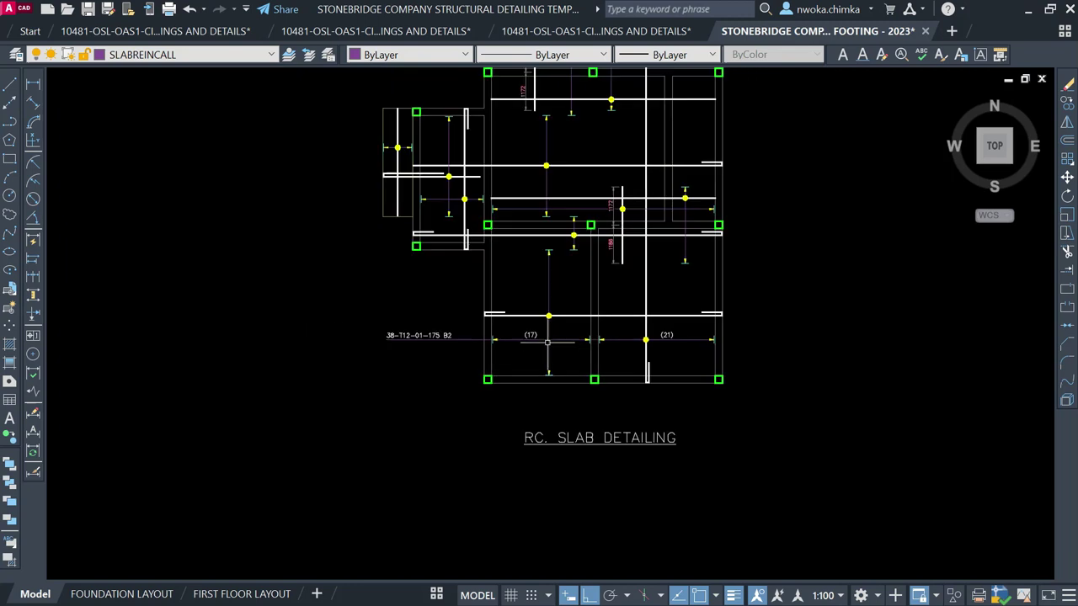
middle_click_drag(589, 279, 590, 355)
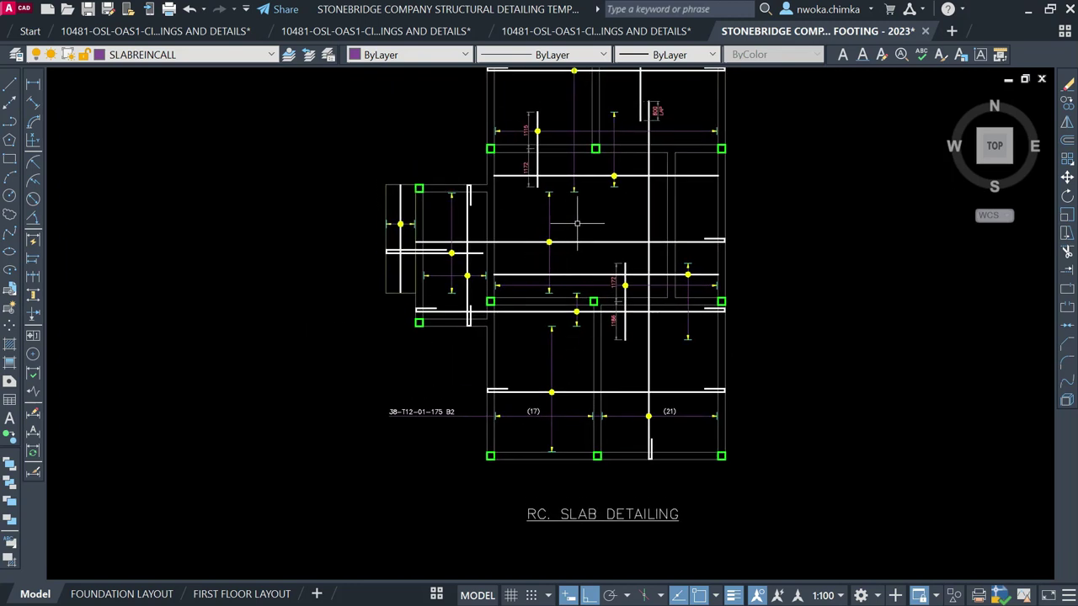
Examine the reinforcement bars and their distribution ranges in the projecting bay on the left side of the slab plan
scroll(571, 266, "up", 2)
scroll(449, 283, "up", 2)
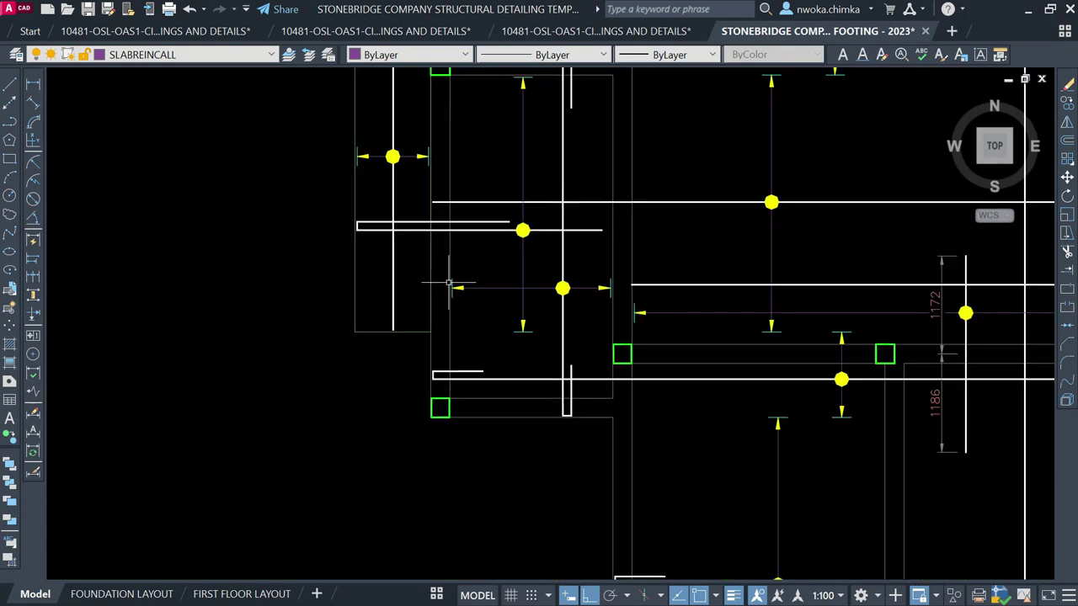
scroll(444, 246, "down", 2)
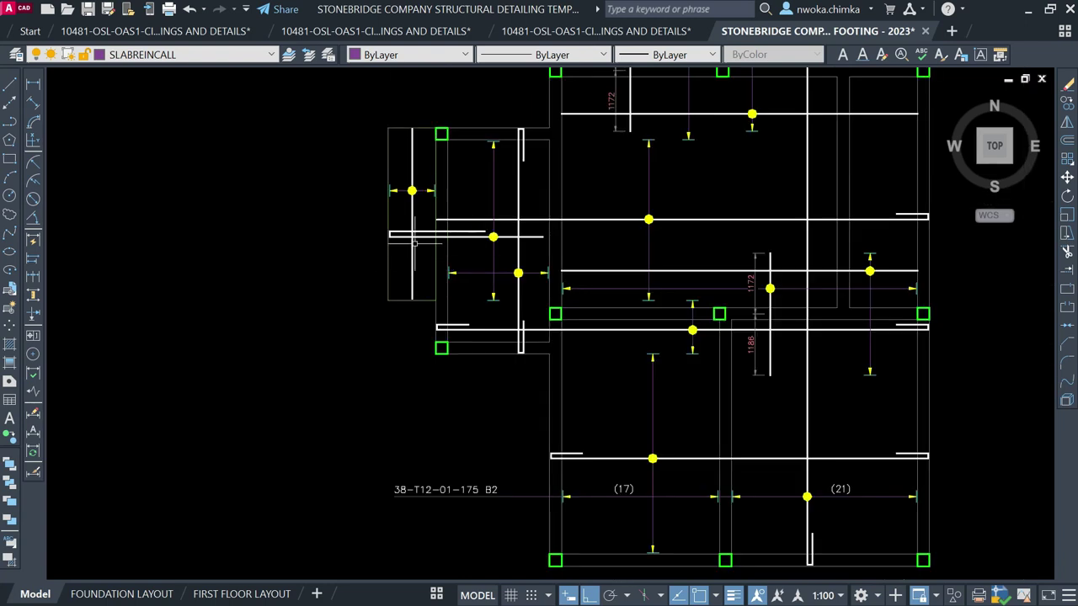
middle_click_drag(414, 242, 416, 266)
scroll(439, 262, "up", 2)
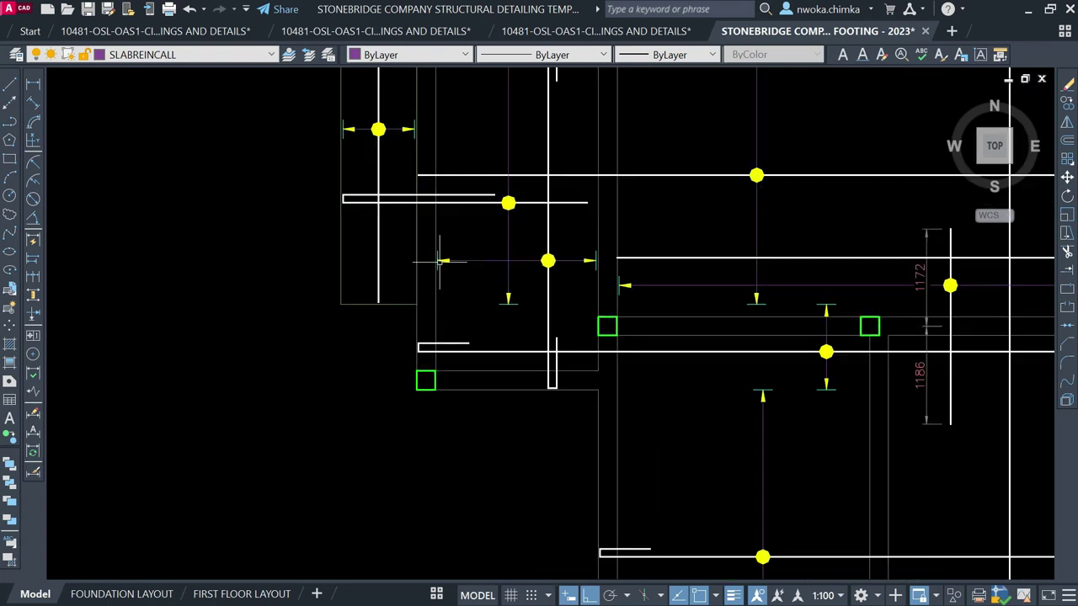
scroll(312, 240, "down", 3)
middle_click_drag(465, 243, 507, 280)
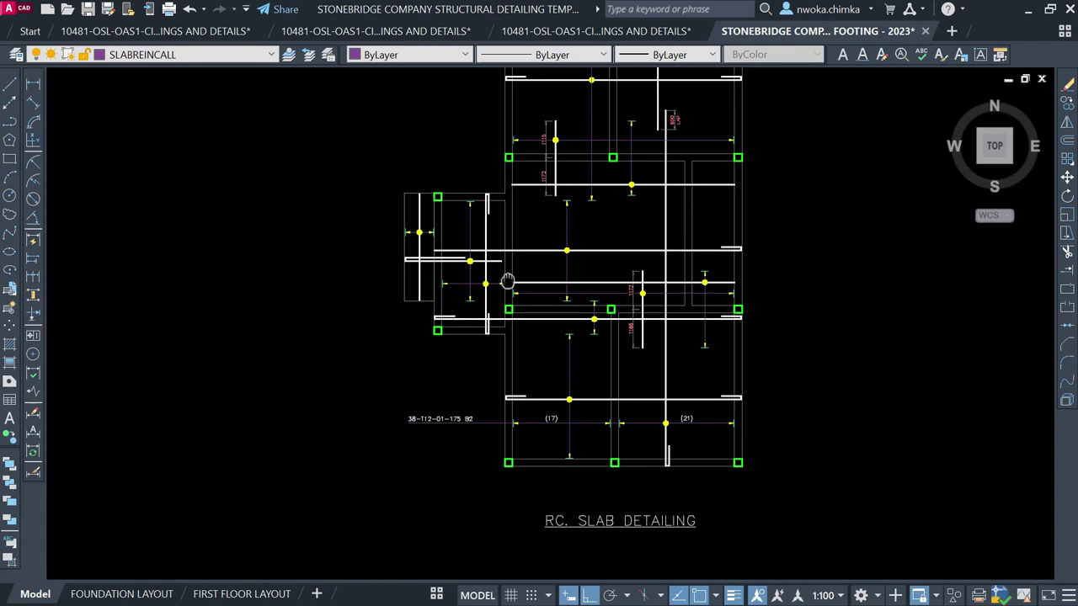
scroll(468, 330, "down", 2)
scroll(453, 307, "up", 2)
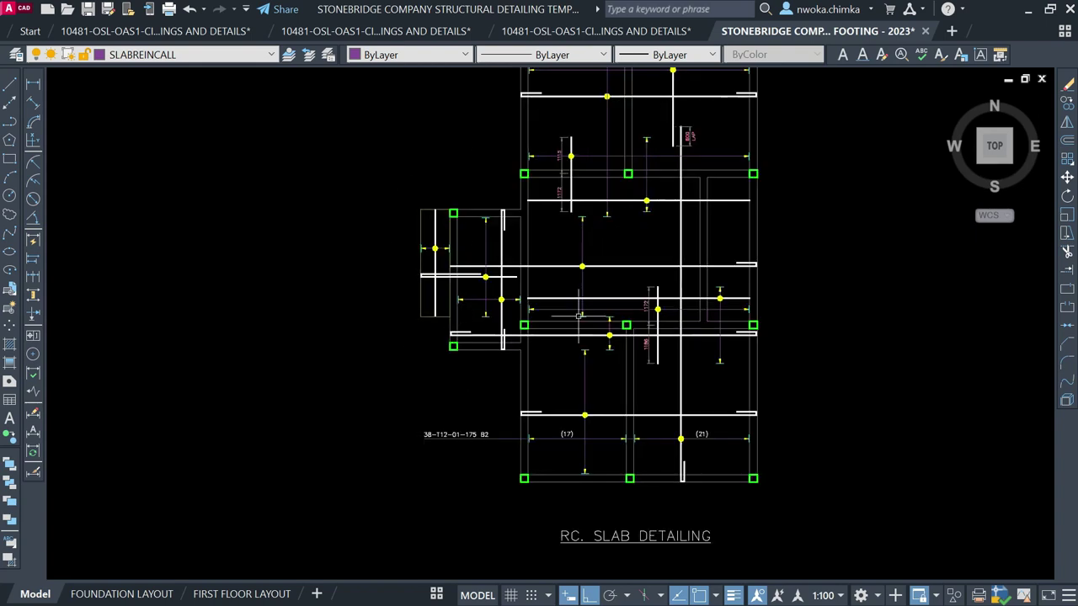
Examine the bars and the labelled bar ranges (17) and (21) in the lower bays of the slab plan
middle_click_drag(476, 145, 375, 229)
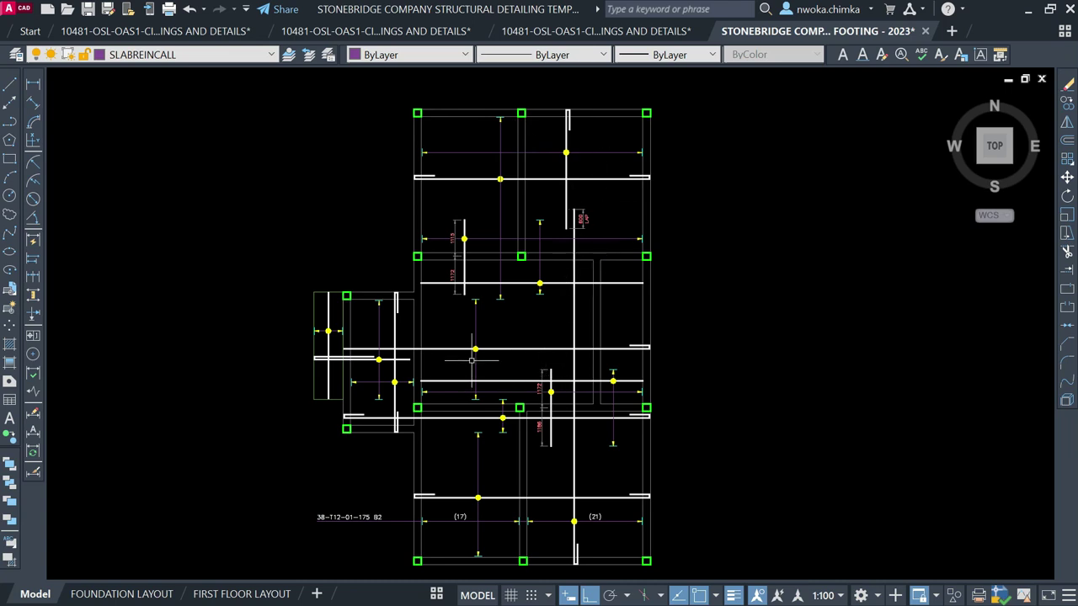
scroll(471, 360, "up", 3)
scroll(613, 262, "down", 1)
scroll(613, 263, "down", 2)
scroll(539, 337, "down", 2)
scroll(594, 370, "up", 4)
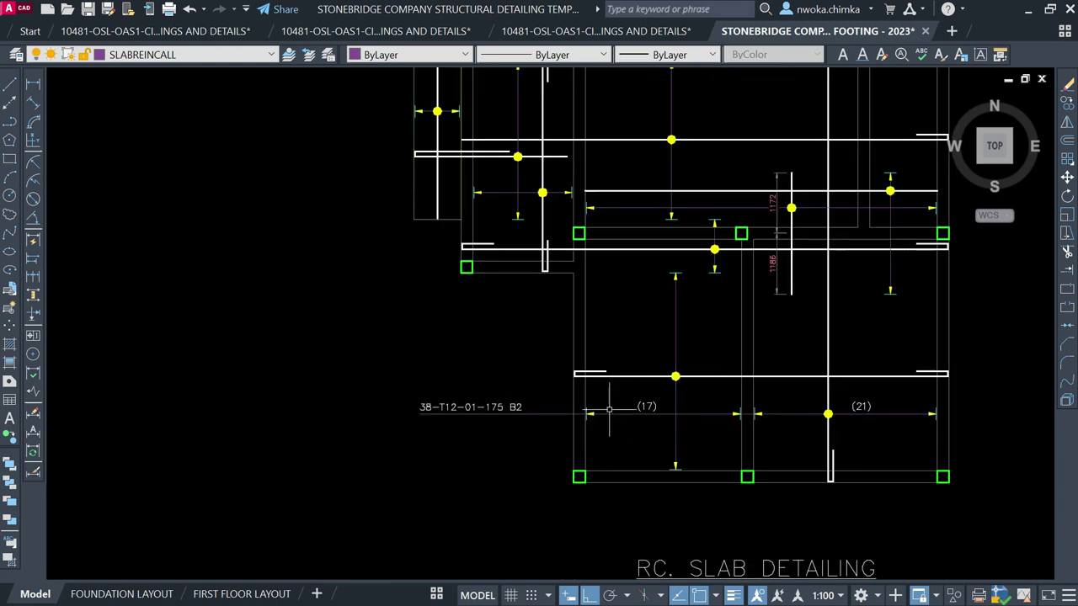
middle_click_drag(584, 384, 525, 401)
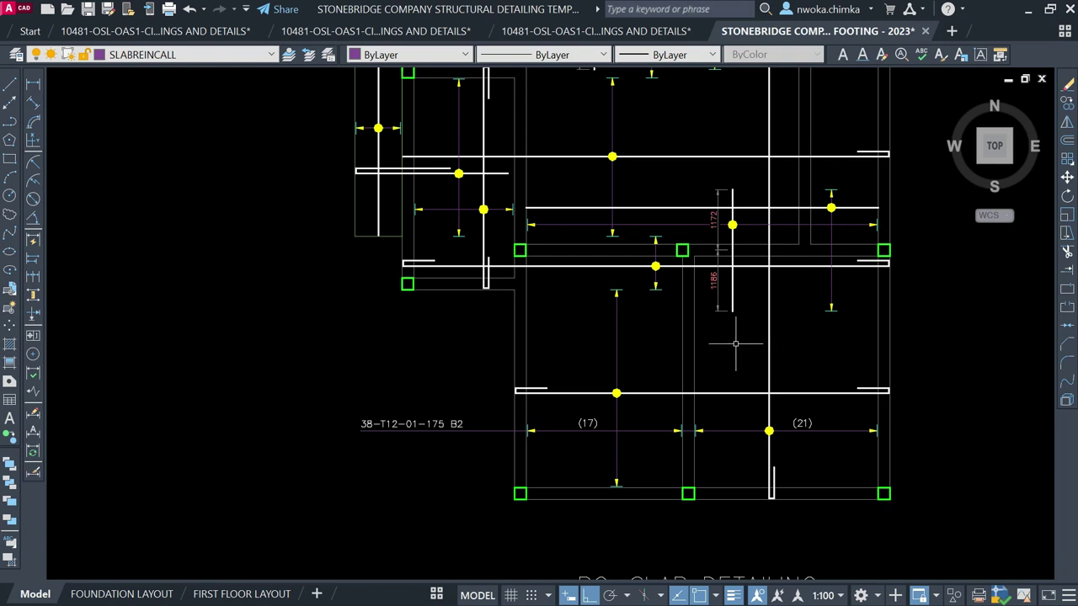
scroll(556, 316, "down", 2)
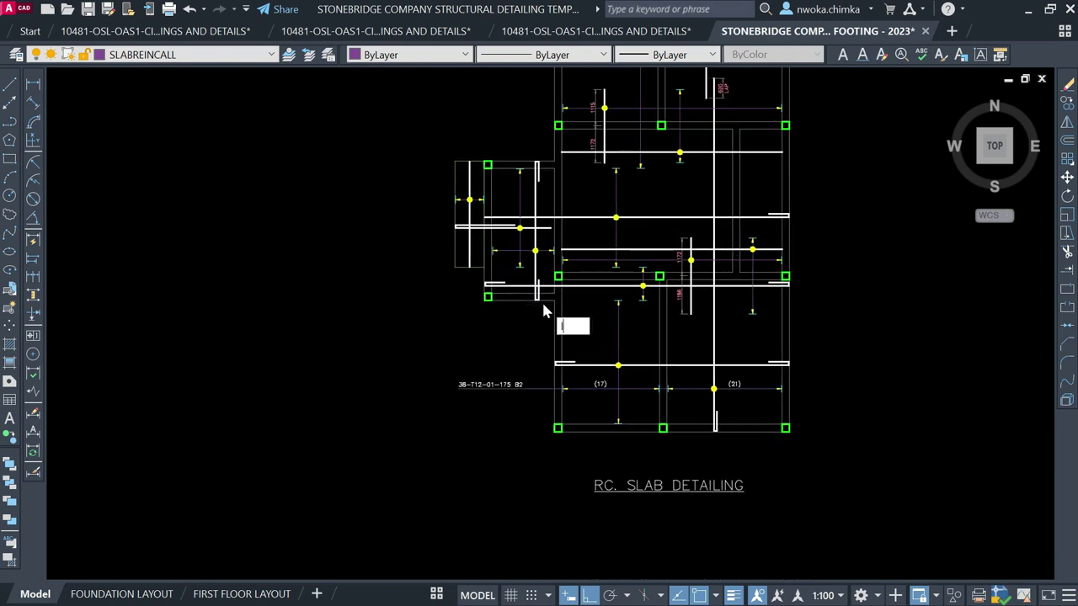
type("L")
key("Escape")
middle_click_drag(331, 168, 337, 202)
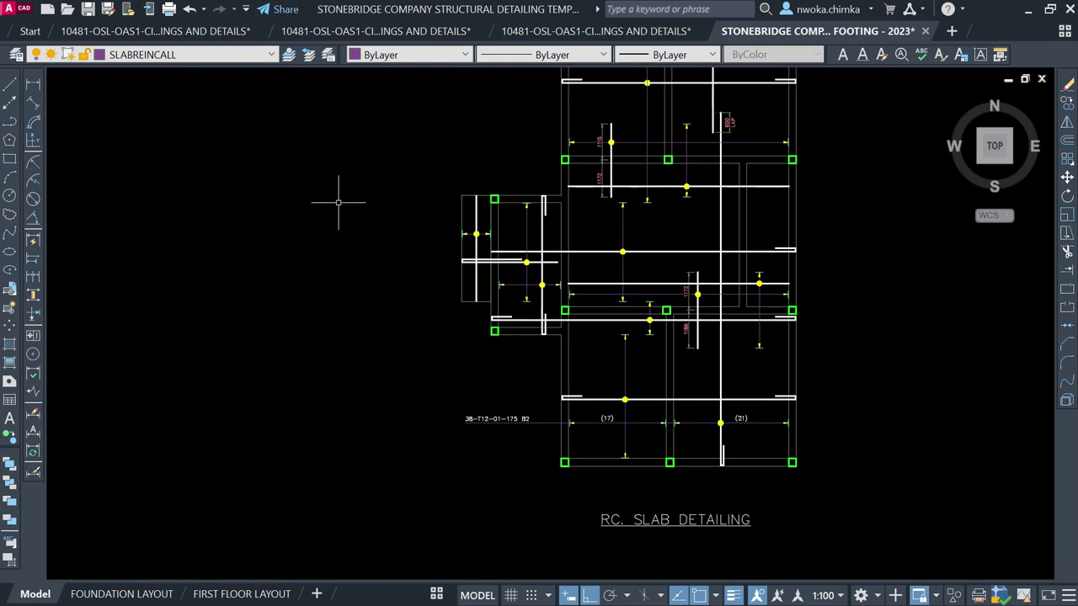
On layer SLABREINCALL, draw a horizontal leader line from the lower-left bay's vertical range line leftward to the start of the 38-T12-01-175 B2 callout
left_click(200, 55)
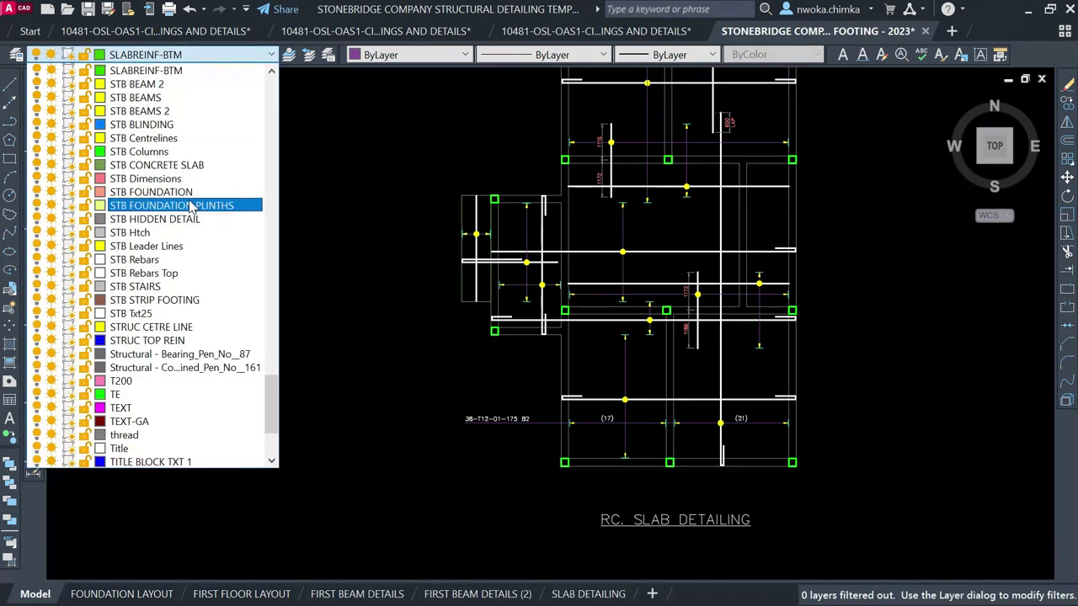
scroll(191, 202, "up", 1)
scroll(194, 85, "down", 1)
left_click(193, 71)
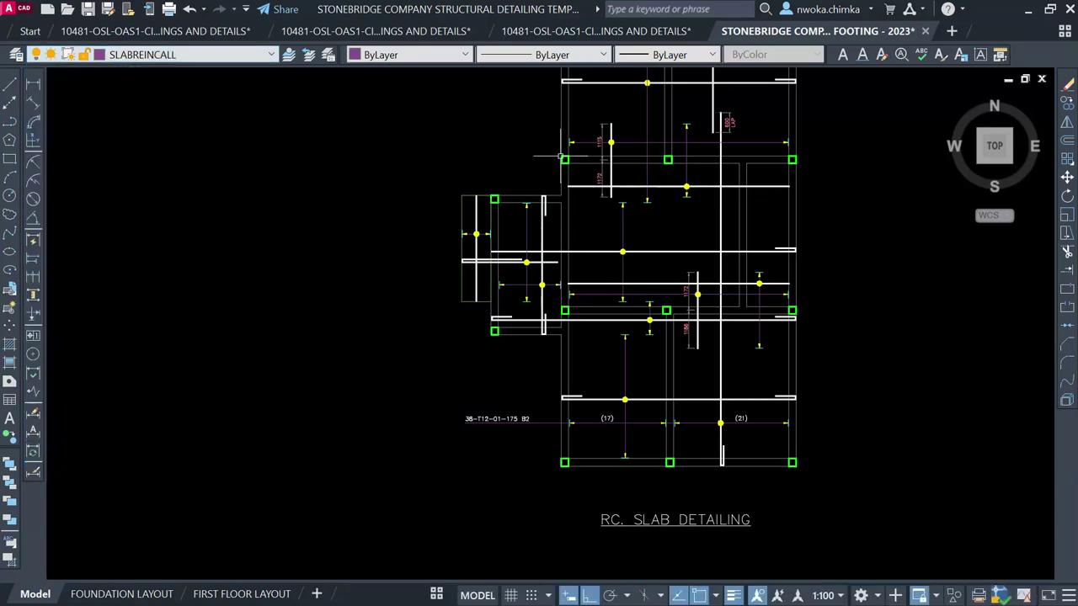
key("l")
key("Return")
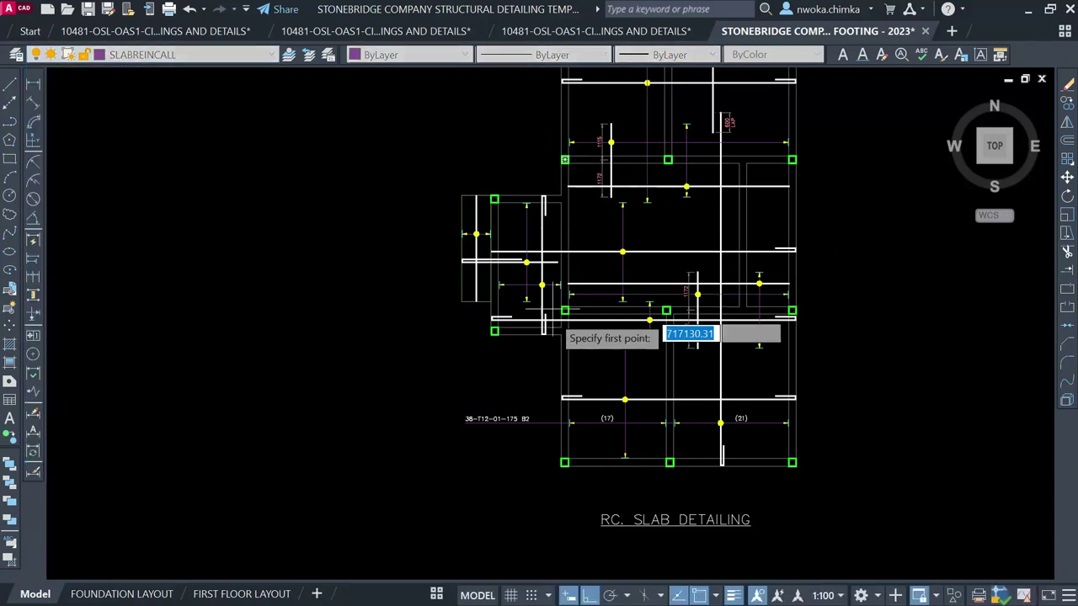
scroll(531, 393, "up", 2)
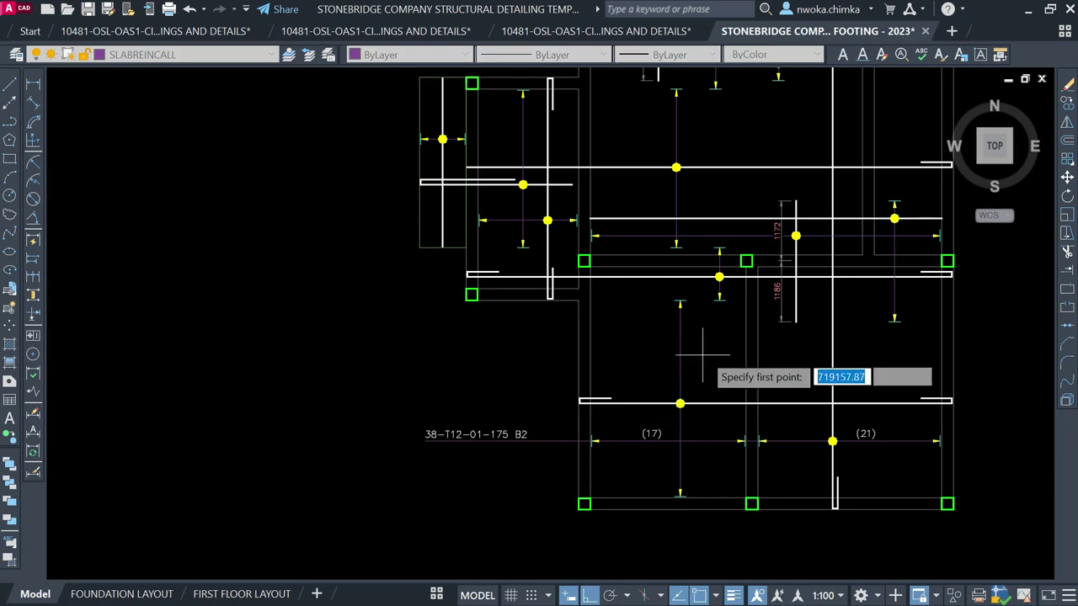
scroll(687, 368, "up", 2)
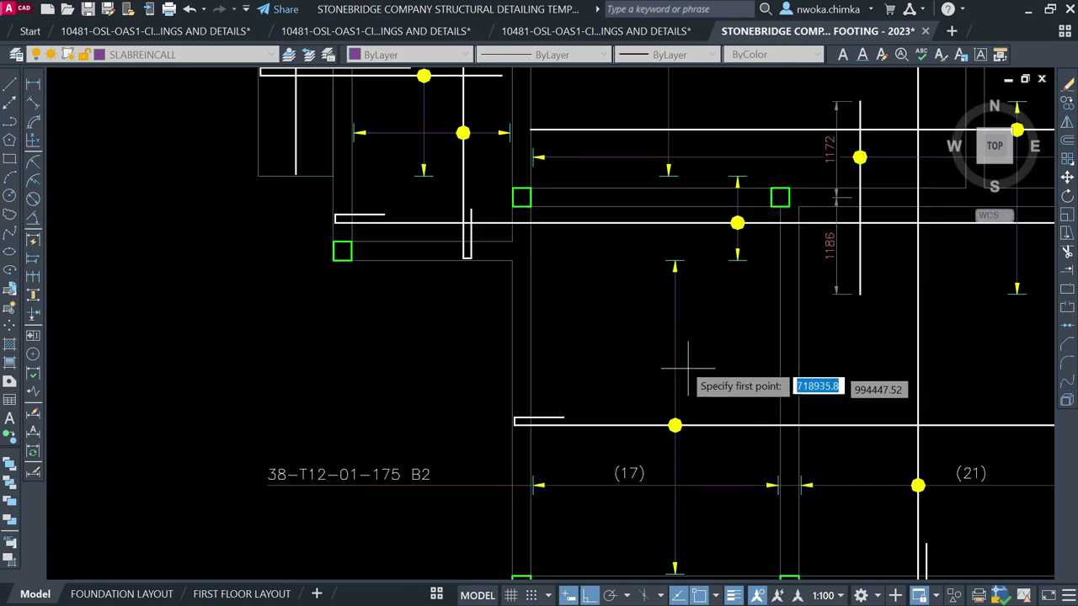
left_click(675, 345)
scroll(675, 343, "down", 2)
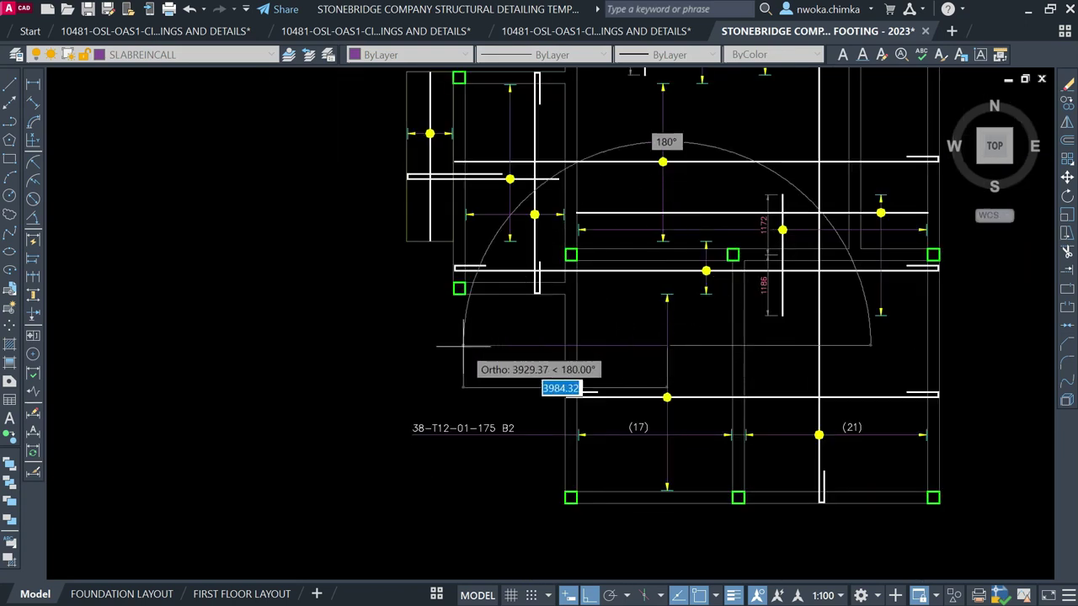
scroll(431, 356, "up", 2)
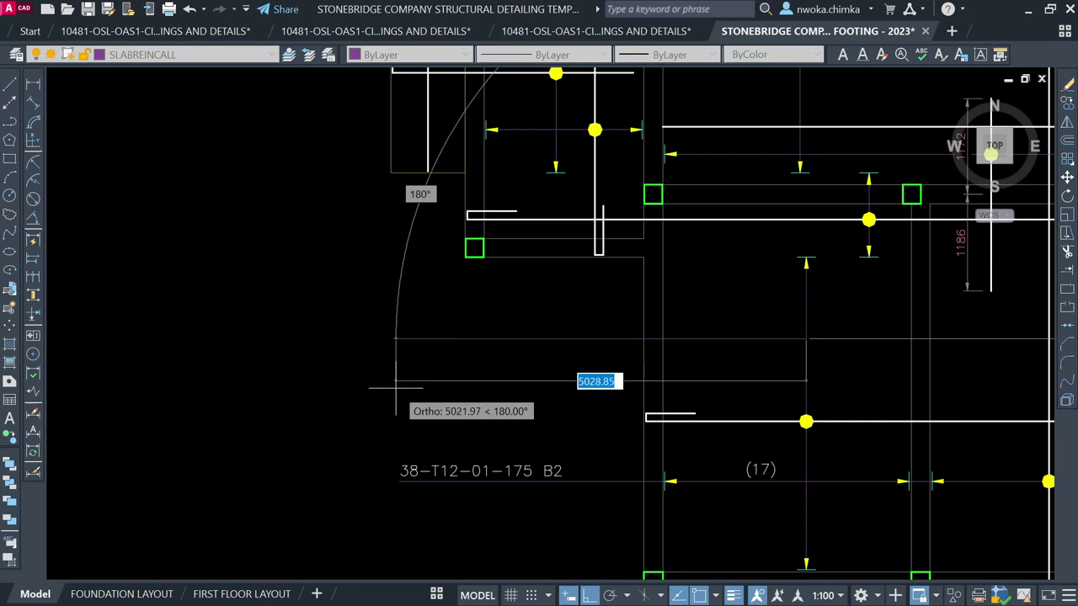
right_click(404, 392)
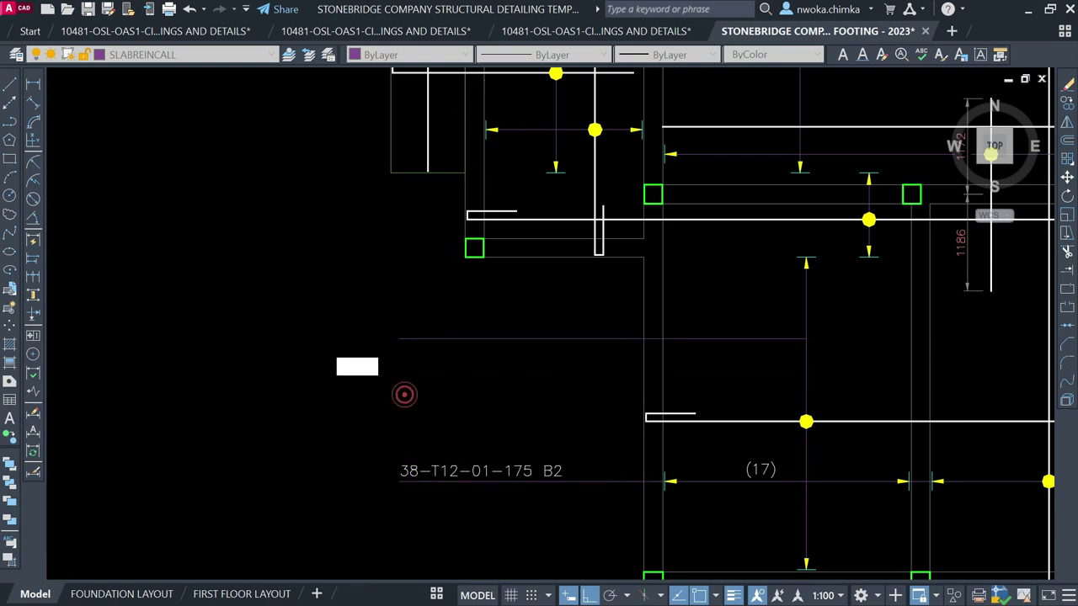
Shift the 38-T12-01-175 B2 text and the left ends of both leader lines farther left, away from the slab plan
scroll(511, 286, "down", 2)
left_click(492, 295)
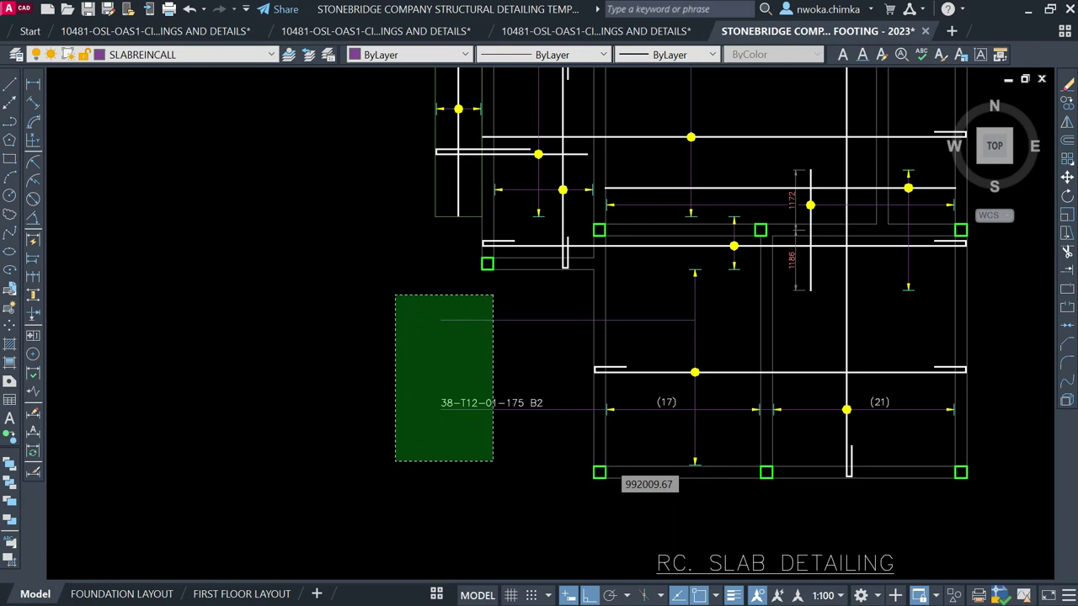
left_click(395, 457)
type("m")
key("Return")
left_click(484, 459)
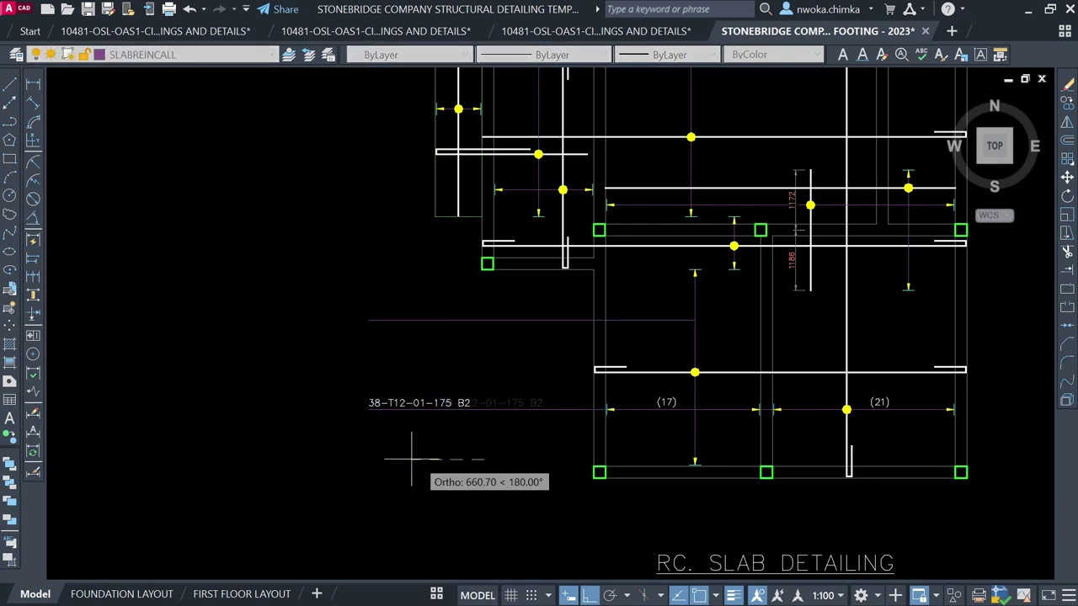
left_click(331, 459)
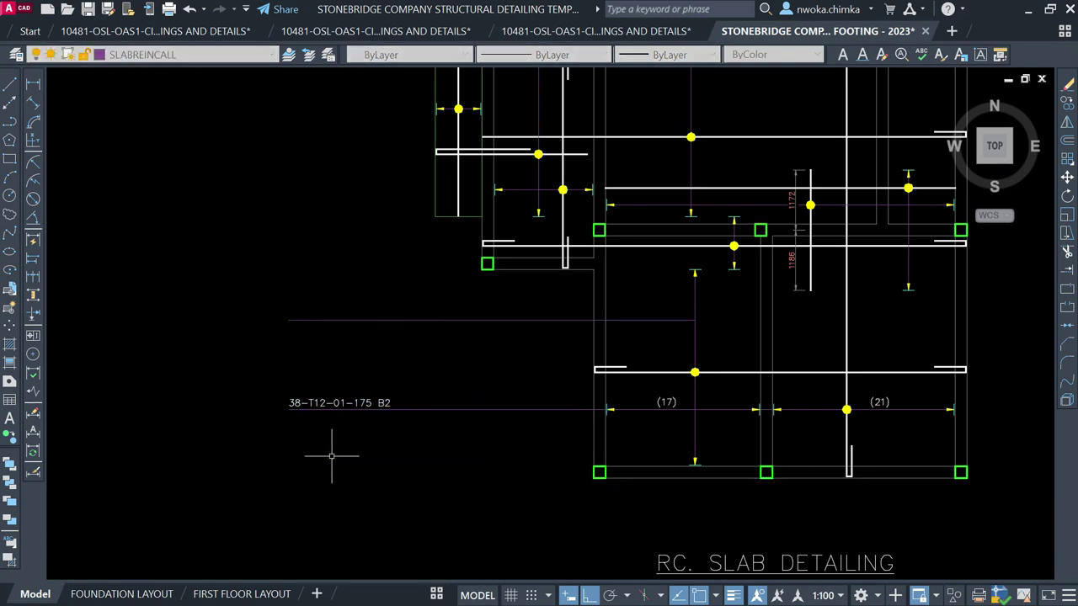
Copy the arrowhead and tick at the right end of the (17) range to where the new leader meets the vertical range line
scroll(722, 325, "up", 2)
middle_click_drag(722, 313, 607, 333)
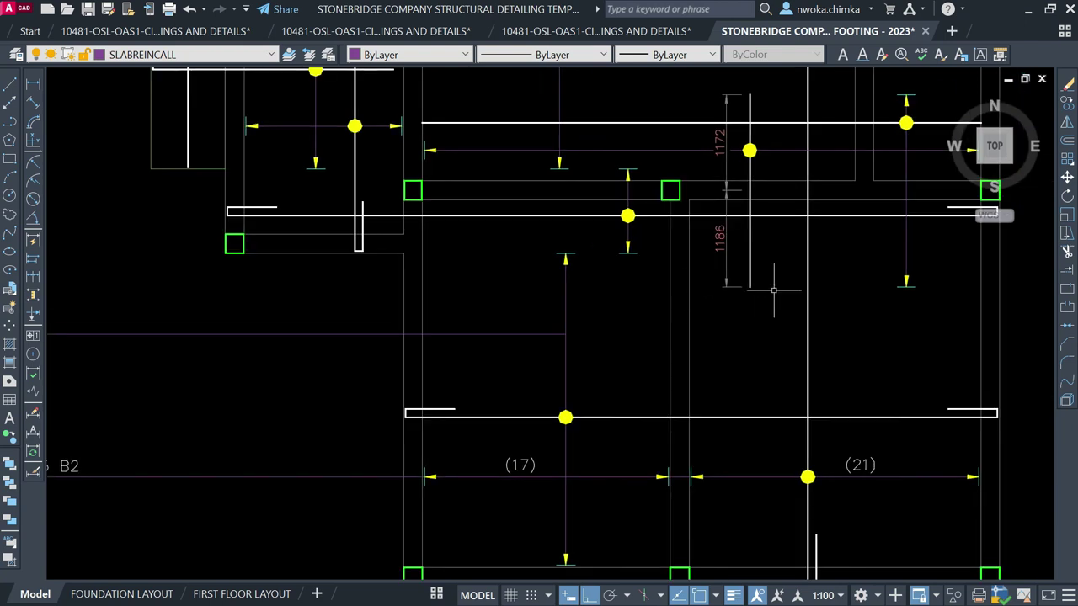
scroll(658, 480, "up", 2)
left_click(637, 432)
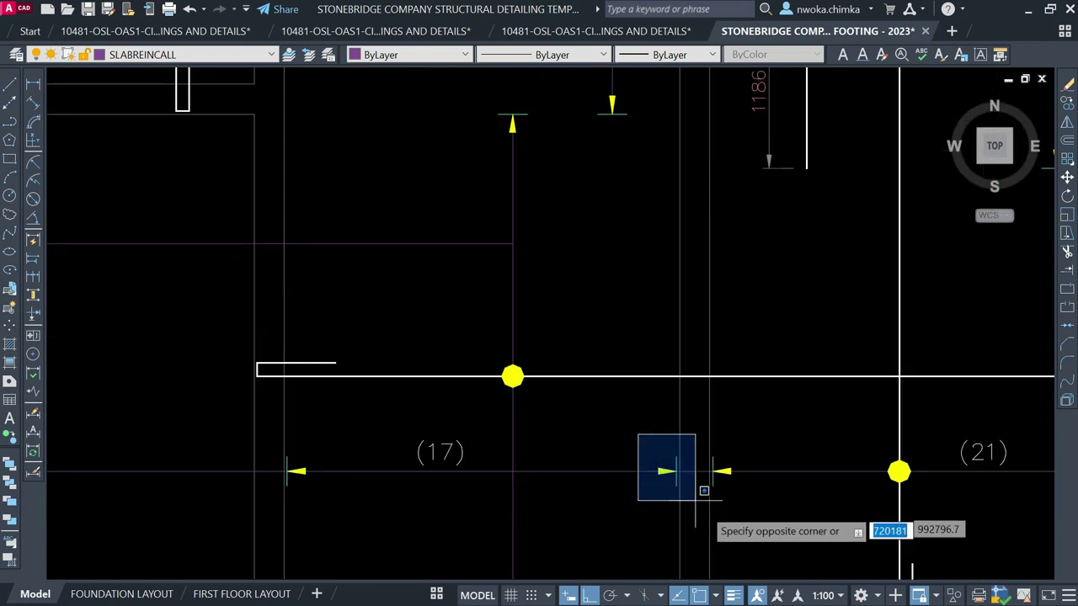
left_click(698, 500)
type("co")
key("Return")
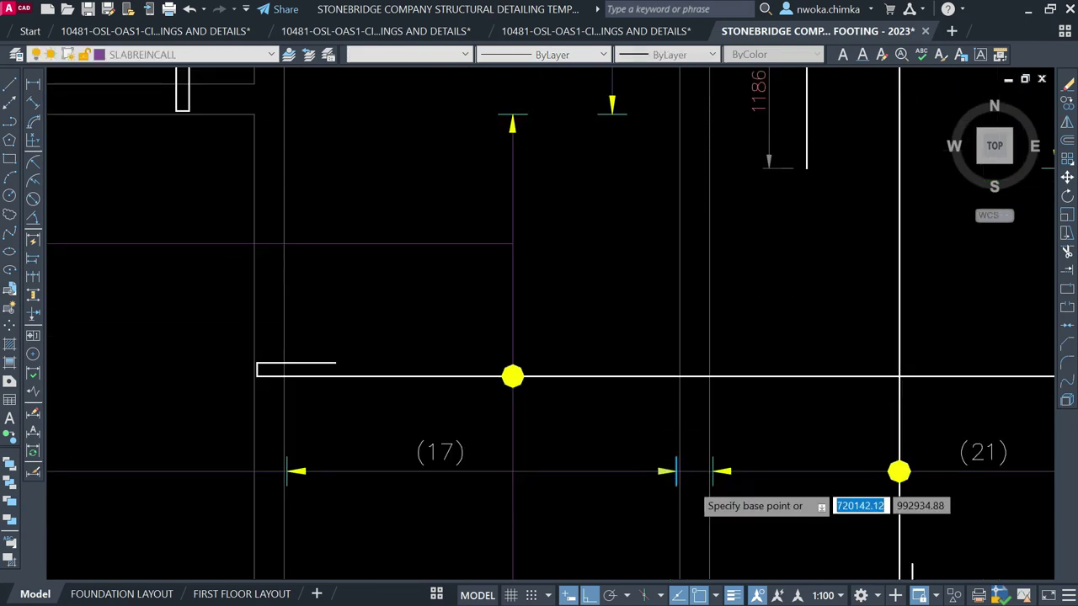
scroll(691, 484, "up", 3)
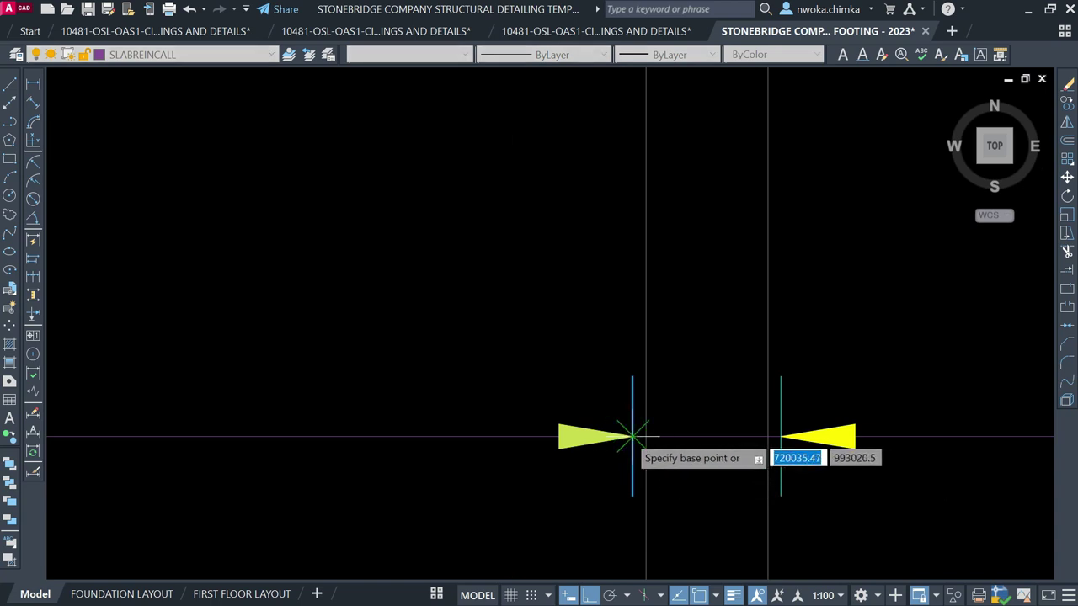
left_click(632, 435)
scroll(652, 450, "down", 5)
scroll(493, 229, "up", 2)
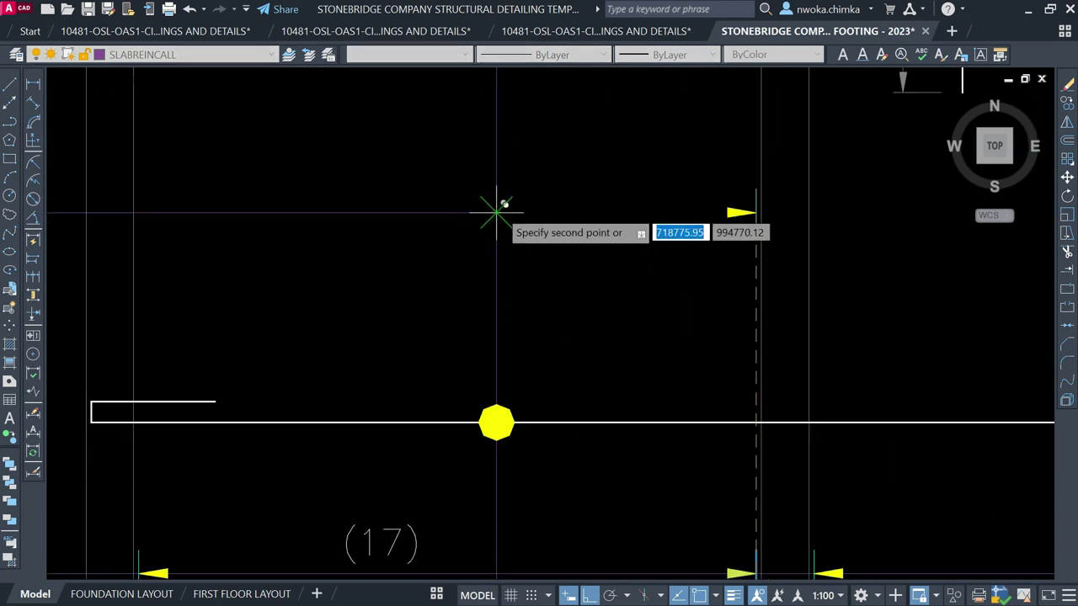
scroll(581, 244, "down", 6)
left_click(582, 236)
key("Return")
scroll(568, 200, "up", 2)
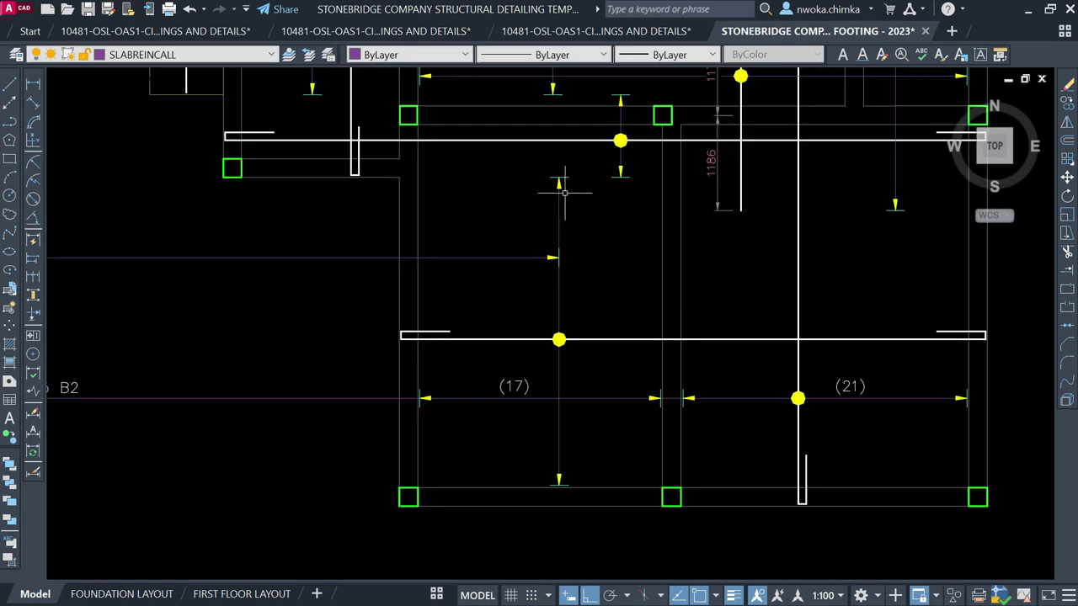
scroll(566, 204, "down", 2)
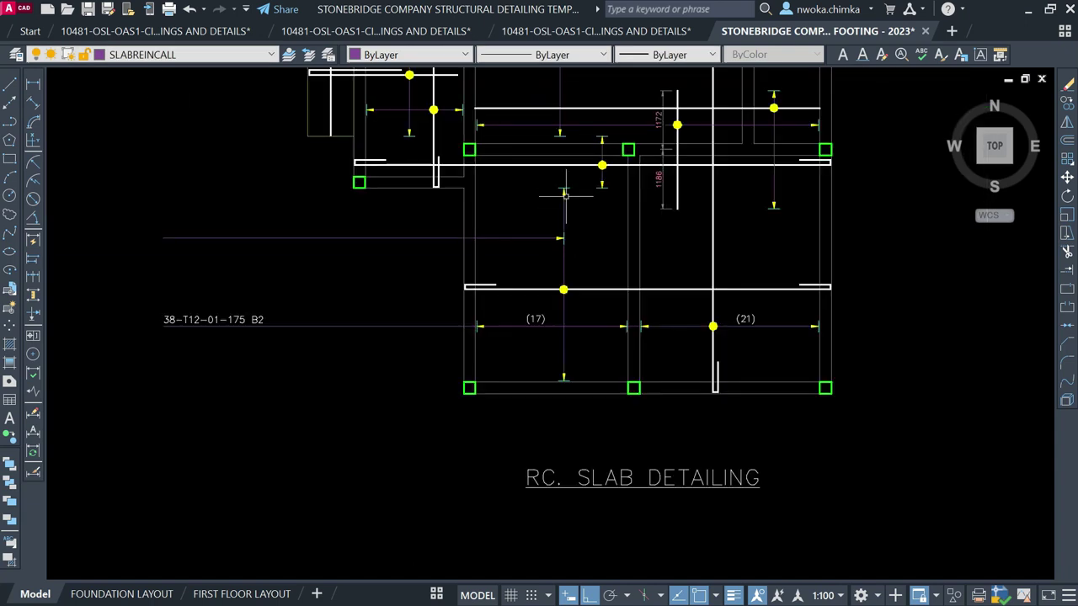
left_click(460, 282)
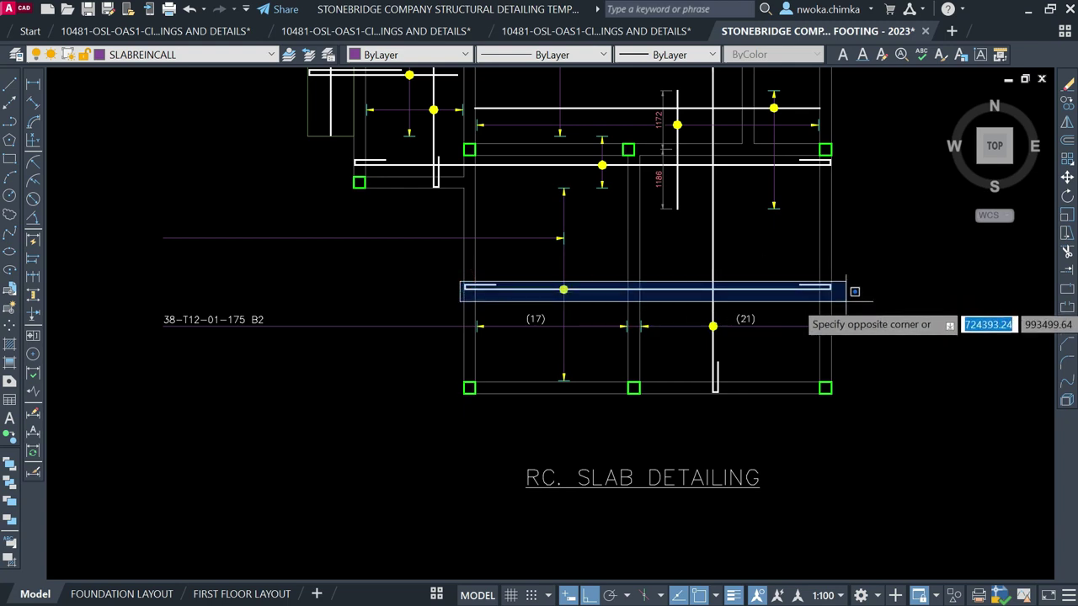
key("Escape")
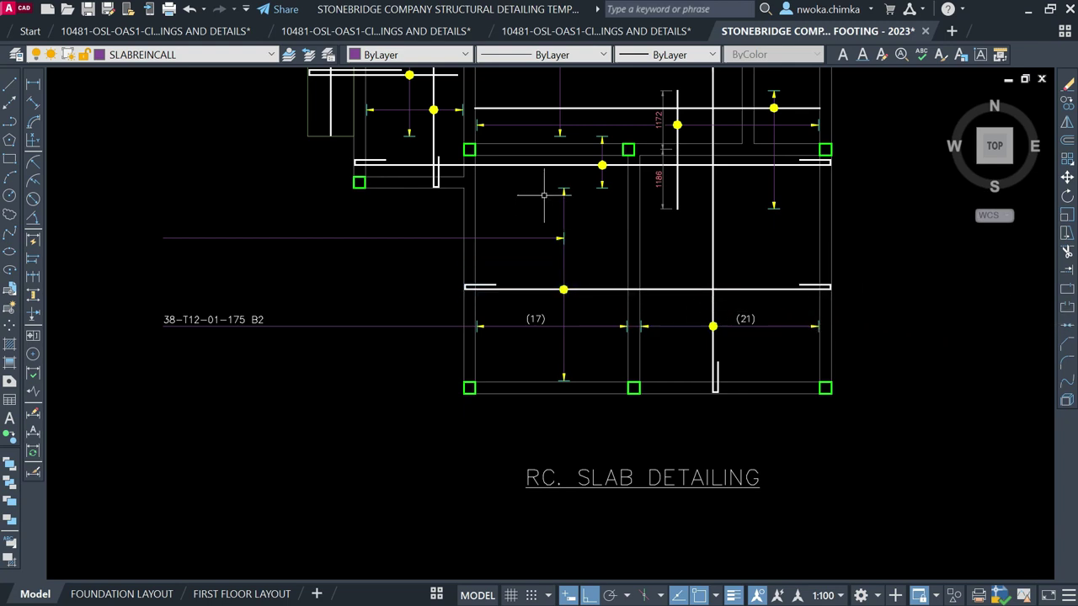
left_click(548, 180)
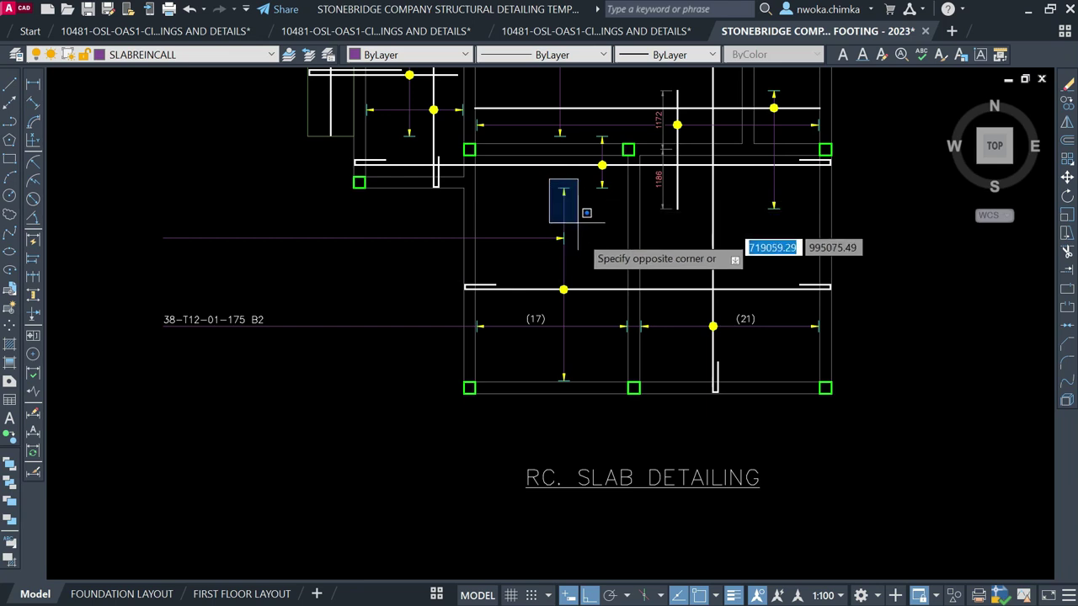
key("Escape")
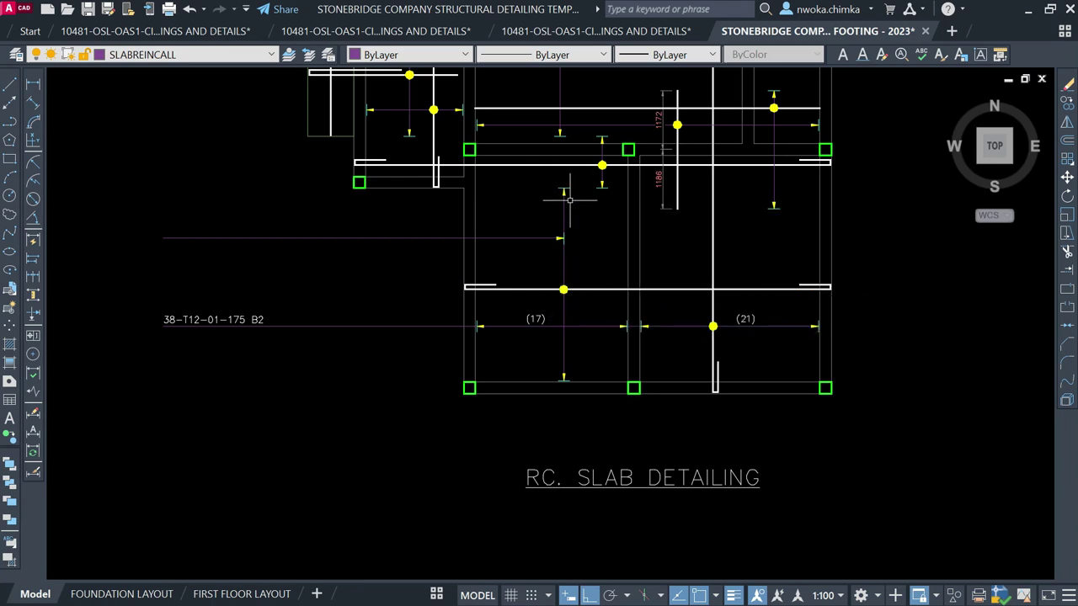
Measure the length of the vertical distribution range in the lower-left bay with a linear dimension, without placing the dimension
middle_click_drag(500, 232, 581, 235)
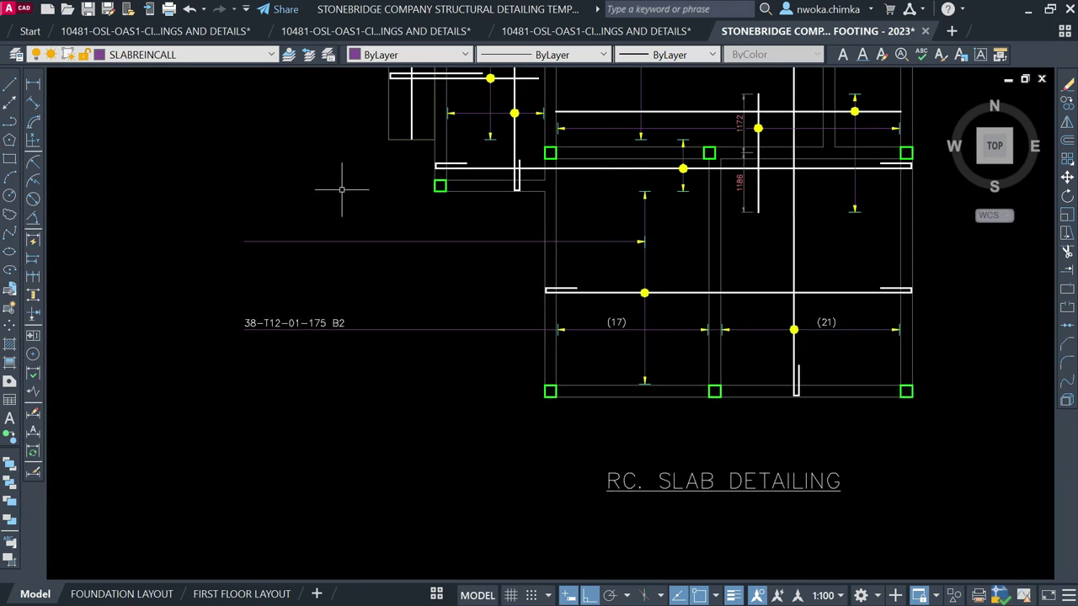
left_click(34, 85)
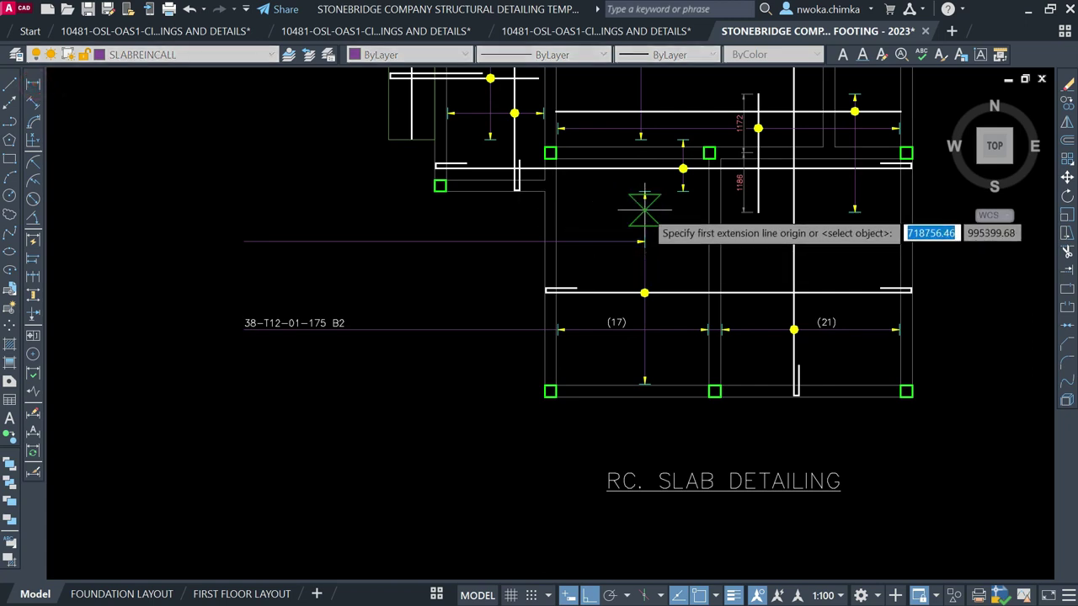
scroll(644, 196, "up", 3)
left_click(640, 187)
scroll(673, 206, "down", 3)
scroll(721, 221, "up", 5)
scroll(620, 420, "up", 2)
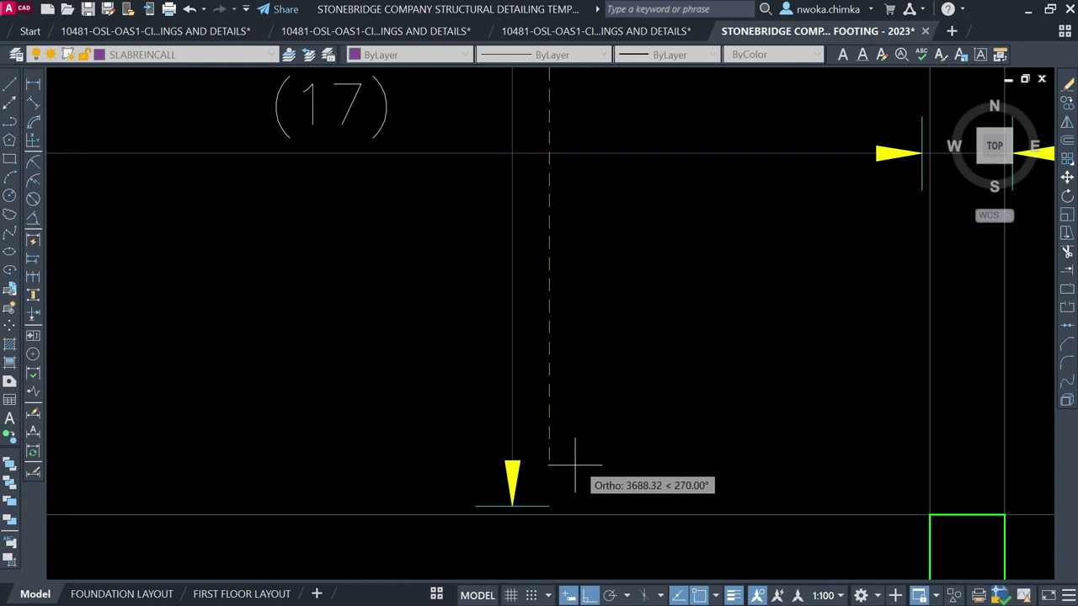
left_click(549, 505)
scroll(566, 421, "down", 3)
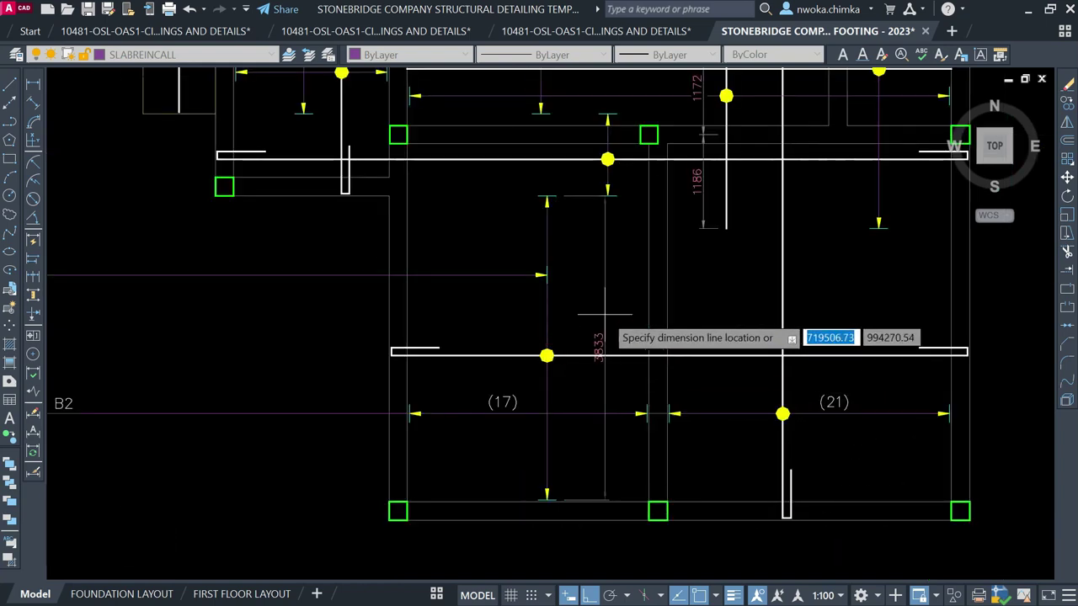
scroll(601, 315, "up", 3)
scroll(585, 364, "up", 2)
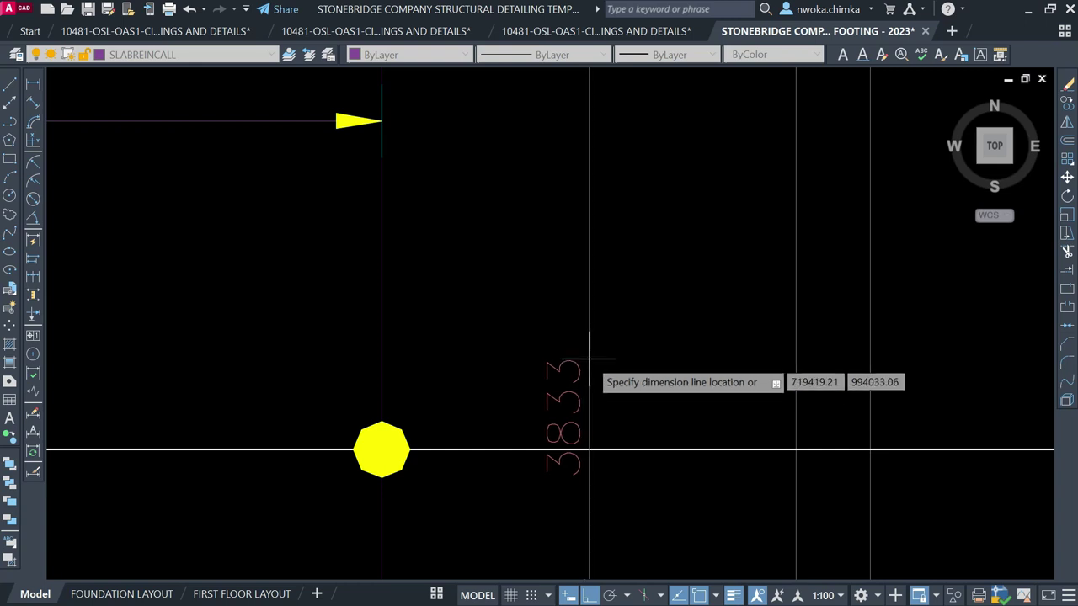
key("Escape")
Calculate the number of bars for the vertical range in QuickCalc by dividing 3833 by the 175 spacing
type("qc")
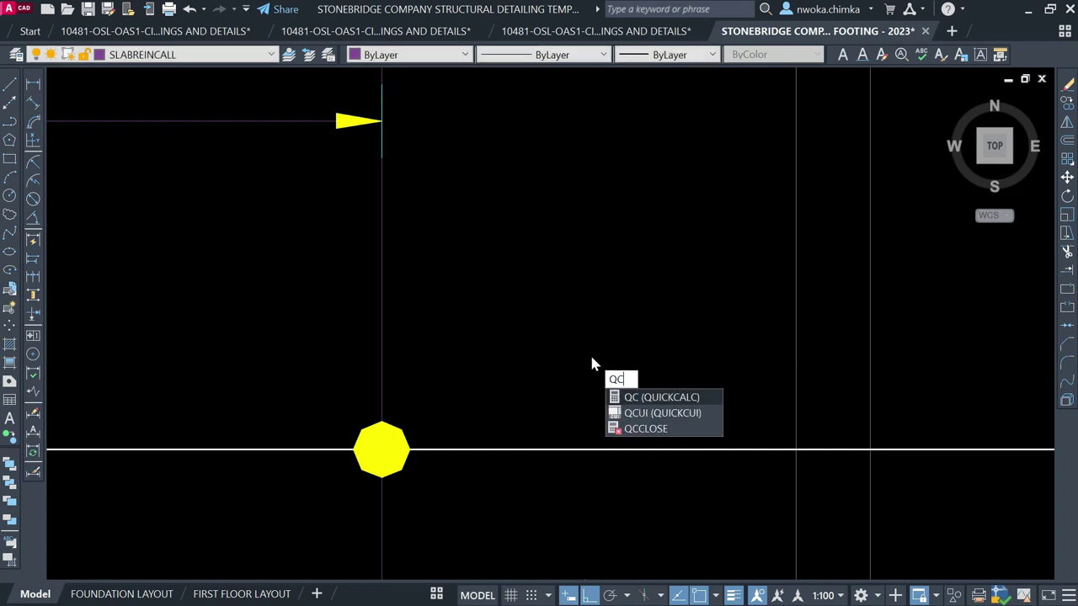
key("Return")
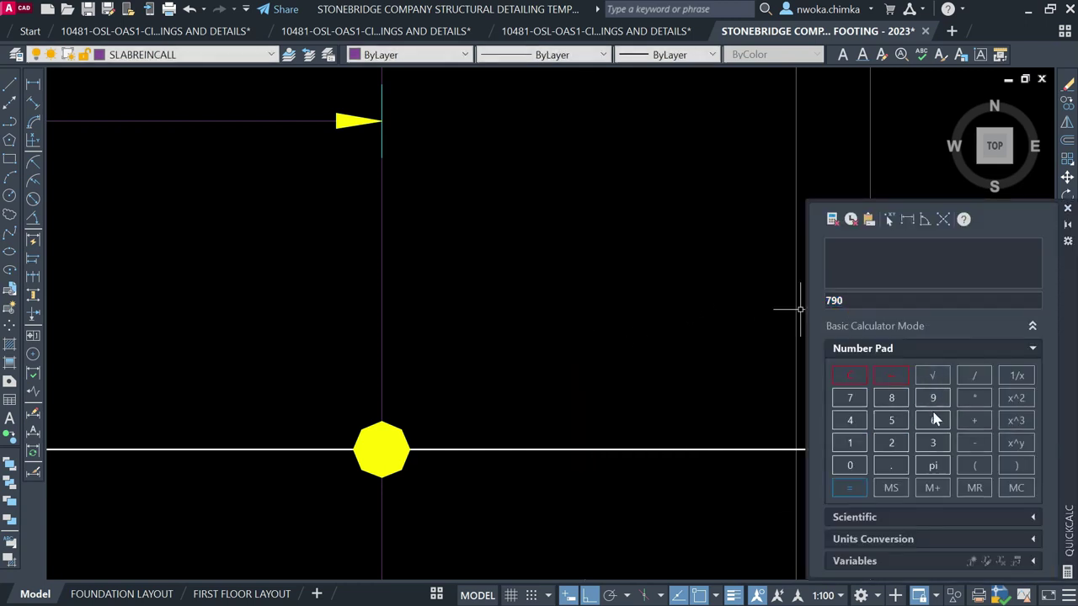
left_click(931, 442)
left_click(891, 397)
double_click(930, 441)
left_click(979, 377)
scroll(683, 229, "down", 3)
scroll(627, 250, "down", 3)
scroll(299, 300, "up", 6)
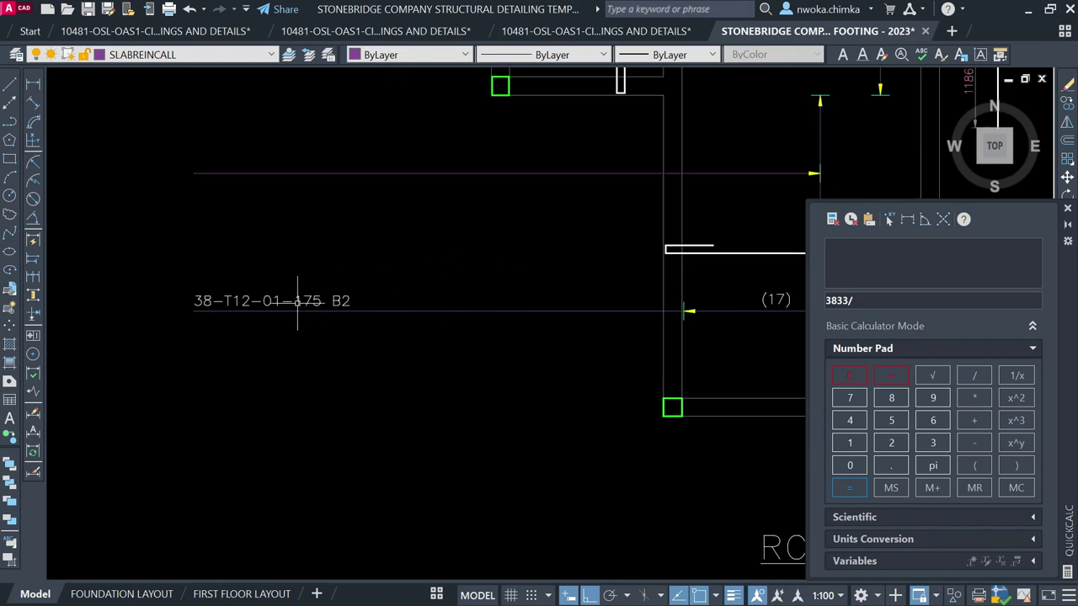
left_click(852, 444)
left_click(849, 398)
left_click(892, 421)
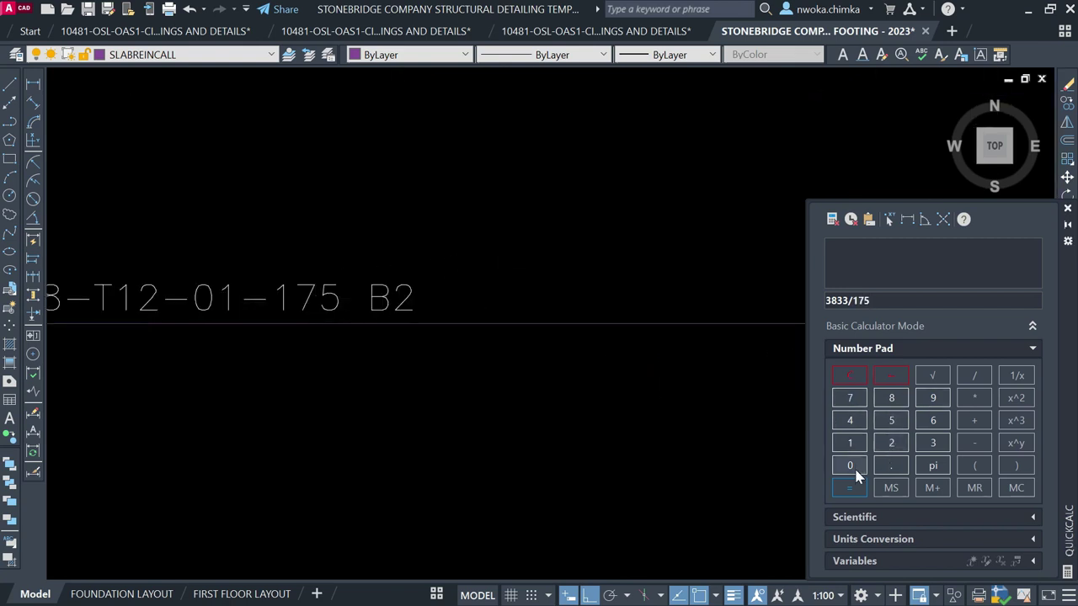
left_click(852, 487)
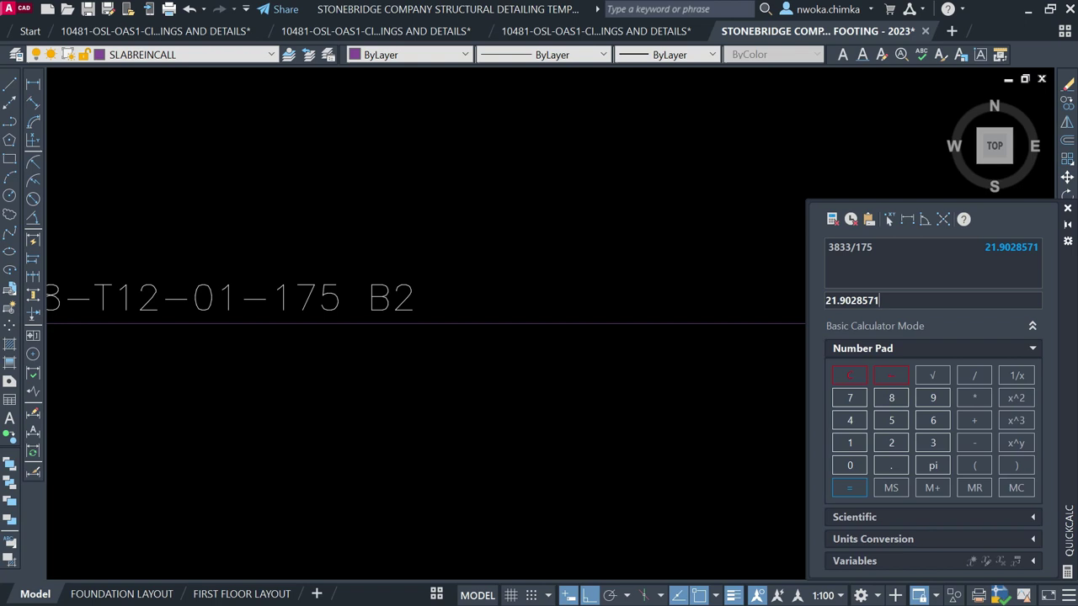
Copy the 38-T12-01-175 B2 text straight up onto the left end of the upper leader line
scroll(654, 287, "down", 8)
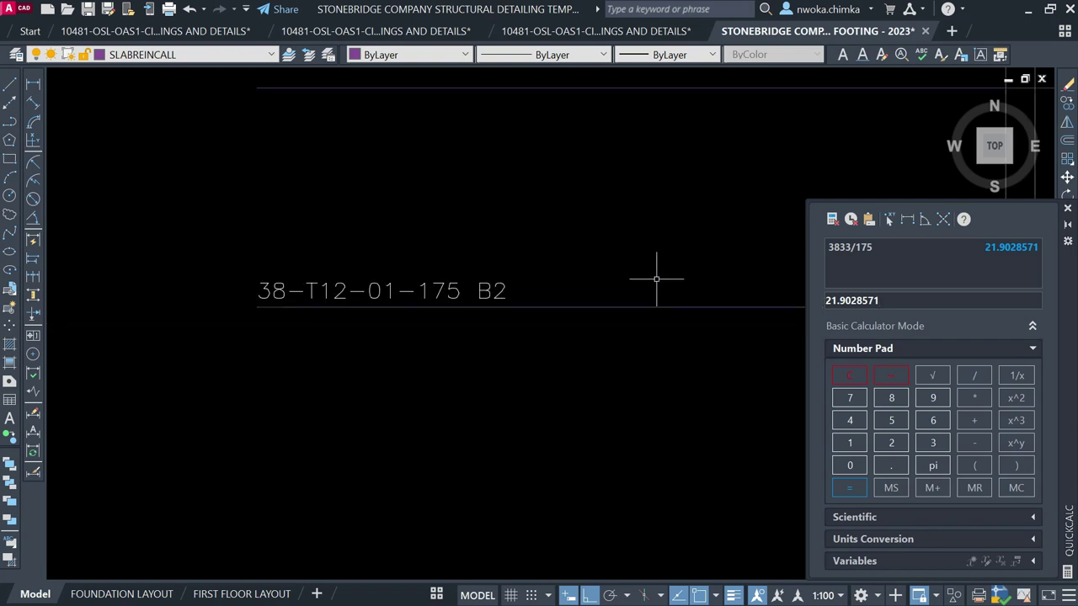
left_click(371, 324)
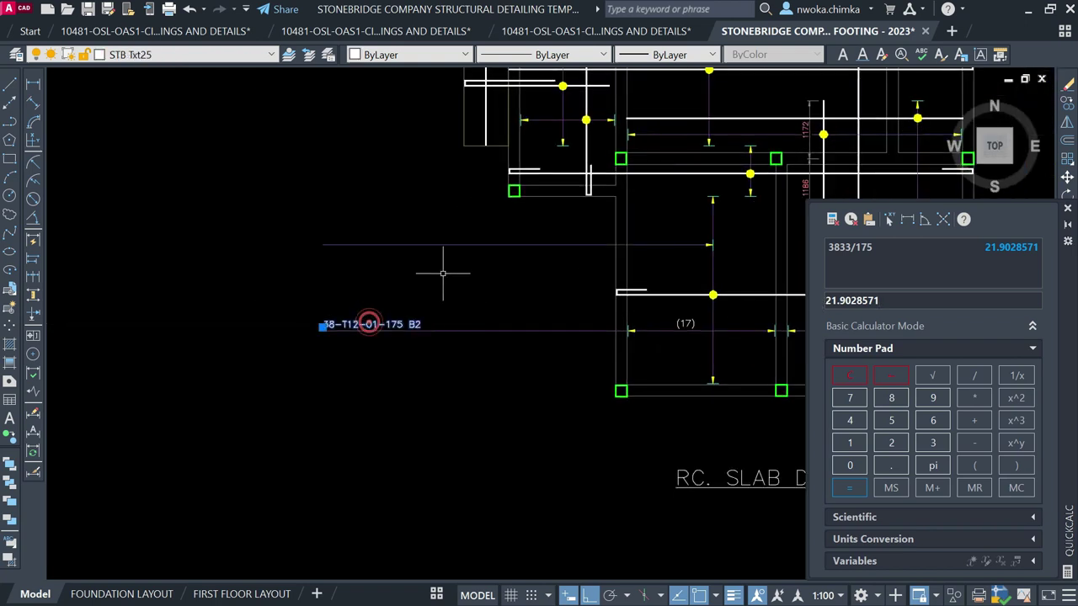
type("co")
key("Return")
scroll(322, 334, "up", 4)
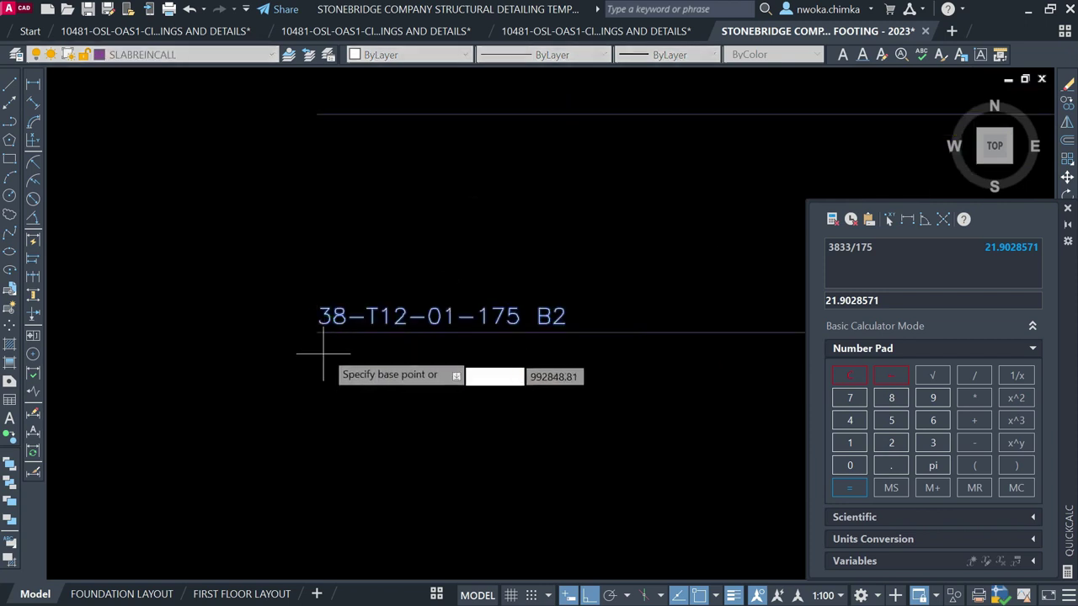
left_click(320, 333)
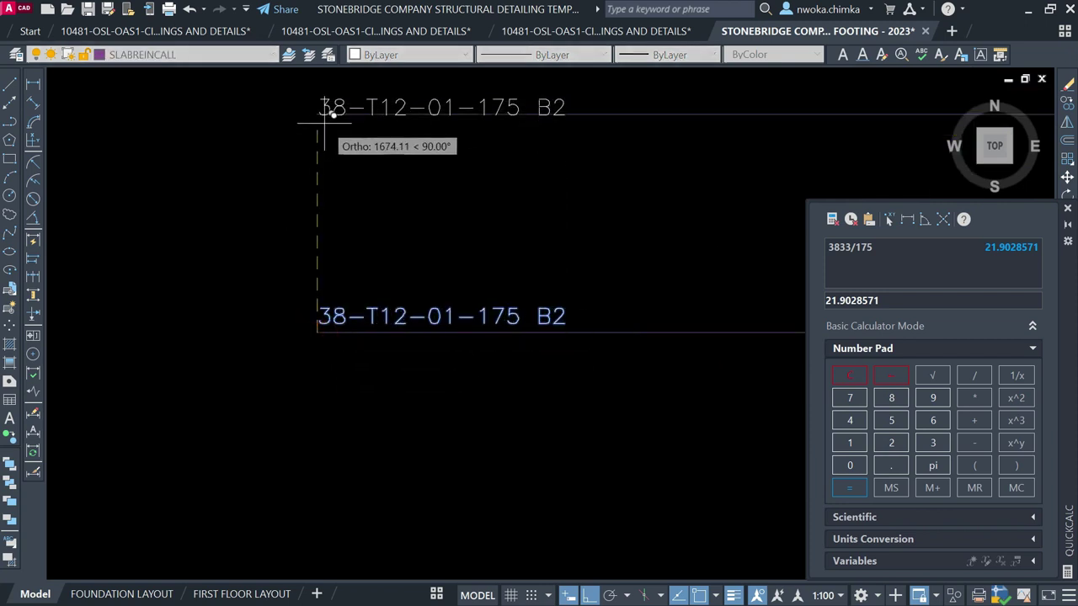
left_click(320, 110)
key("Escape")
middle_click_drag(339, 99, 310, 217)
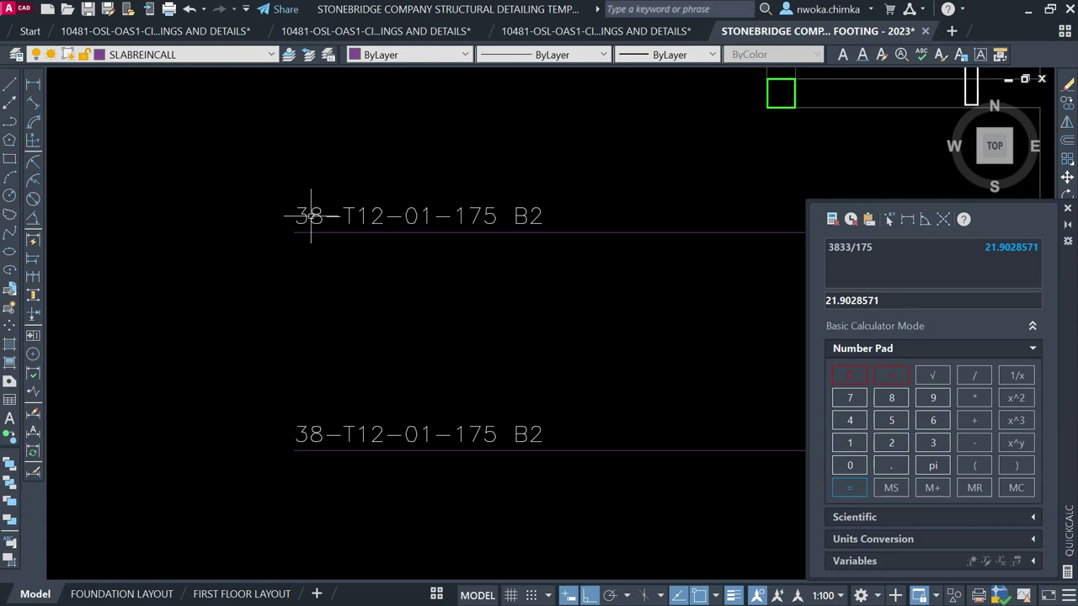
Change the bar count in the copied callout to 22 so it reads 22-T12-01-175 B2
double_click(310, 217)
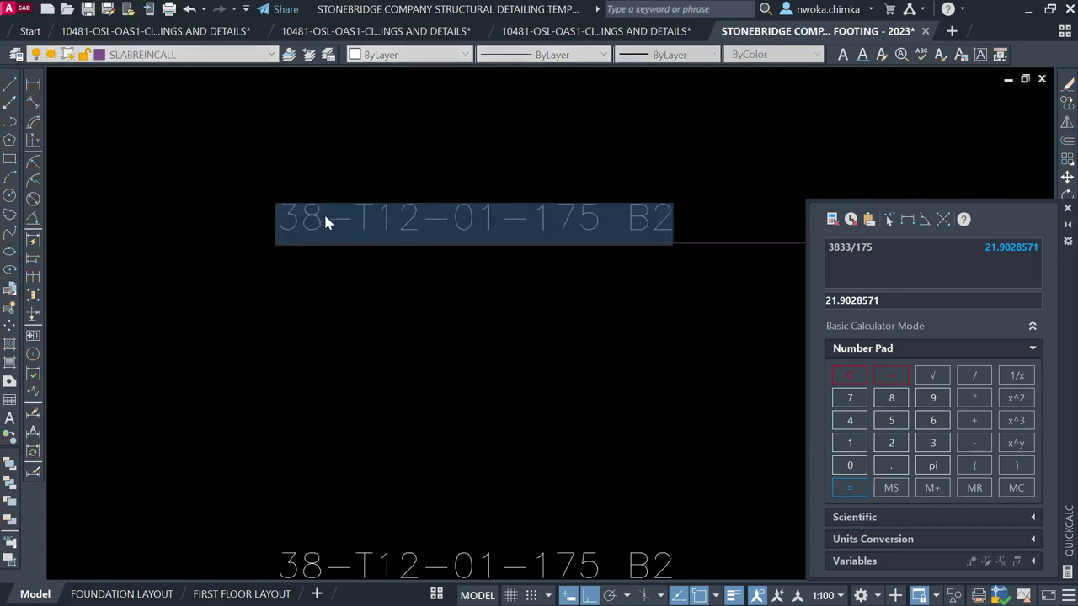
left_click(325, 217)
key("shift+Left")
type("2")
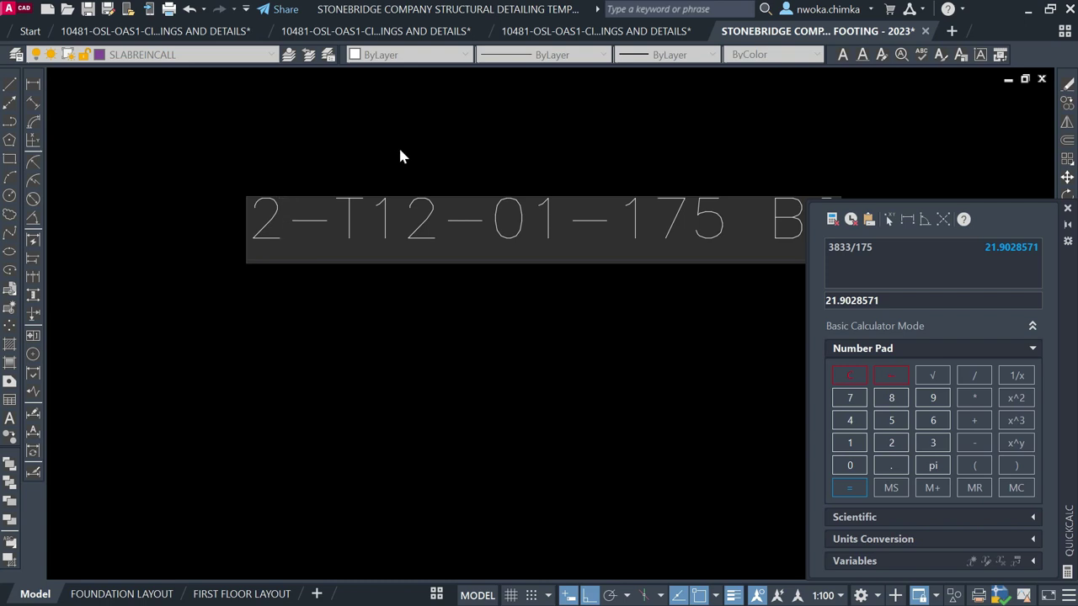
type("2")
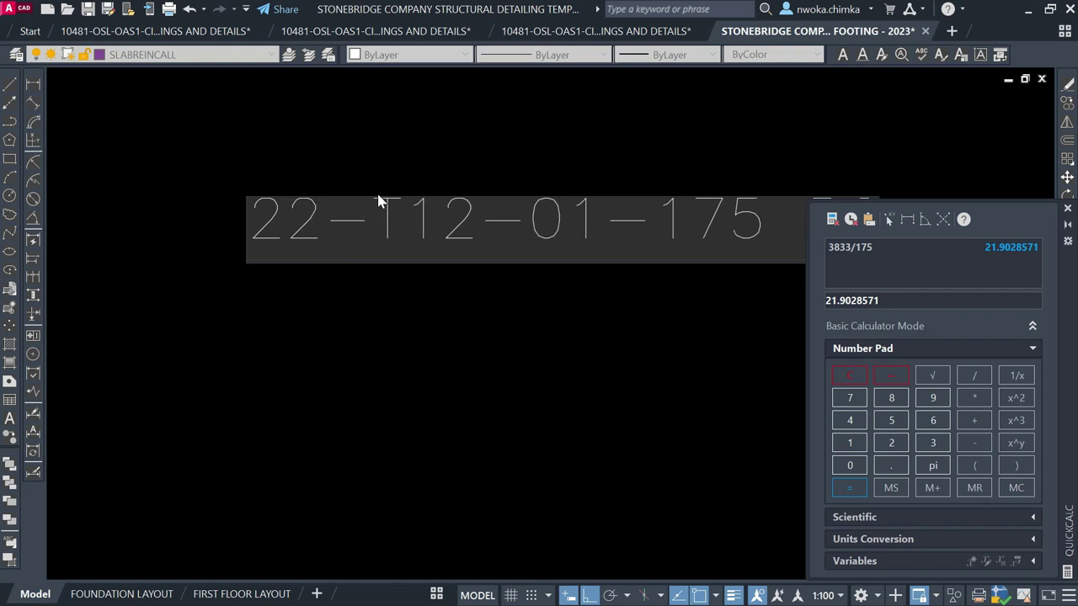
scroll(378, 202, "down", 3)
left_click(442, 134)
scroll(278, 206, "down", 3)
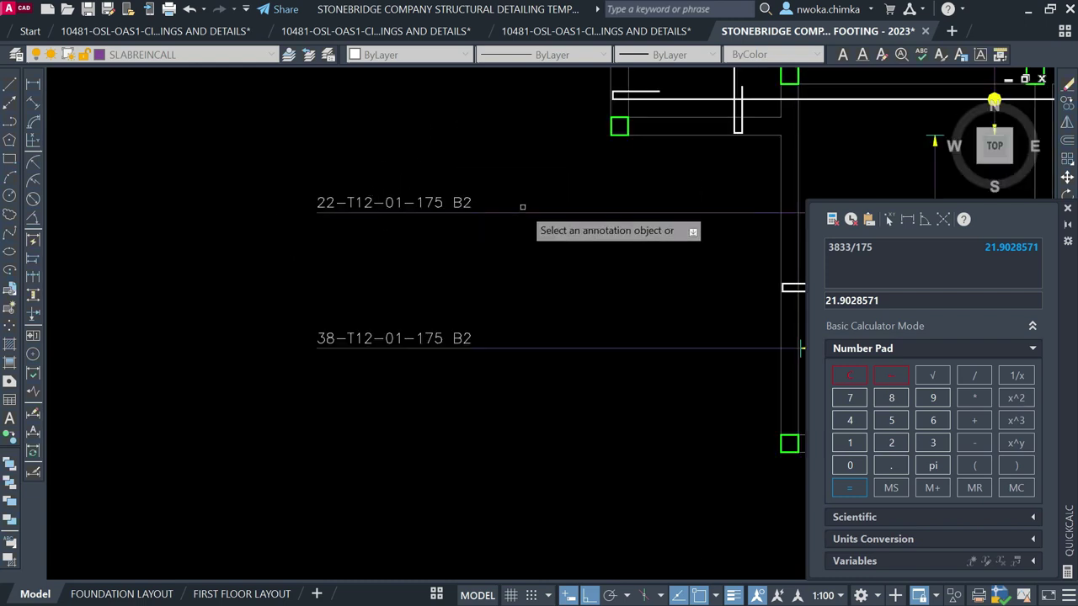
scroll(306, 223, "down", 2)
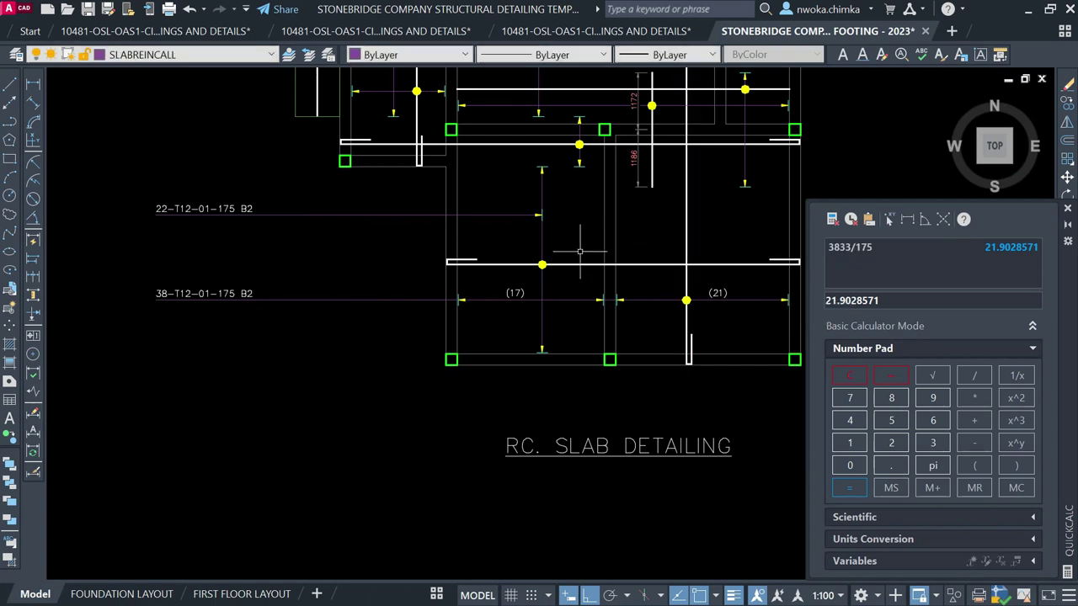
Check the horizontal main bar the upper leader refers to and set the 22-T12-01-175 callout's layer mark to B1
left_click(557, 264)
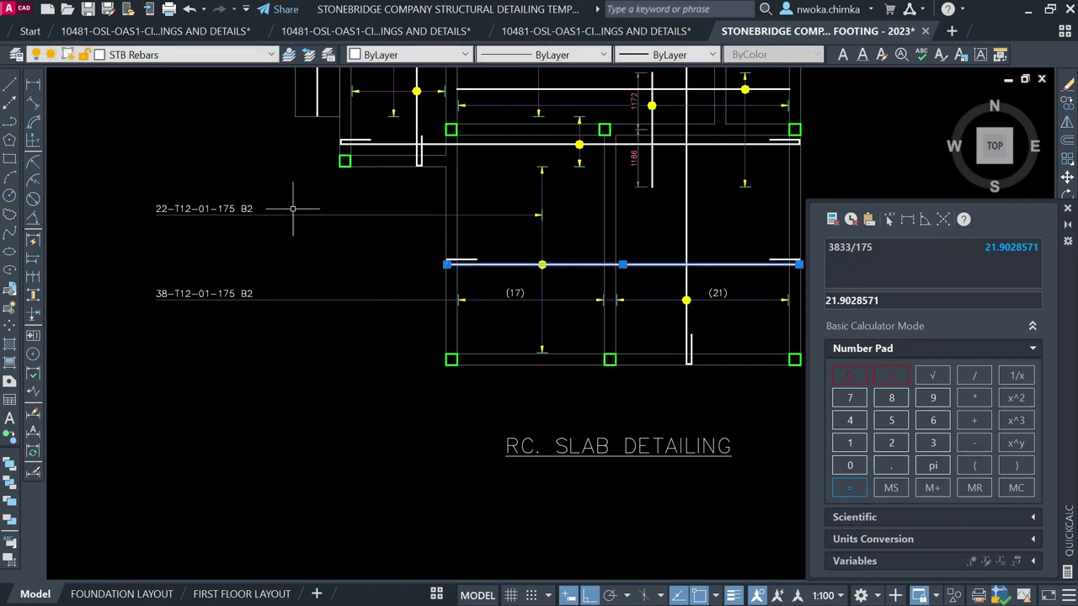
key("Escape")
scroll(293, 208, "up", 2)
left_click(255, 204)
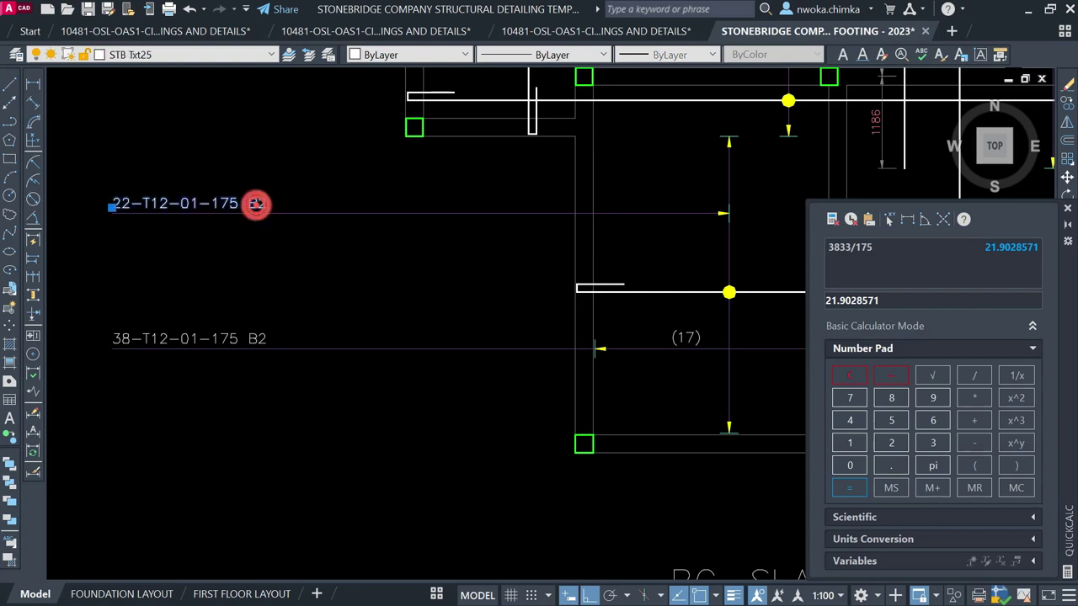
scroll(255, 203, "up", 2)
key("Escape")
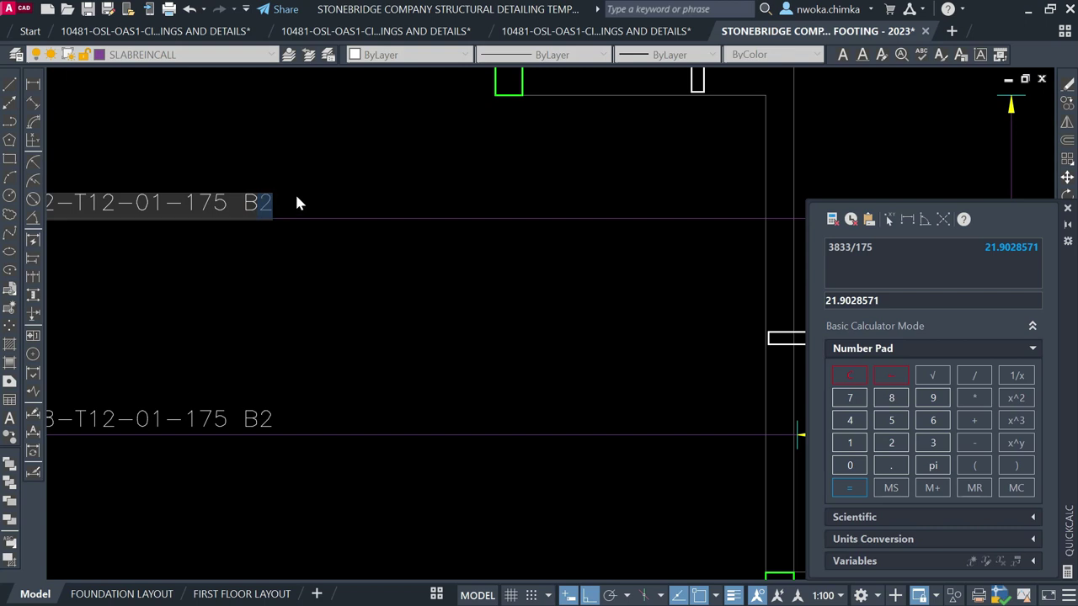
type("1")
left_click(372, 264)
scroll(307, 296, "down", 2)
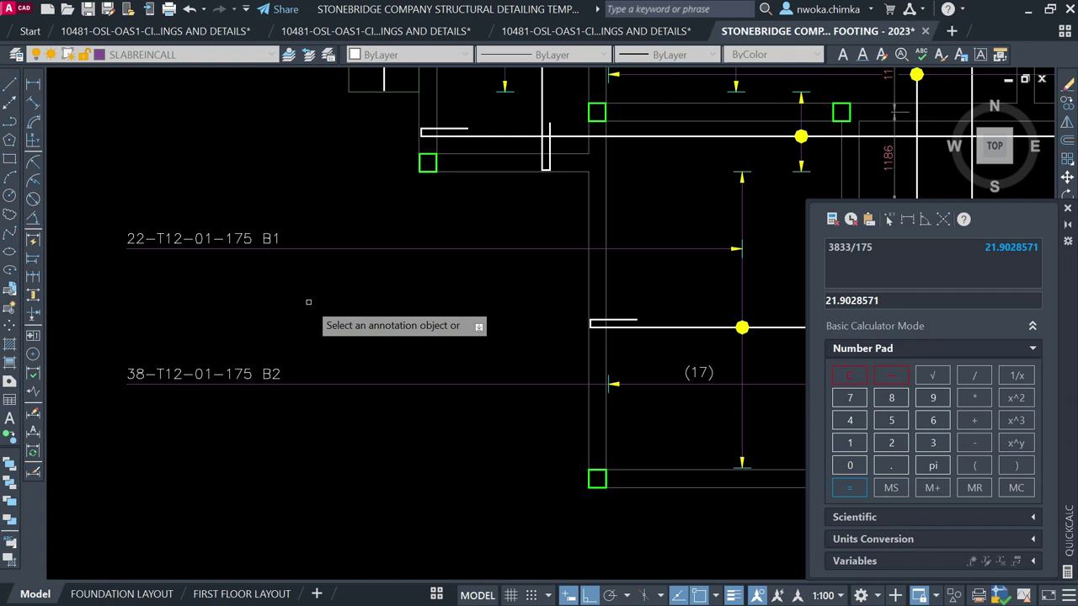
Examine the leader lines of the B1 and B2 callouts in turn, tracing each to its distribution range
left_click(332, 220)
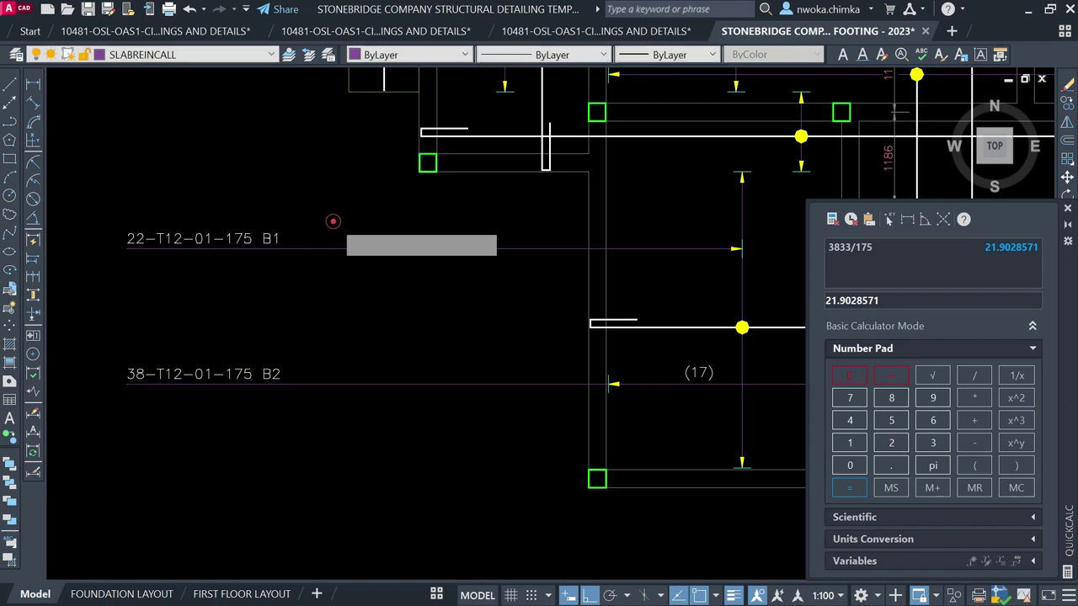
left_click(305, 251)
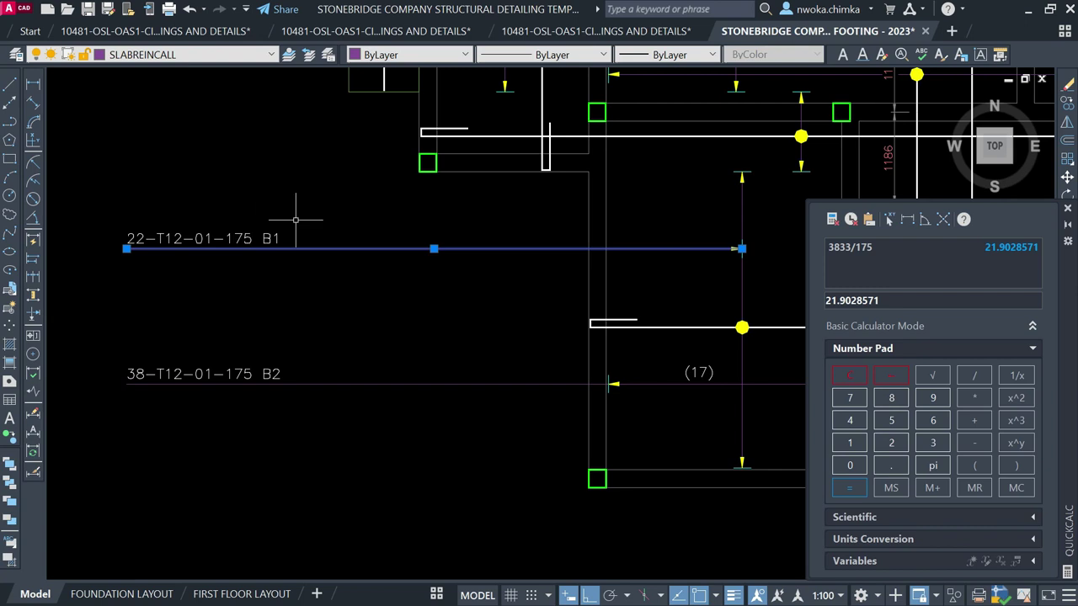
key("Escape")
left_click(341, 332)
left_click(305, 408)
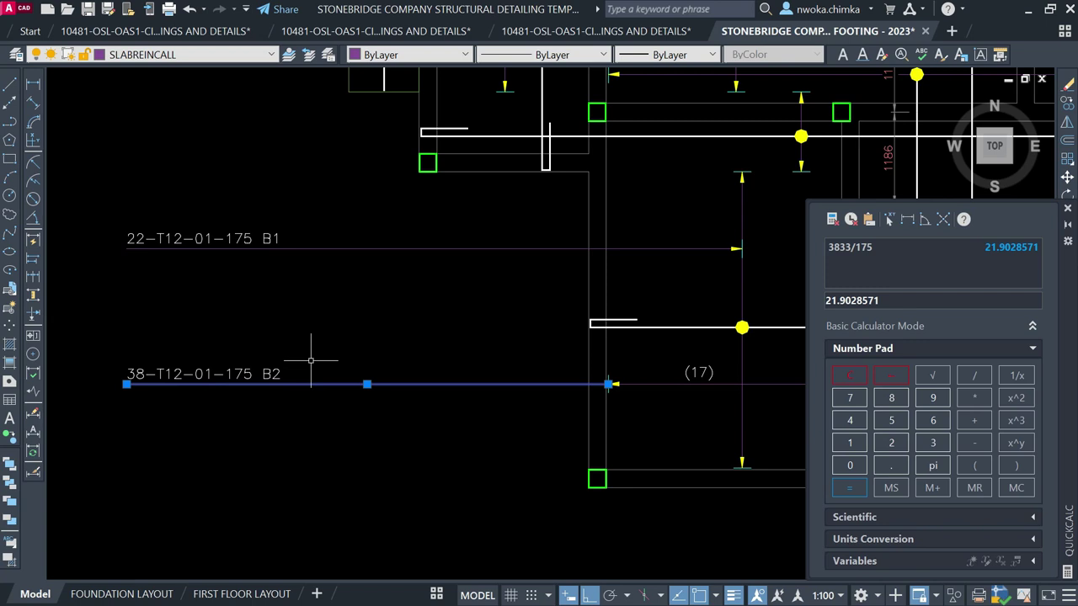
scroll(310, 360, "down", 2)
key("Escape")
middle_click_drag(593, 284, 500, 316)
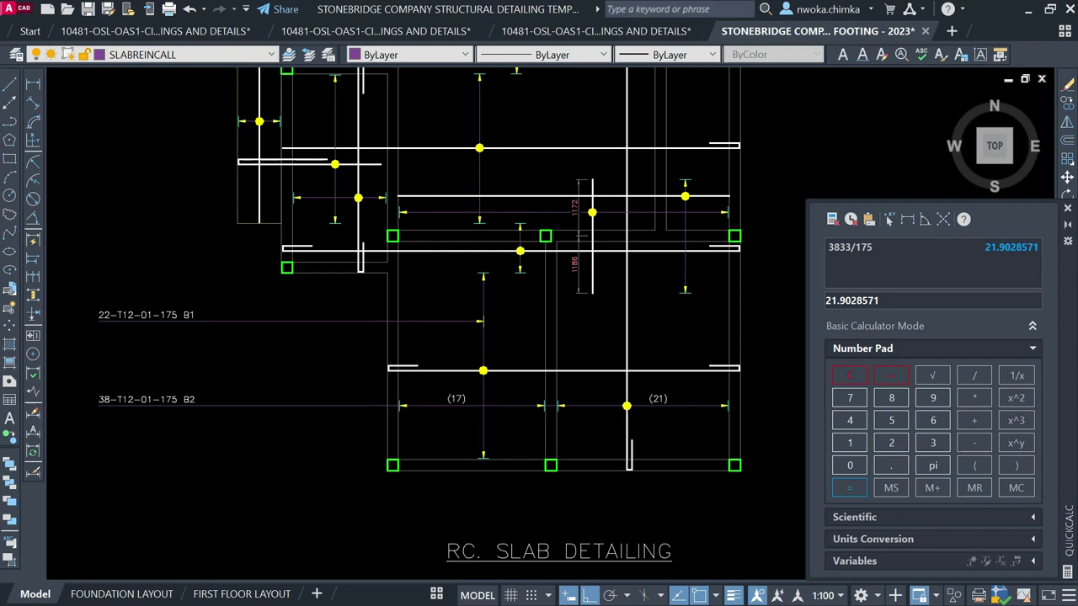
Copy the (17) bar count up beside the vertical range line, just below the upper leader's arrowhead
scroll(510, 348, "up", 2)
scroll(473, 339, "down", 2)
scroll(498, 324, "up", 2)
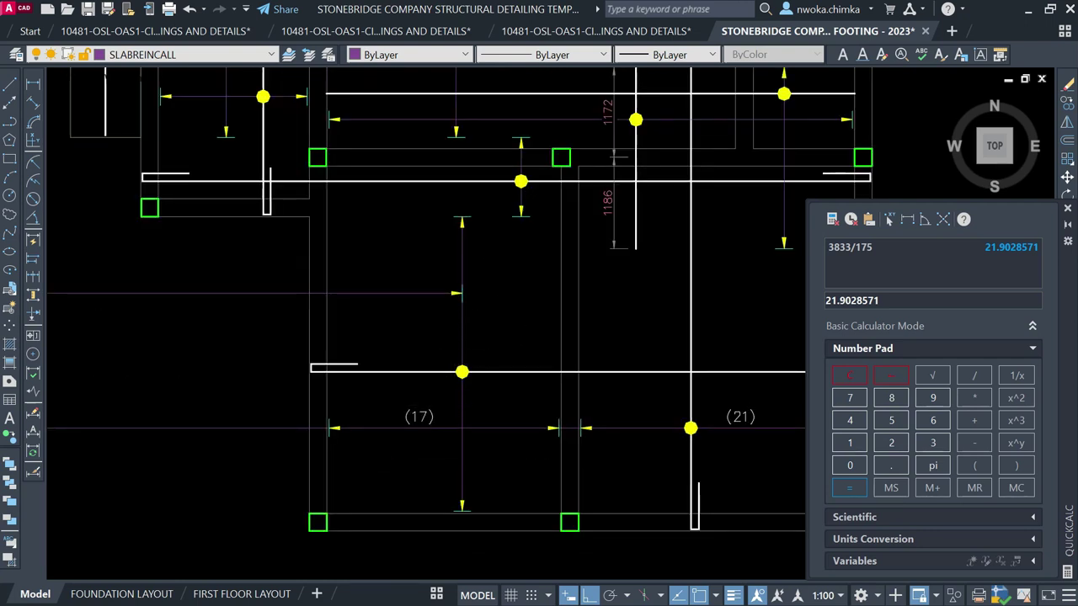
left_click(428, 412)
type("Co")
key("Return")
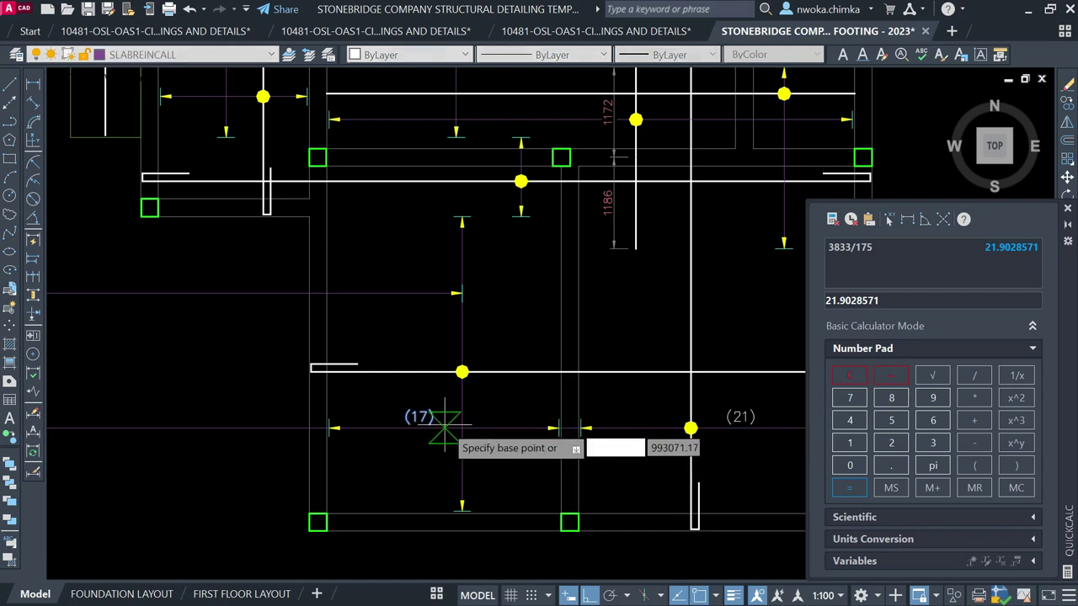
left_click(461, 427)
scroll(468, 339, "up", 2)
scroll(473, 331, "up", 2)
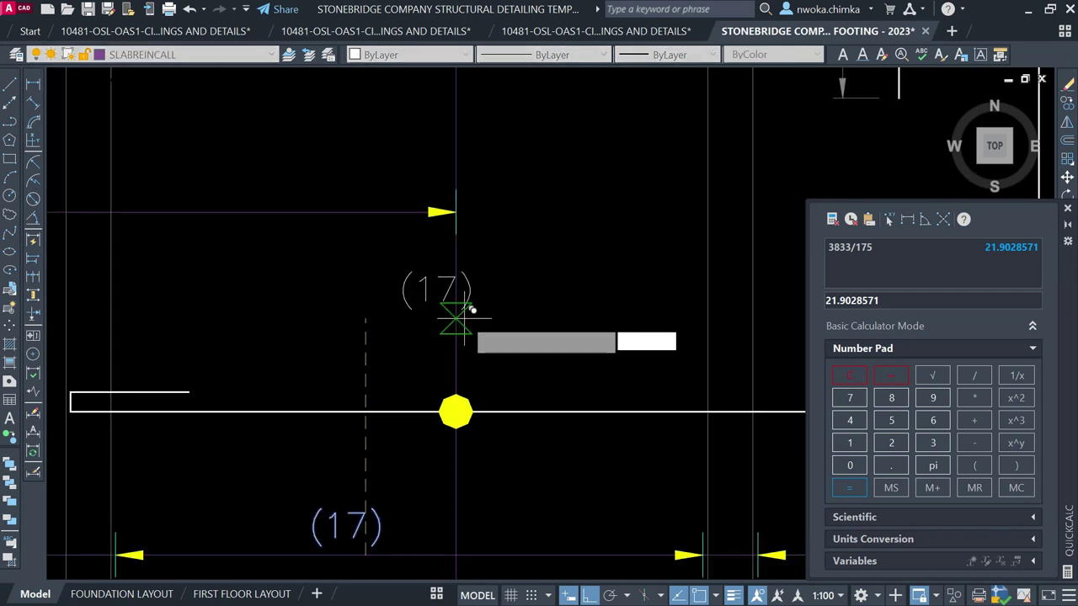
left_click(447, 286)
Rotate the copied (17) text 90° so it runs parallel to the vertical range line
type("r")
key("Return")
left_click(404, 296)
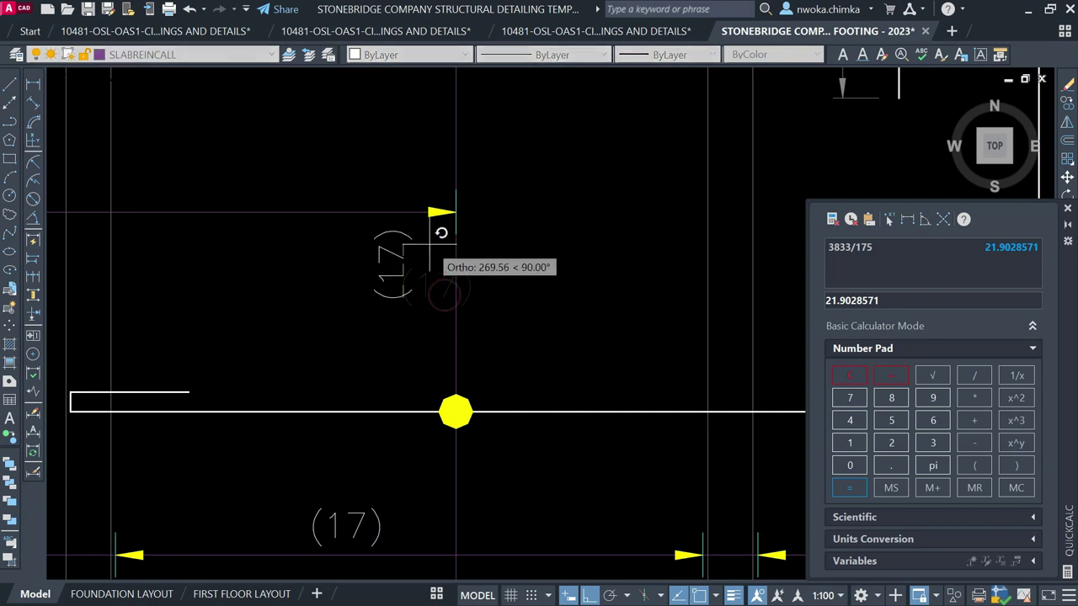
scroll(418, 245, "up", 2)
left_click(418, 244)
left_click(419, 244)
Move the rotated (17) text closer to the vertical range line, between the leader arrowhead and the bar's yellow dot
left_click(352, 341)
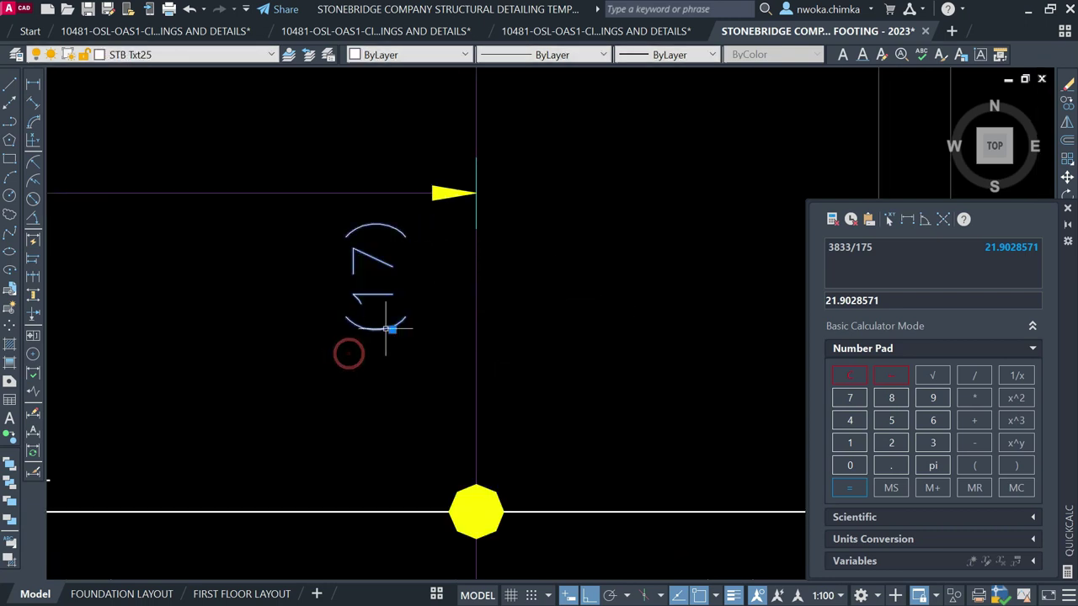
type("m")
key("Return")
left_click(581, 262)
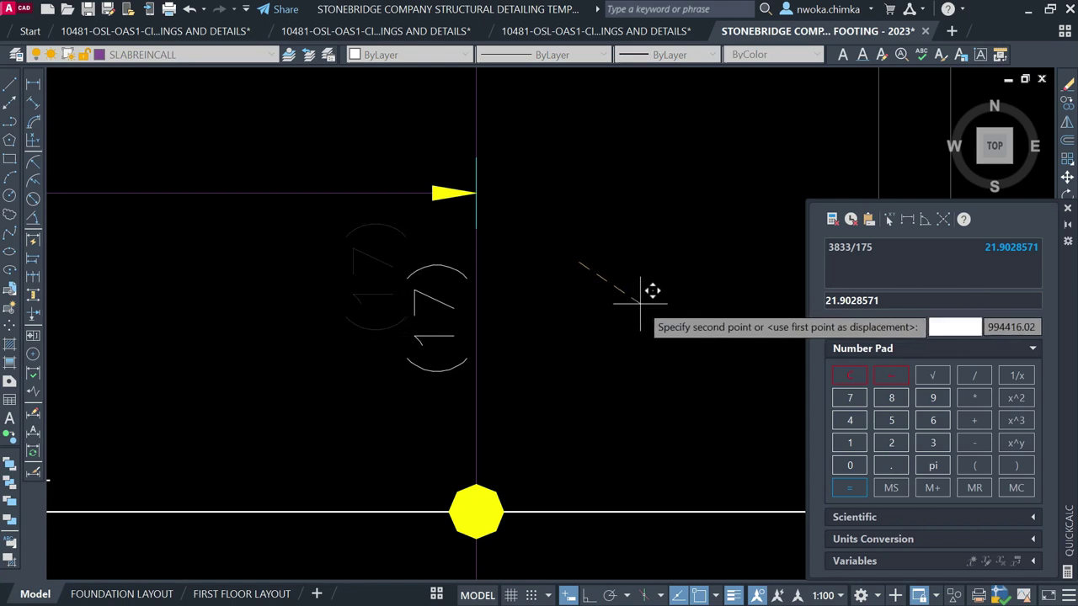
left_click(642, 289)
Change the rotated bar count beside the vertical range line to (22)
left_click(445, 284)
left_click(443, 286)
double_click(442, 285)
key("Escape")
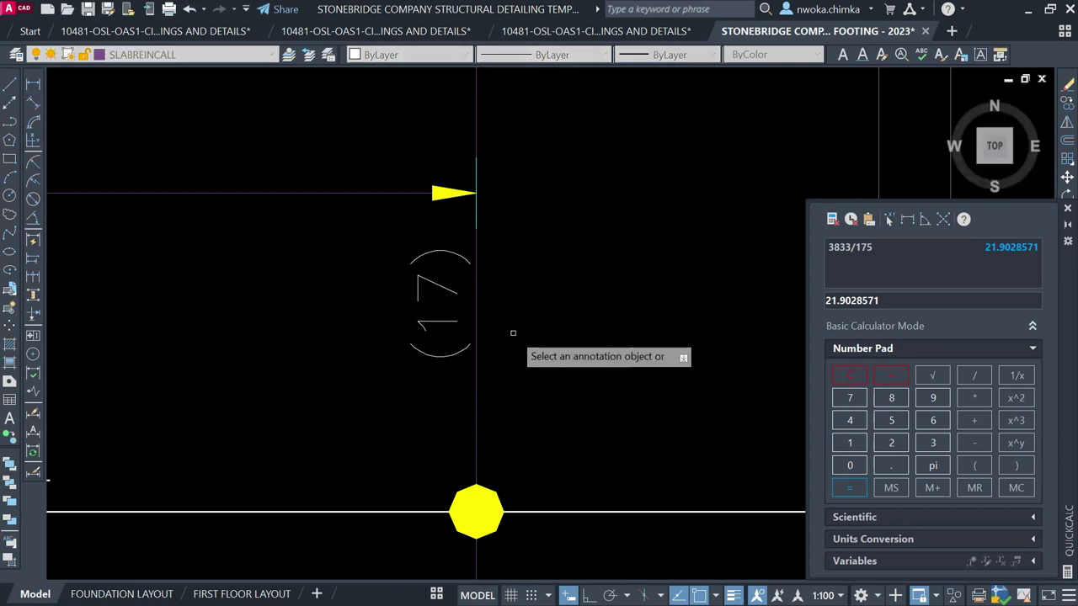
left_click(445, 291)
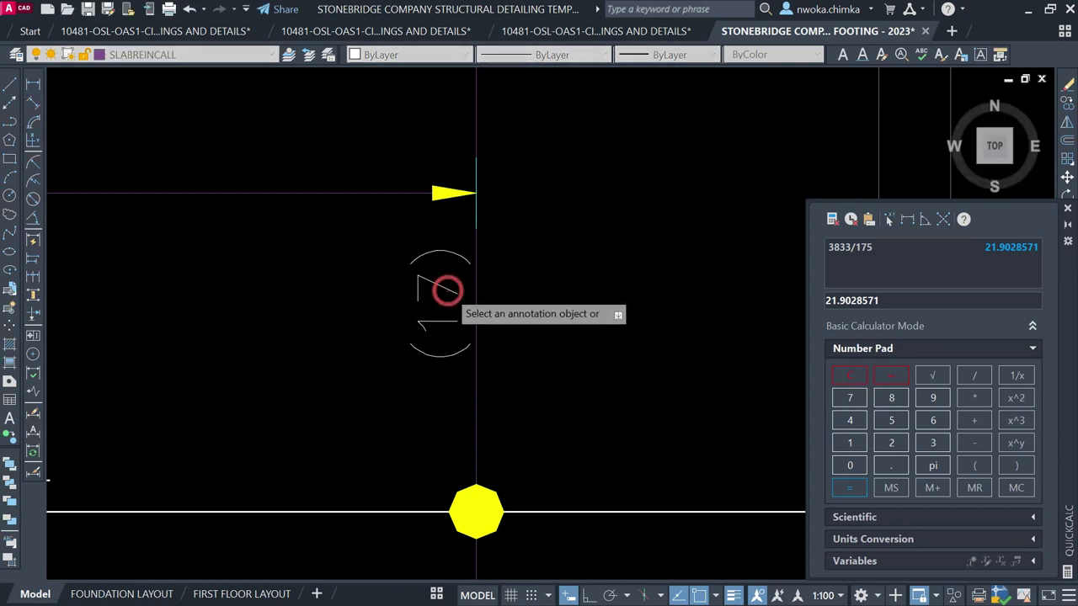
left_click(544, 351)
key("BackSpace")
key("BackSpace")
type("22")
key("Return")
key("Escape")
scroll(460, 308, "down", 3)
scroll(522, 284, "down", 3)
scroll(191, 201, "up", 1)
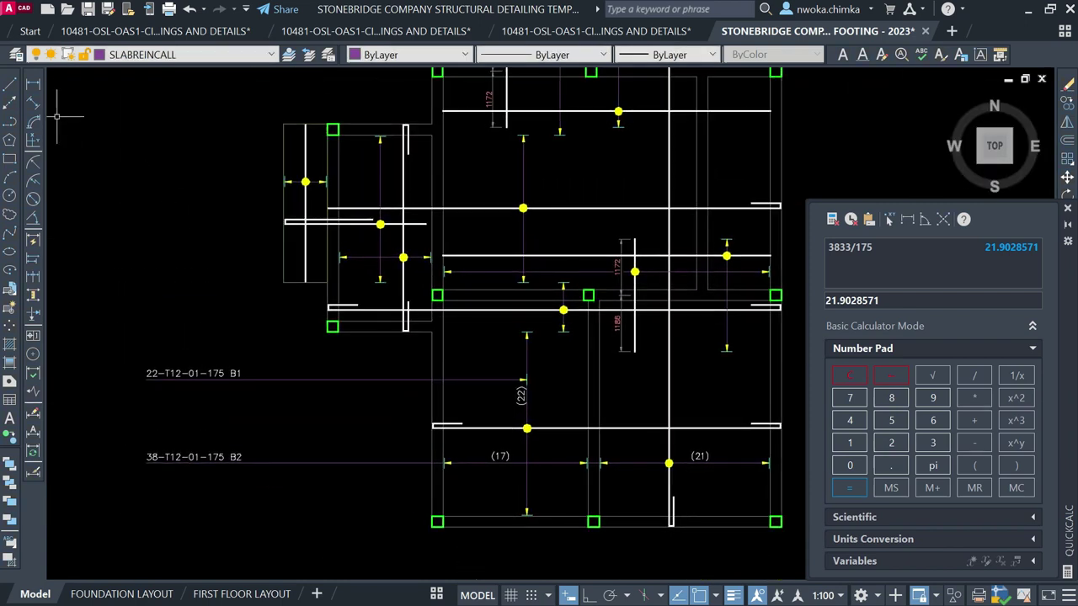
left_click(37, 95)
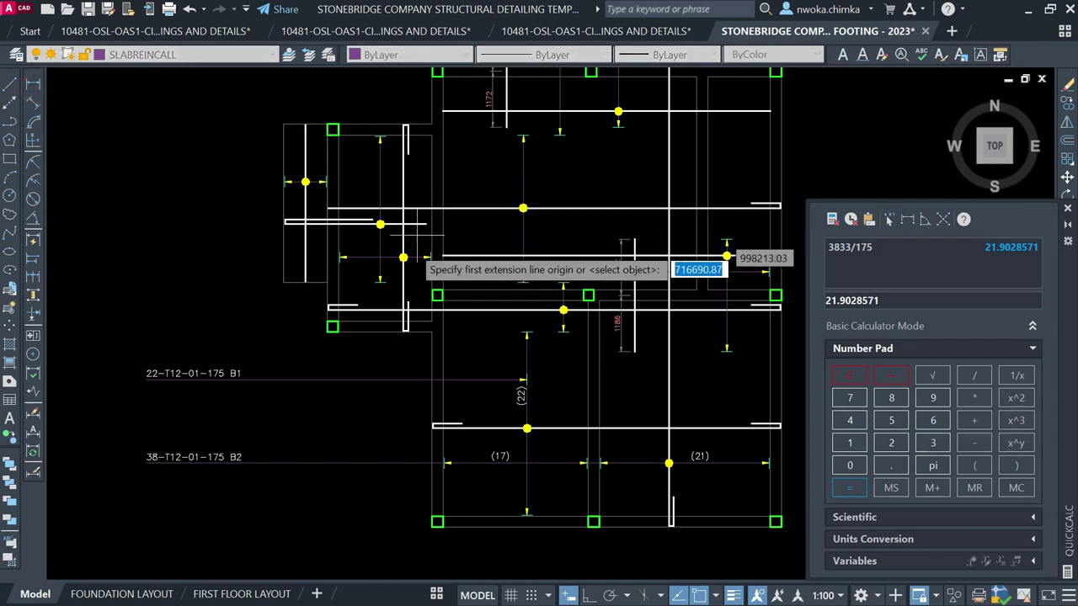
scroll(405, 288, "up", 4)
key("Escape")
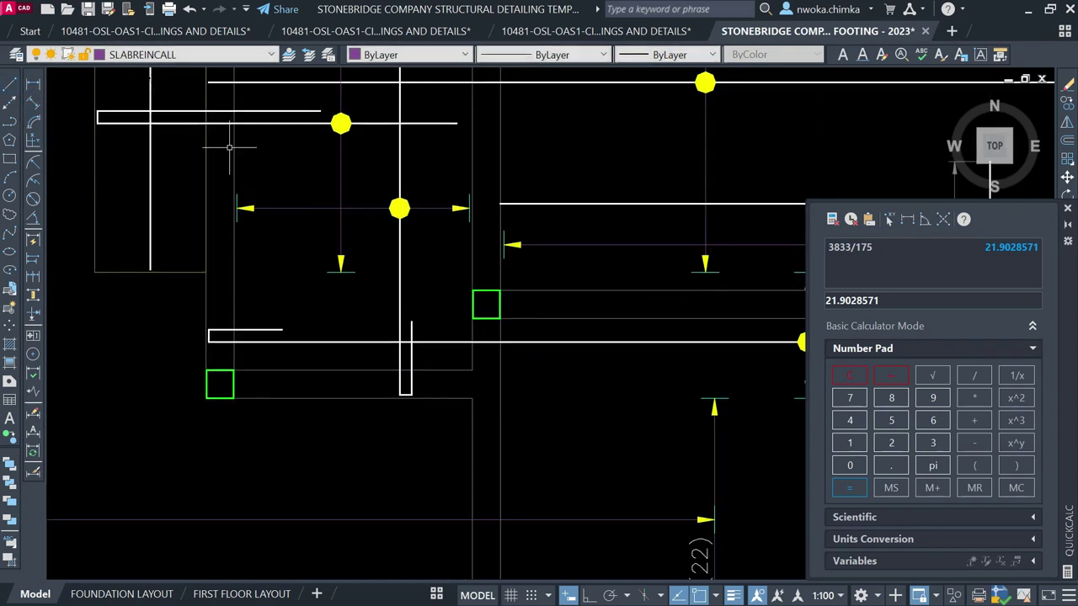
Draw a horizontal leader line from the left end of the small left bay's horizontal range out to align with the callouts' left ends
left_click(907, 219)
scroll(505, 270, "down", 3)
scroll(589, 289, "up", 8)
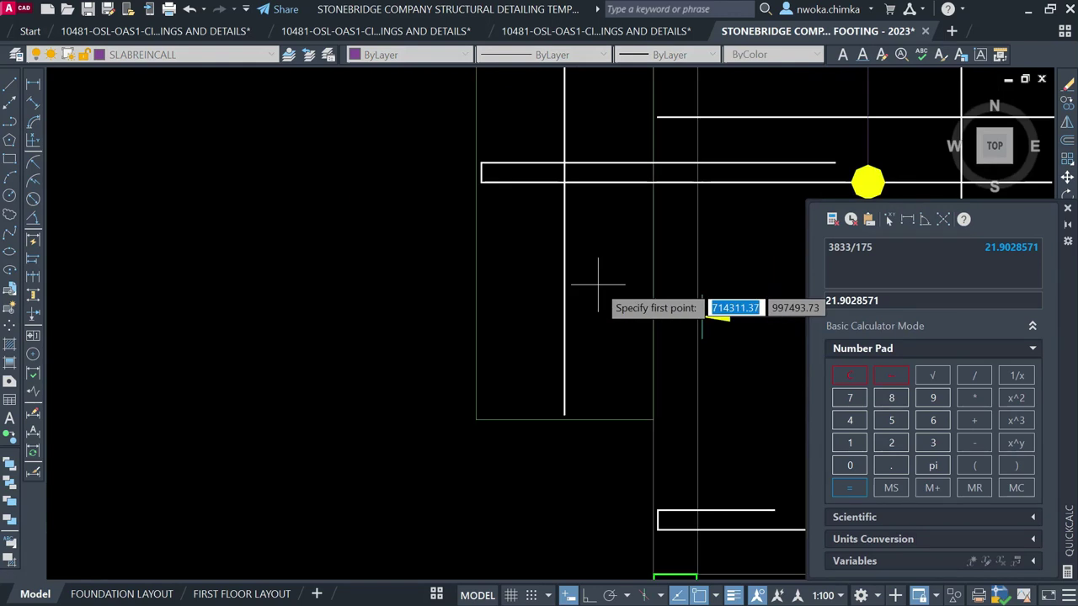
left_click(732, 322)
scroll(715, 313, "up", 6)
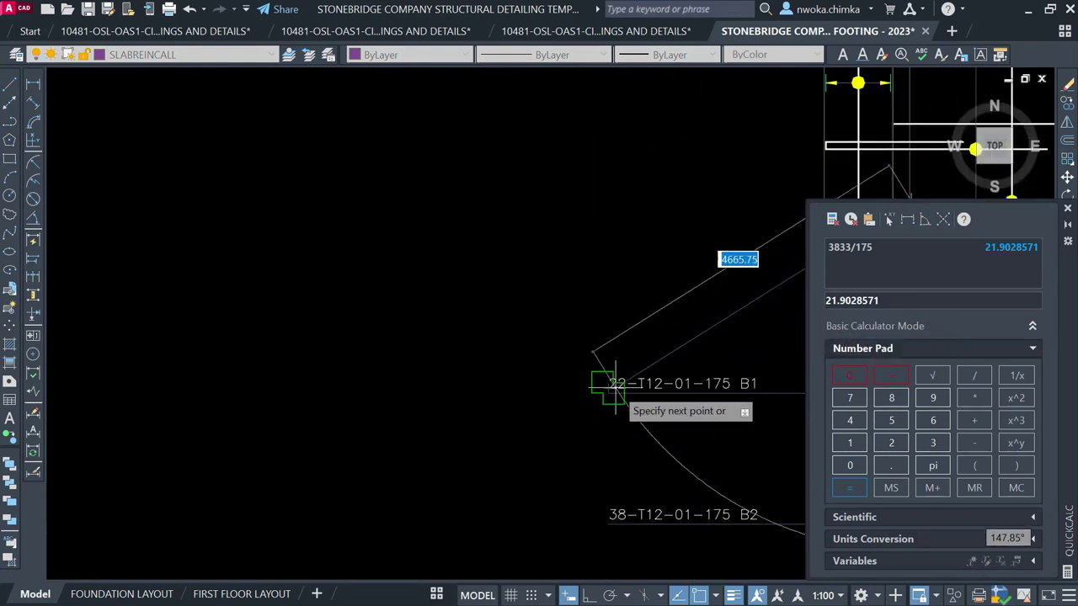
scroll(609, 263, "down", 5)
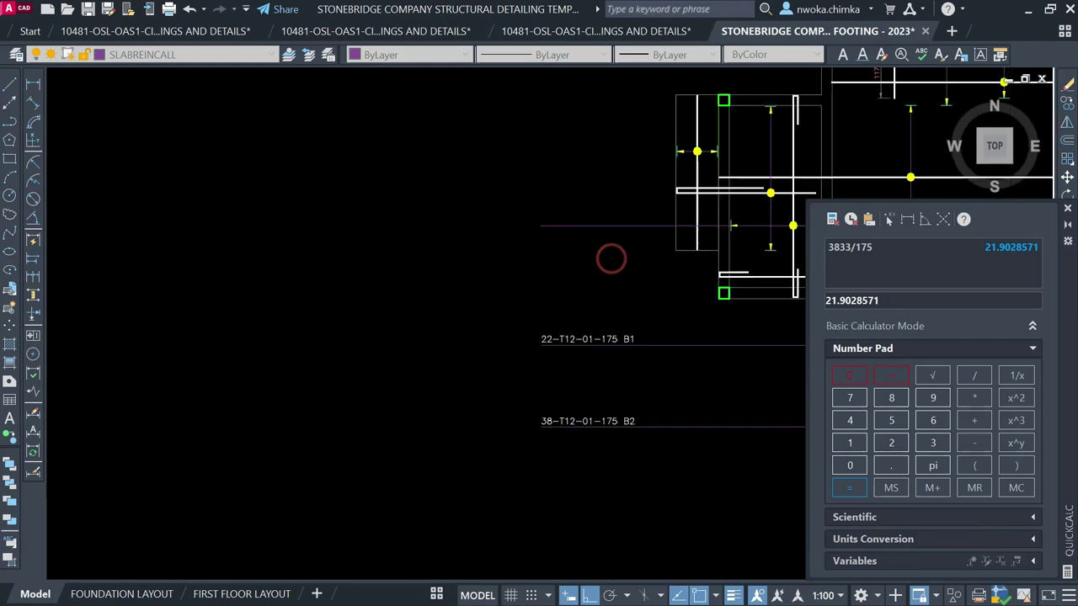
Measure the length of the small left bay's horizontal distribution range with a linear dimension, without placing the dimension
left_click(34, 84)
scroll(375, 282, "up", 5)
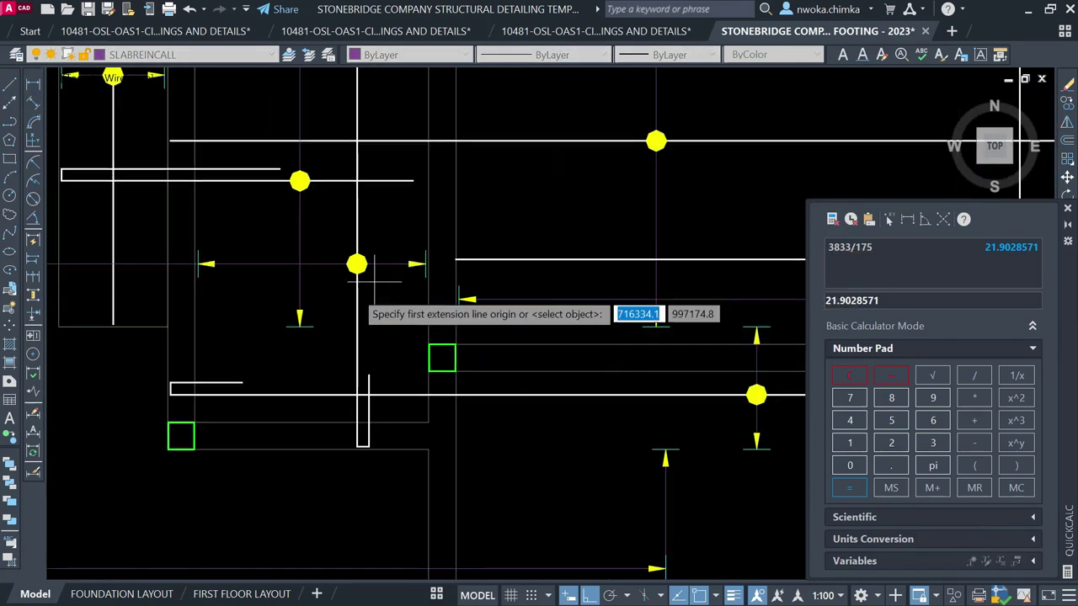
scroll(193, 269, "up", 4)
scroll(198, 288, "down", 4)
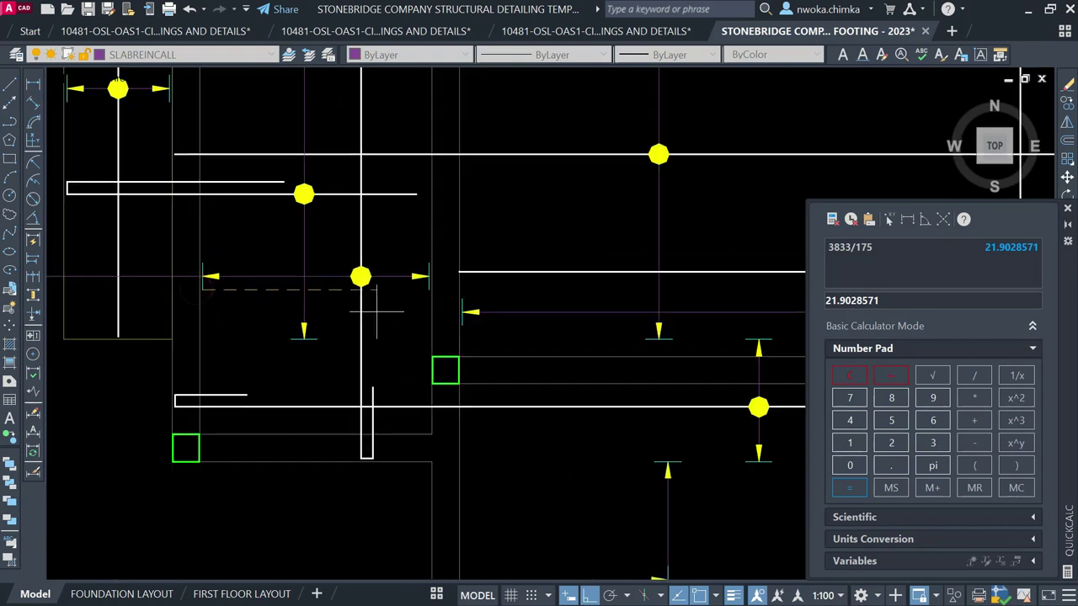
scroll(387, 309, "up", 2)
left_click(431, 278)
scroll(431, 278, "up", 4)
left_click(431, 278)
scroll(438, 274, "down", 2)
scroll(288, 320, "down", 1)
scroll(301, 312, "up", 1)
key("Escape")
Calculate 1911/175 in the calculator to get the bar count for the small left bay's horizontal range
left_click(853, 444)
left_click(933, 397)
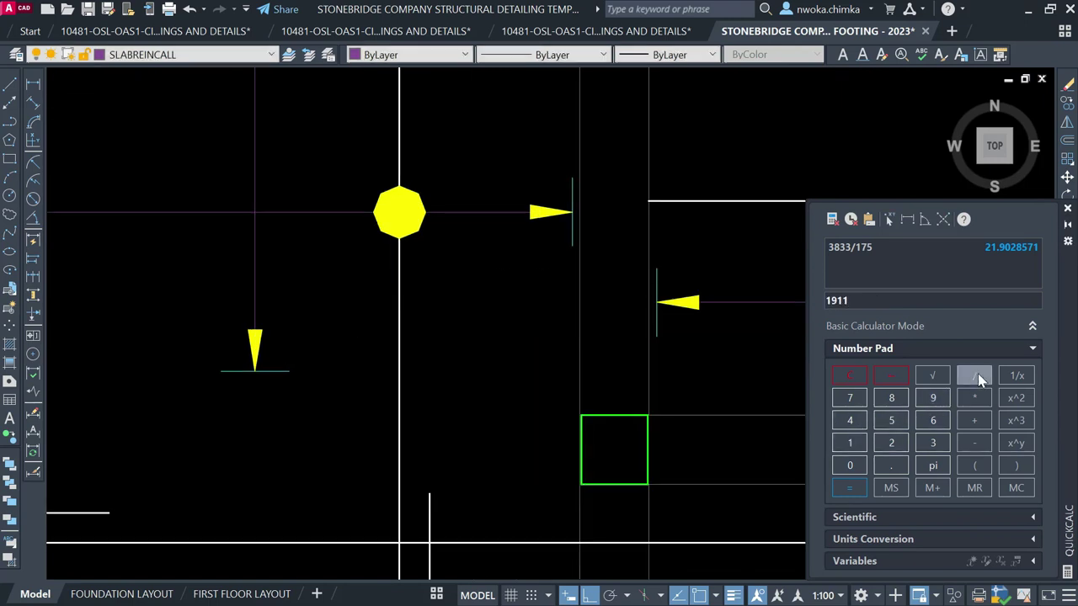
left_click(855, 447)
left_click(849, 399)
left_click(892, 420)
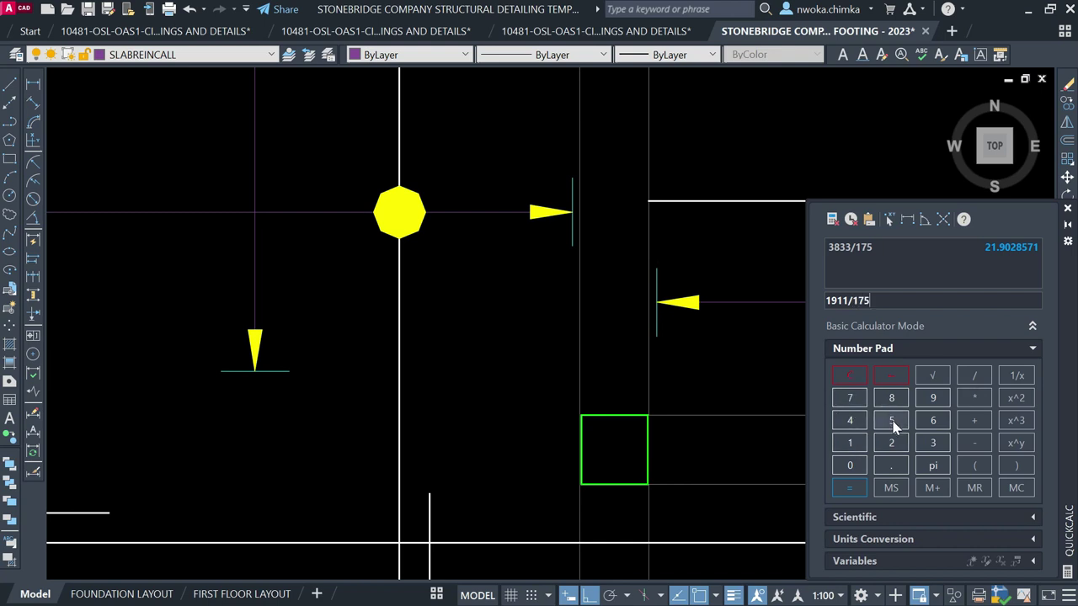
left_click(852, 491)
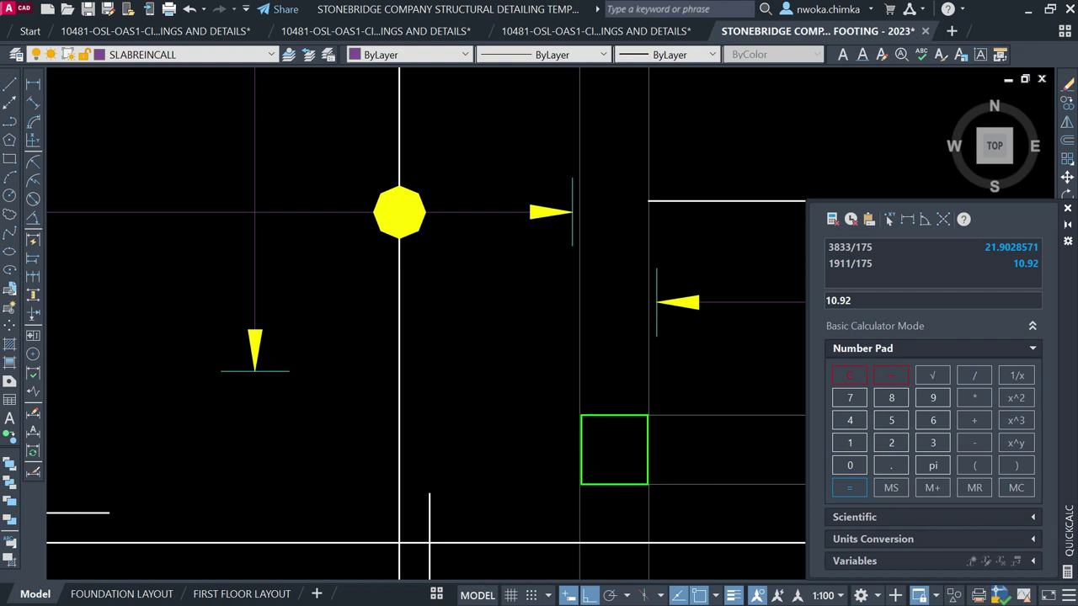
Copy the 22-T12-01-175 B1 callout onto the left end of the small left bay's leader line
scroll(538, 288, "down", 4)
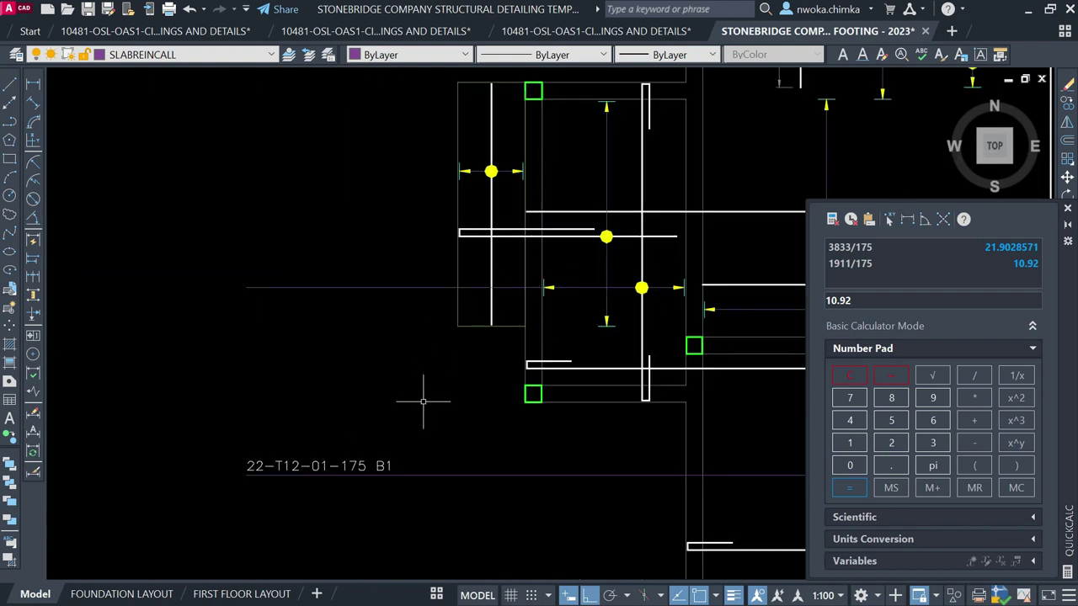
left_click(358, 459)
key("Escape")
left_click(345, 466)
key("BackSpace")
key("BackSpace")
key("Return")
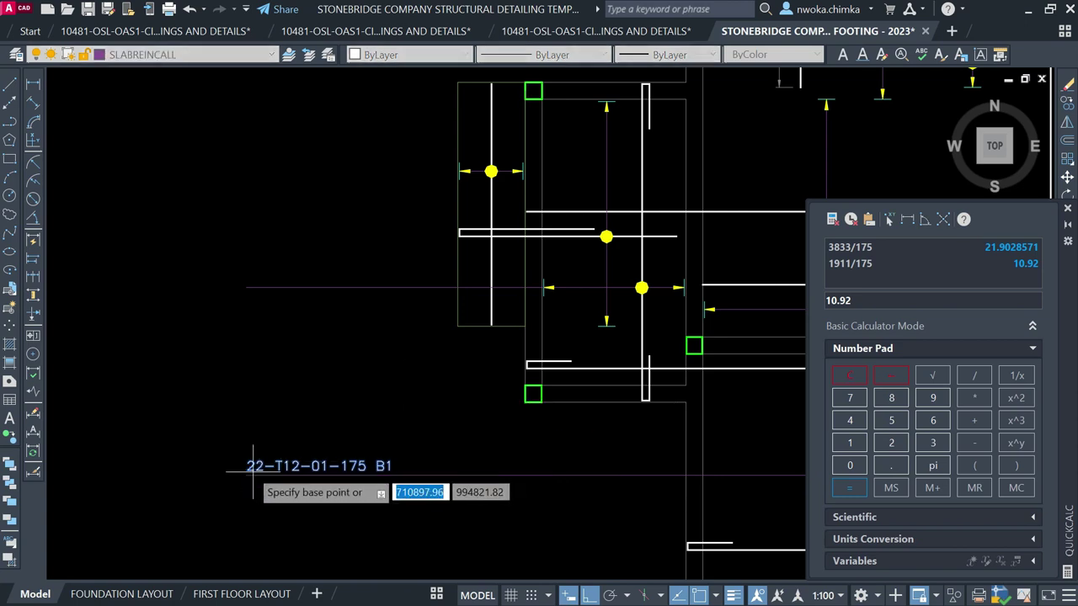
left_click(247, 470)
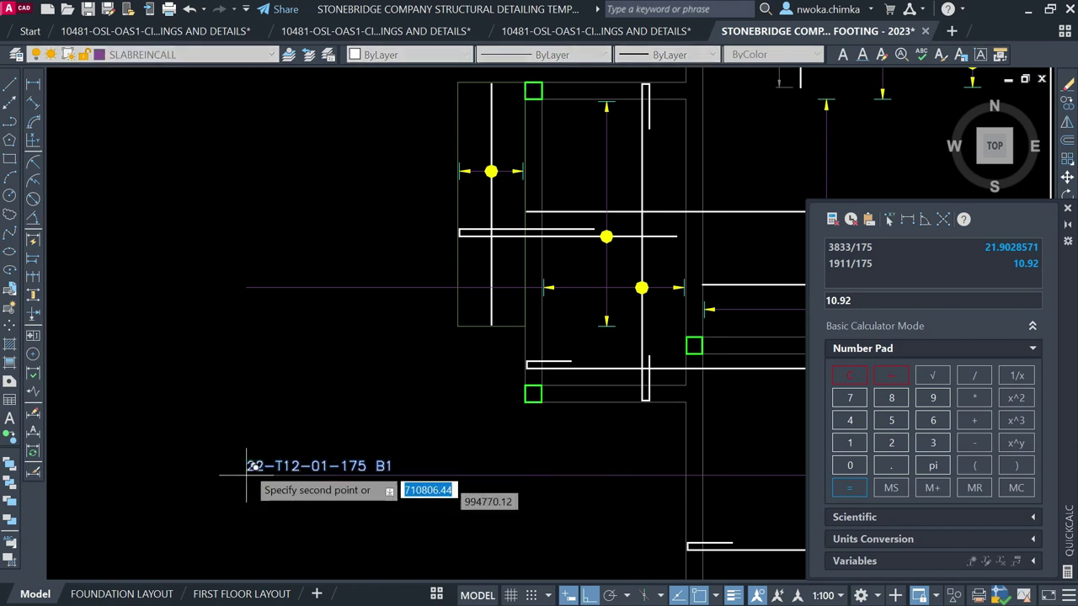
left_click(247, 288)
left_click(288, 280)
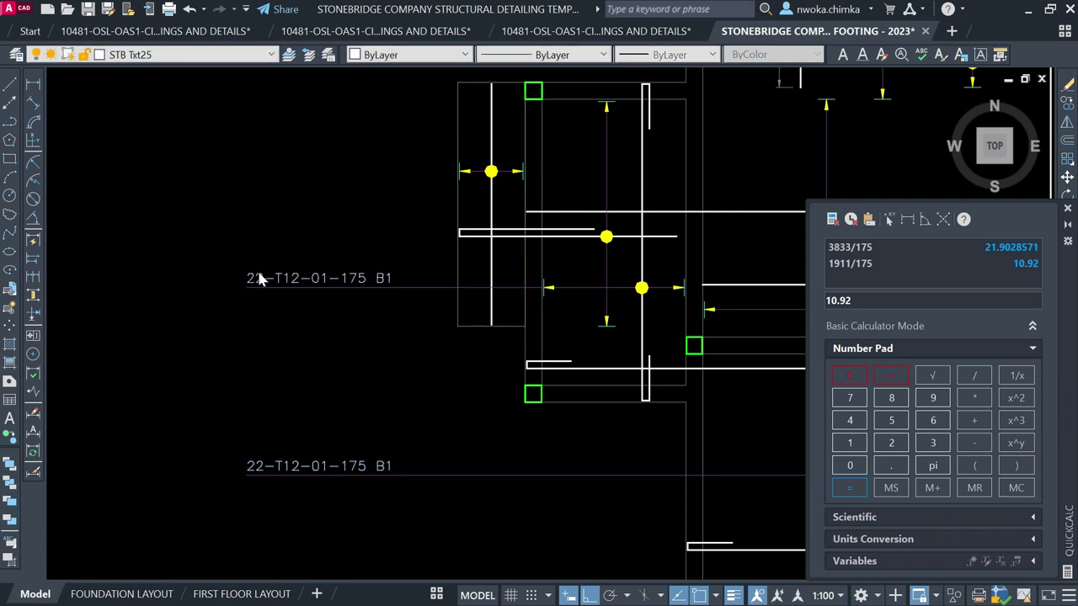
Change the bar count of the copied callout on the small left bay's leader to 11
double_click(266, 278)
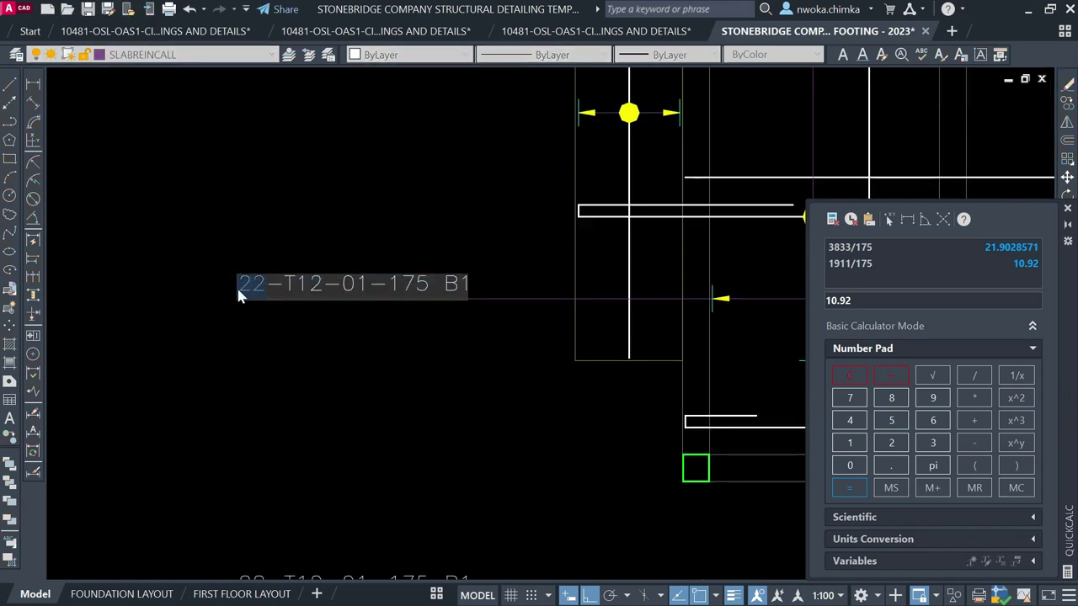
type("11")
left_click(278, 235)
middle_click_drag(526, 281, 511, 286)
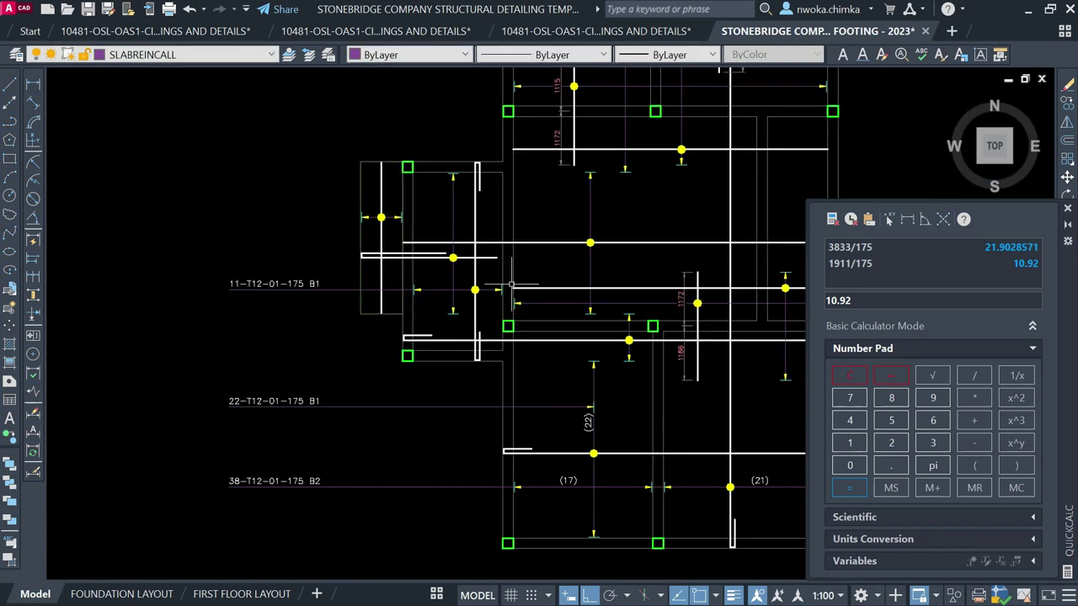
scroll(495, 289, "down", 2)
scroll(427, 287, "up", 2)
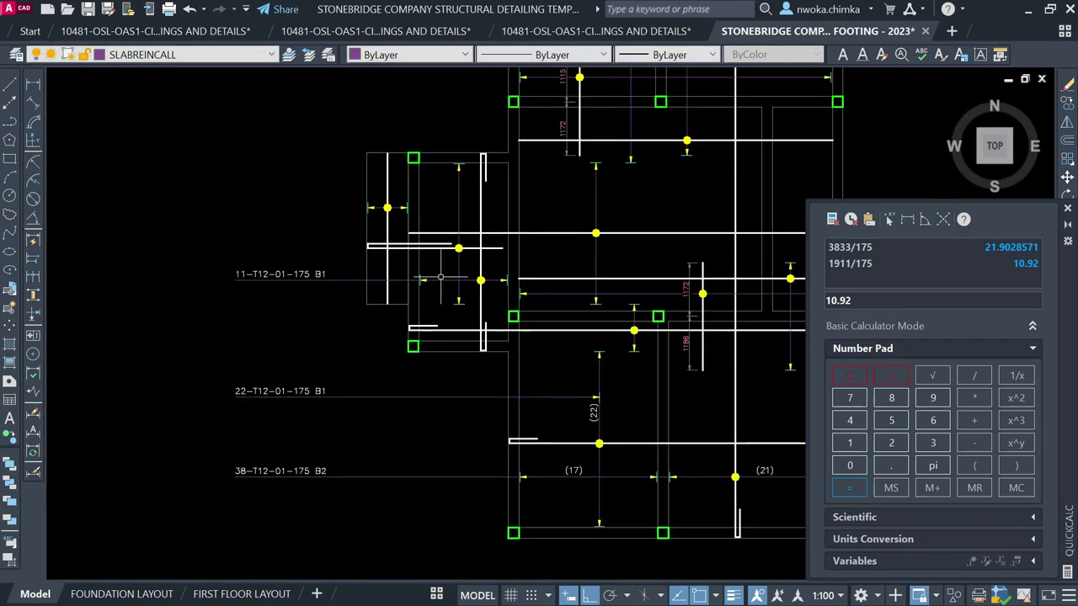
Change the layer mark at the end of the 11-T12-01-175 callout to B2
scroll(271, 278, "up", 2)
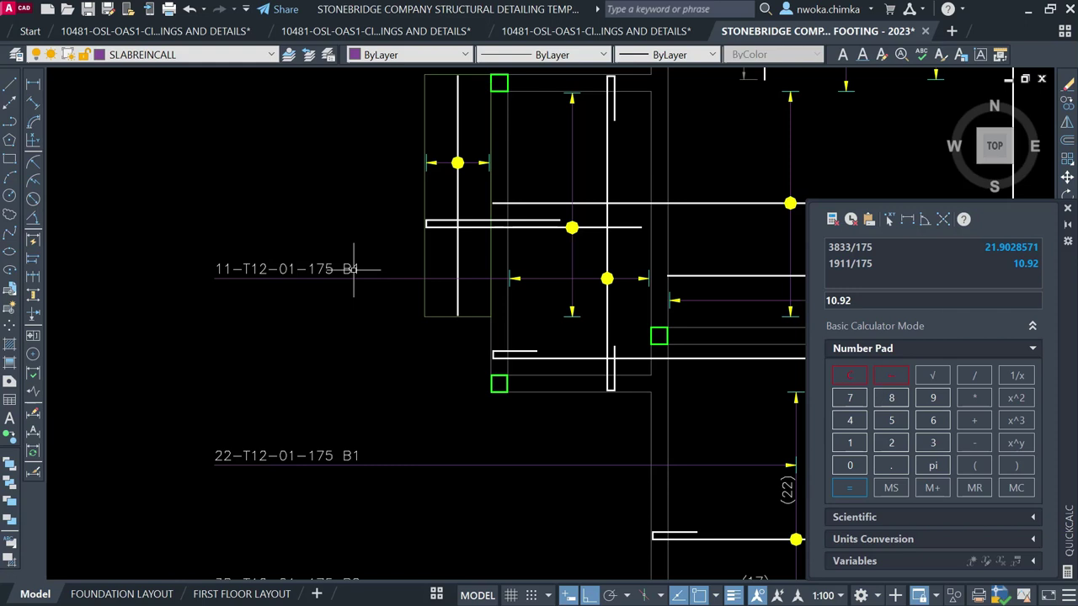
left_click(352, 270)
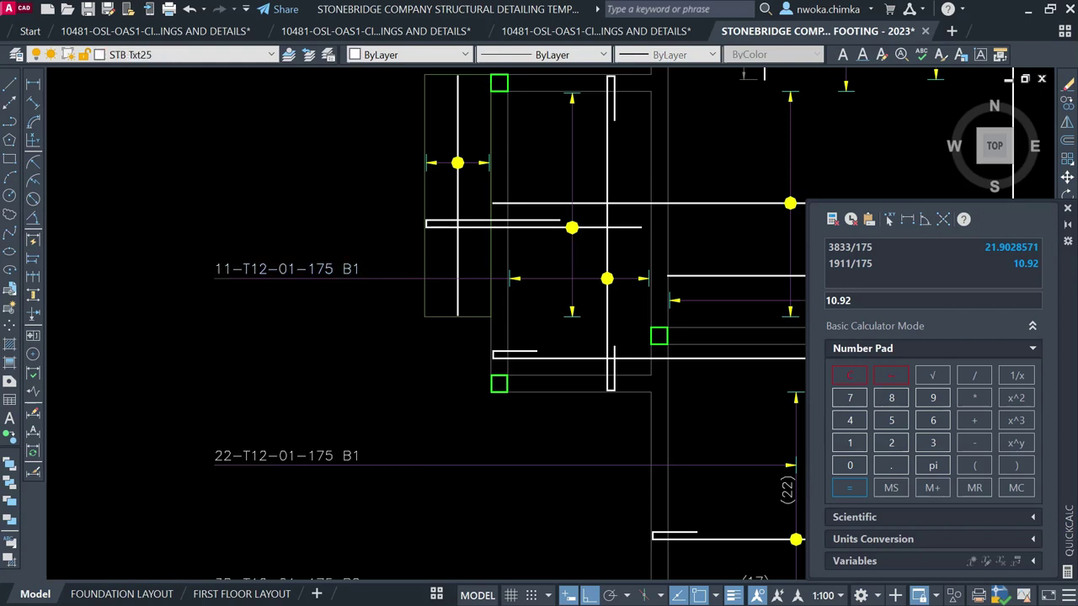
scroll(356, 272, "up", 2)
double_click(353, 267)
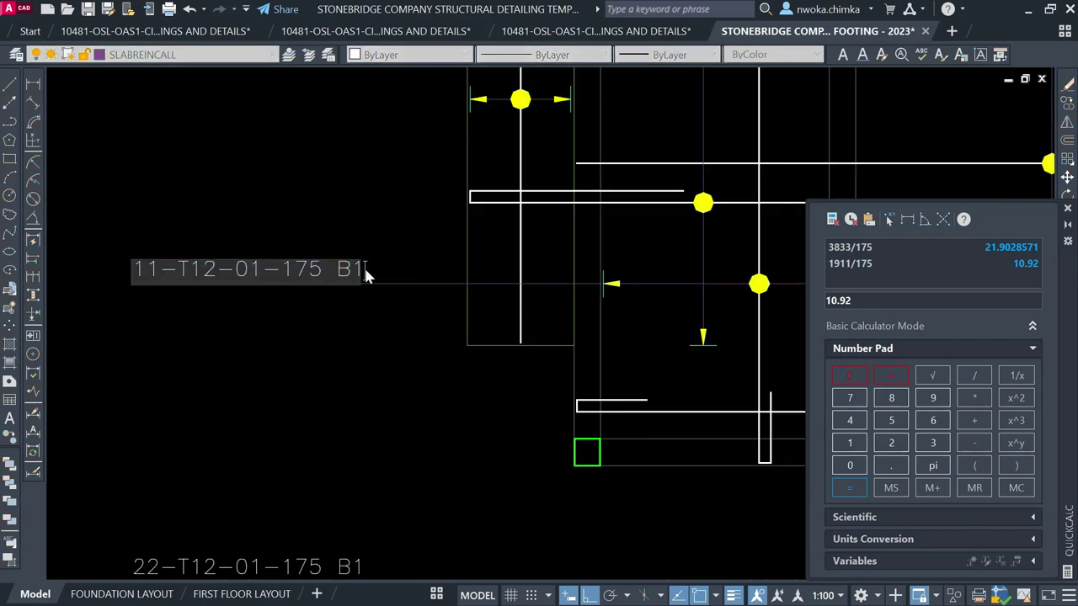
type("2")
key("Return")
scroll(357, 277, "down", 6)
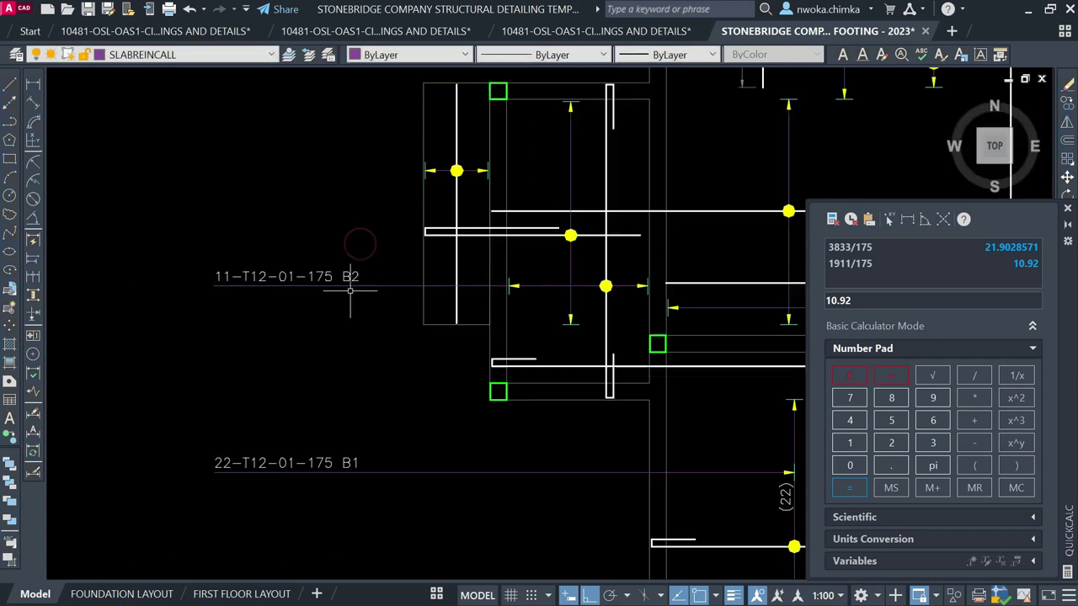
Draw a horizontal leader line from the left end of the wide middle bay's horizontal range out to the callouts' left ends
left_click(34, 85)
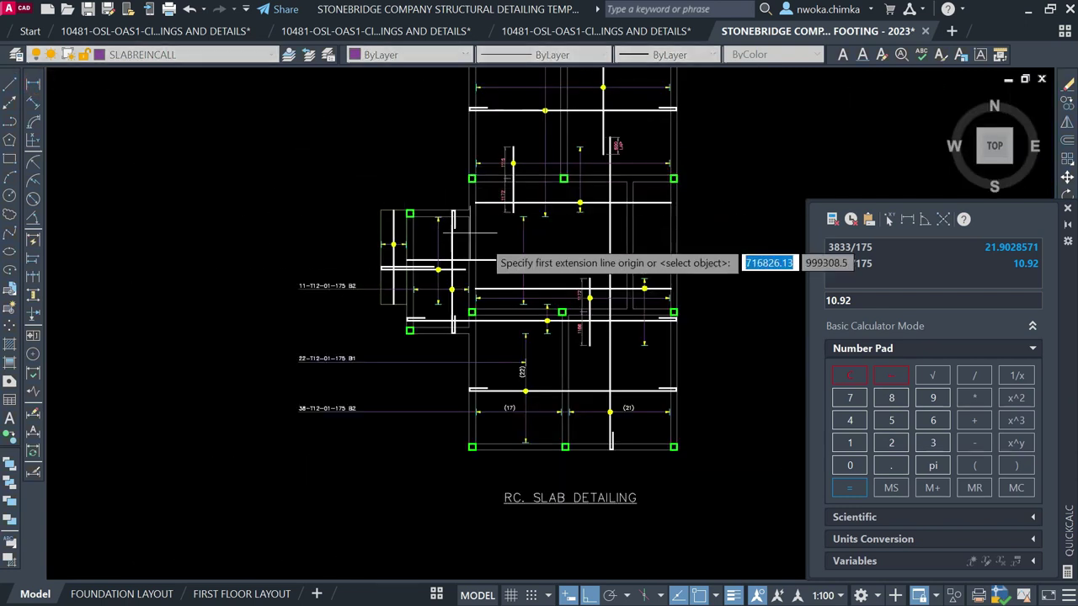
scroll(474, 273, "up", 2)
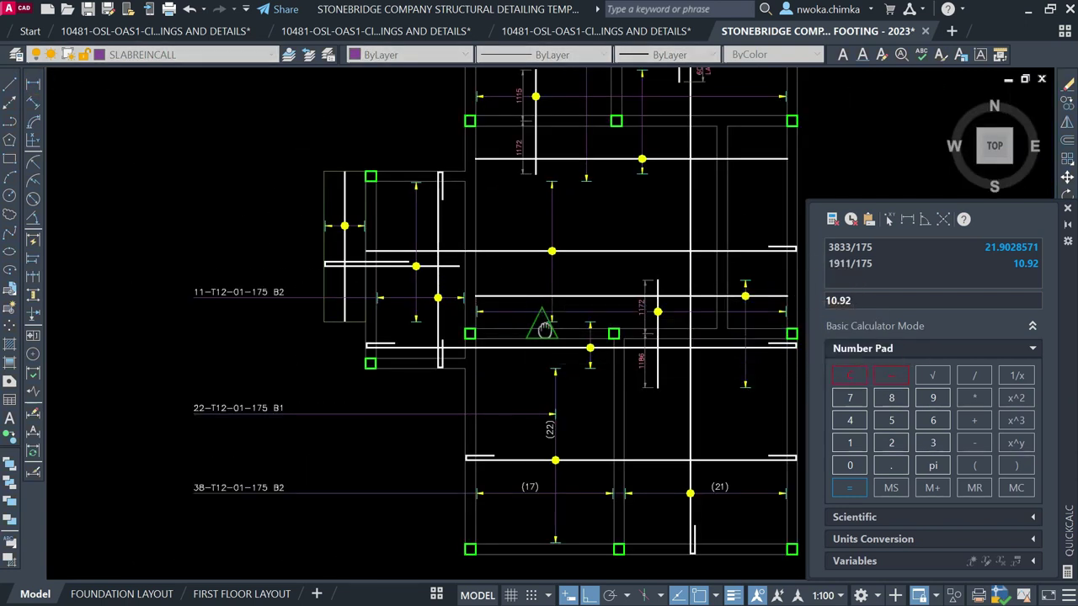
scroll(590, 307, "up", 2)
scroll(414, 313, "up", 2)
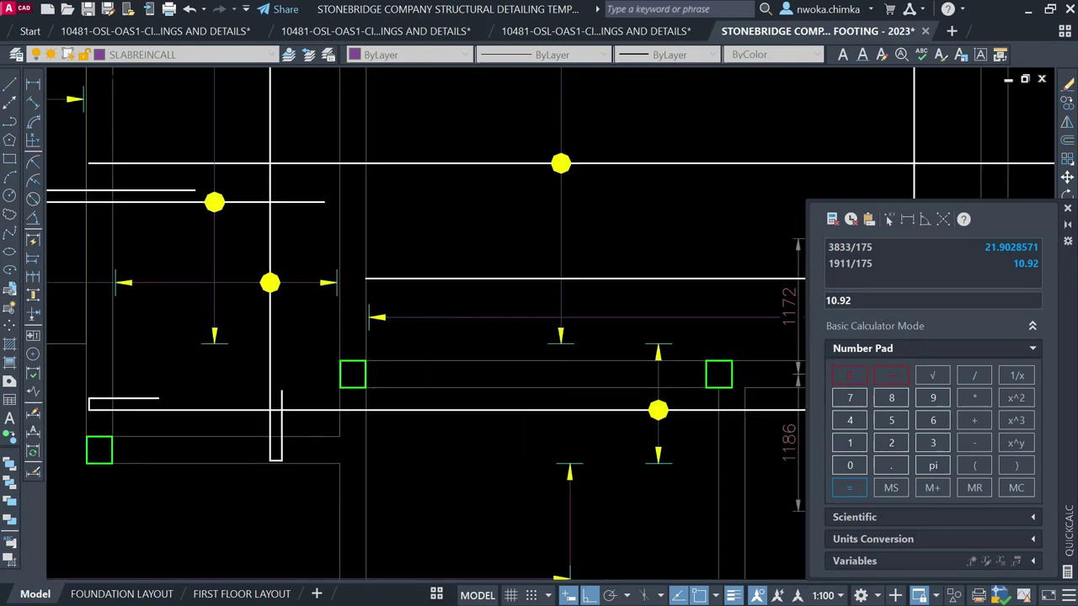
scroll(361, 319, "up", 4)
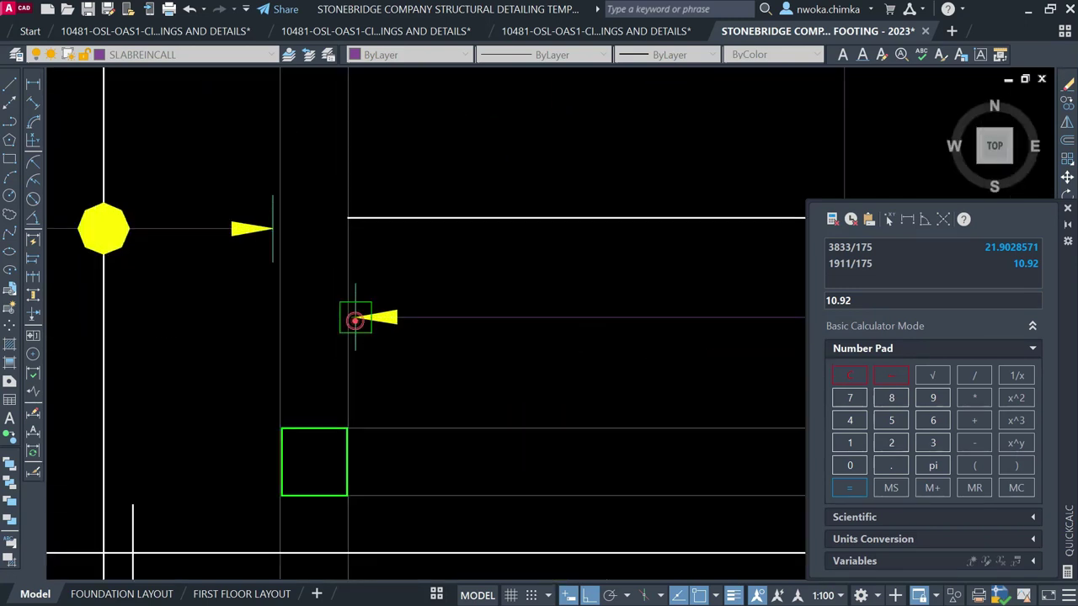
left_click(356, 317)
scroll(563, 313, "down", 6)
scroll(563, 313, "down", 2)
scroll(271, 314, "up", 3)
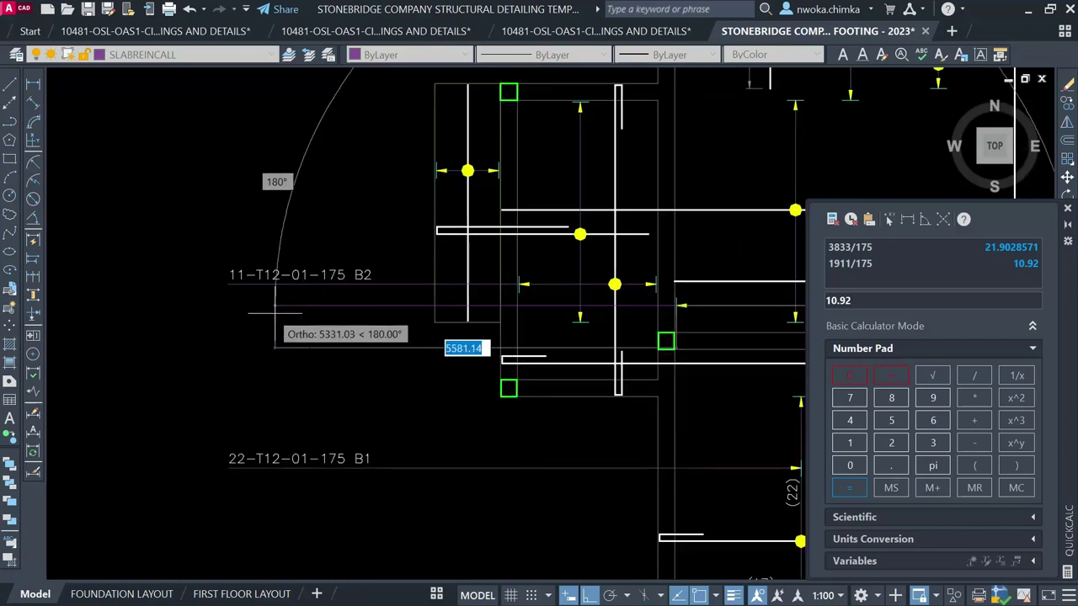
scroll(244, 290, "up", 4)
left_click(199, 294)
scroll(202, 292, "down", 8)
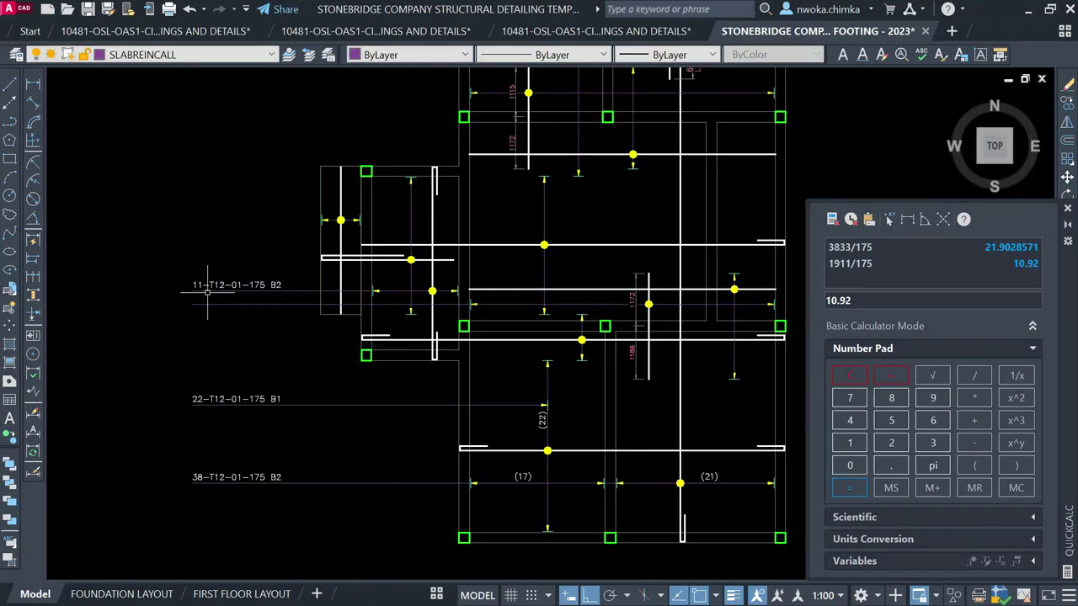
Measure the length of the wide middle bay's horizontal distribution range with a linear dimension, without placing the dimension
left_click(33, 87)
scroll(472, 300, "up", 8)
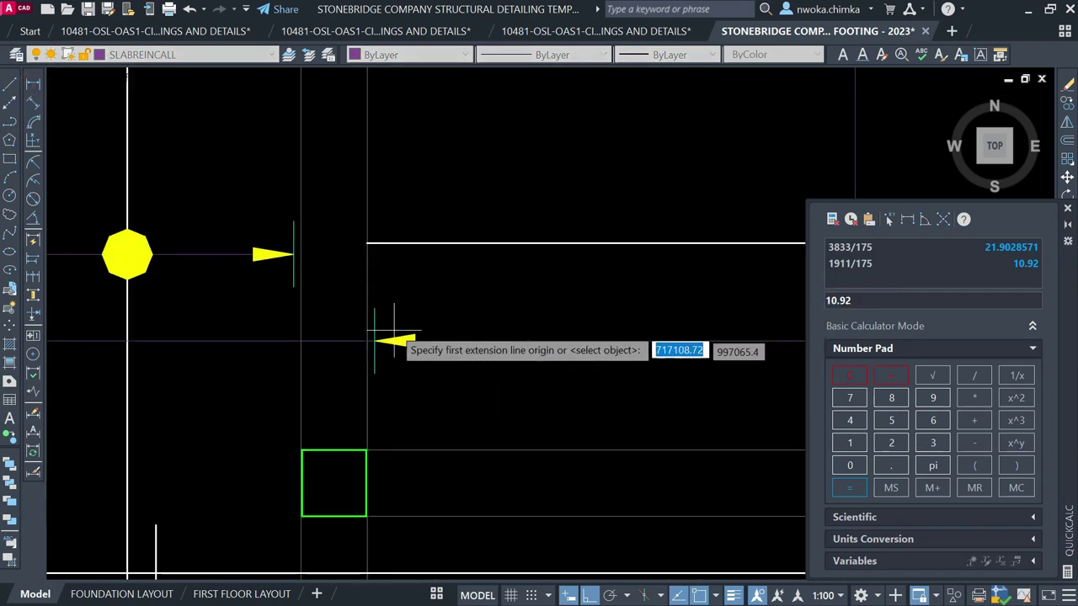
left_click(379, 313)
scroll(379, 313, "down", 6)
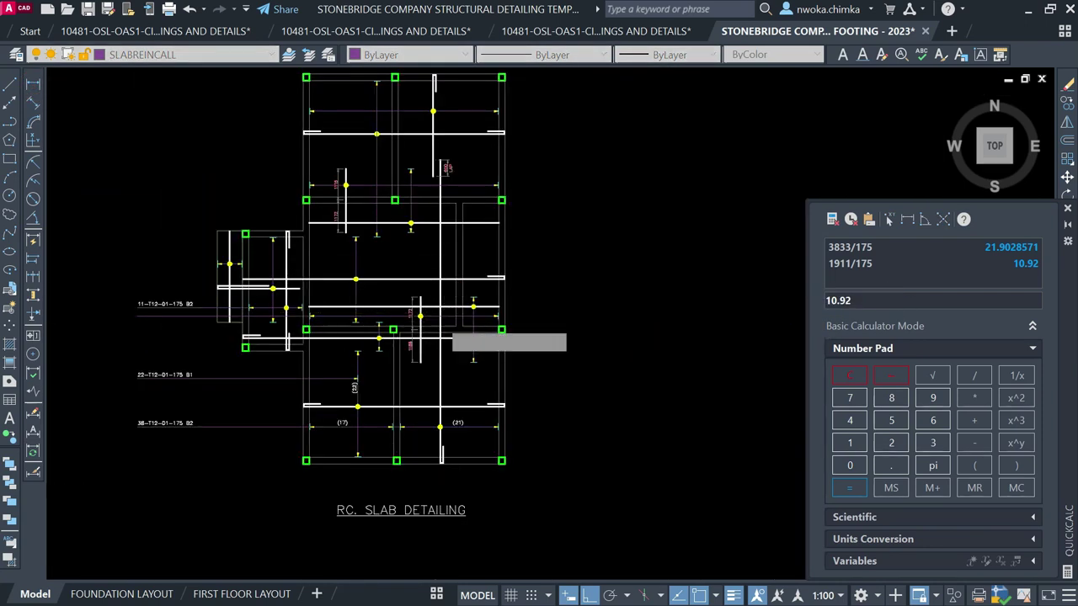
scroll(442, 332, "up", 4)
scroll(500, 318, "up", 2)
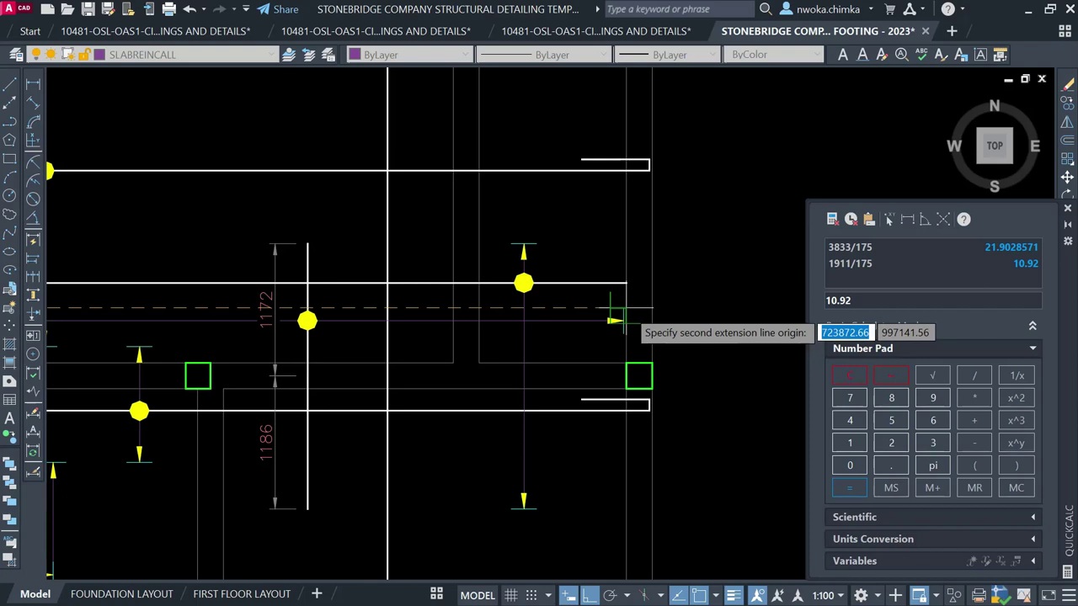
scroll(615, 321, "up", 4)
left_click(610, 307)
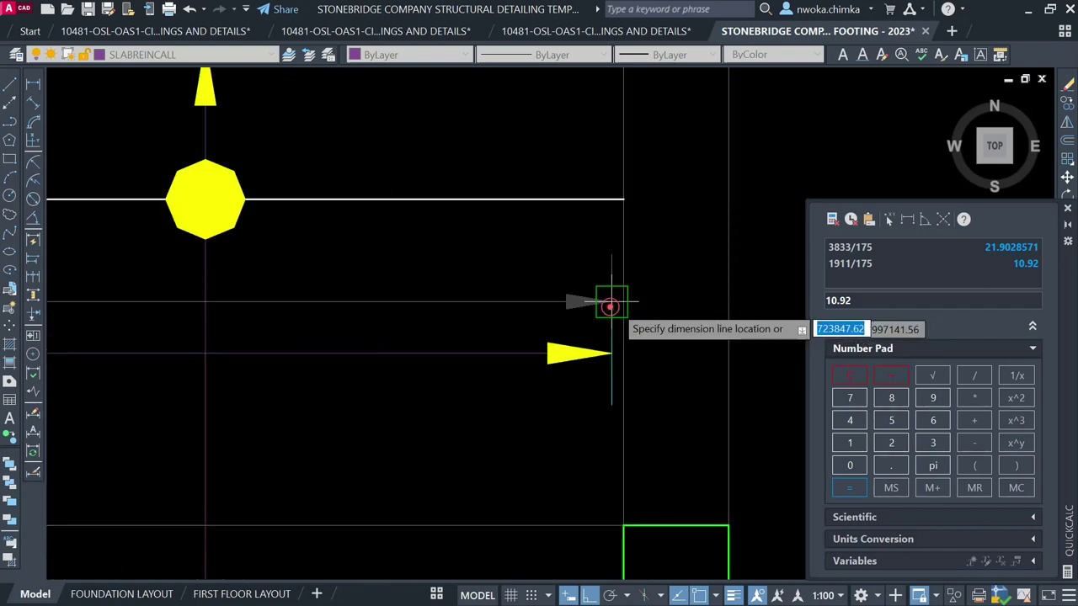
scroll(611, 306, "down", 4)
scroll(277, 217, "up", 3)
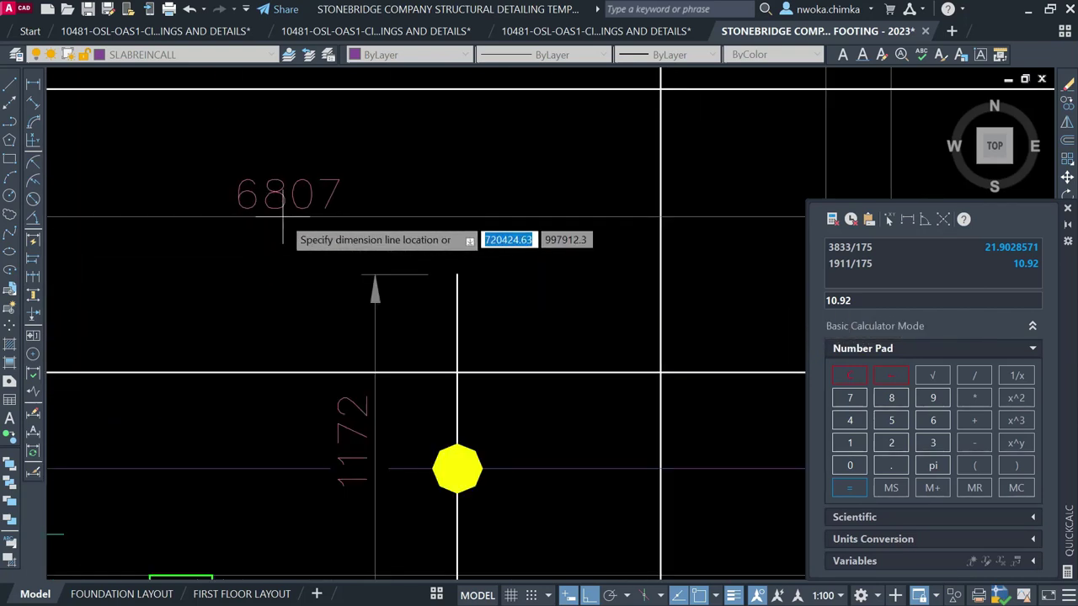
key("Escape")
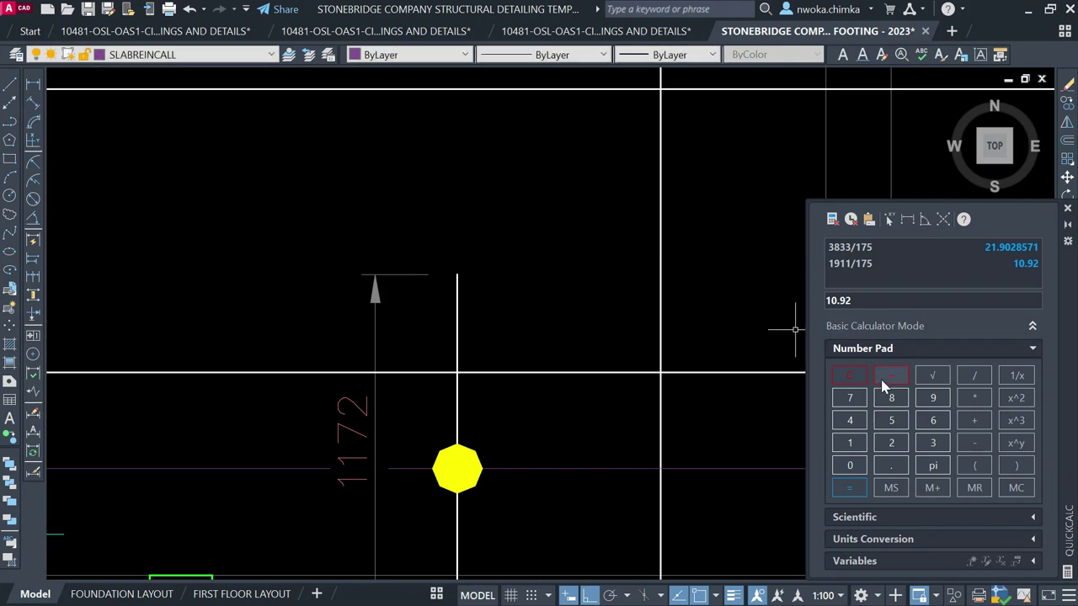
Calculate 6807/175 in the calculator to get the bar count for the wide middle bay's range
left_click(890, 399)
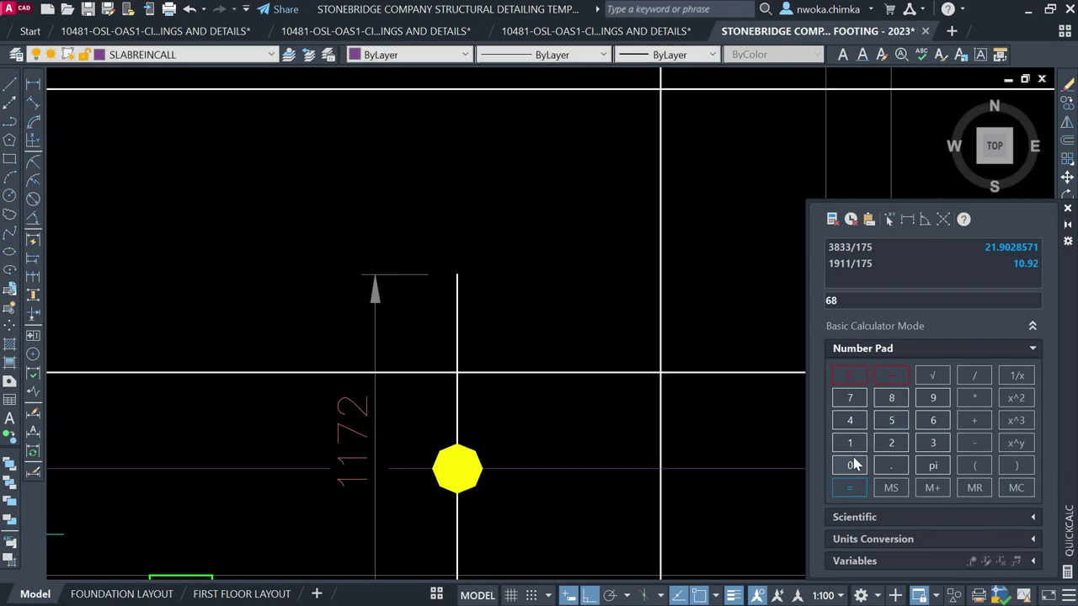
left_click(972, 376)
left_click(858, 396)
left_click(891, 420)
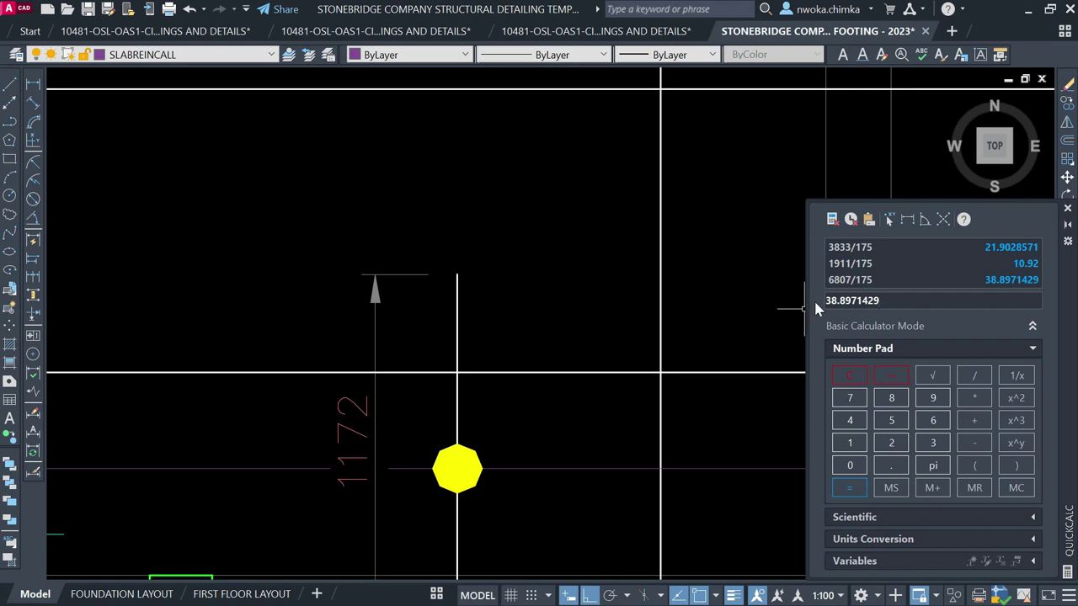
Check which layer the short vertical bar beside the 1172 and 1186 dimensions is on, then clear the selection
scroll(570, 241, "down", 5)
scroll(332, 267, "up", 4)
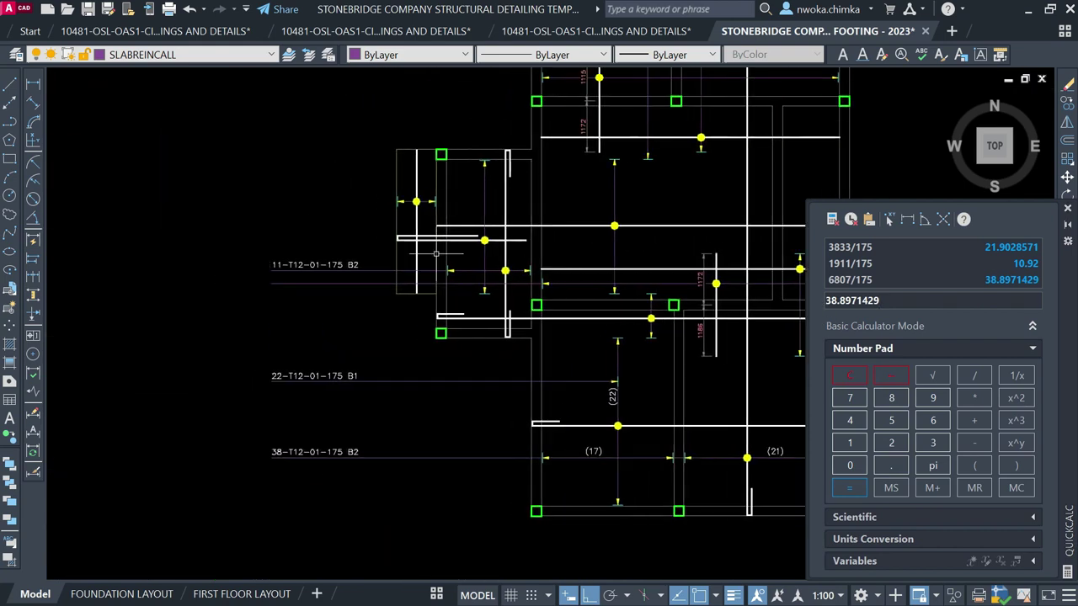
left_click(311, 271)
scroll(346, 217, "down", 4)
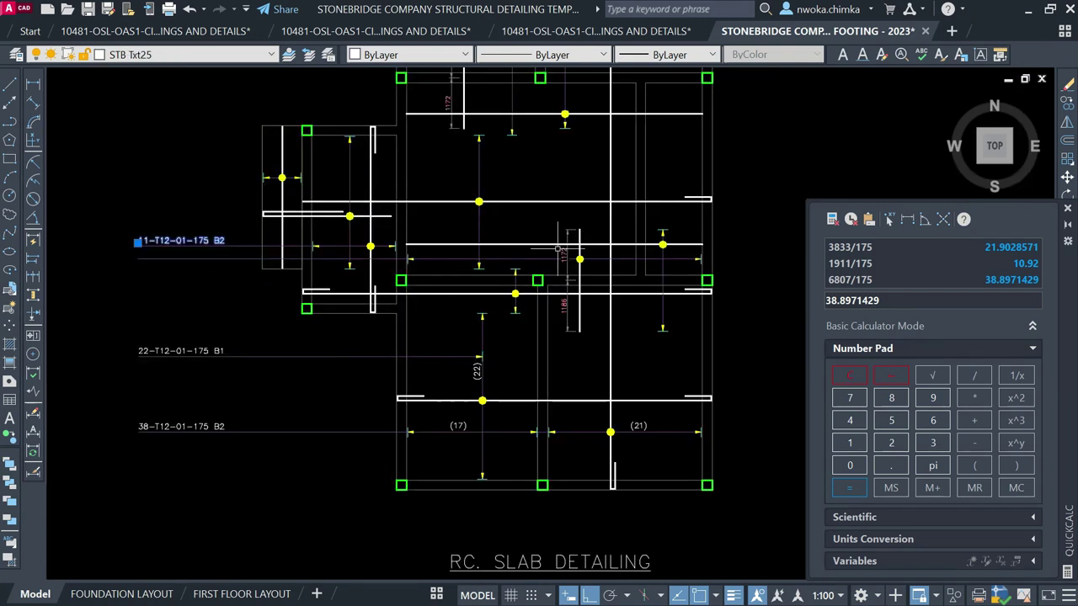
scroll(579, 193, "up", 5)
key("Escape")
left_click(591, 210)
left_click(562, 189)
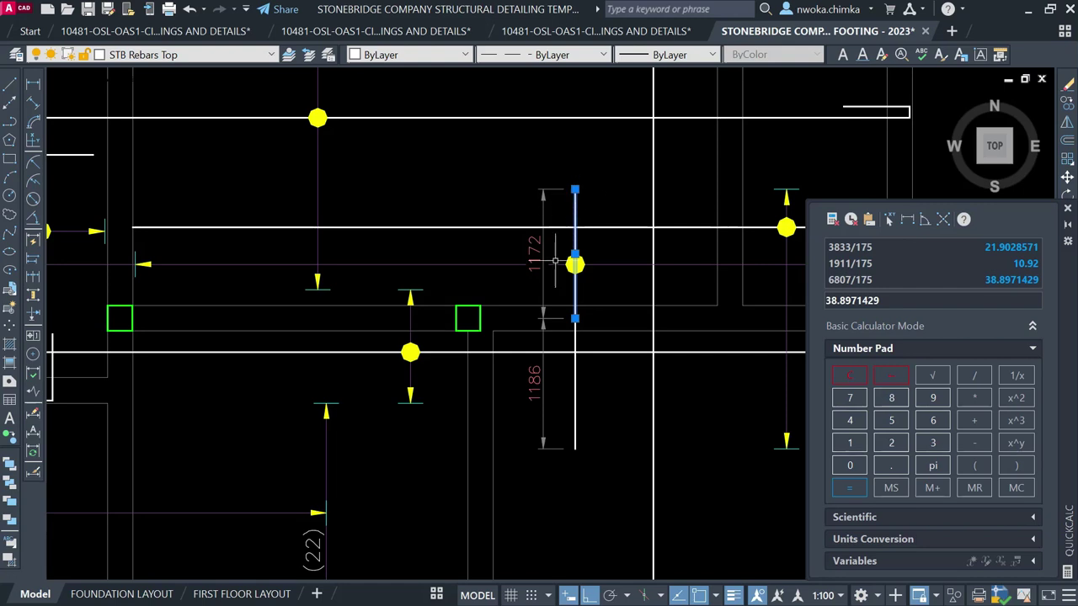
scroll(564, 252, "down", 3)
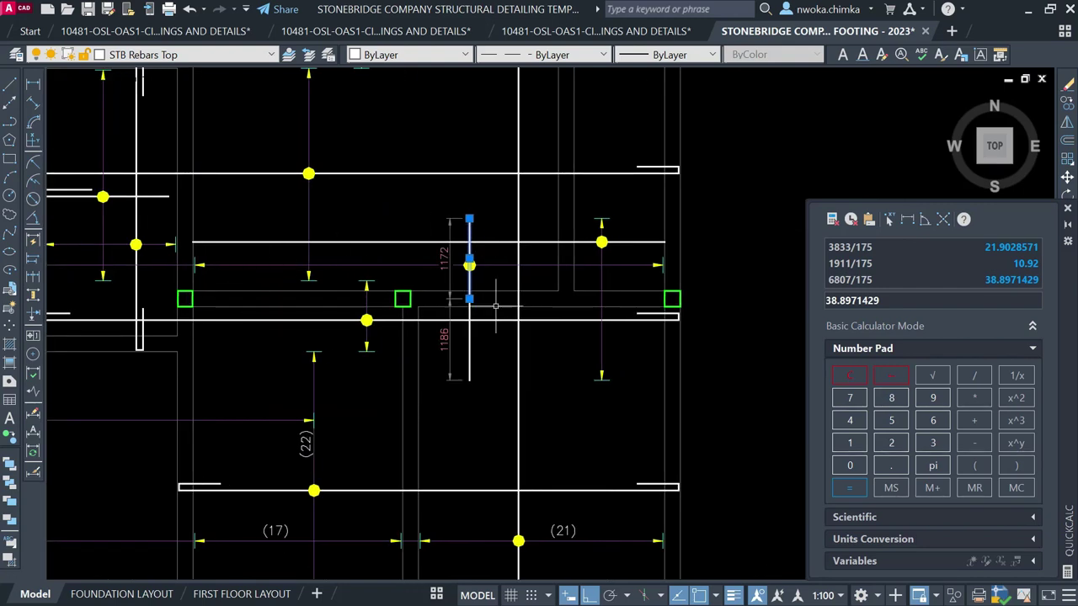
scroll(741, 269, "down", 2)
scroll(140, 262, "up", 2)
key("Escape")
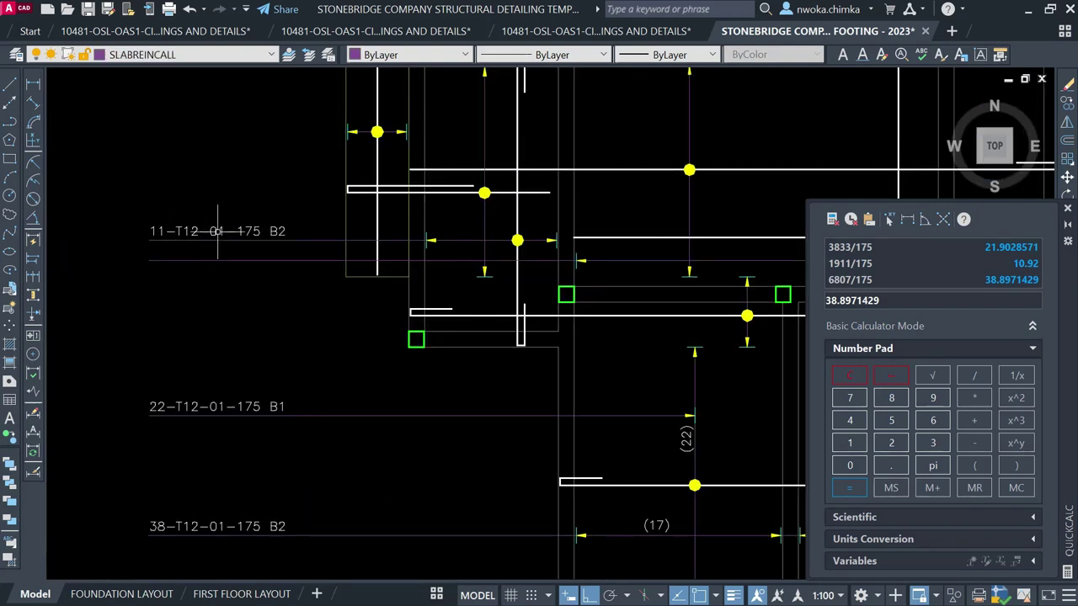
Copy the 11-T12-01-175 B2 callout onto the middle bay's leader line directly below it, and select the copy
left_click(218, 229)
type("m")
key("Return")
scroll(206, 239, "up", 4)
left_click(206, 237)
left_click(219, 291)
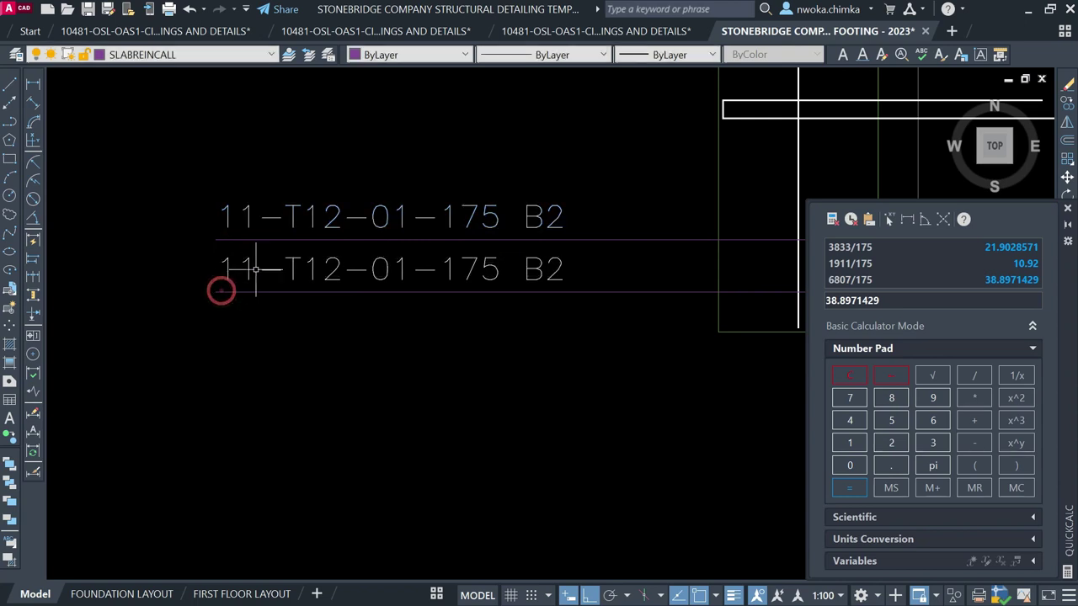
left_click(279, 268)
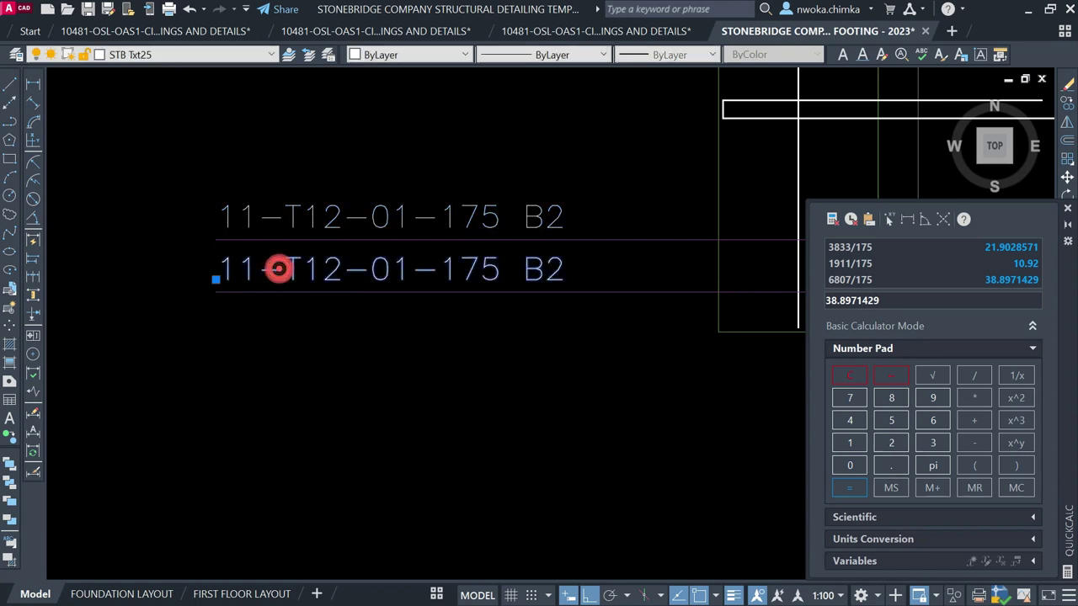
Set the bar count in the copied callout on the lower leader line to 39
double_click(276, 266)
scroll(277, 266, "up", 4)
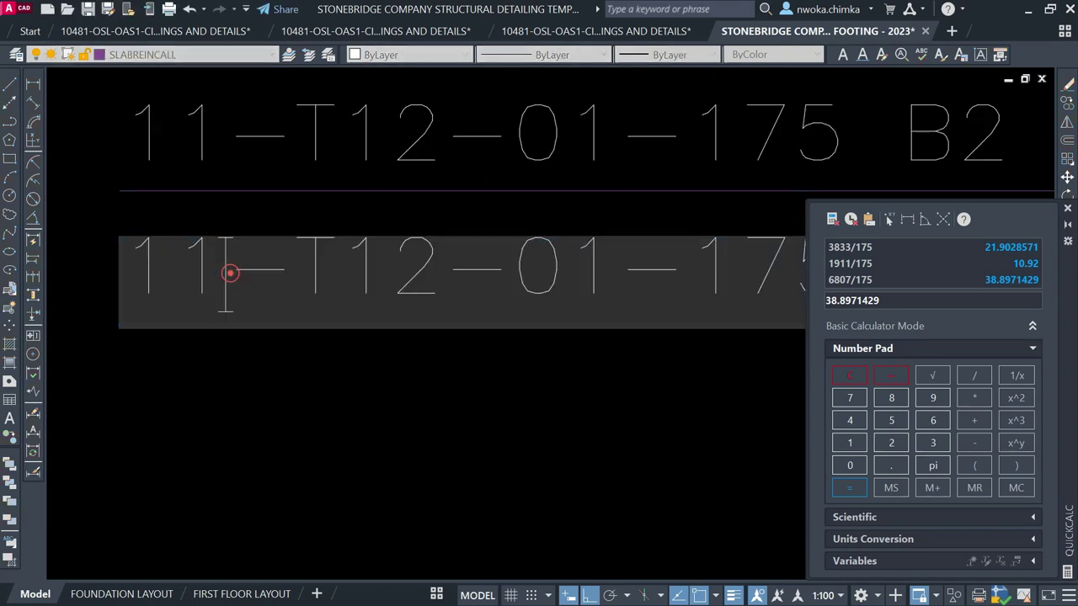
type("39")
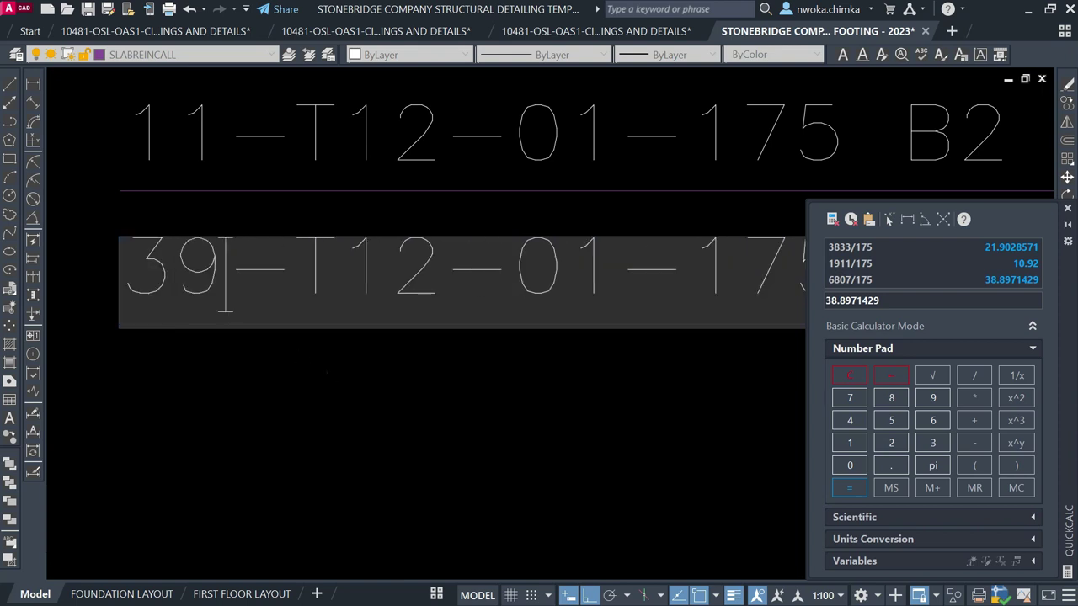
key("Return")
Change the reinforcement layer suffix of the 39-bar callout to T1, in capitals
scroll(256, 316, "down", 2)
scroll(378, 278, "down", 3)
scroll(294, 263, "down", 2)
scroll(371, 261, "down", 1)
scroll(269, 261, "up", 1)
scroll(270, 261, "down", 1)
scroll(665, 255, "up", 4)
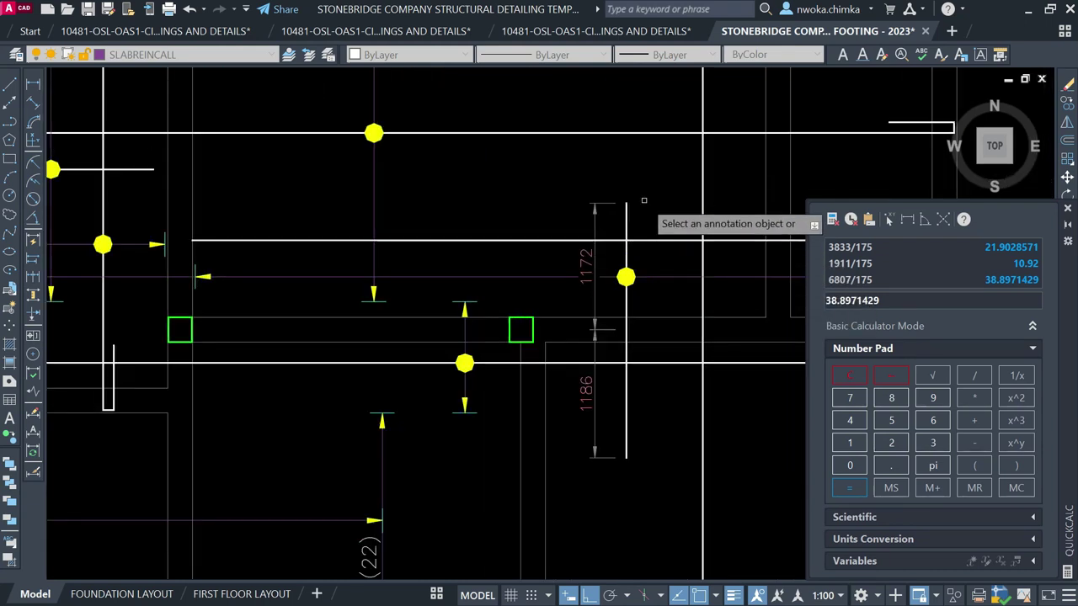
scroll(238, 288, "down", 4)
scroll(291, 279, "up", 4)
left_click(330, 290)
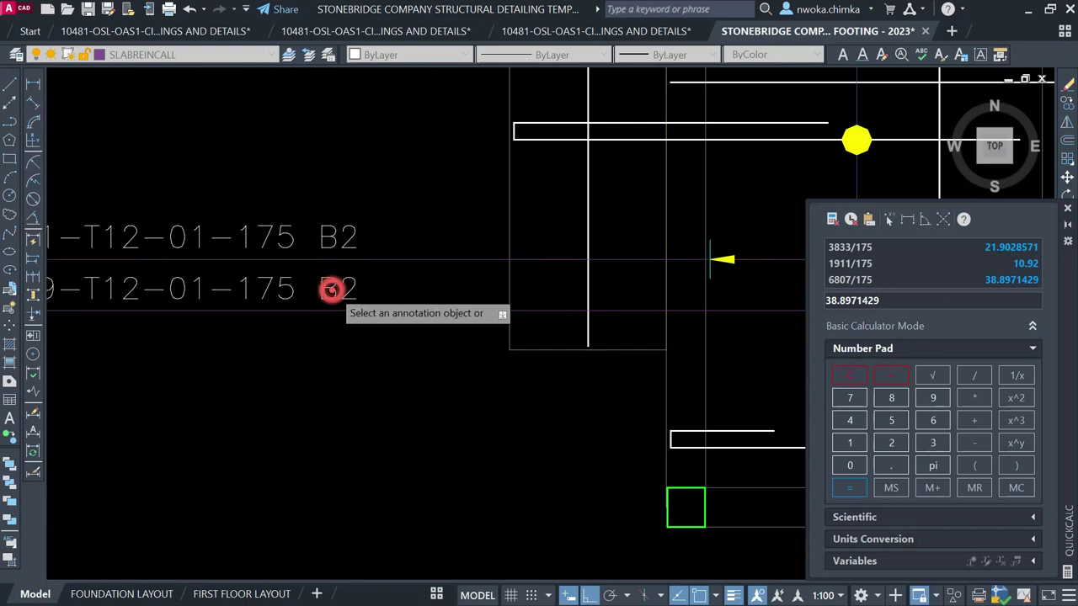
left_click(328, 287)
double_click(321, 281)
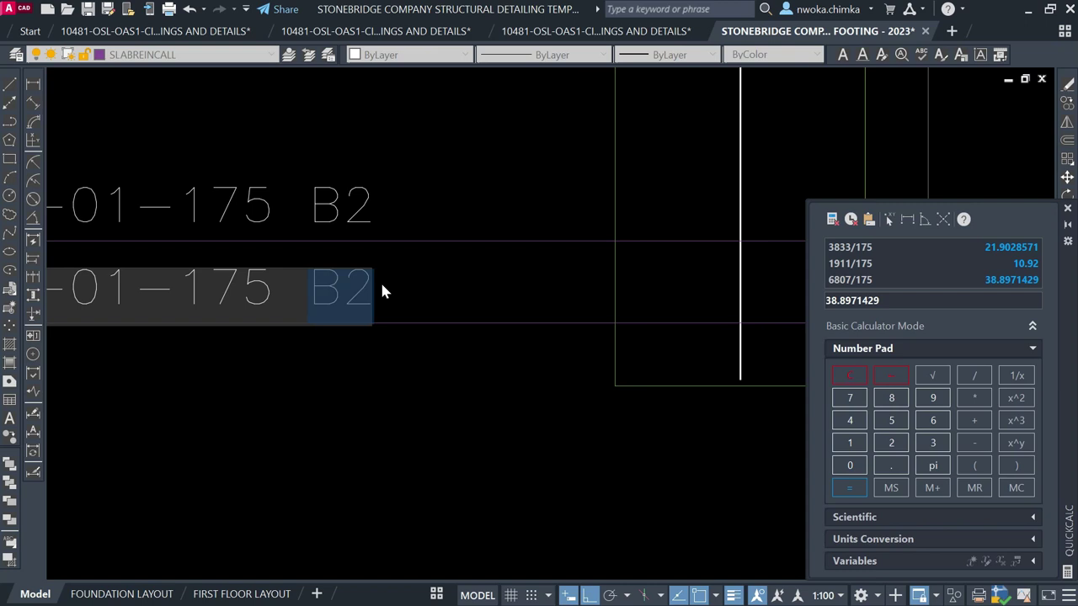
type("t1")
left_click(464, 257)
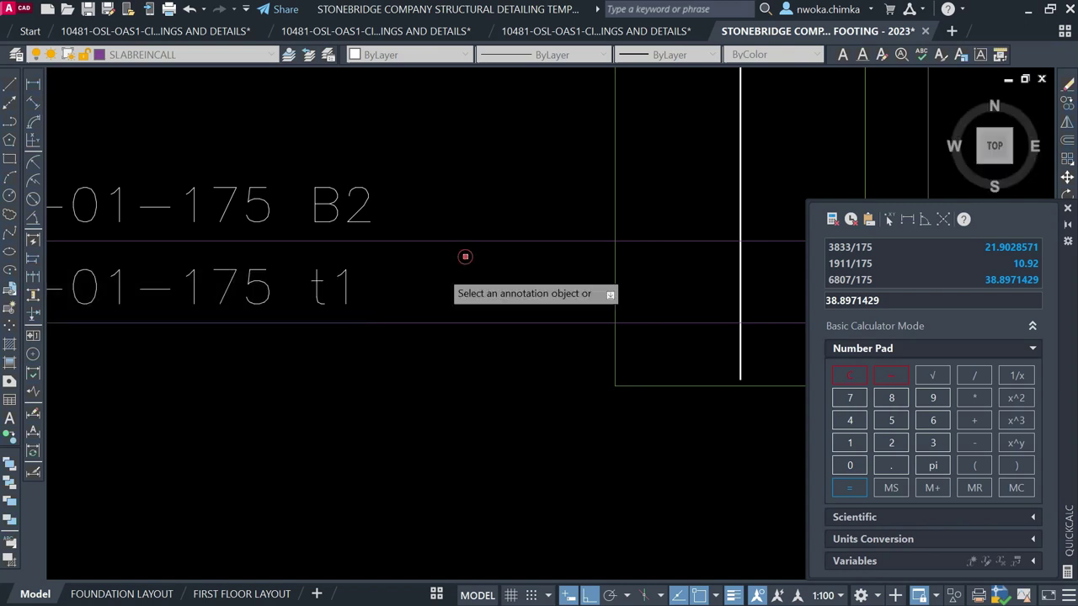
left_click(317, 282)
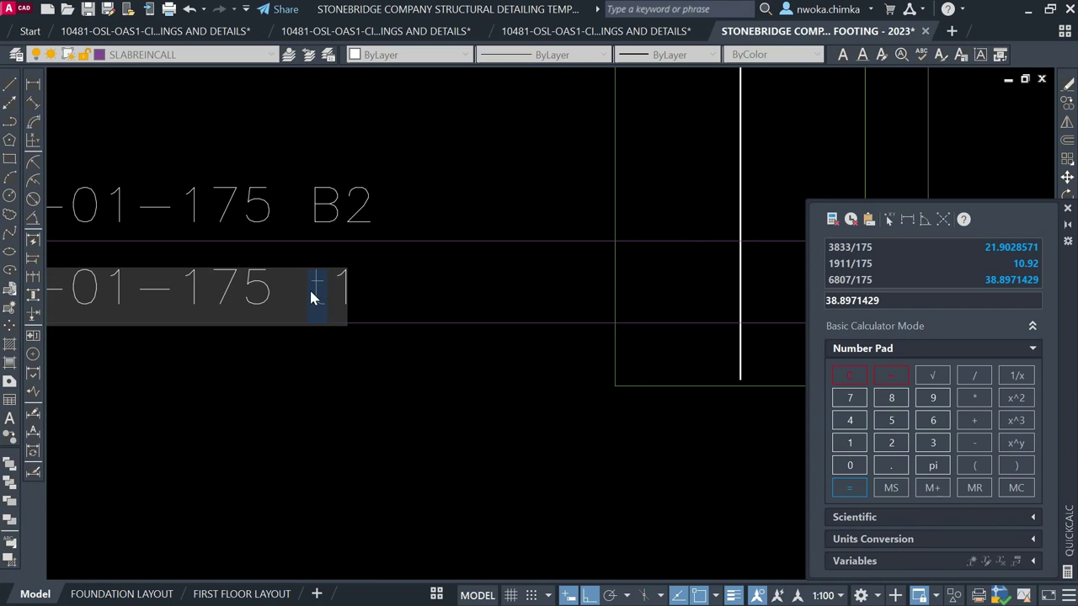
type("T")
left_click(465, 268)
Set the bar mark in the 22-bar B1 callout to 02
scroll(505, 362, "down", 5)
scroll(412, 283, "down", 2)
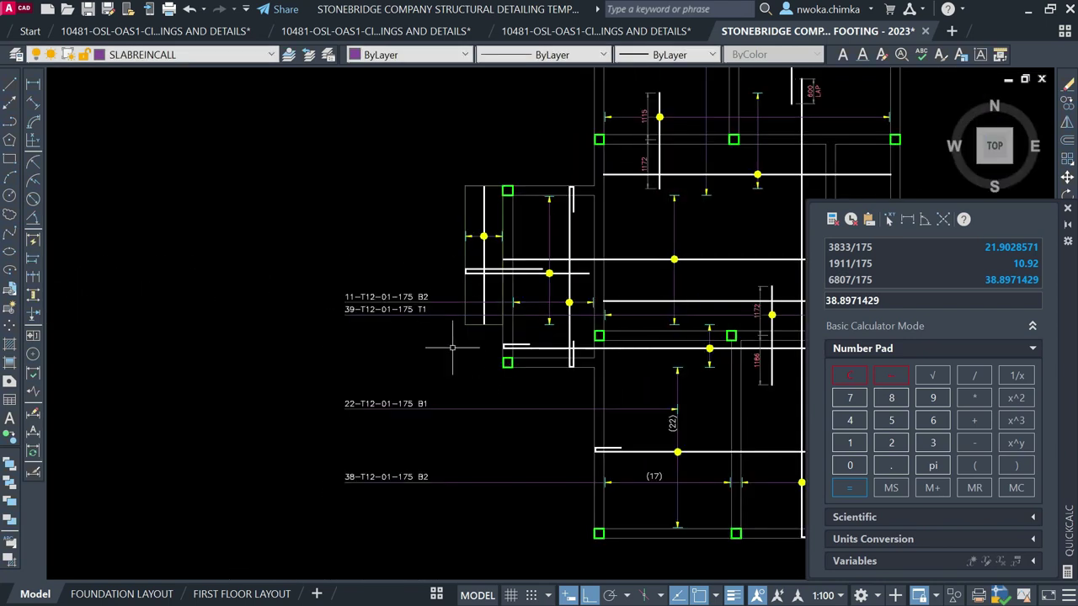
middle_click_drag(452, 337, 424, 243)
scroll(365, 351, "up", 4)
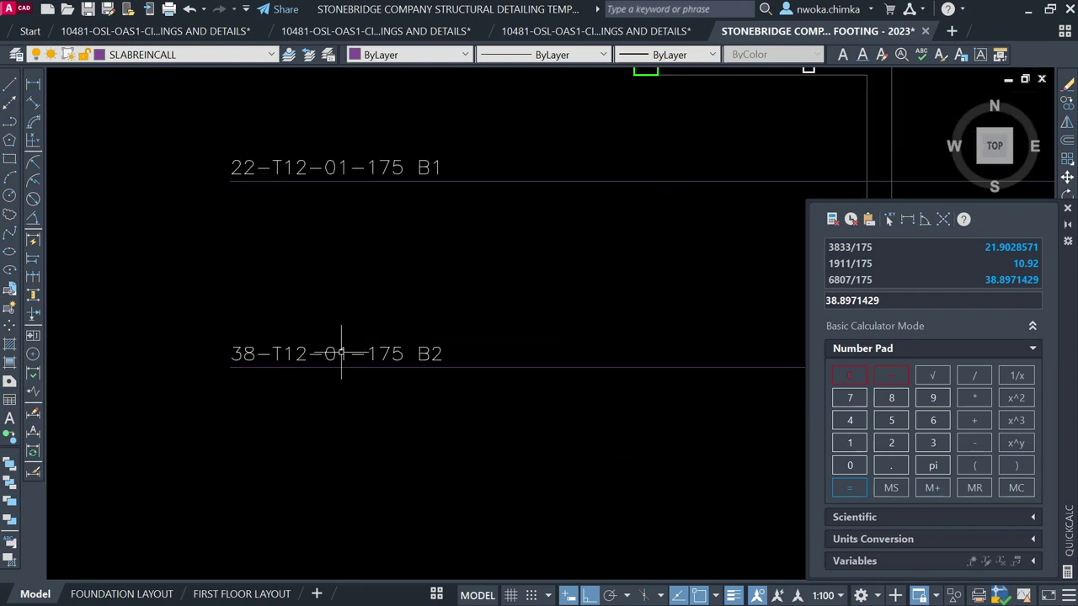
scroll(336, 272, "up", 2)
left_click(335, 260)
left_click(330, 249)
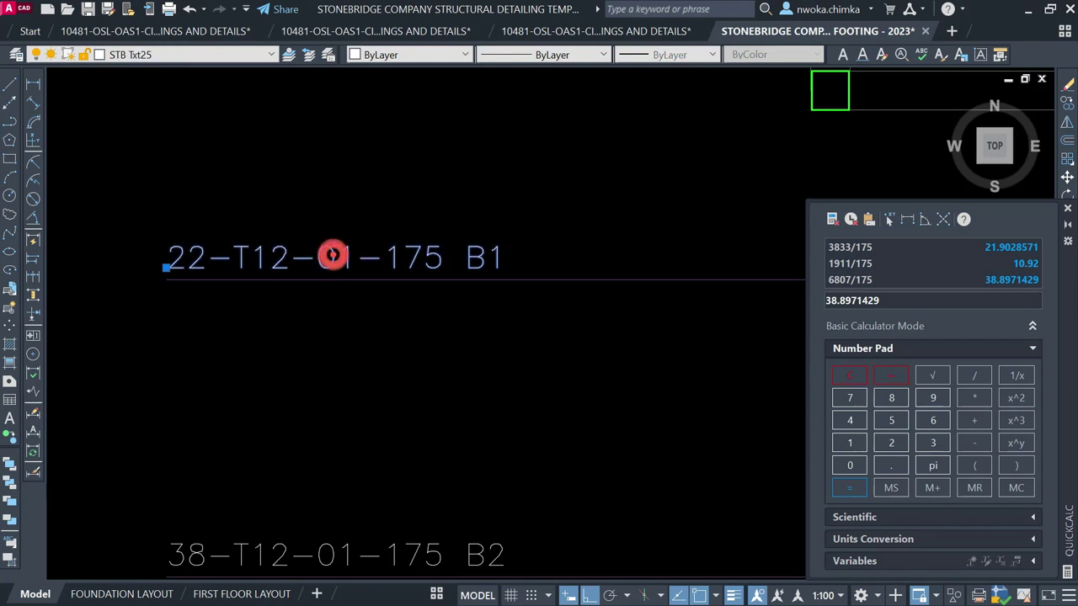
double_click(339, 254)
left_click(338, 253)
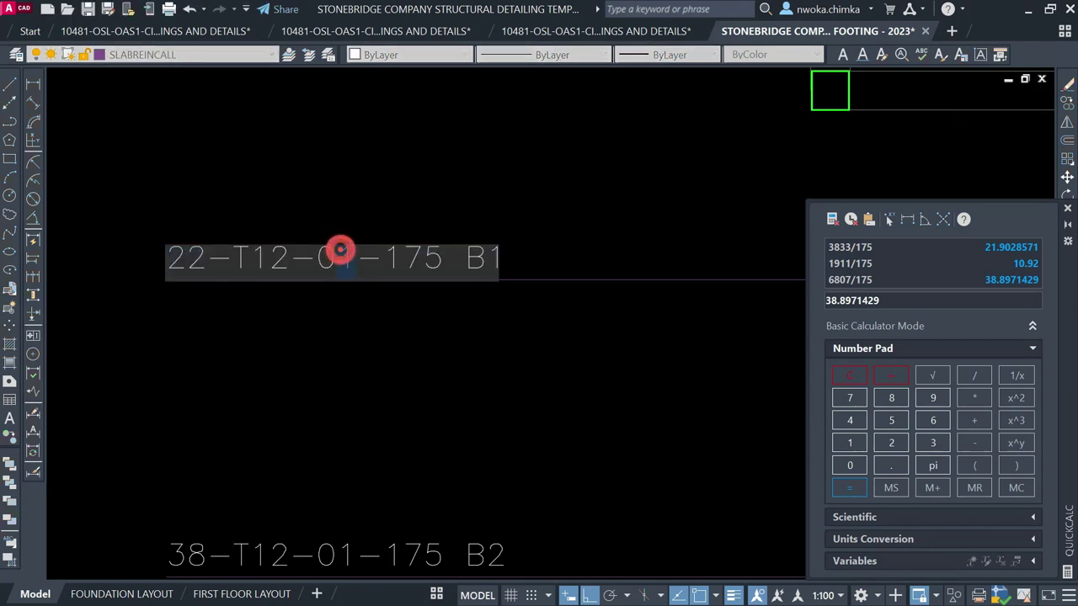
left_click(410, 192)
Set the bar mark in the 39-bar T1 callout to 03
scroll(412, 267, "down", 5)
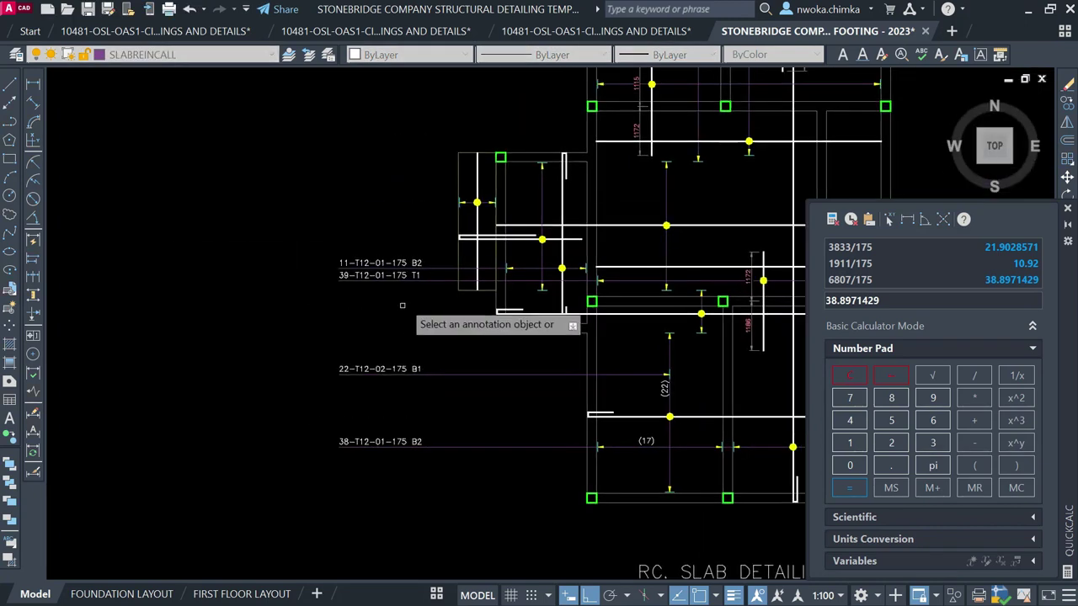
scroll(392, 278, "up", 4)
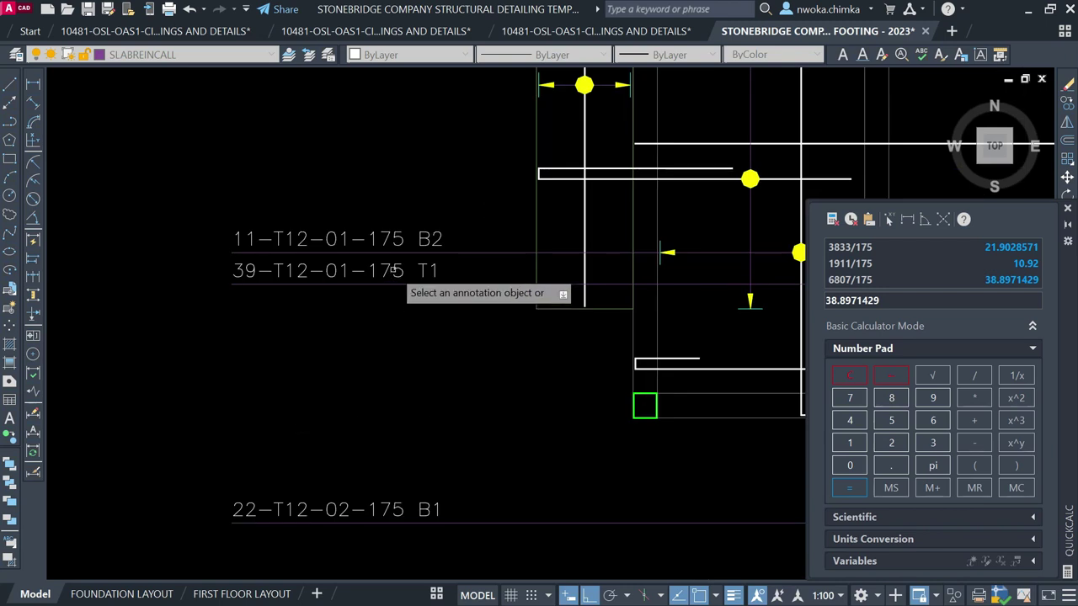
left_click(346, 268)
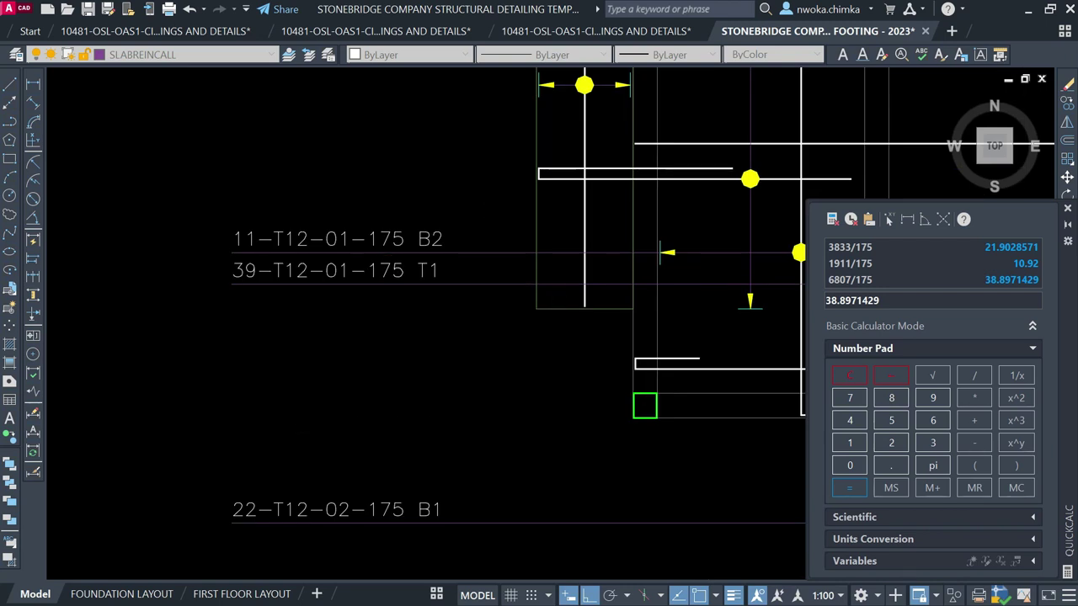
scroll(346, 266, "up", 6)
double_click(348, 257)
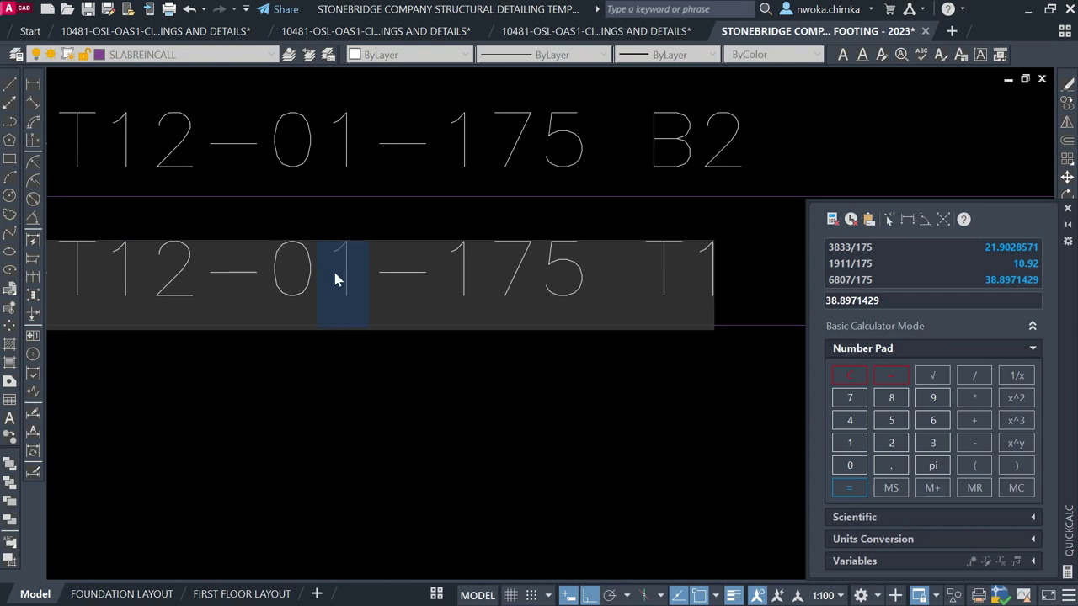
type("2")
key("BackSpace")
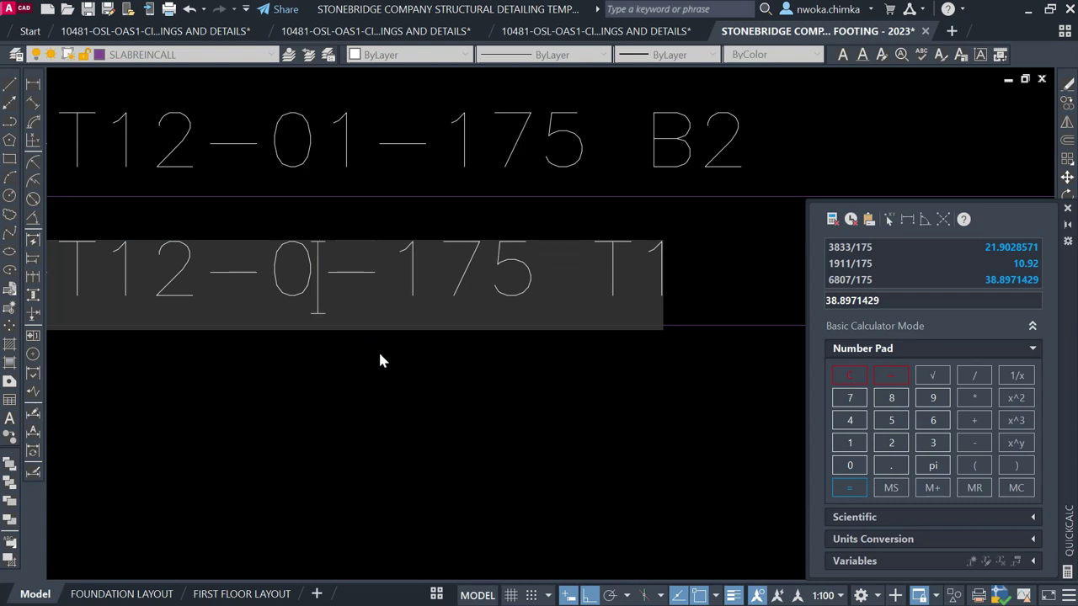
type("3")
left_click(379, 361)
scroll(374, 320, "down", 2)
Set the bar mark in the 11-bar B2 callout to 04
left_click(357, 193)
scroll(356, 202, "up", 3)
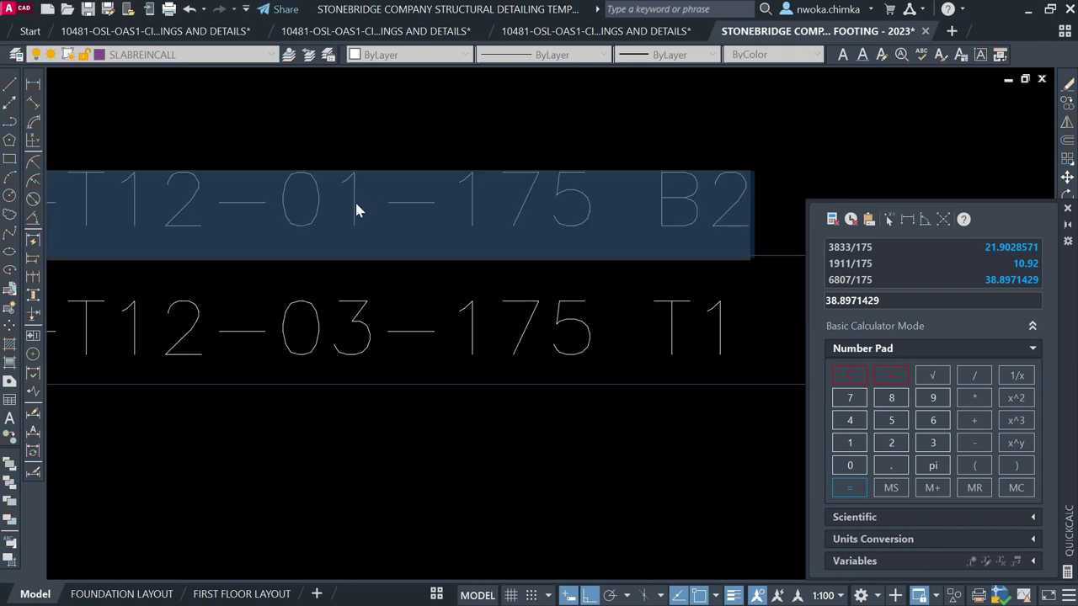
left_click(374, 186)
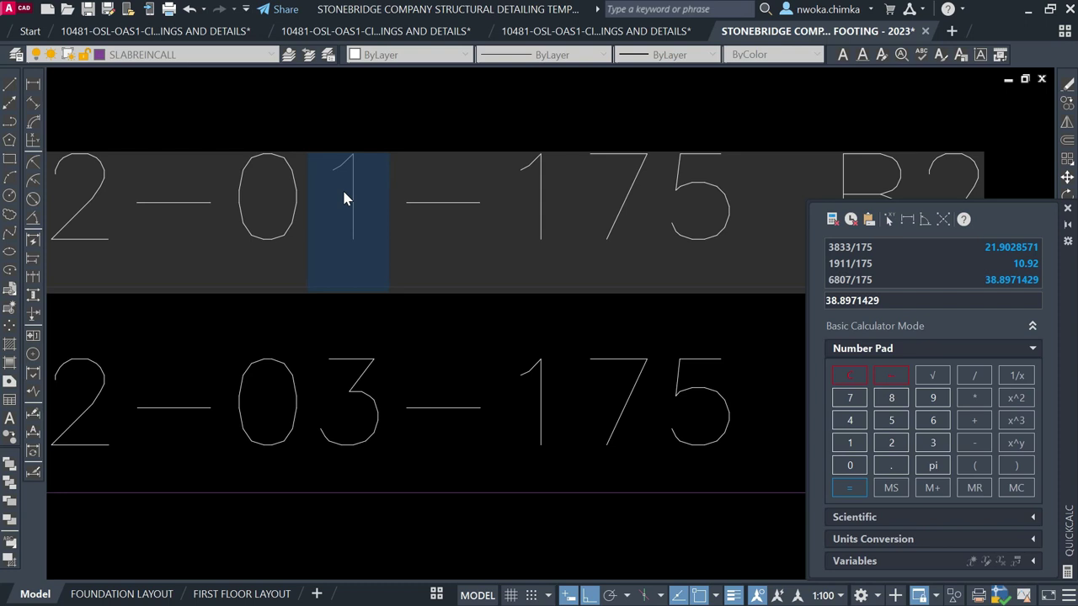
type("4")
left_click(450, 352)
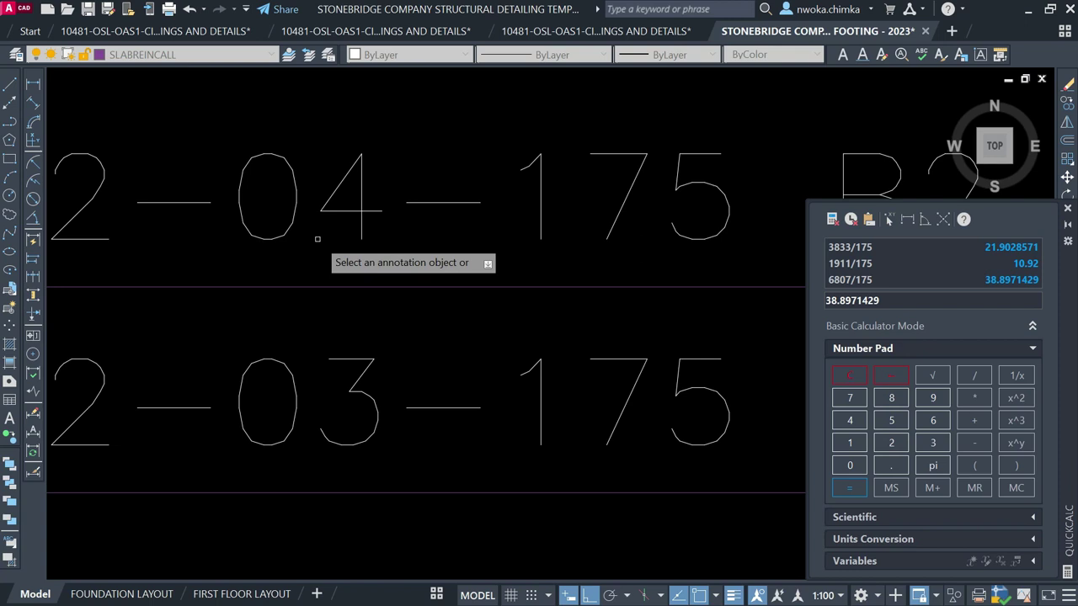
Draw a horizontal leader line about 4900 mm long from the left bay's vertical distribution range, ending level with the start of the callouts below
scroll(323, 227, "down", 4)
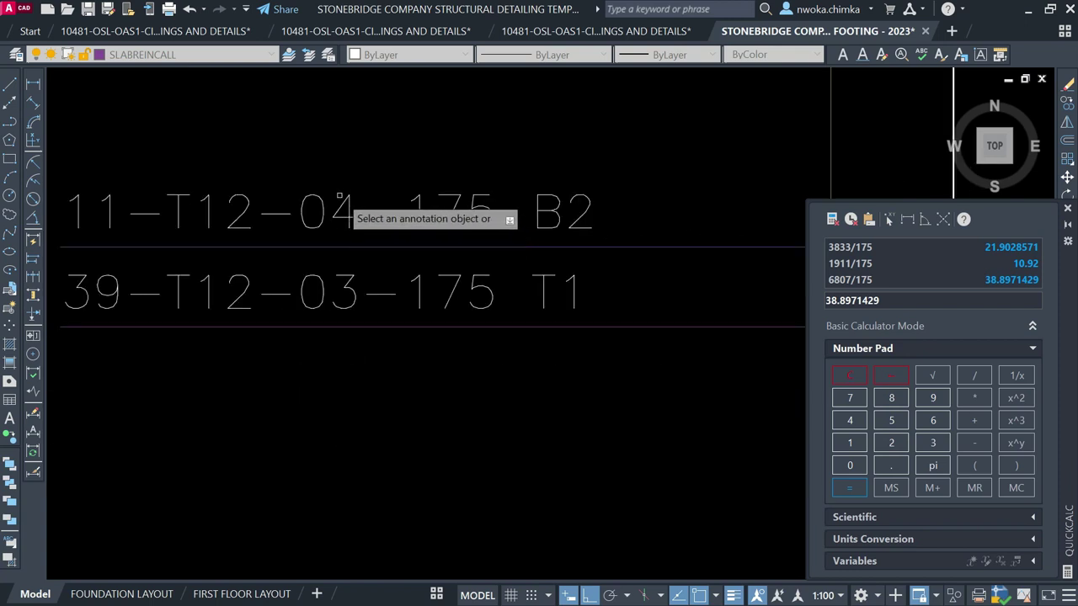
scroll(326, 204, "down", 2)
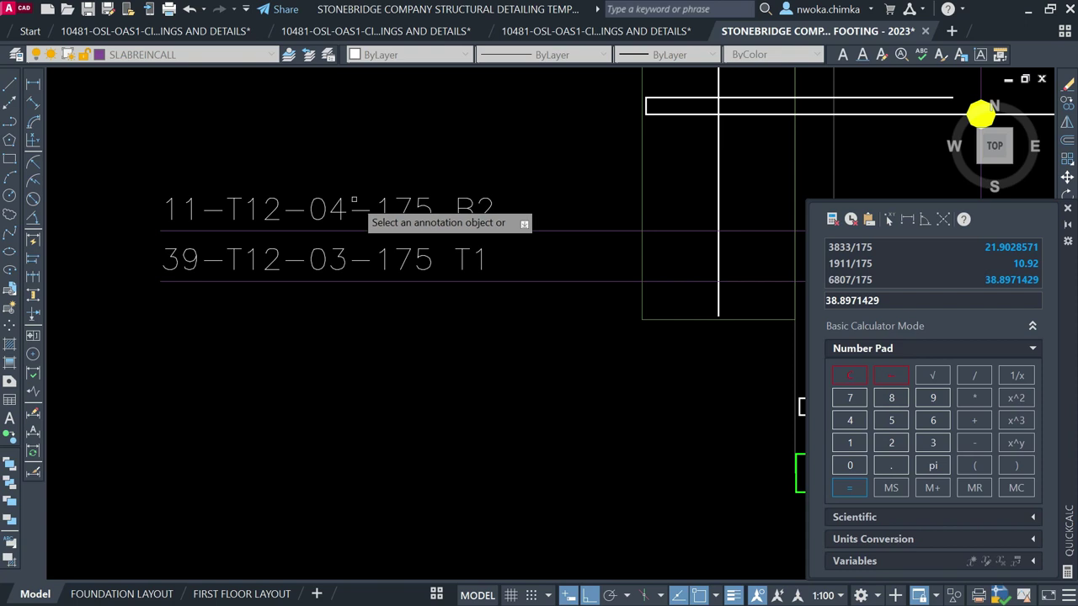
scroll(313, 281, "down", 1)
scroll(335, 300, "down", 2)
middle_click_drag(481, 288, 467, 294)
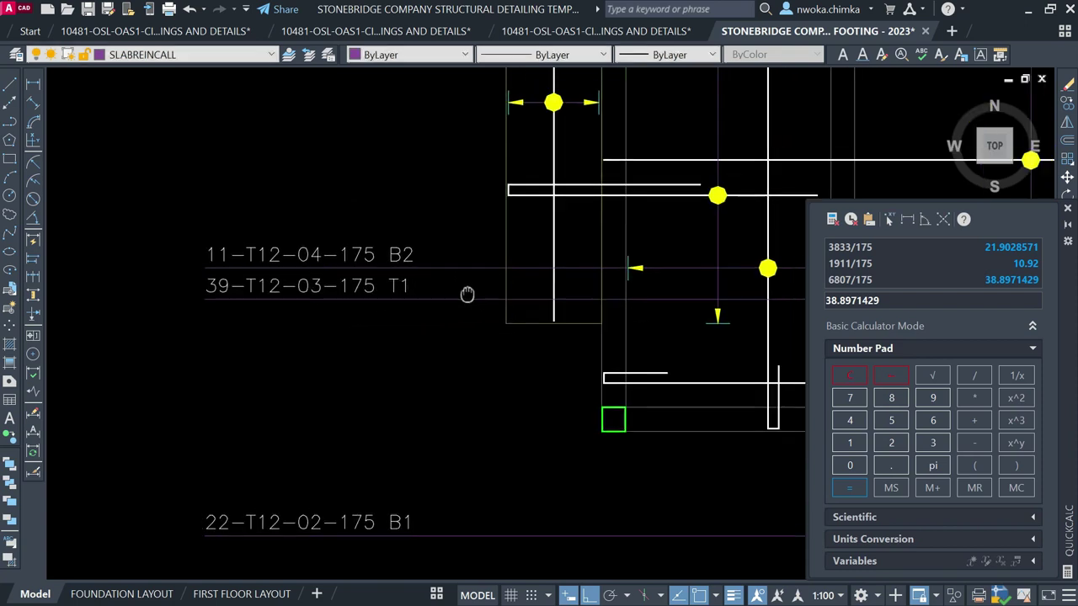
scroll(467, 294, "down", 2)
scroll(529, 289, "up", 1)
scroll(454, 303, "down", 1)
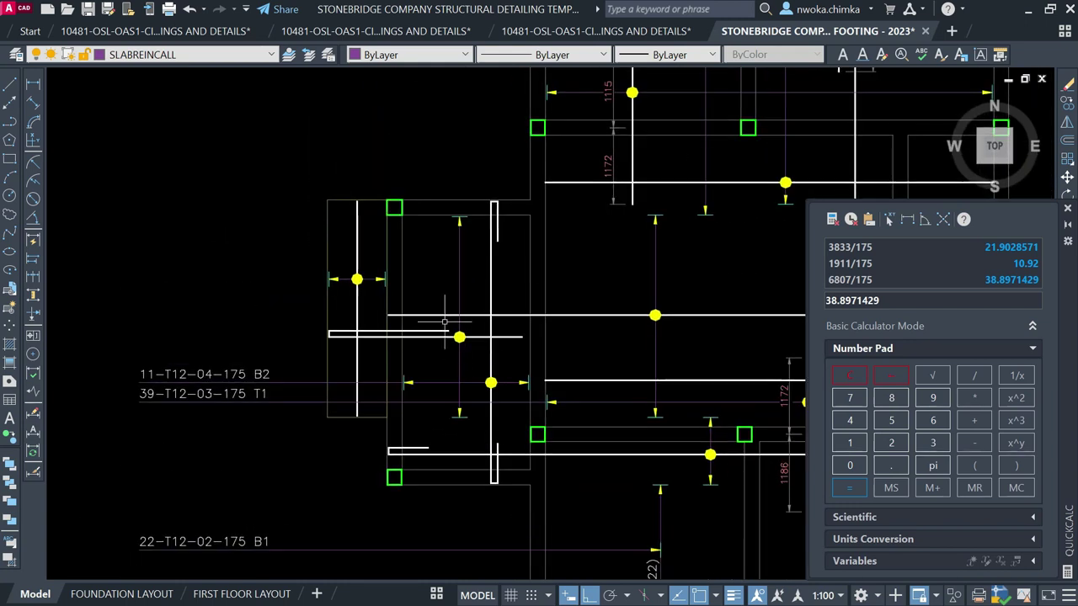
middle_click_drag(404, 292, 428, 285)
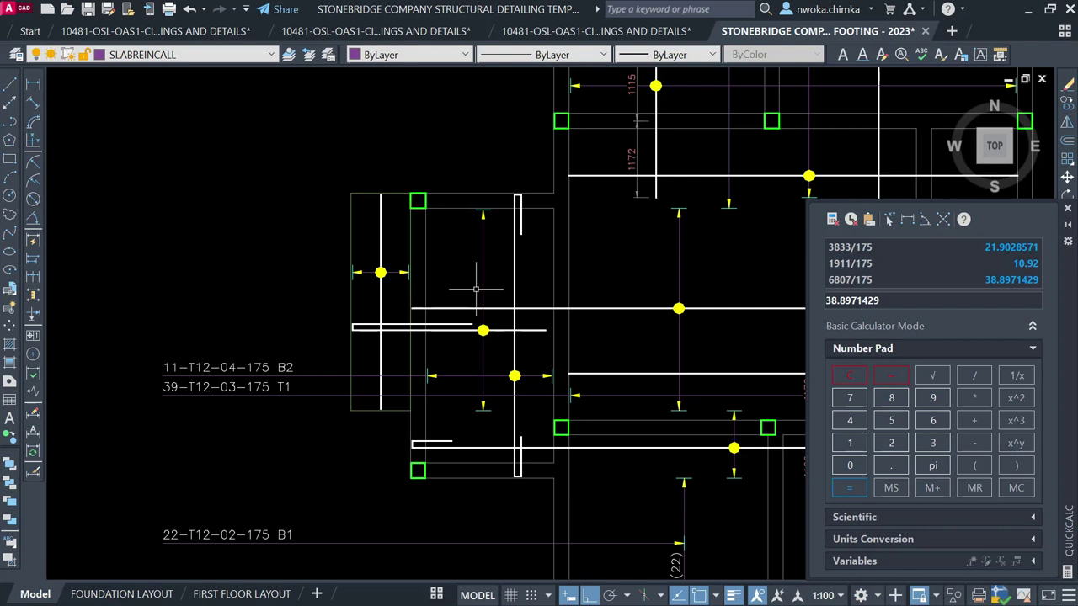
scroll(487, 278, "up", 2)
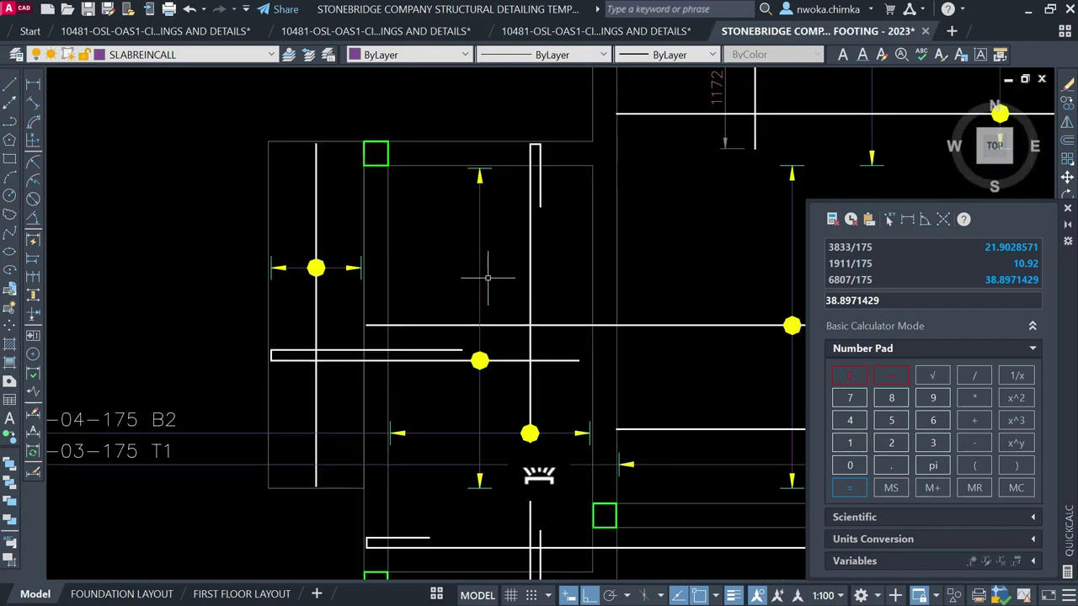
type("l")
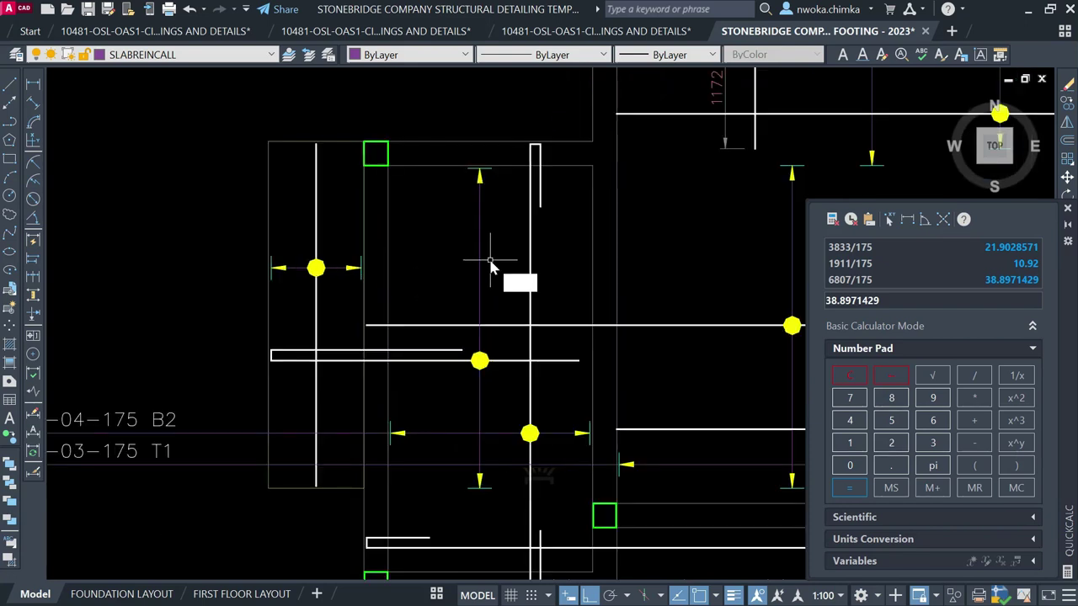
key("Return")
middle_click_drag(486, 232, 509, 227)
left_click(503, 217)
scroll(578, 228, "down", 4)
scroll(452, 229, "up", 5)
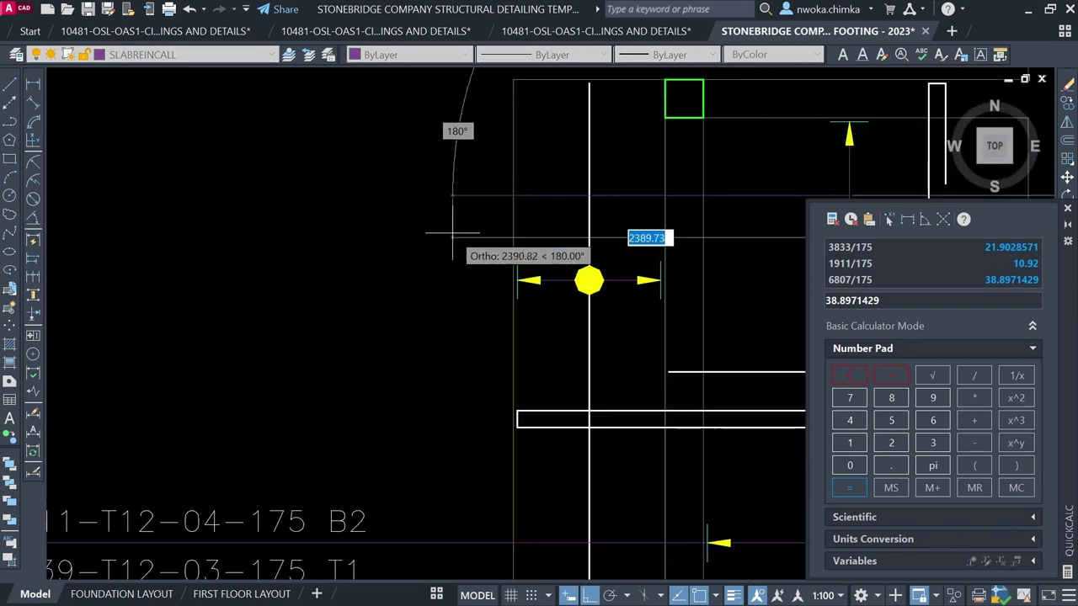
scroll(383, 248, "down", 2)
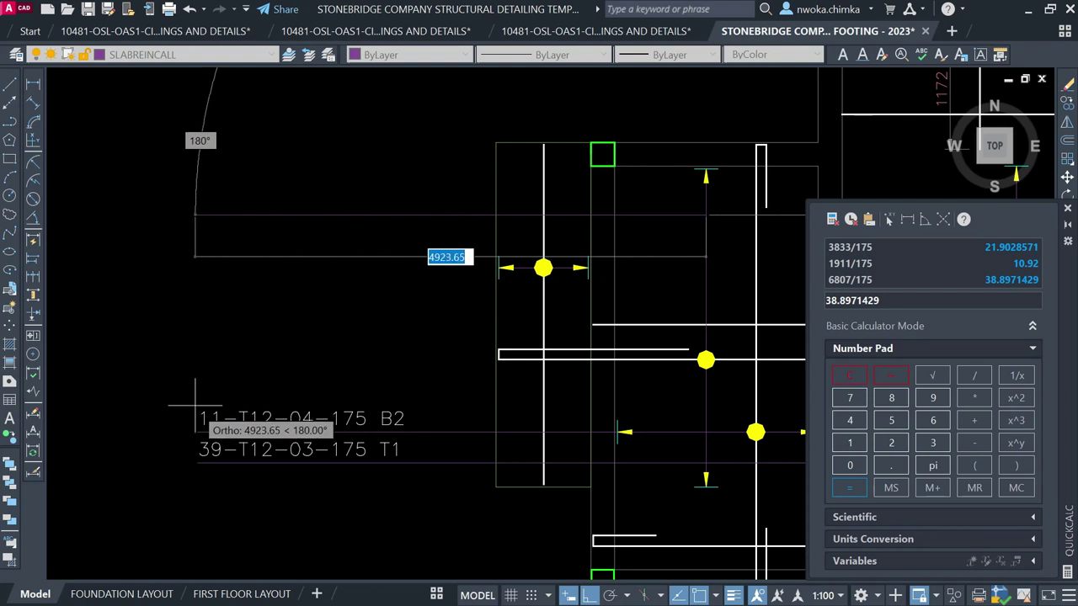
key("Escape")
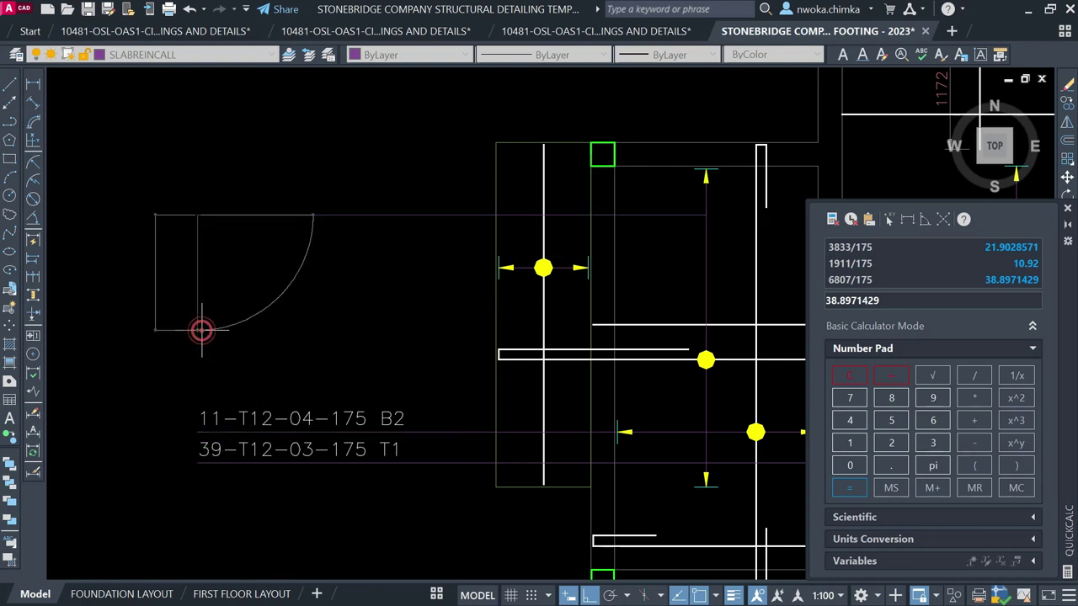
Draw a horizontal leader line about 2870 mm long from the narrow outer strip's distribution range, ending in line with the leader above
scroll(316, 253, "down", 2)
key("space")
scroll(425, 257, "up", 7)
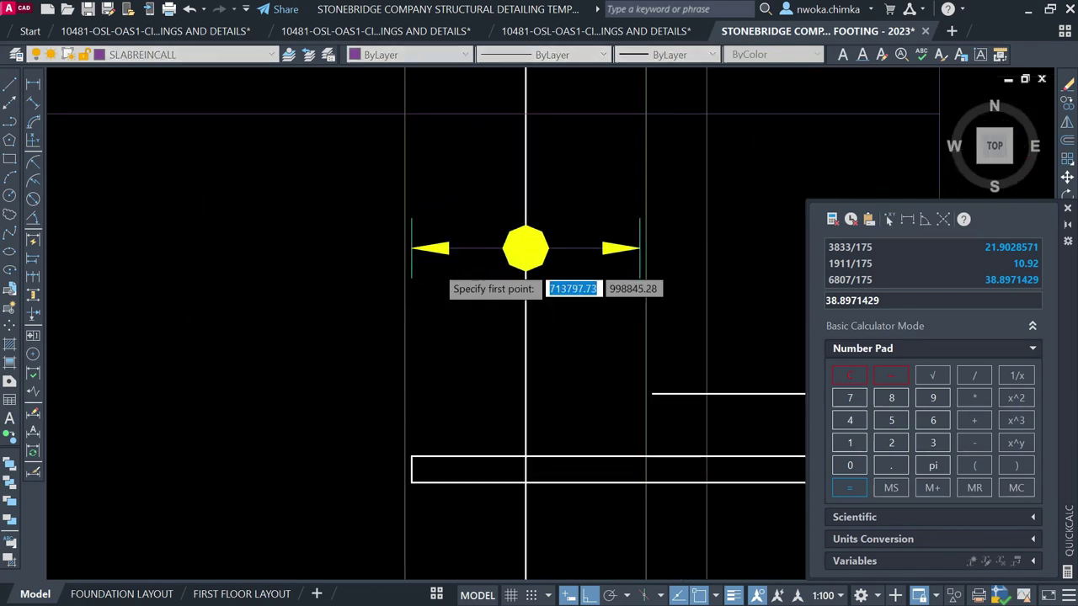
left_click(397, 236)
scroll(505, 244, "down", 5)
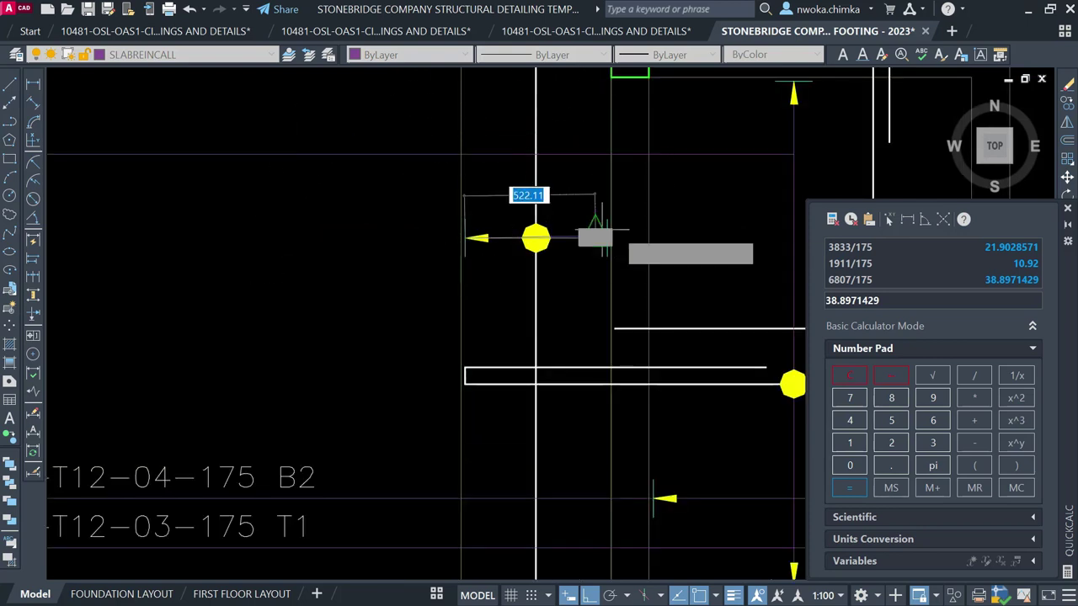
scroll(472, 244, "down", 1)
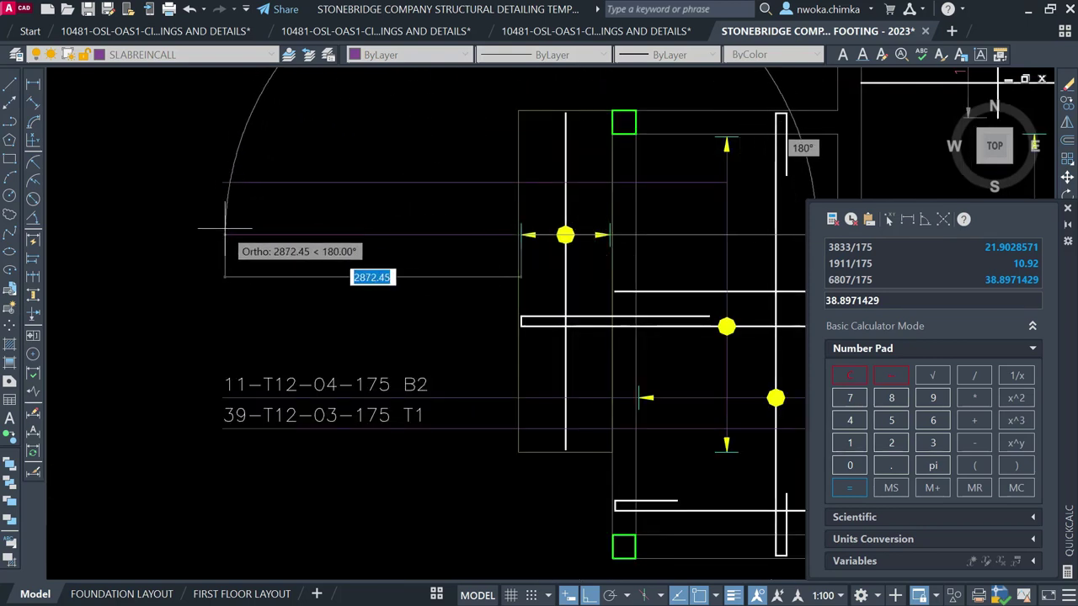
key("Escape")
scroll(472, 202, "down", 5)
scroll(492, 205, "down", 8)
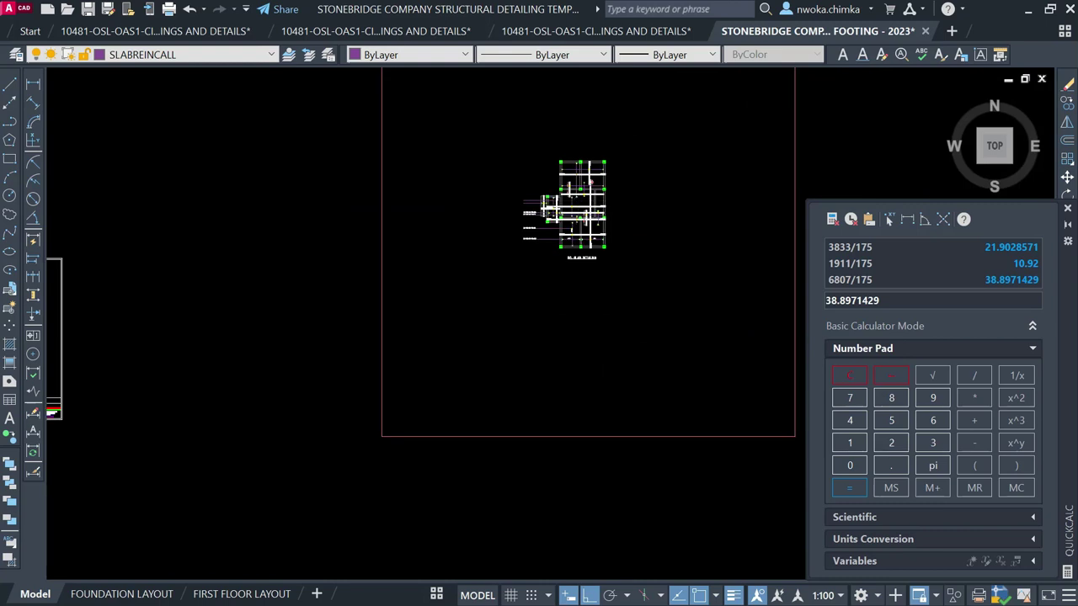
scroll(588, 187, "up", 2)
scroll(587, 187, "up", 2)
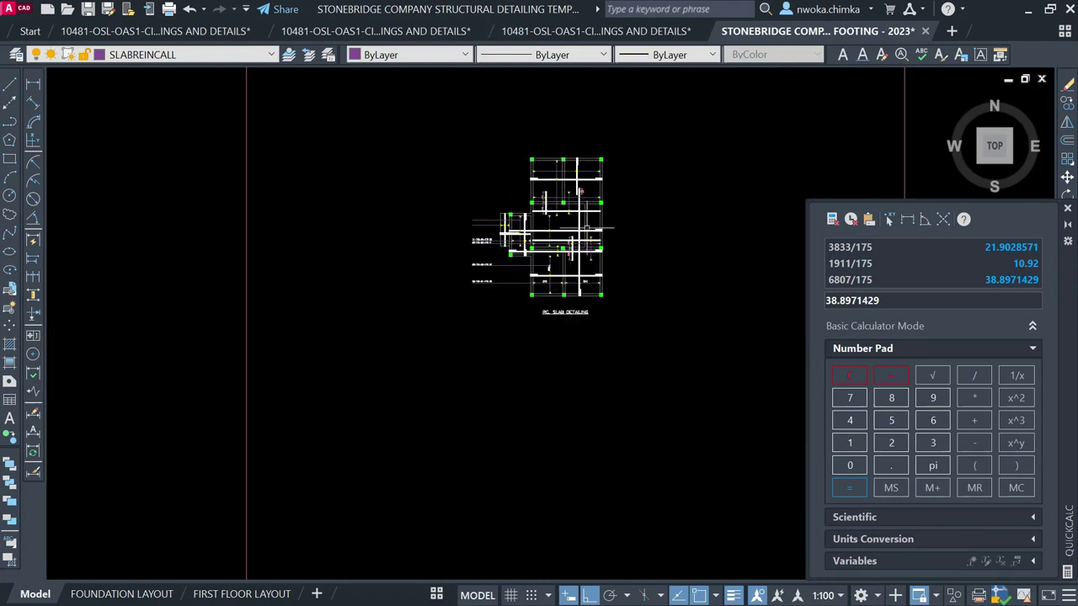
scroll(501, 230, "up", 2)
scroll(645, 210, "down", 7)
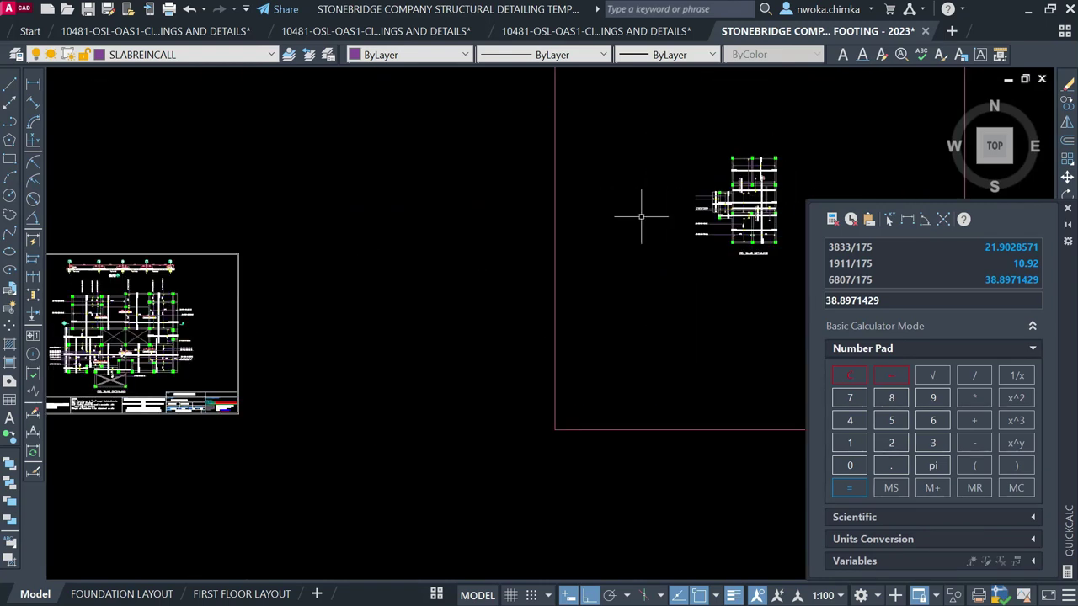
Examine the slab reinforcement callouts and bar counts on the sample project sheets, then return to the R.C. slab detailing
scroll(527, 272, "down", 6)
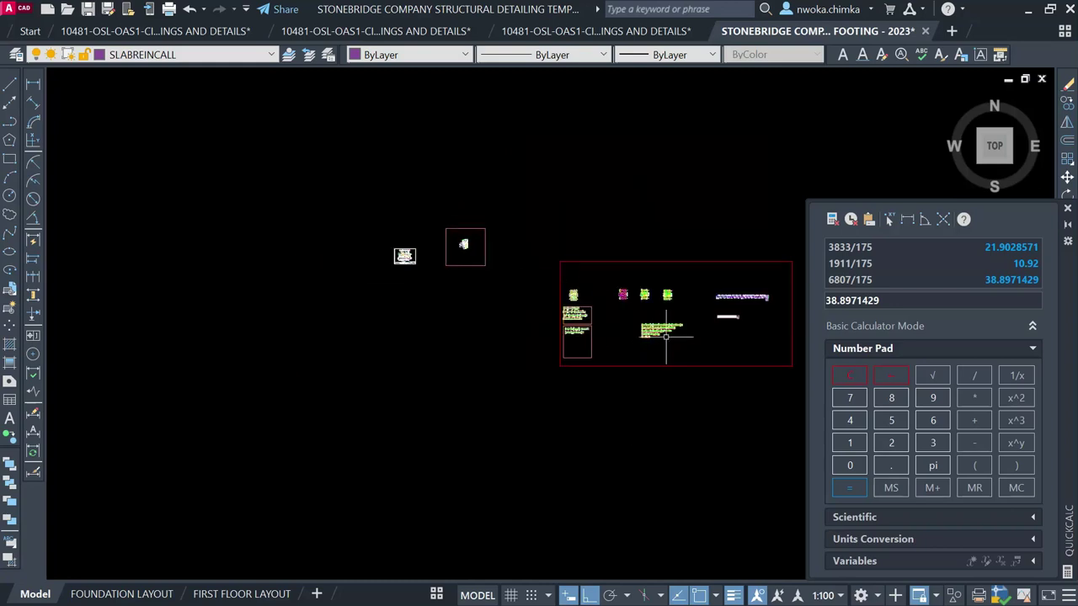
scroll(503, 315, "down", 2)
middle_click_drag(524, 469, 486, 228)
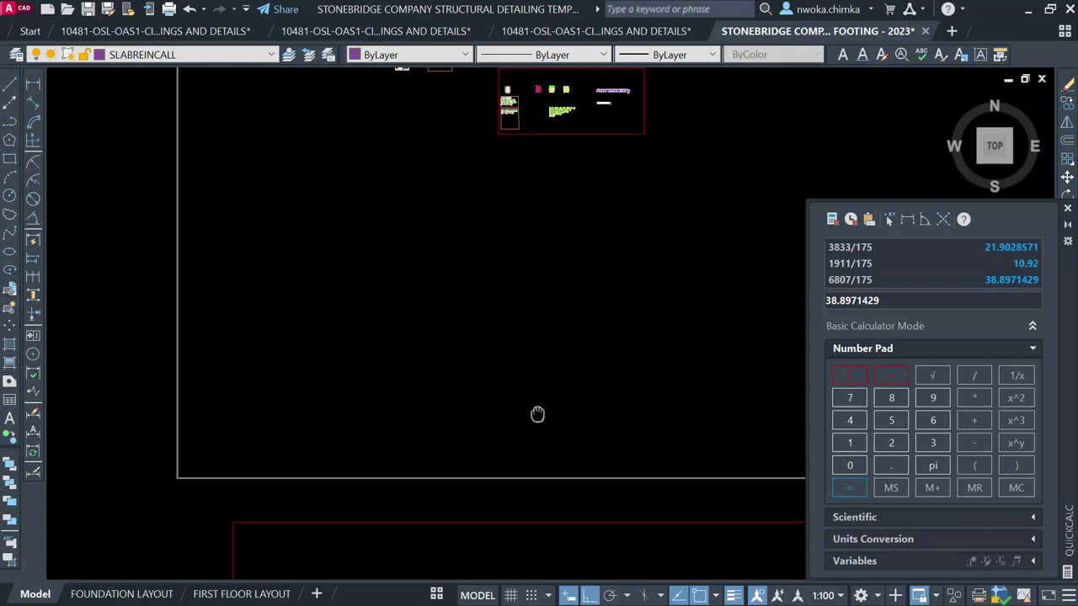
scroll(537, 414, "down", 4)
scroll(399, 401, "up", 3)
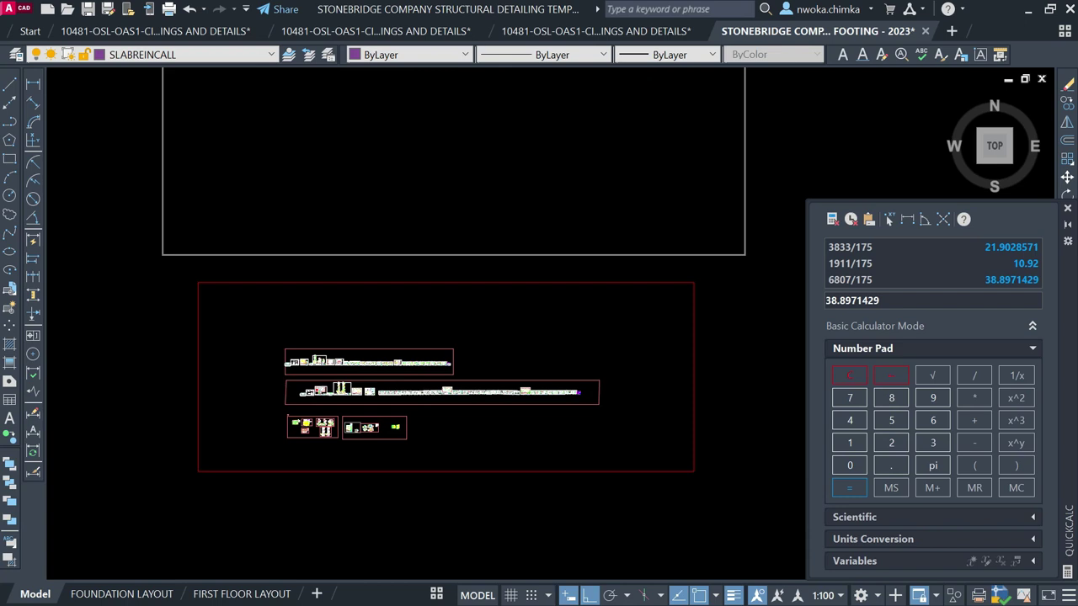
scroll(394, 397, "up", 2)
scroll(236, 370, "up", 3)
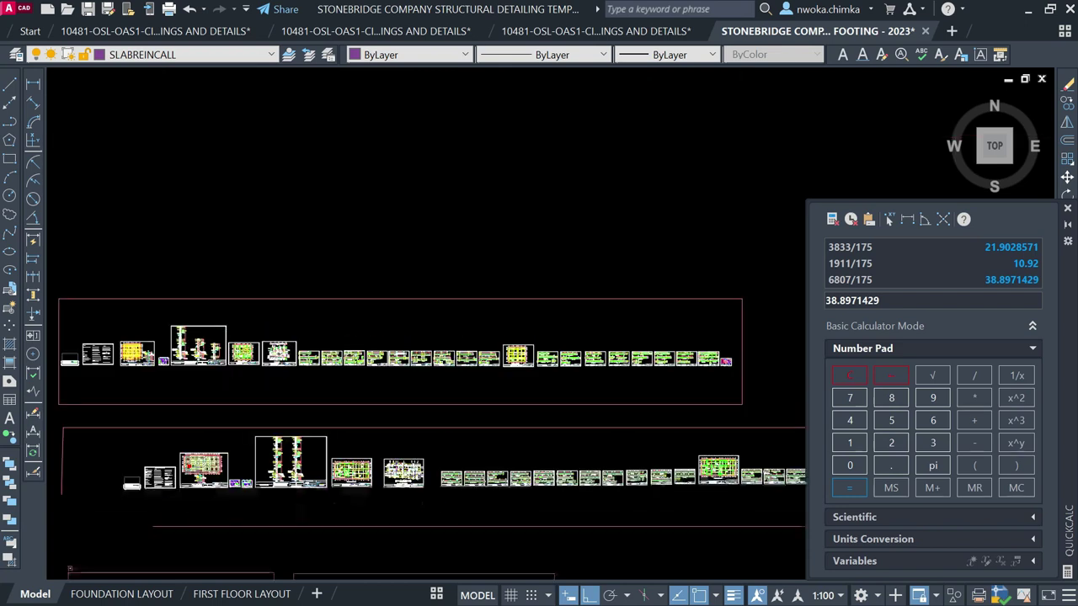
scroll(236, 362, "up", 2)
scroll(235, 362, "up", 5)
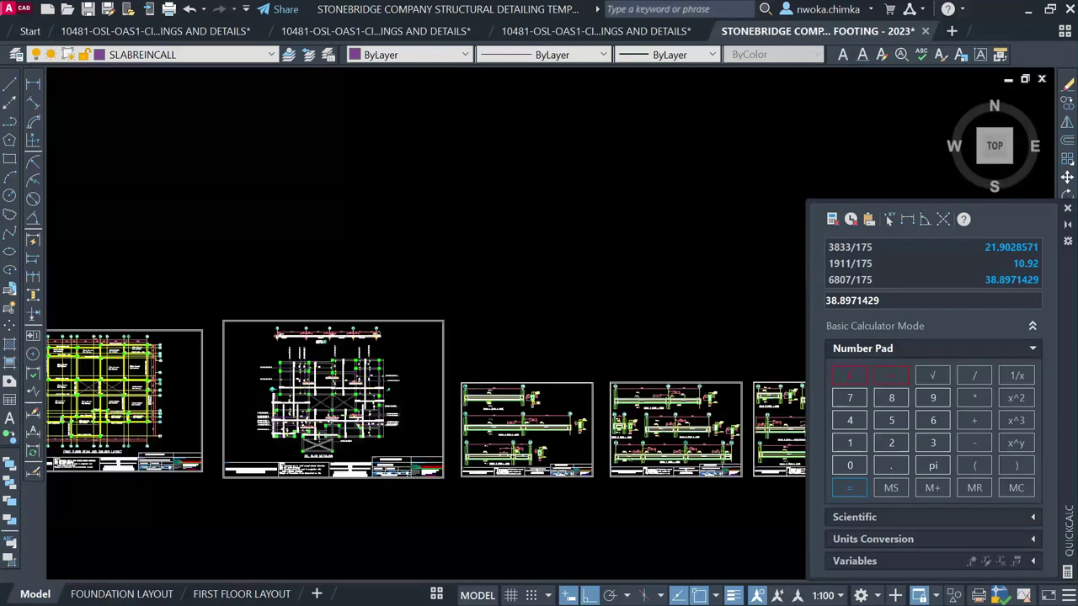
scroll(129, 296, "up", 4)
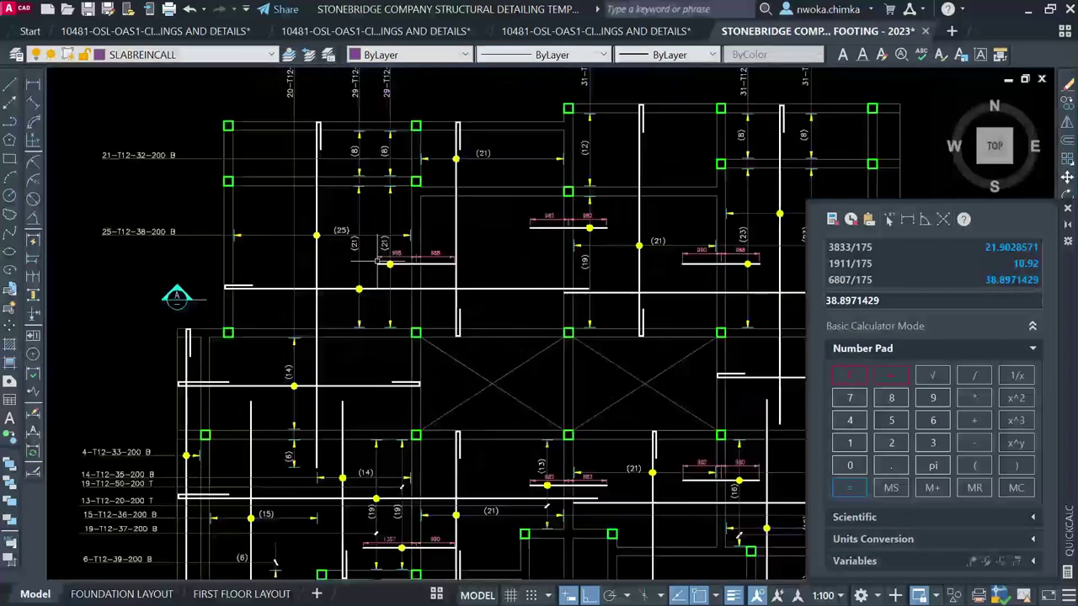
scroll(452, 353, "down", 8)
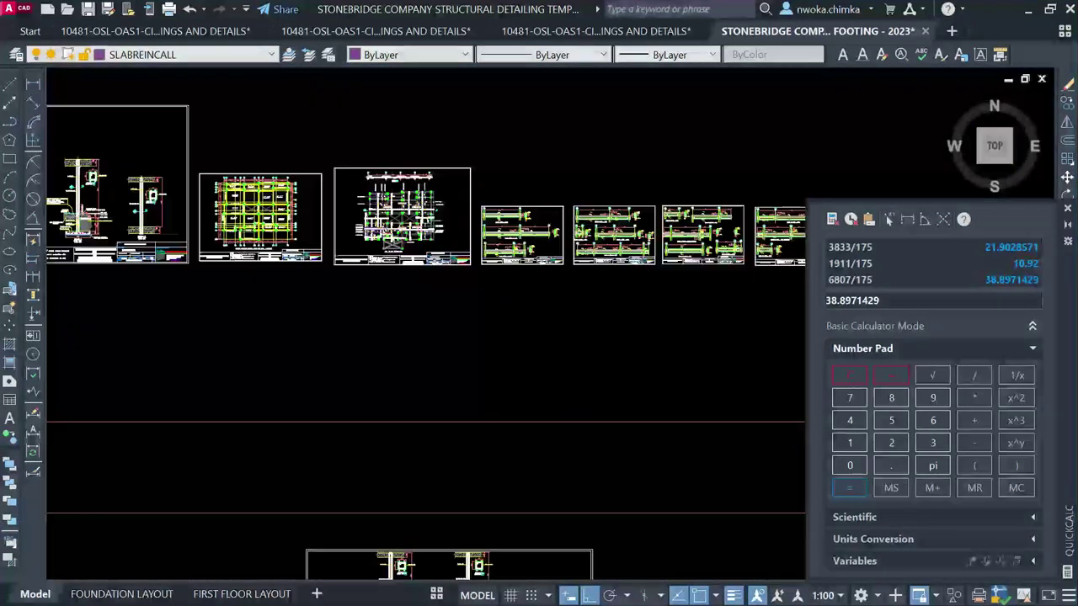
scroll(695, 510, "up", 8)
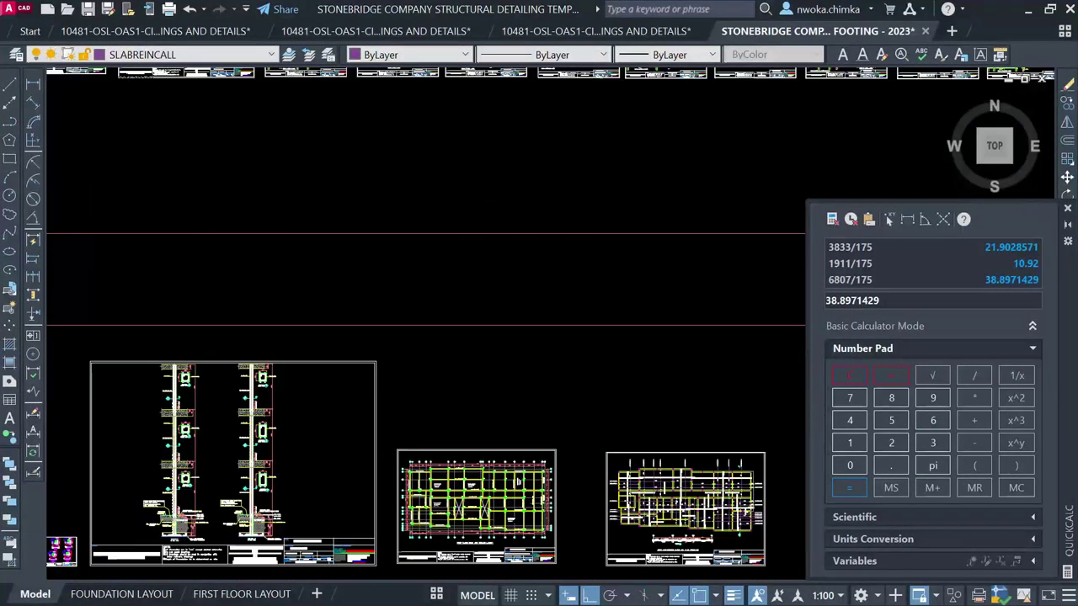
scroll(387, 417, "down", 6)
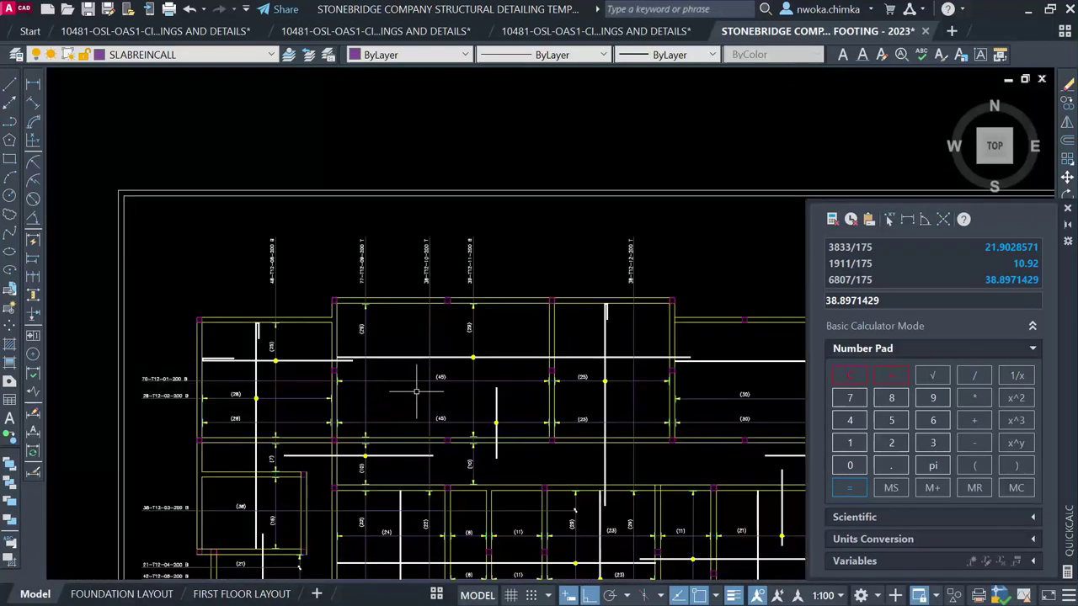
mouse_move(395, 240)
middle_mouse_down()
mouse_move(513, 414)
mouse_move(500, 312)
mouse_move(594, 533)
middle_mouse_up()
scroll(589, 505, "up", 5)
scroll(616, 293, "down", 5)
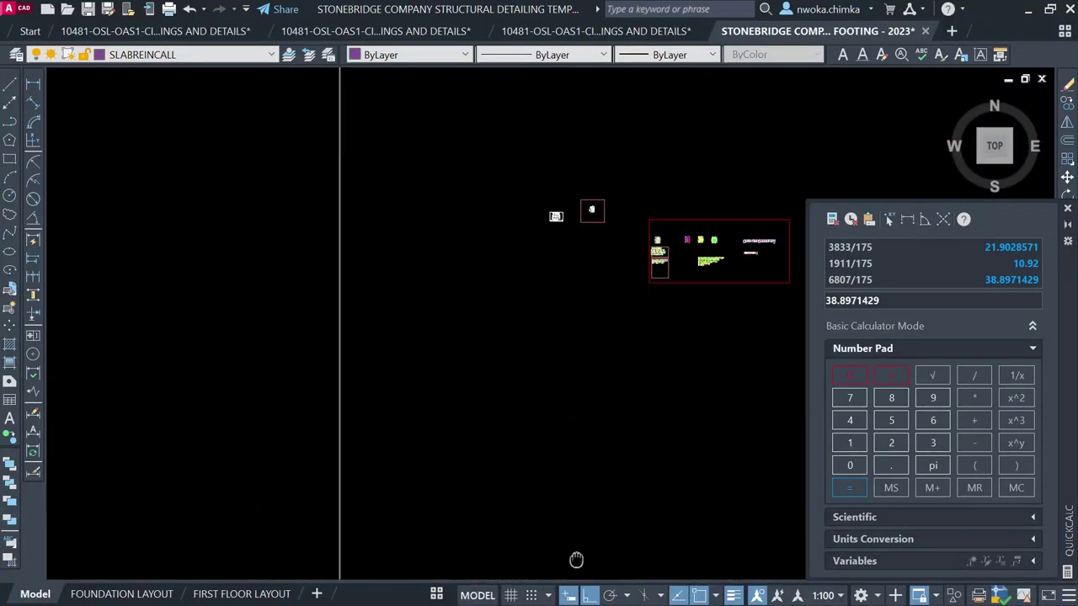
scroll(648, 228, "up", 8)
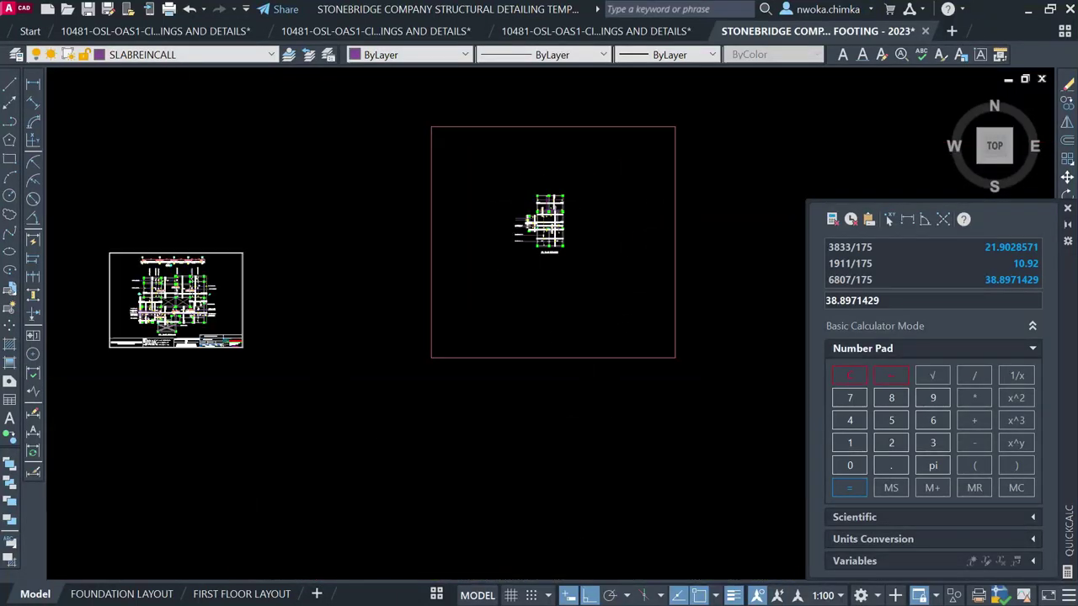
scroll(633, 281, "up", 4)
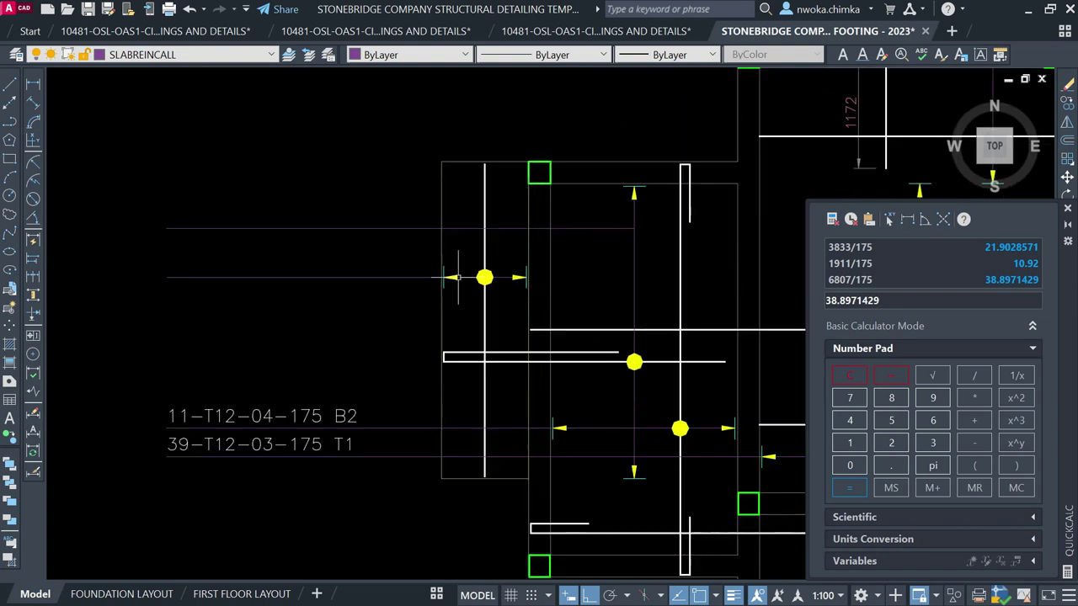
Measure the width of the narrow outer strip's horizontal distribution range with a linear dimension, without placing it
left_click(277, 415)
key("Escape")
left_click(30, 87)
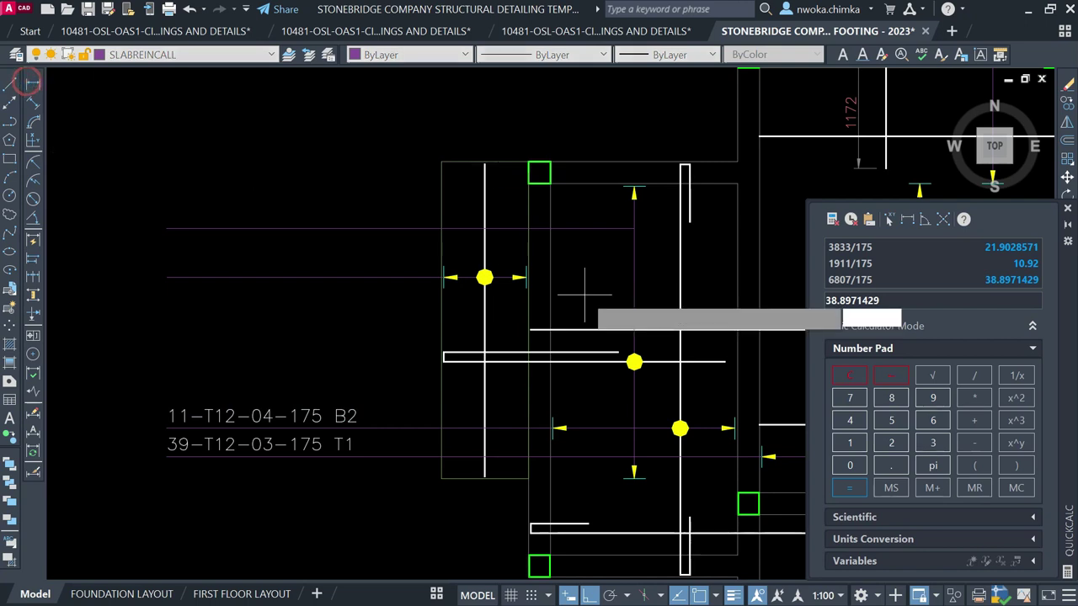
scroll(478, 294, "up", 5)
left_click(393, 267)
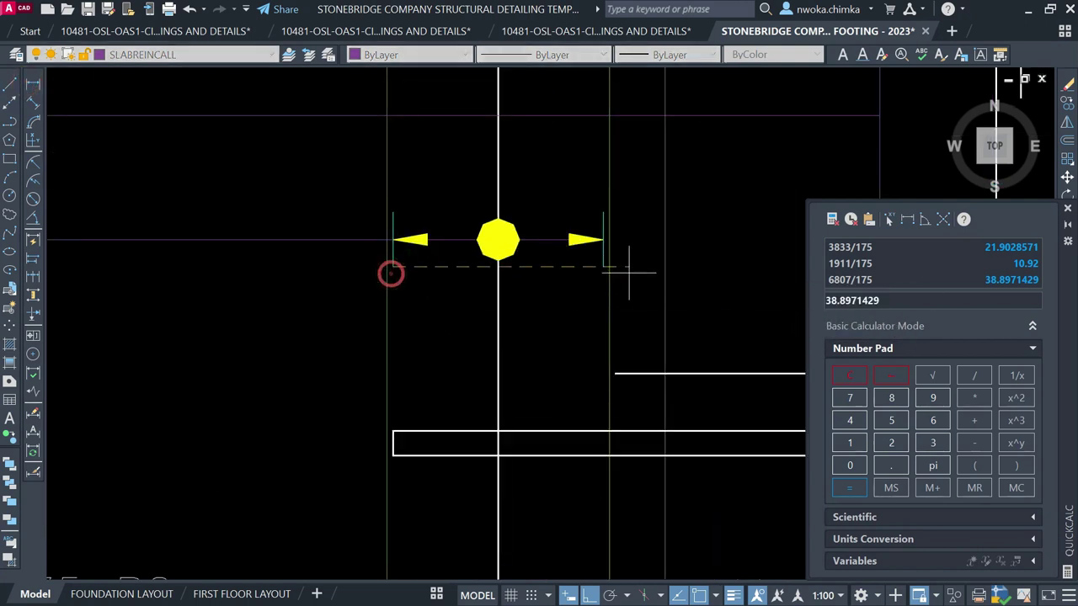
left_click(603, 267)
scroll(539, 301, "down", 2)
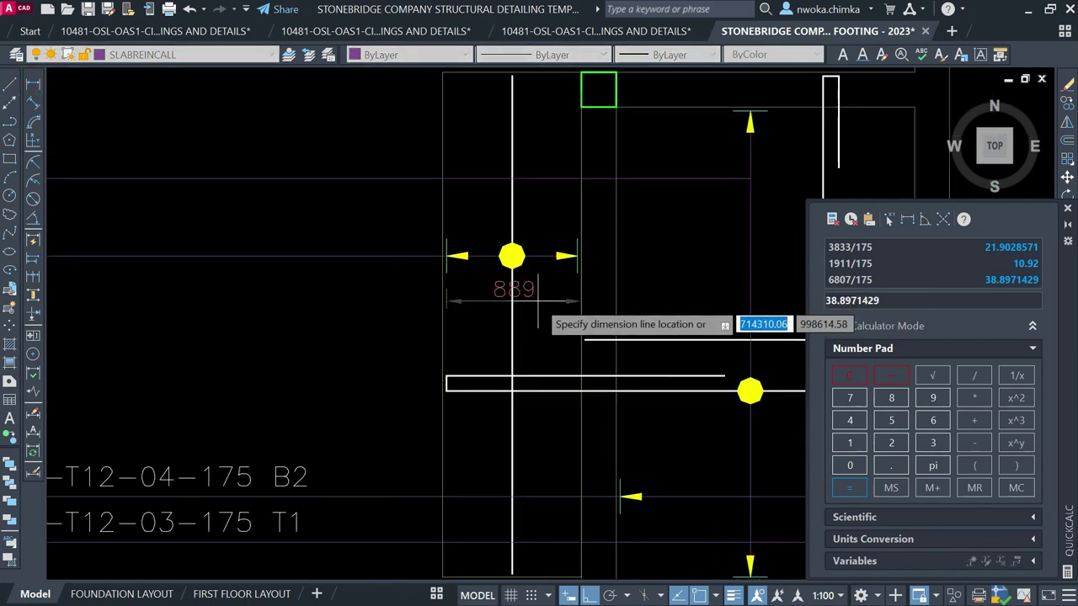
scroll(538, 301, "up", 4)
key("Escape")
Calculate 889/200 to get a bar count for the narrow outer strip
double_click(891, 401)
left_click(973, 379)
left_click(882, 446)
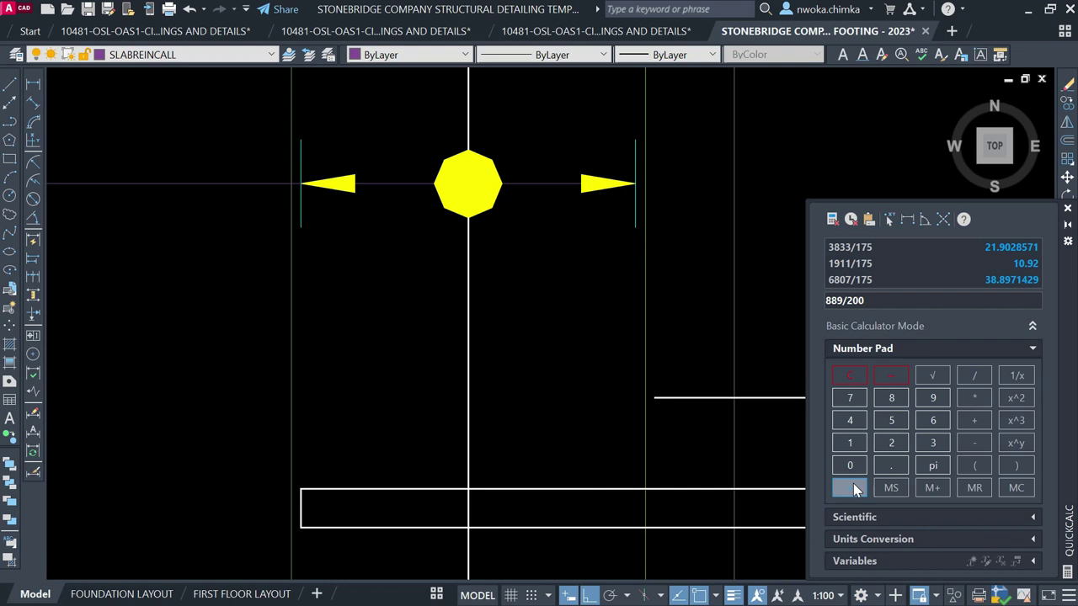
left_click(851, 486)
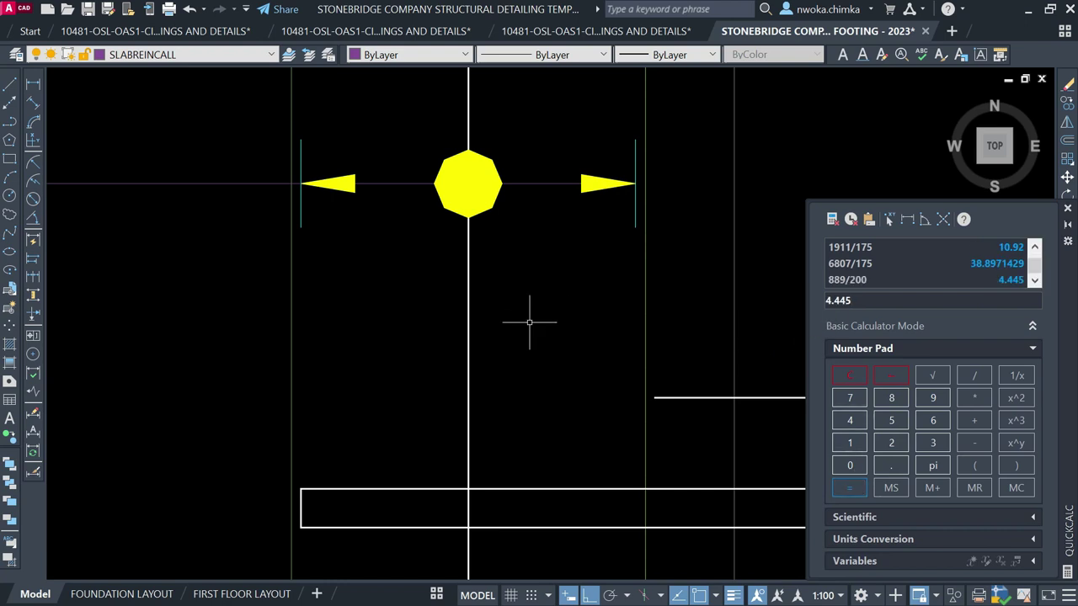
Copy the 11-T12-04-175 B2 callout from its leader's start to the start of the narrow outer strip's leader
scroll(529, 321, "down", 6)
middle_click_drag(475, 325, 468, 310)
scroll(425, 324, "up", 2)
left_click(428, 315)
left_click(416, 319)
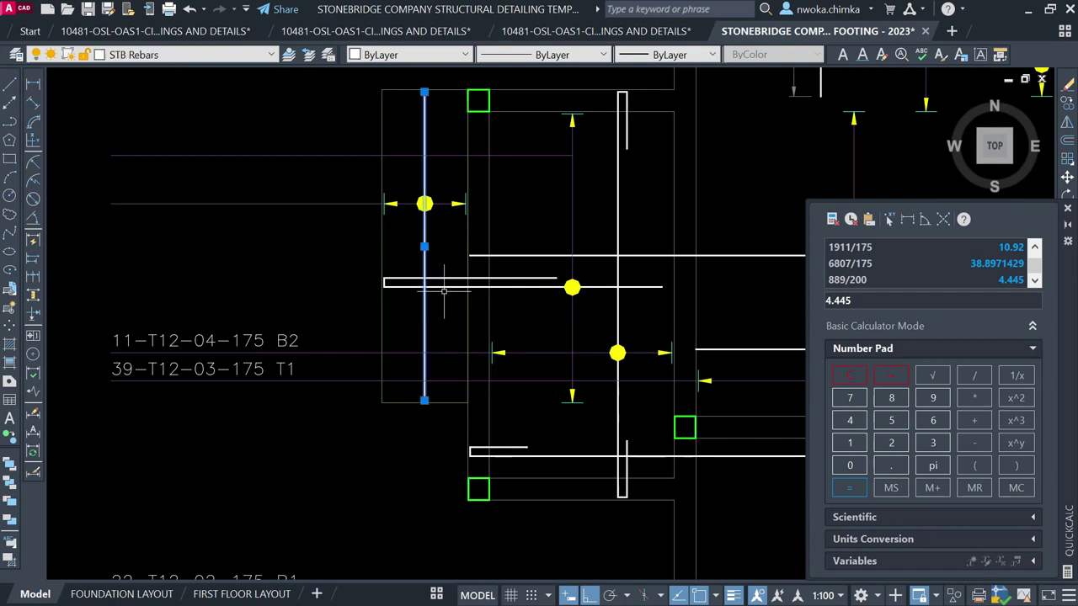
middle_click_drag(398, 305, 429, 303)
key("Escape")
left_click(329, 340)
type("co")
key("Return")
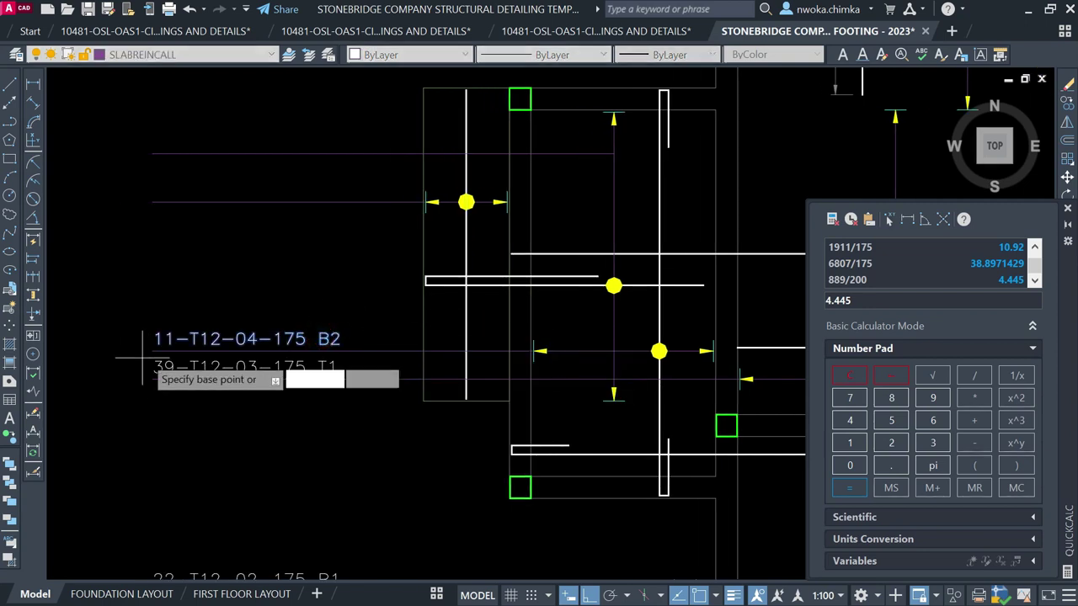
left_click(152, 351)
left_click(152, 202)
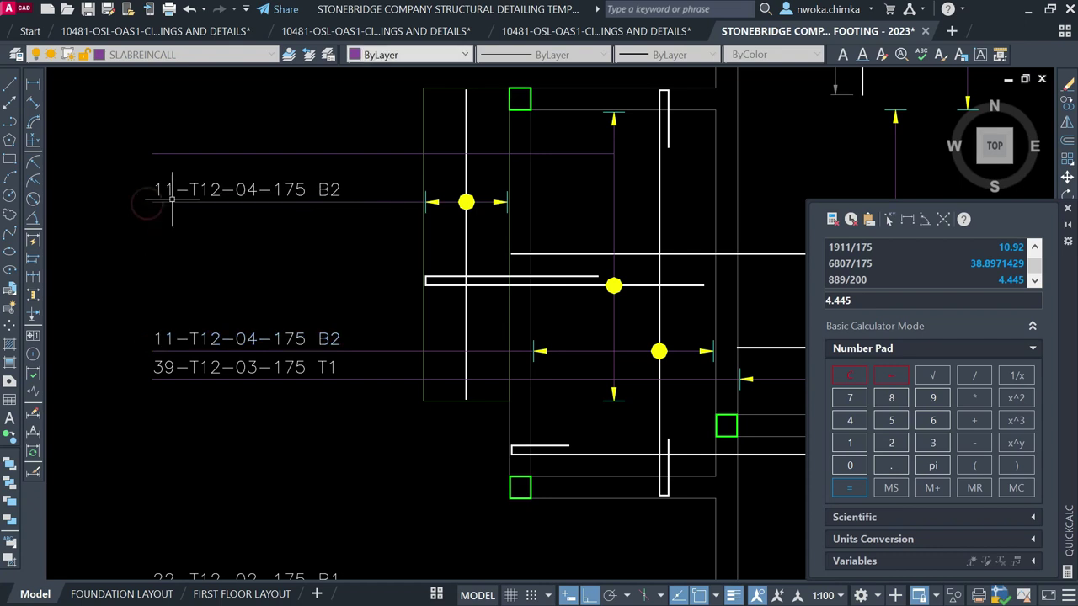
key("Escape")
left_click(206, 190)
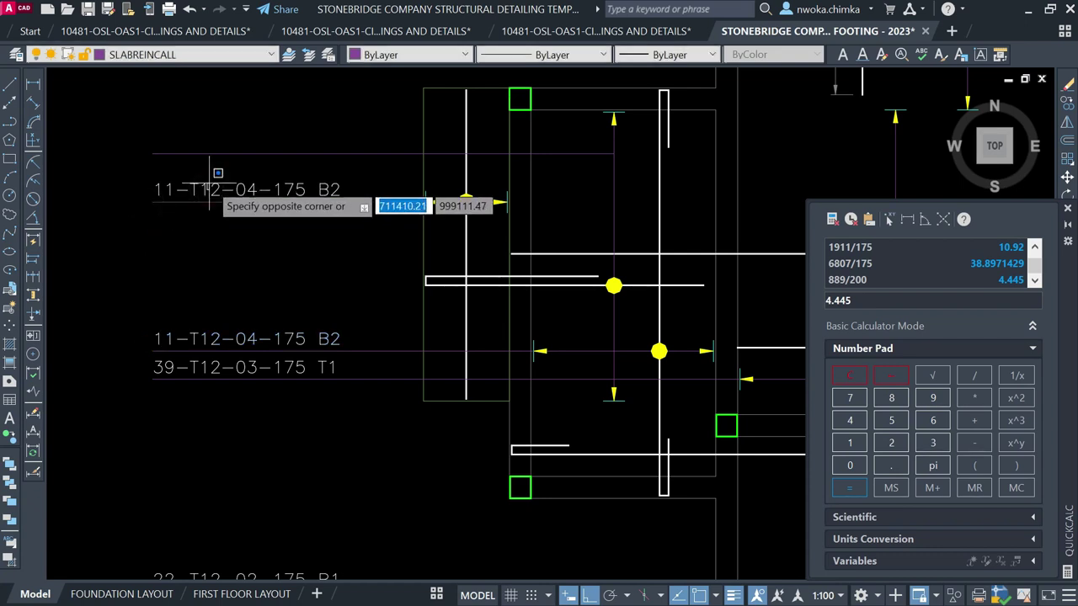
left_click(202, 187)
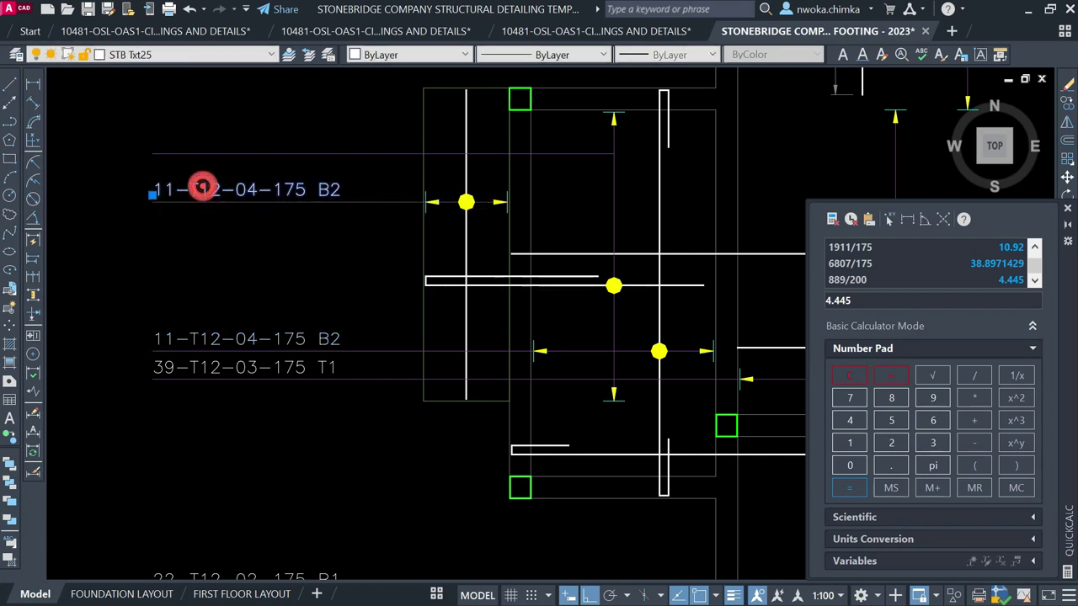
double_click(205, 191)
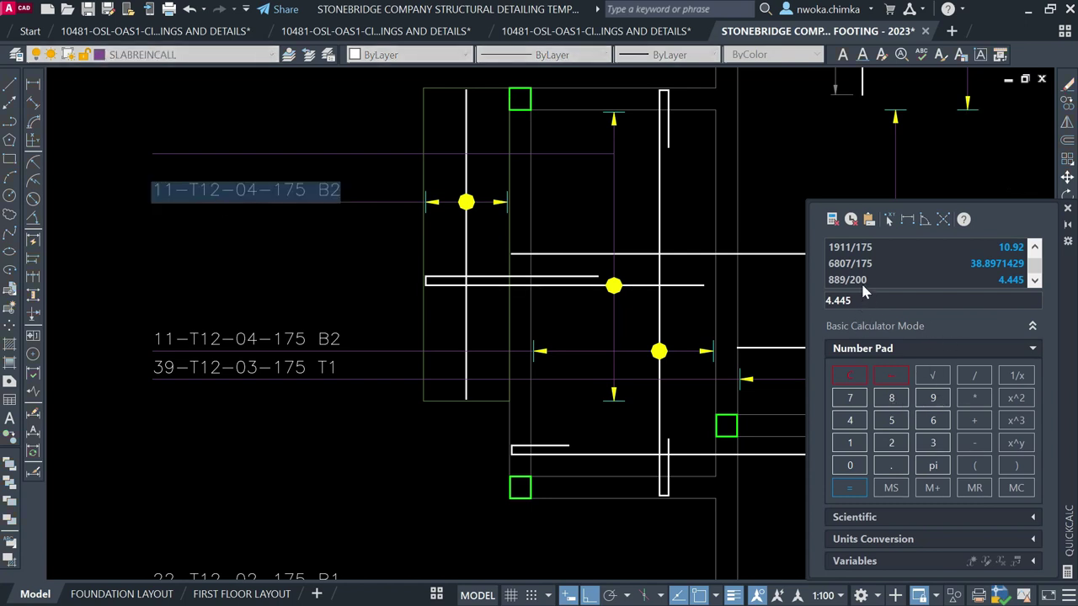
key("Escape")
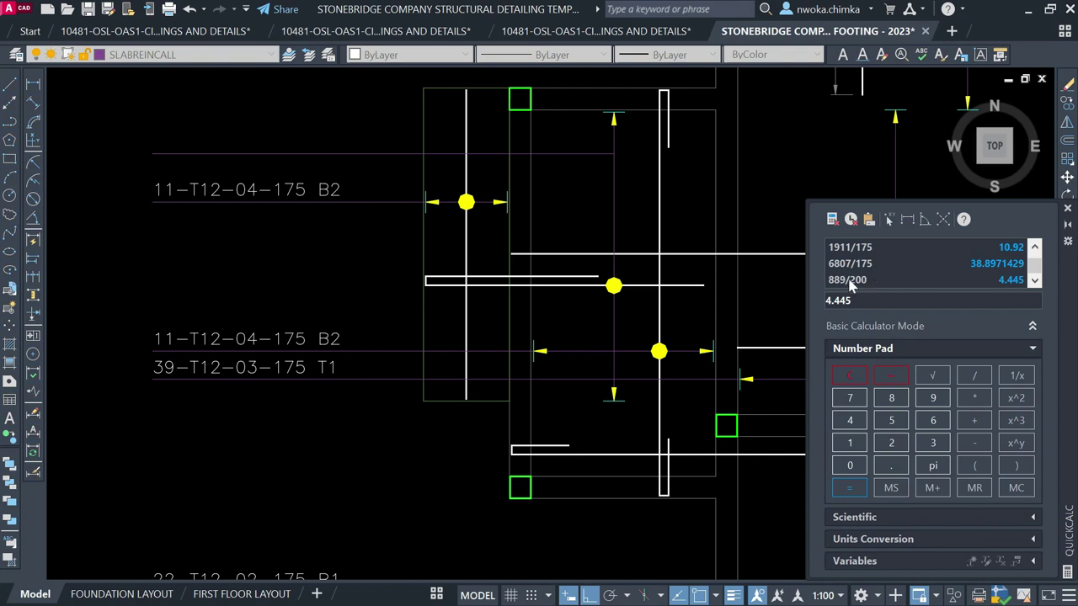
Calculate 889/175 to get the bar count for the narrow outer strip at 175 spacing
double_click(892, 403)
left_click(934, 399)
left_click(974, 376)
left_click(850, 443)
left_click(850, 401)
left_click(892, 420)
left_click(854, 487)
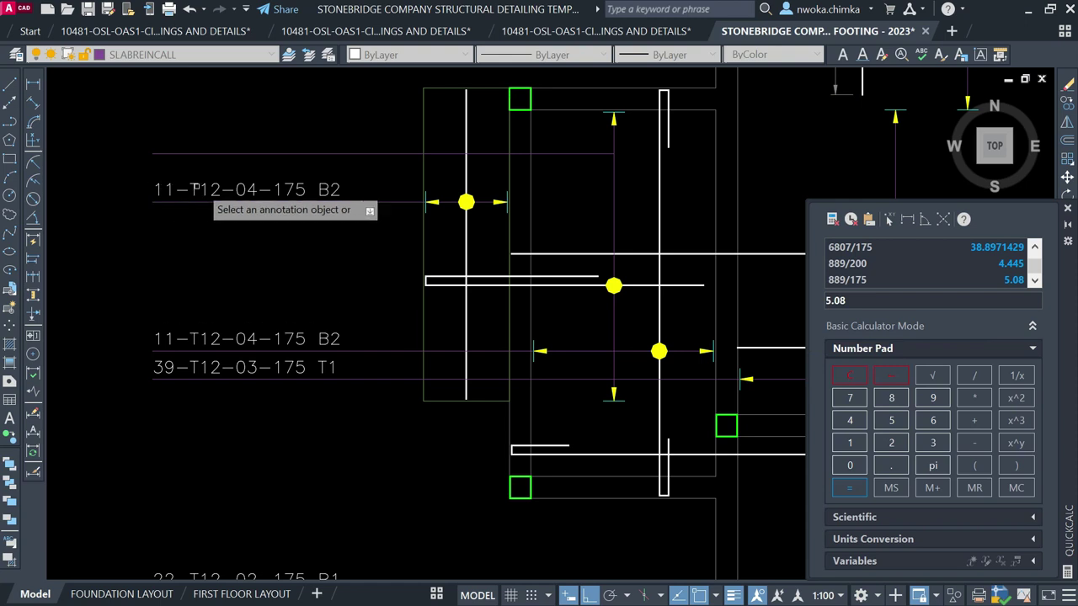
Set the bar count in the outer strip's copied B2 callout to 6
left_click(197, 189)
left_click(194, 187)
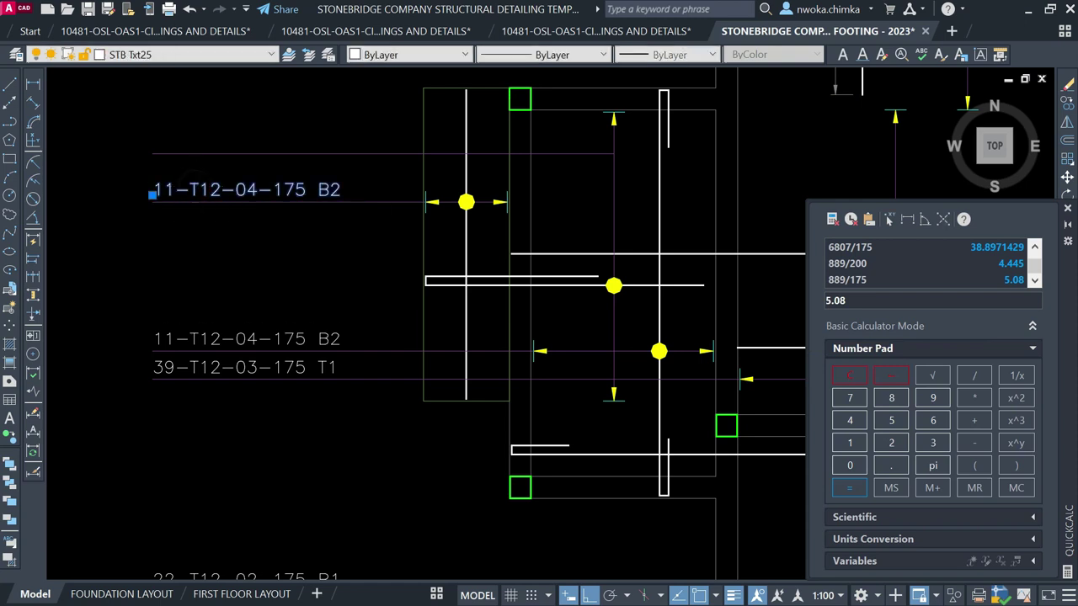
scroll(164, 200, "up", 2)
left_click(174, 187)
double_click(176, 184)
type("6")
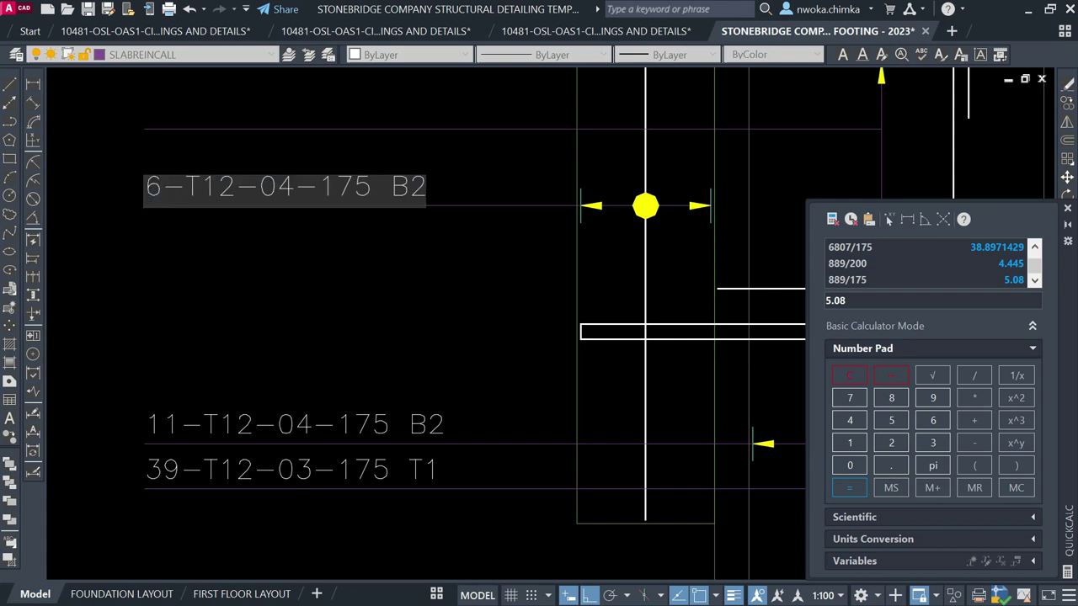
left_click(239, 238)
key("Escape")
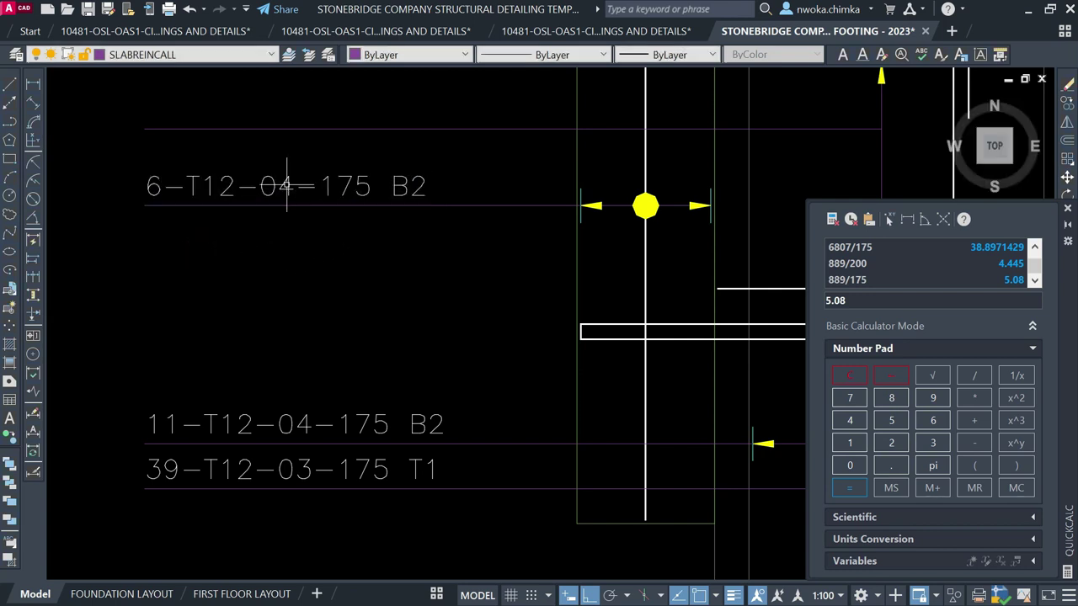
Set the bar mark in the outer strip's 6-bar B2 callout to 05
left_click(284, 185)
double_click(285, 185)
left_click_drag(277, 186, 283, 184)
type("5")
left_click(311, 270)
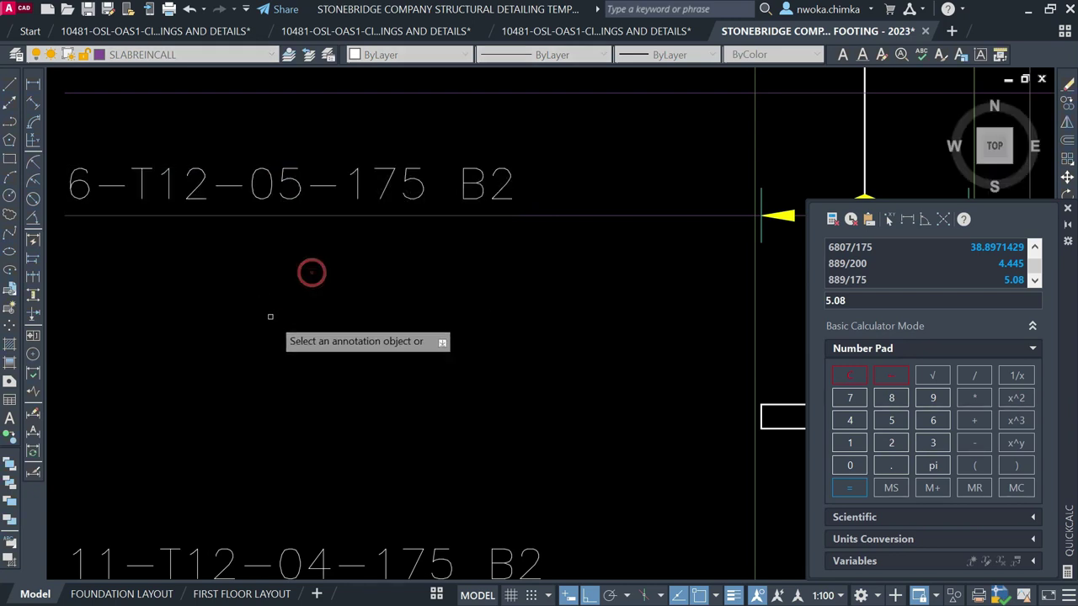
key("Escape")
scroll(329, 305, "down", 4)
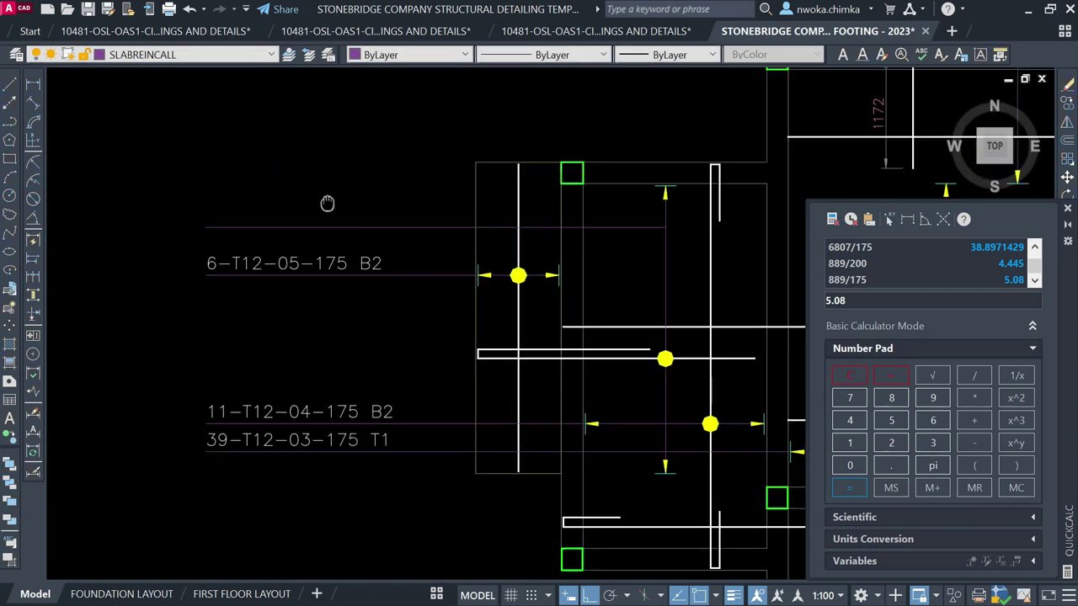
Examine the hooked top bar crossing the outer strip and left bay, its vertical distribution range and the surrounding slab outline
middle_click_drag(518, 243, 438, 230)
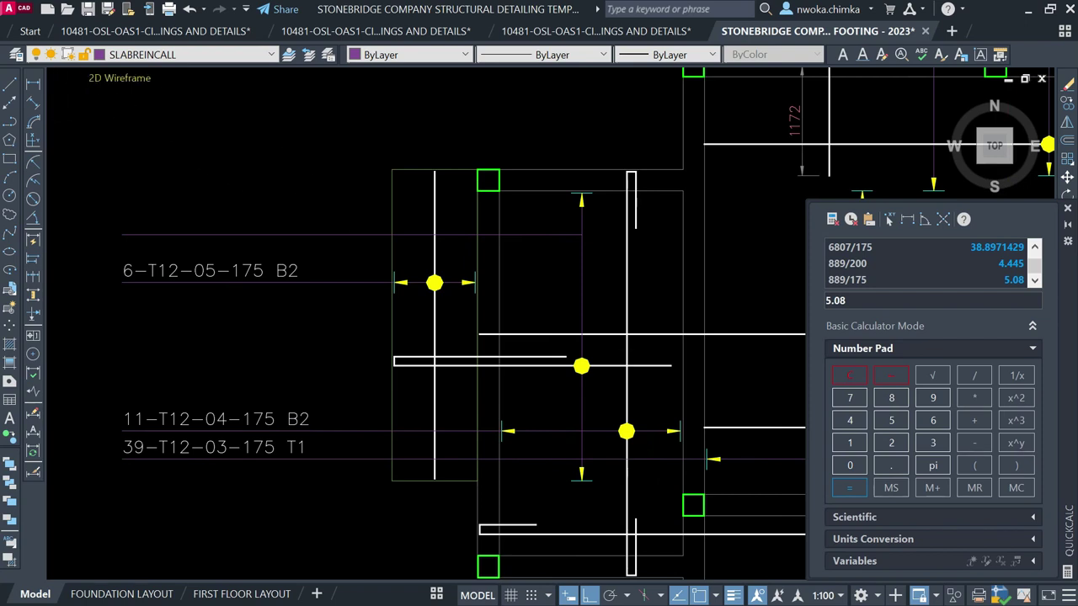
scroll(168, 84, "down", 2)
scroll(423, 189, "up", 2)
left_click(433, 182)
key("Escape")
left_click(376, 275)
left_click(372, 301)
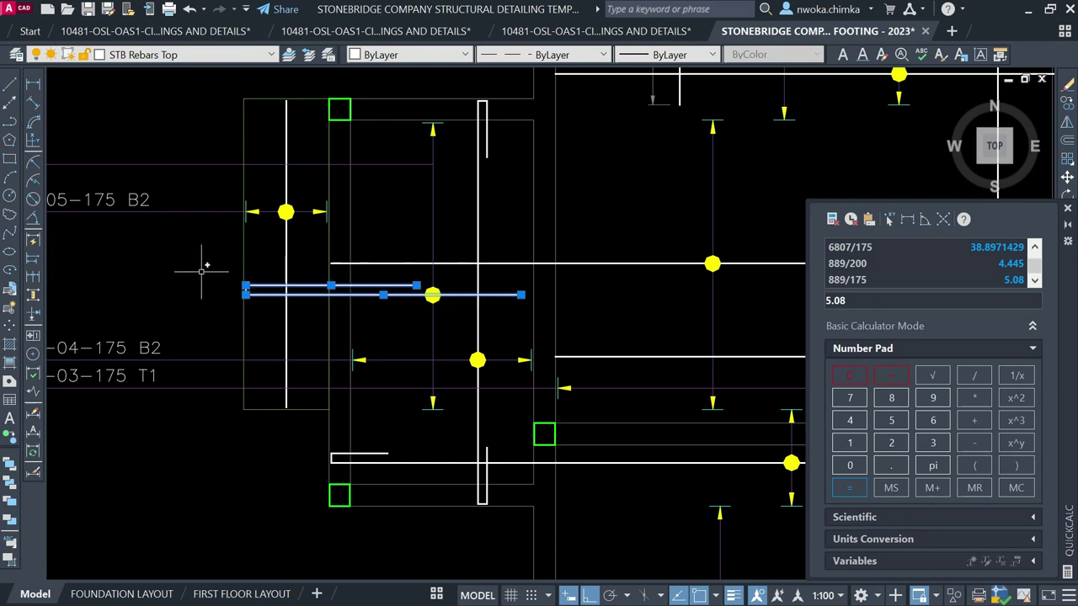
key("Escape")
left_click(255, 84)
left_click(207, 132)
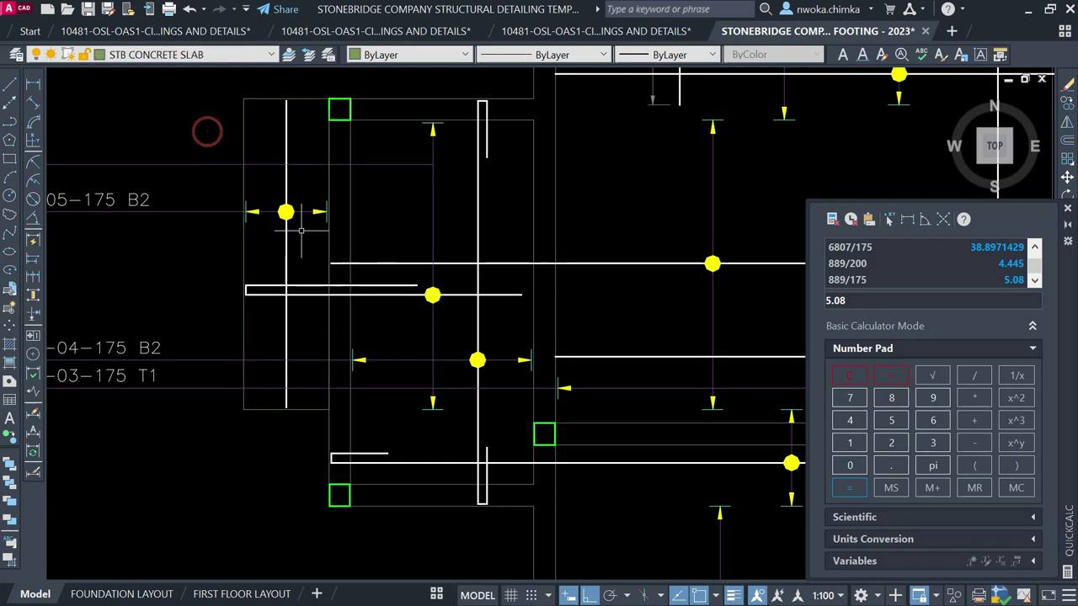
left_click(252, 289)
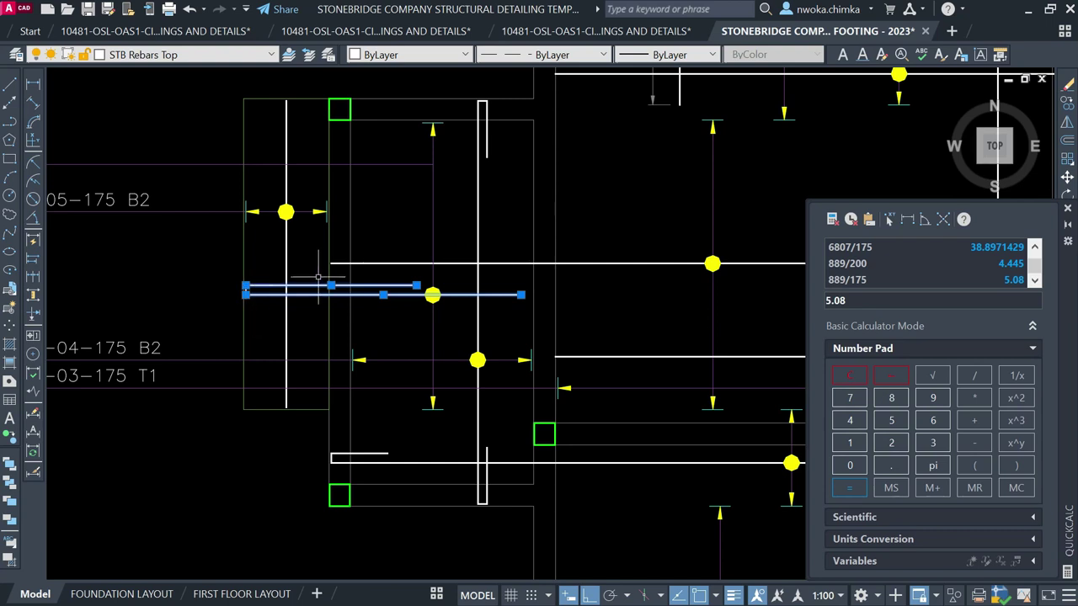
key("Escape")
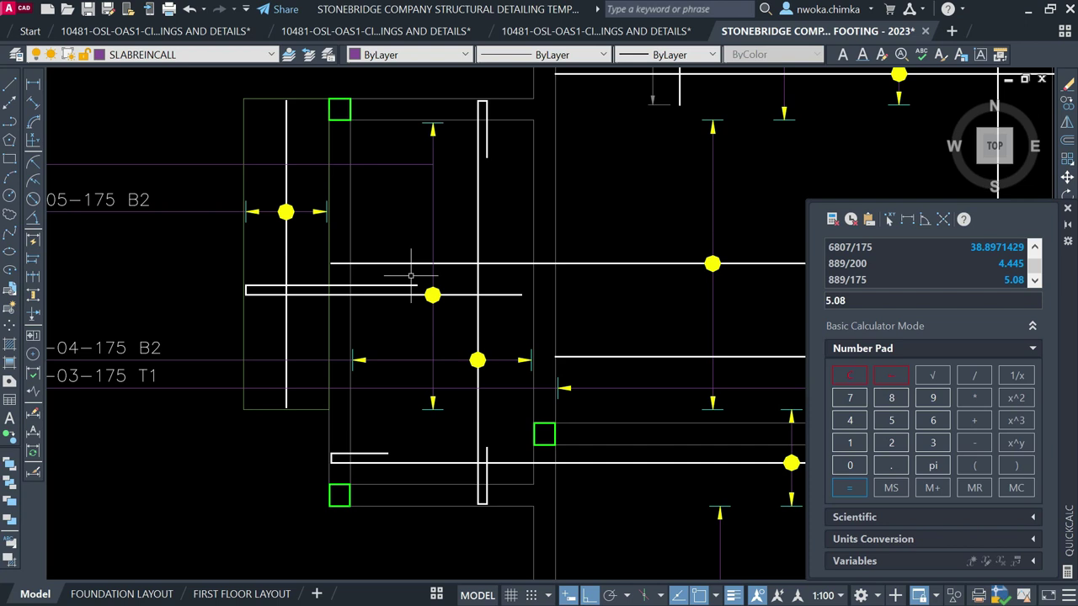
Copy a leader arrowhead with its tick from an existing callout leader to the T1 leader's end on the hooked top bar's distribution range
scroll(411, 216, "down", 4)
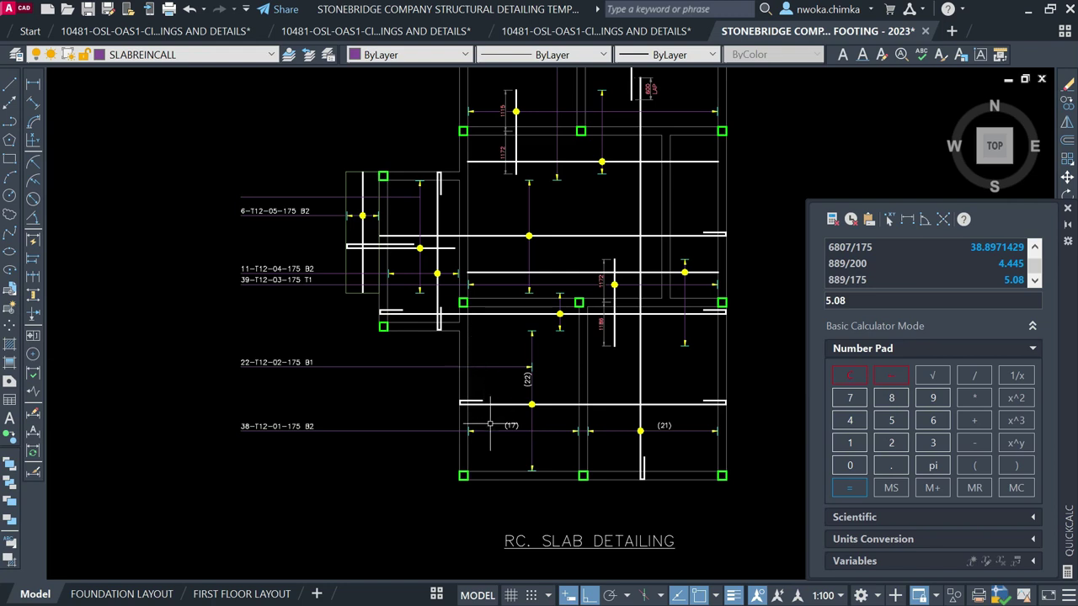
scroll(531, 404, "up", 6)
left_click(479, 200)
left_click(594, 296)
type("CO")
key("Return")
scroll(512, 243, "up", 5)
left_click(602, 273)
scroll(576, 368, "down", 4)
scroll(492, 293, "down", 2)
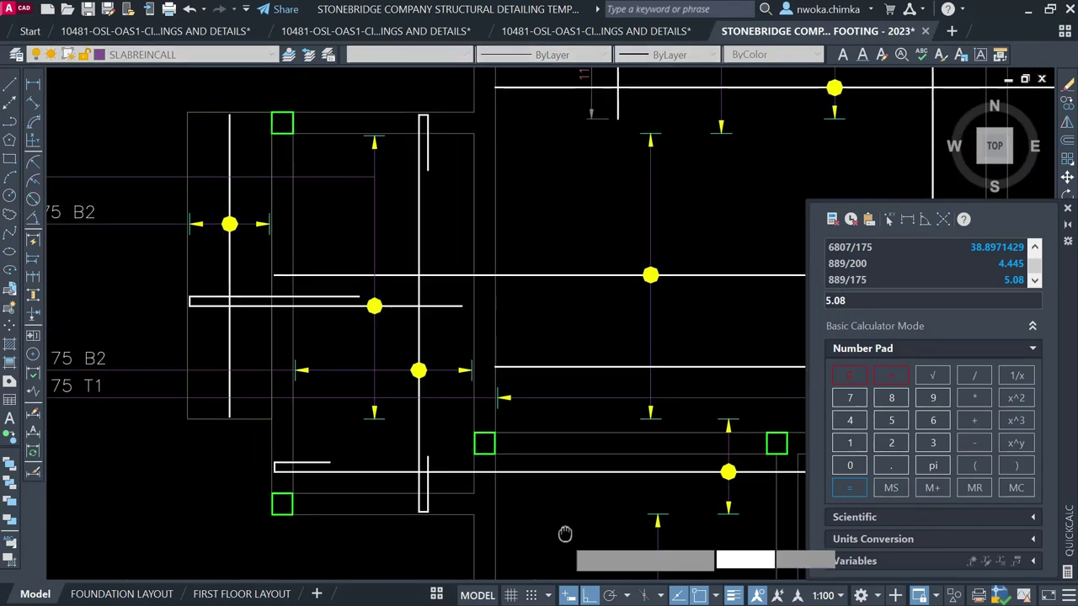
scroll(392, 205, "up", 2)
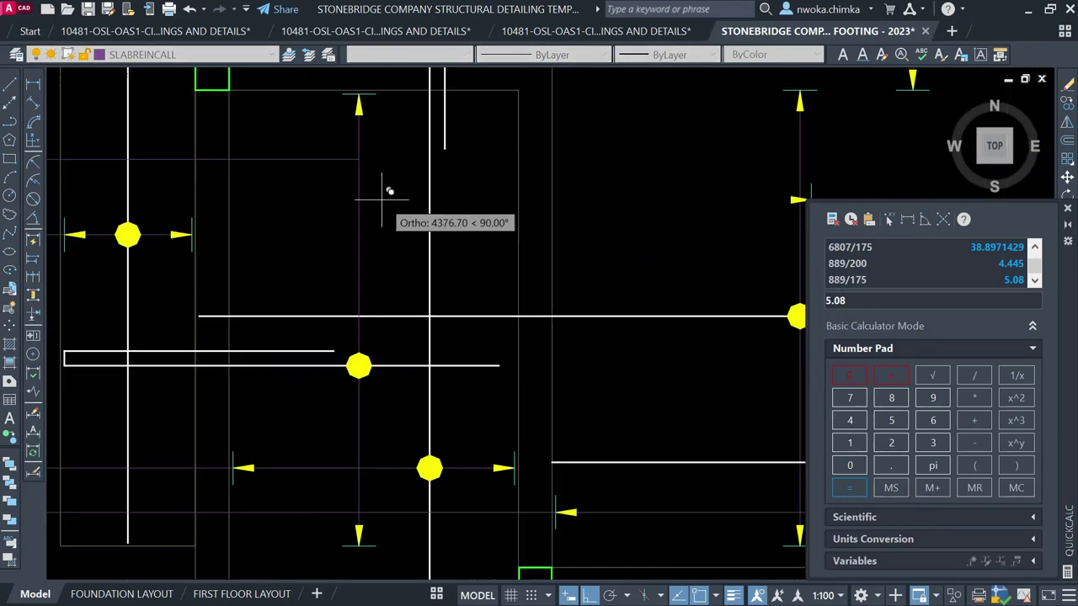
left_click(367, 150)
key("Escape")
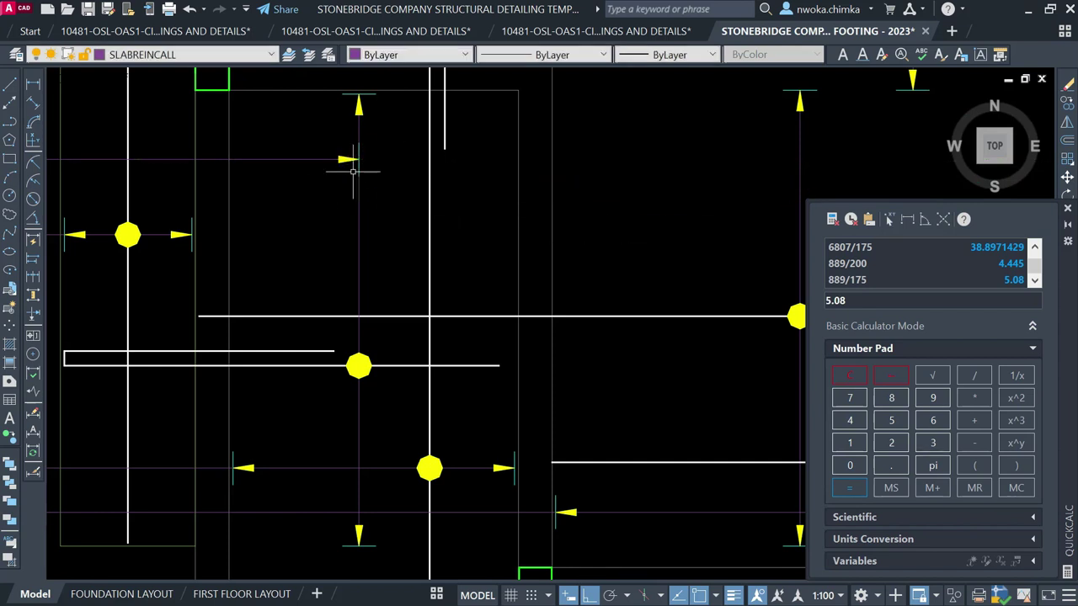
scroll(353, 171, "down", 3)
scroll(326, 216, "up", 3)
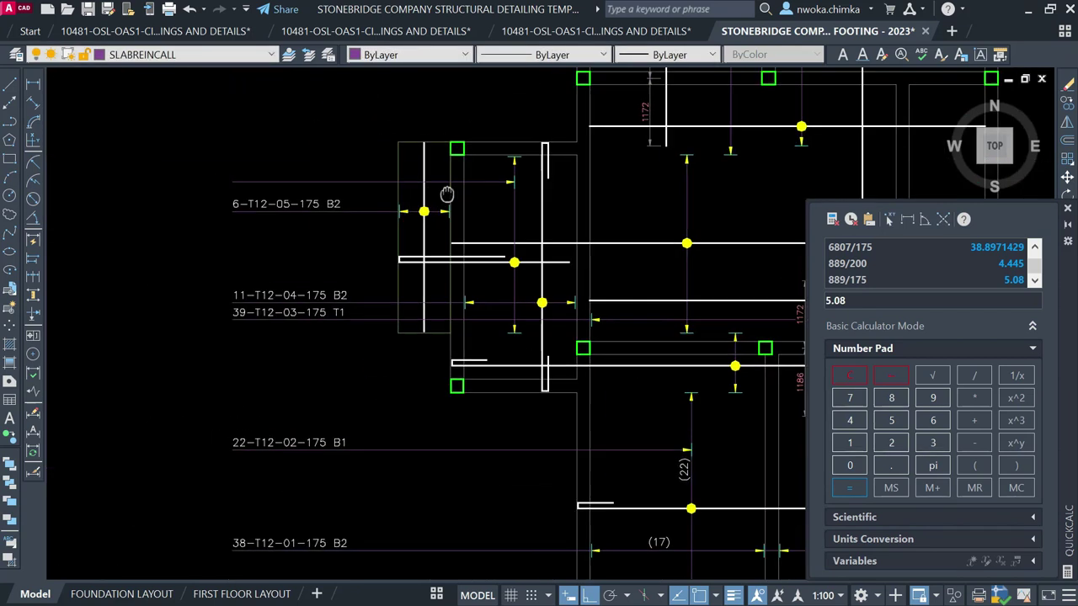
left_click(327, 193)
scroll(316, 239, "down", 4)
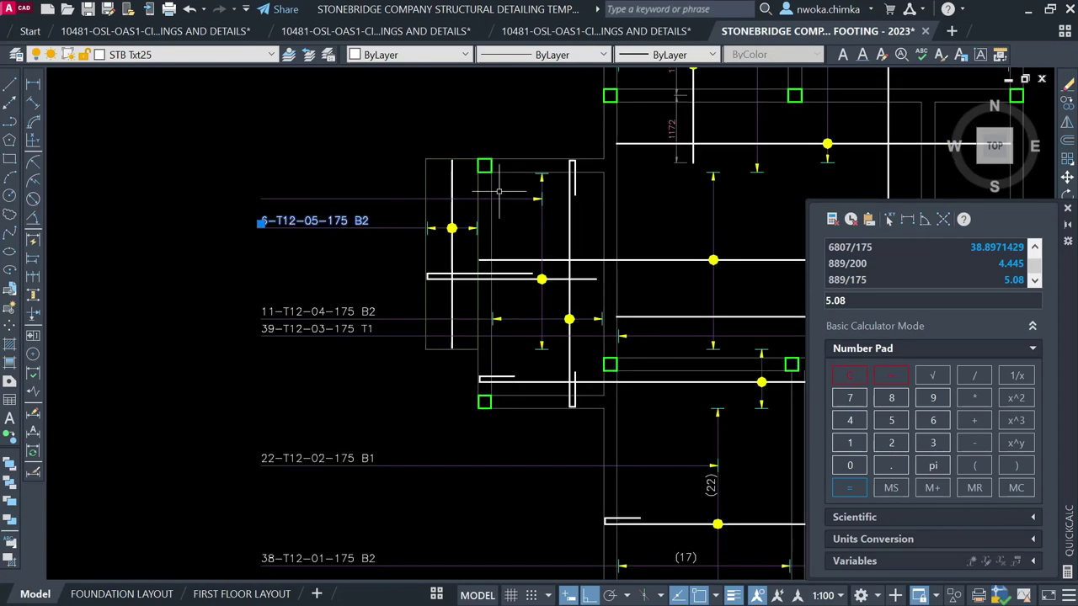
scroll(480, 199, "up", 2)
key("Escape")
Measure the length of the hooked top bar's vertical distribution range with a temporary linear dimension
left_click(33, 86)
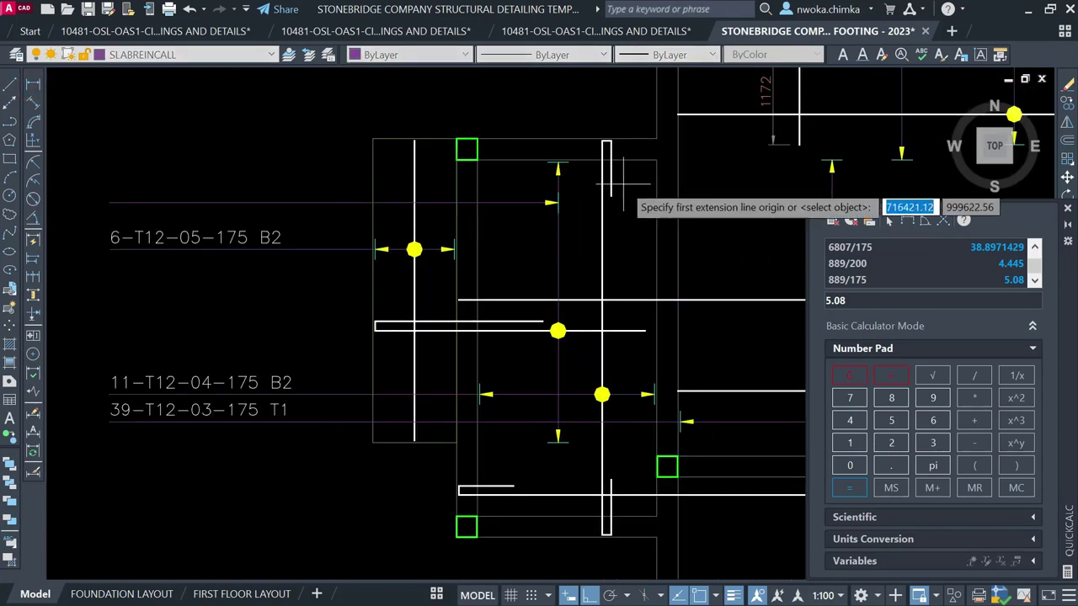
scroll(622, 186, "up", 4)
left_click(526, 141)
scroll(530, 169, "down", 3)
scroll(525, 384, "up", 3)
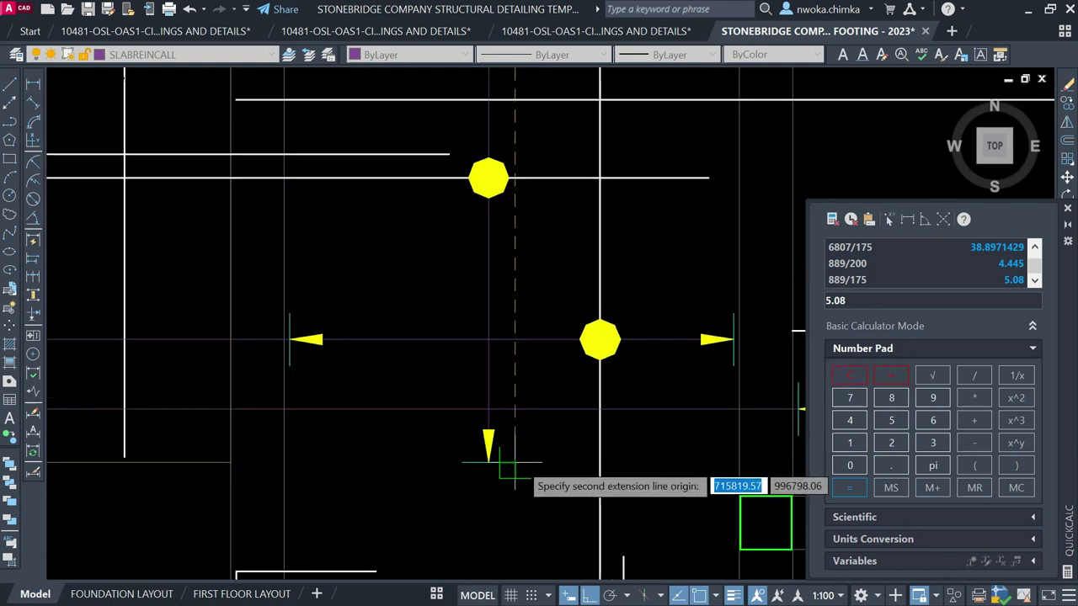
left_click(523, 459)
scroll(522, 463, "down", 2)
scroll(532, 253, "up", 2)
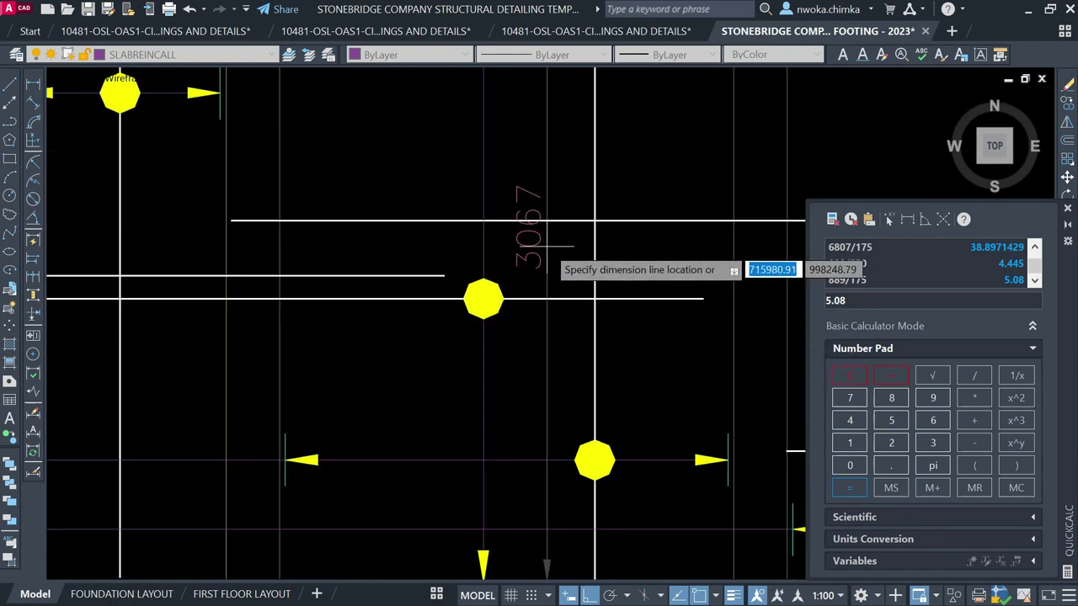
scroll(547, 246, "up", 3)
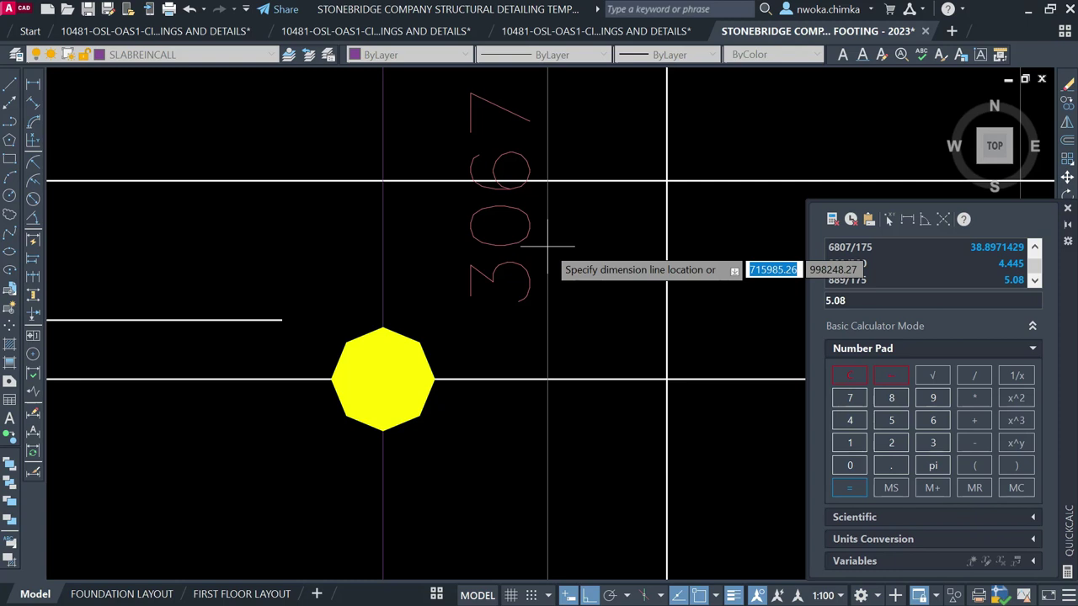
key("Escape")
Calculate 3067/175 to get the bar count for the hooked top bar at 175 spacing
left_click(933, 443)
left_click(935, 424)
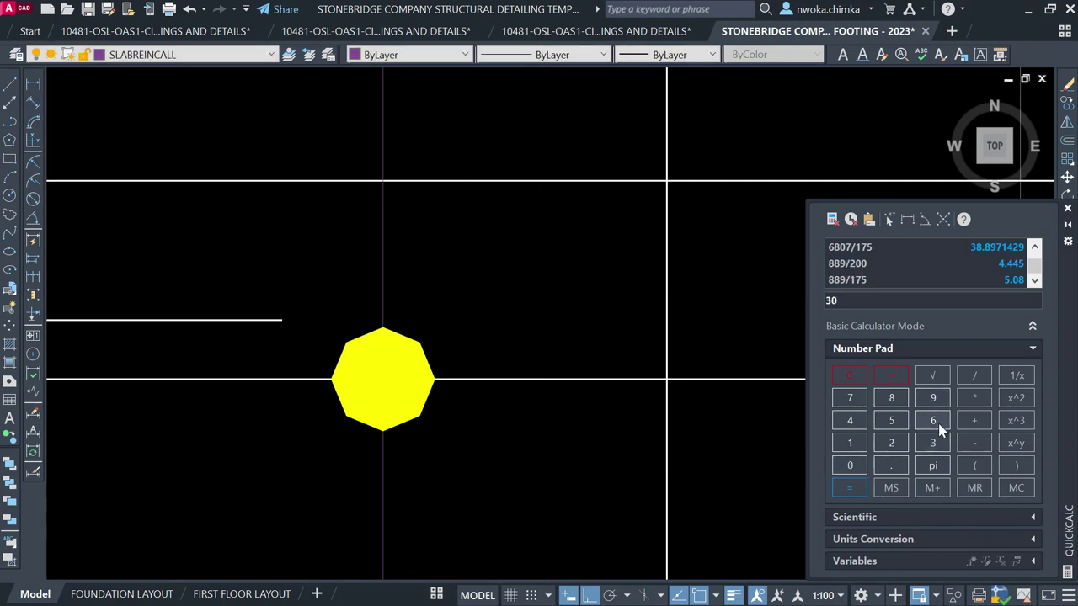
left_click(864, 402)
left_click(850, 443)
left_click(849, 397)
left_click(891, 420)
left_click(851, 486)
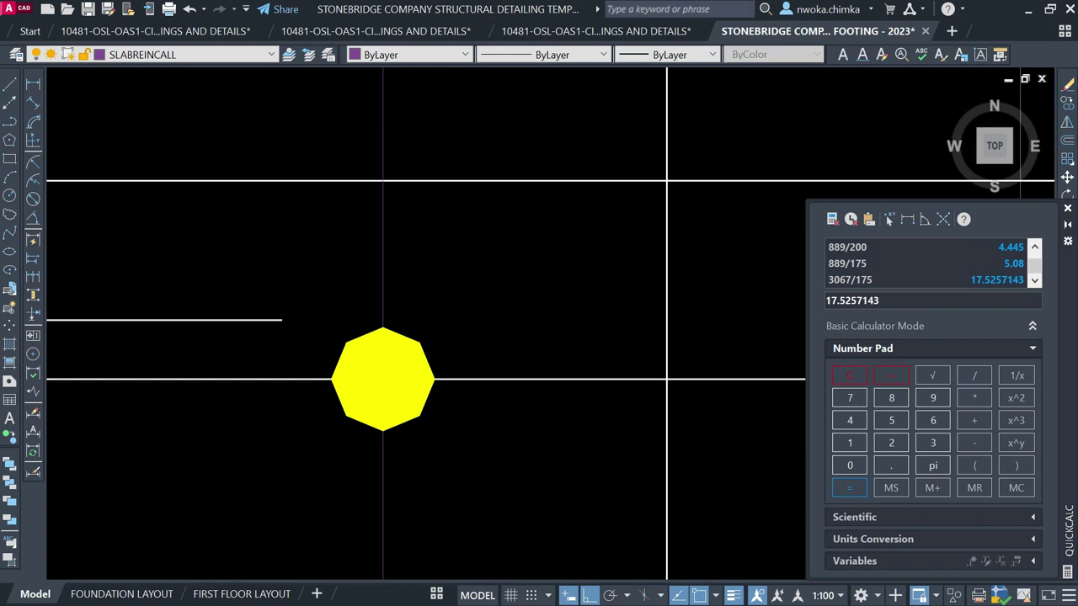
Copy the 39-T12-03-175 T1 callout onto the blank leader above the 6-bar B2 callout
scroll(640, 330, "down", 3)
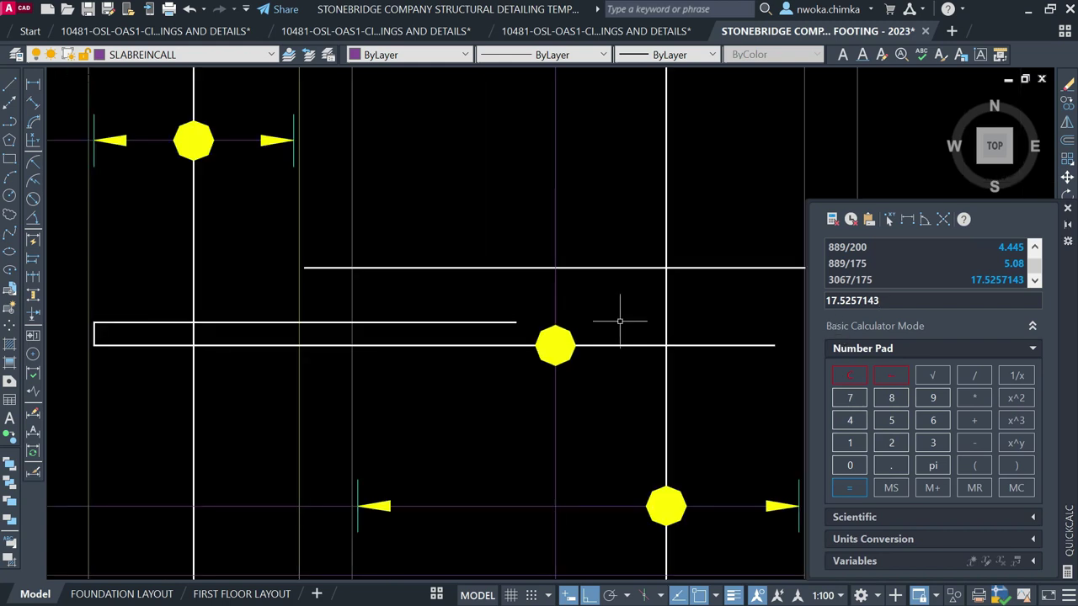
scroll(348, 275, "up", 2)
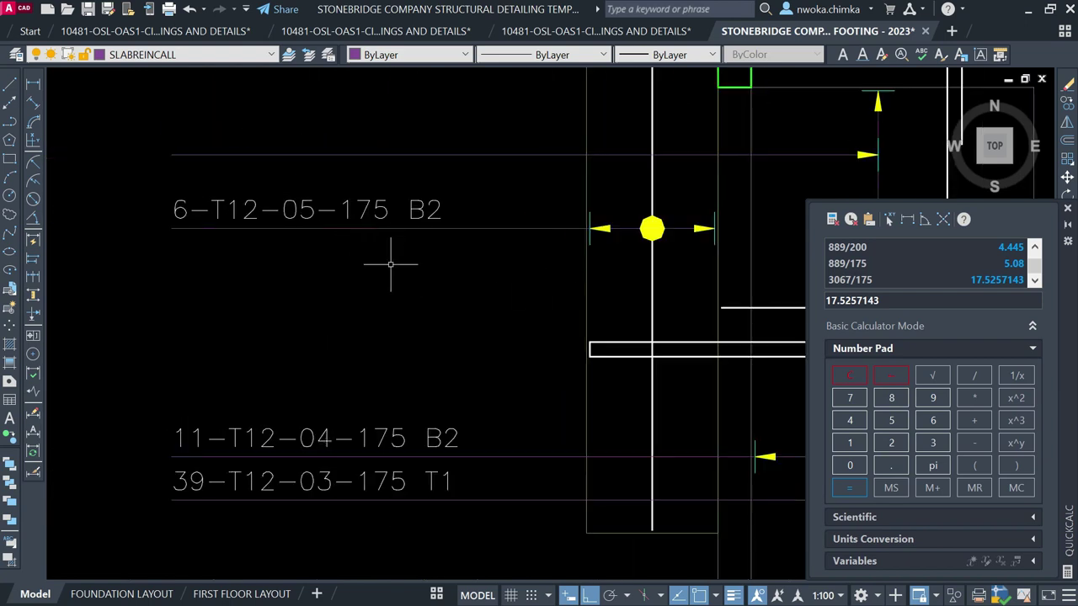
scroll(390, 264, "down", 2)
left_click(408, 401)
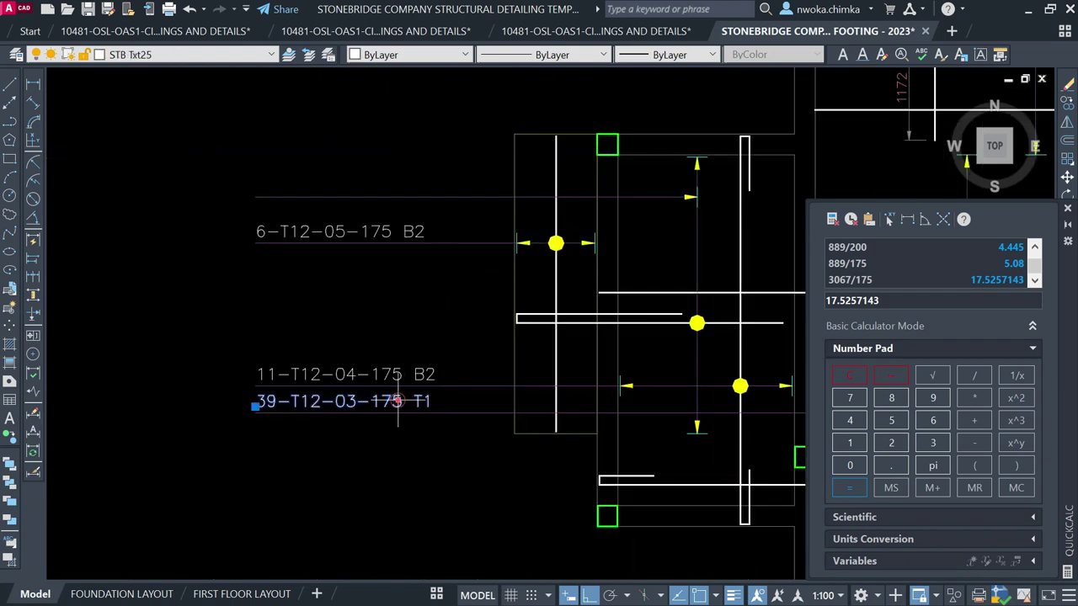
type("CO")
key("Return")
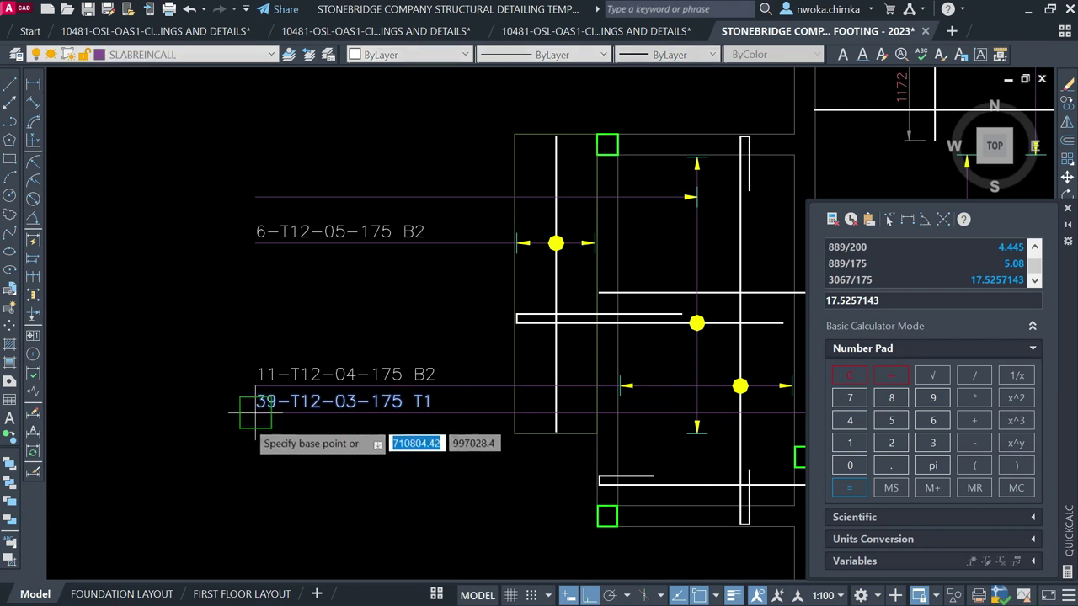
left_click(255, 406)
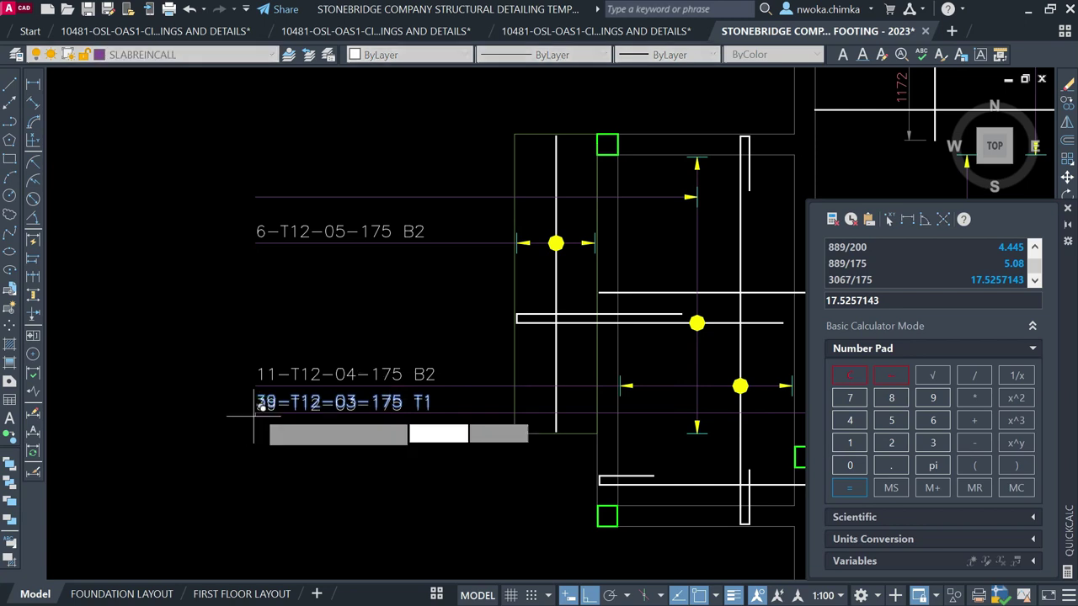
left_click(255, 191)
key("Escape")
Set the copied T1 callout's bar count to 18 and its bar mark to 06
left_click(270, 185)
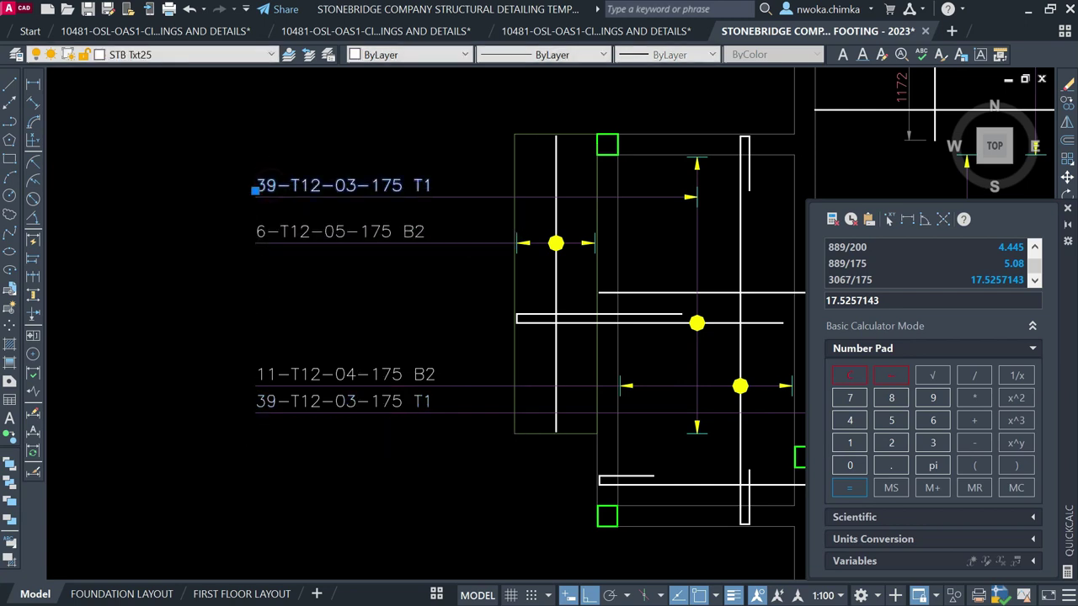
double_click(270, 185)
scroll(272, 185, "up", 4)
double_click(278, 178)
type("18")
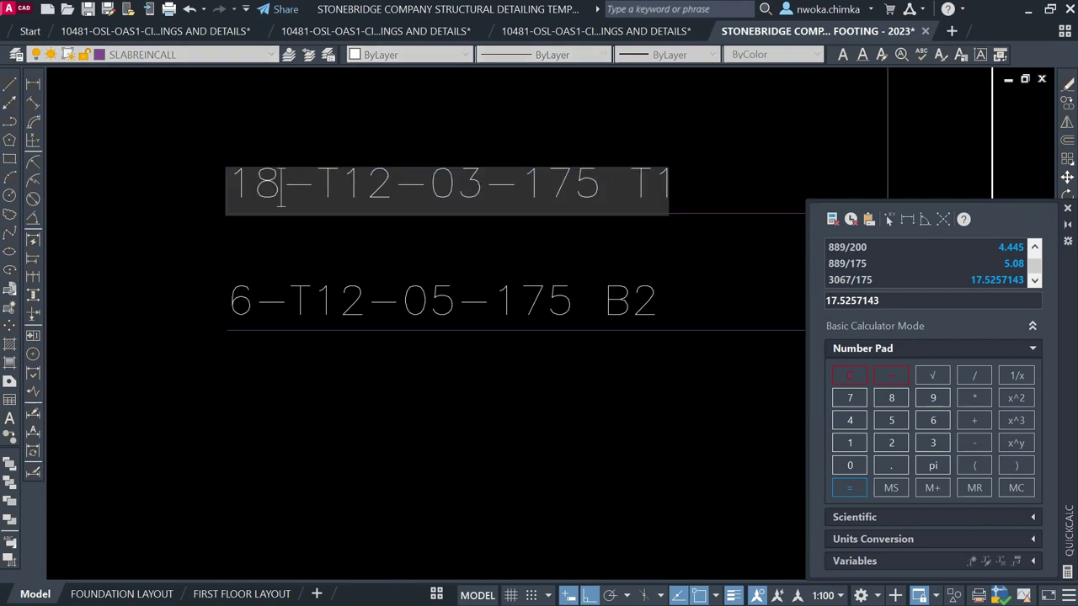
left_click_drag(480, 165, 460, 172)
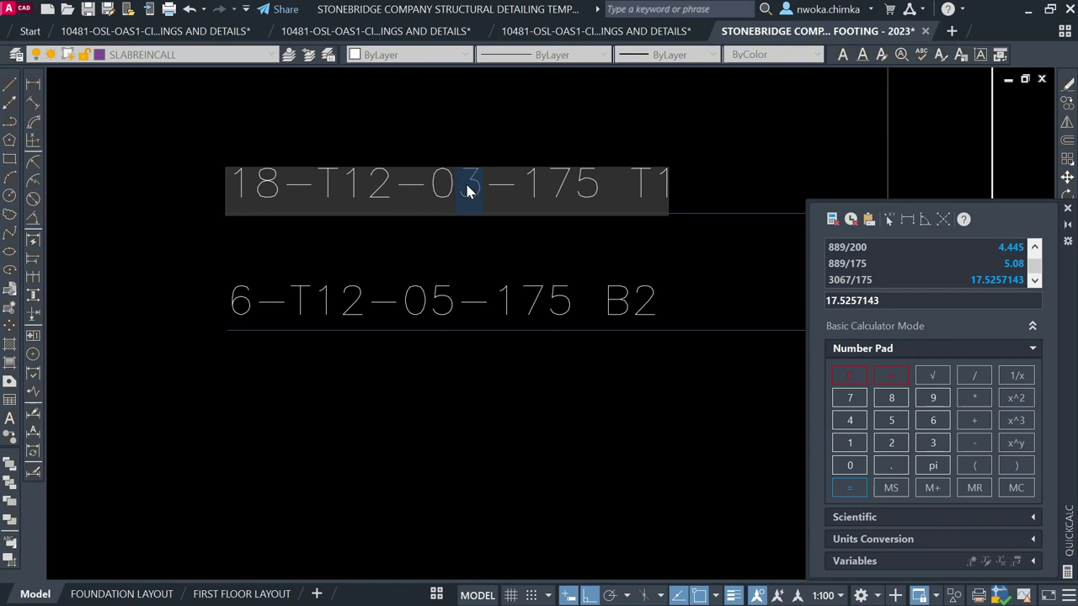
type("6")
key("Return")
Close the calculator palette to uncover the slab detailing
scroll(378, 278, "down", 6)
scroll(424, 290, "down", 3)
scroll(493, 234, "up", 2)
scroll(505, 245, "down", 2)
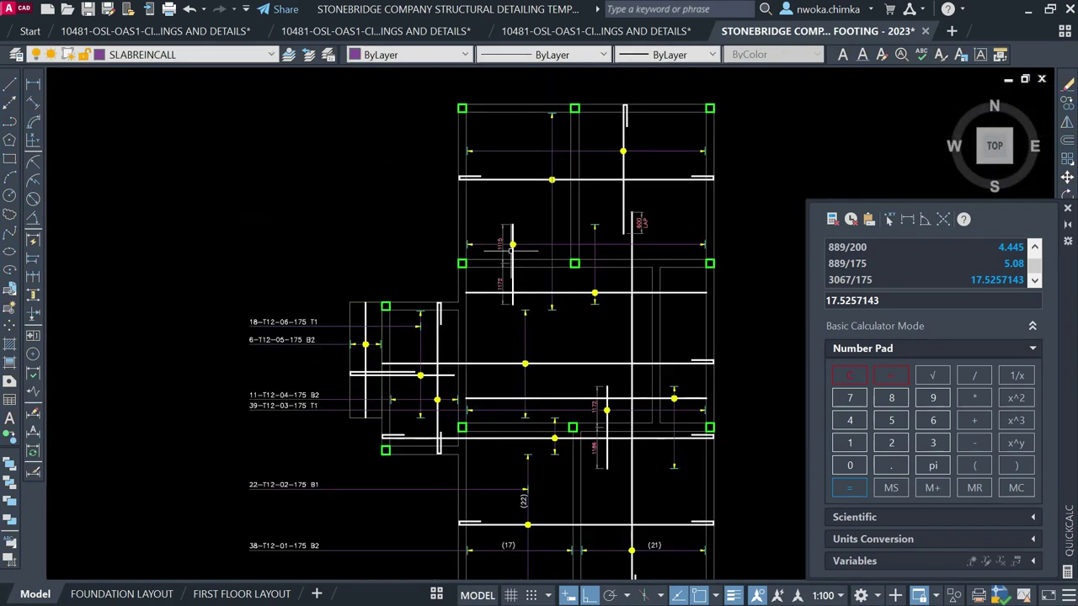
scroll(512, 246, "up", 2)
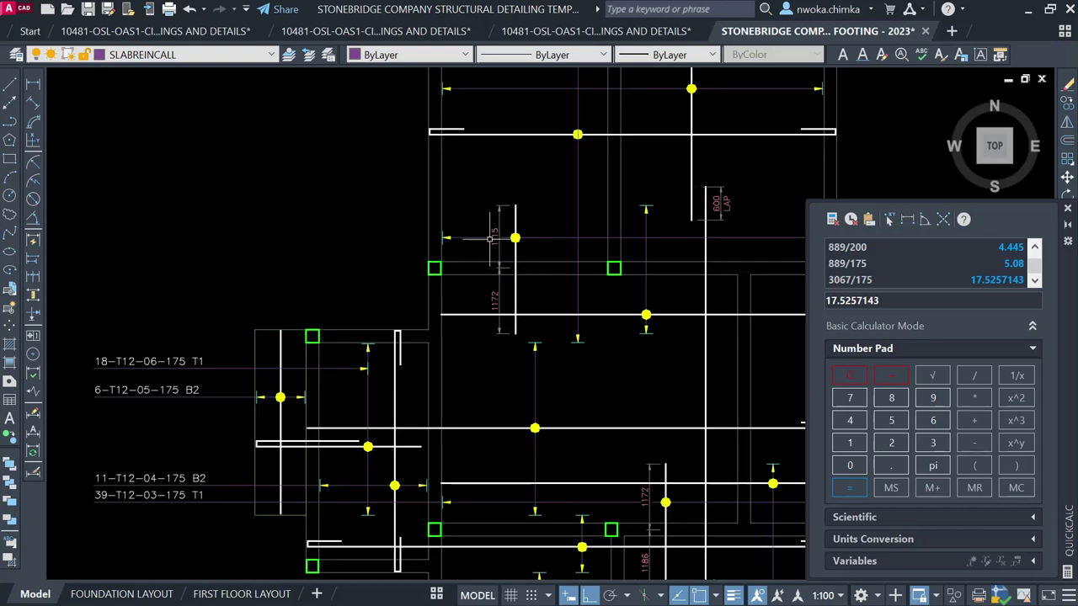
scroll(489, 239, "up", 2)
scroll(420, 243, "down", 2)
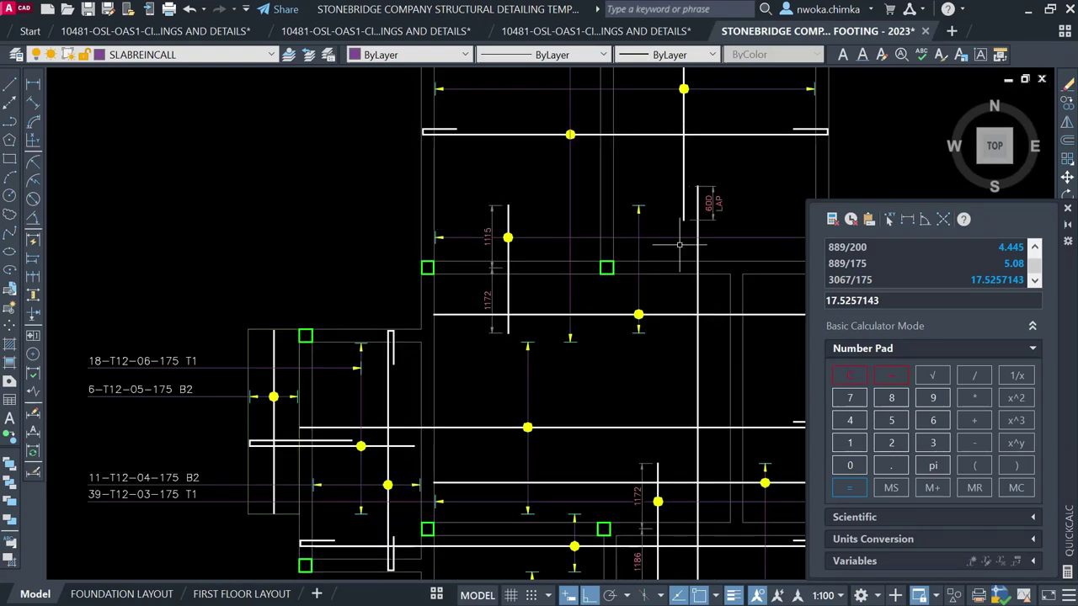
left_click(1067, 210)
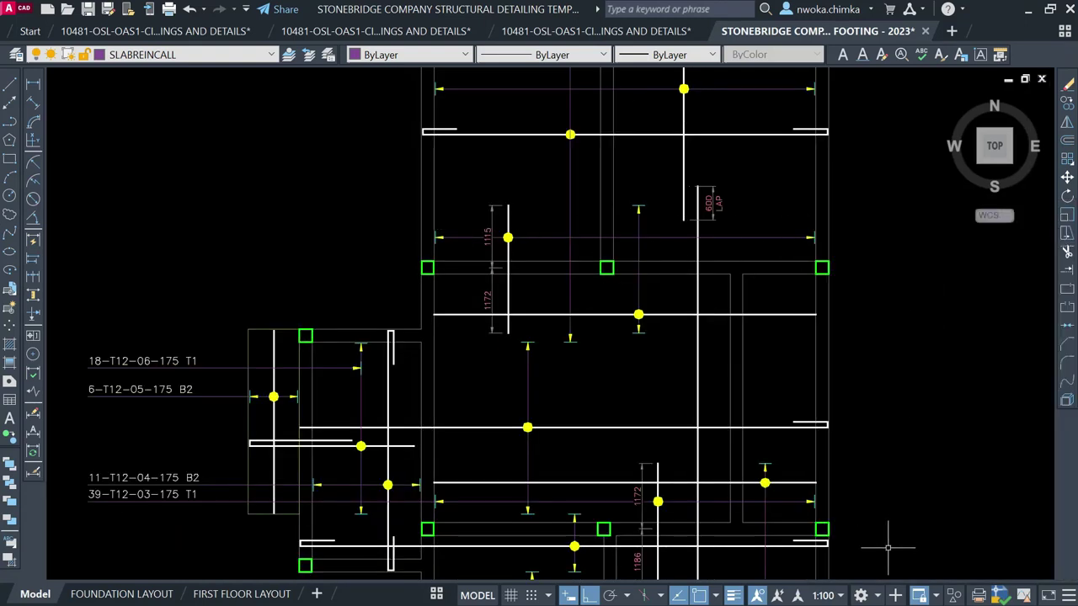
left_click(858, 594)
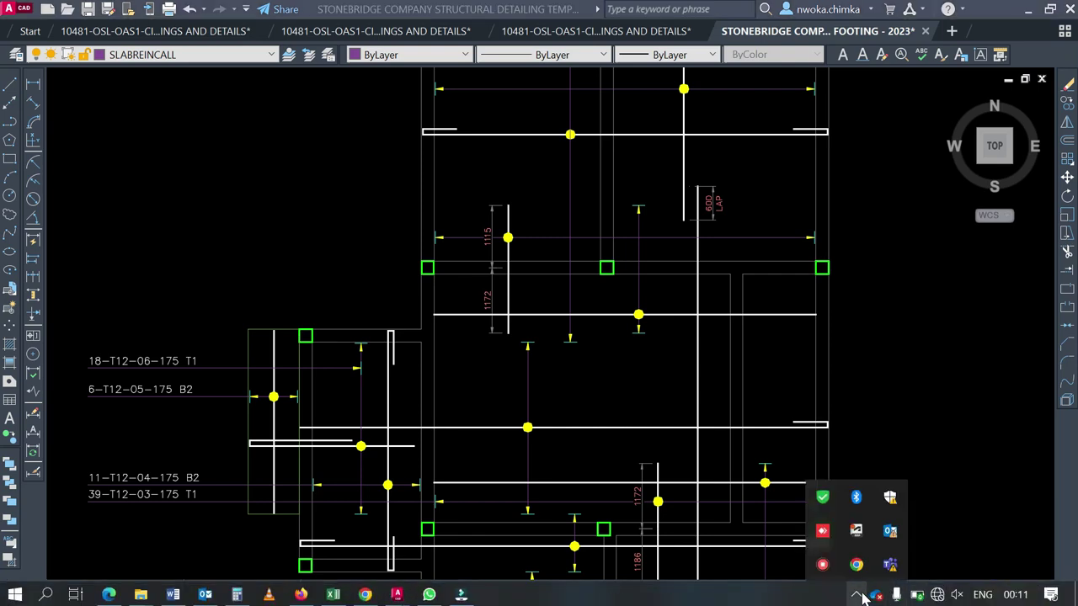
right_click(832, 572)
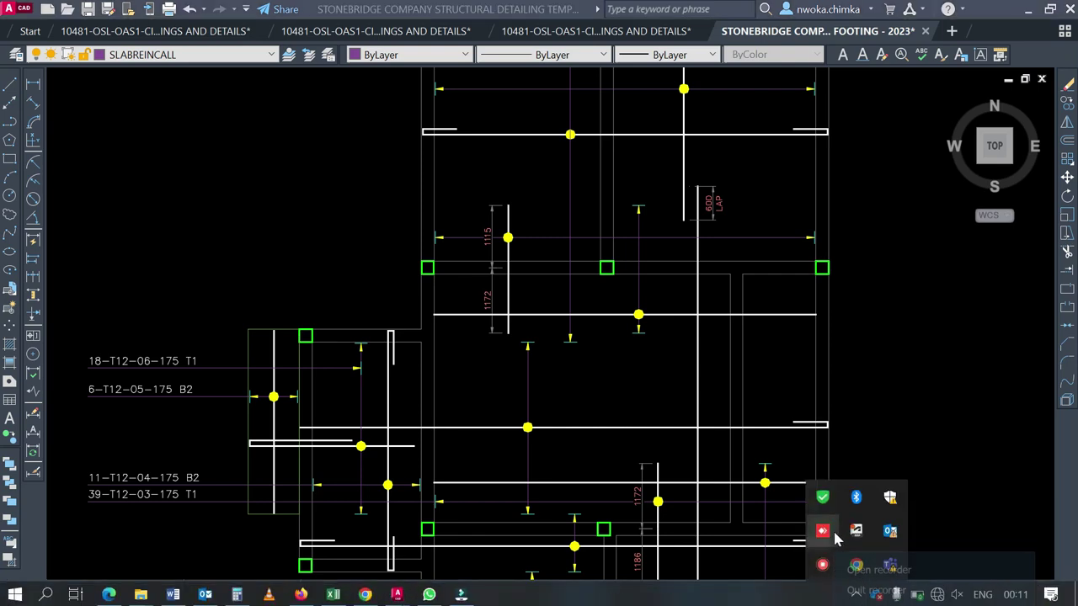
left_click(875, 570)
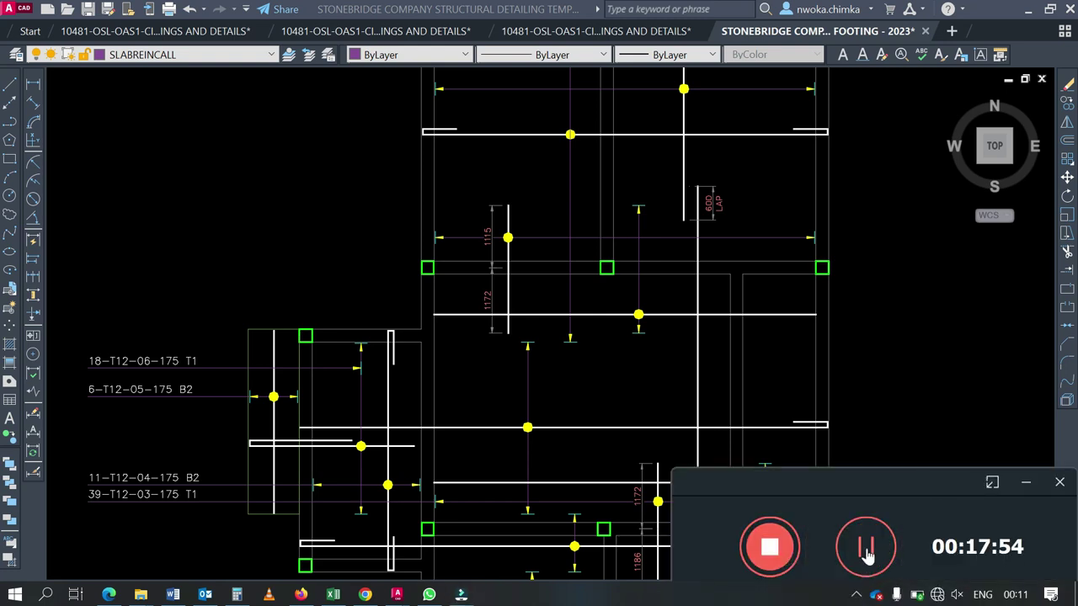
left_click(868, 549)
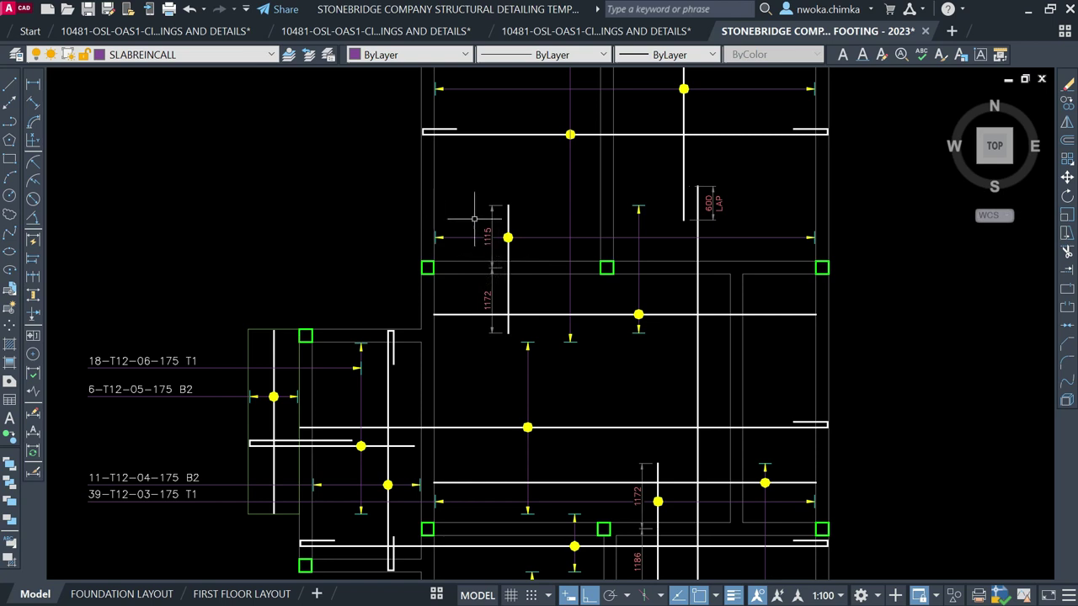
Draw a horizontal leader line about 6237 long from the left end of the upper short top bar's distribution range, aligned with the callouts' left ends
type("l")
key("Return")
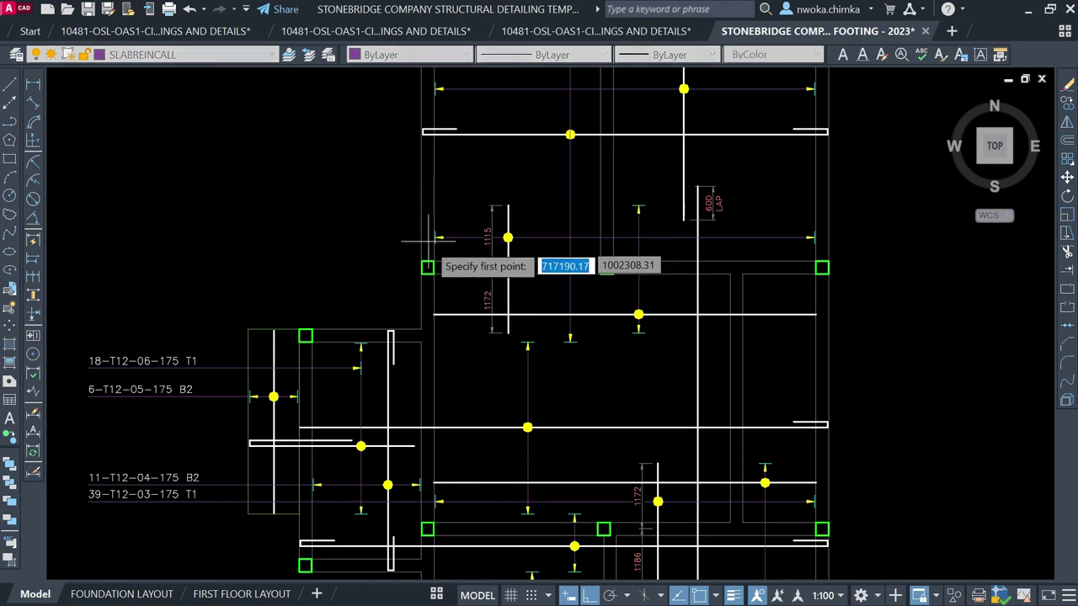
scroll(431, 244, "up", 3)
scroll(431, 244, "up", 2)
left_click(457, 220)
scroll(504, 220, "down", 3)
scroll(379, 286, "down", 3)
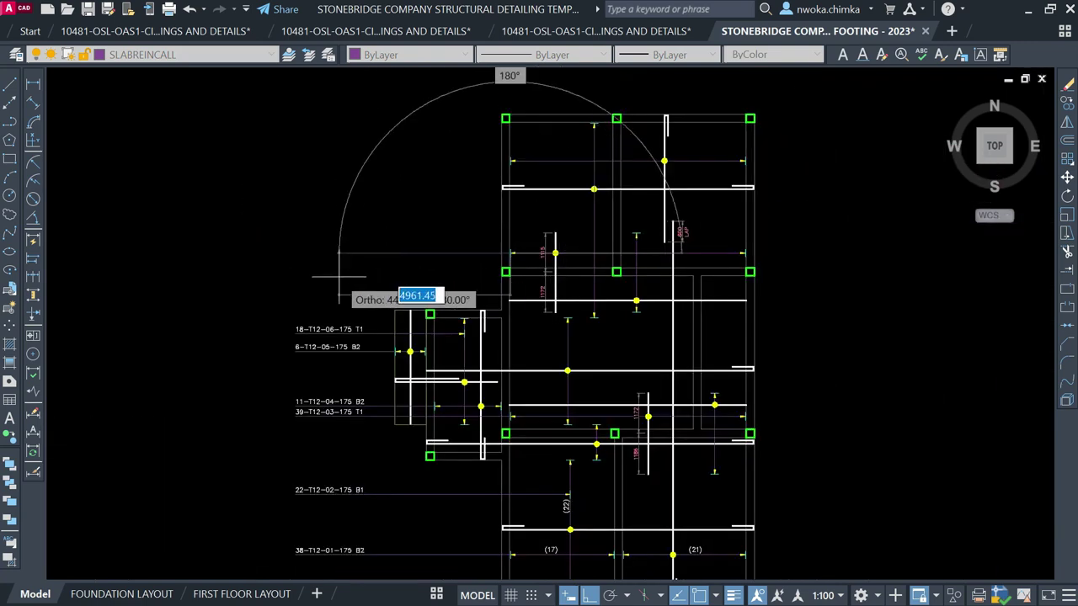
scroll(337, 295, "up", 2)
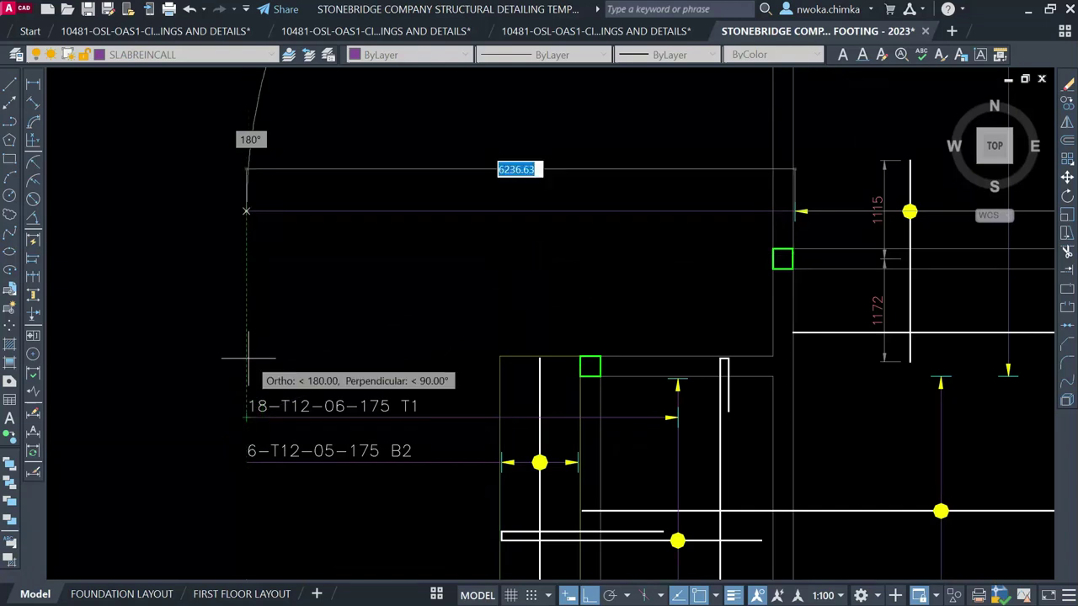
key("Escape")
Examine the short top bar crossing the upper beam, its extension dimensions, its horizontal distribution range and the leader drawn from it
scroll(291, 253, "down", 3)
scroll(651, 254, "up", 1)
middle_click_drag(652, 253, 520, 274)
scroll(572, 267, "up", 2)
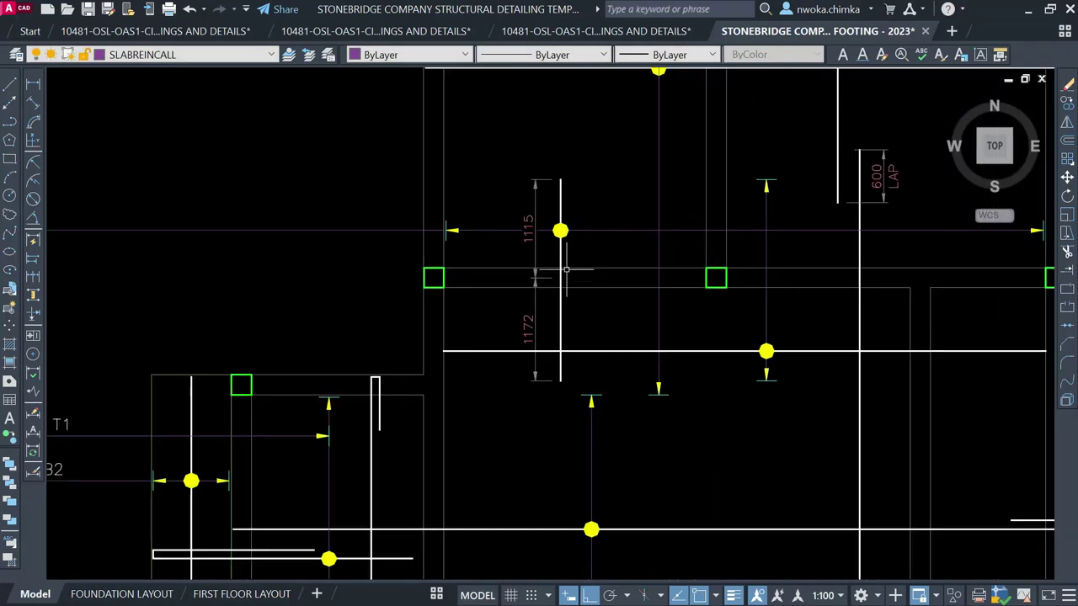
middle_click_drag(566, 244, 402, 240)
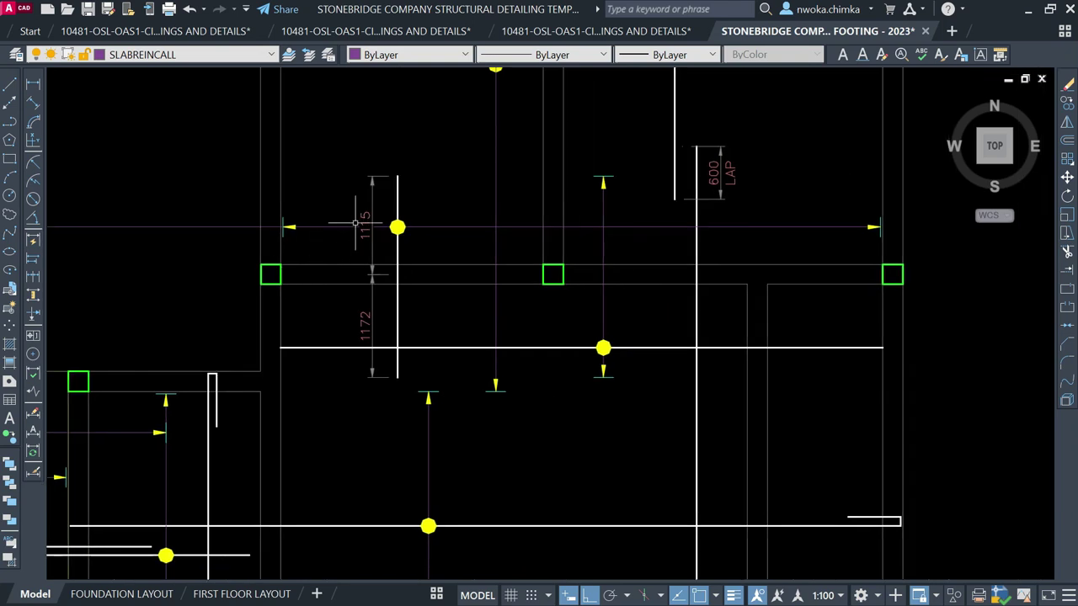
left_click(362, 139)
left_click(397, 172)
scroll(903, 277, "down", 2)
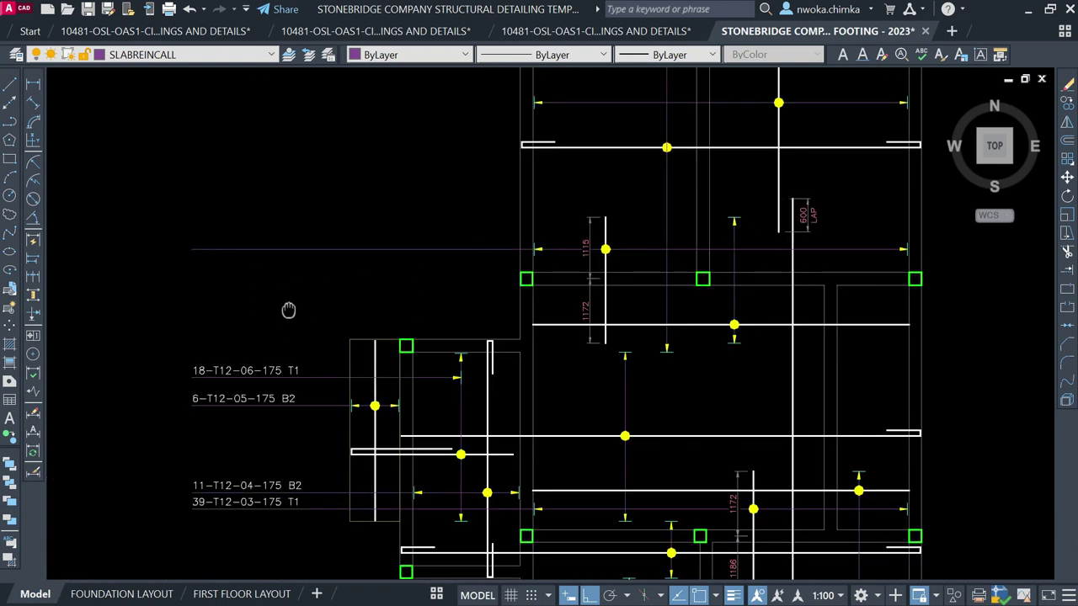
middle_click_drag(288, 311, 325, 270)
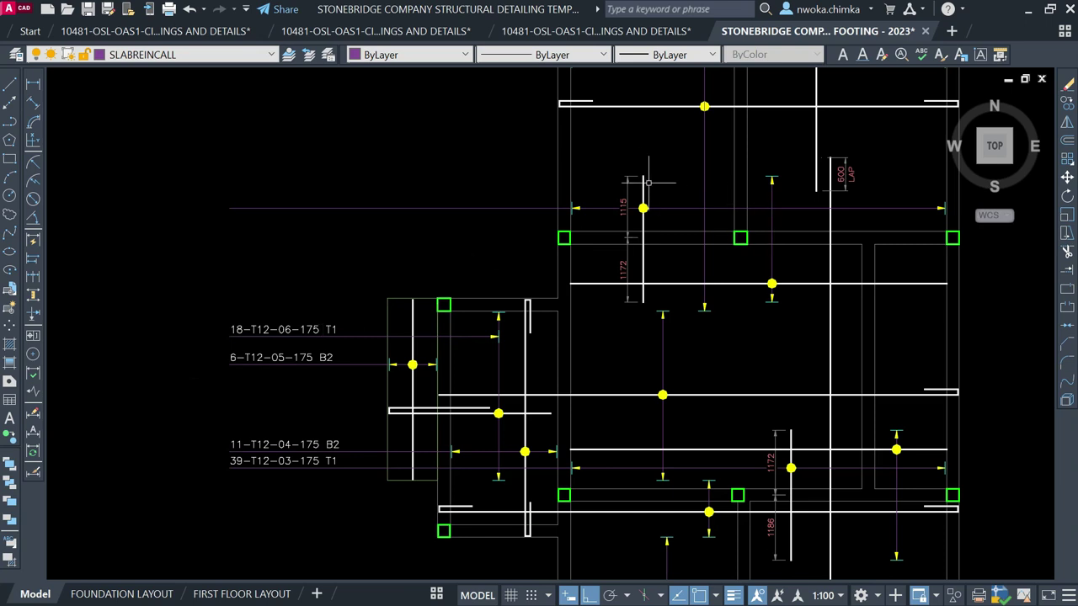
left_click(307, 327)
type("CO")
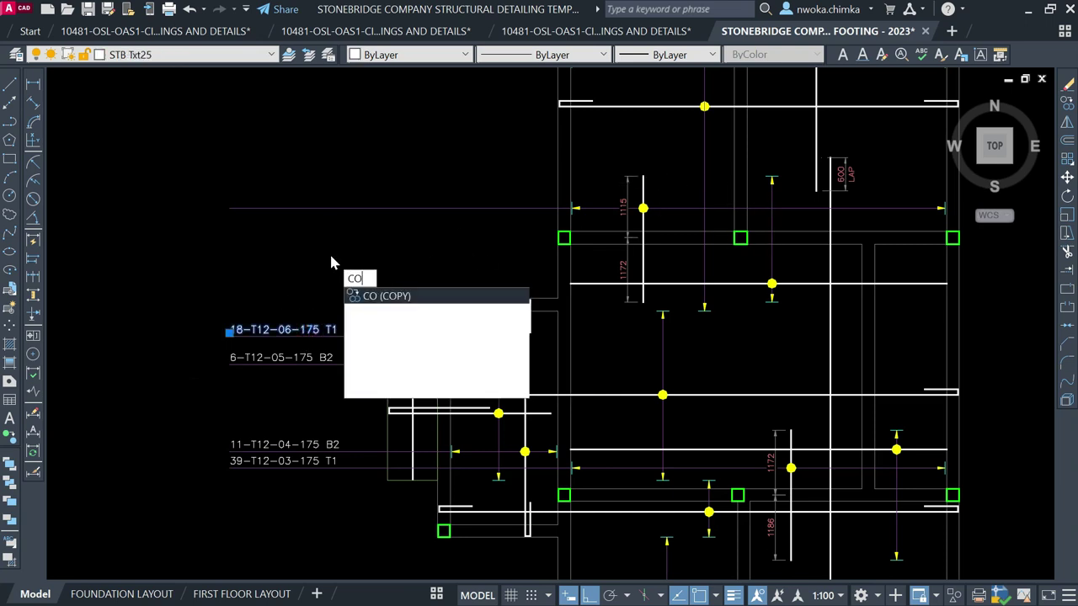
key("Return")
left_click(228, 342)
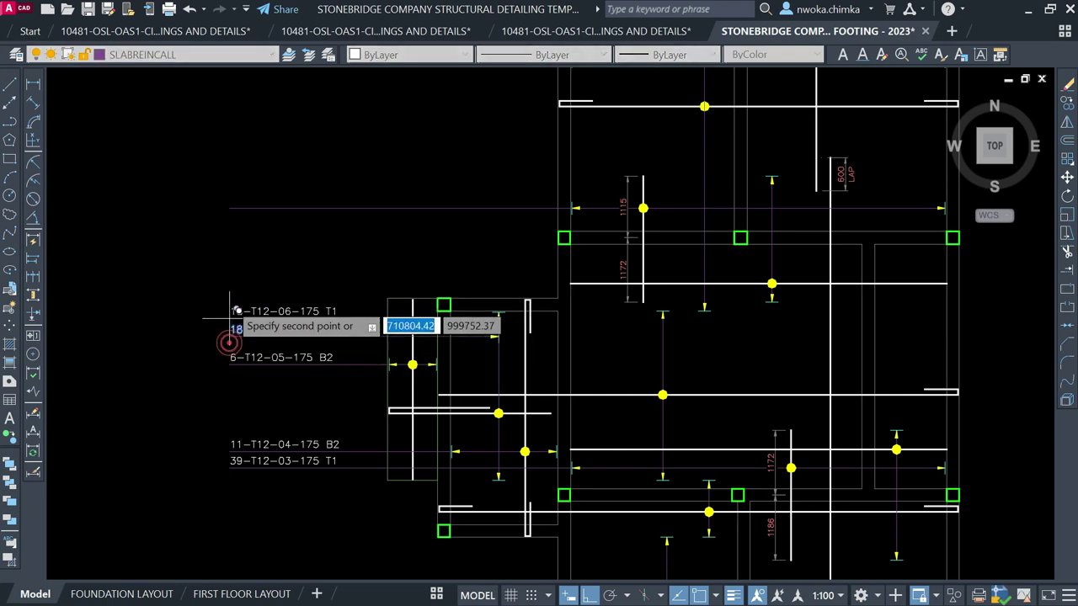
key("Escape")
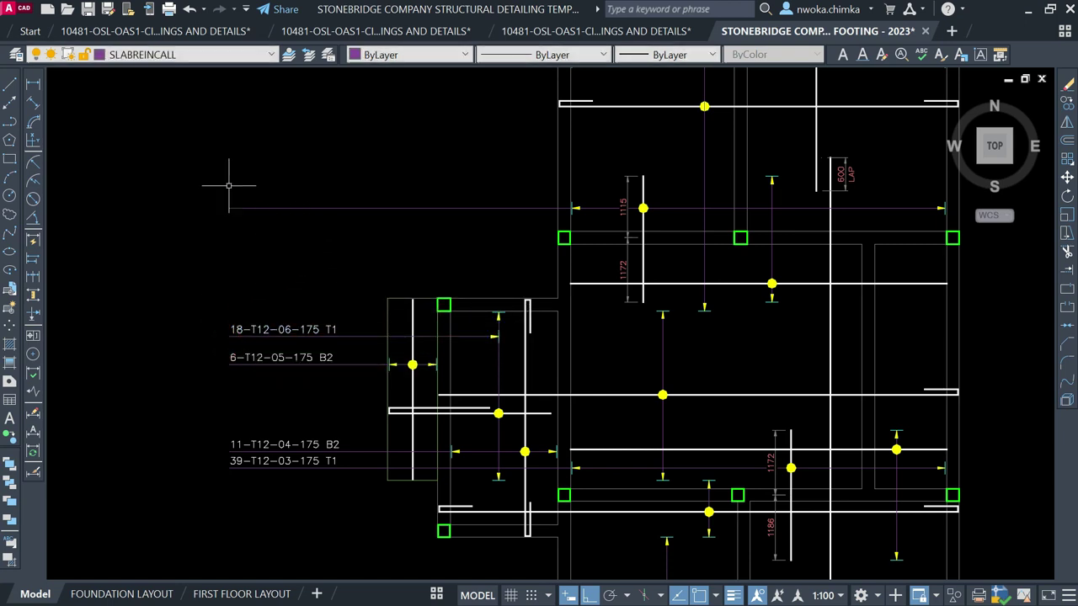
Measure the upper short top bar's horizontal distribution range from end to end with a temporary linear dimension
left_click(34, 85)
scroll(573, 207, "up", 5)
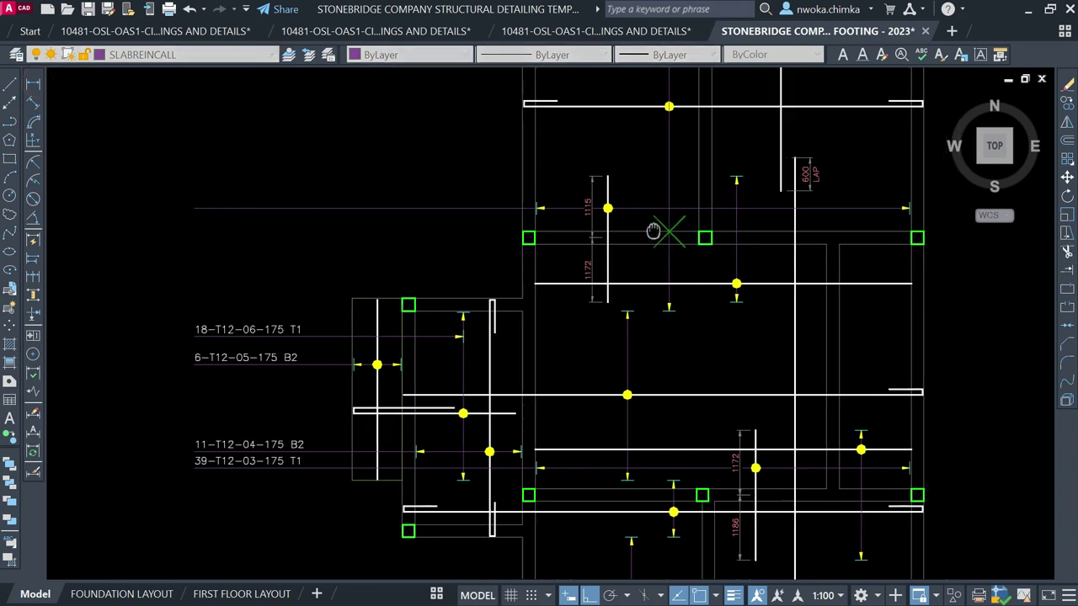
left_click(459, 211)
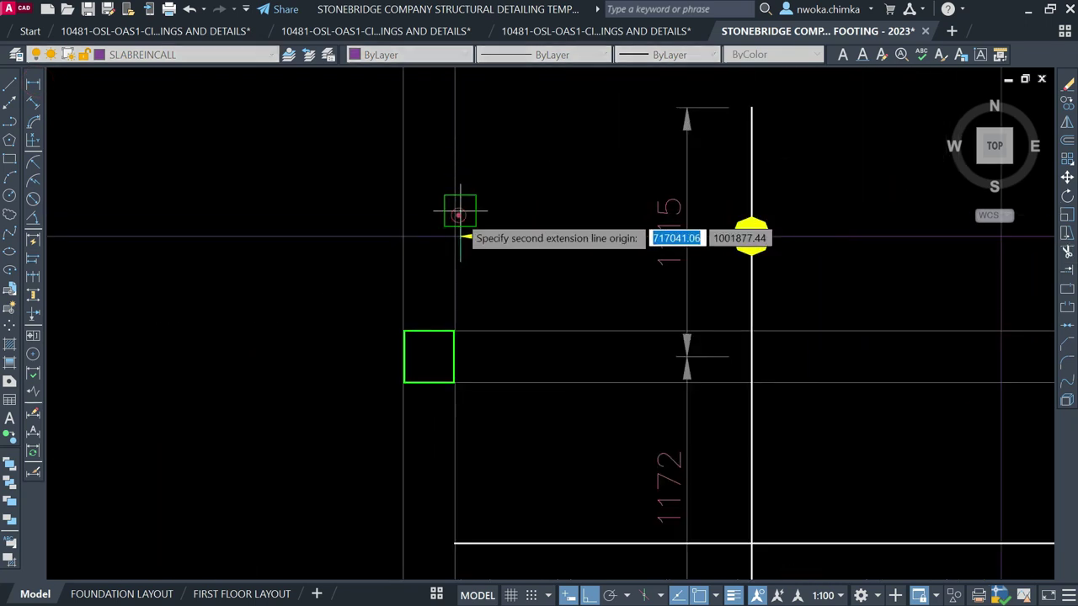
scroll(362, 223, "down", 3)
middle_click_drag(596, 211, 316, 225)
scroll(753, 223, "up", 6)
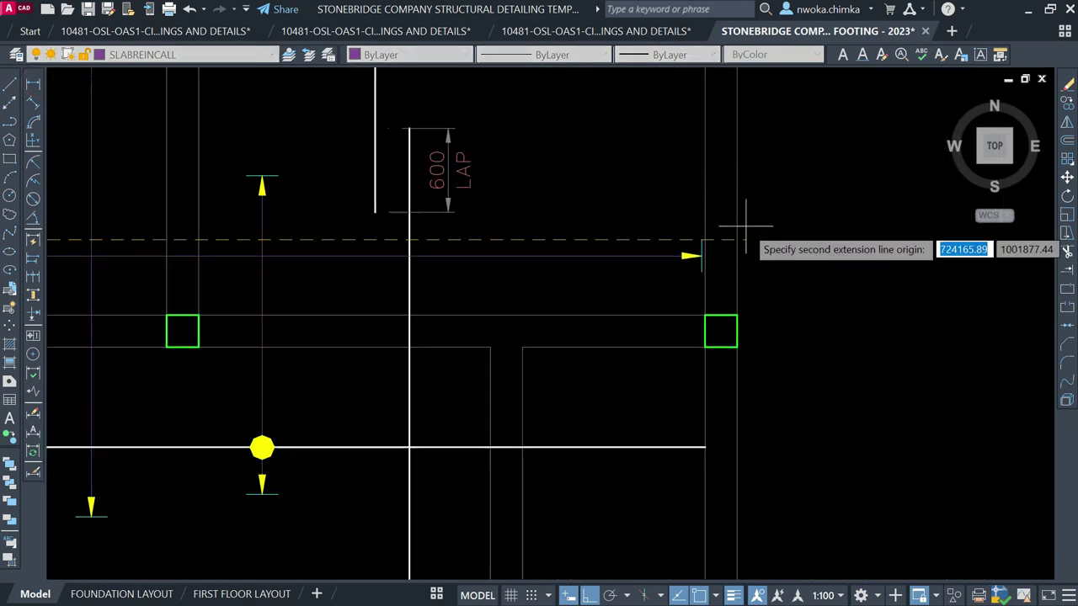
left_click(665, 249)
scroll(753, 227, "down", 5)
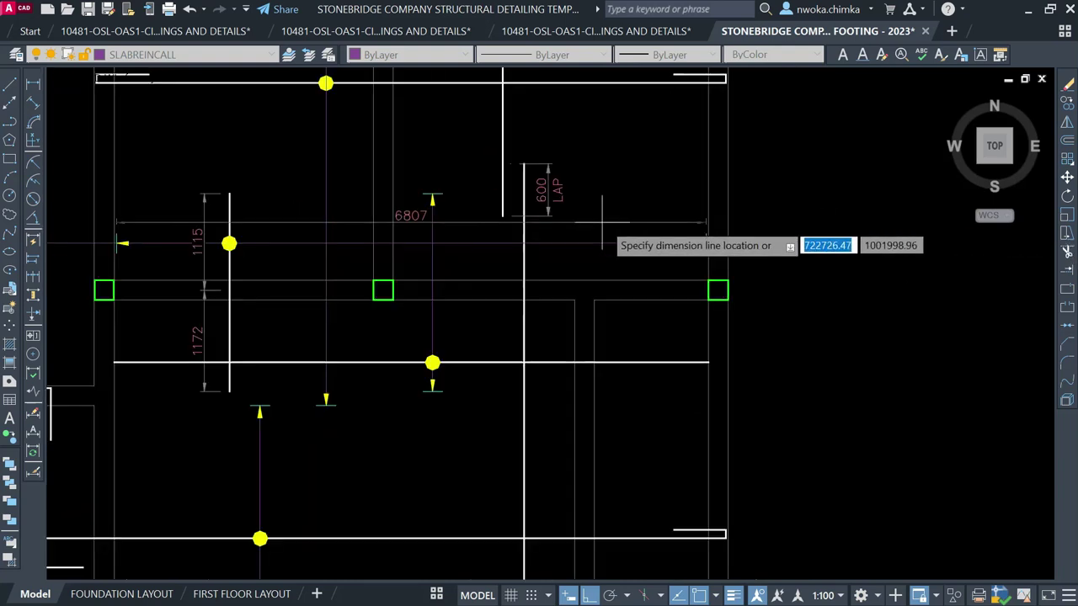
scroll(455, 168, "up", 3)
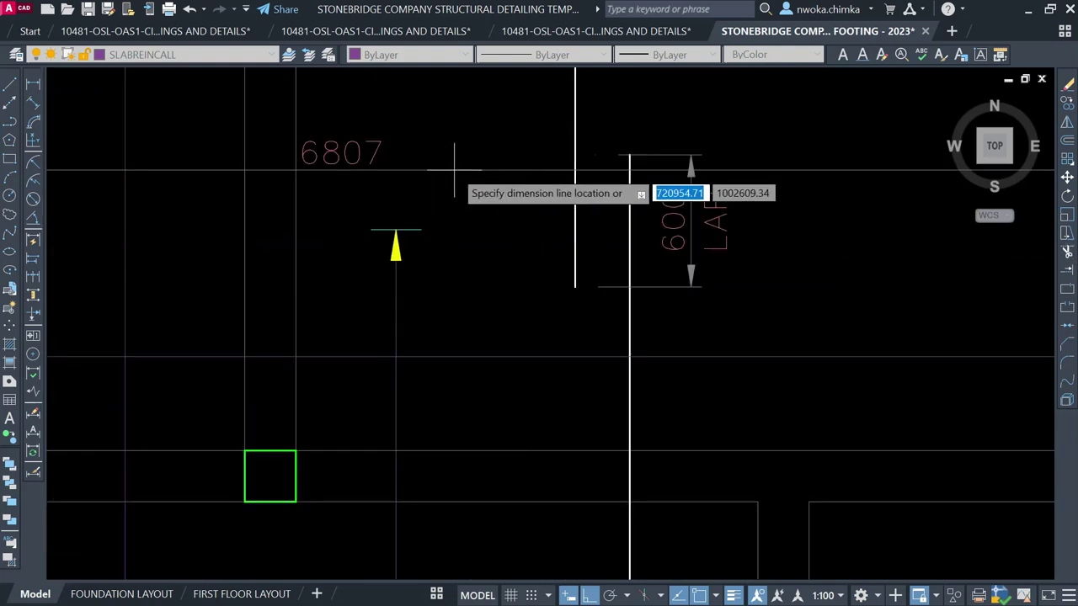
key("Escape")
Divide the range length 6807 by the 175 bar spacing in the quick calculator
type("QC")
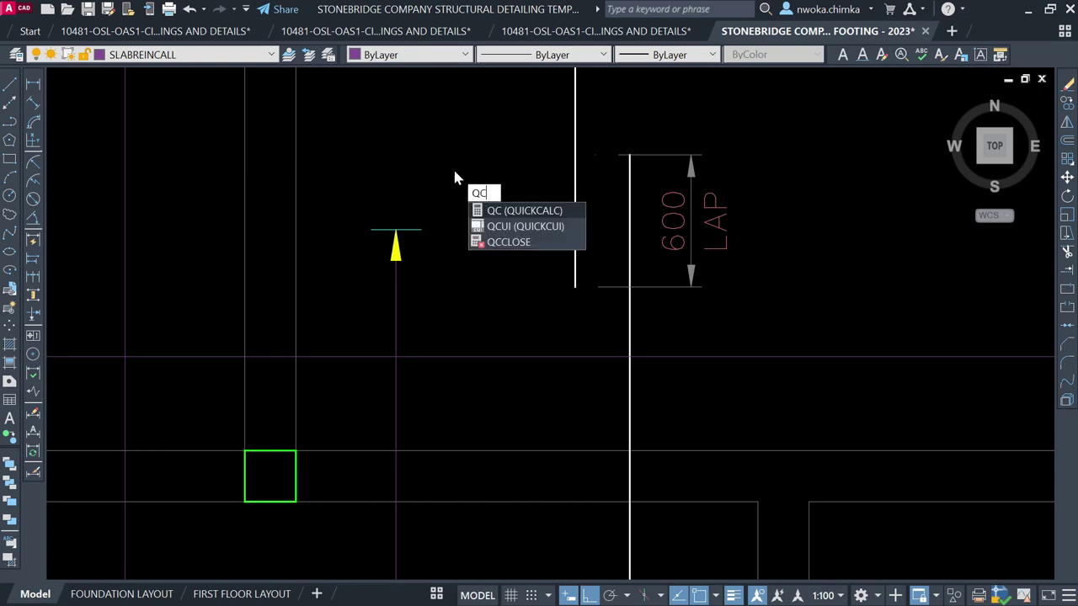
key("Return")
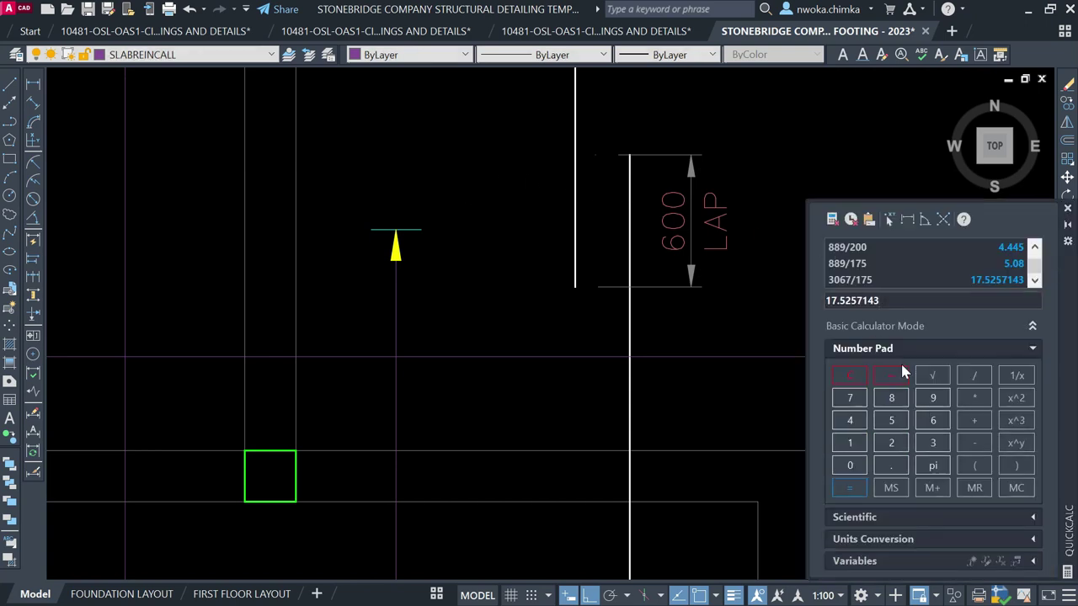
left_click(849, 377)
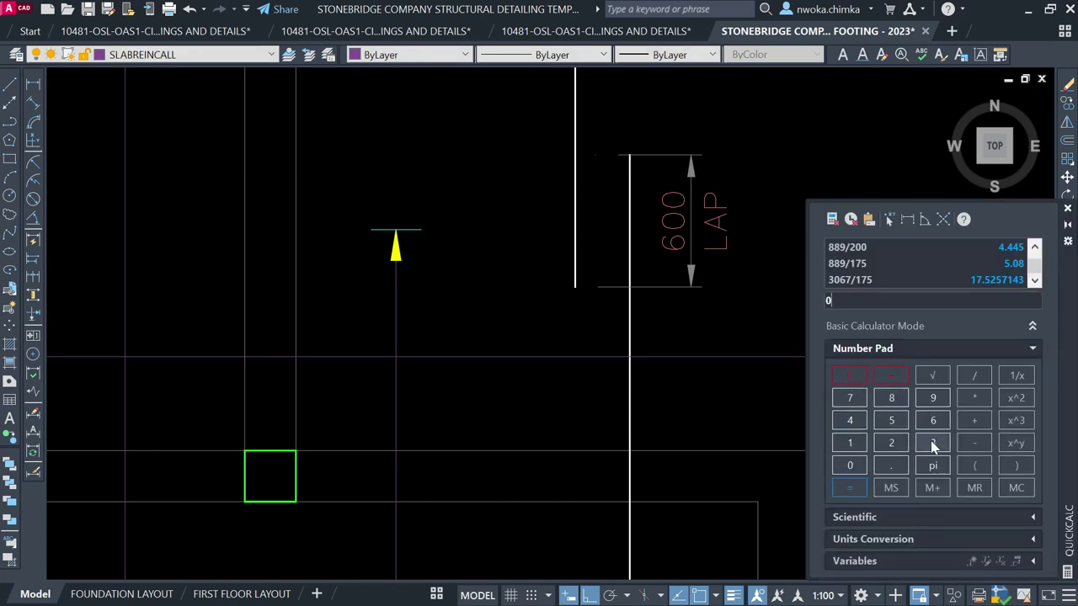
left_click(892, 403)
left_click(848, 400)
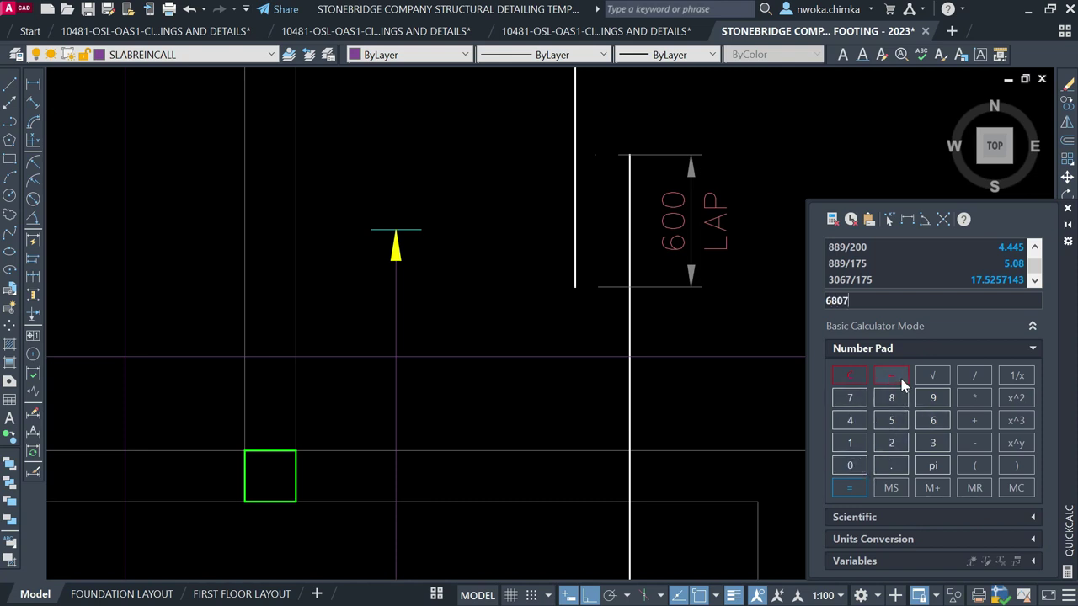
left_click(973, 380)
left_click(855, 444)
left_click(849, 399)
left_click(858, 485)
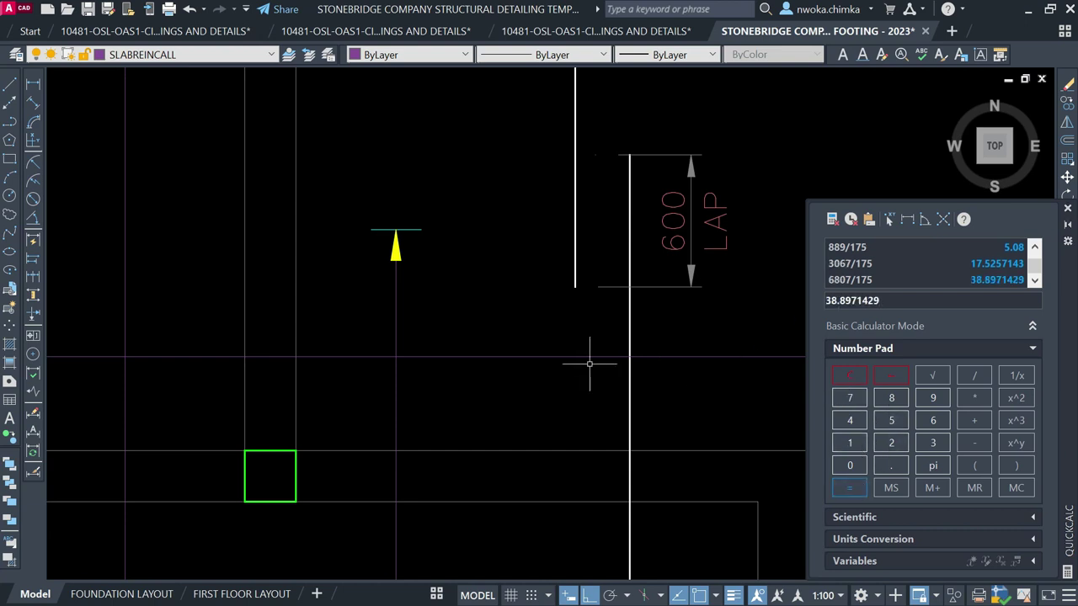
Copy the 18-T12-06-175 T1 callout straight up onto the left end of the upper short top bar's leader line
scroll(626, 300, "down", 2)
scroll(631, 268, "down", 4)
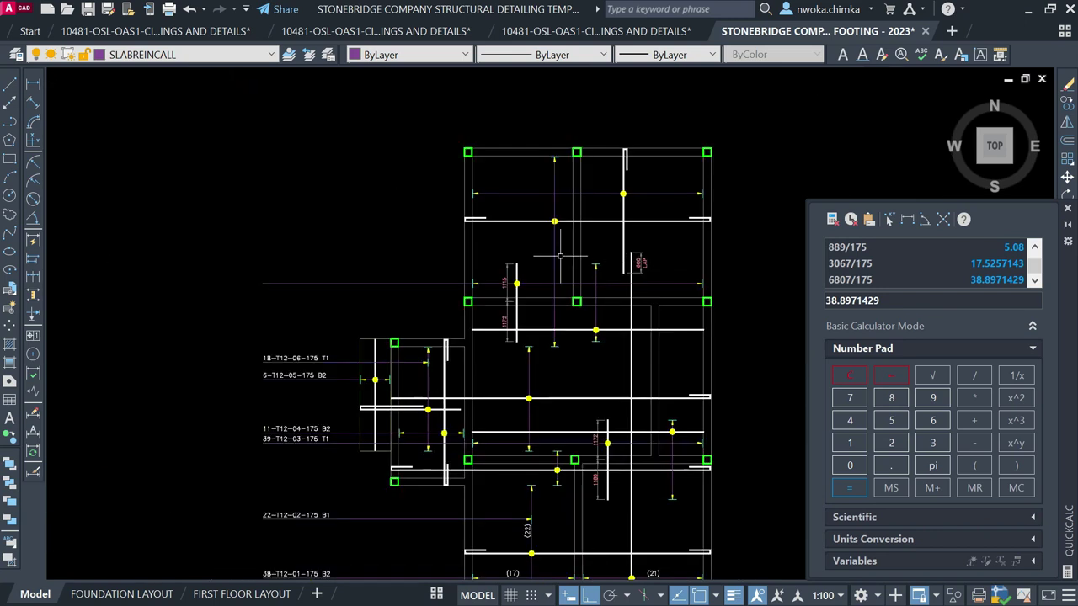
scroll(314, 345, "up", 4)
left_click(313, 380)
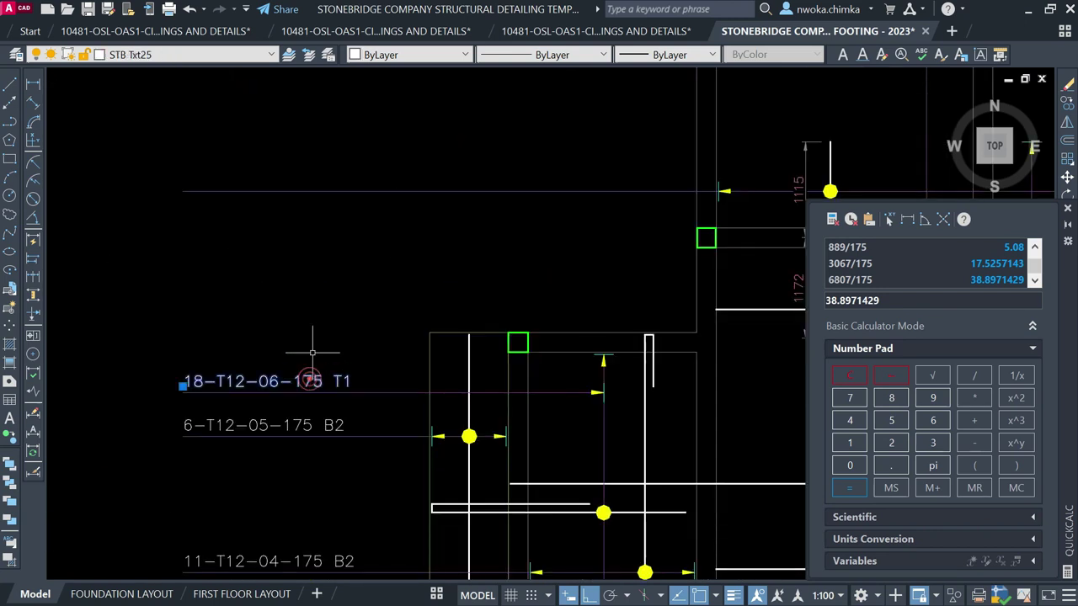
type("CO")
key("Return")
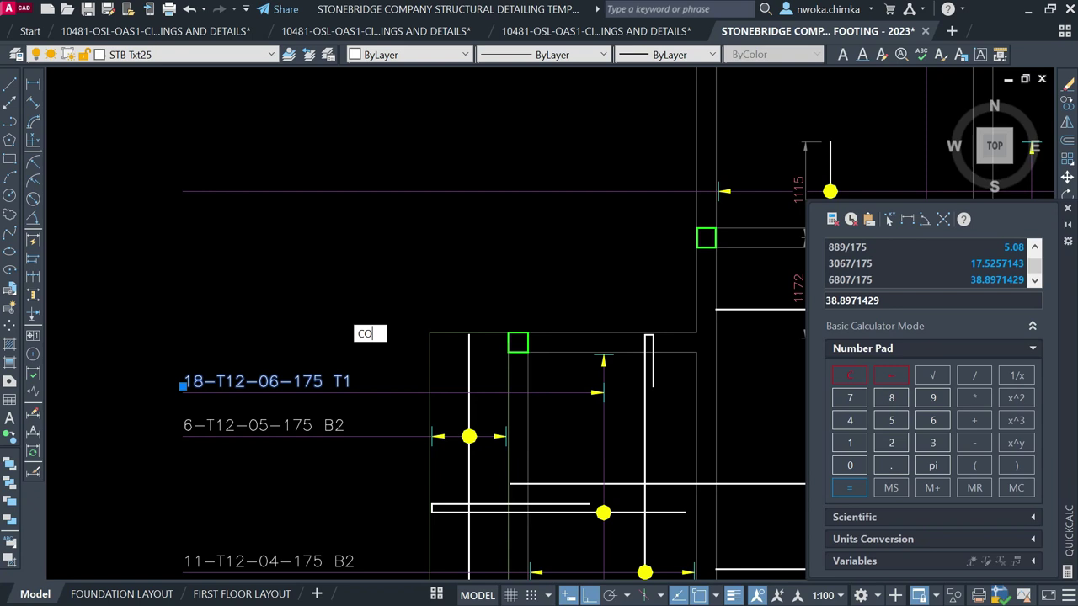
left_click(183, 386)
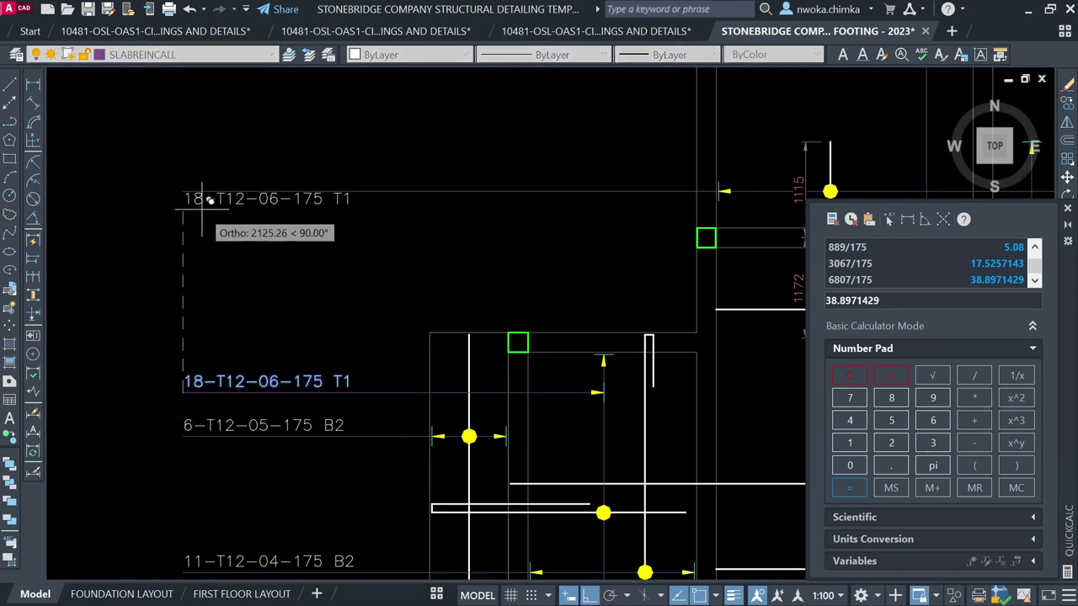
left_click(184, 185)
key("Escape")
Set the copied T1 callout's bar count to 39 and its bar mark to 07
left_click(197, 180)
scroll(198, 177, "up", 2)
double_click(199, 180)
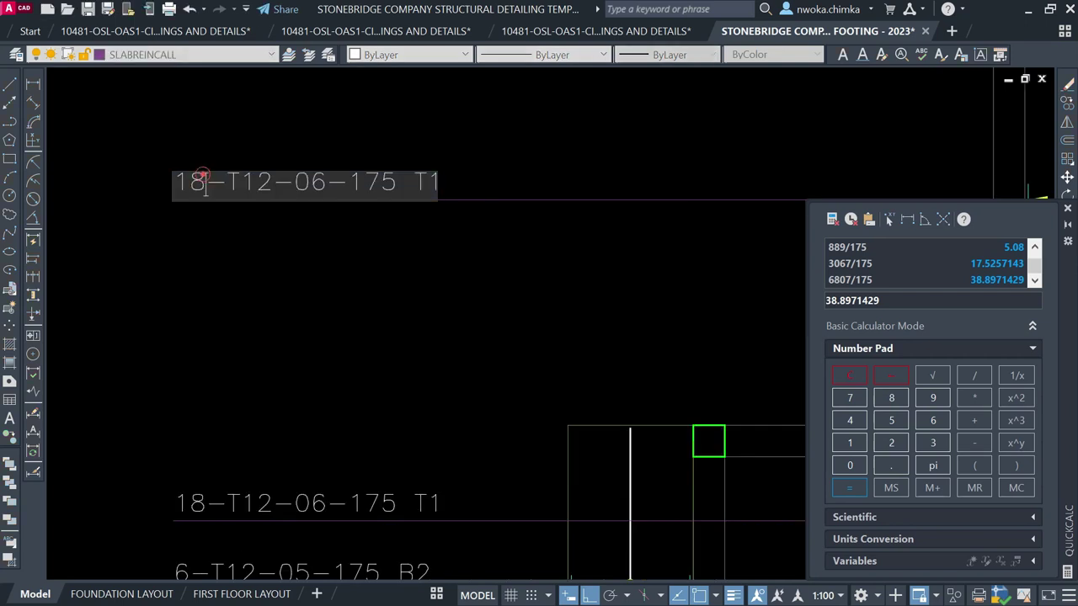
type("39")
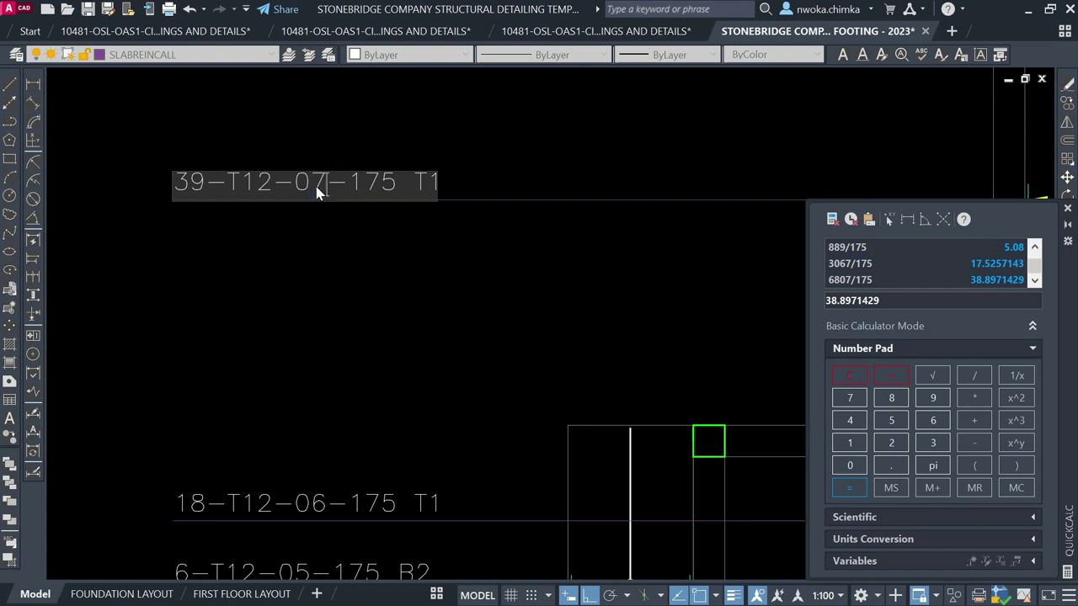
key("Return")
key("Escape")
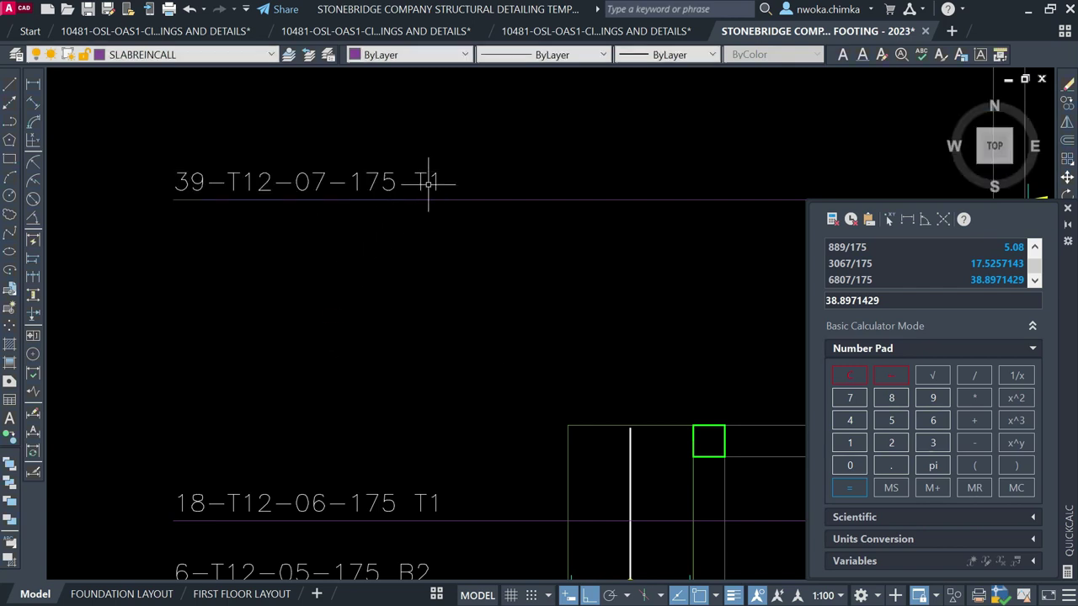
Draw a horizontal leader line from the left end of the topmost horizontal distribution range, aligned with the callouts' left ends
scroll(283, 295, "down", 5)
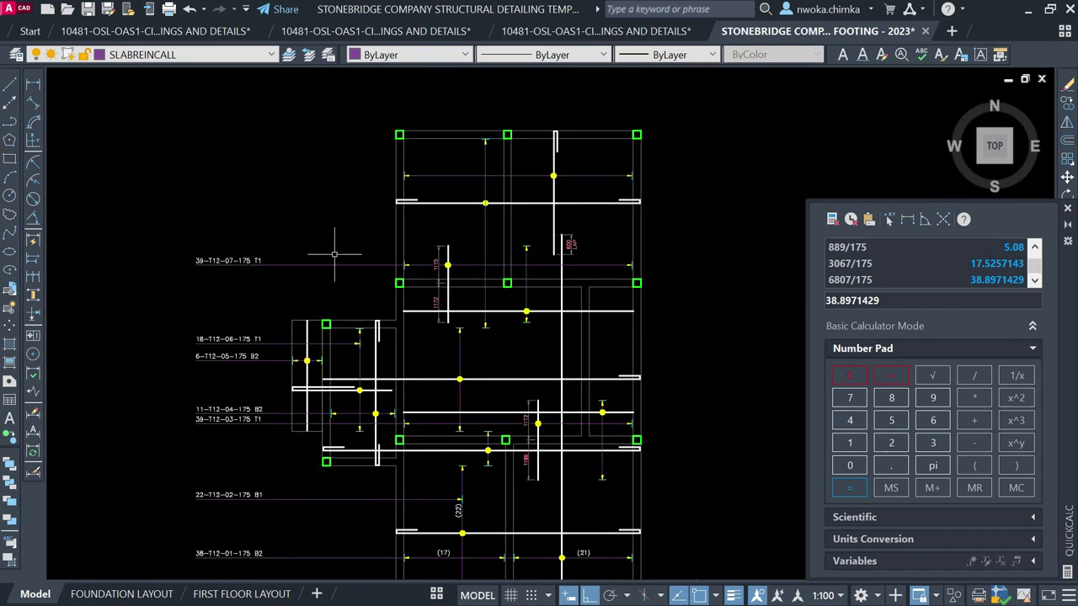
middle_click_drag(461, 245, 467, 195)
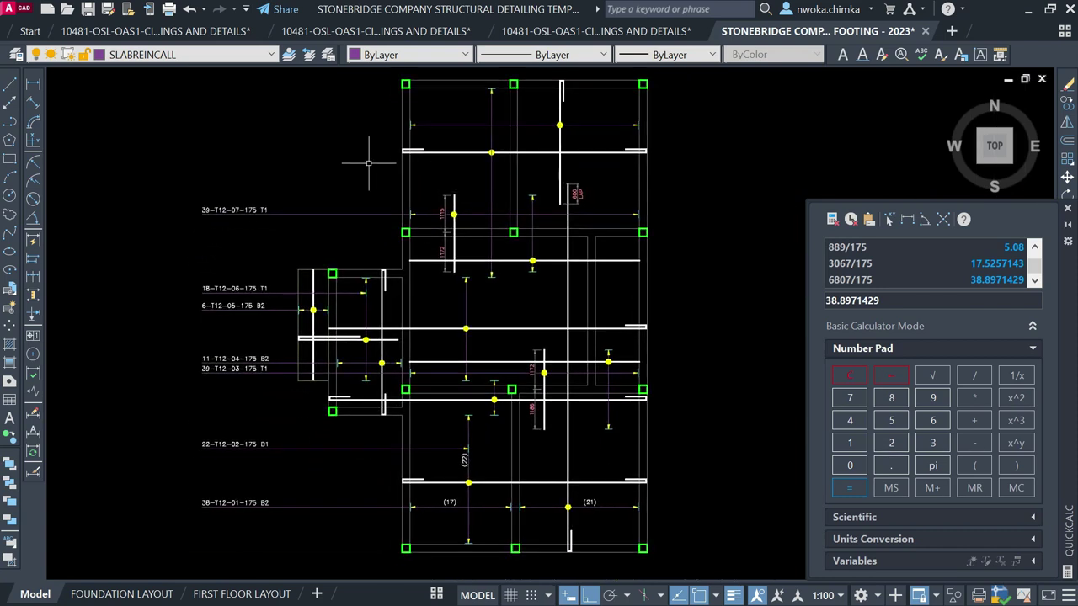
left_click(12, 88)
scroll(391, 132, "up", 6)
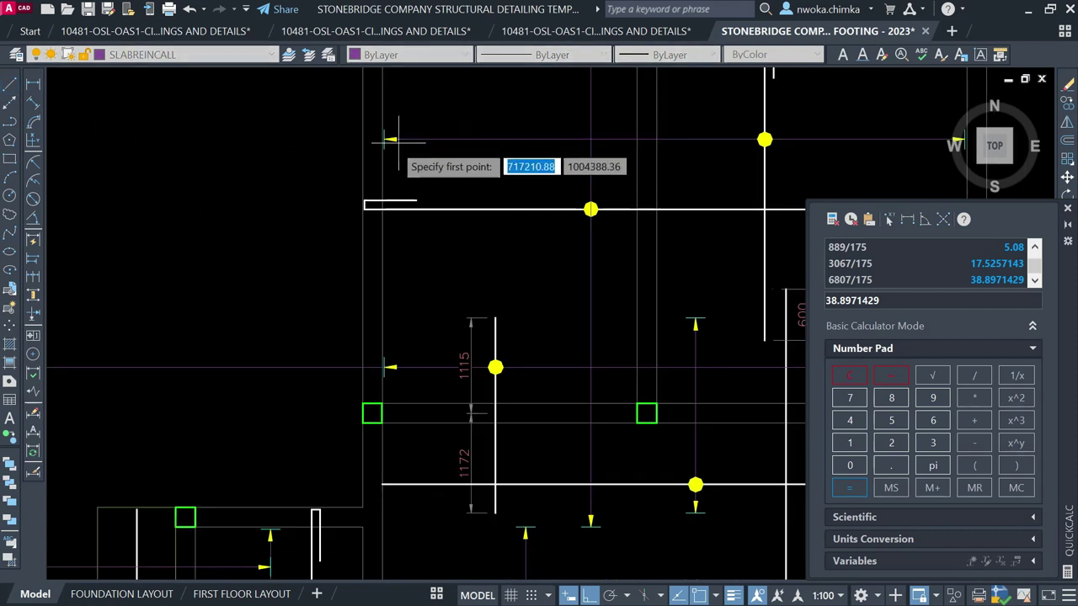
scroll(389, 132, "up", 2)
left_click(368, 131)
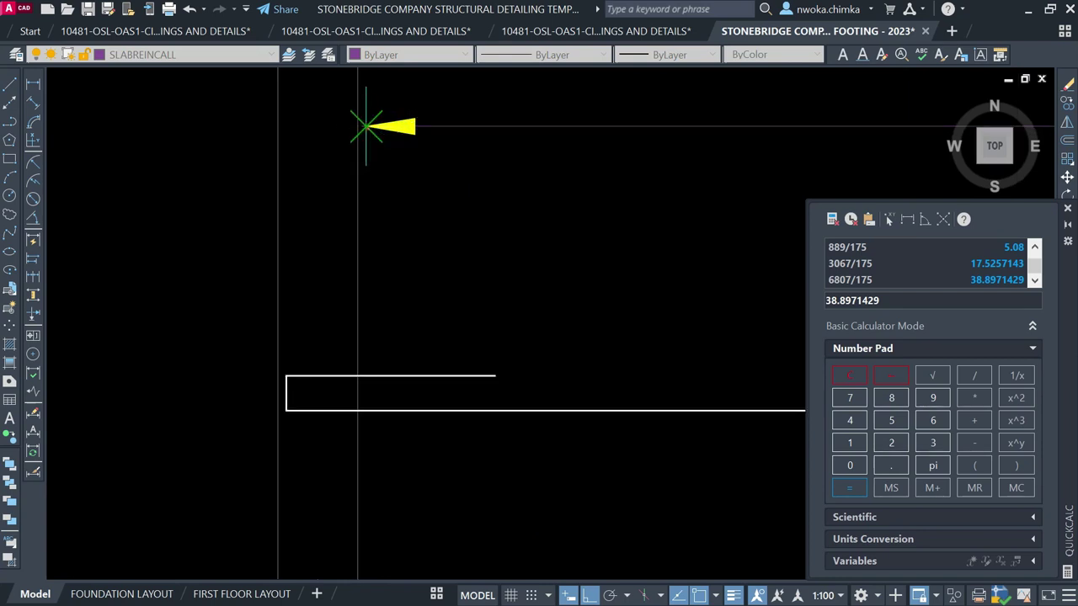
scroll(583, 132, "down", 4)
scroll(589, 133, "down", 4)
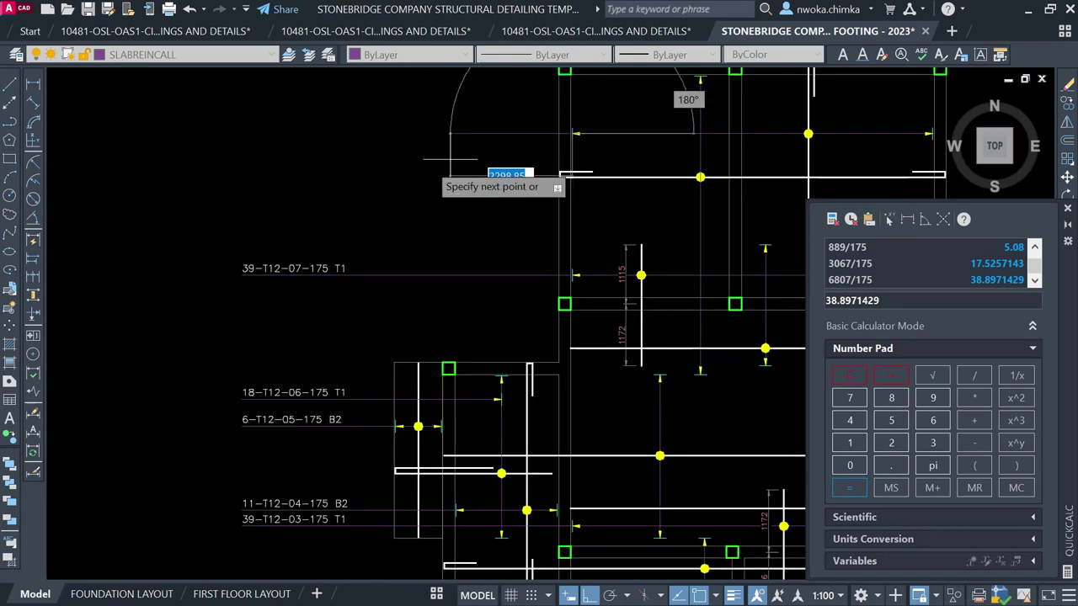
left_click(241, 268)
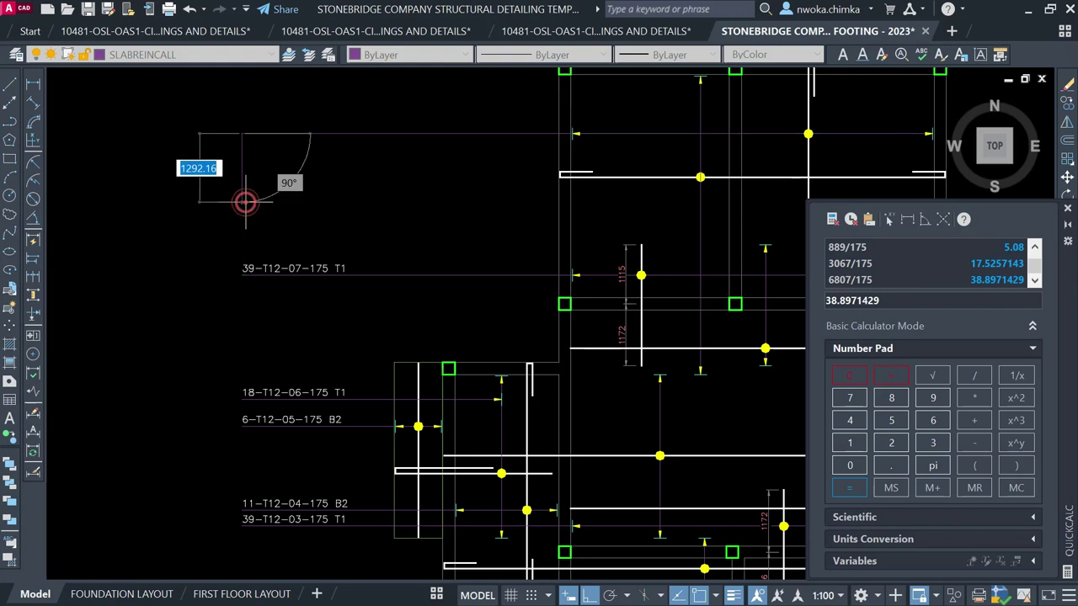
scroll(299, 254, "down", 2)
key("Escape")
Examine the hooked vertical bar in the uppermost slab panel, its distribution range and the leader drawn from it
scroll(589, 164, "up", 2)
left_click(548, 171)
left_click(539, 182)
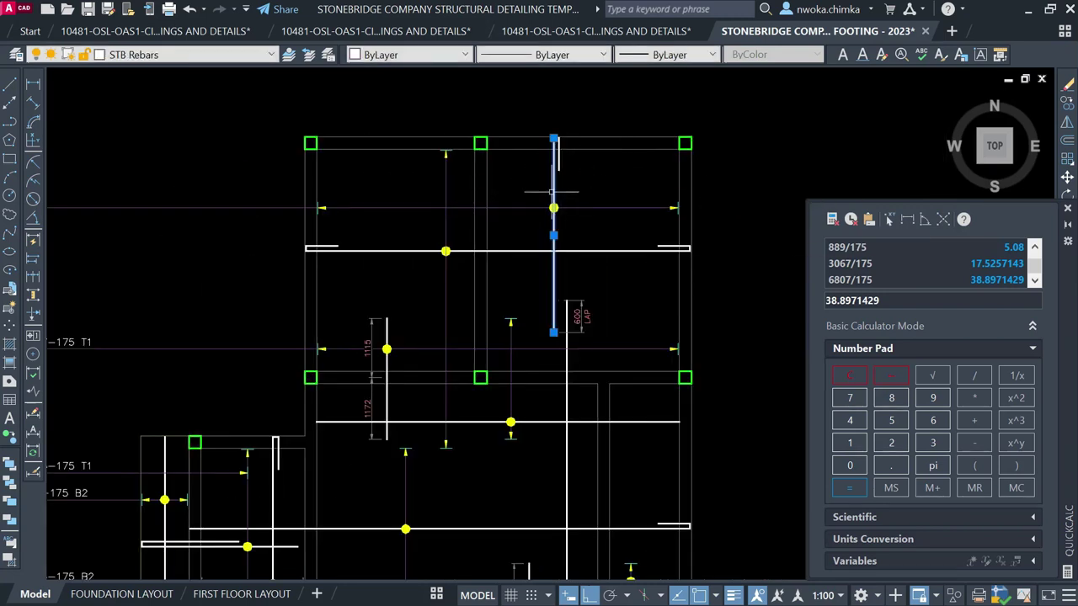
key("Escape")
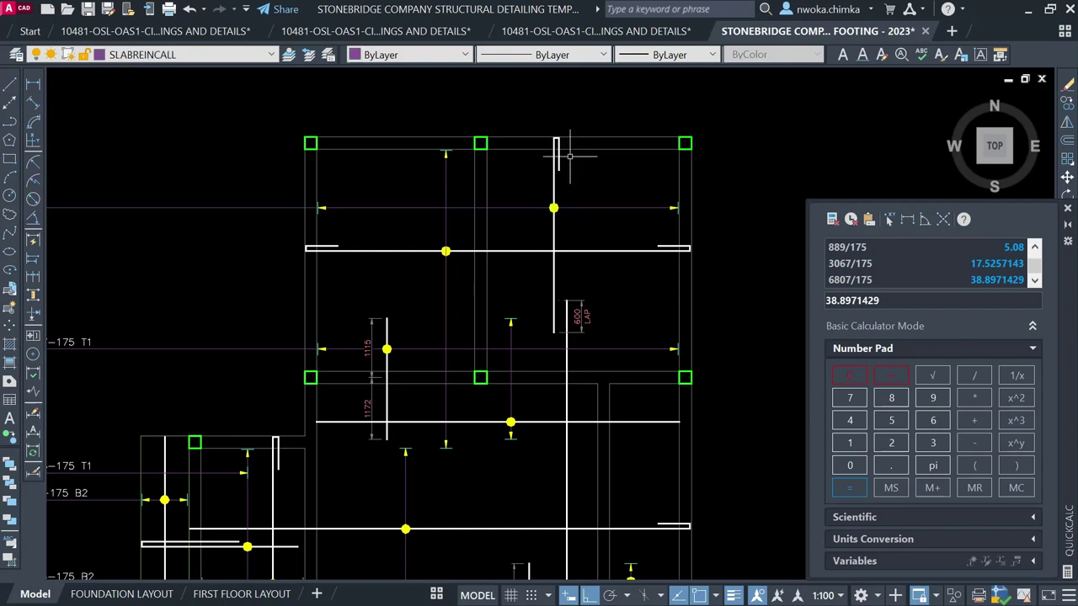
scroll(739, 155, "down", 3)
scroll(513, 240, "up", 3)
scroll(517, 221, "down", 2)
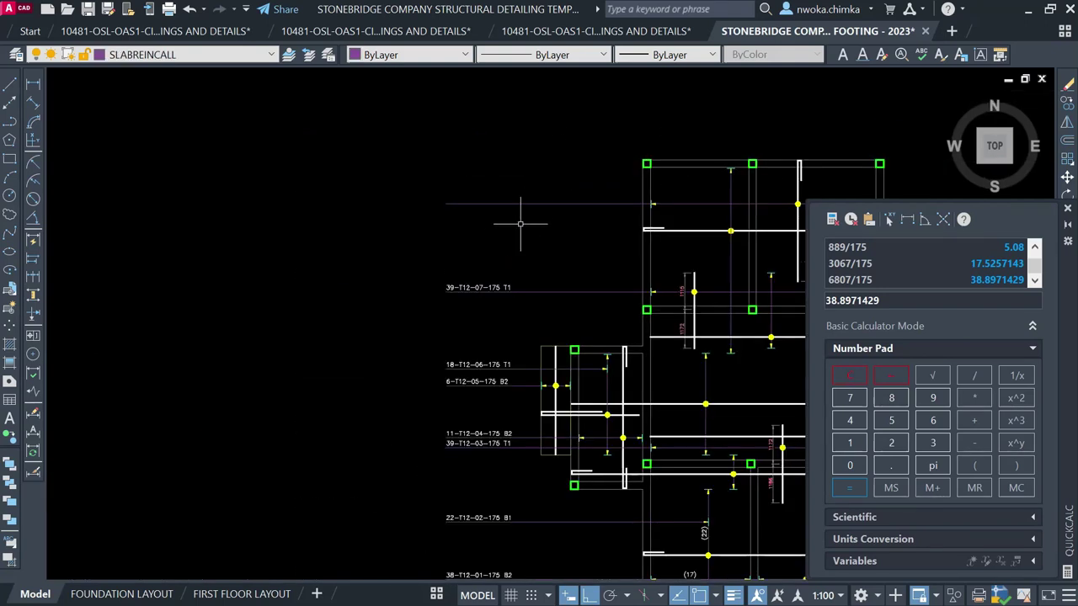
scroll(265, 157, "up", 1)
Measure the topmost horizontal distribution range of the hooked vertical bar from end to end with a temporary linear dimension
left_click(33, 84)
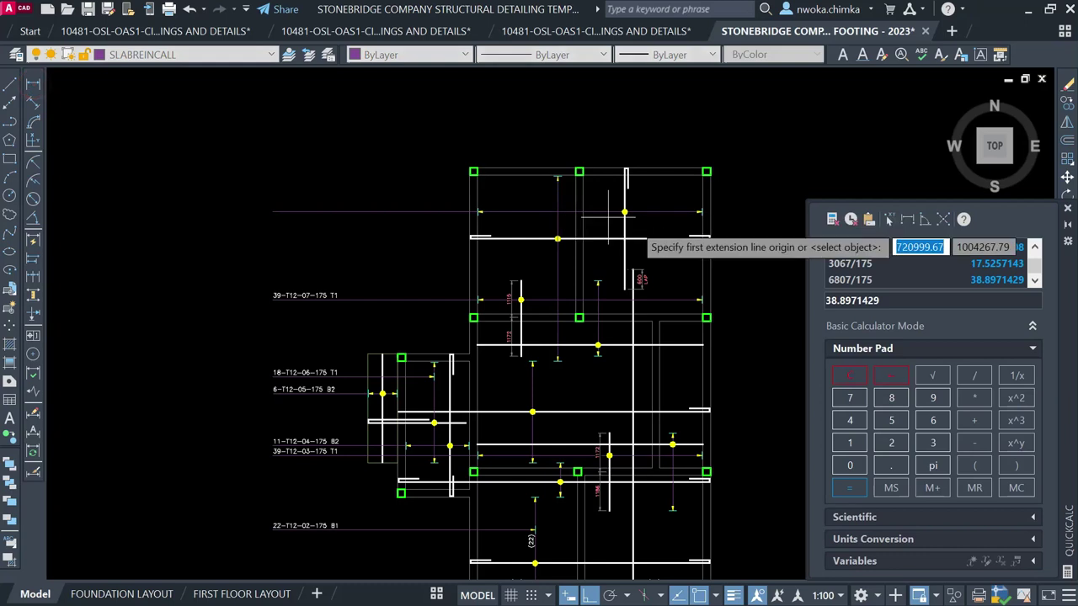
scroll(505, 221, "up", 3)
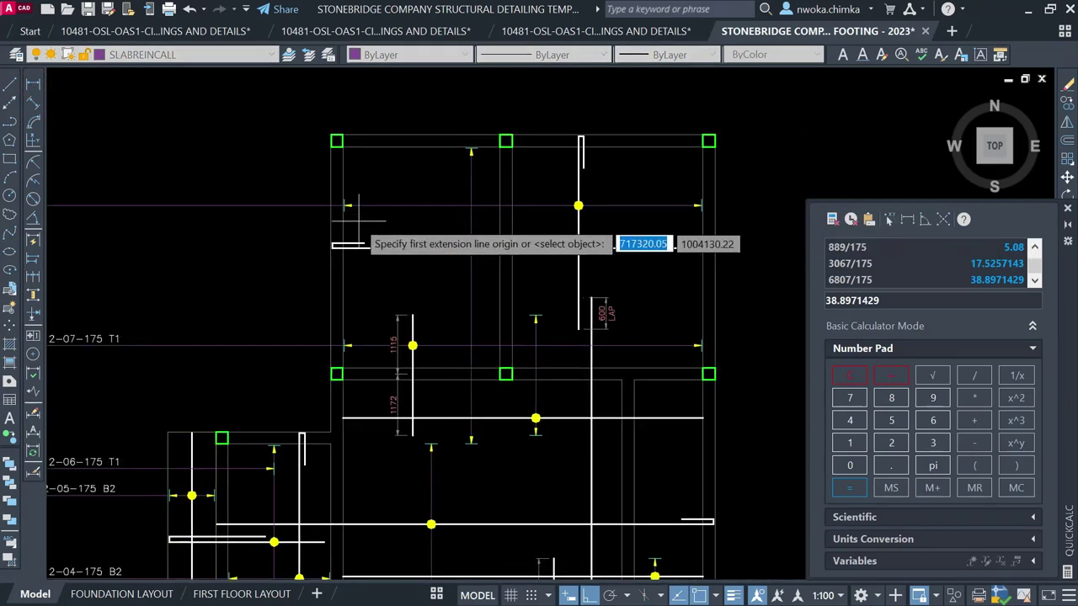
scroll(348, 218, "up", 4)
left_click(336, 200)
scroll(335, 200, "down", 3)
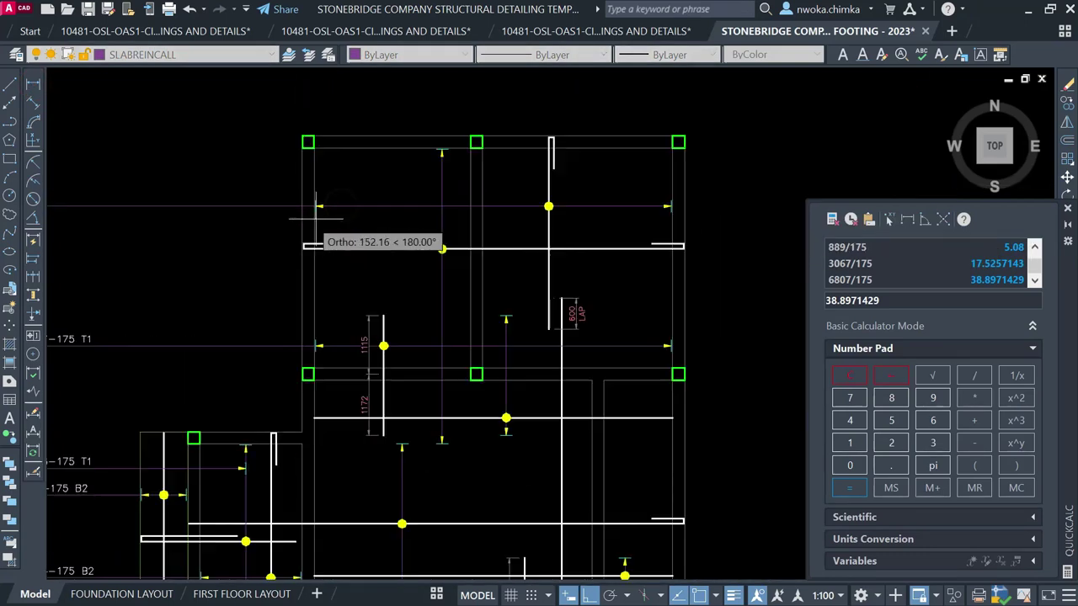
scroll(682, 215, "up", 3)
scroll(632, 218, "up", 2)
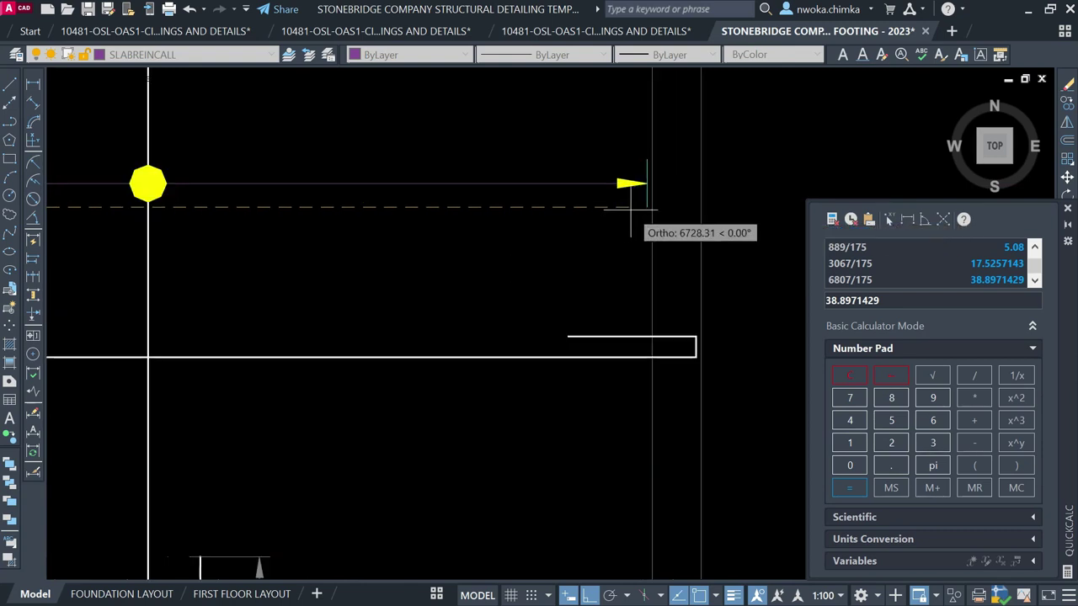
Measure the horizontal bar distribution range across the uppermost slab panels with a temporary linear dimension
left_click(639, 205)
scroll(700, 209, "down", 4)
scroll(468, 219, "up", 2)
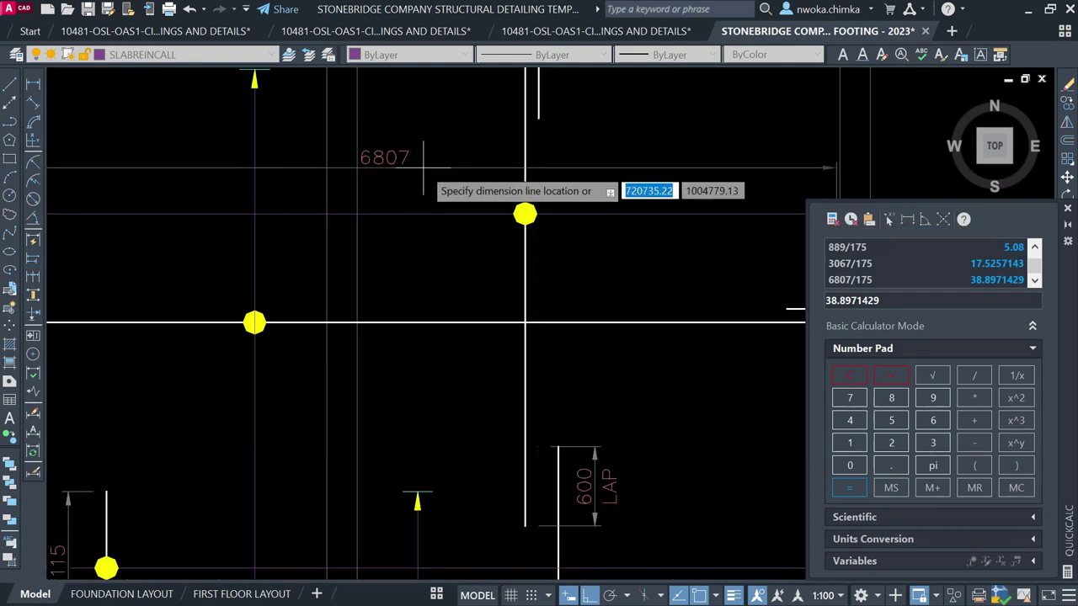
key("Escape")
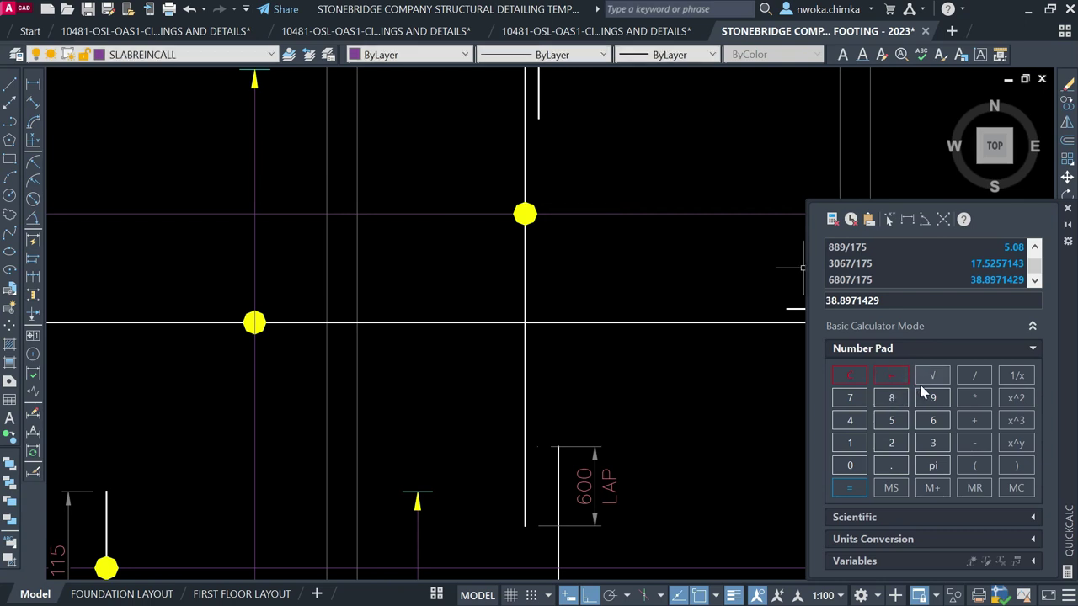
Calculate the number of bars for the horizontal range by dividing 6807 by 175
left_click(932, 420)
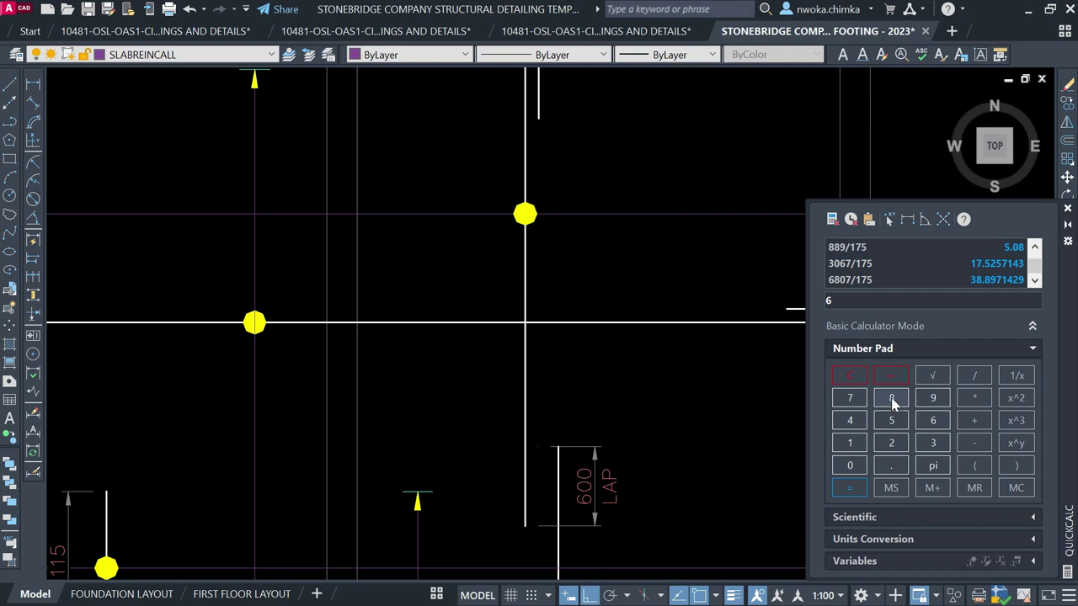
left_click(850, 466)
left_click(974, 375)
left_click(850, 442)
left_click(851, 401)
left_click(850, 488)
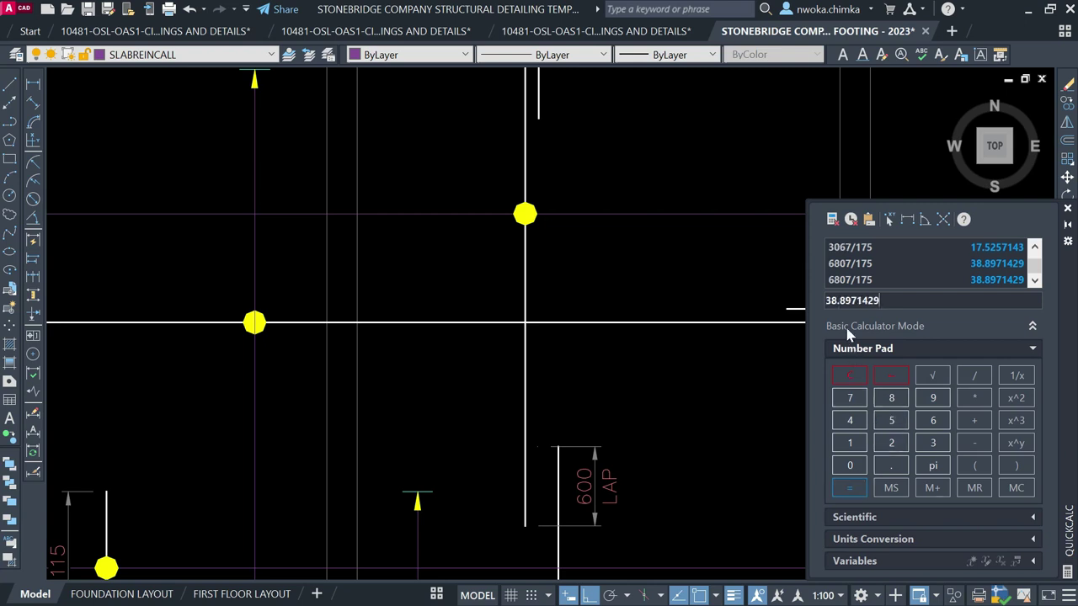
Copy the 39-T12-07-175 T1 label straight up onto the start of the unlabelled uppermost leader line
scroll(648, 267, "down", 6)
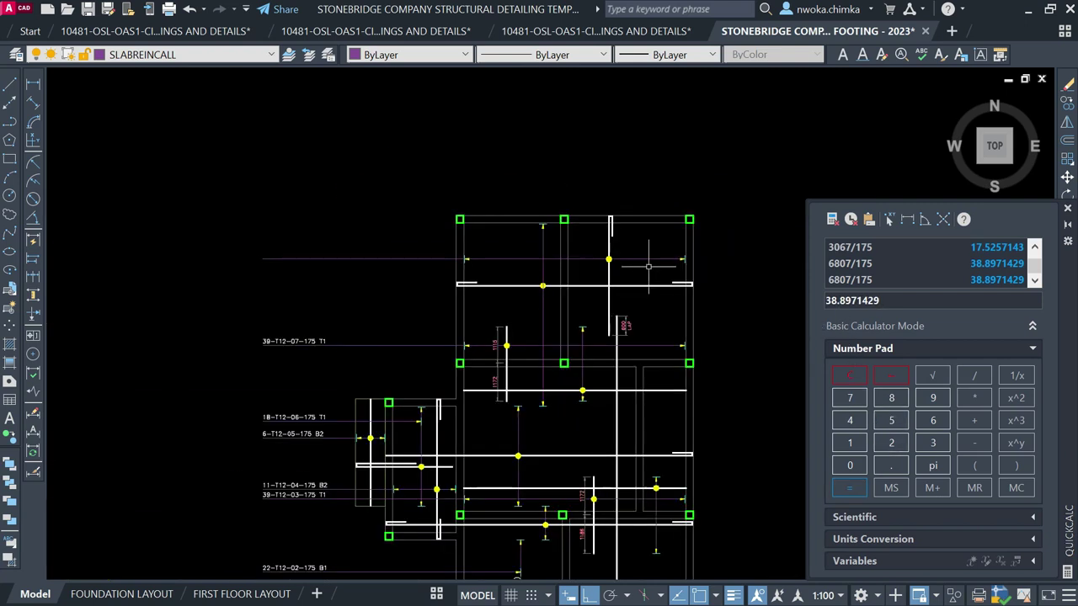
scroll(300, 301, "up", 3)
scroll(345, 299, "down", 2)
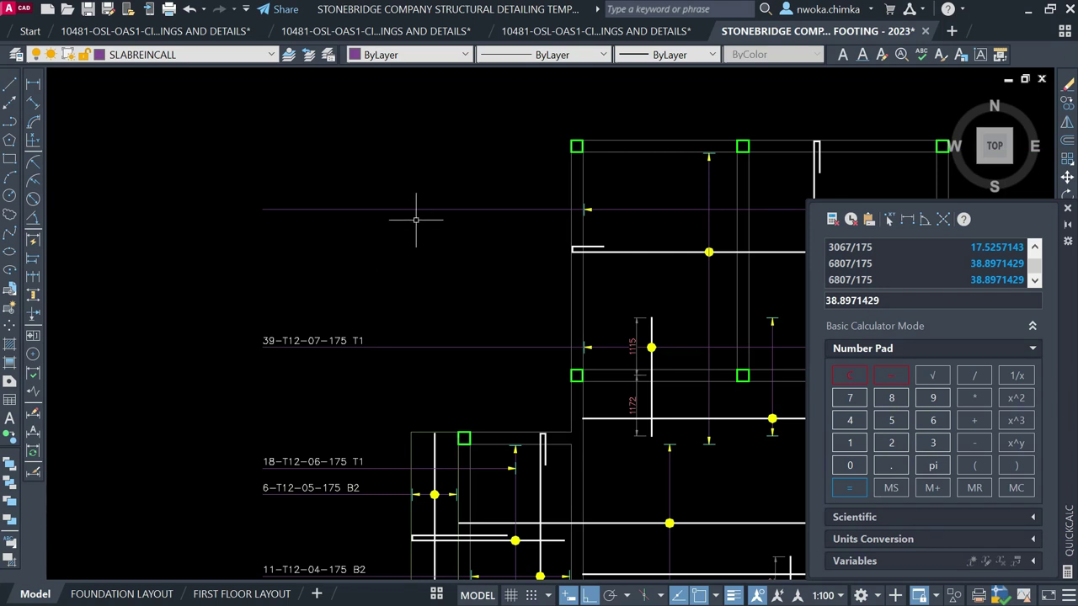
scroll(415, 220, "down", 2)
scroll(353, 295, "up", 4)
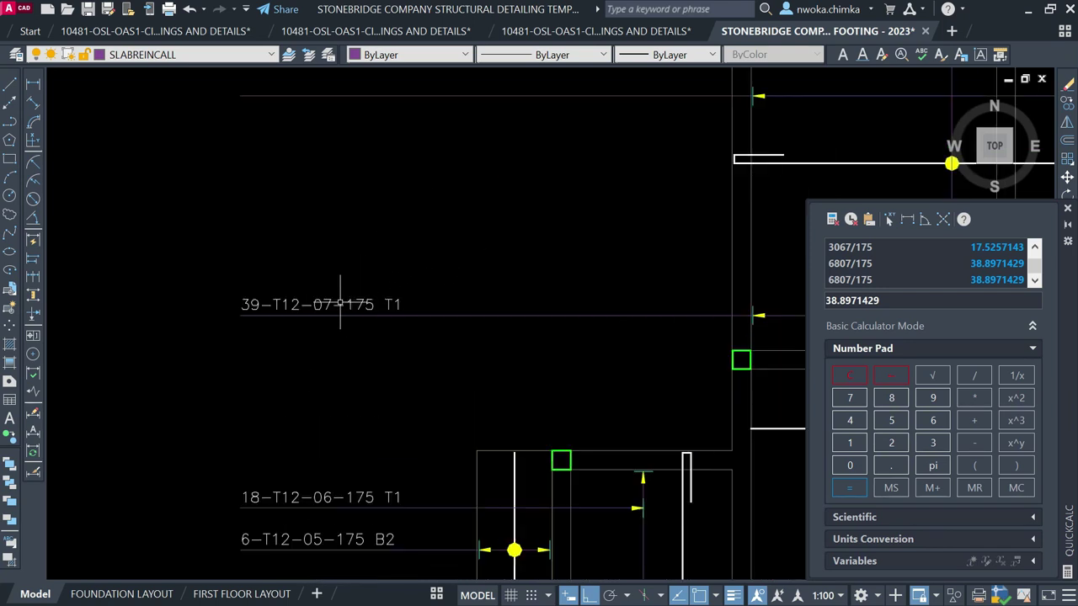
left_click(331, 305)
type("co")
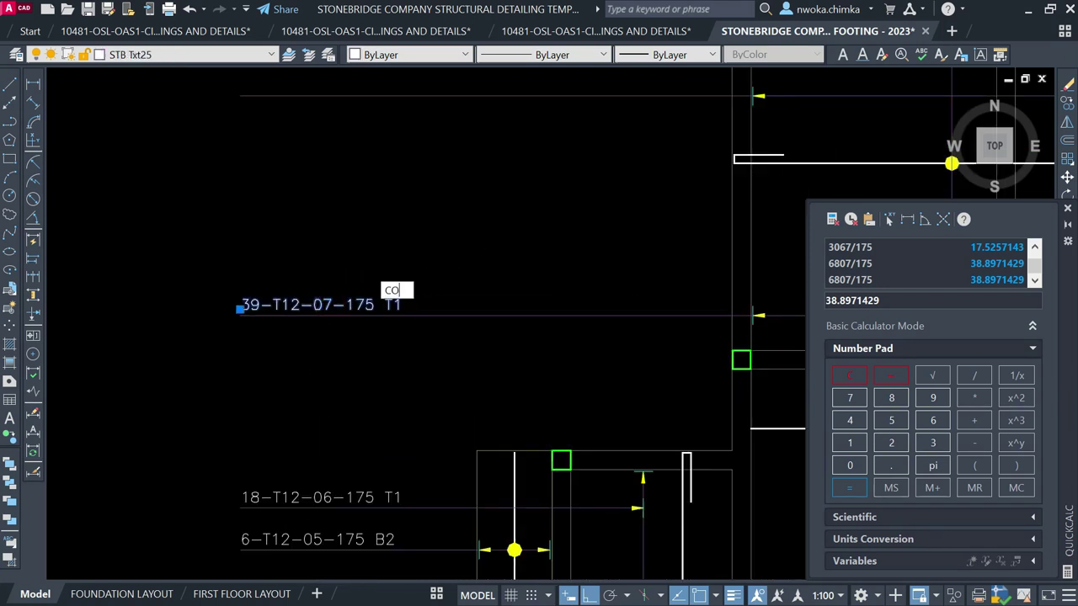
key("Return")
left_click(240, 316)
scroll(239, 315, "down", 3)
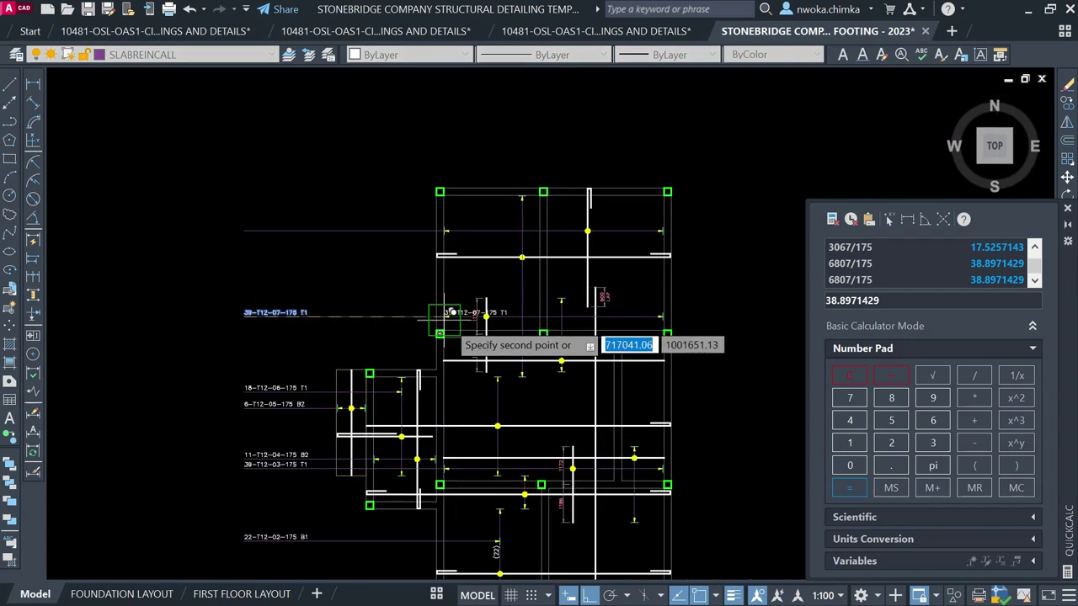
scroll(345, 211, "up", 3)
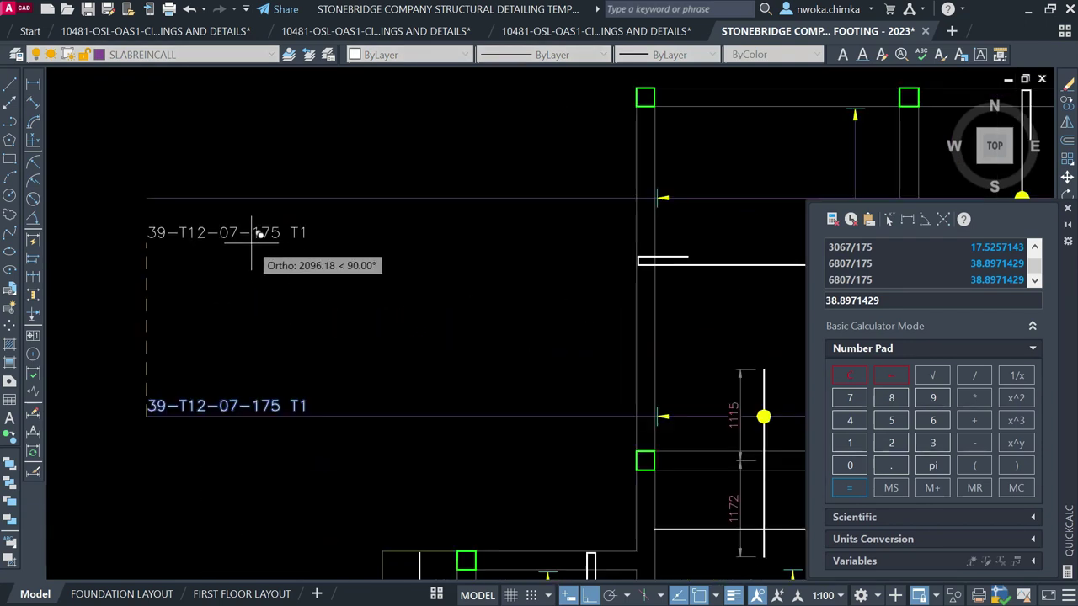
left_click(148, 187)
key("Escape")
Edit the copied label on the uppermost leader to read 39-T12-08-175 B2
left_click(270, 186)
double_click(303, 188)
scroll(303, 187, "up", 2)
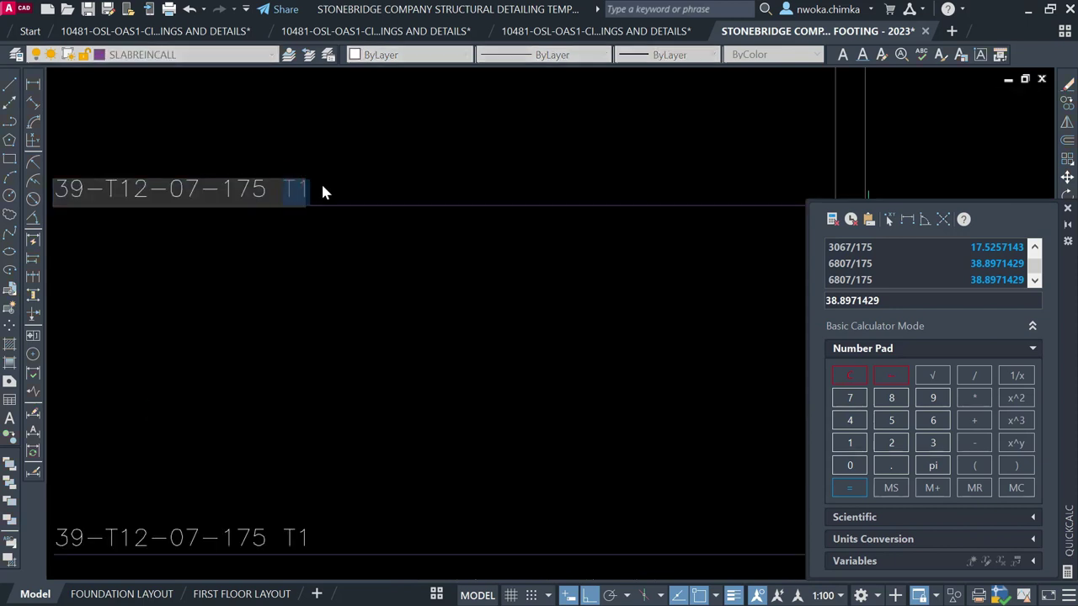
key("BackSpace")
key("BackSpace")
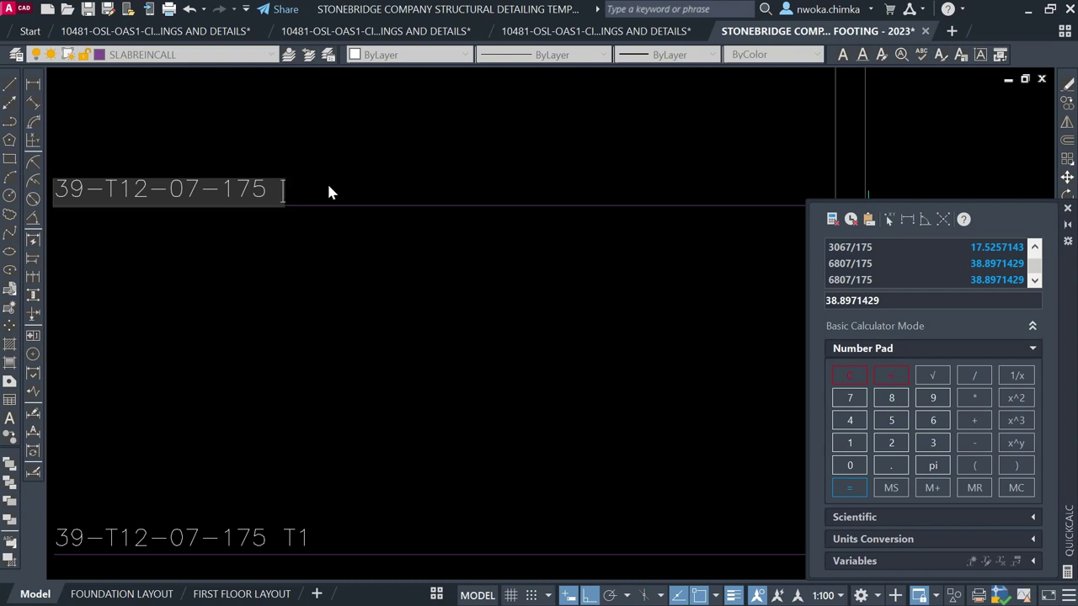
type("B2")
scroll(554, 173, "down", 2)
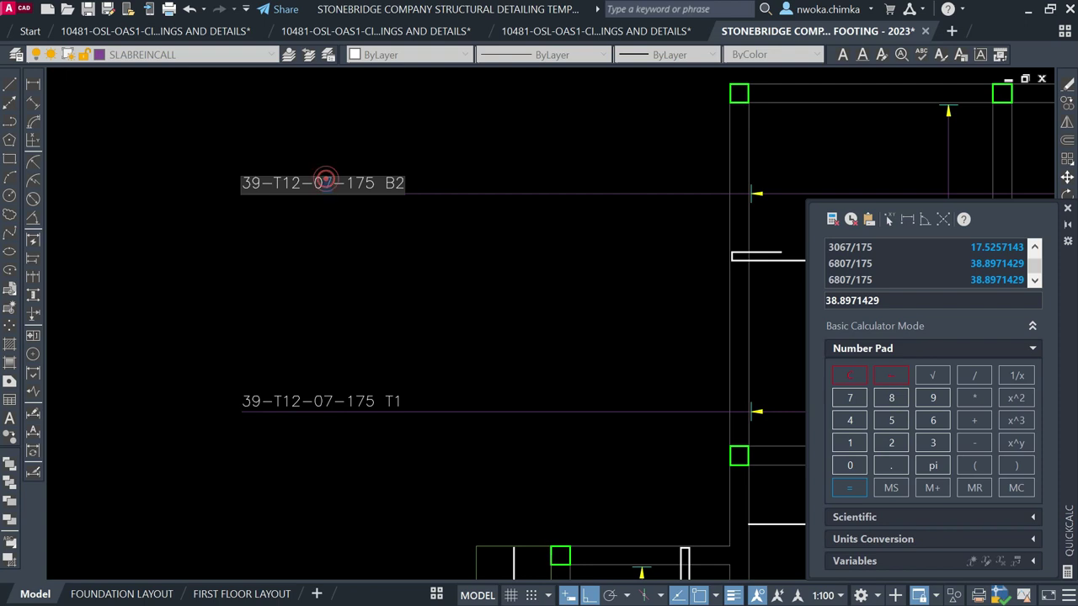
left_click(410, 148)
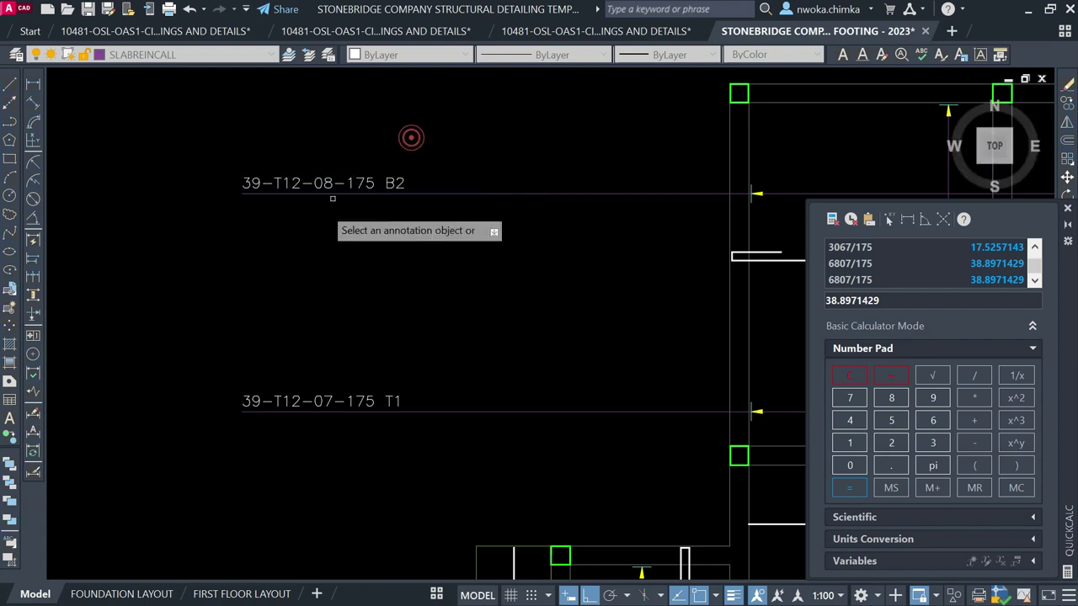
Examine the long horizontal bar and the crossing vertical bar in the uppermost slab panels
scroll(505, 253, "down", 3)
scroll(609, 296, "up", 2)
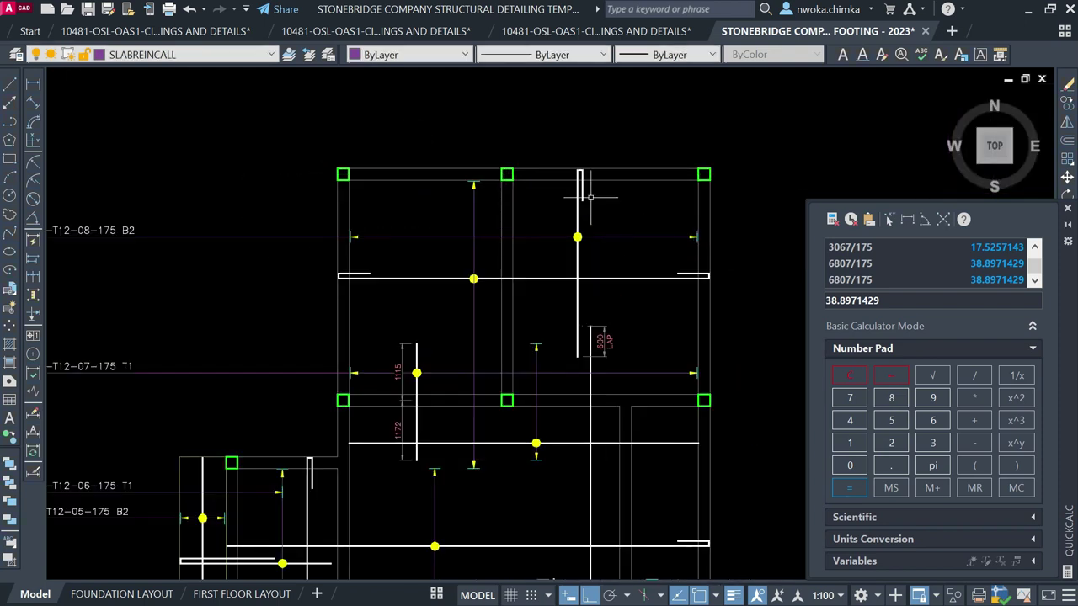
left_click(458, 261)
left_click(435, 306)
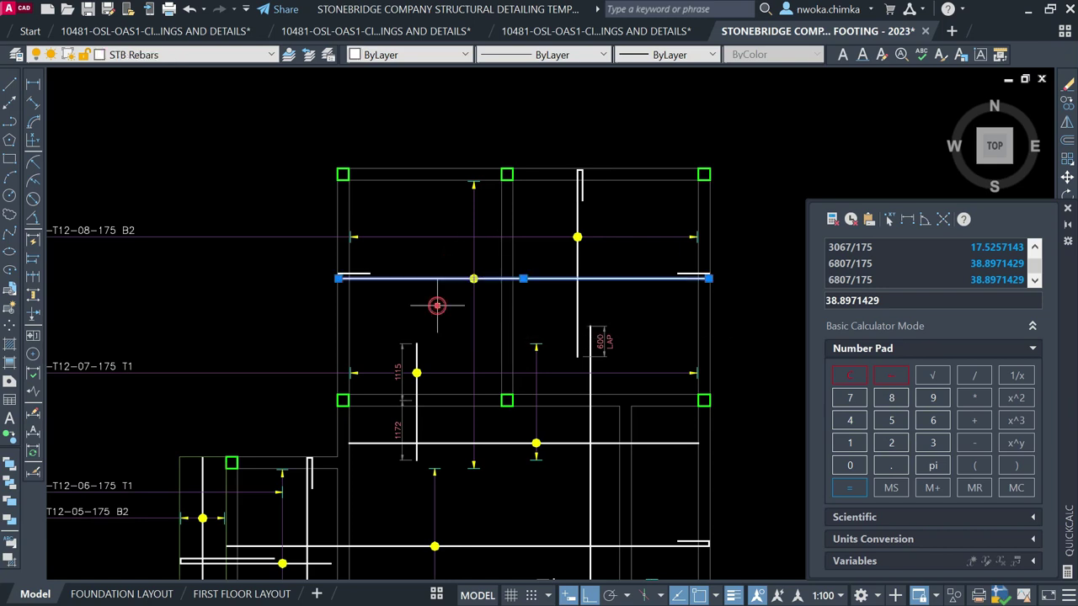
left_click(564, 153)
left_click(592, 327)
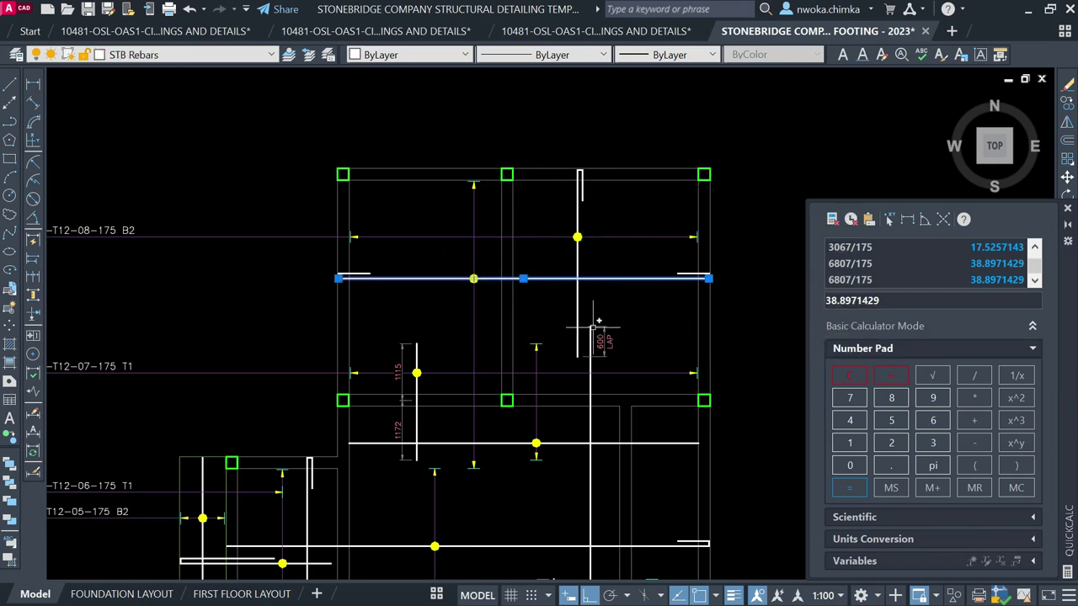
left_click(558, 141)
left_click(581, 270)
left_click(554, 145)
left_click(589, 360)
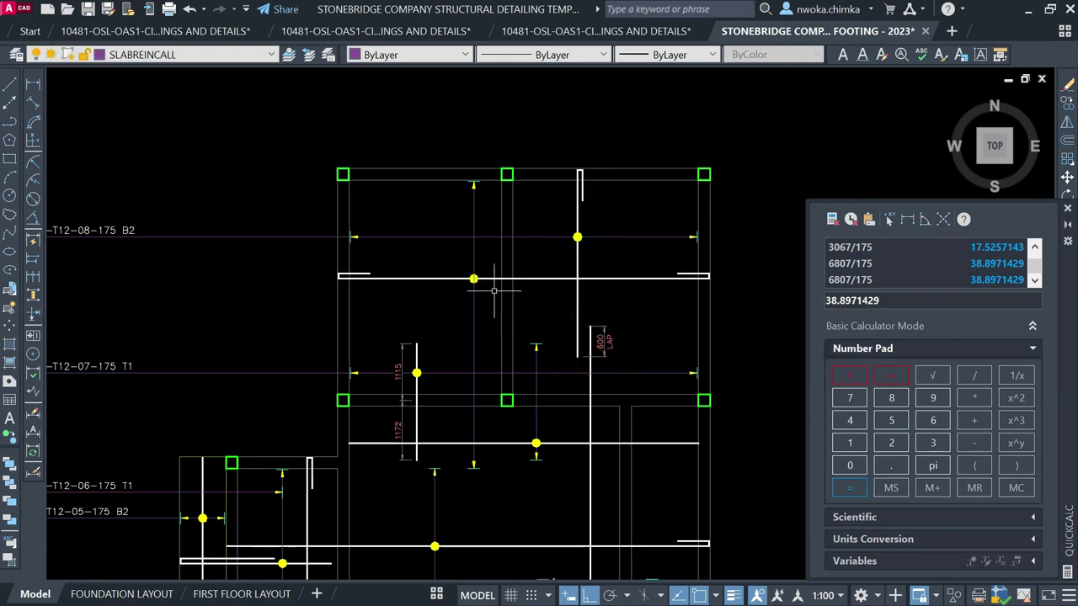
Draw a horizontal leader line from the upper panel's vertical range line out to the bar label column, between marks 08 and 07
middle_click_drag(492, 261, 558, 227)
type("l")
key("Return")
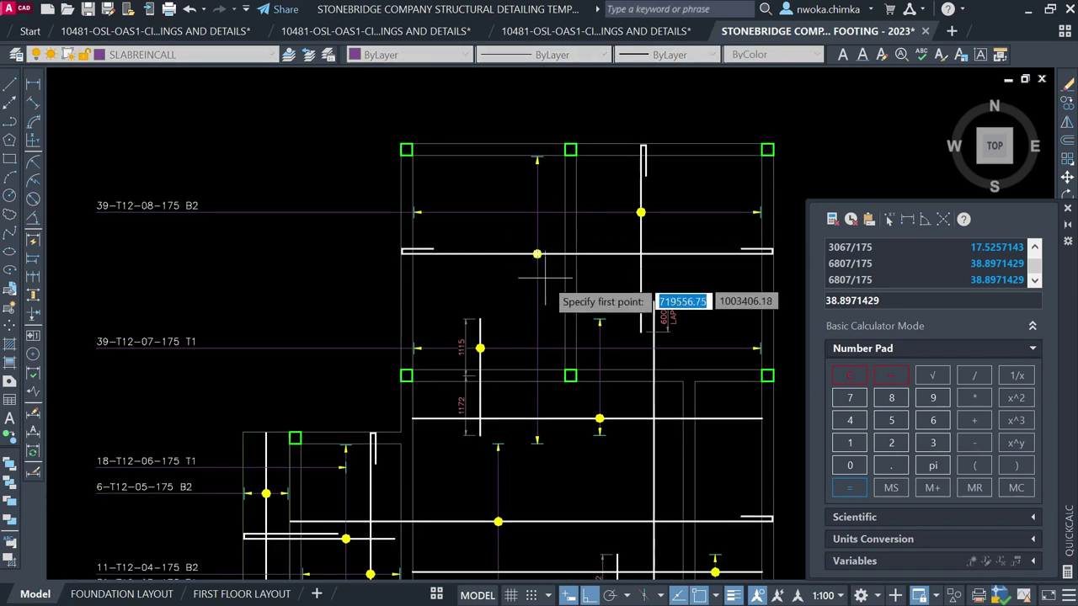
left_click(537, 280)
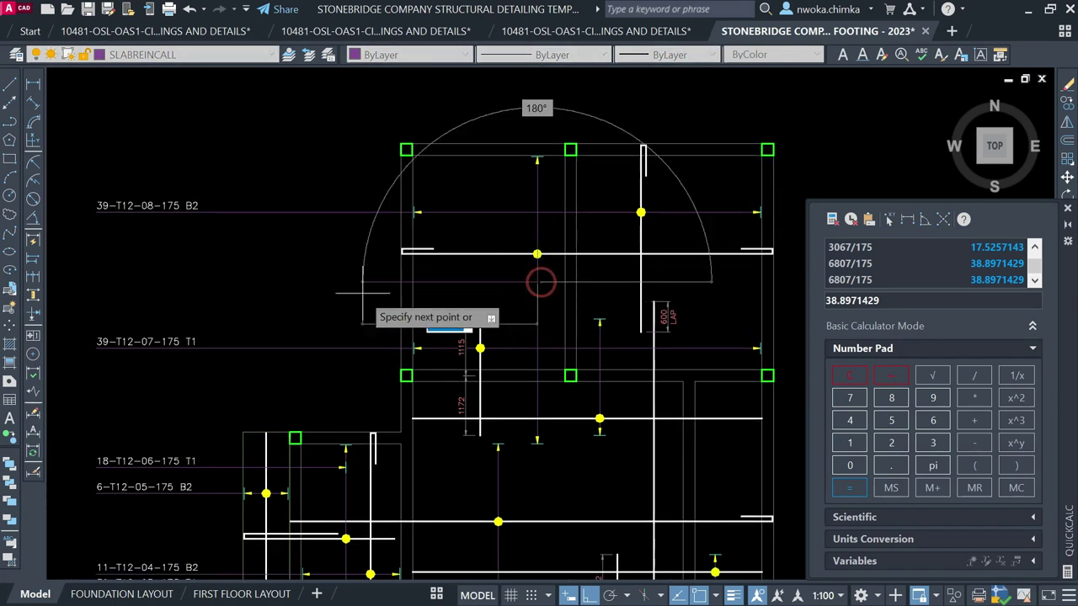
middle_click_drag(194, 282, 290, 284)
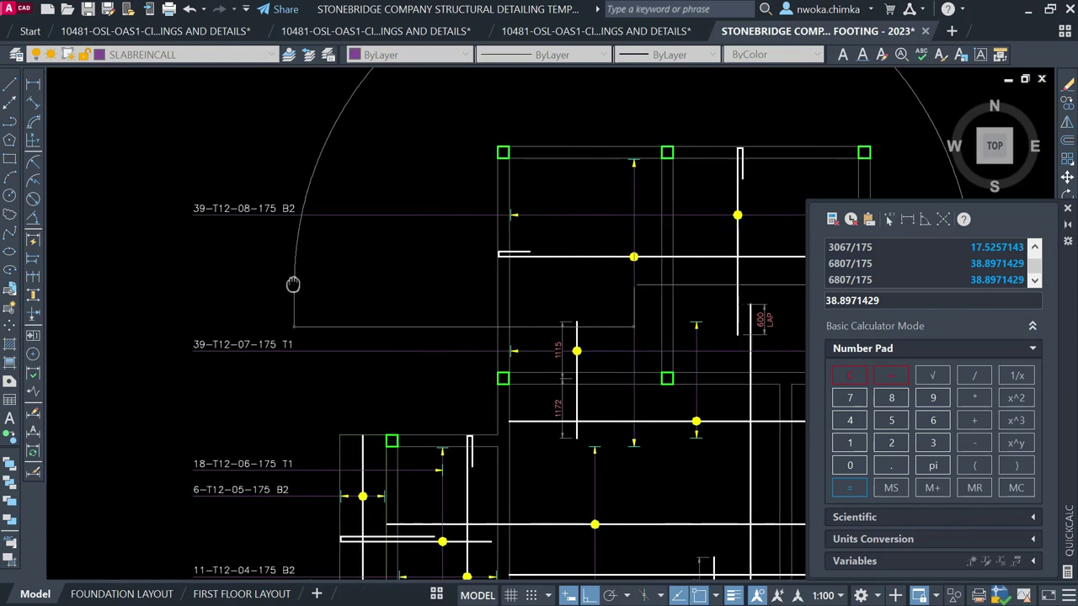
left_click(190, 251)
scroll(193, 250, "down", 2)
key("Escape")
Copy the arrowhead and tick from the 22-T12-02-175 B1 leader to the inner end of the new leader line
mouse_move(543, 298)
middle_mouse_down()
mouse_move(443, 211)
mouse_move(438, 122)
middle_mouse_up()
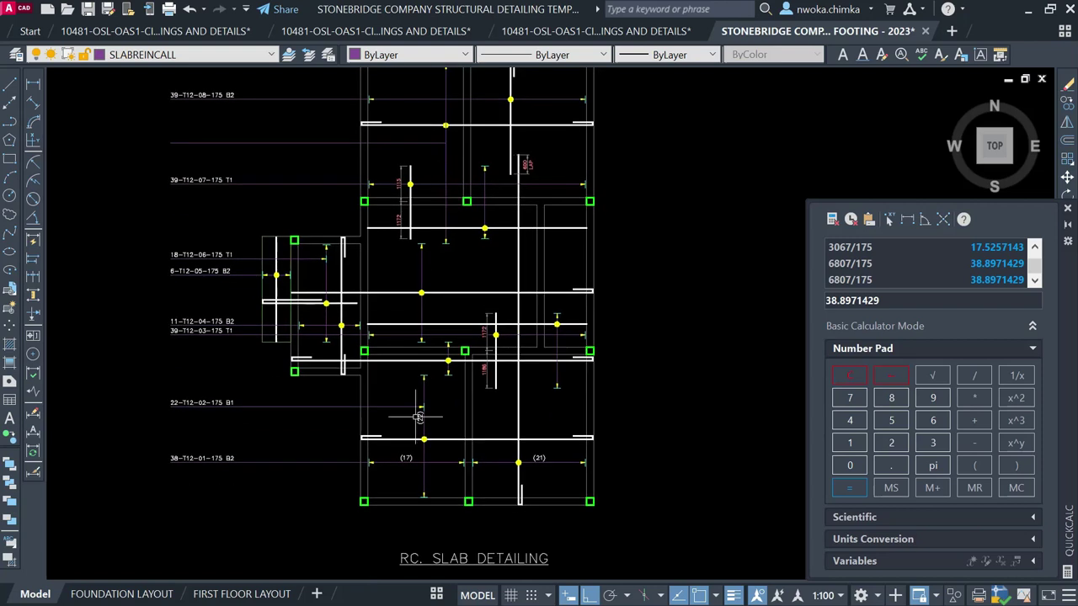
scroll(409, 357, "up", 4)
left_click(471, 369)
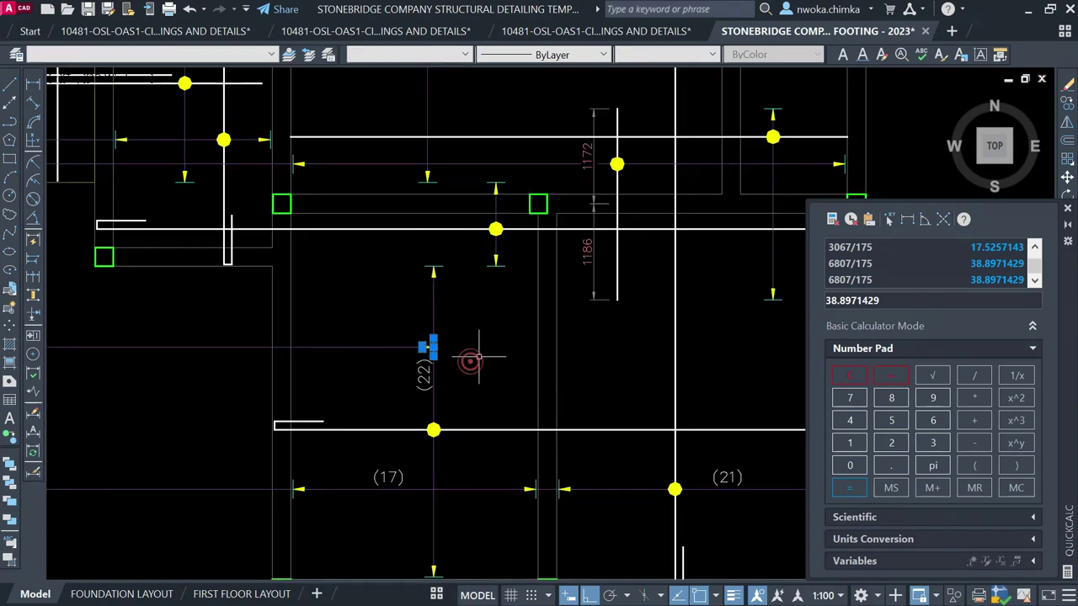
type("c")
key("Return")
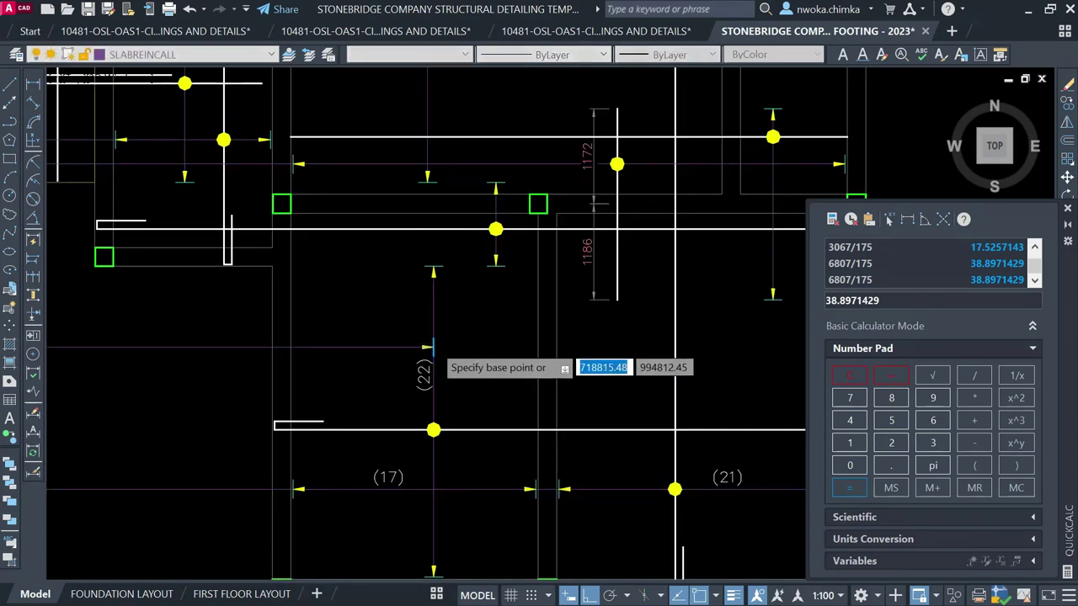
scroll(430, 350, "up", 4)
left_click(431, 354)
scroll(413, 388, "down", 8)
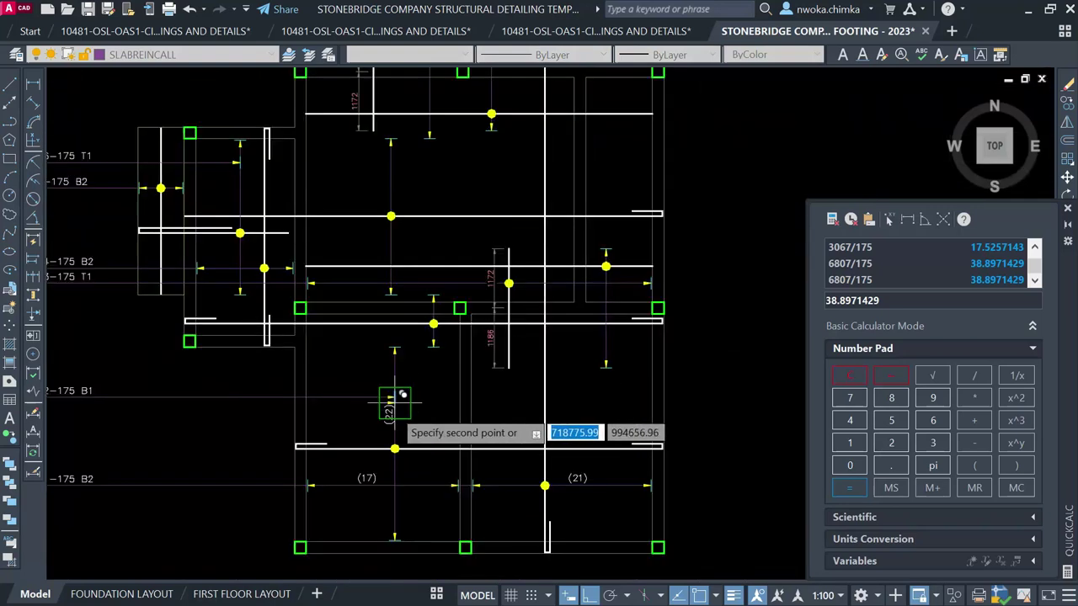
scroll(465, 221, "up", 8)
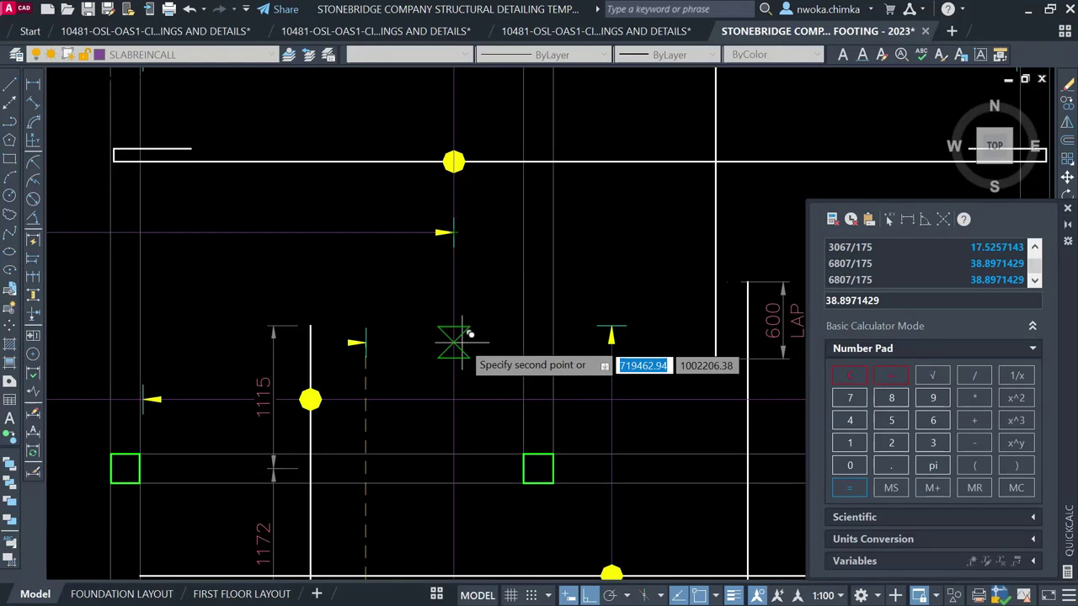
key("Escape")
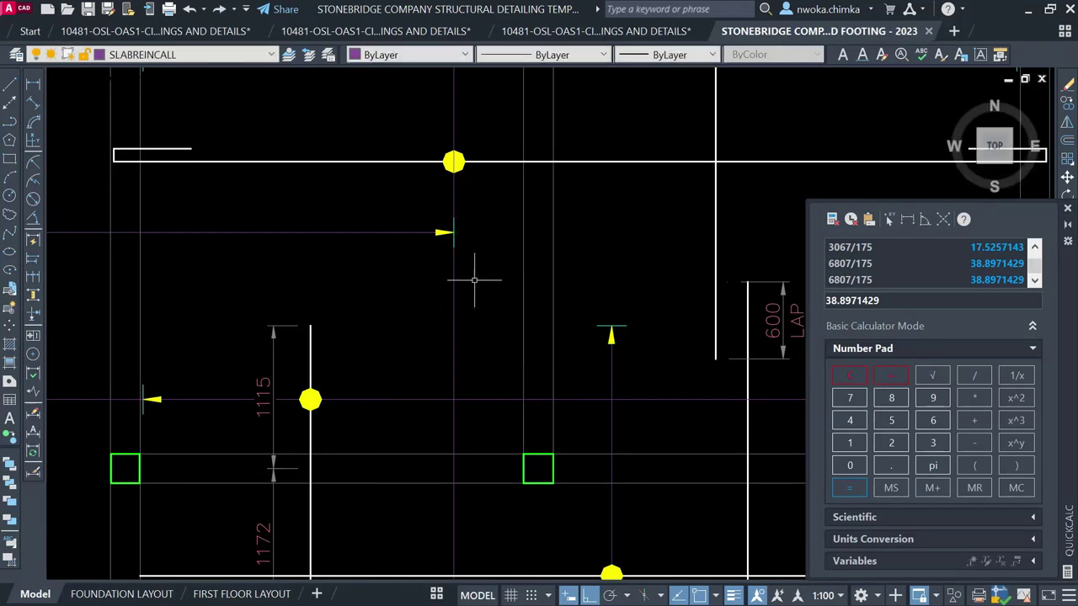
Measure the upper panel's vertical bar distribution range between its end arrows with a temporary linear dimension
scroll(458, 291, "down", 7)
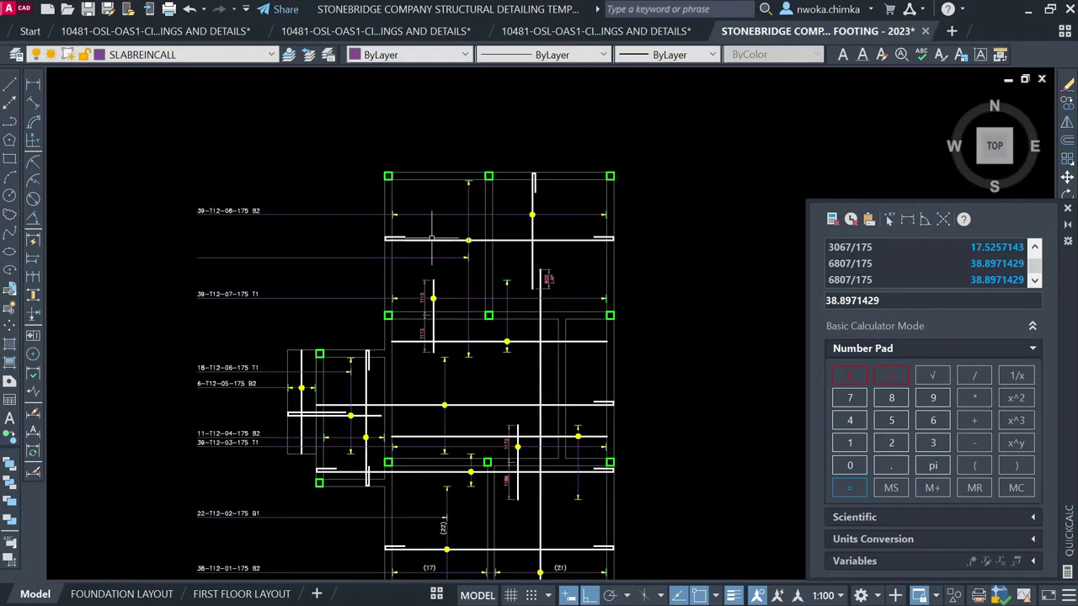
scroll(456, 255, "up", 2)
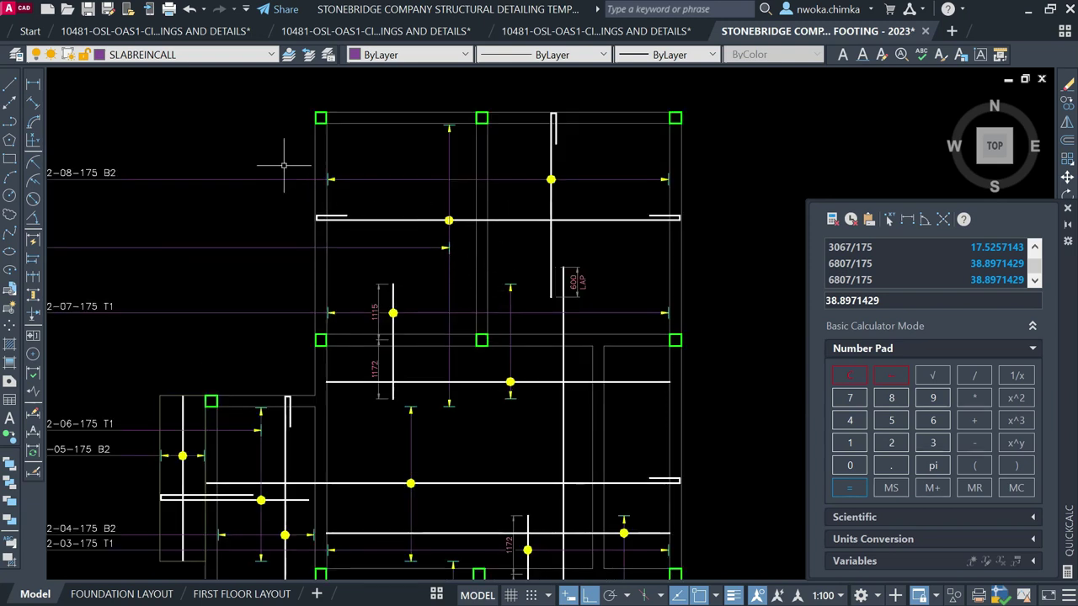
type("dli")
key("Return")
scroll(397, 164, "up", 4)
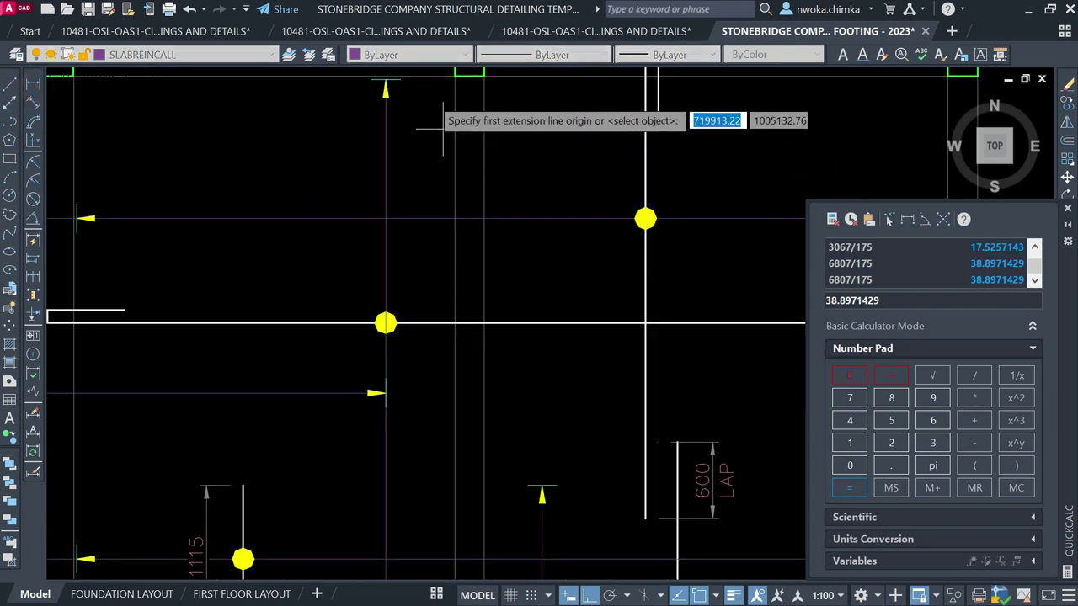
left_click(390, 168)
scroll(412, 181, "down", 4)
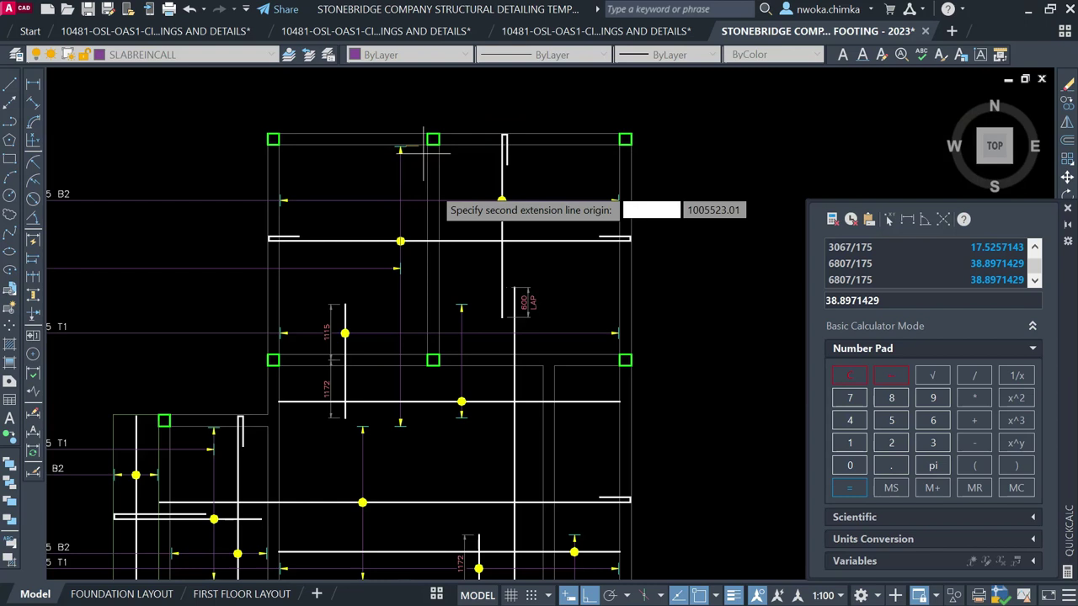
scroll(410, 436, "up", 4)
left_click(407, 414)
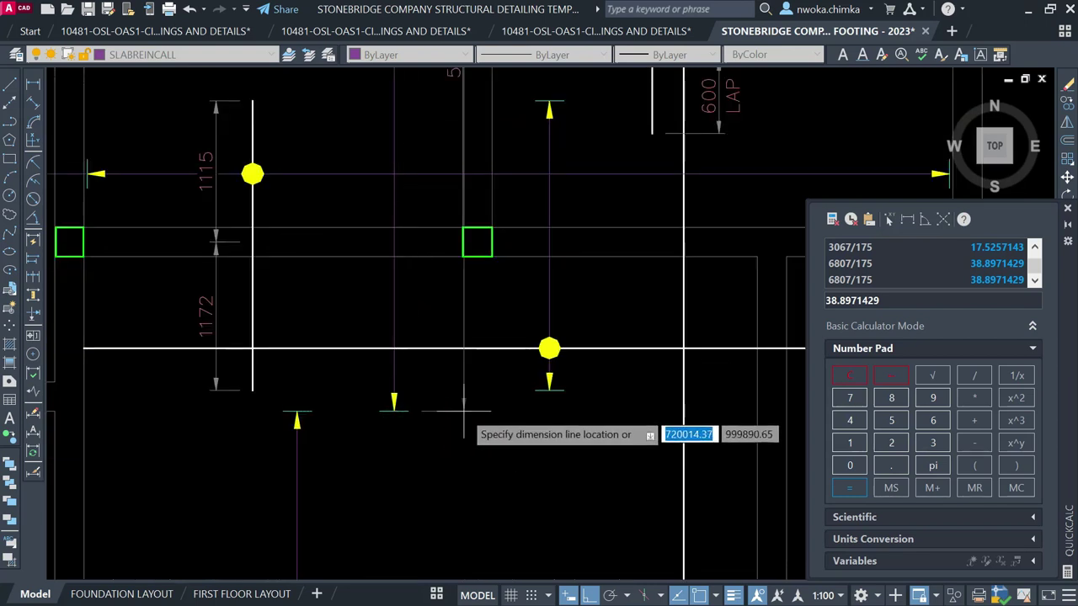
scroll(447, 303, "down", 3)
scroll(447, 274, "up", 3)
scroll(446, 274, "up", 2)
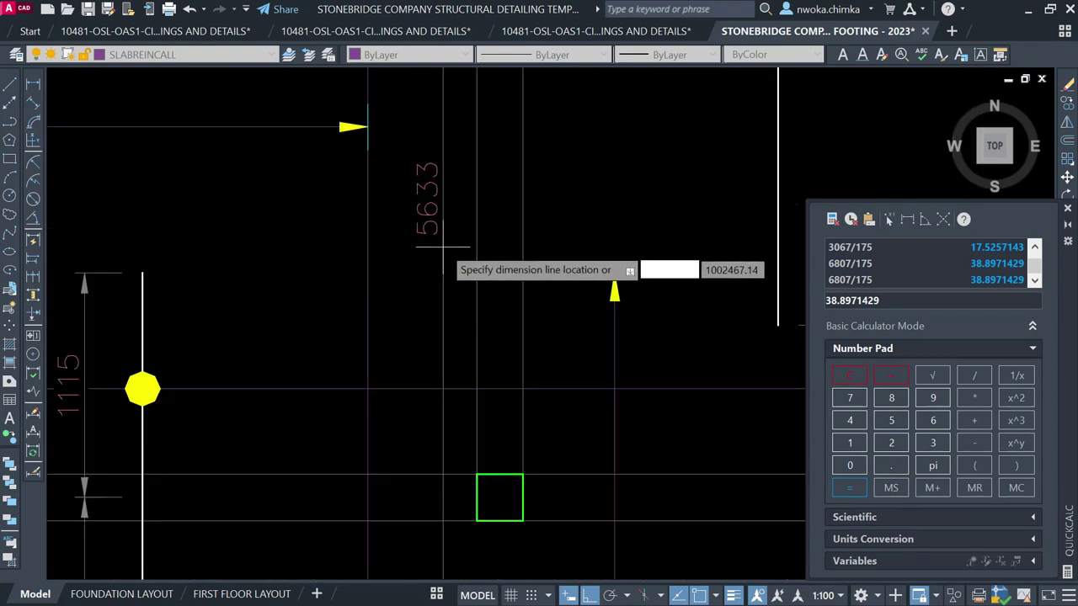
Calculate the number of bars for the vertical range by dividing 5633 by 175
left_click(891, 420)
left_click(932, 420)
left_click(932, 442)
left_click(932, 443)
left_click(981, 376)
left_click(852, 441)
left_click(850, 399)
left_click(891, 420)
left_click(849, 488)
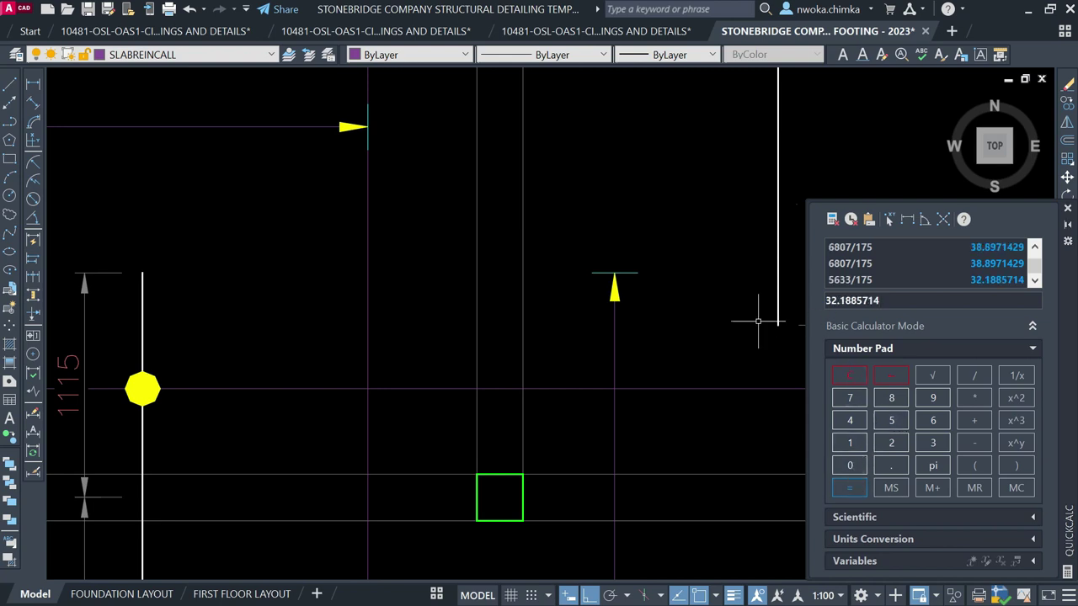
scroll(609, 288, "down", 5)
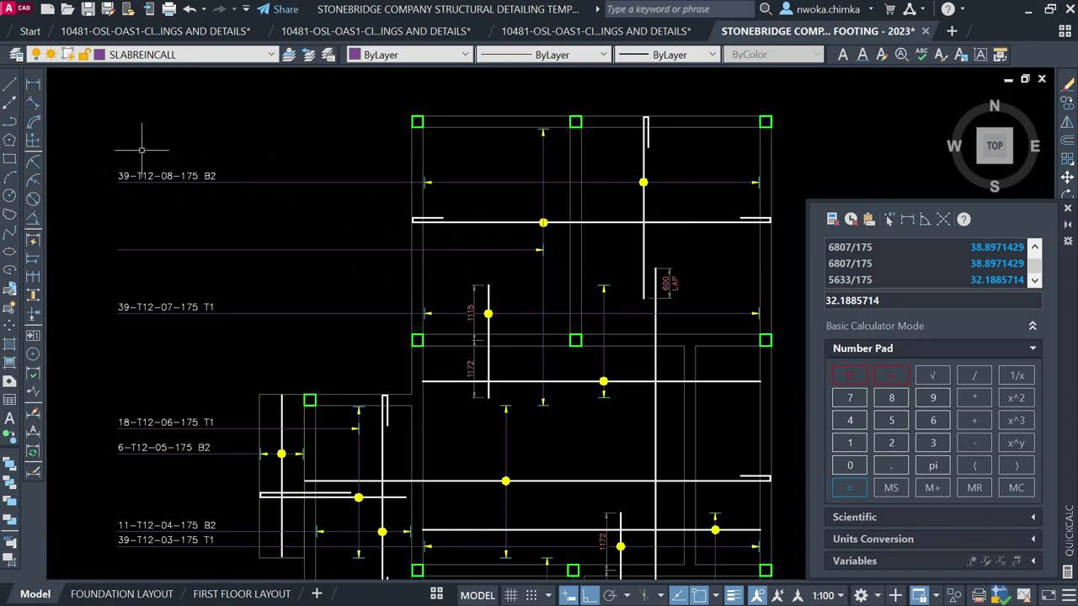
Copy the 39-T12-08-175 B2 label down onto the unlabelled leader line between marks 08 and 07
left_click(183, 170)
type("co")
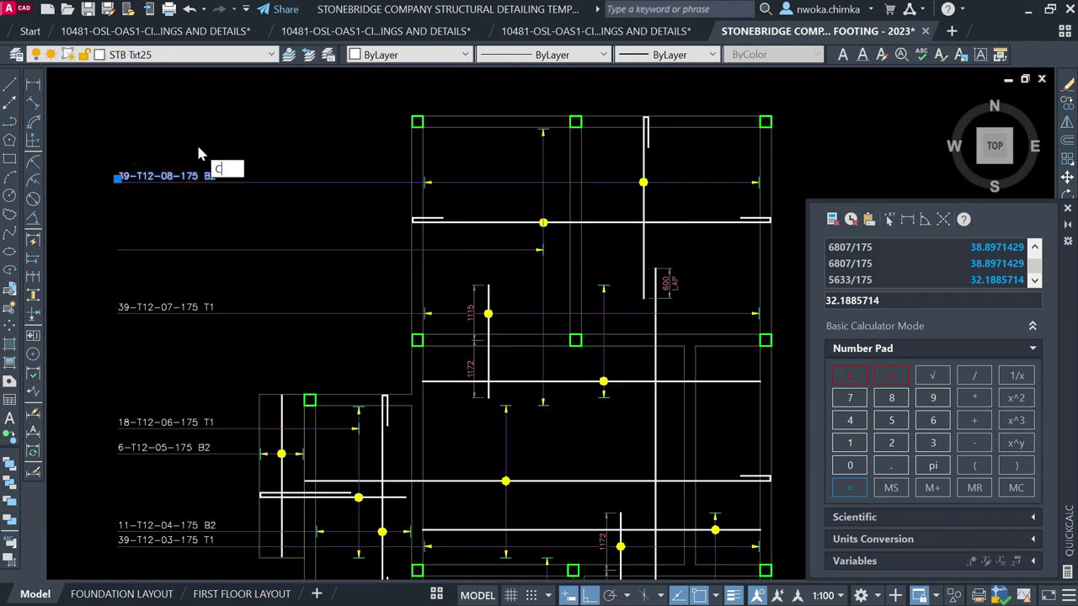
key("Return")
scroll(118, 178, "up", 3)
left_click(128, 179)
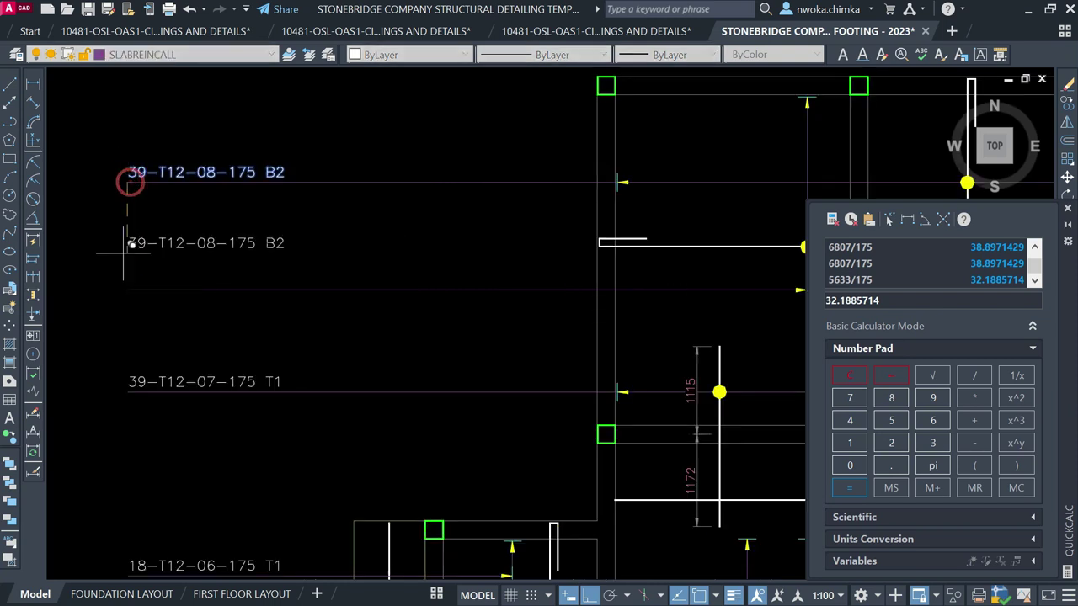
left_click(129, 286)
key("Escape")
Edit the copied label on the leader between marks 08 and 07 to read 33-T12-09-175 B1
left_click(138, 280)
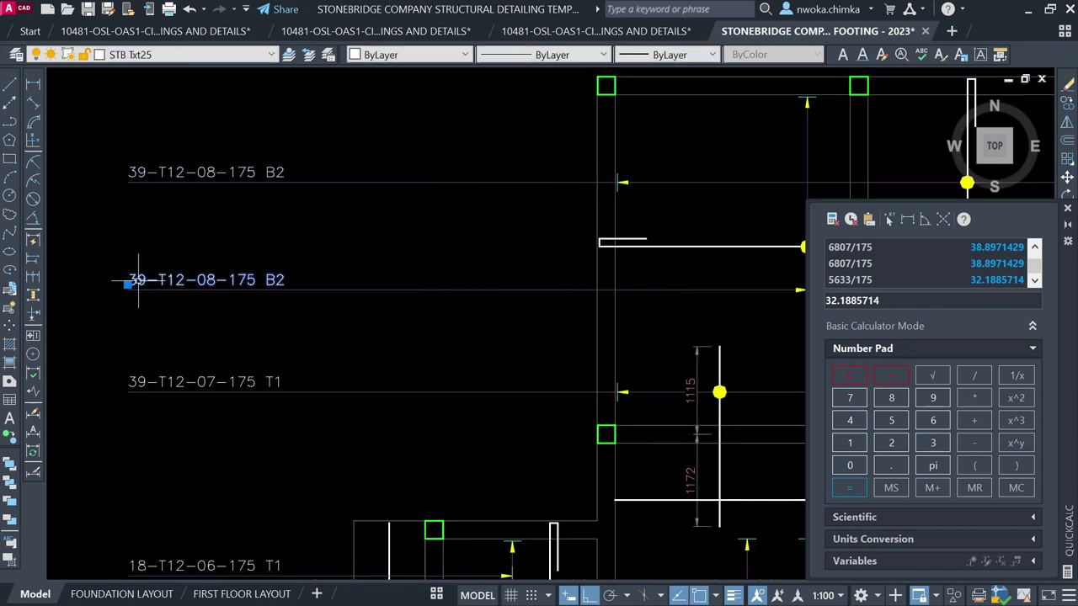
double_click(152, 281)
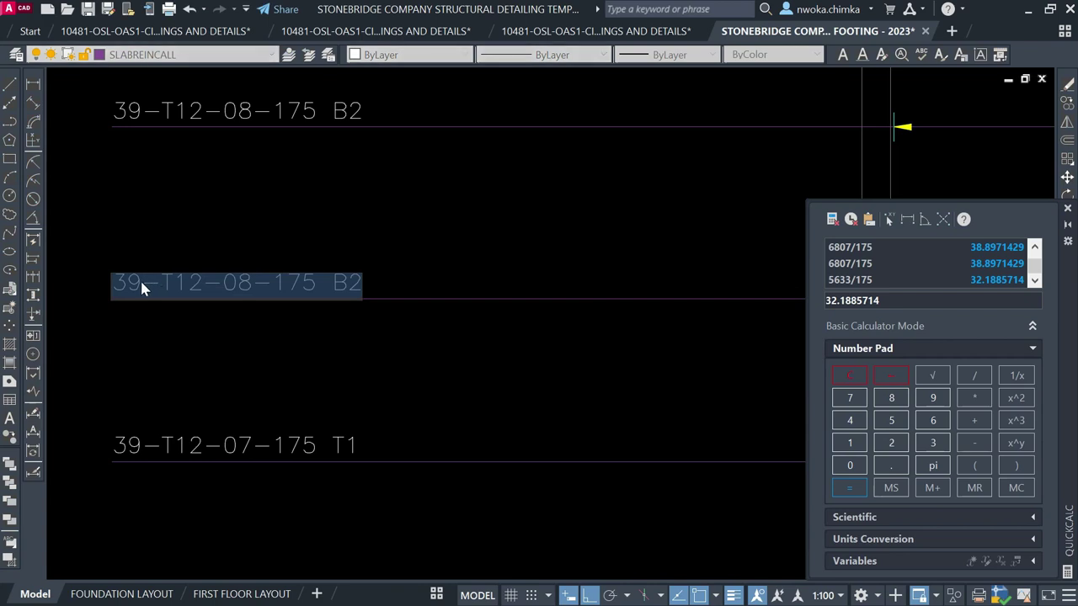
scroll(140, 289, "up", 4)
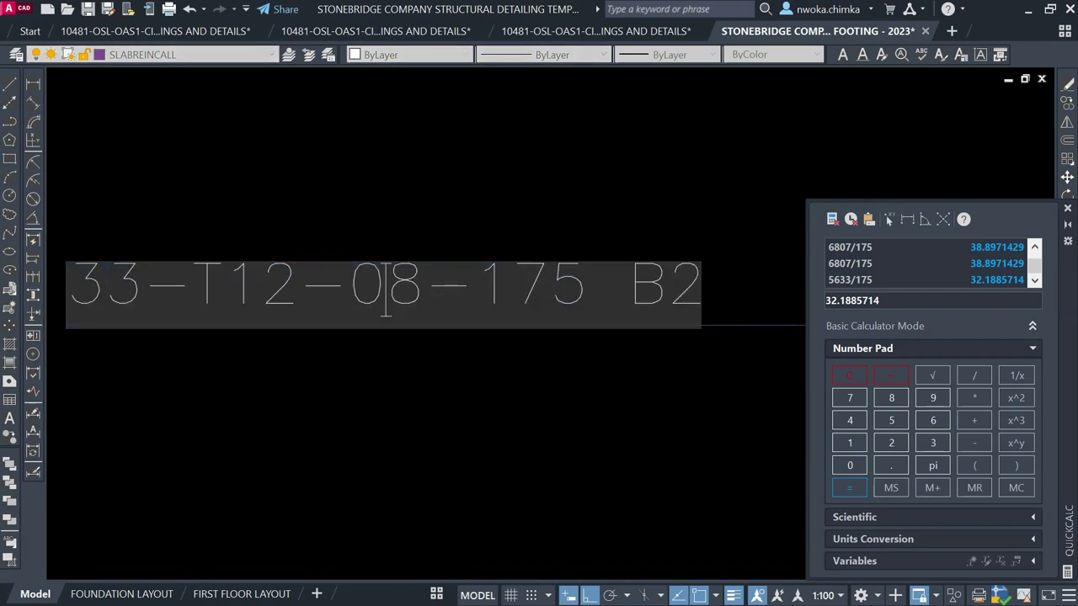
type("9-1")
left_click(714, 286)
scroll(303, 235, "down", 5)
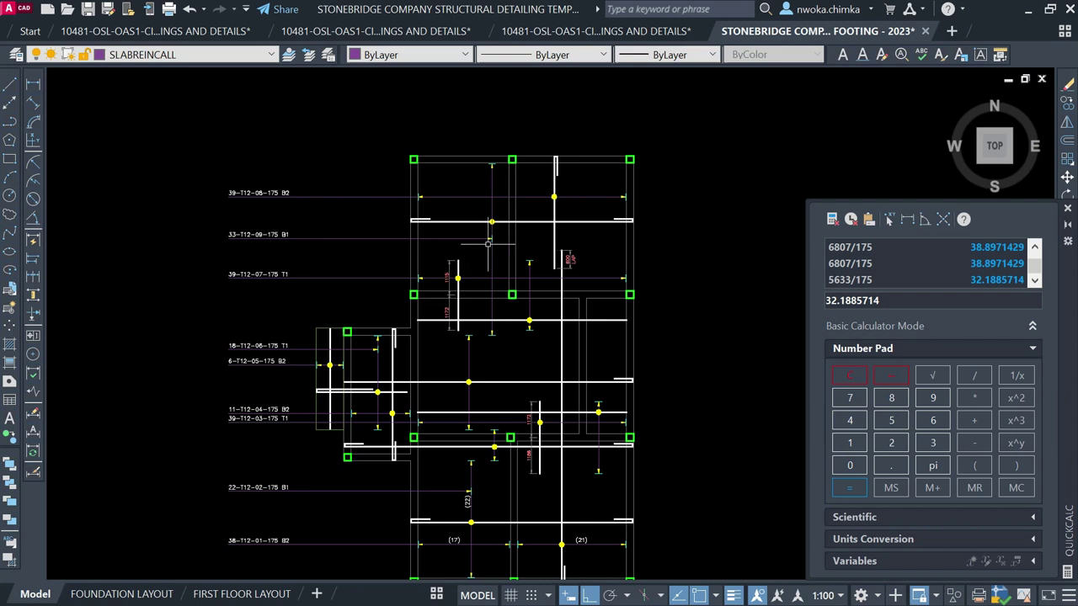
scroll(487, 244, "up", 2)
middle_click_drag(447, 255, 447, 209)
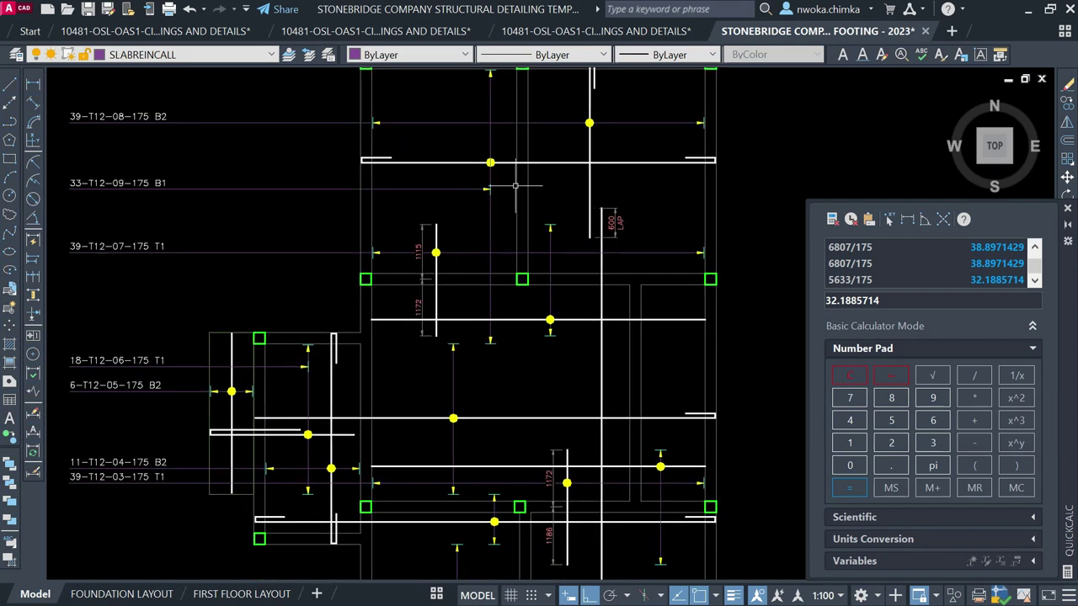
type("l")
key("Return")
scroll(505, 244, "down", 2)
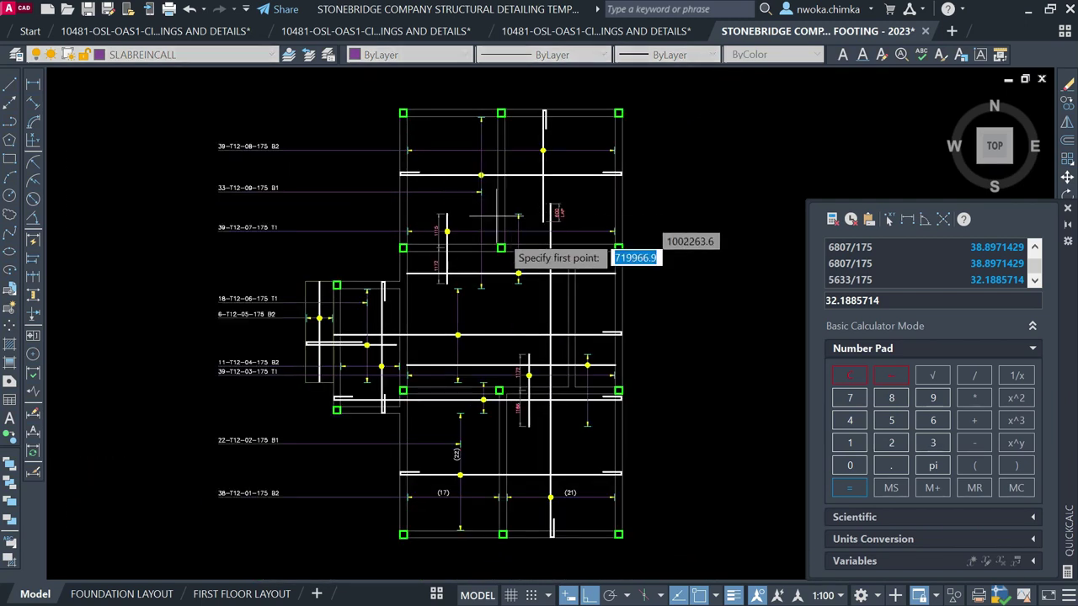
scroll(501, 253, "up", 2)
scroll(530, 269, "up", 2)
middle_click_drag(542, 249, 517, 254)
scroll(517, 255, "down", 3)
scroll(509, 274, "up", 1)
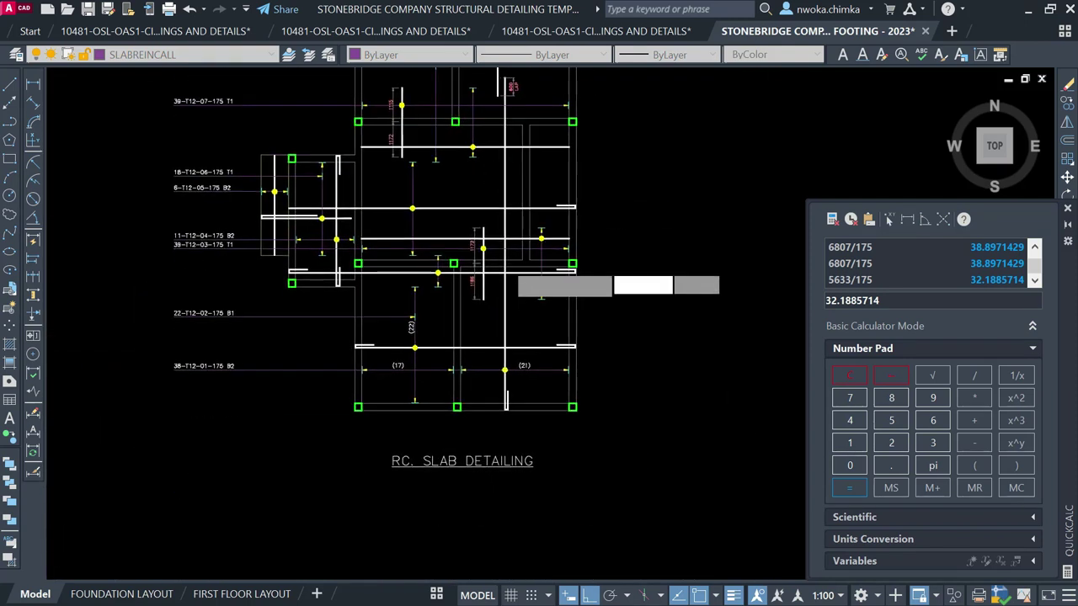
scroll(510, 274, "up", 2)
middle_click_drag(568, 312, 573, 363)
middle_click_drag(494, 409, 510, 427)
scroll(560, 346, "up", 2)
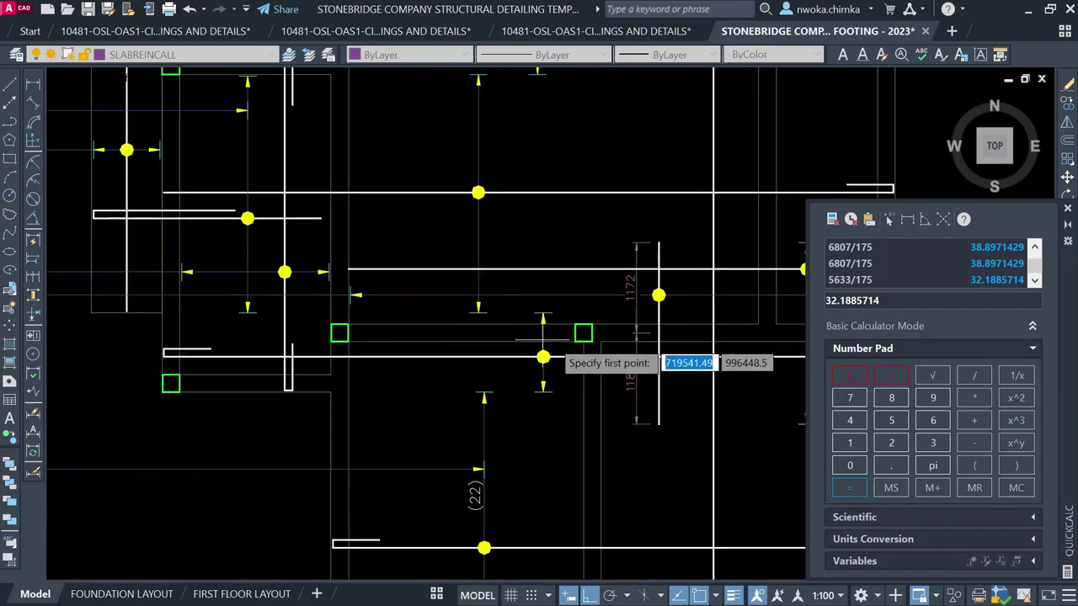
scroll(559, 352, "down", 2)
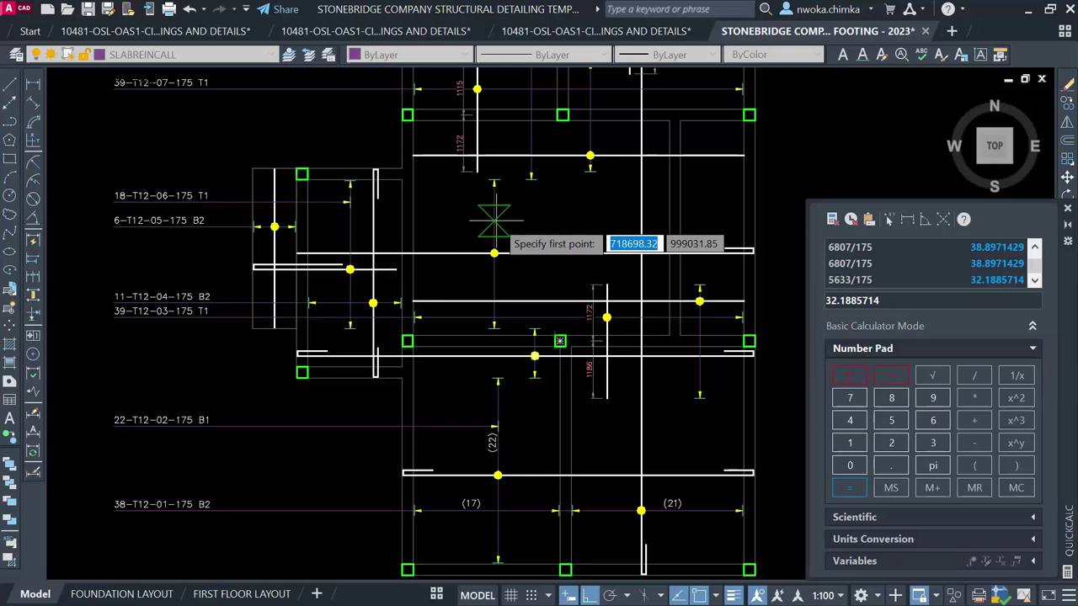
mouse_move(511, 224)
middle_mouse_down()
mouse_move(493, 240)
mouse_move(410, 232)
middle_mouse_up()
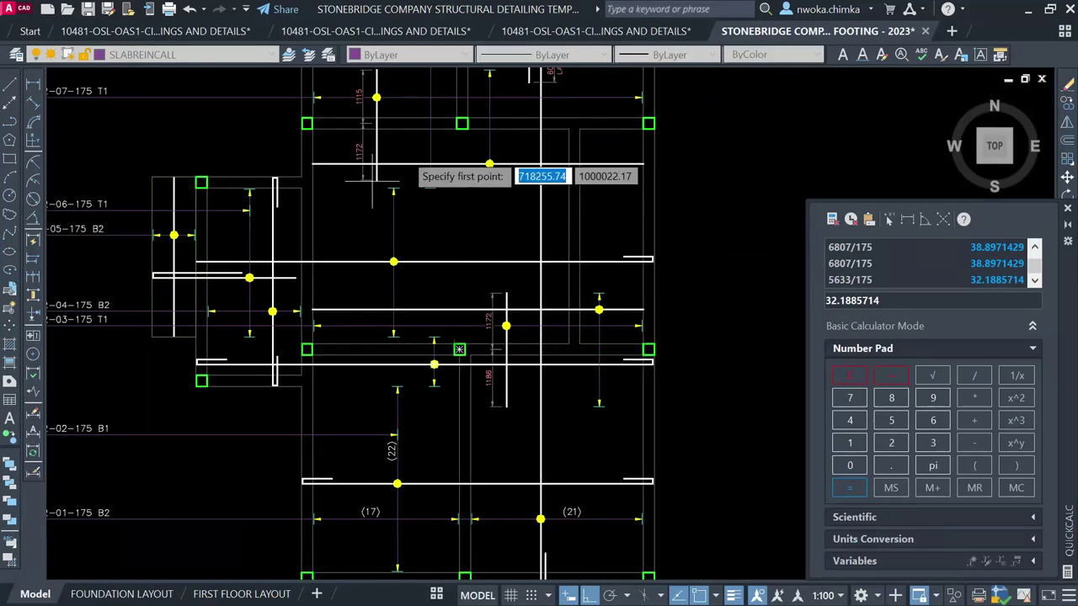
key("Escape")
left_click(282, 109)
key("Escape")
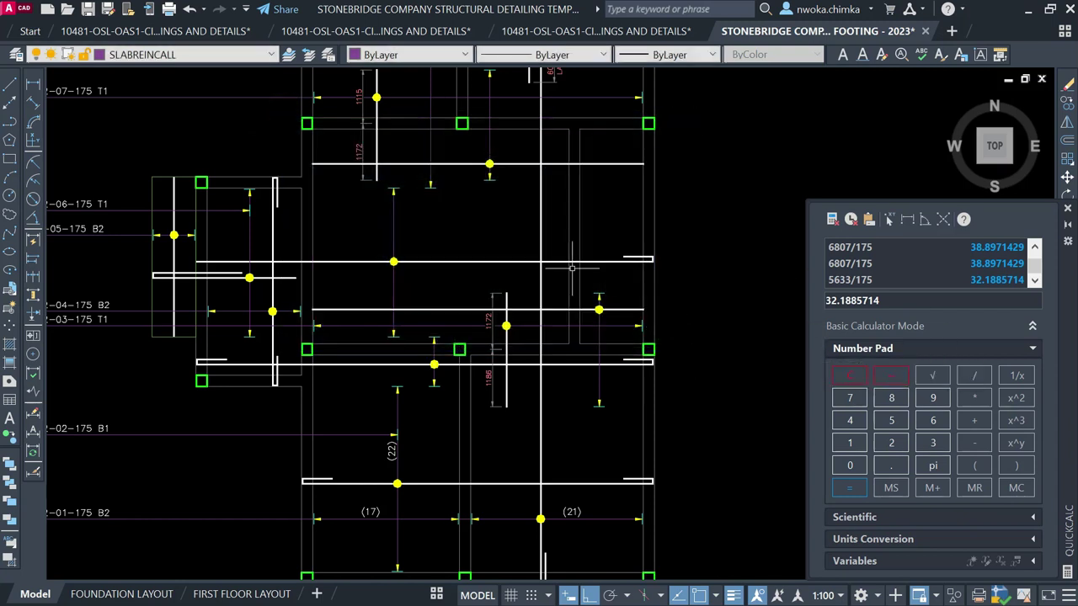
Draw a horizontal leader line from the middle panel's vertical range line out past the plan's east edge
key("Return")
scroll(429, 236, "down", 4)
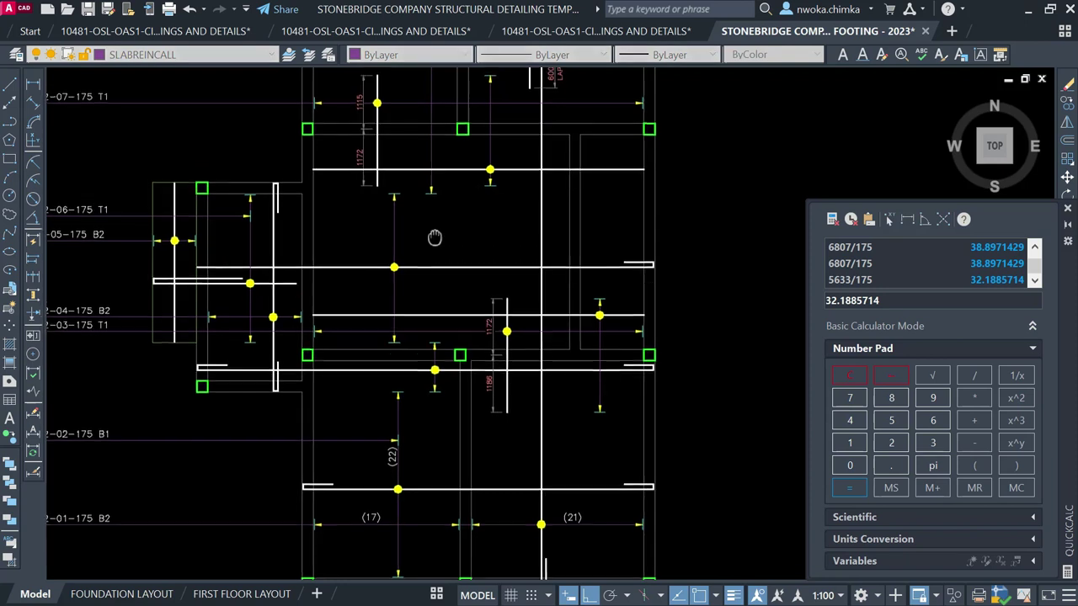
scroll(253, 224, "up", 3)
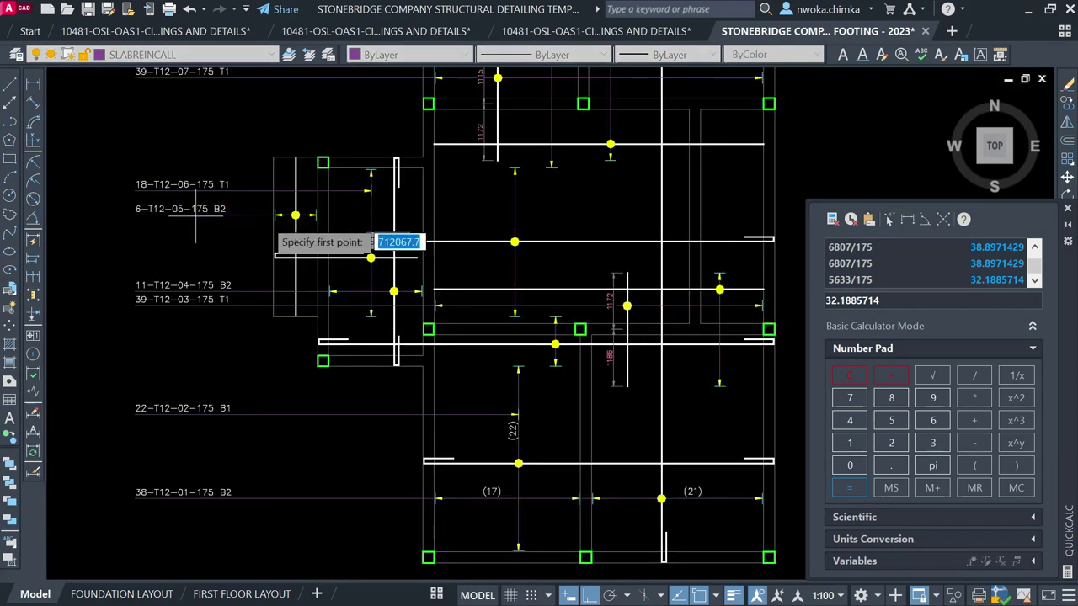
scroll(293, 234, "up", 2)
left_click(283, 233)
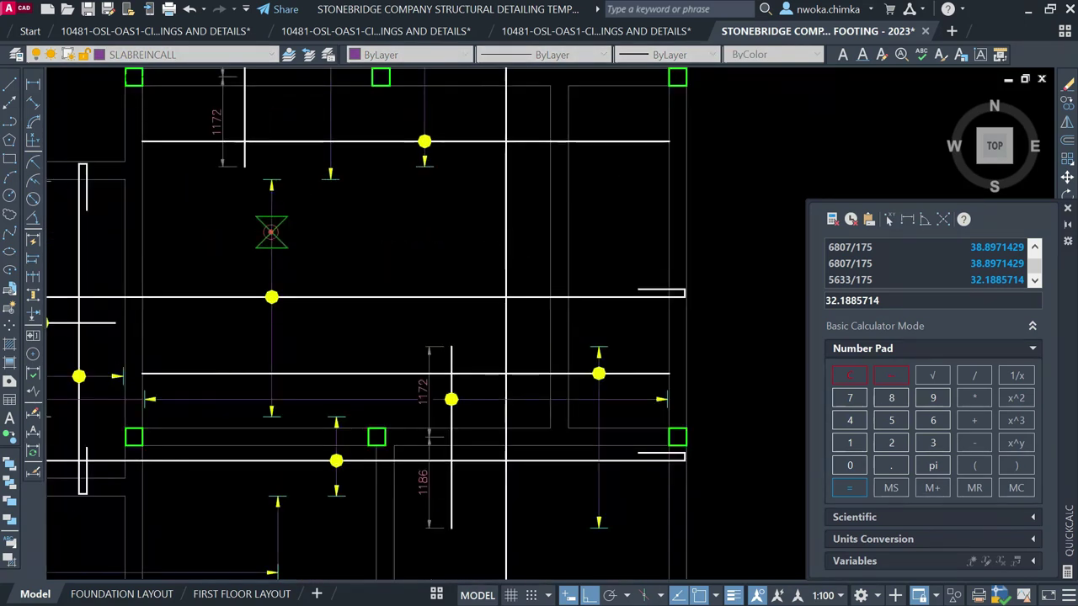
scroll(379, 240, "down", 2)
left_click(637, 237)
key("Return")
Copy the arrowhead and tick from the west end of the mark 03 range line to the inner end of the new east leader
scroll(396, 232, "down", 2)
scroll(310, 269, "up", 5)
left_click(201, 313)
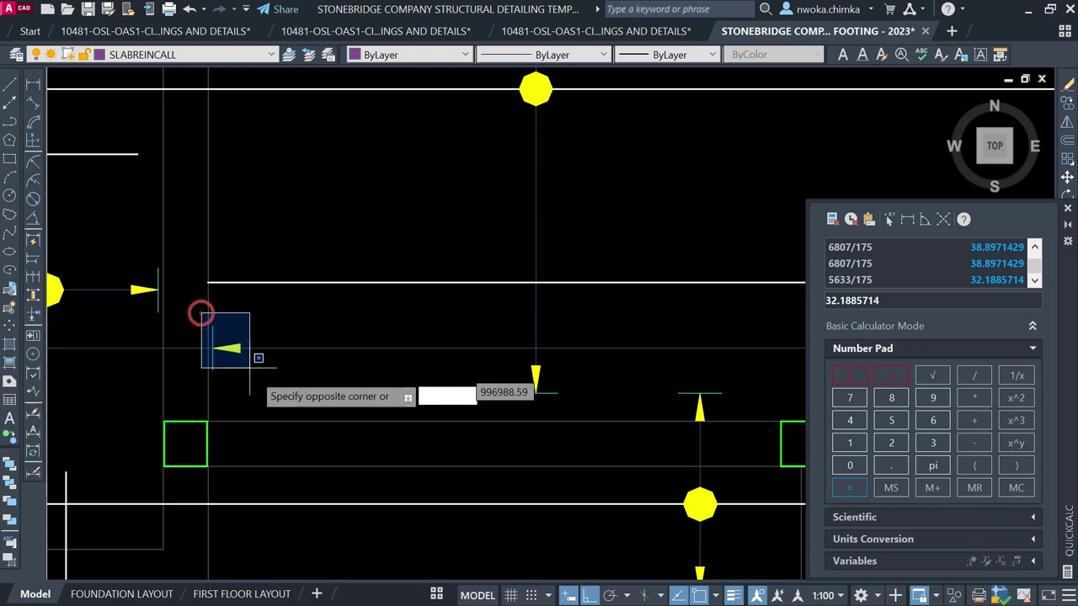
left_click(271, 375)
type("co")
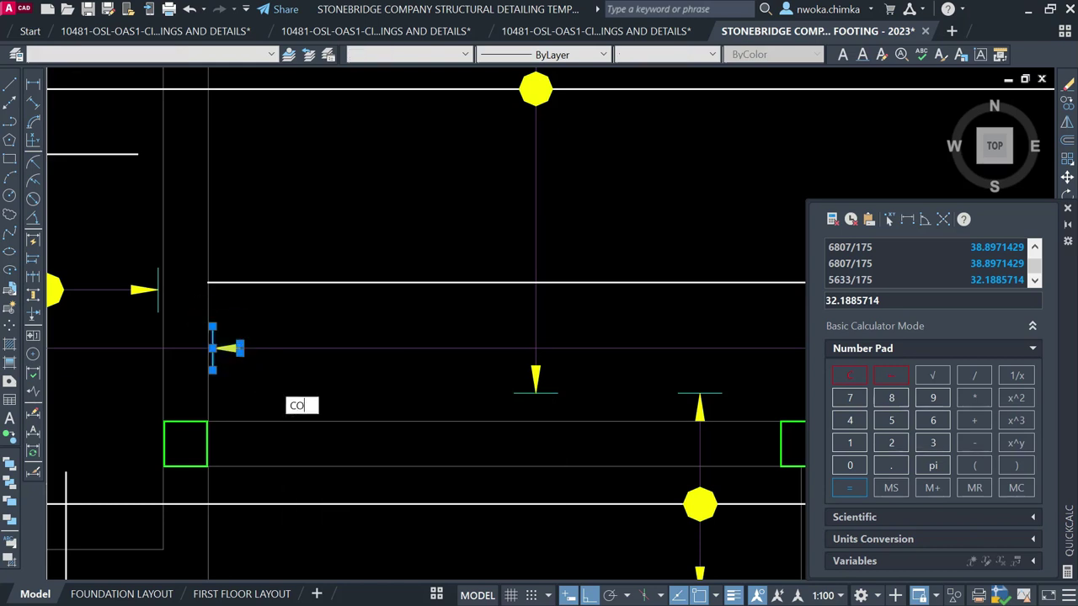
key("Return")
scroll(202, 370, "up", 5)
left_click(187, 387)
scroll(193, 409, "down", 5)
scroll(397, 308, "up", 3)
middle_click_drag(396, 308, 355, 284)
scroll(355, 285, "up", 2)
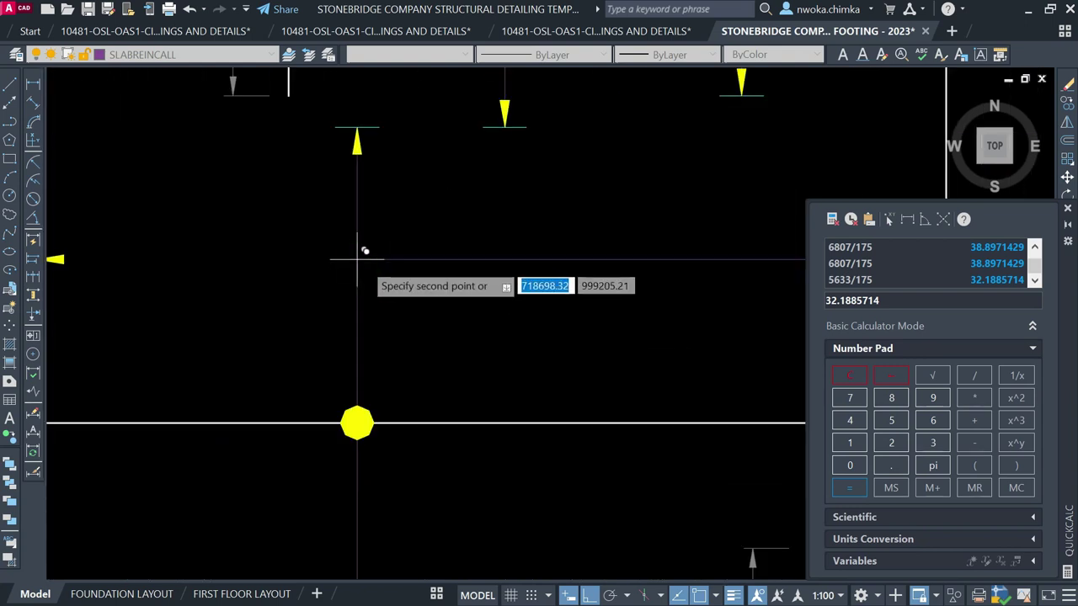
scroll(354, 265, "down", 4)
key("Escape")
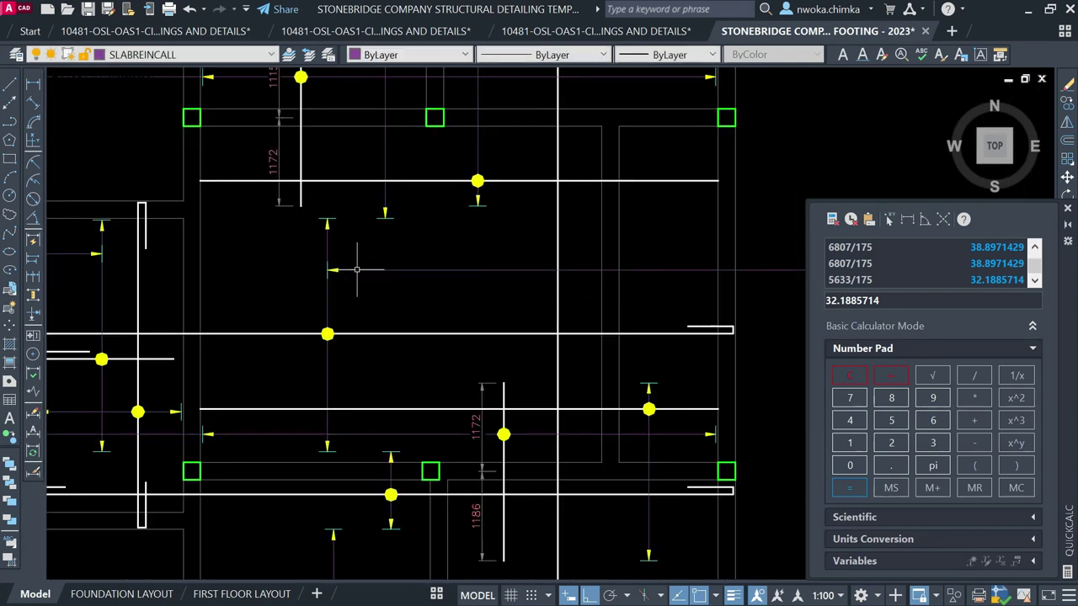
Highlight the middle panel's vertical range line, its end arrows and bar dot to examine the bar's distribution extent
left_click(388, 255)
left_click(368, 271)
key("Escape")
left_click(352, 205)
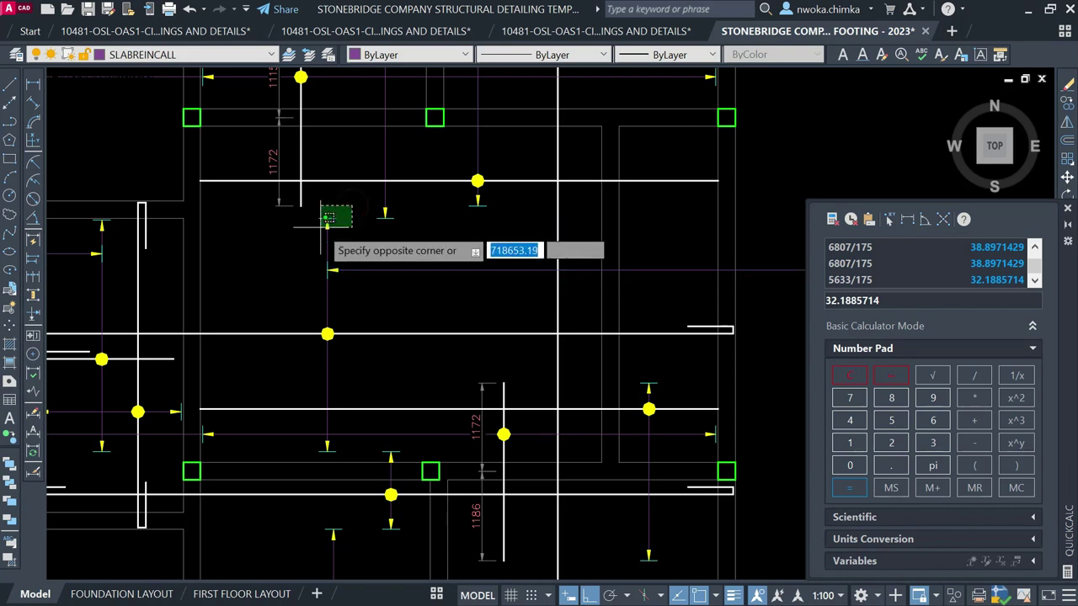
left_click(319, 231)
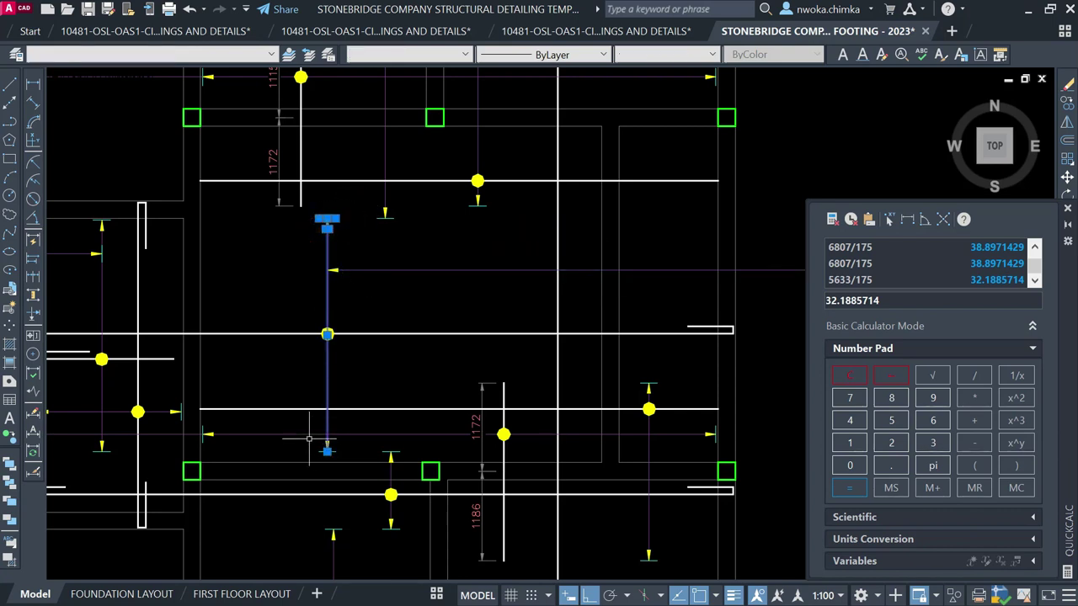
left_click(309, 426)
left_click(356, 452)
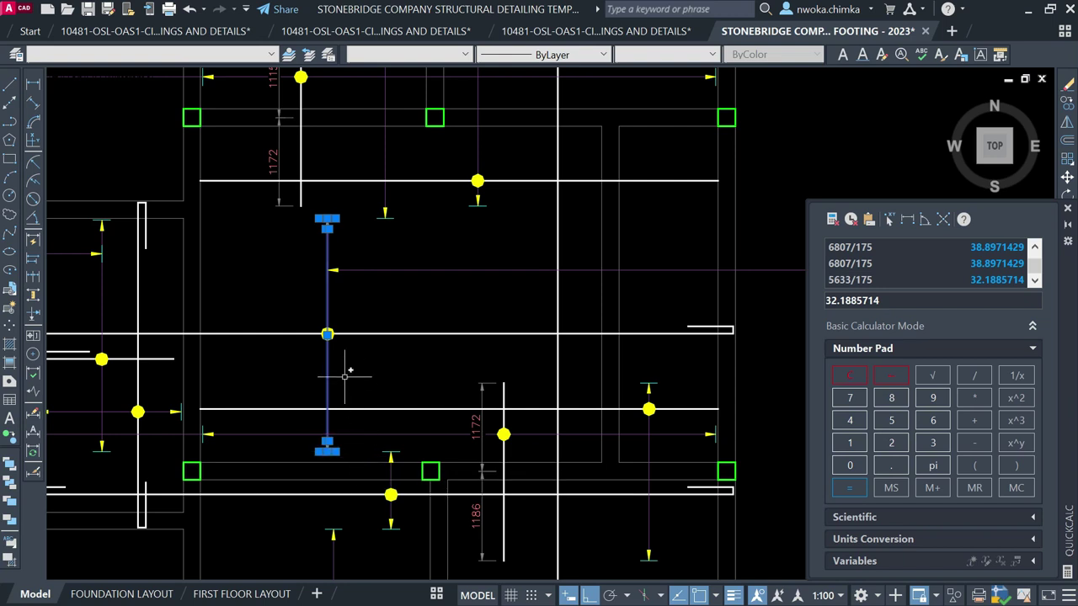
key("Escape")
scroll(324, 350, "up", 2)
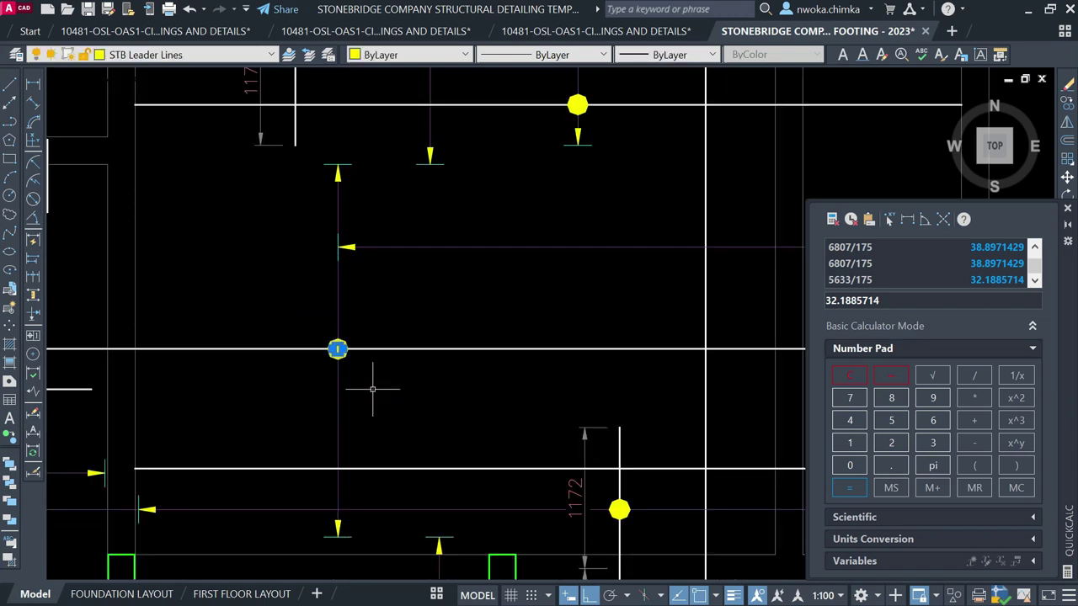
left_click(413, 348)
key("Escape")
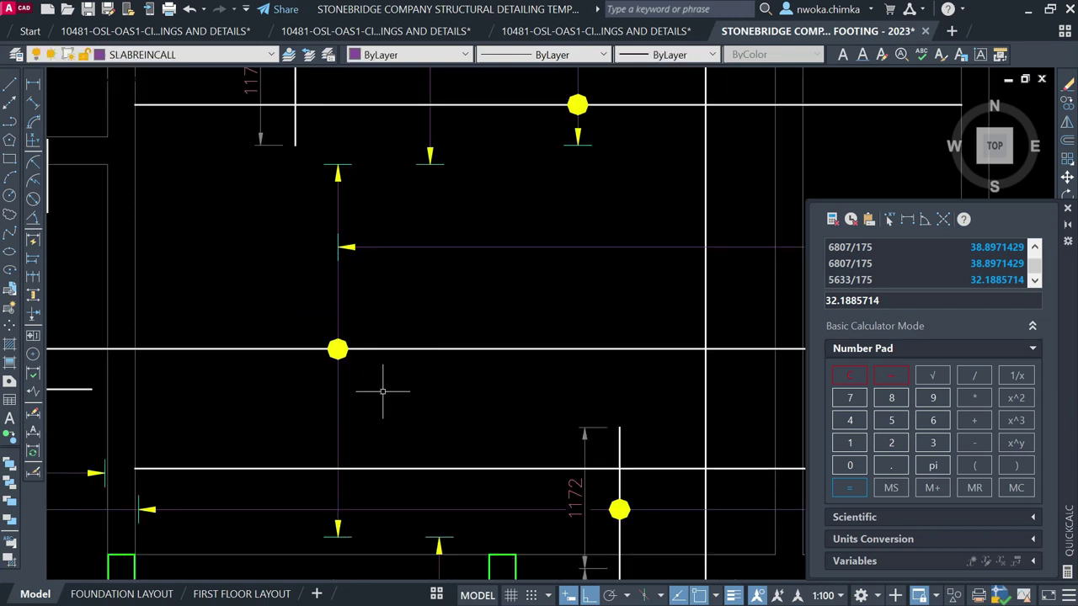
Measure the middle panel's vertical bar range with a temporary linear dimension and calculate its bar count as 3092 divided by 175
scroll(228, 329, "down", 3)
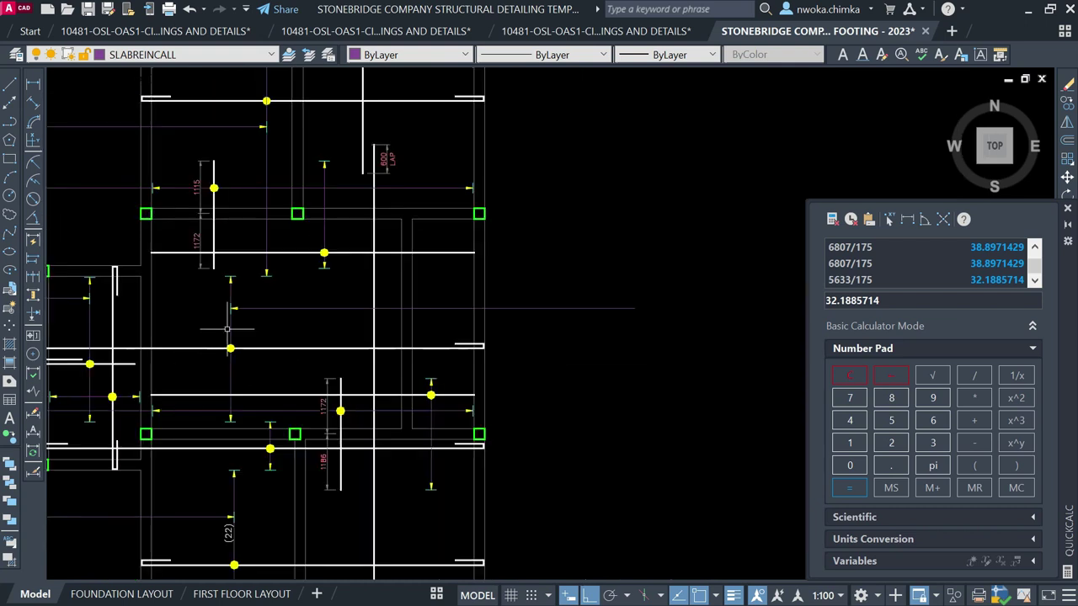
left_click(34, 82)
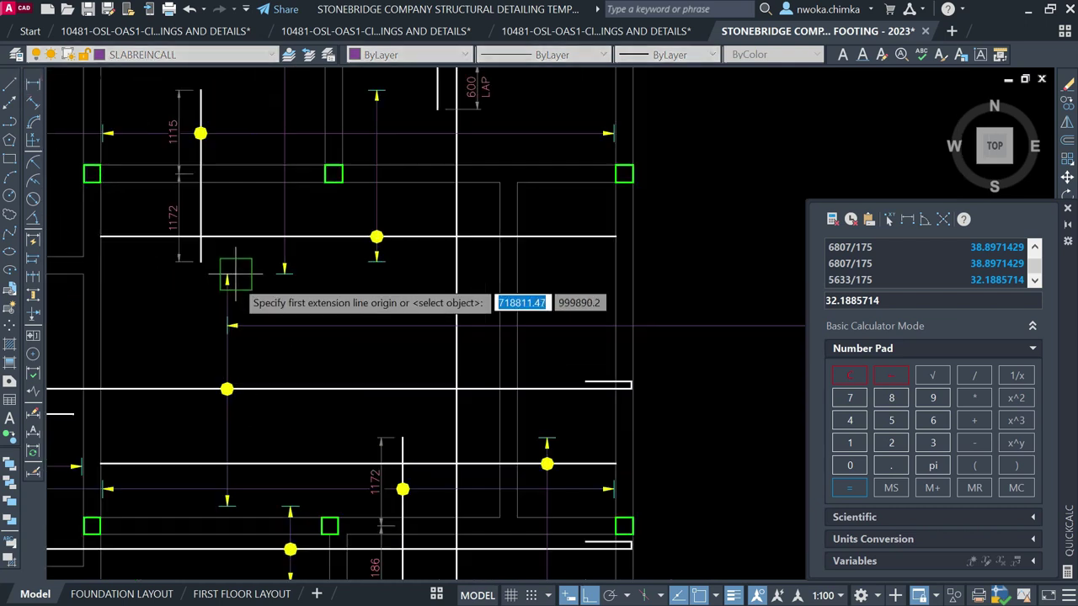
scroll(233, 267, "up", 4)
left_click(232, 266)
scroll(241, 425, "down", 3)
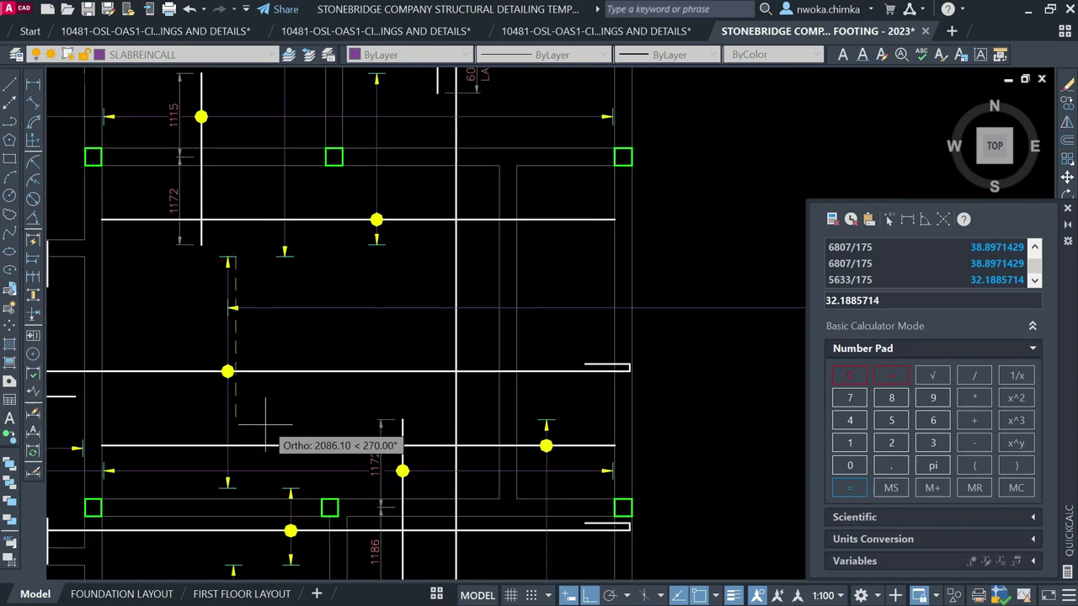
scroll(233, 498, "up", 2)
left_click(190, 550)
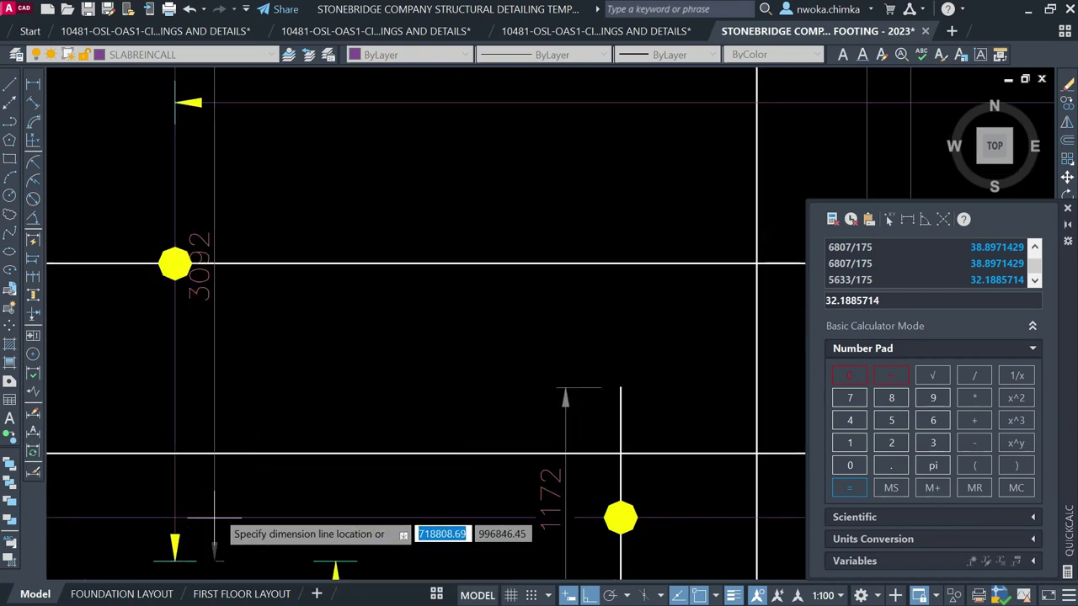
key("Escape")
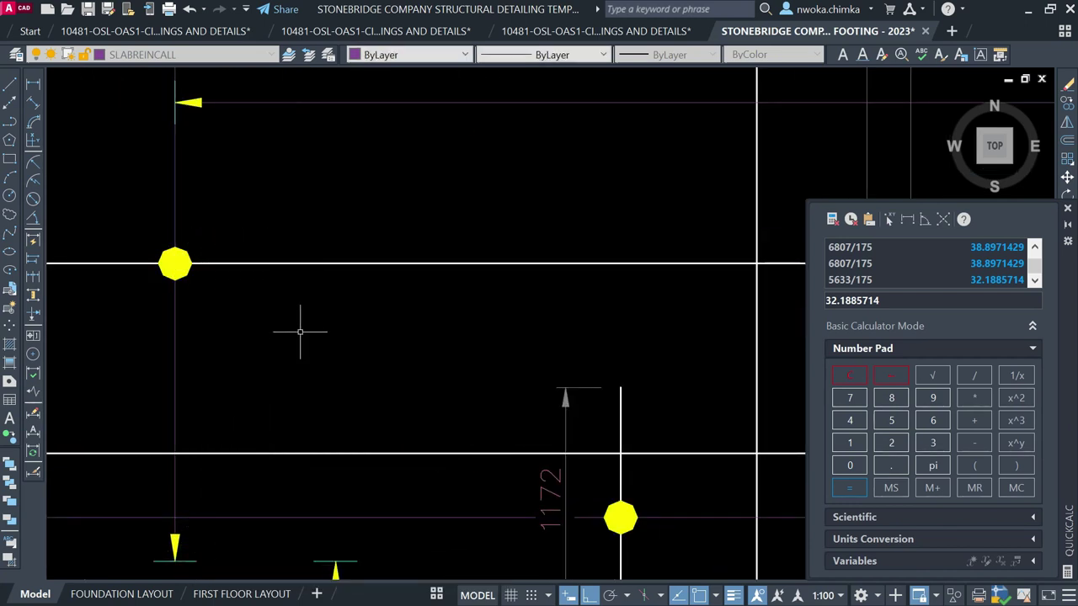
left_click(934, 449)
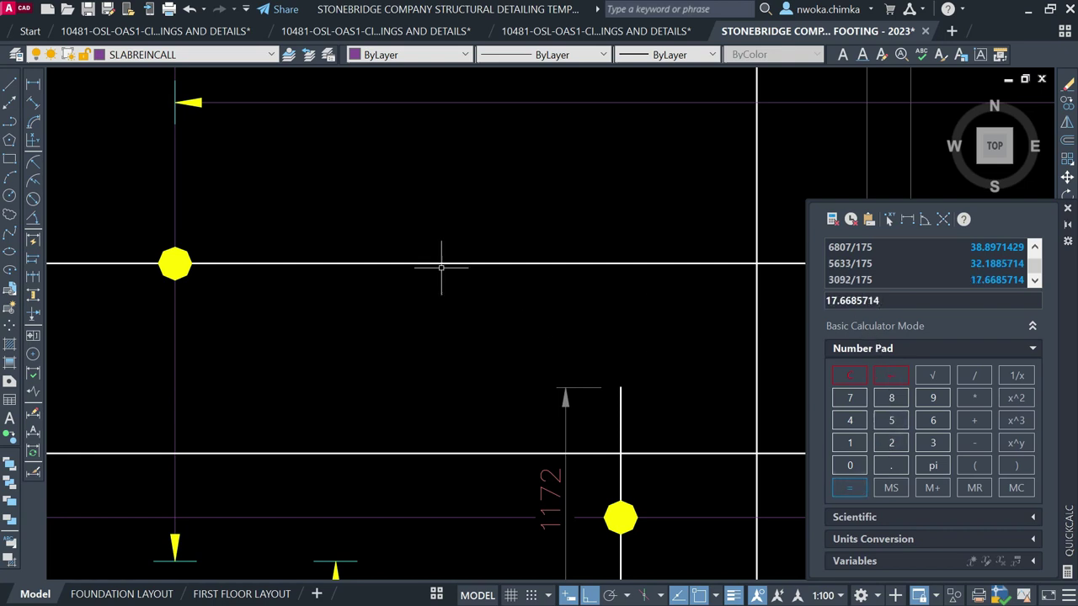
Copy the 33-T12-09-175 B1 call-out from the plan's west side to above the outer end of the new east leader
scroll(440, 268, "down", 5)
scroll(325, 220, "down", 3)
scroll(269, 193, "up", 3)
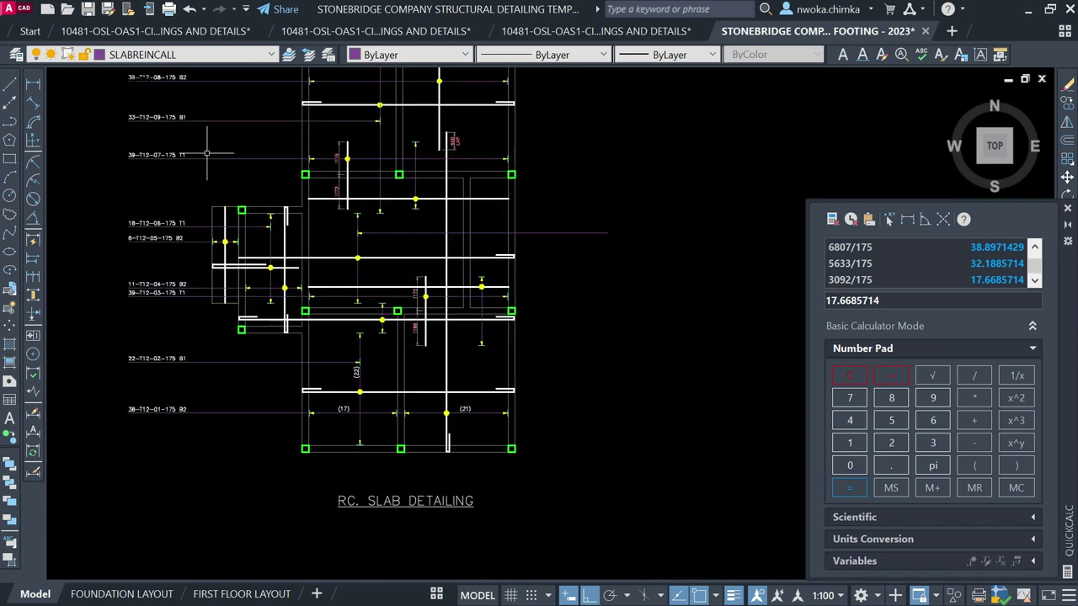
scroll(249, 174, "down", 2)
scroll(407, 247, "up", 3)
scroll(314, 266, "down", 3)
scroll(176, 169, "up", 3)
scroll(186, 260, "up", 2)
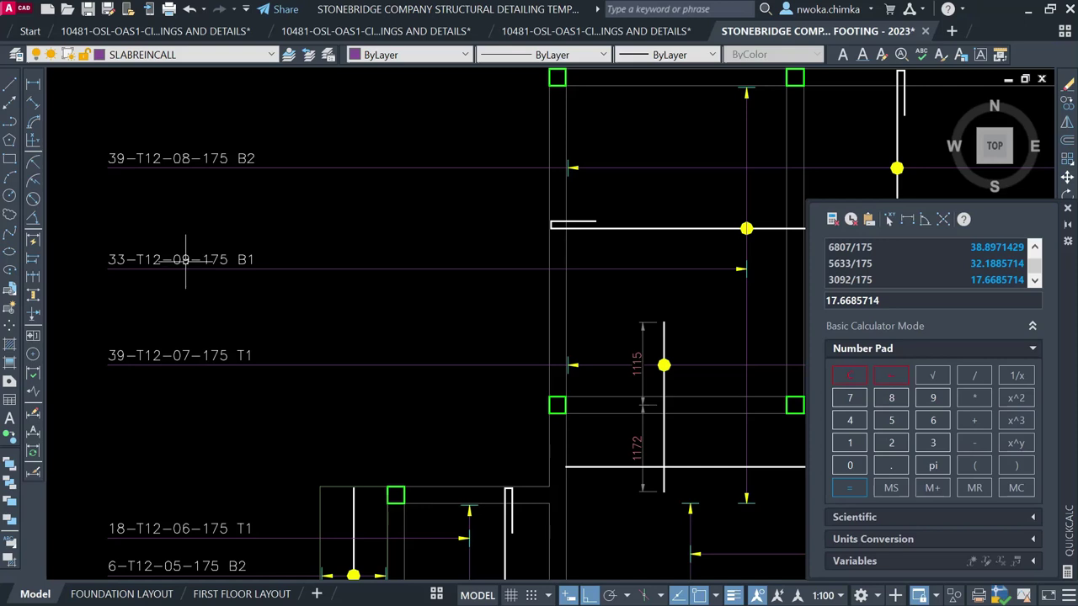
left_click(185, 260)
type("co")
key("Return")
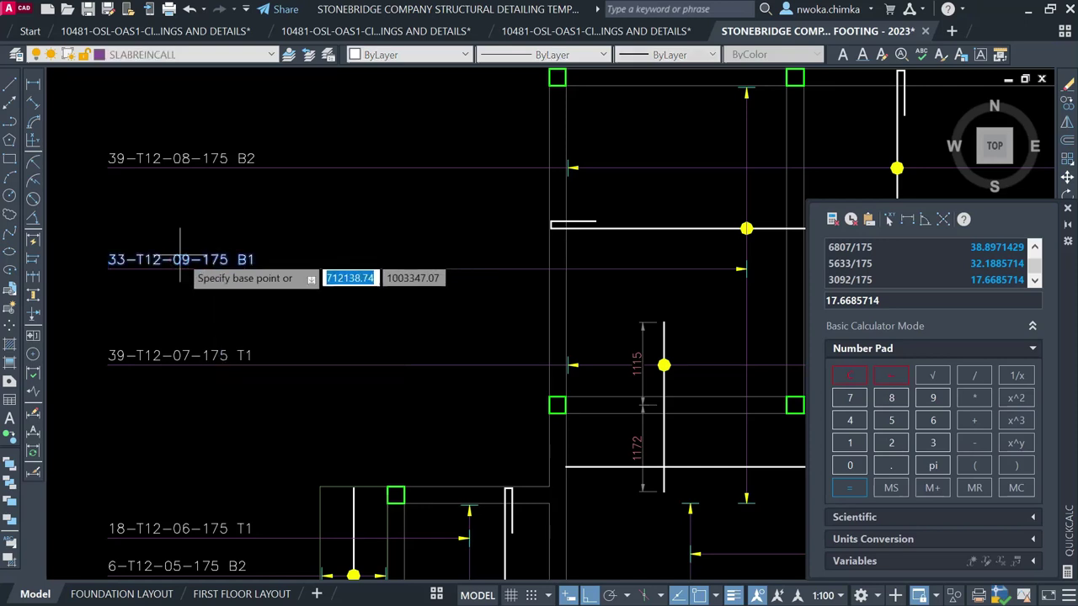
left_click(108, 268)
scroll(108, 266, "down", 6)
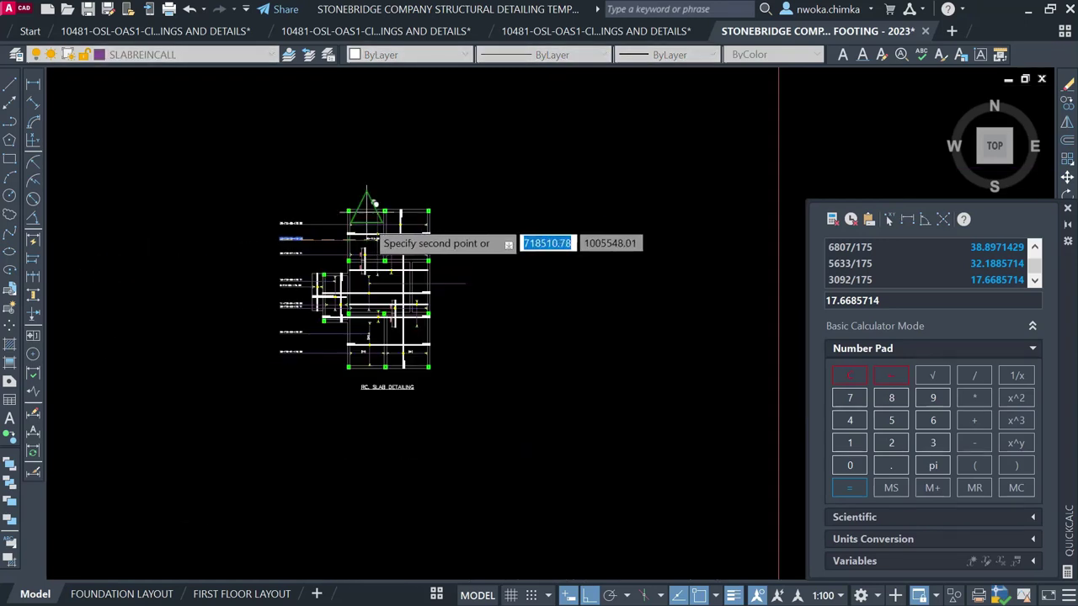
scroll(425, 211, "down", 8)
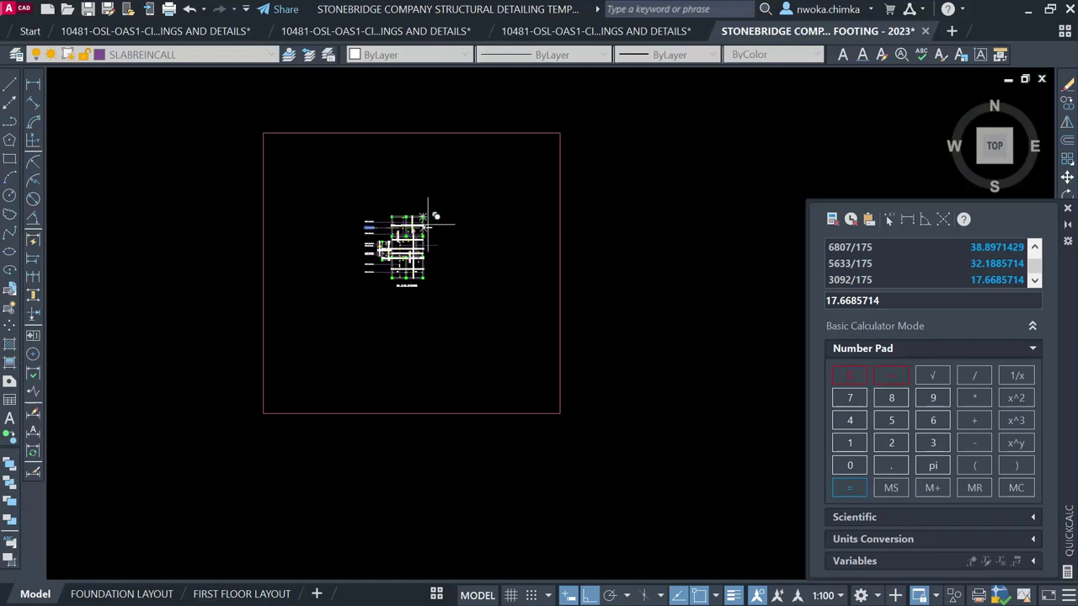
scroll(334, 227, "up", 4)
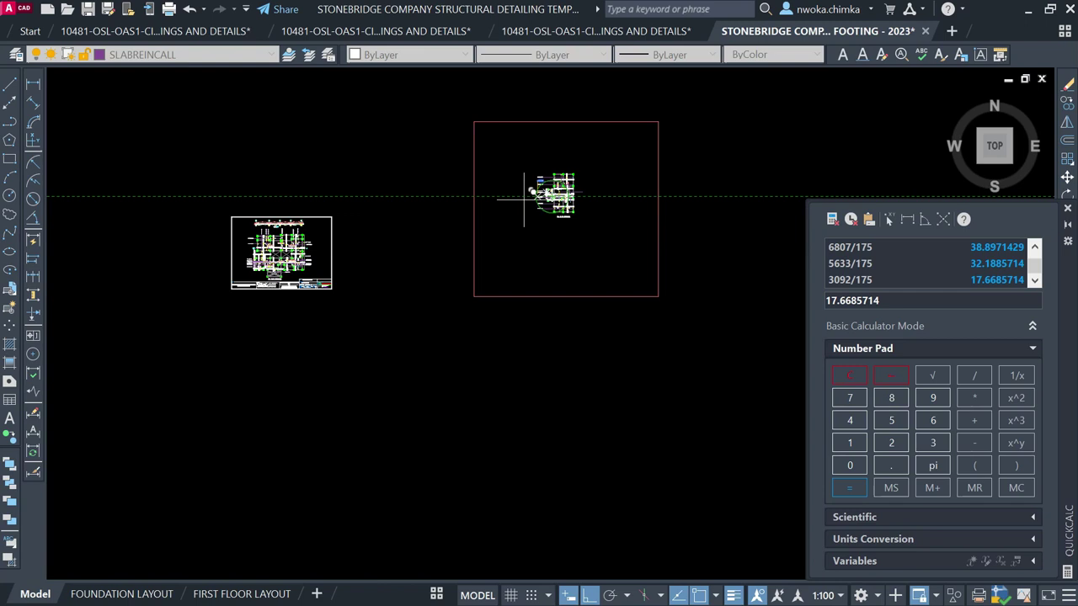
scroll(435, 181, "down", 3)
scroll(452, 184, "up", 6)
scroll(452, 183, "down", 4)
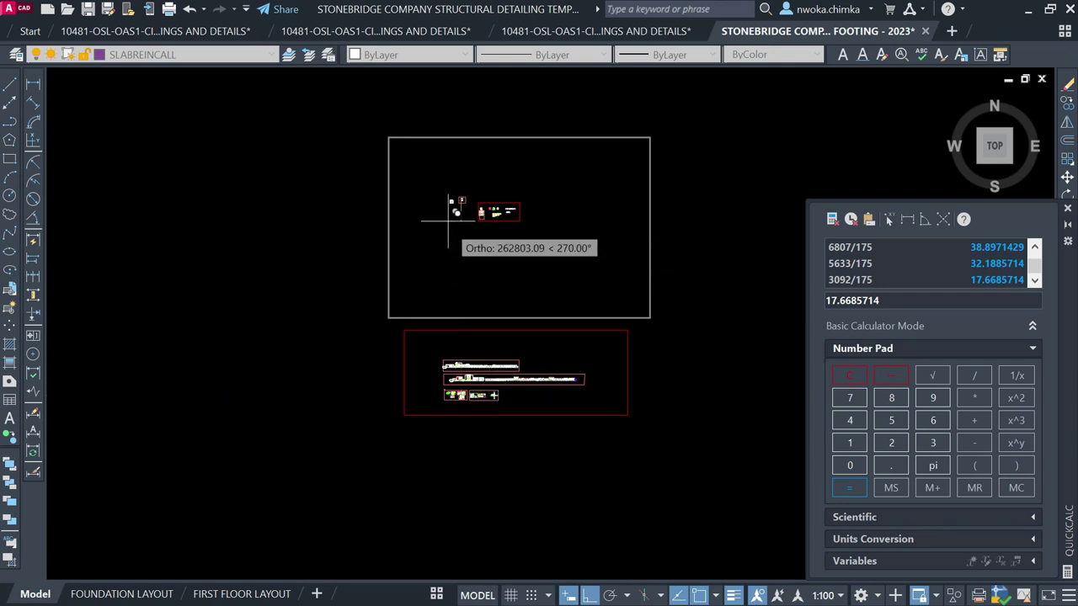
scroll(493, 163, "down", 3)
scroll(433, 164, "up", 10)
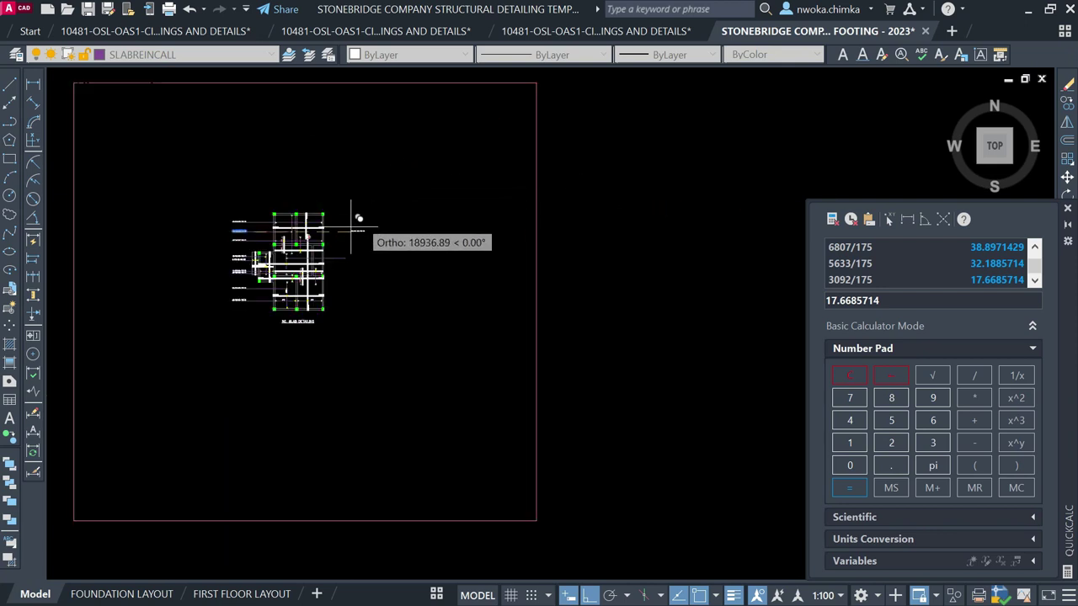
key("F8")
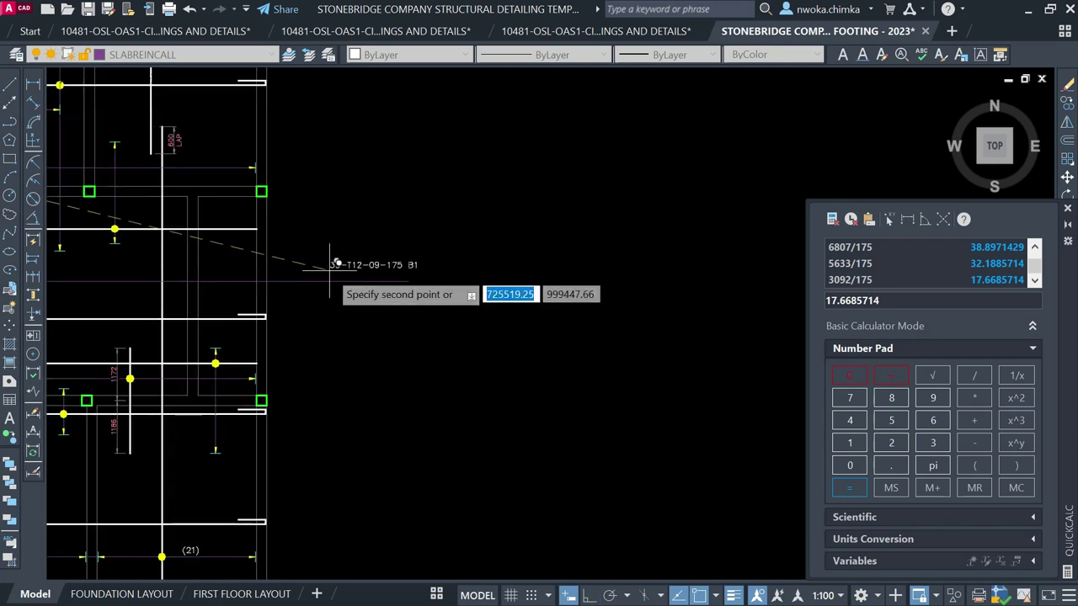
scroll(320, 269, "up", 2)
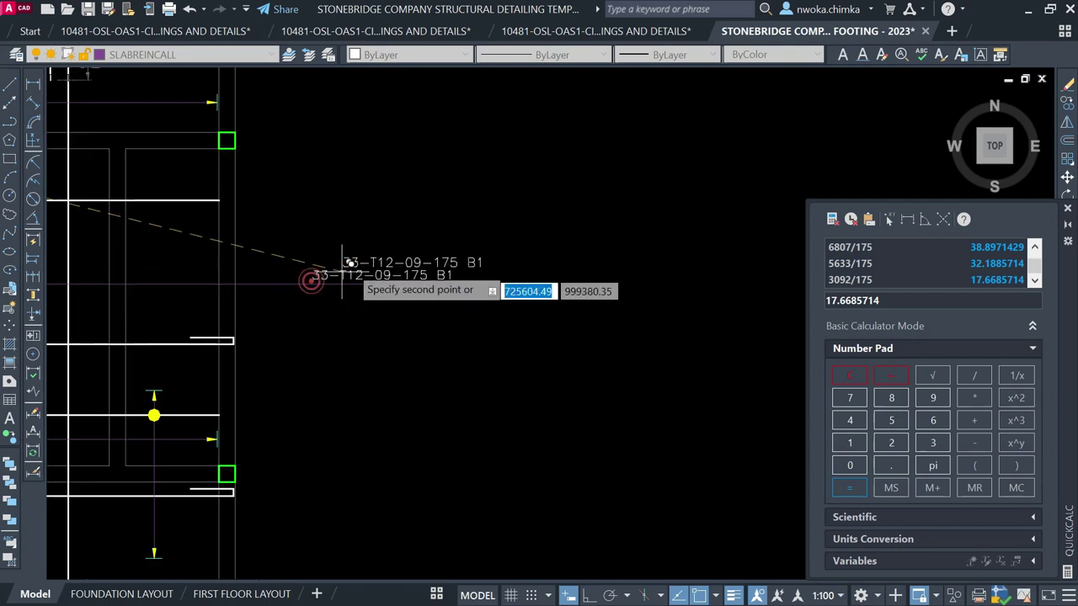
left_click(313, 274)
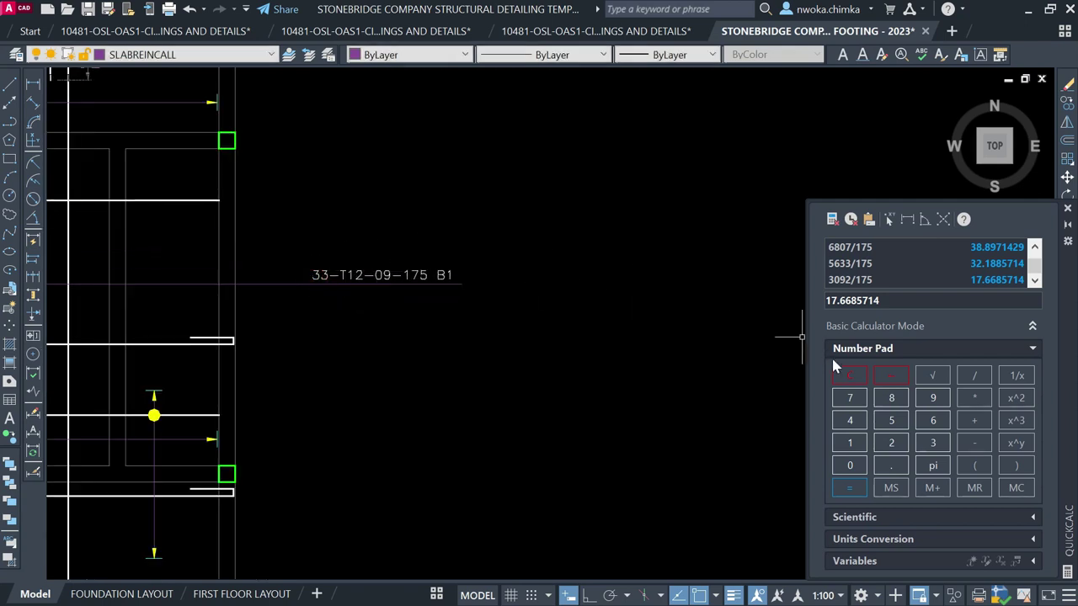
Change the bar count in the copied east call-out to 18
left_click(319, 272)
double_click(328, 275)
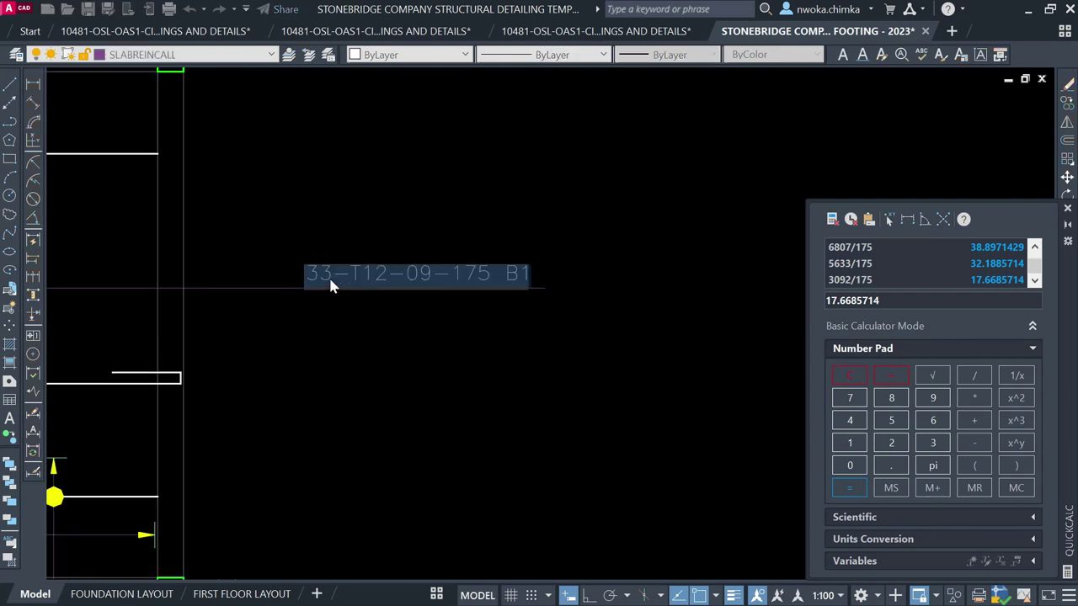
left_click(328, 272)
type("18")
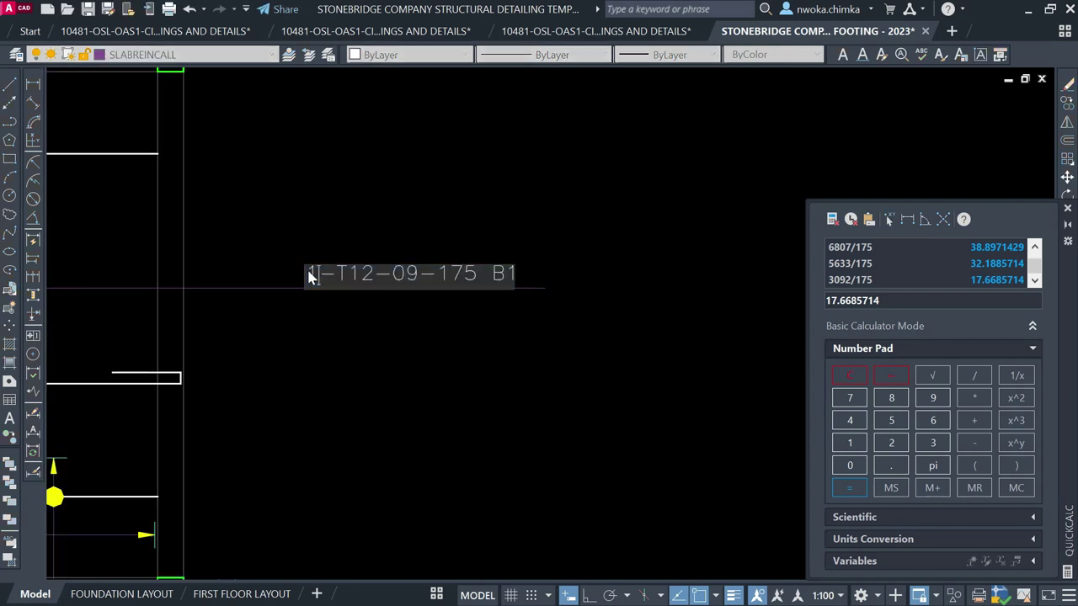
left_click(524, 325)
Check the bar marks already used on the west side and set the east call-out's mark to 10
scroll(262, 221, "up", 4)
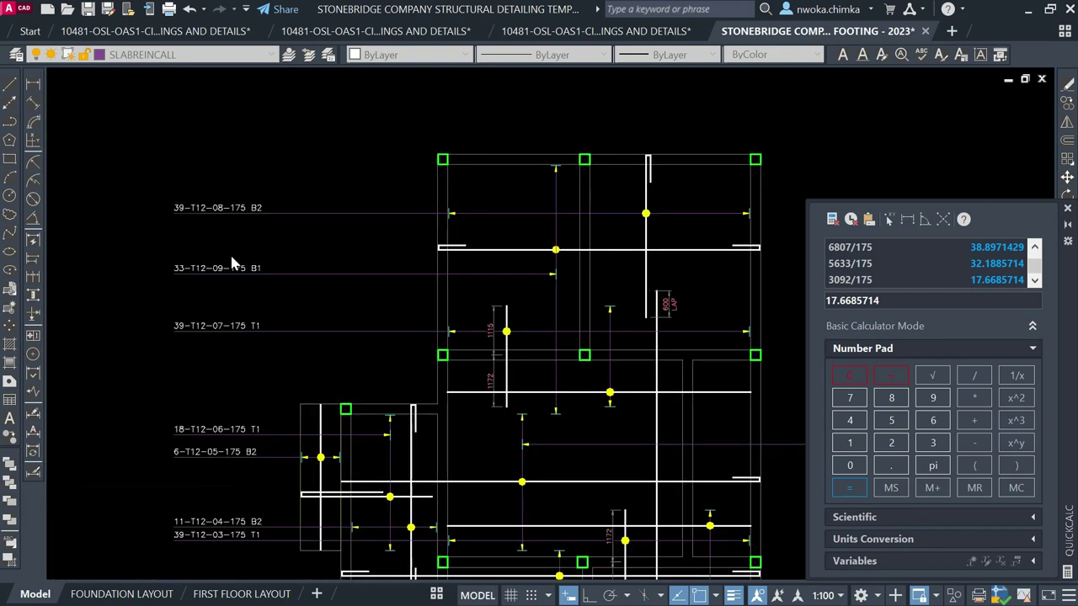
scroll(221, 283, "up", 2)
scroll(456, 294, "down", 8)
scroll(457, 302, "up", 4)
double_click(306, 298)
scroll(338, 302, "up", 2)
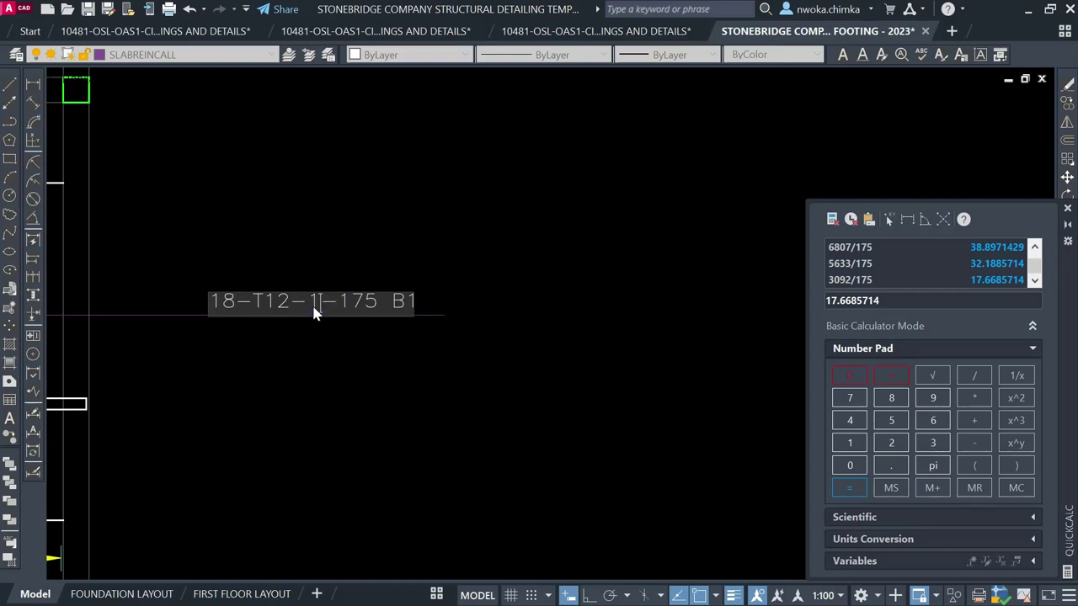
left_click(396, 234)
key("Escape")
scroll(472, 278, "down", 3)
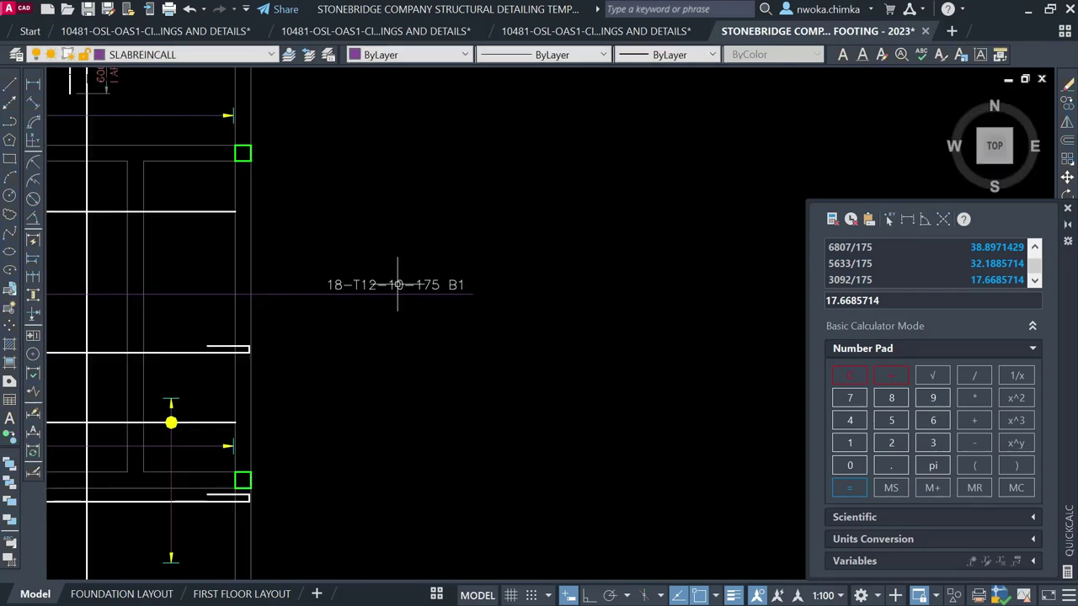
Move the 18-T12-10-175 B1 call-out slightly west along its leader, keeping it level
middle_click_drag(413, 284, 547, 302)
scroll(160, 311, "up", 2)
left_click(329, 340)
scroll(286, 343, "down", 2)
key("Escape")
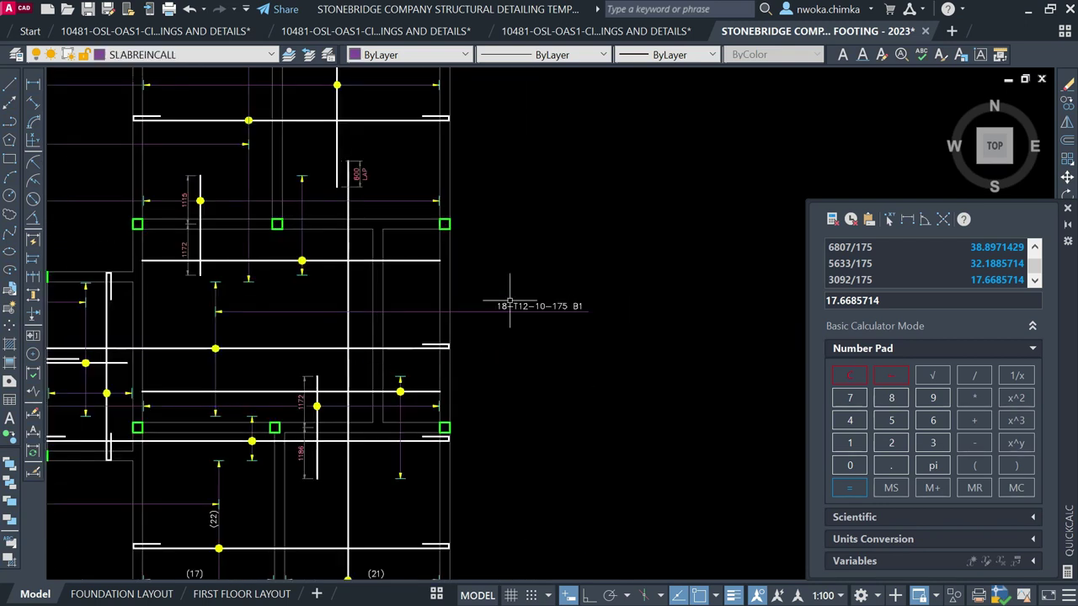
scroll(531, 288, "down", 2)
scroll(529, 287, "up", 4)
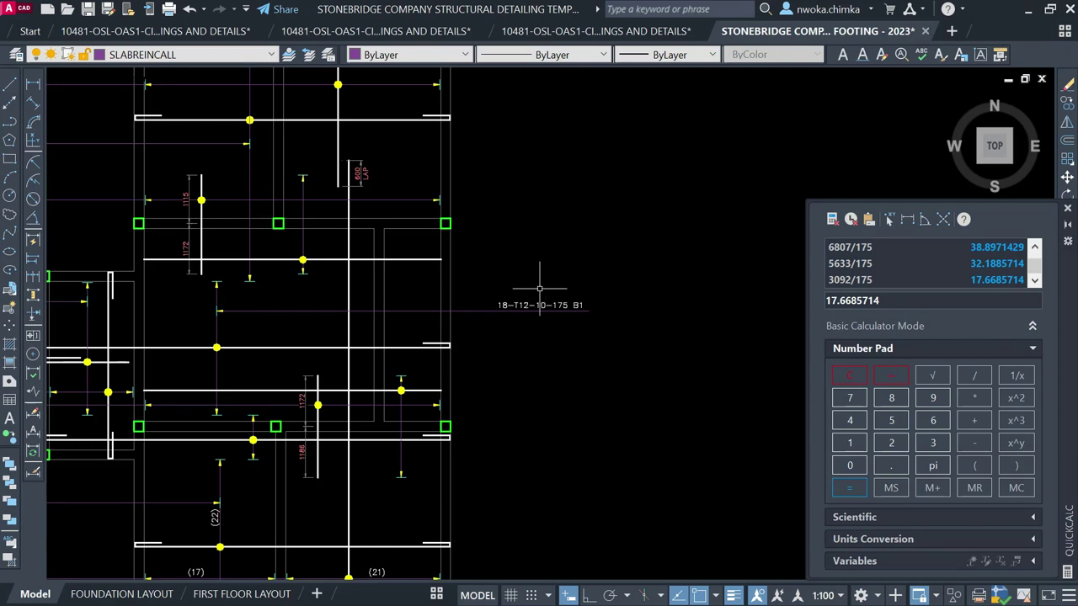
left_click(539, 305)
key("Return")
left_click(638, 227)
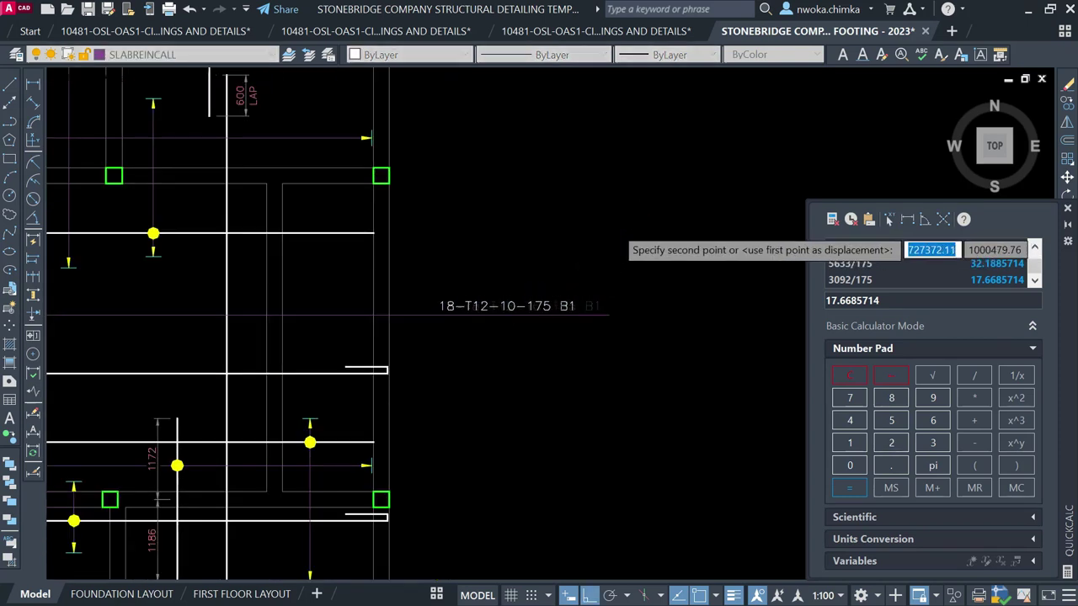
left_click(611, 226)
Stretch the outer end of the east leader back west so it finishes closer to the end of its call-out text
left_click(636, 266)
left_click(594, 337)
type("s")
key("Return")
left_click(620, 355)
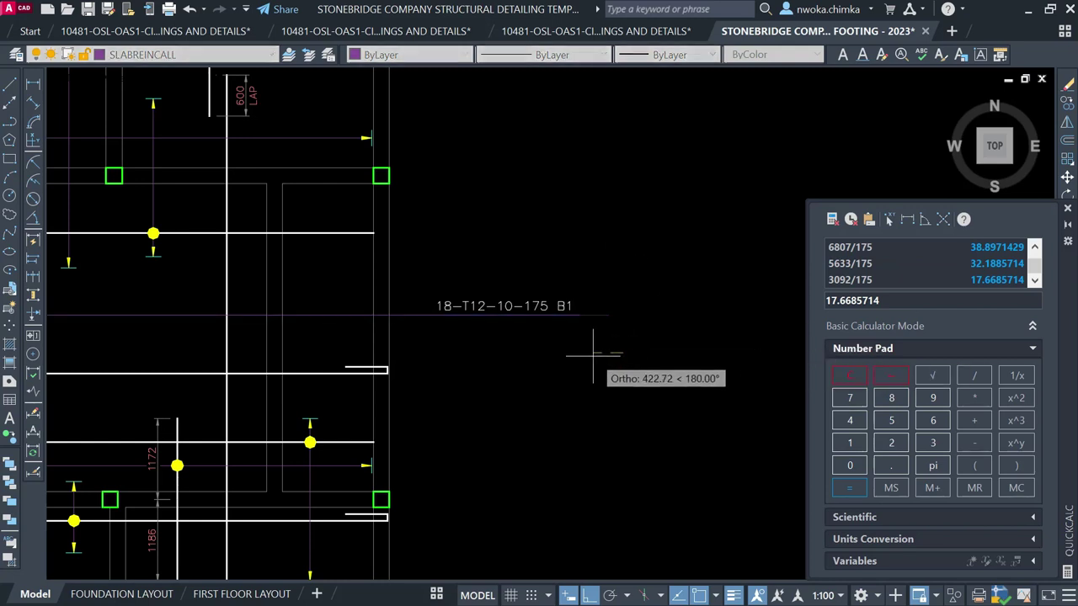
left_click(590, 355)
scroll(649, 300, "down", 2)
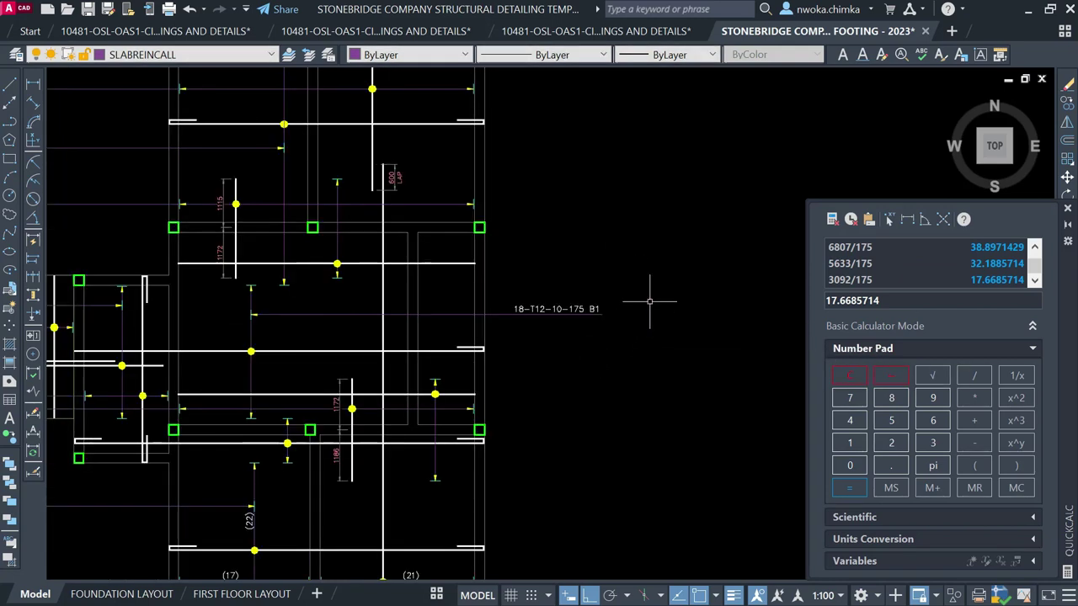
Review the labelled and unlabelled bars across the plan, highlighting the short vertical bar with the 1115 and 1172 dimensions
scroll(530, 265, "down", 2)
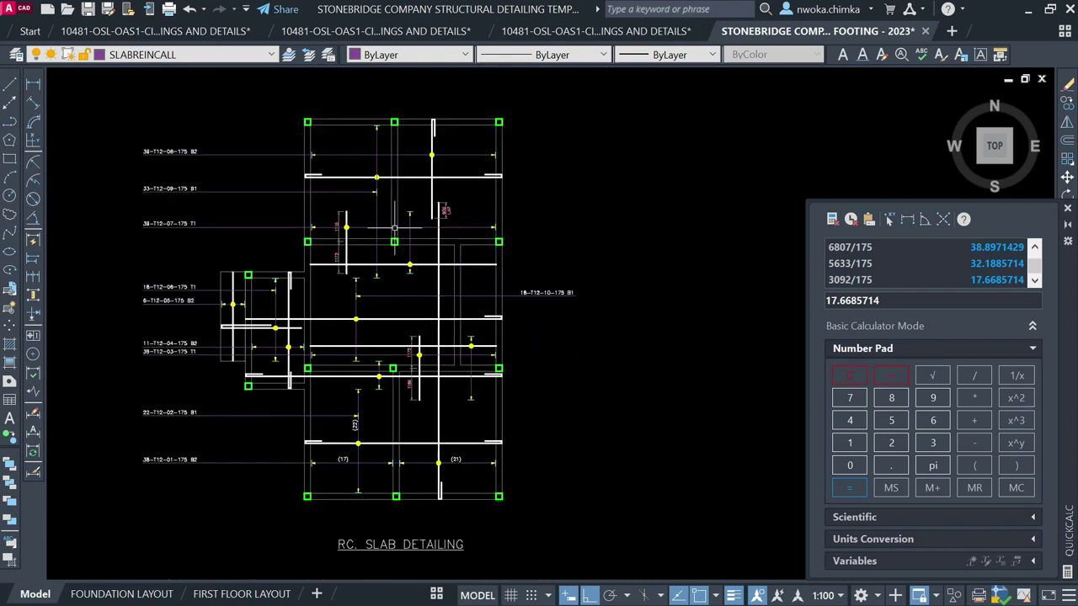
scroll(404, 350, "up", 2)
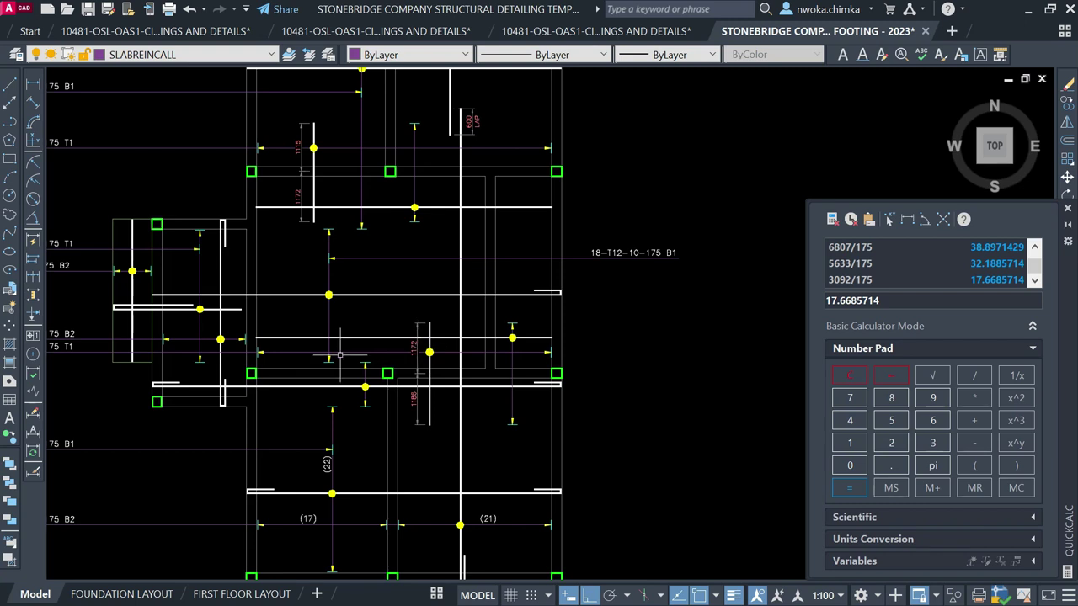
middle_click_drag(190, 300, 388, 271)
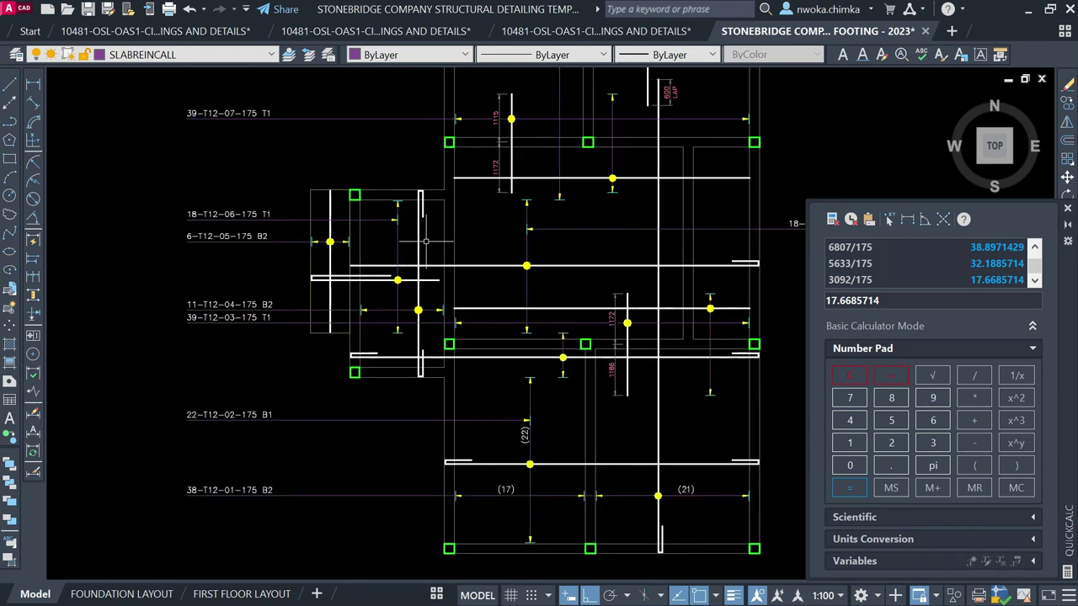
middle_click_drag(465, 239, 331, 277)
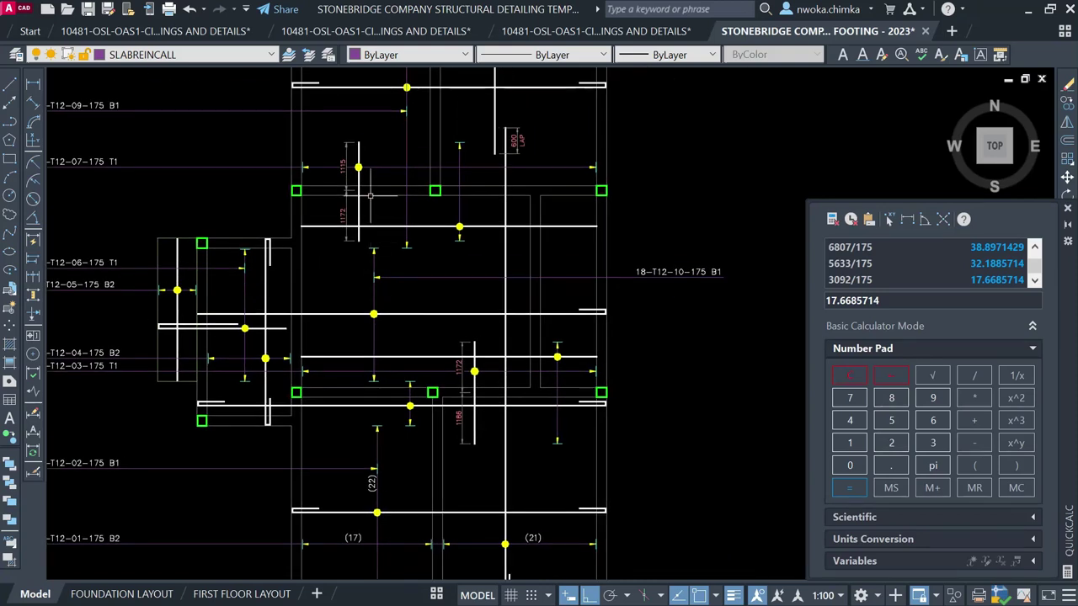
middle_click_drag(327, 169, 443, 171)
left_click(440, 133)
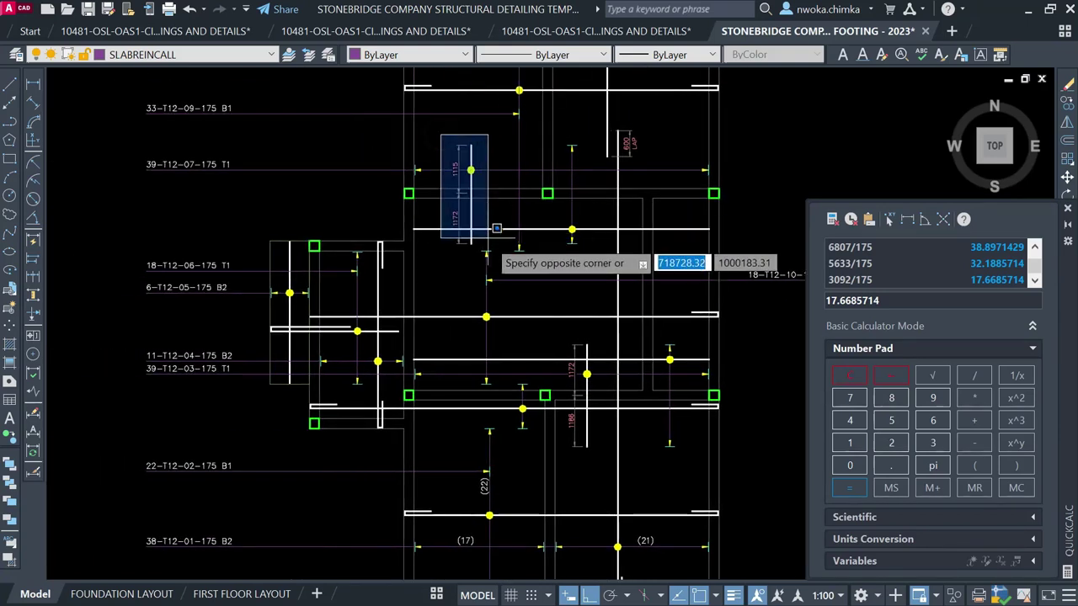
left_click(484, 253)
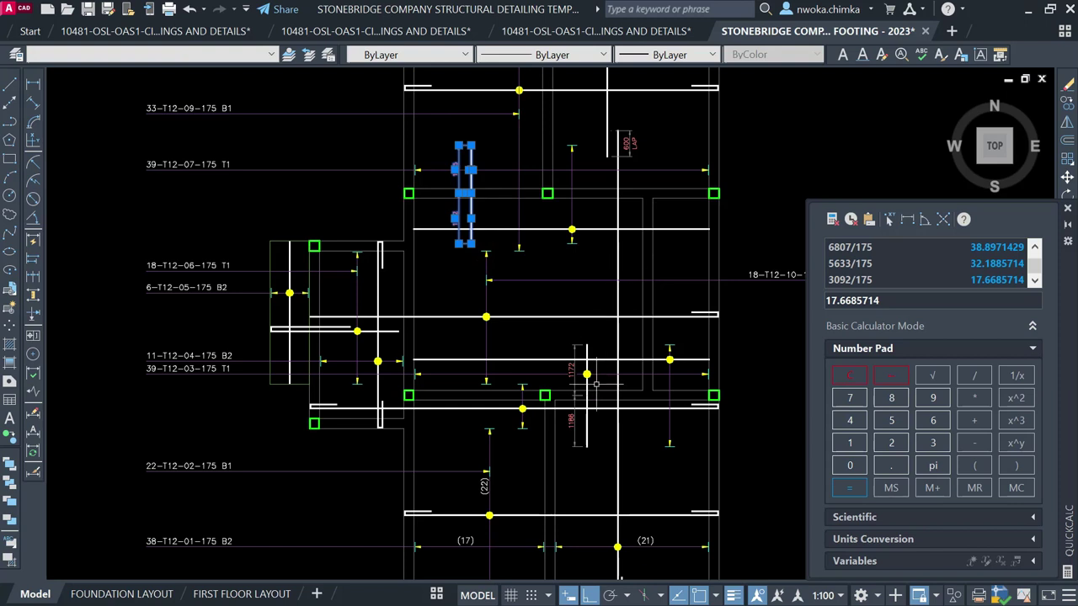
left_click(561, 335)
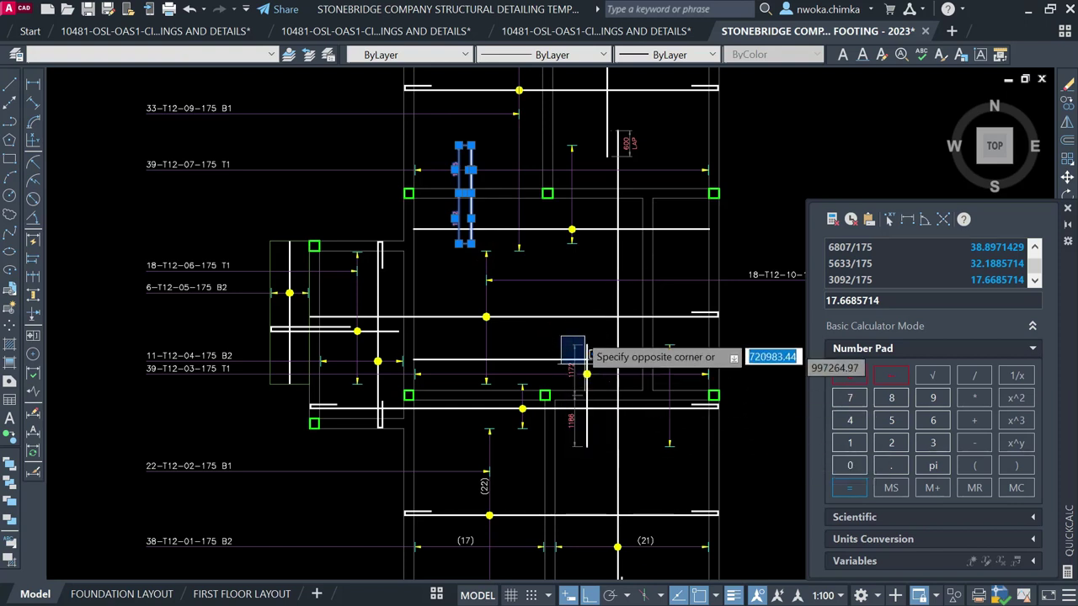
key("Escape")
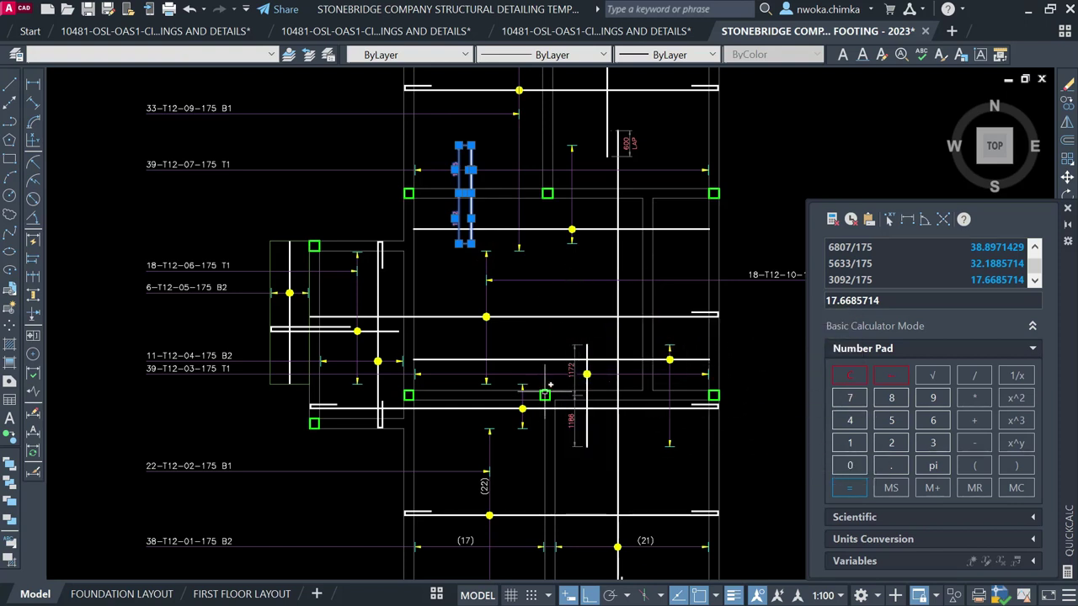
key("Escape")
Highlight the middle panel's straight horizontal top bars and the long hooked bar along the lower beam line to examine which still need call-outs
scroll(653, 418, "up", 2)
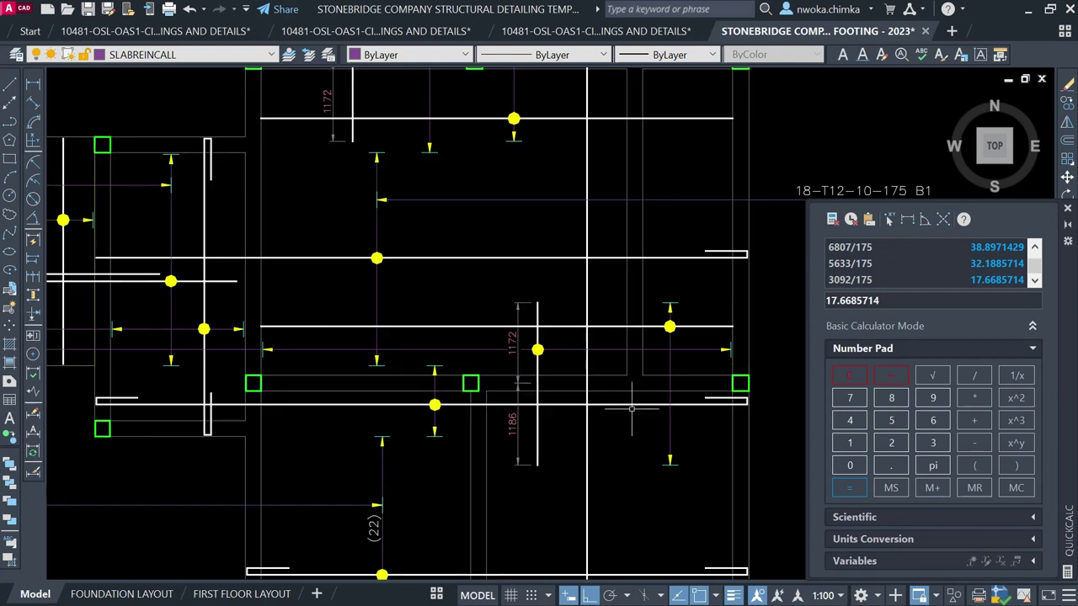
left_click(468, 325)
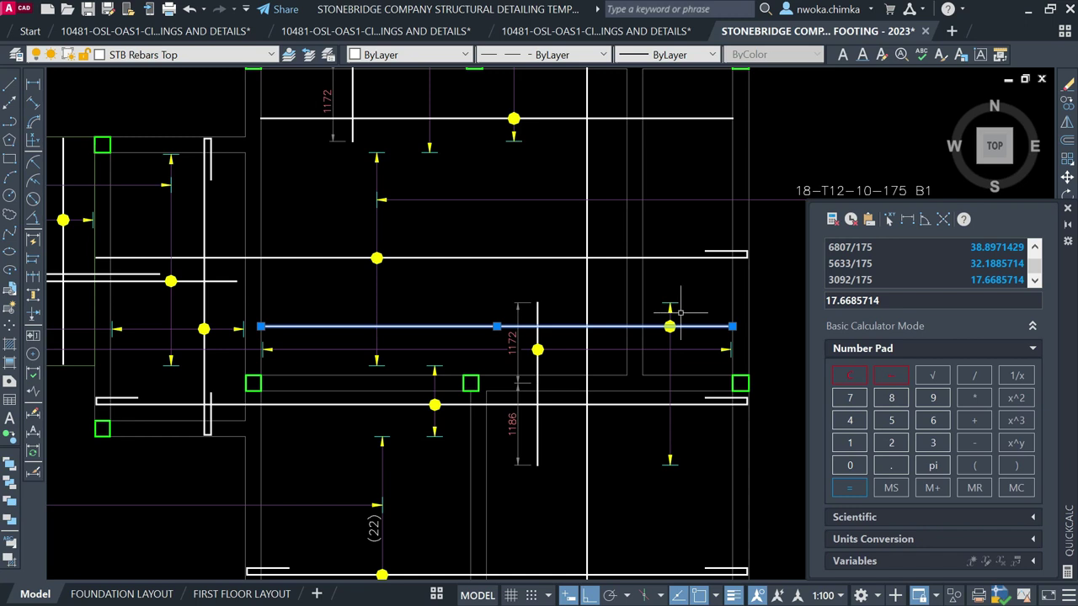
middle_click_drag(671, 301, 613, 490)
left_click(479, 310)
scroll(520, 273, "down", 1)
key("Escape")
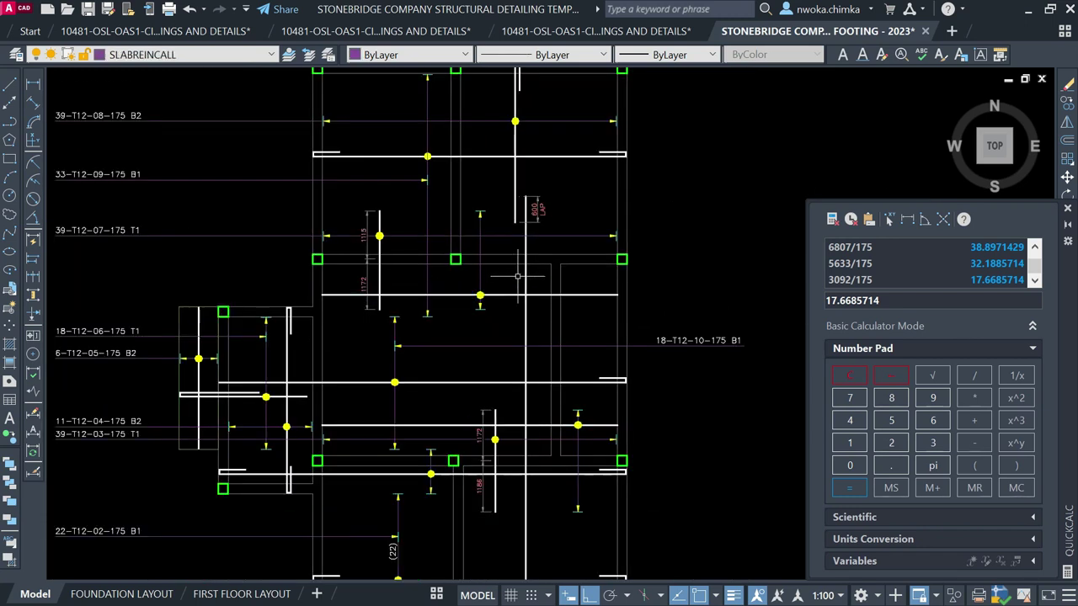
middle_click_drag(577, 383, 585, 350)
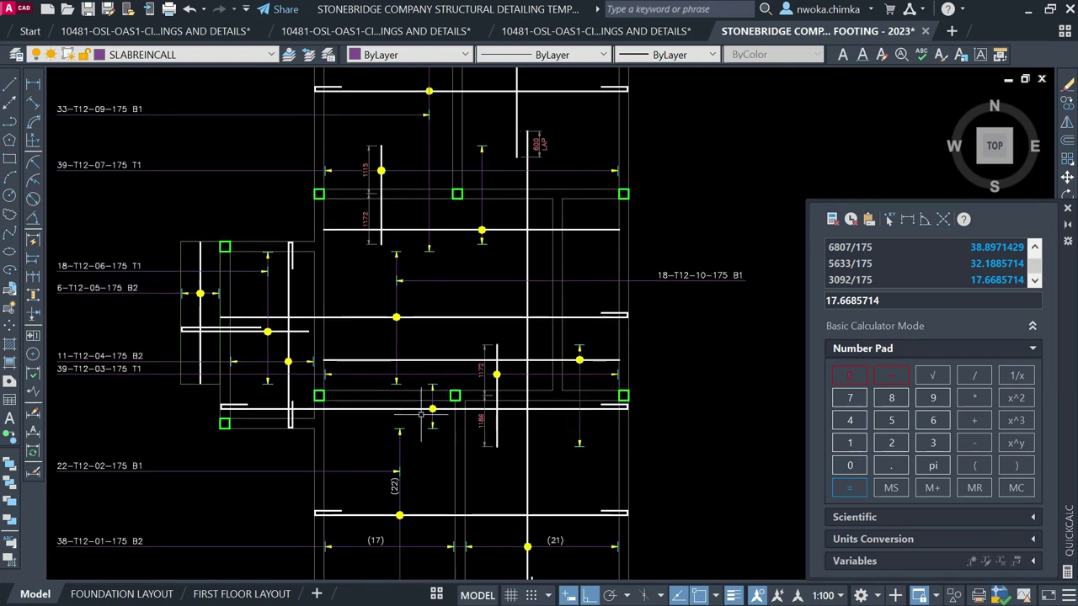
scroll(421, 415, "up", 2)
left_click(383, 412)
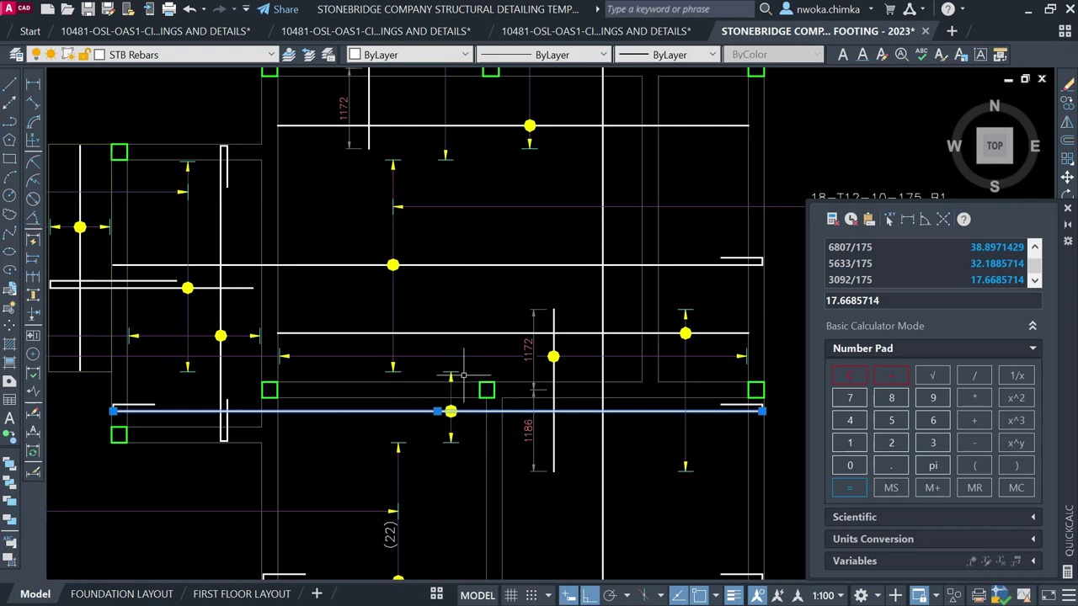
left_click(442, 367)
key("Escape")
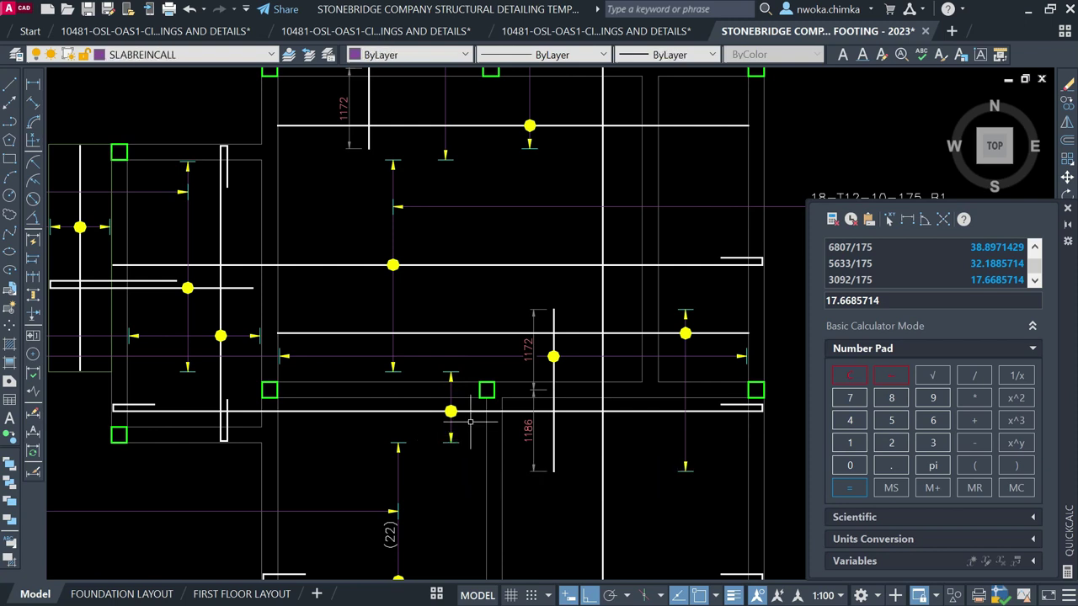
key("Return")
scroll(475, 425, "down", 2)
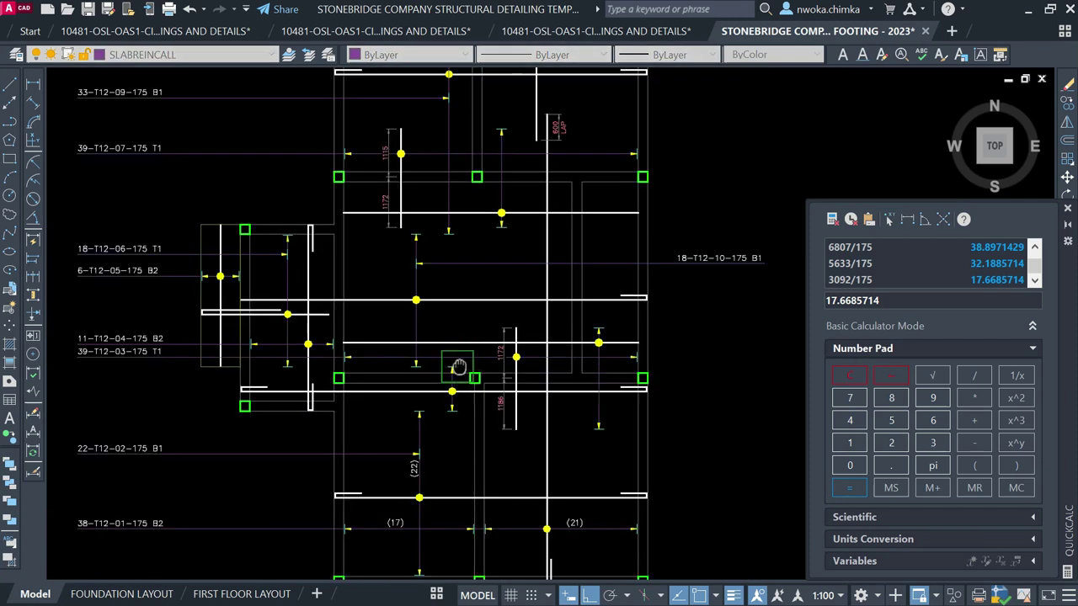
scroll(469, 400, "down", 1)
scroll(471, 397, "up", 3)
scroll(475, 431, "down", 2)
scroll(475, 431, "up", 4)
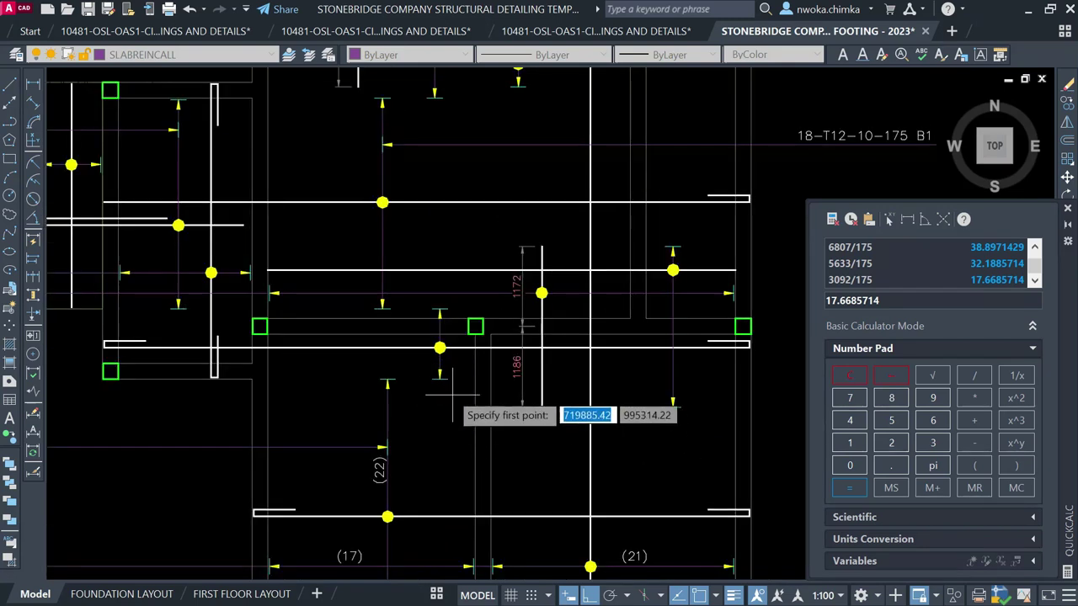
left_click(439, 374)
scroll(438, 379, "down", 2)
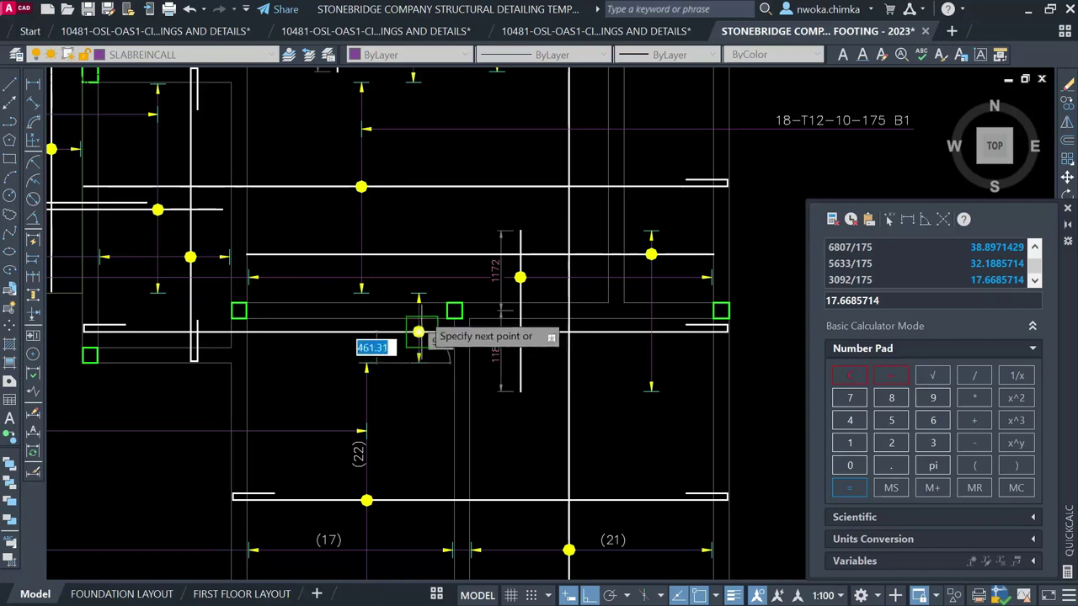
scroll(418, 330, "up", 4)
Draw a leader from the lower end of the beam-line hooked bar's distribution line, running south, then level eastward beyond the slab edge
type("l")
key("Return")
left_click(433, 412)
scroll(387, 316, "down", 5)
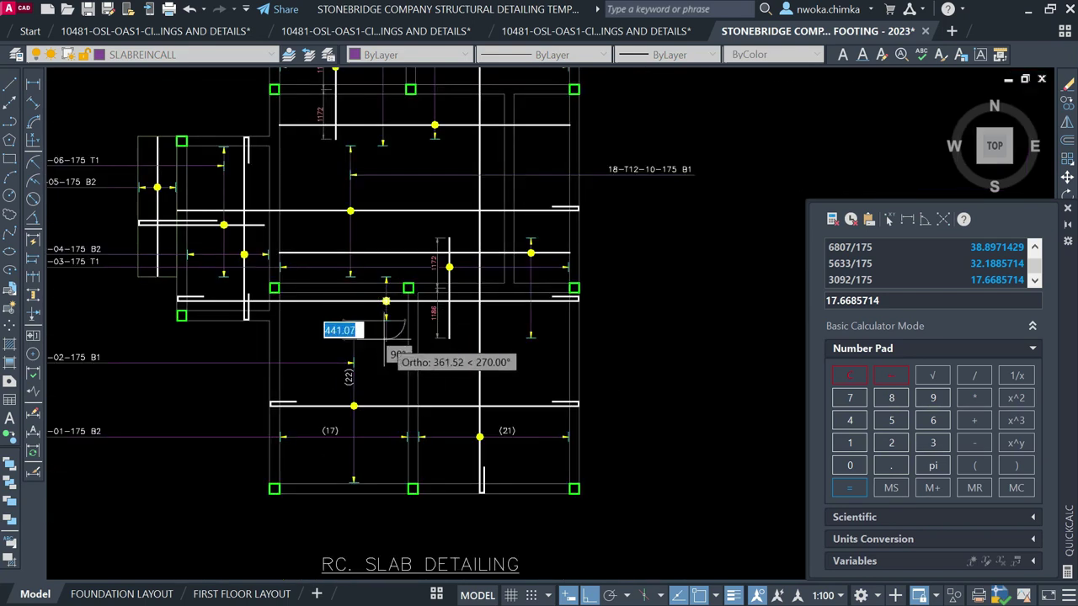
scroll(385, 343, "up", 3)
left_click(392, 377)
scroll(320, 394, "down", 2)
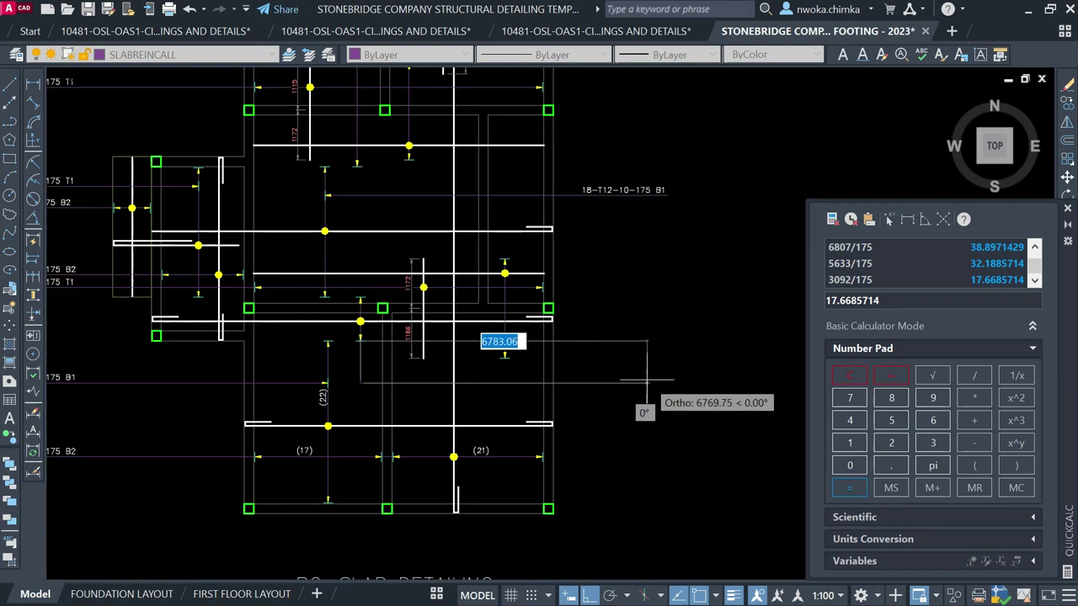
left_click(673, 300)
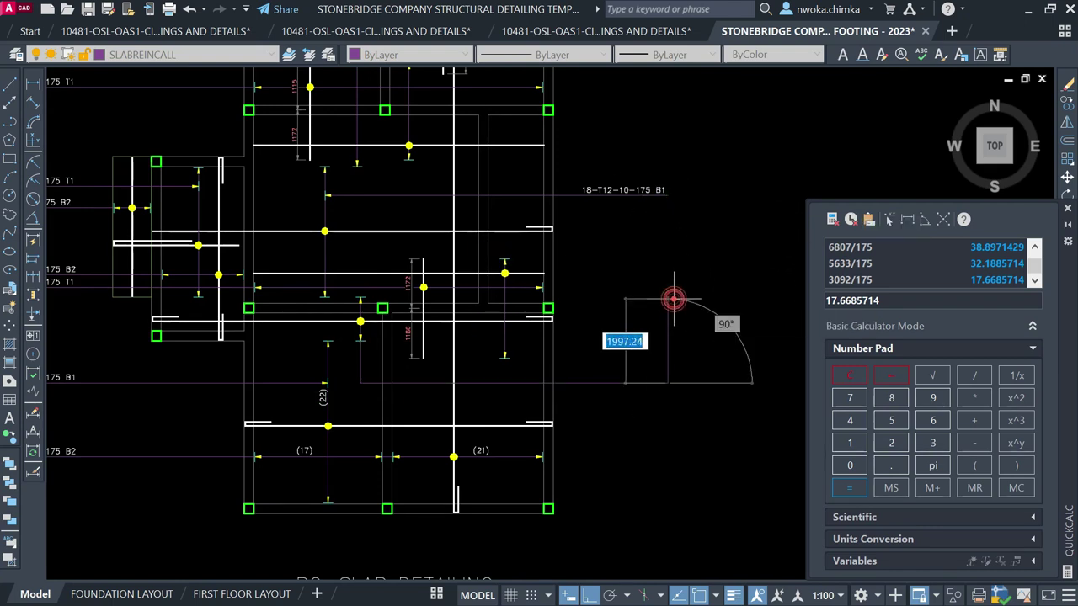
key("Escape")
Copy the arrowhead and tick from the 18-T12-10-175 B1 leader to the corner of the new lower east leader
scroll(316, 376, "up", 2)
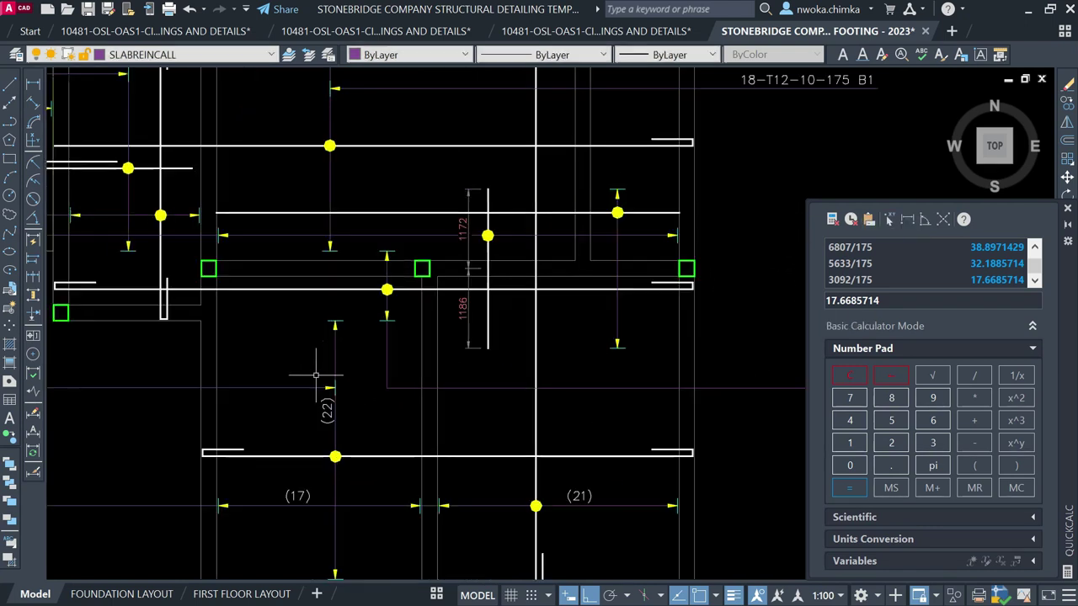
scroll(396, 379, "down", 3)
scroll(299, 286, "up", 5)
left_click(316, 300)
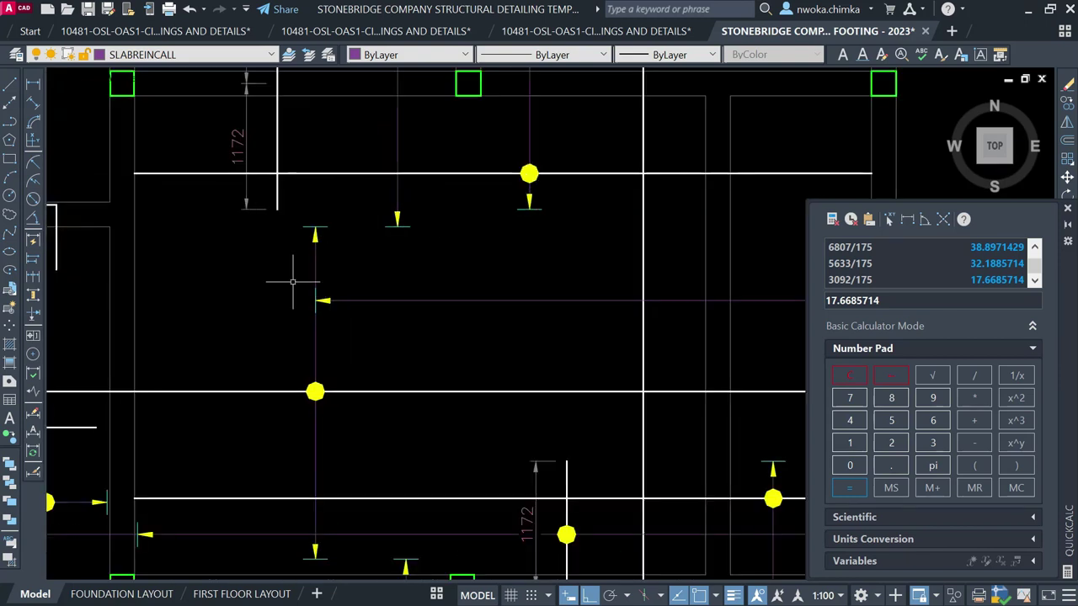
type("ci")
key("BackSpace")
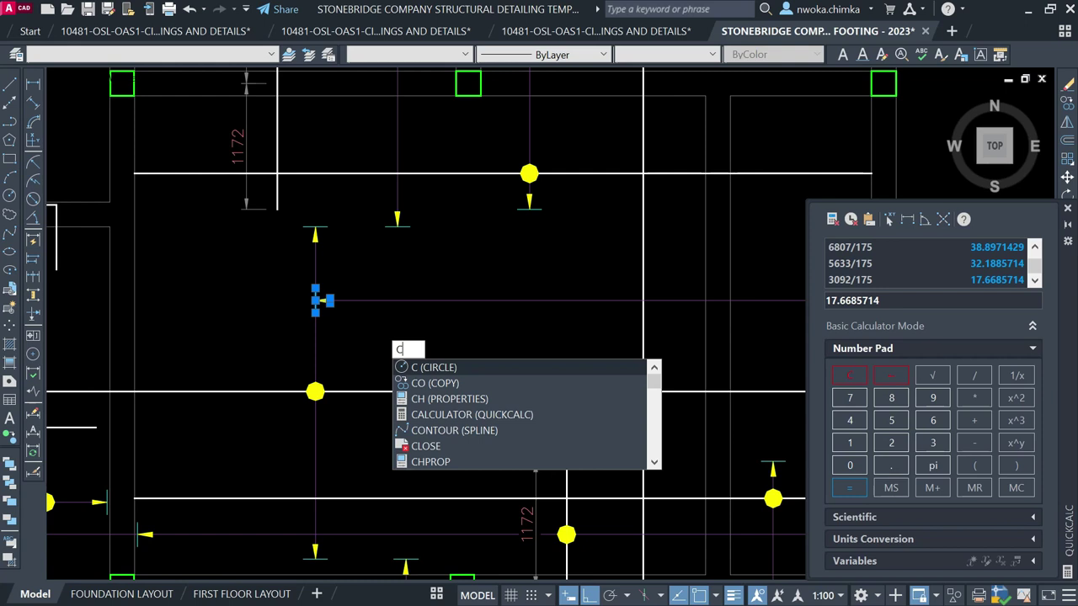
type("o")
key("Return")
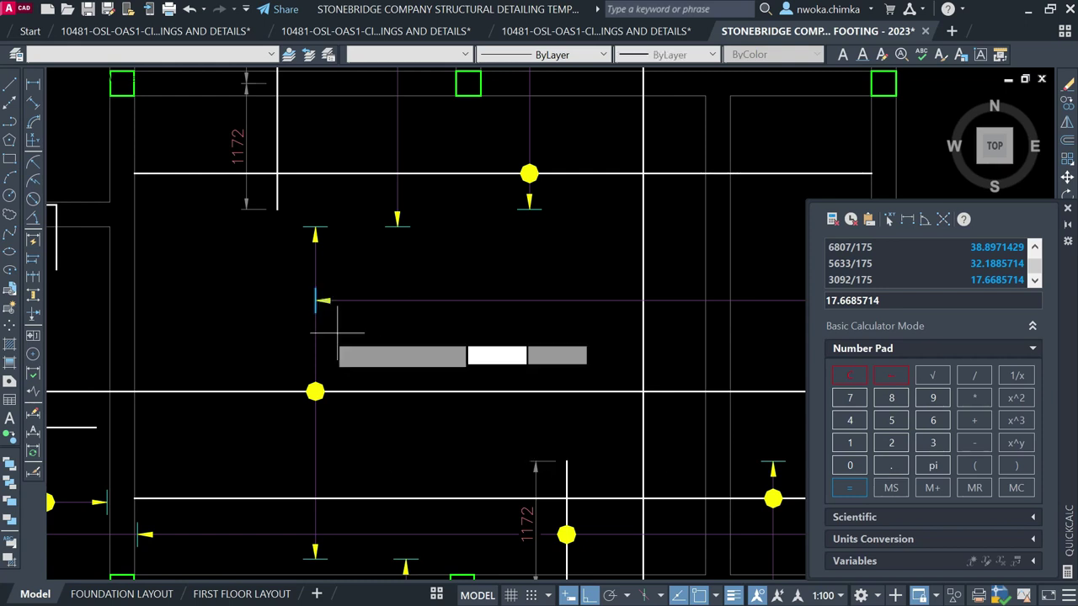
scroll(305, 303, "up", 4)
left_click(332, 295)
scroll(353, 253, "down", 4)
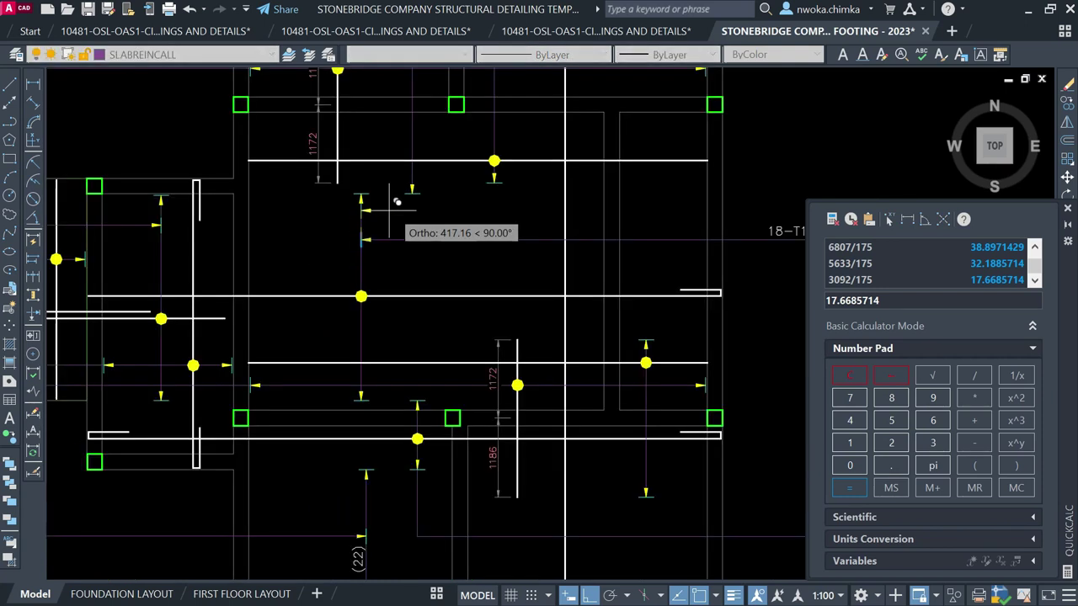
scroll(433, 349, "up", 1)
scroll(429, 411, "up", 3)
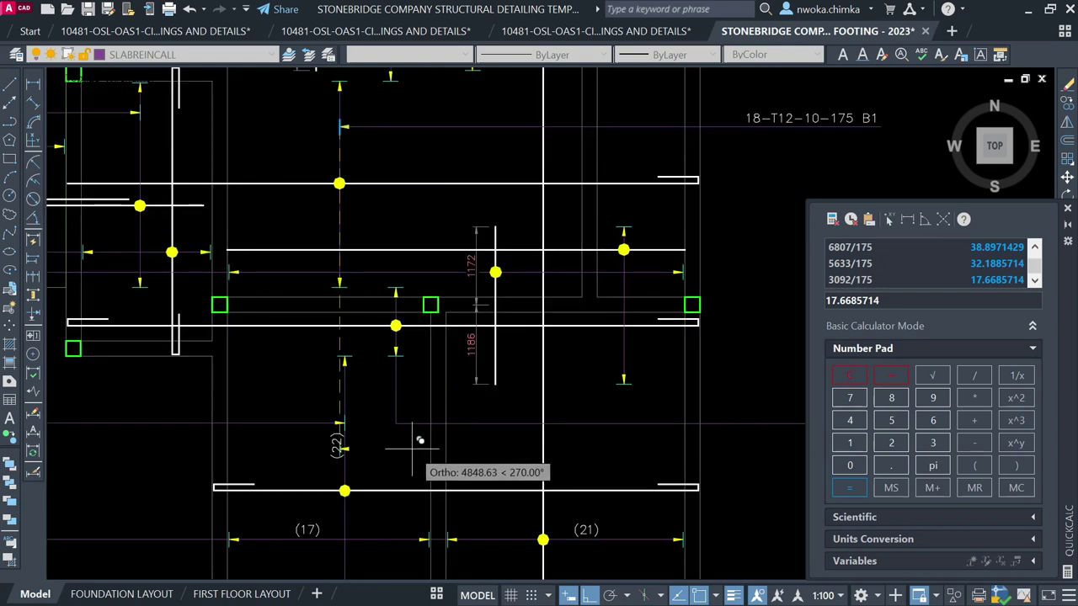
scroll(411, 396, "up", 2)
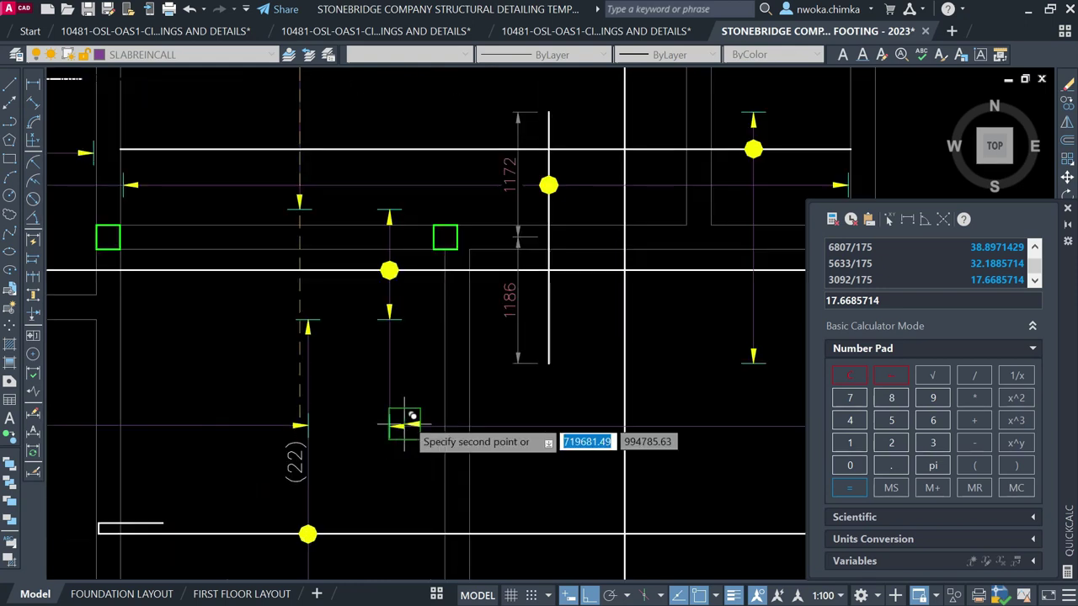
left_click(401, 406)
key("Return")
Stretch the lower end of the new leader's vertical segment south so it extends past the arrowhead
left_click(395, 404)
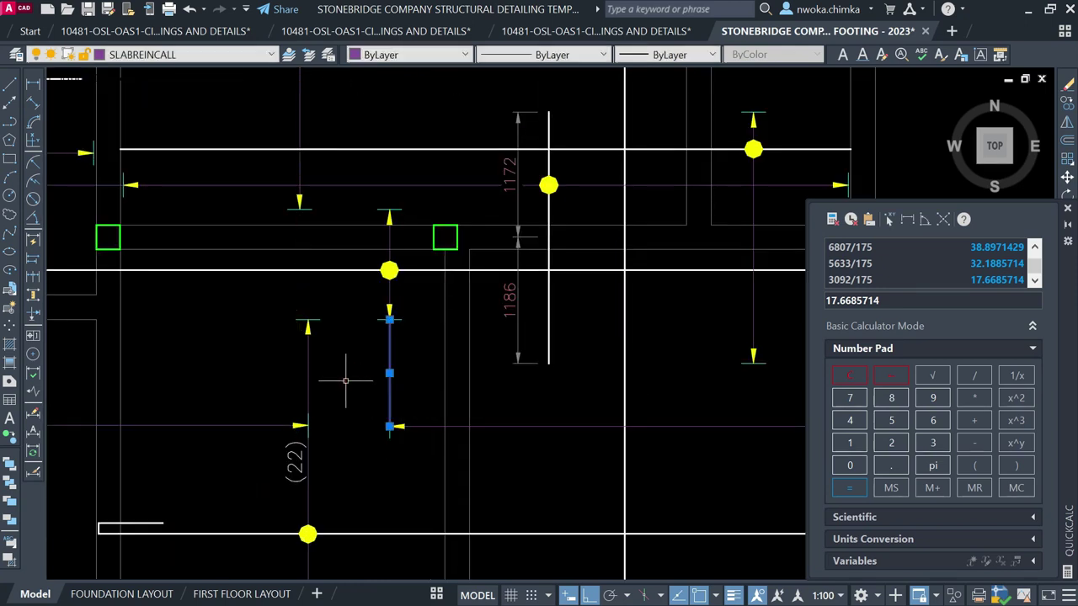
left_click(389, 426)
left_click(388, 473)
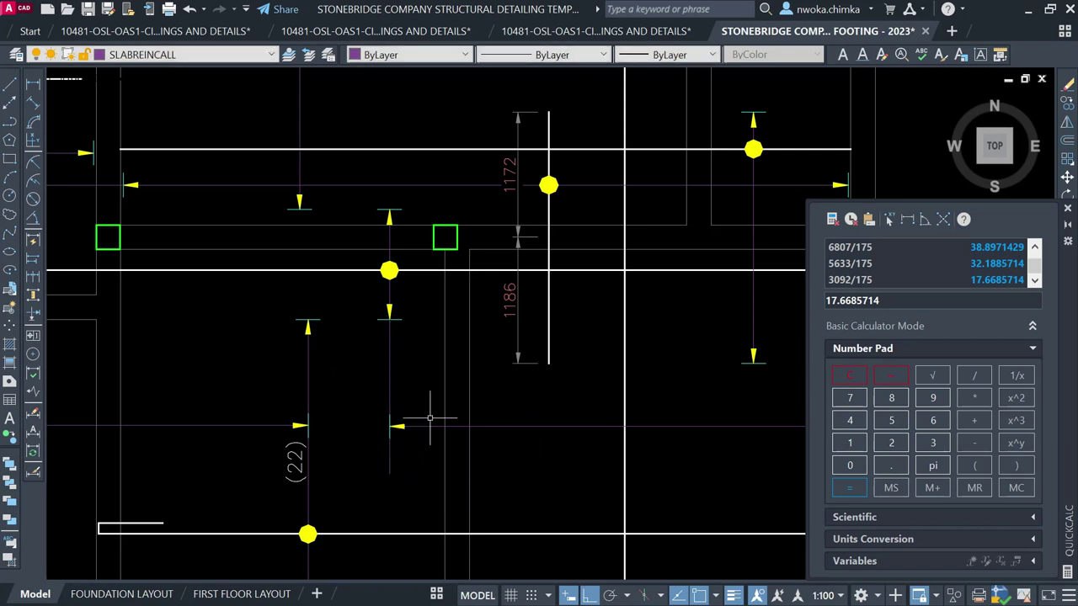
scroll(430, 392, "down", 4)
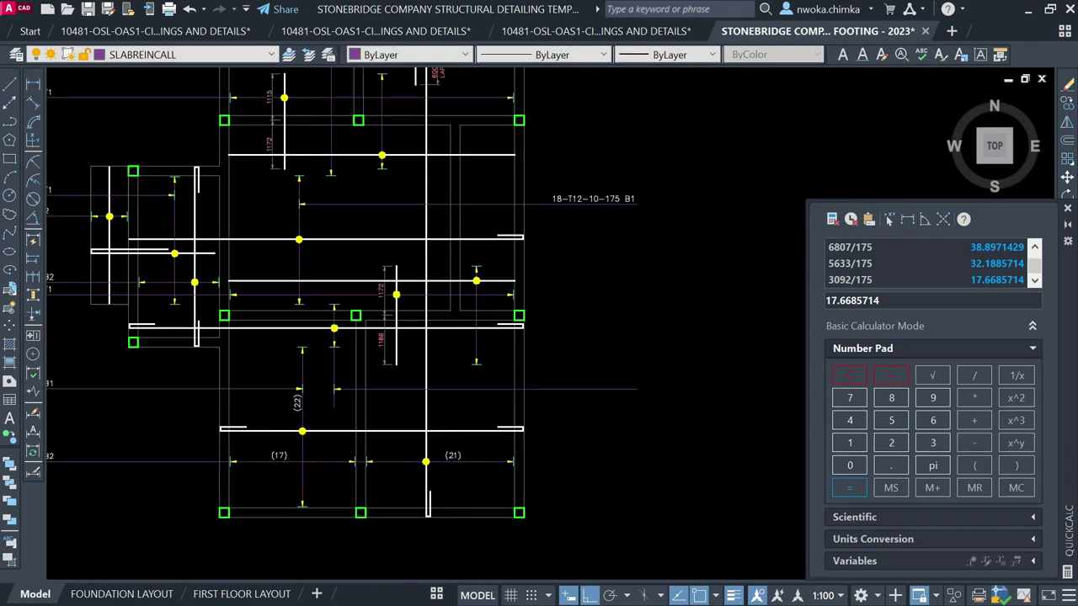
scroll(316, 335, "up", 2)
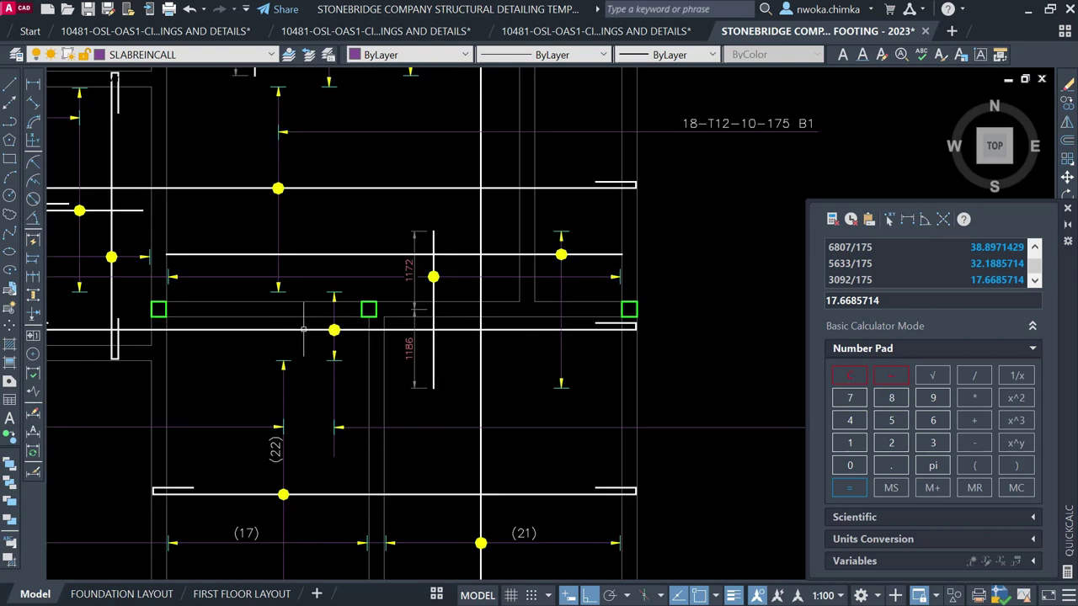
scroll(304, 329, "down", 4)
scroll(604, 210, "up", 4)
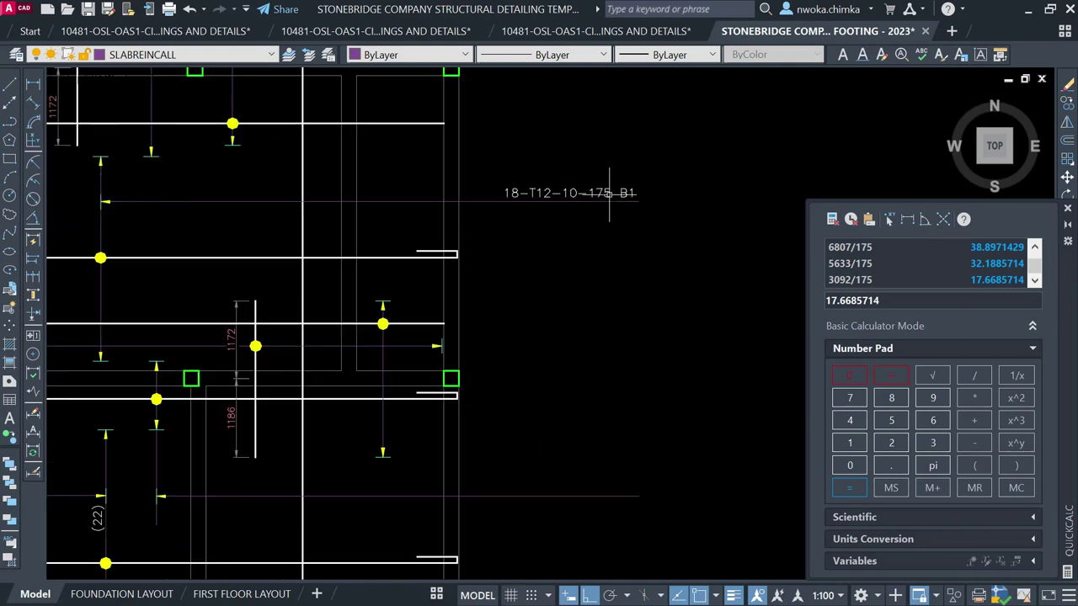
left_click(609, 194)
type("c")
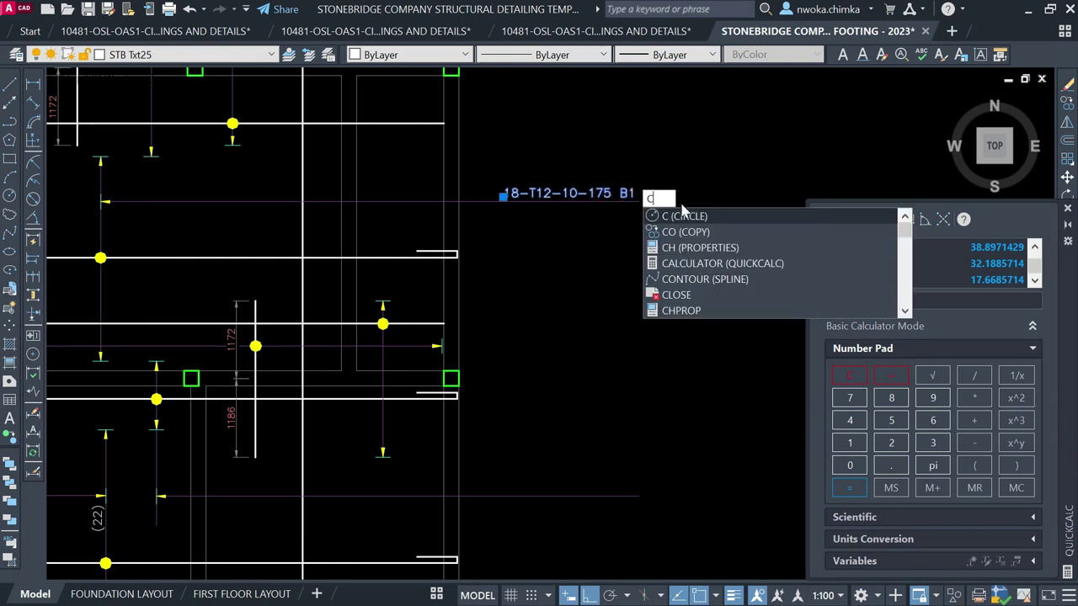
key("Escape")
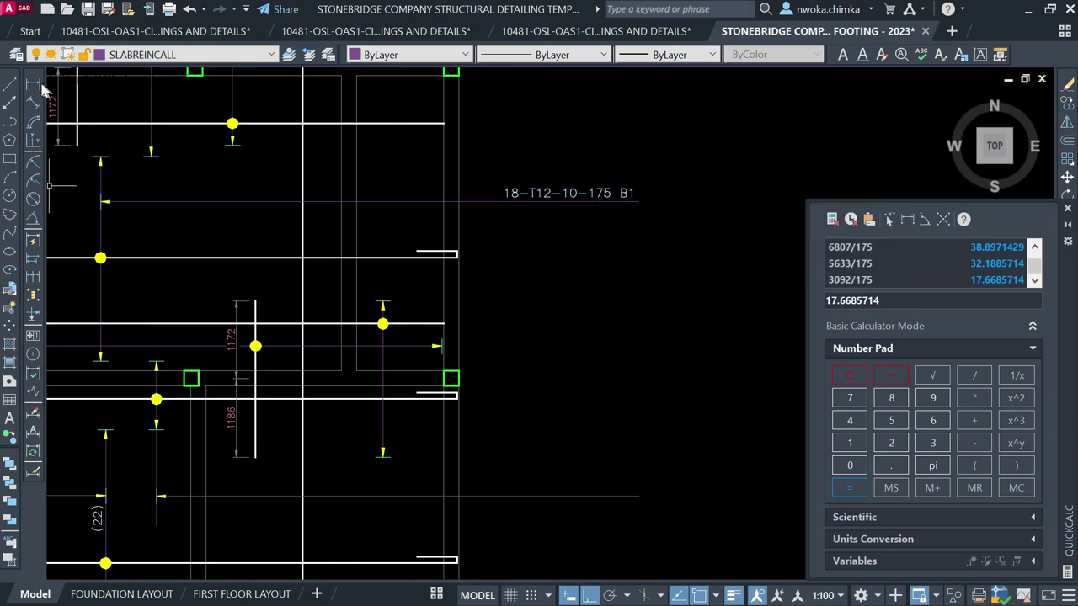
Measure the distribution range of the beam-line hooked bar with a vertical linear dimension between its two end ticks
type("dli")
key("space")
scroll(180, 385, "up", 5)
left_click(172, 358)
left_click(169, 513)
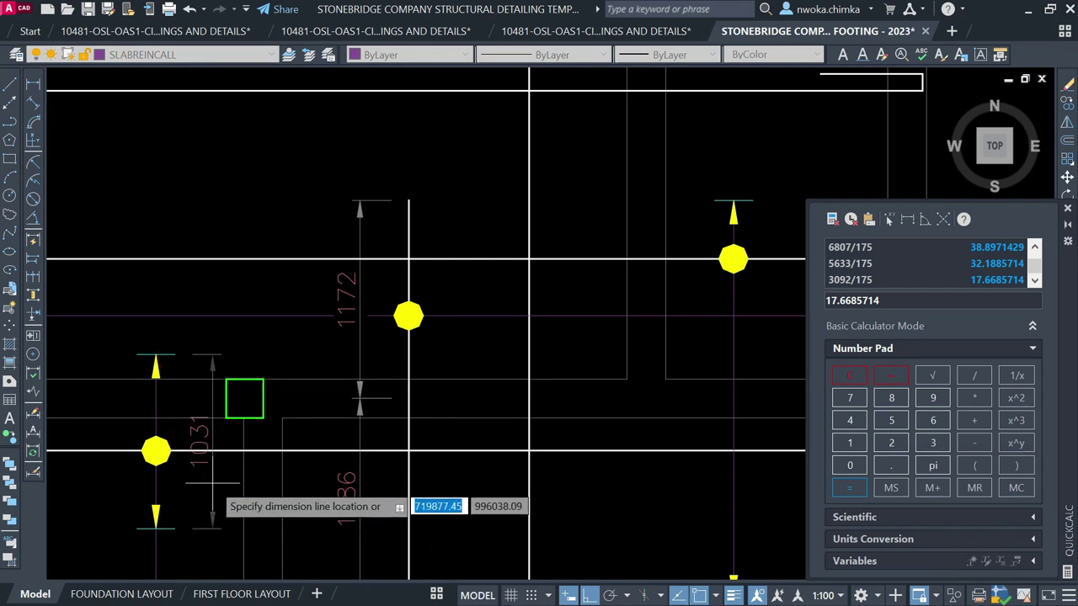
scroll(211, 485, "up", 3)
scroll(210, 489, "up", 2)
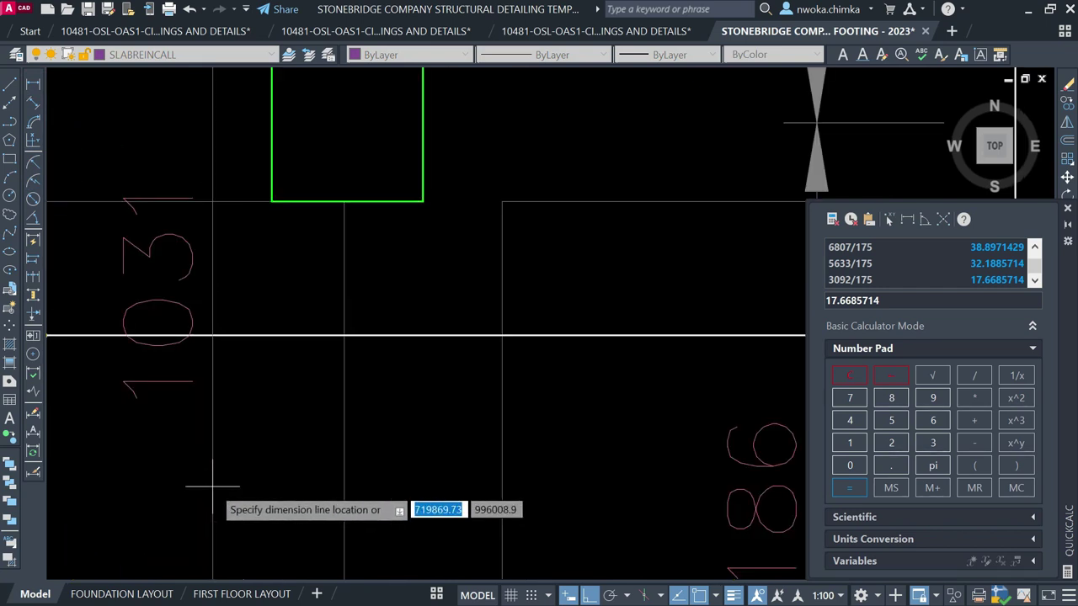
left_click(215, 484)
scroll(341, 404, "down", 3)
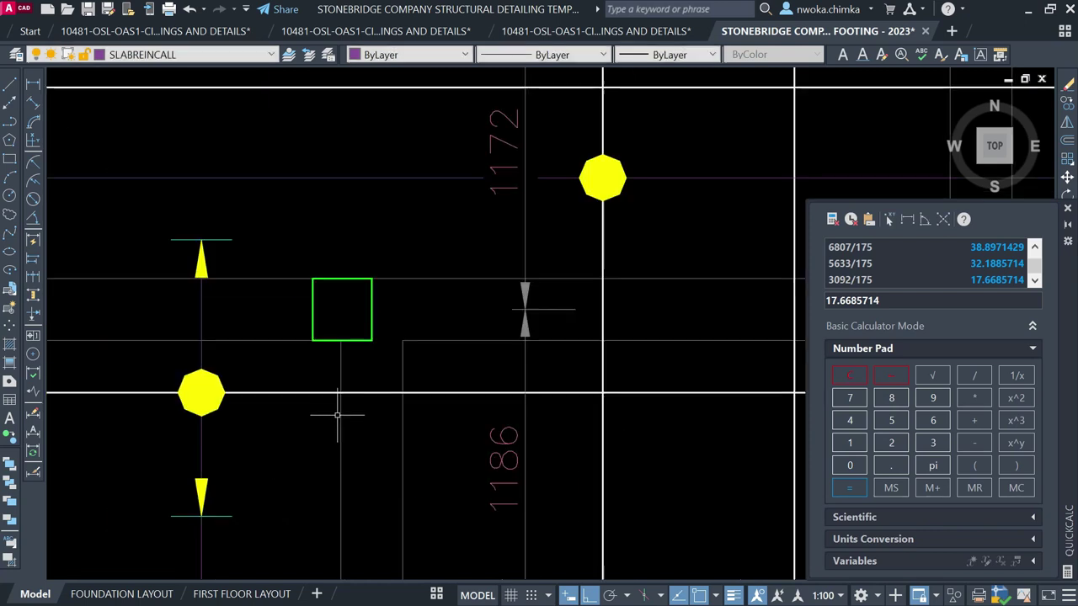
left_click(859, 447)
left_click(850, 465)
left_click(931, 445)
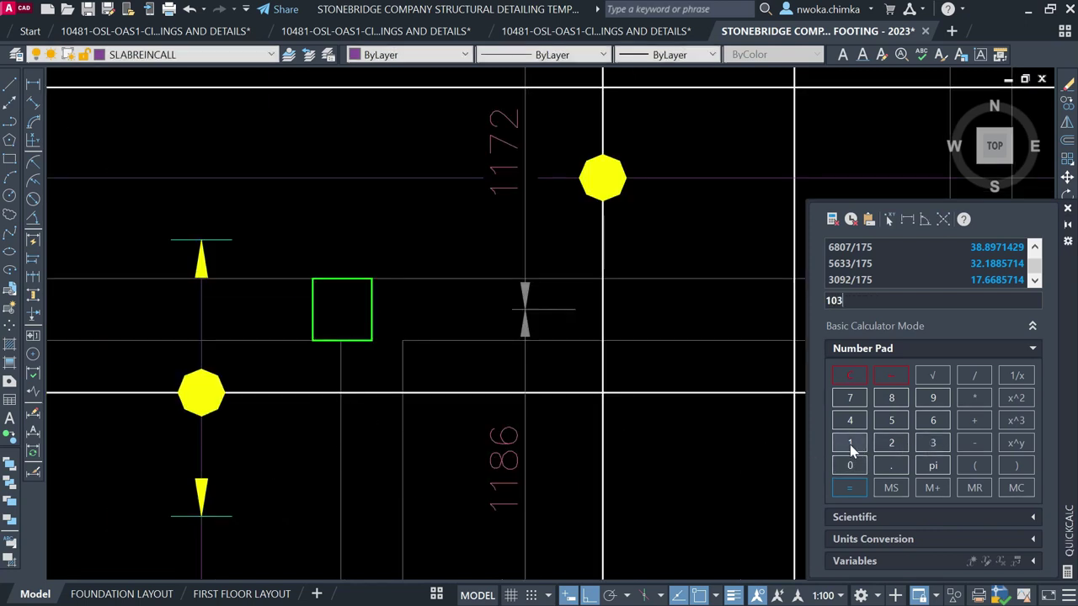
left_click(848, 397)
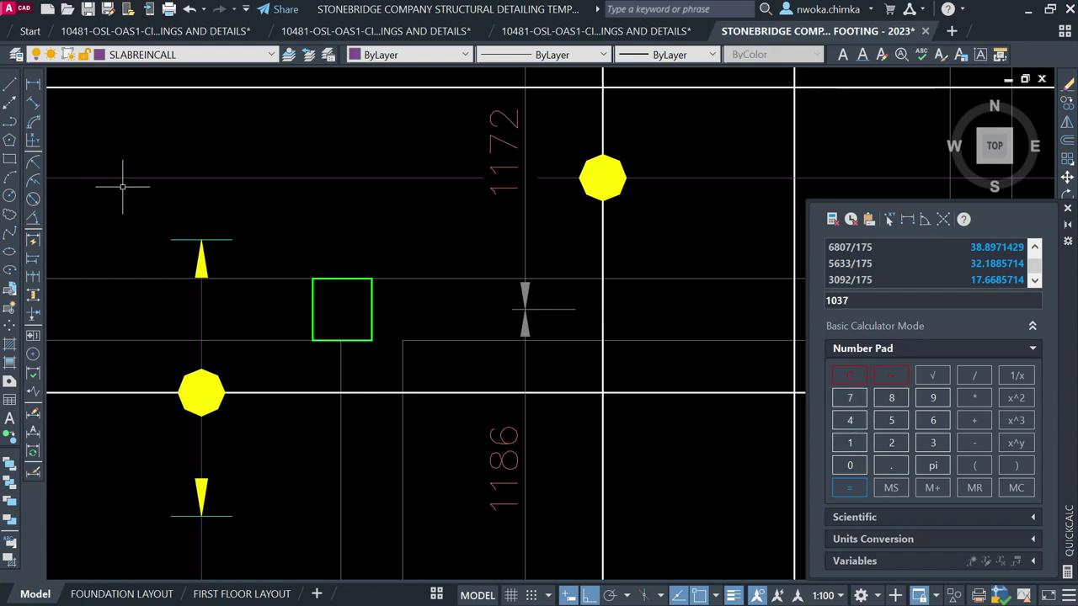
Recheck the hooked bar's distribution range between its end ticks and calculate 1031/175 for the bar count
left_click(34, 99)
left_click(232, 240)
left_click(229, 515)
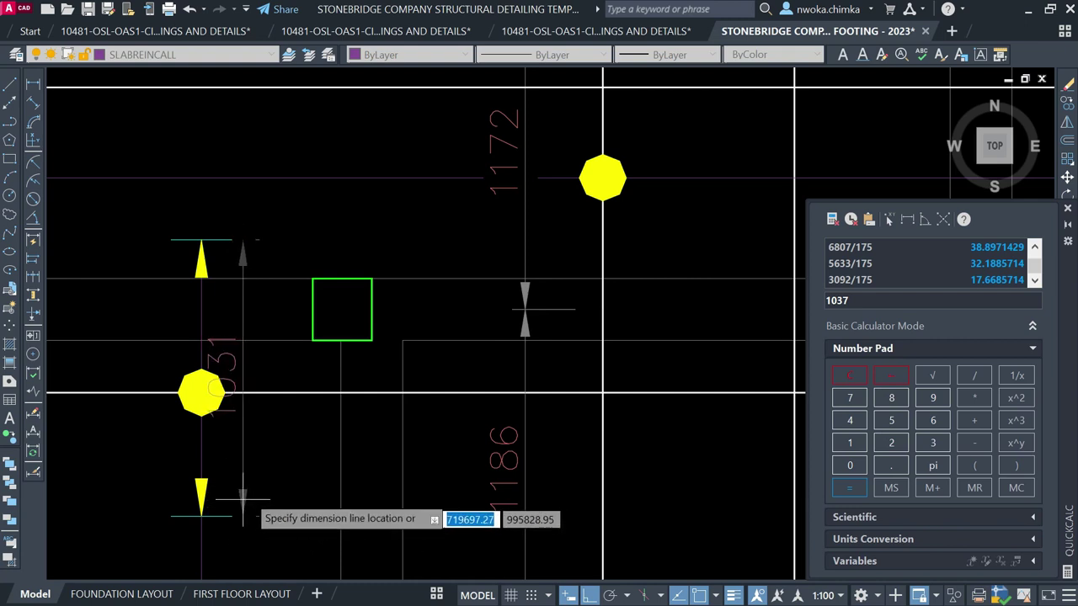
key("Escape")
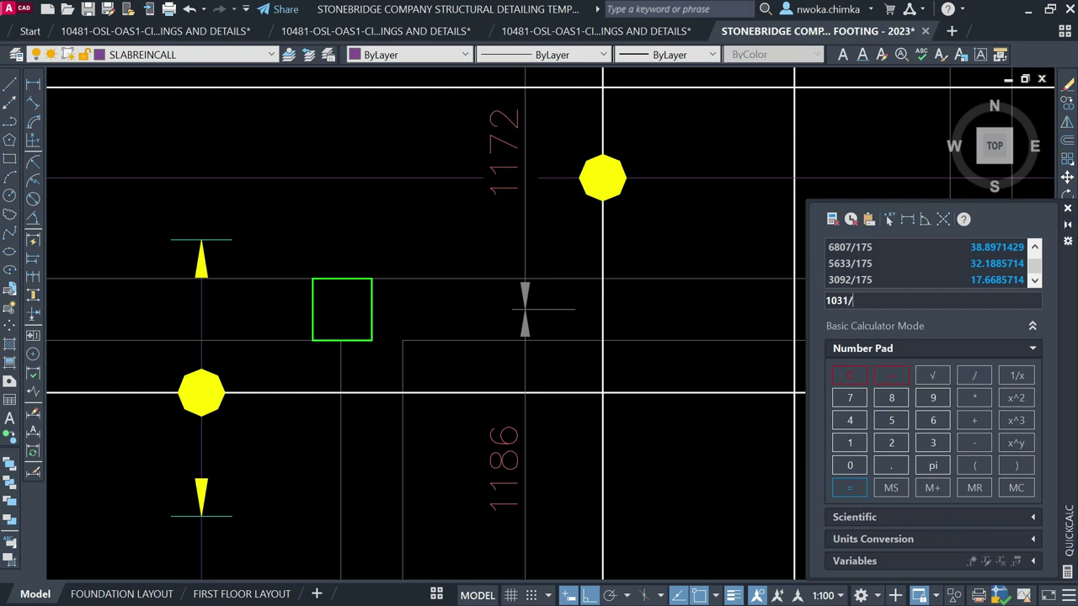
type("1031/175")
key("Return")
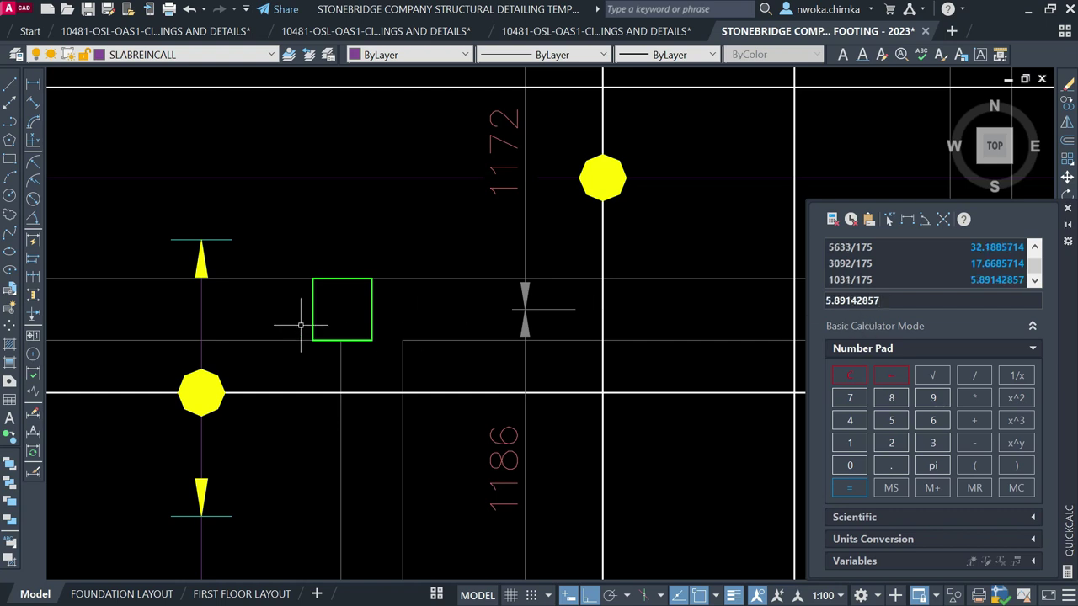
Copy the 18-T12-10-175 B1 call-out straight down onto the outer end of the lower east leader
scroll(320, 273, "down", 3)
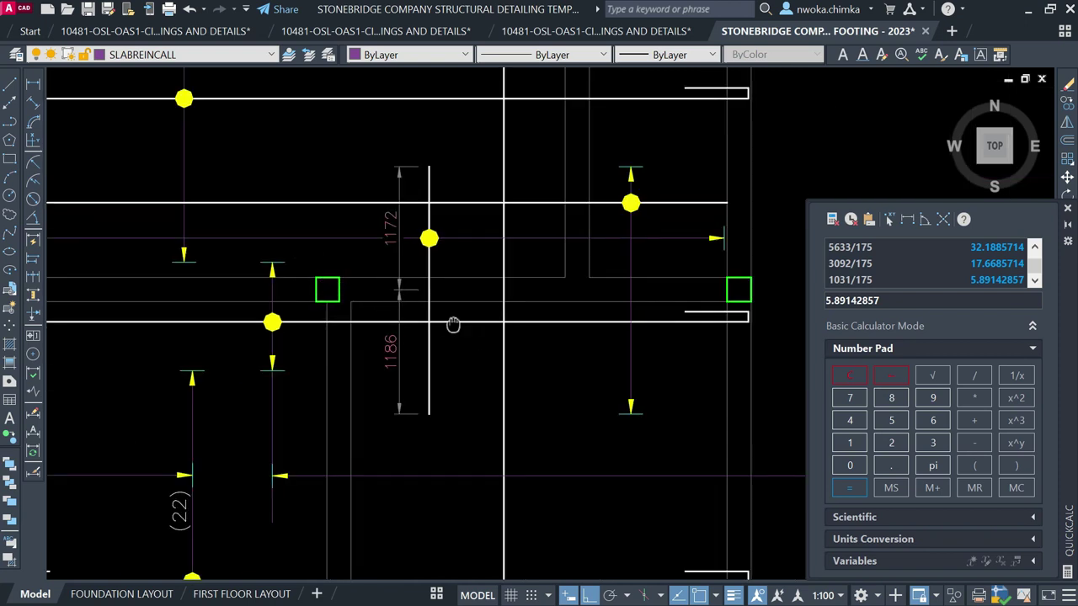
middle_click_drag(453, 325, 447, 301)
left_click(462, 307)
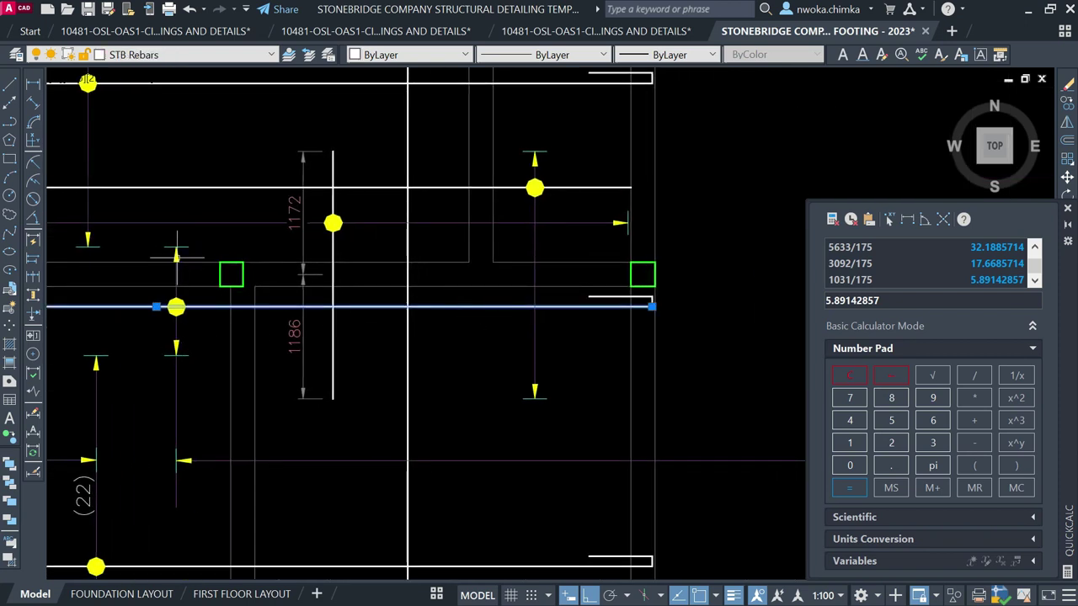
scroll(229, 300, "down", 4)
key("Escape")
left_click(464, 176)
type("co")
key("Return")
scroll(509, 195, "up", 2)
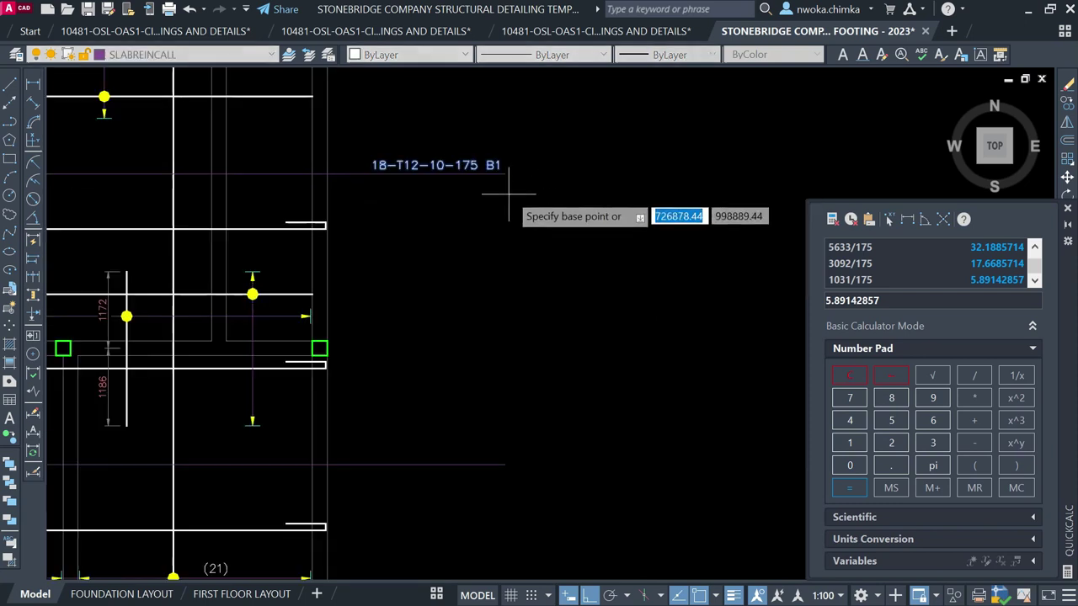
left_click(504, 174)
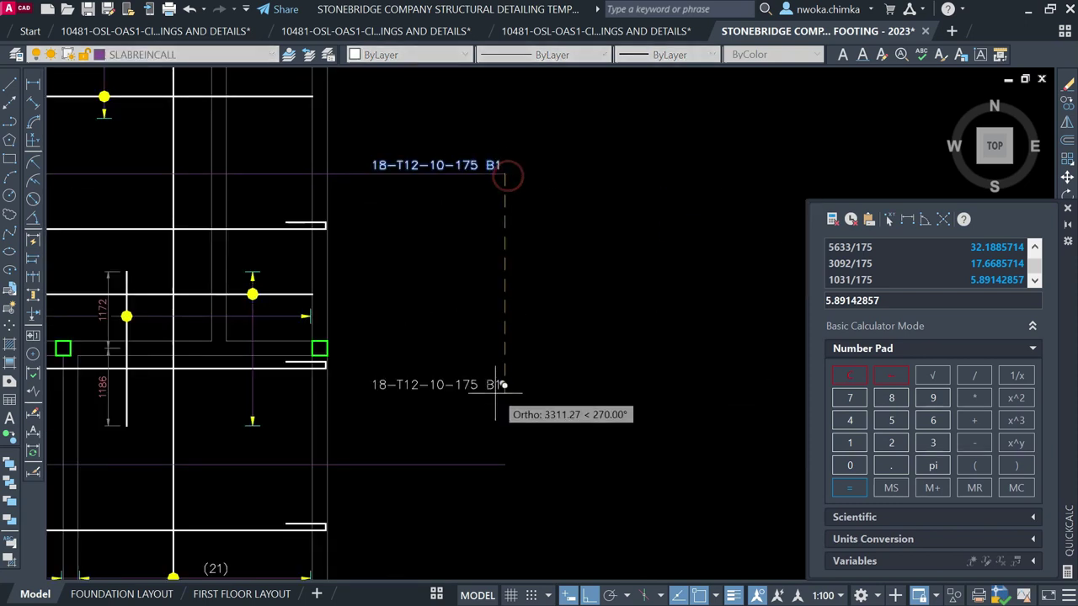
left_click(504, 465)
key("Escape")
Edit the copied call-out on the lower east leader to read 6-T12-11-175 B1
left_click(414, 455)
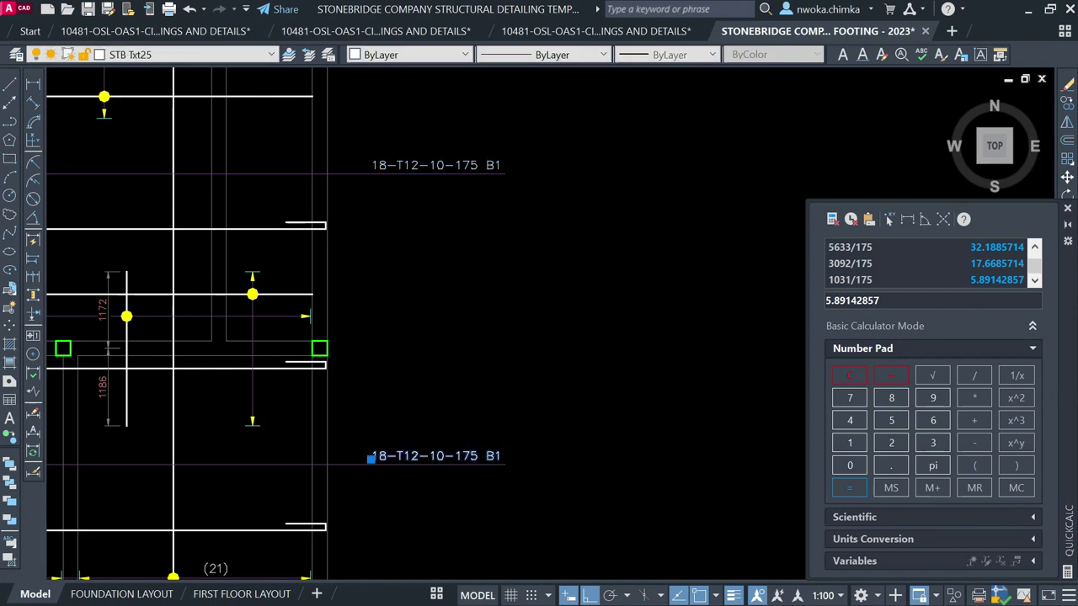
double_click(393, 455)
scroll(393, 465, "up", 2)
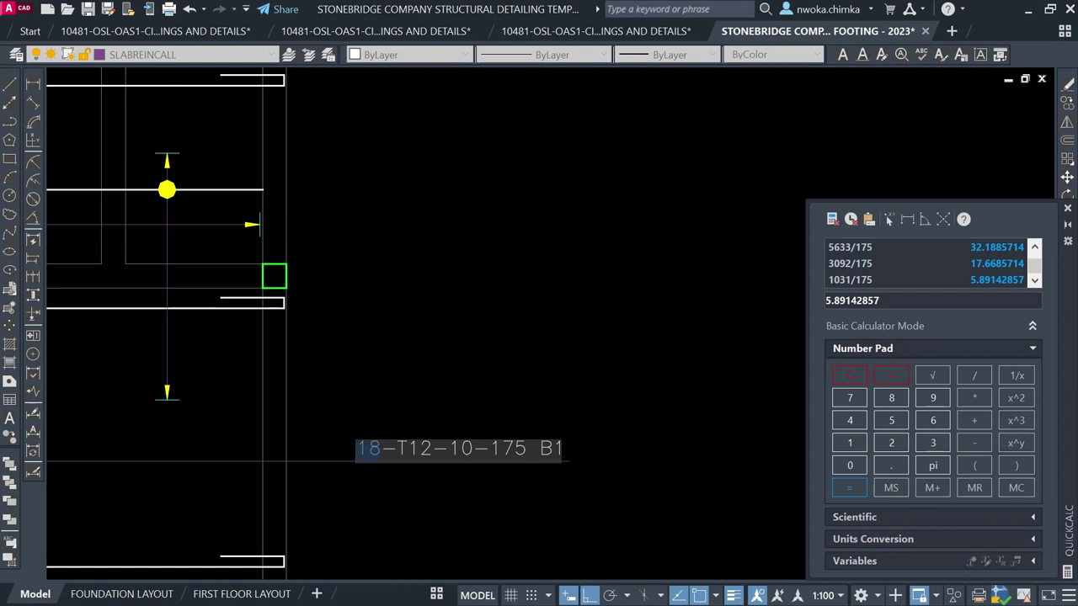
type("6")
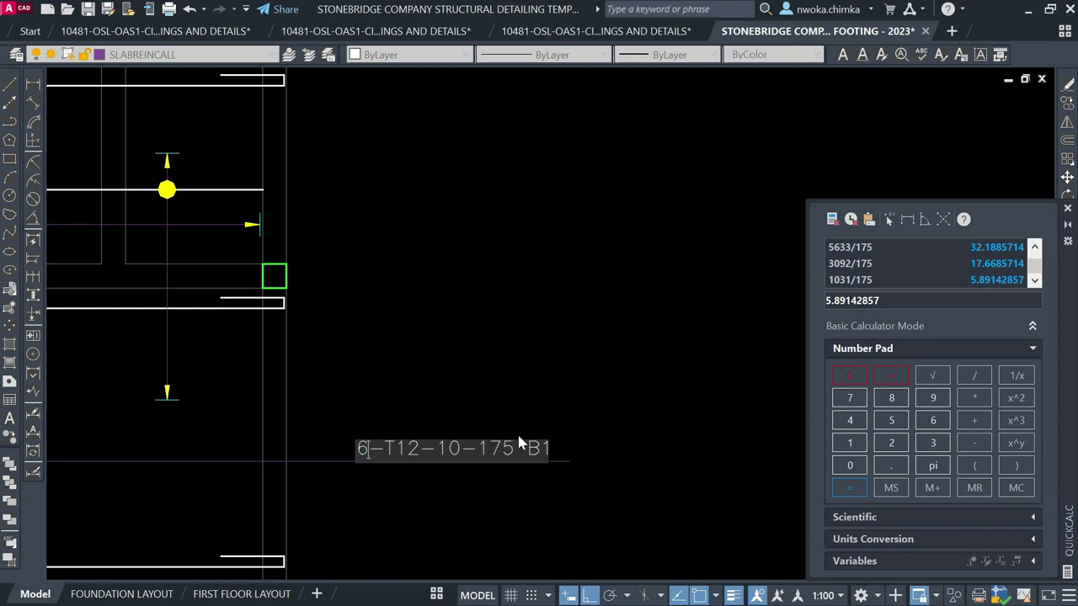
key("Return")
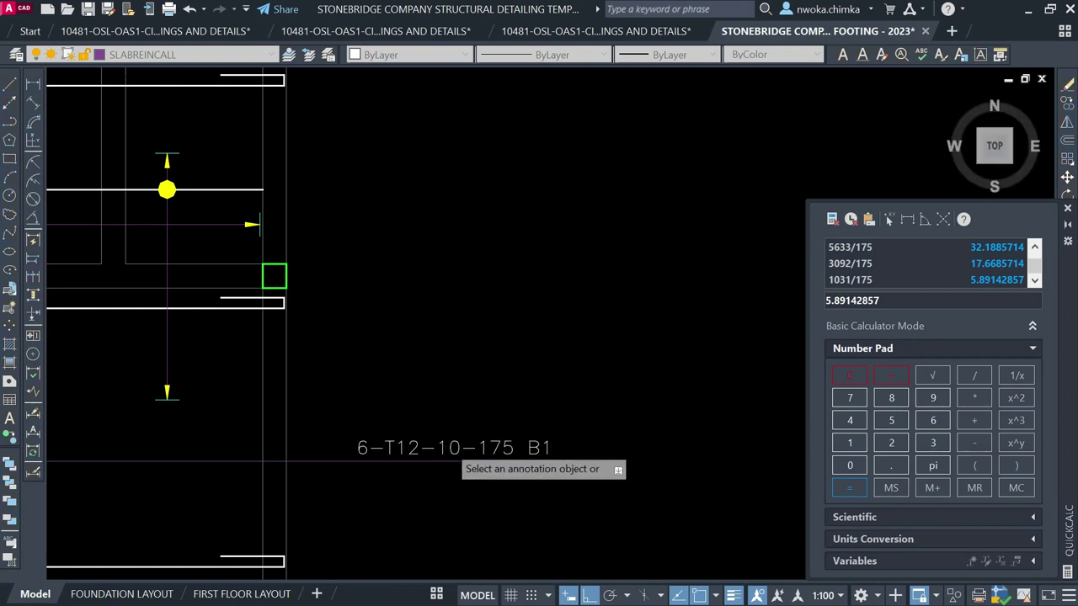
scroll(458, 461, "up", 2)
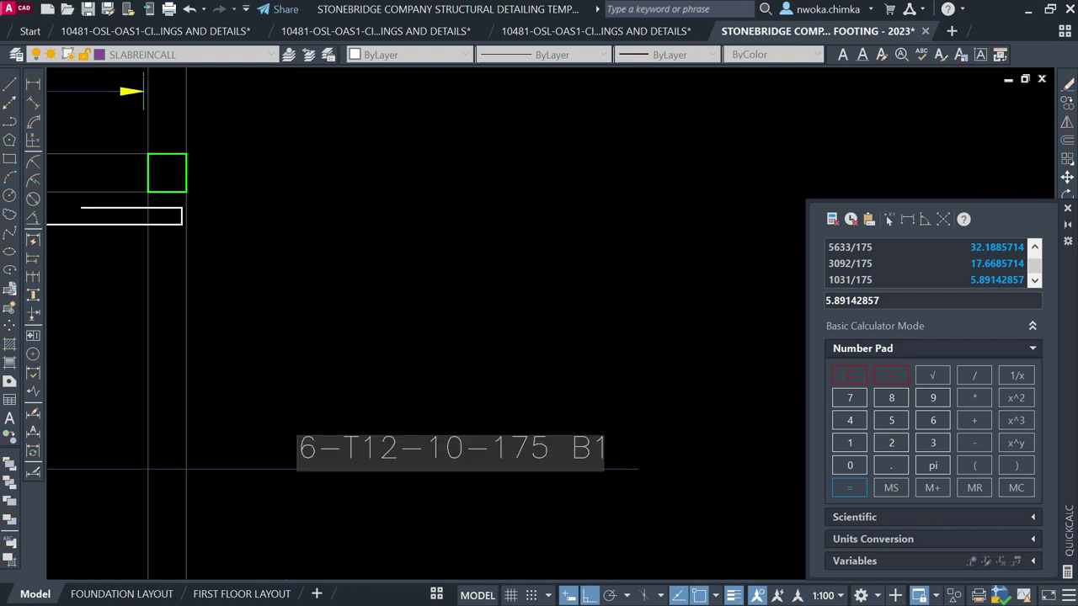
type("1")
key("Return")
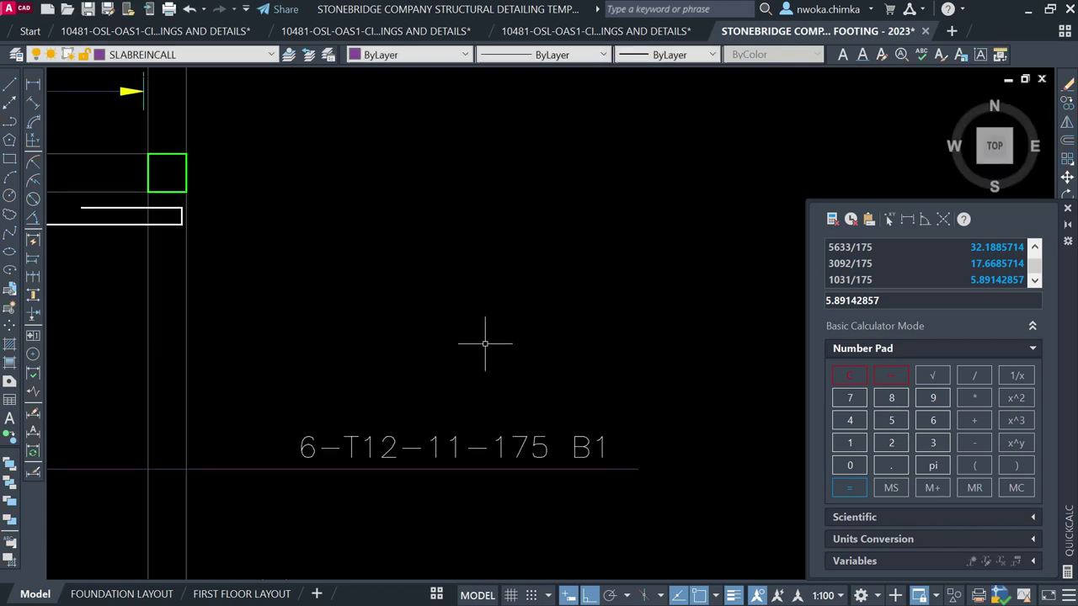
Erase the arrowhead and tick at the inner end of the 6-T12-11-175 B1 leader
scroll(501, 328, "down", 4)
scroll(513, 313, "down", 4)
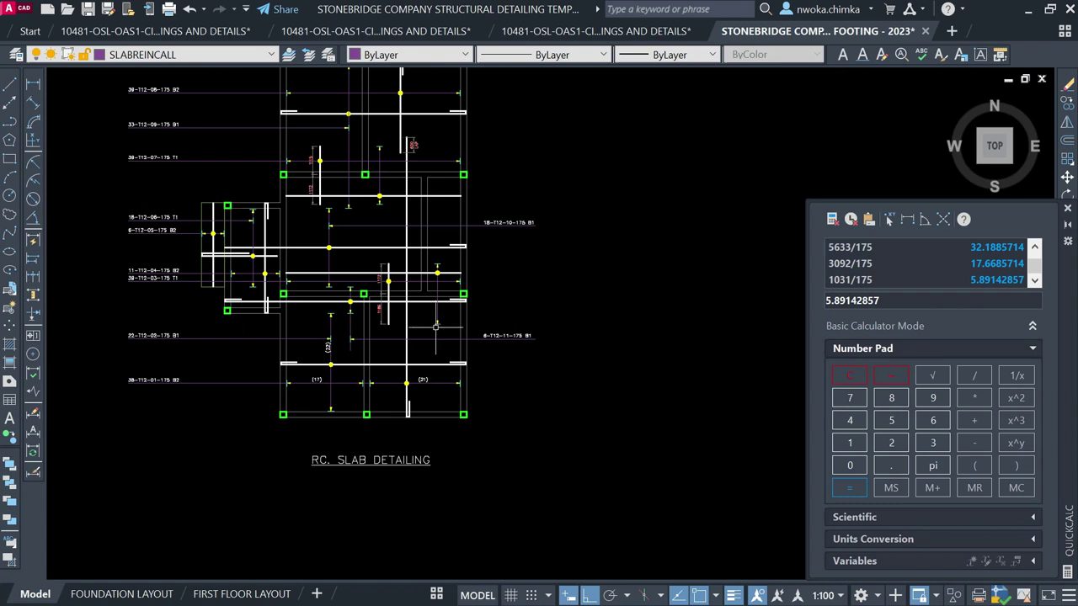
scroll(362, 330, "up", 2)
scroll(360, 345, "up", 2)
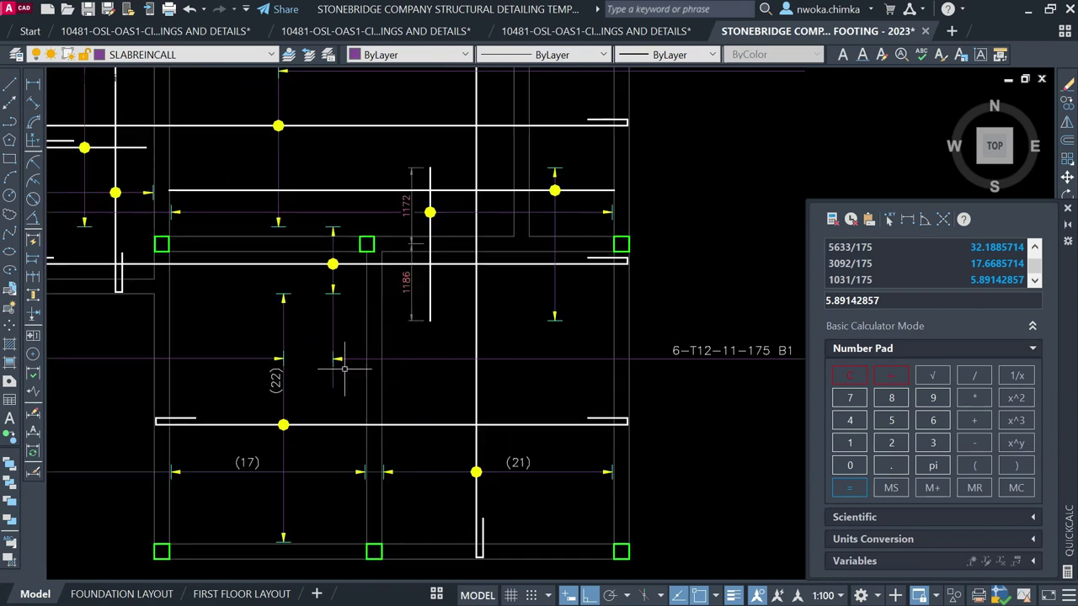
scroll(352, 353, "up", 4)
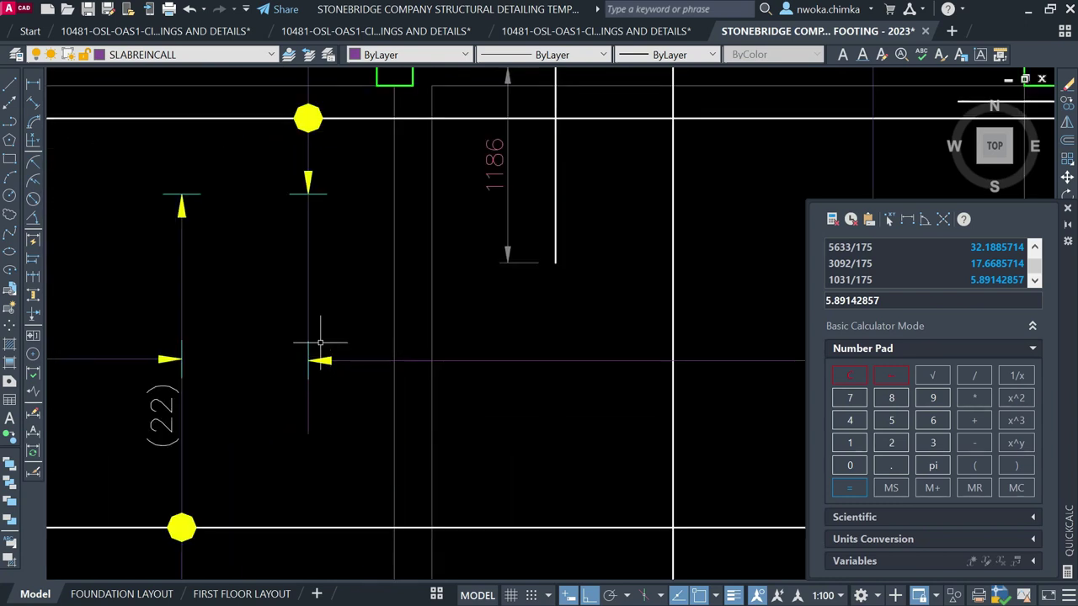
left_click(285, 315)
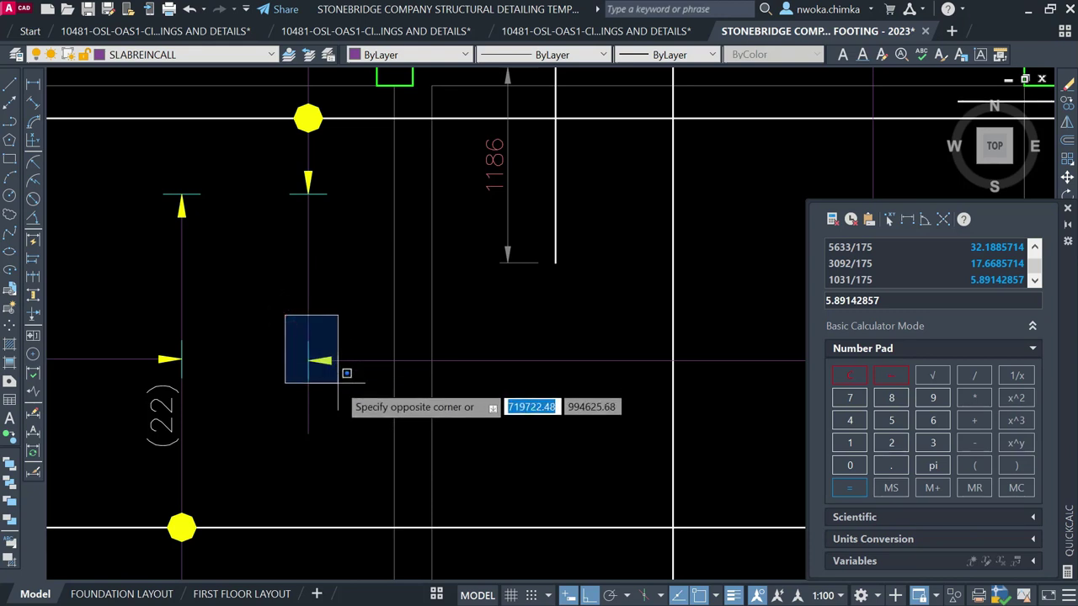
left_click(347, 385)
type("e")
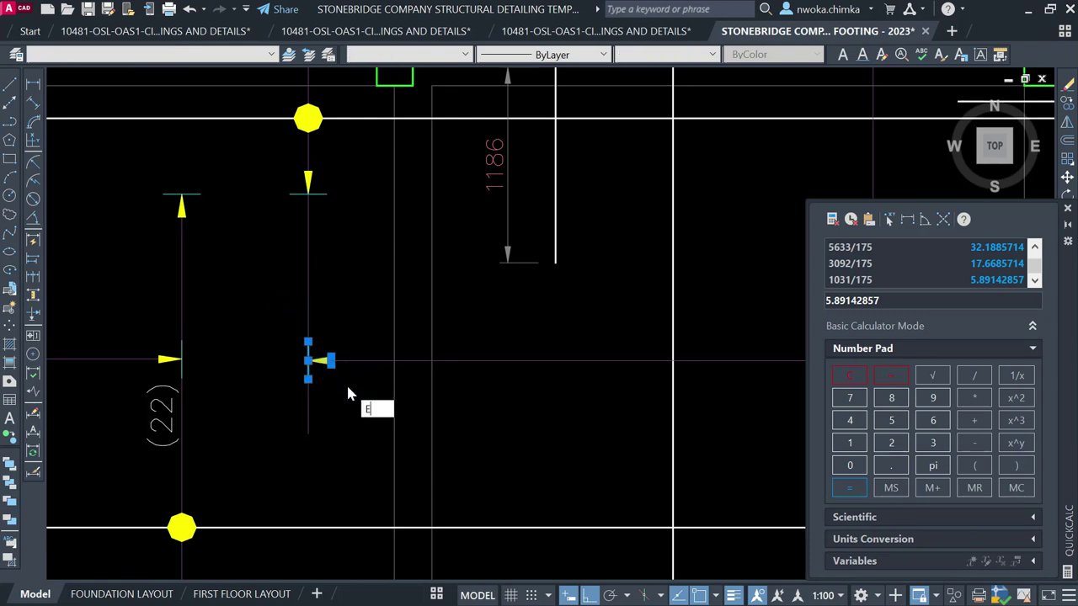
key("Return")
Draw a diagonal slash about 360 long across the junction of the 6-T12-11-175 B1 leader and its vertical line, with Ortho off
type("l")
key("Return")
scroll(328, 368, "up", 2)
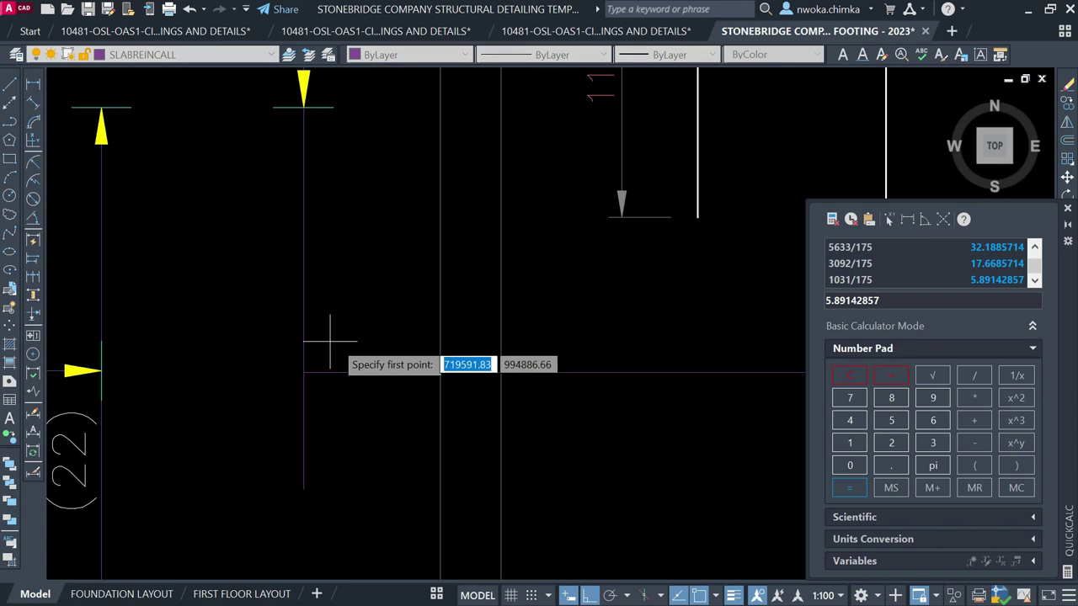
left_click(302, 330)
key("F8")
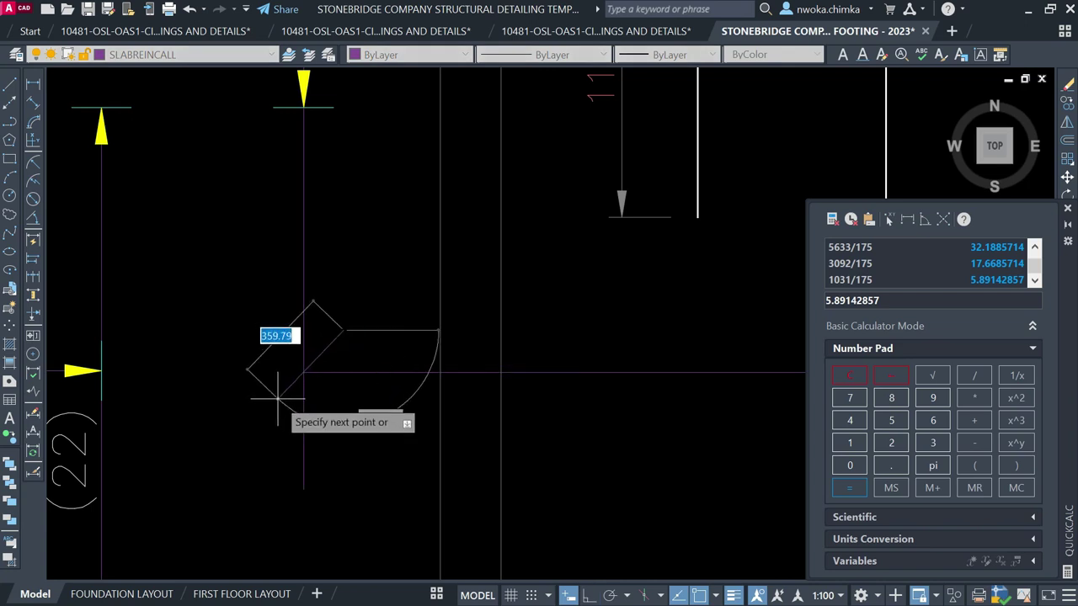
left_click(277, 396)
key("Return")
Give the diagonal slash a 0.30 mm lineweight and white colour
left_click(338, 340)
left_click(638, 54)
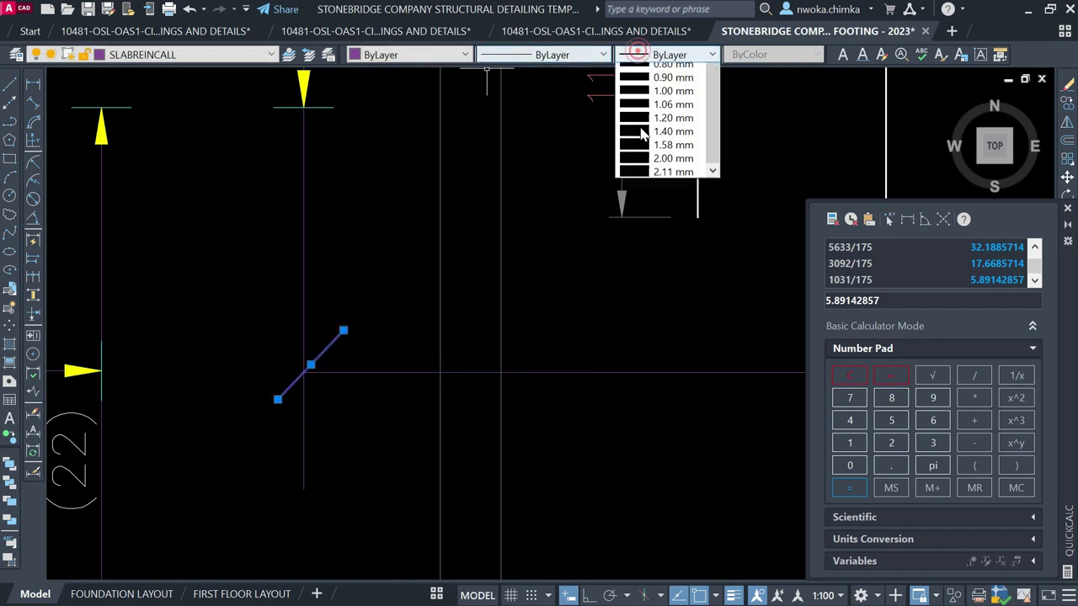
left_click(658, 255)
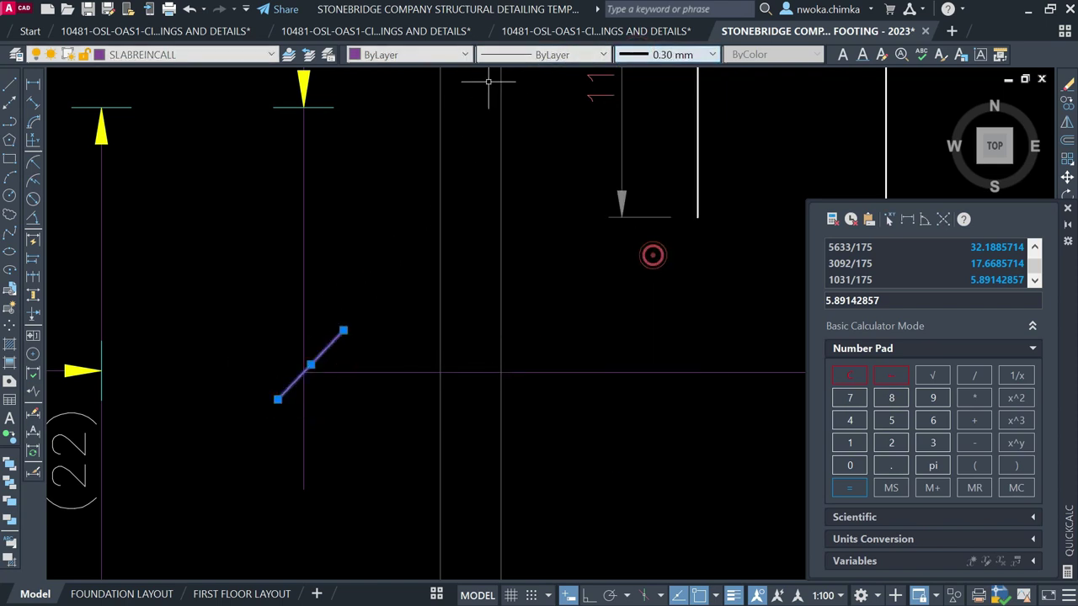
left_click(435, 55)
left_click(385, 176)
key("Escape")
Draw a horizontal leader east from the range line of the bar beside the east column, ending in line with the other call-out leaders
scroll(389, 360, "down", 4)
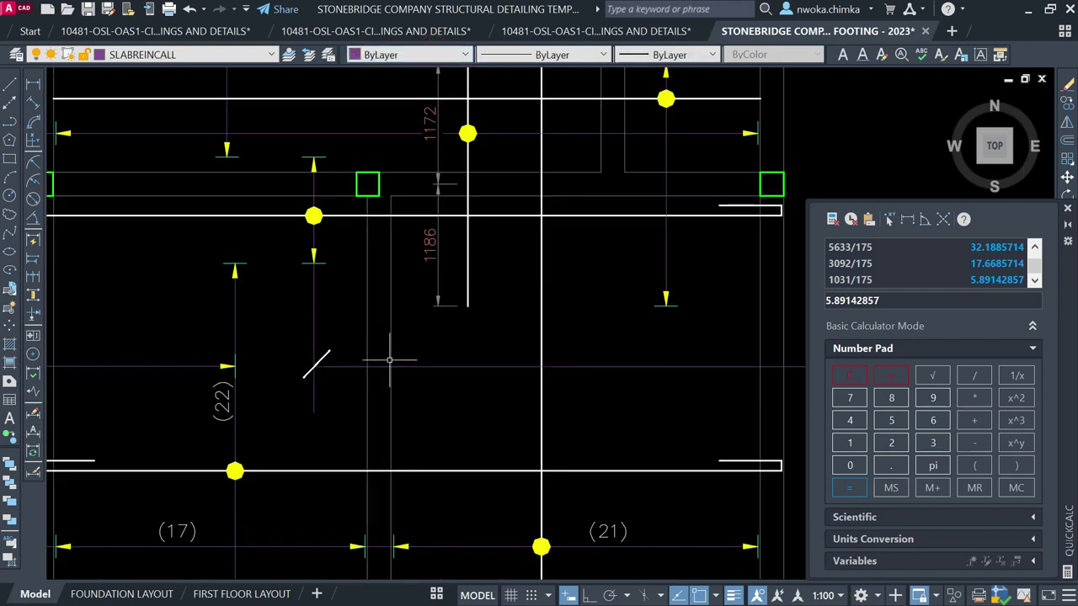
scroll(359, 371, "down", 4)
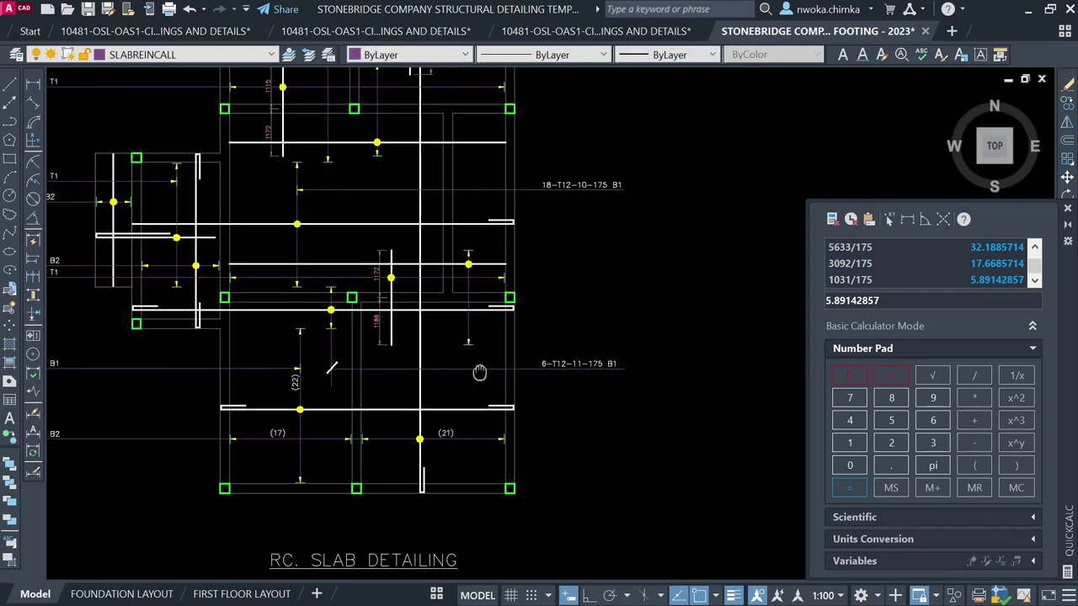
middle_click_drag(479, 372, 471, 393)
middle_click_drag(485, 320, 444, 319)
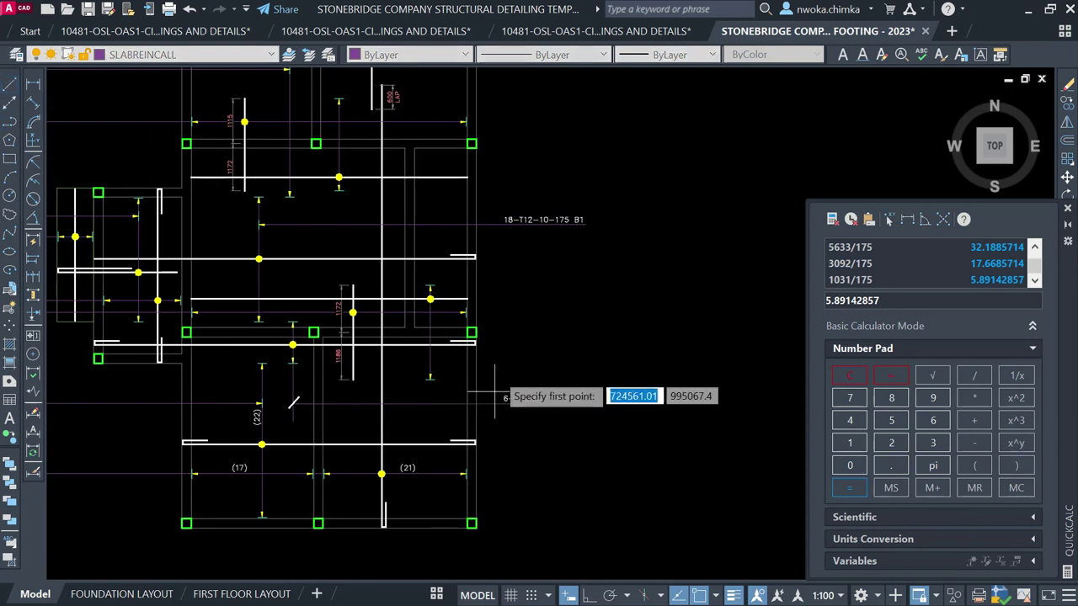
scroll(459, 362, "up", 2)
type("l")
key("Return")
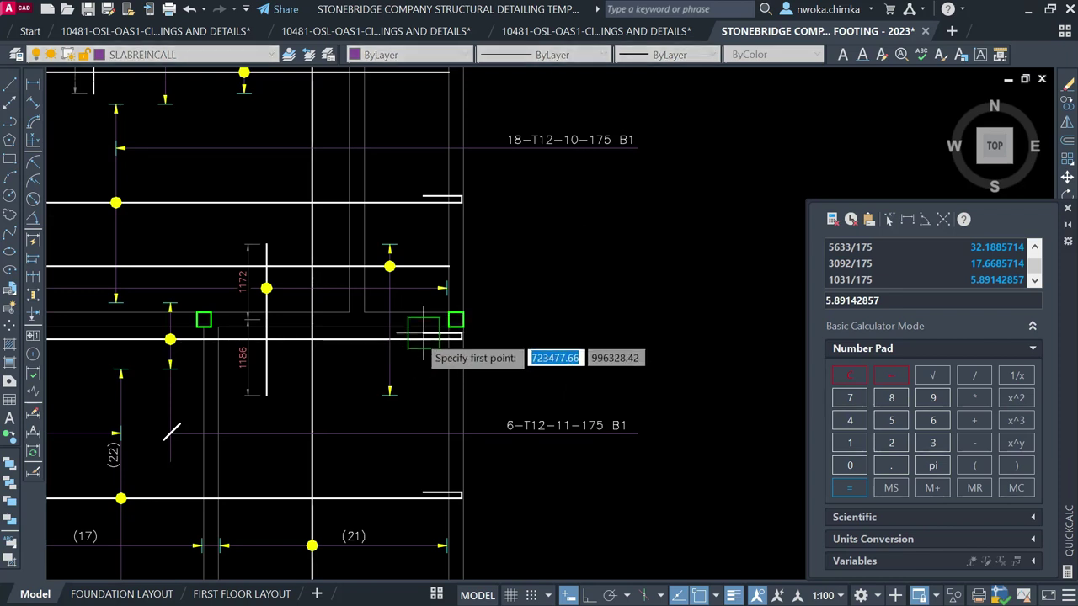
scroll(413, 346, "down", 2)
scroll(392, 354, "up", 4)
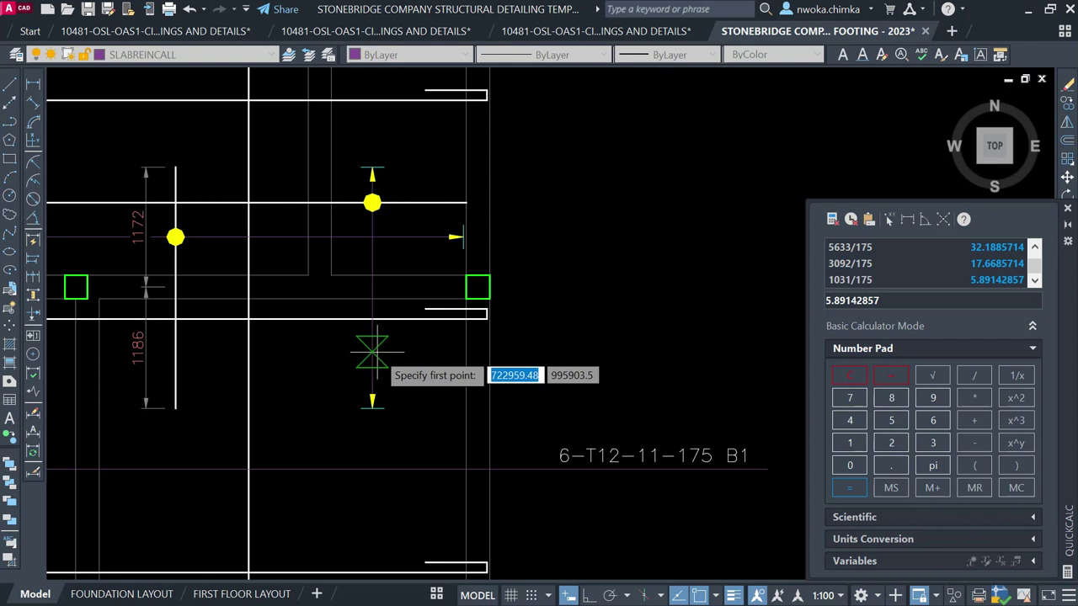
left_click(372, 352)
scroll(328, 375, "down", 2)
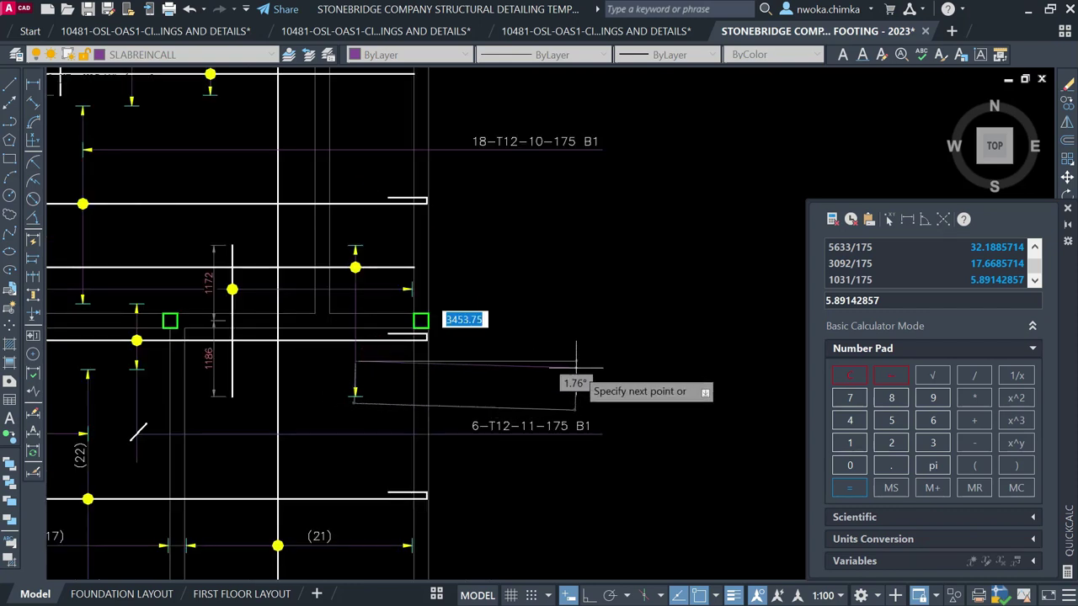
key("F8")
left_click(601, 392)
key("Return")
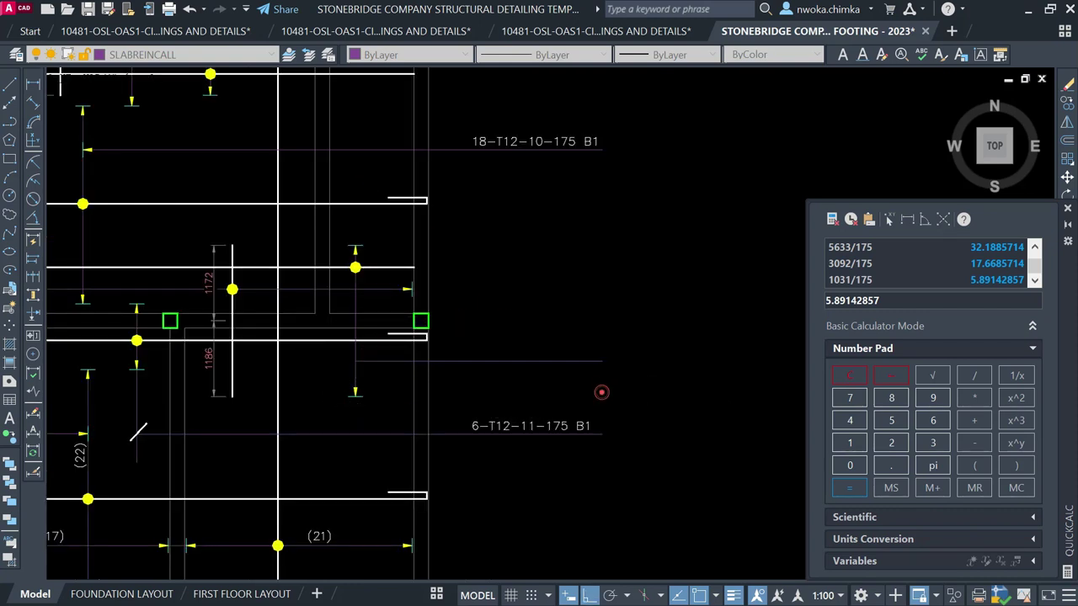
Copy the arrowhead and tick from the 18-T12-10-175 B1 leader to the inner end of the new east leader
scroll(343, 385, "down", 4)
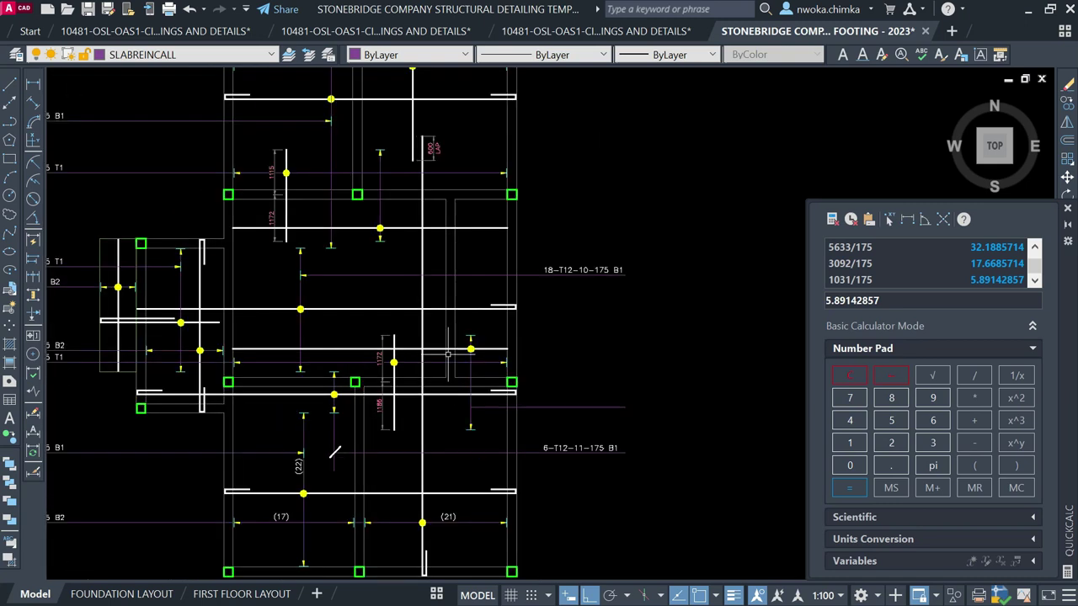
scroll(316, 197, "up", 4)
scroll(319, 203, "down", 2)
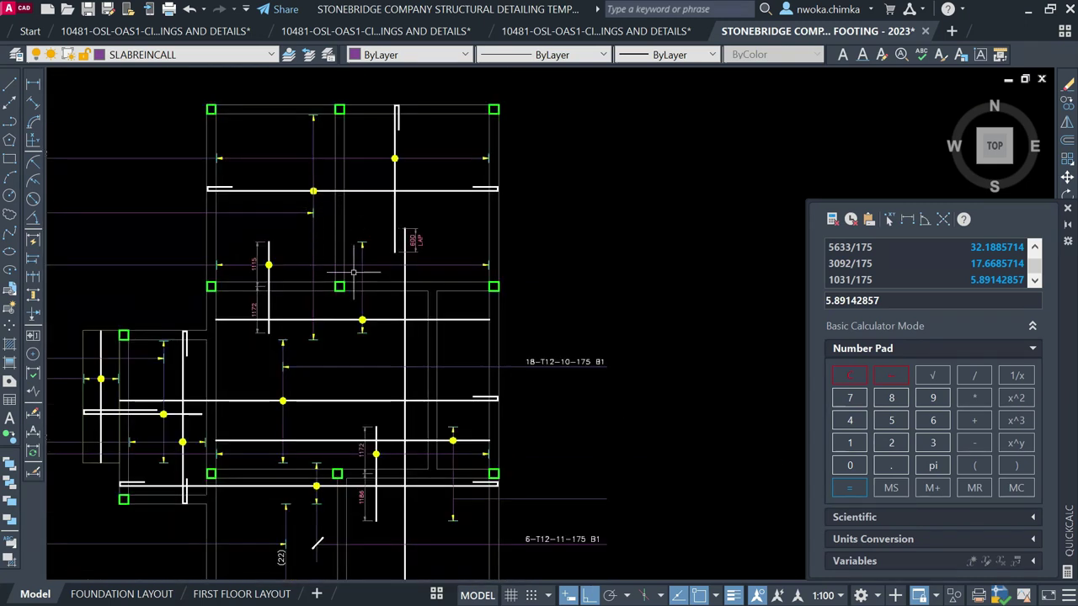
scroll(268, 348, "up", 4)
left_click(284, 368)
left_click(377, 435)
type("c")
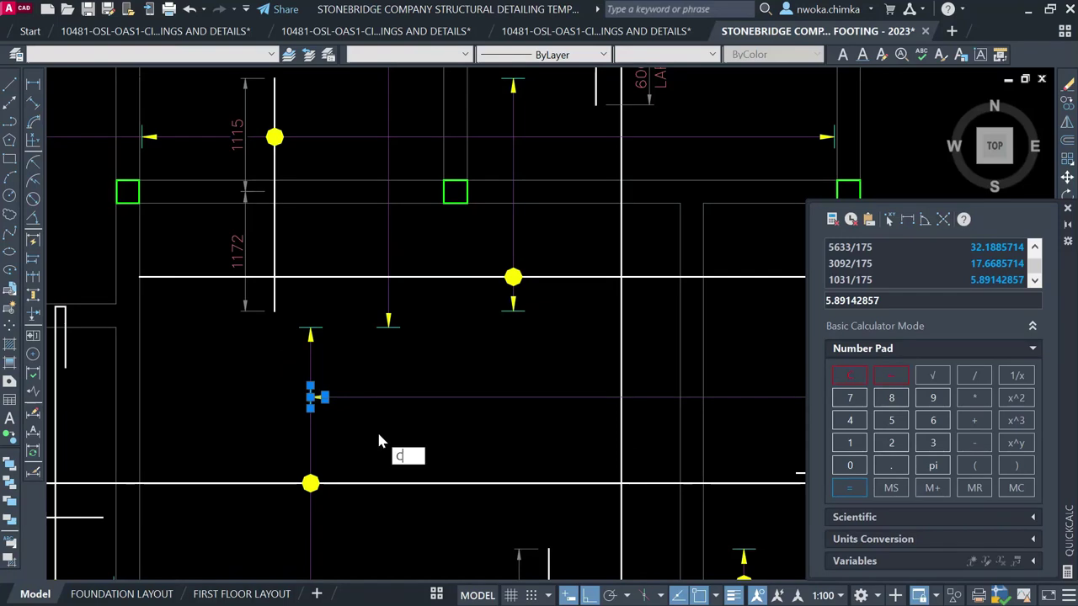
type("o")
key("Return")
scroll(311, 397, "up", 2)
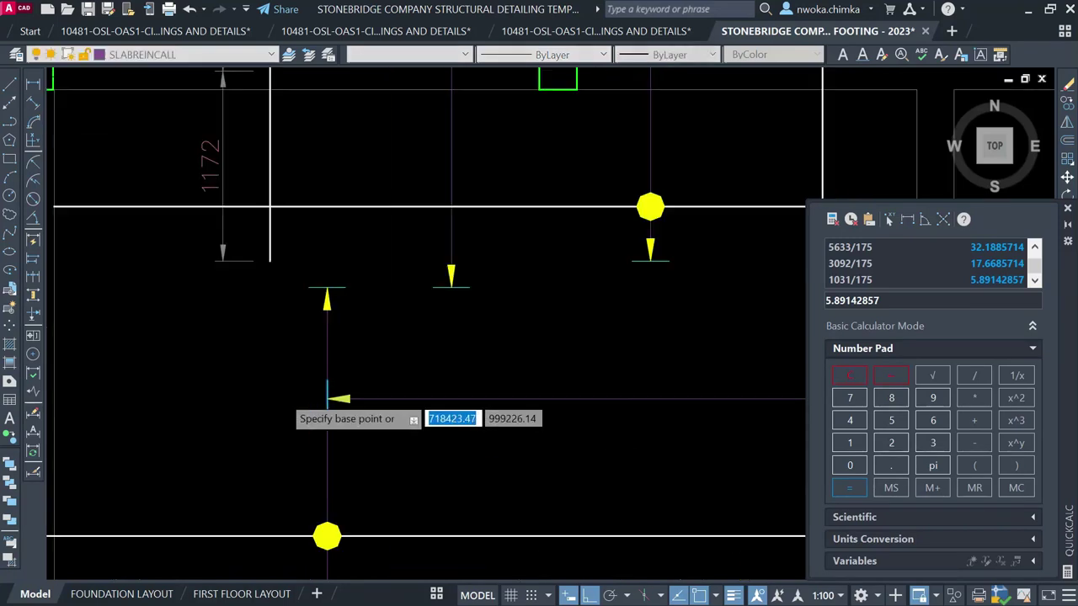
scroll(337, 398, "up", 4)
left_click(394, 397)
scroll(395, 396, "down", 8)
scroll(431, 342, "up", 6)
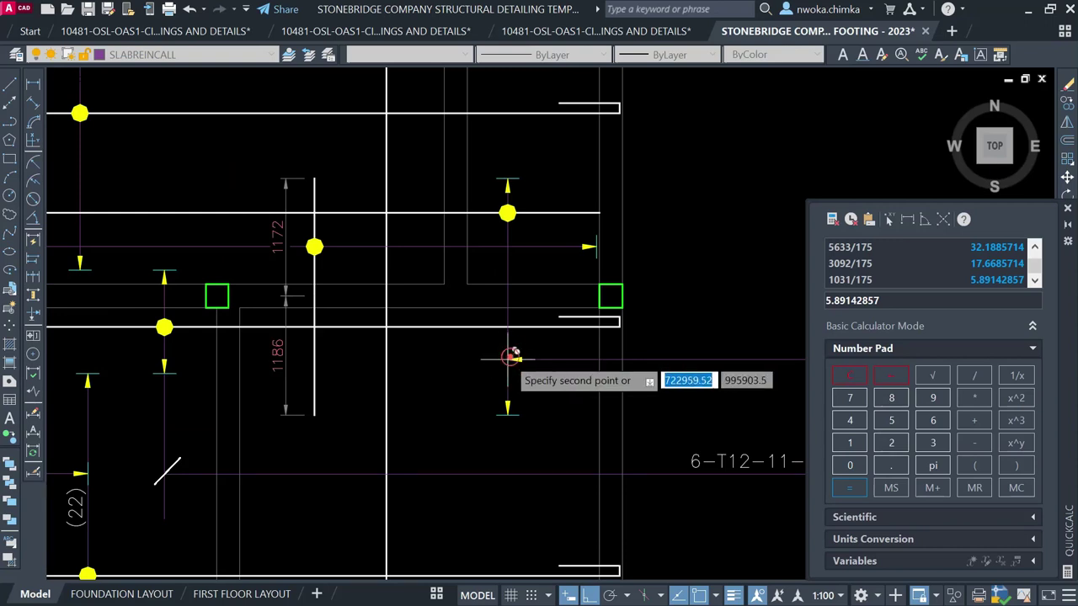
left_click(511, 357)
key("Return")
Measure the distribution range of the new leader's bar with a vertical linear dimension between its end ticks
scroll(480, 328, "down", 4)
scroll(596, 406, "up", 2)
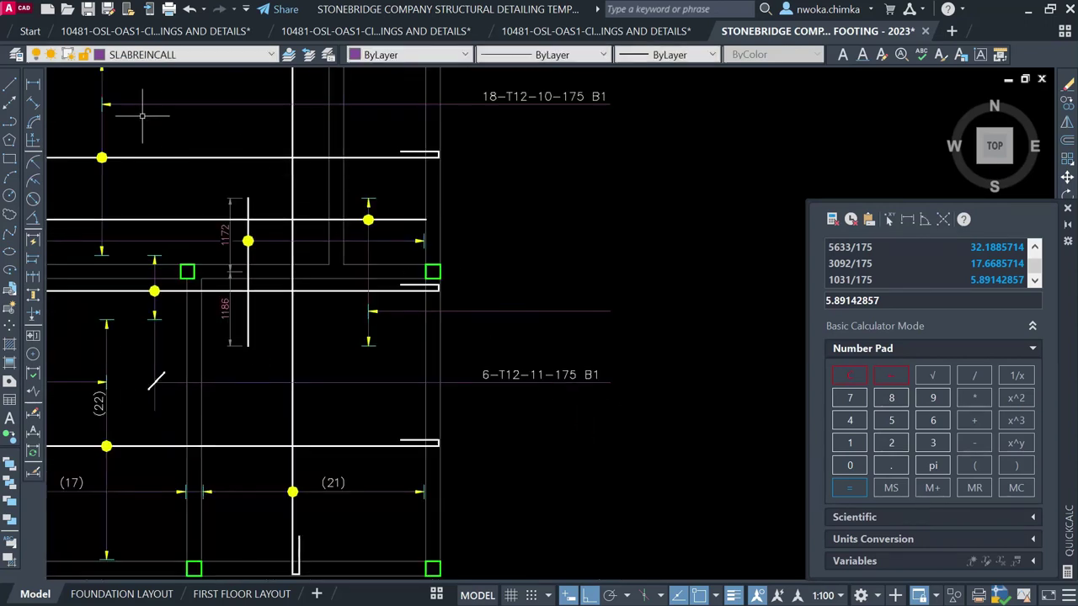
left_click(33, 90)
scroll(375, 208, "up", 2)
left_click(366, 197)
left_click(365, 428)
scroll(387, 394, "up", 2)
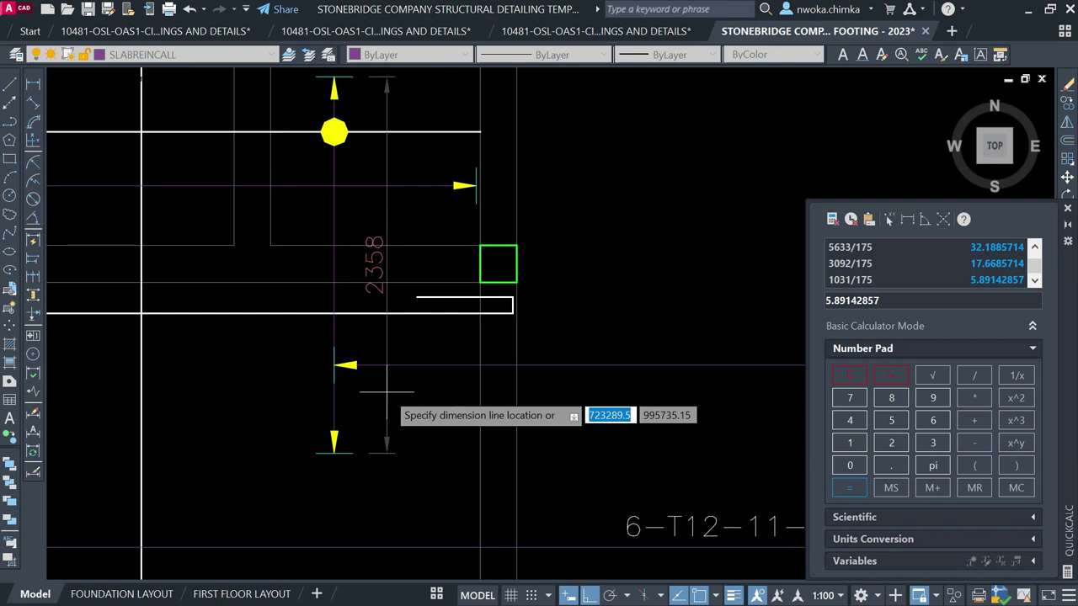
key("Escape")
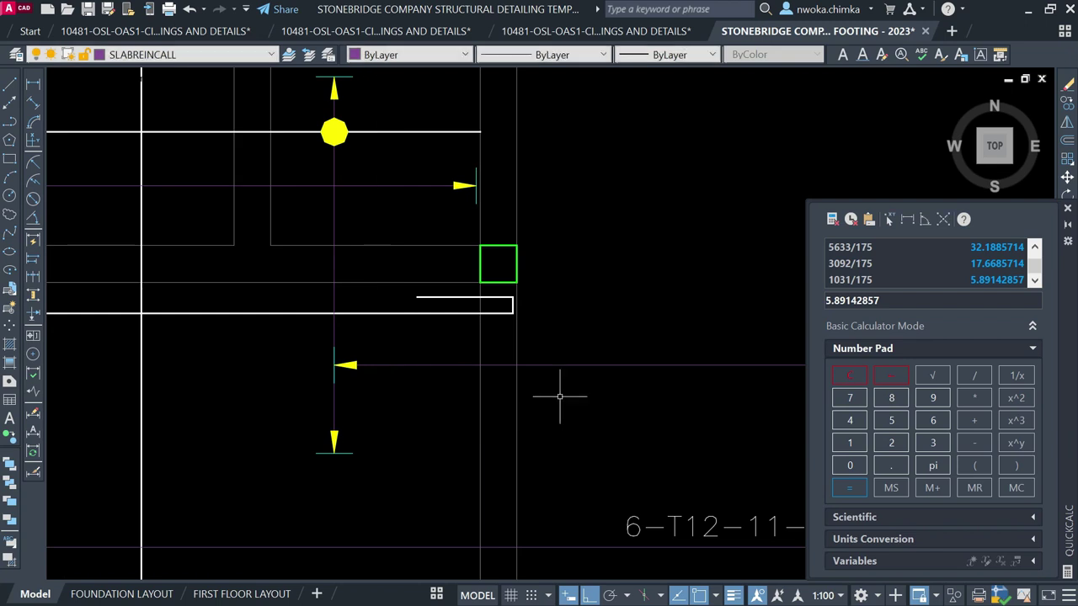
Calculate 2358/175 for the bar count of the new east leader
left_click(890, 444)
left_click(944, 451)
left_click(891, 420)
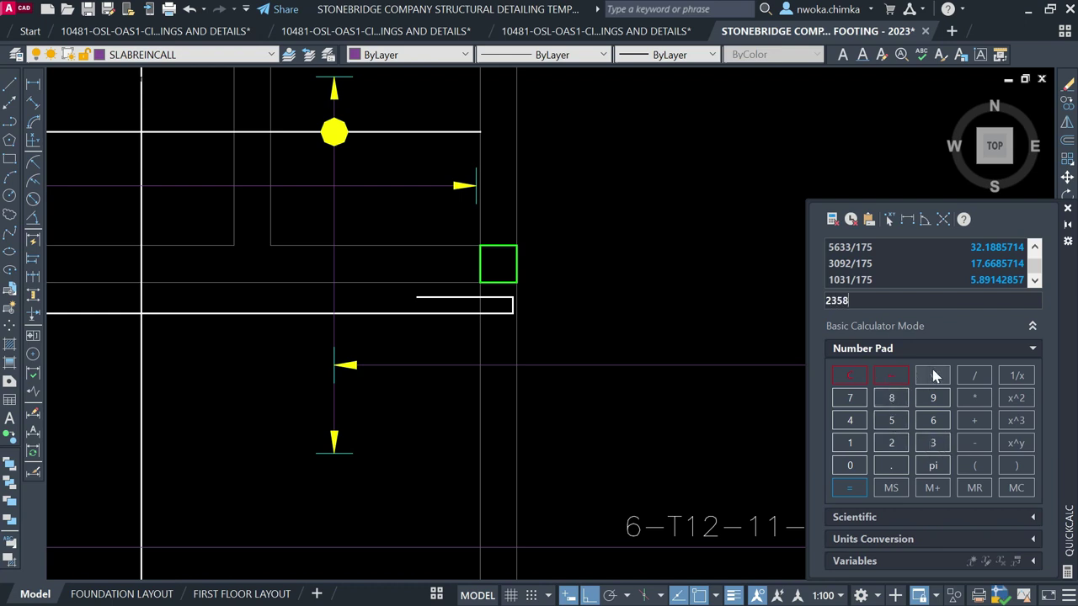
left_click(849, 443)
left_click(848, 397)
left_click(848, 488)
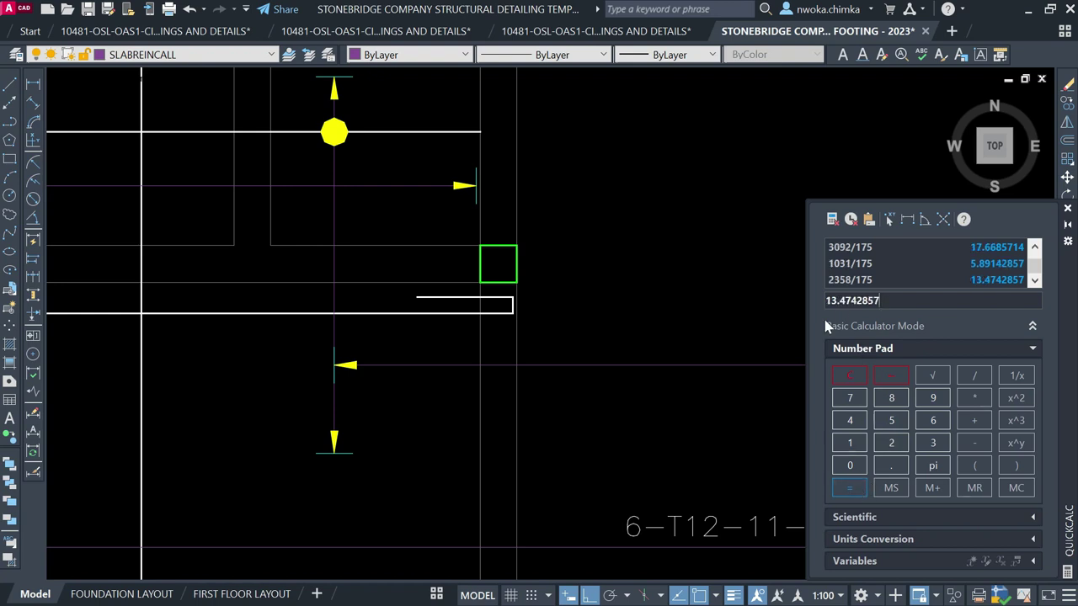
scroll(401, 367, "down", 5)
scroll(595, 331, "down", 4)
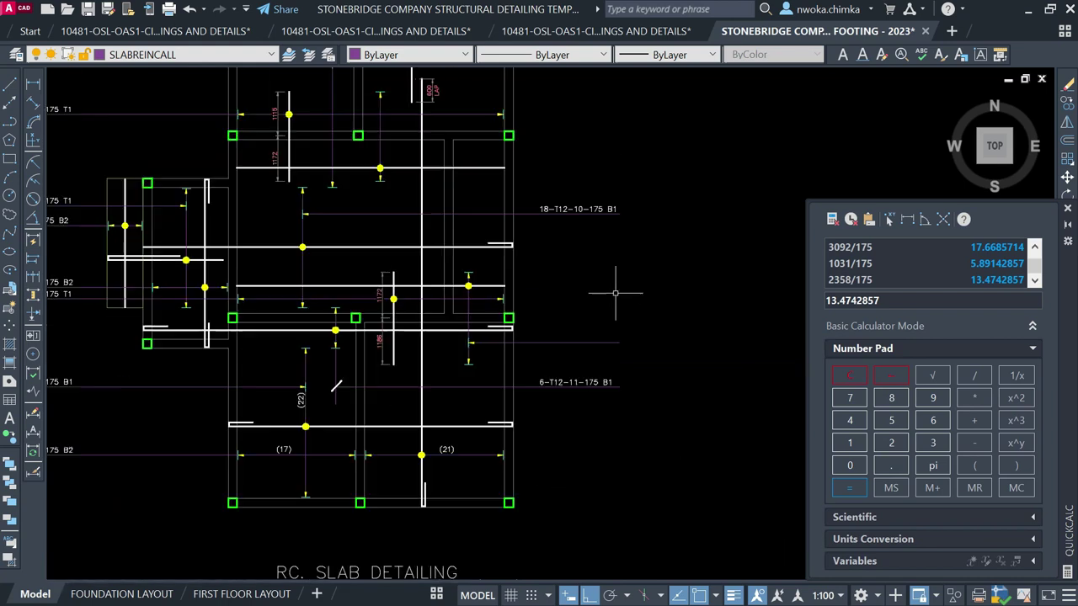
scroll(526, 288, "up", 2)
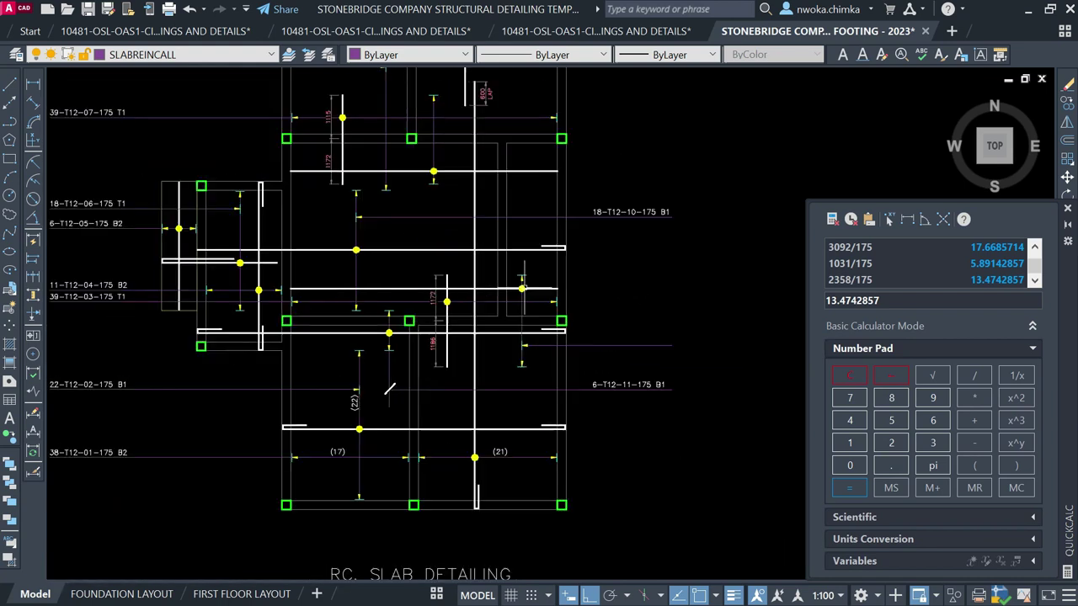
scroll(404, 253, "down", 3)
scroll(333, 228, "up", 5)
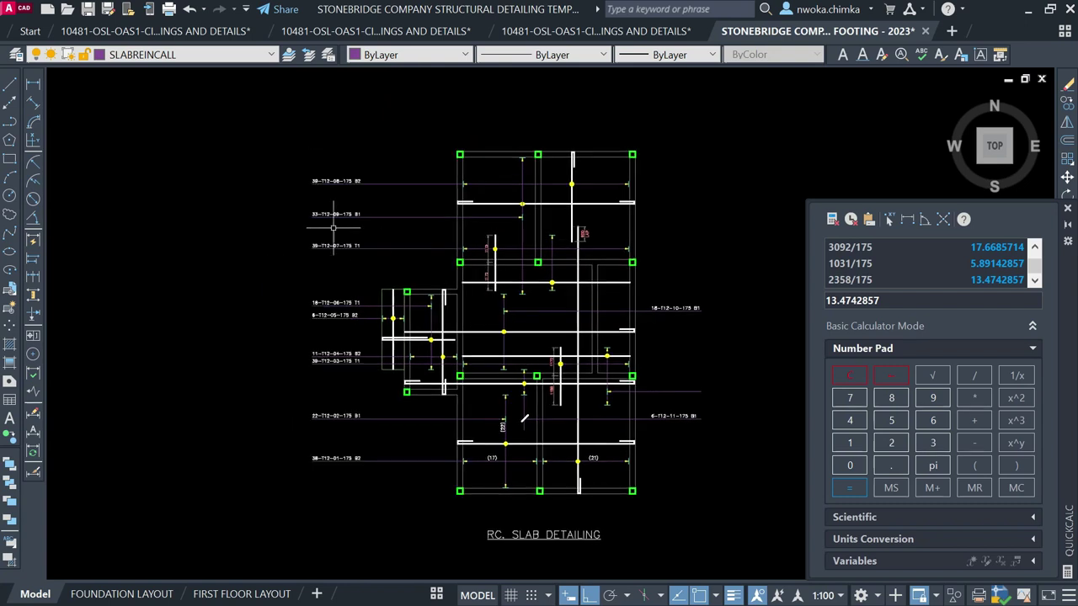
Copy the 39-T12-07-175 T1 call-out onto the unlabelled east leader above the 6-T12-11-175 B1 leader
left_click(354, 278)
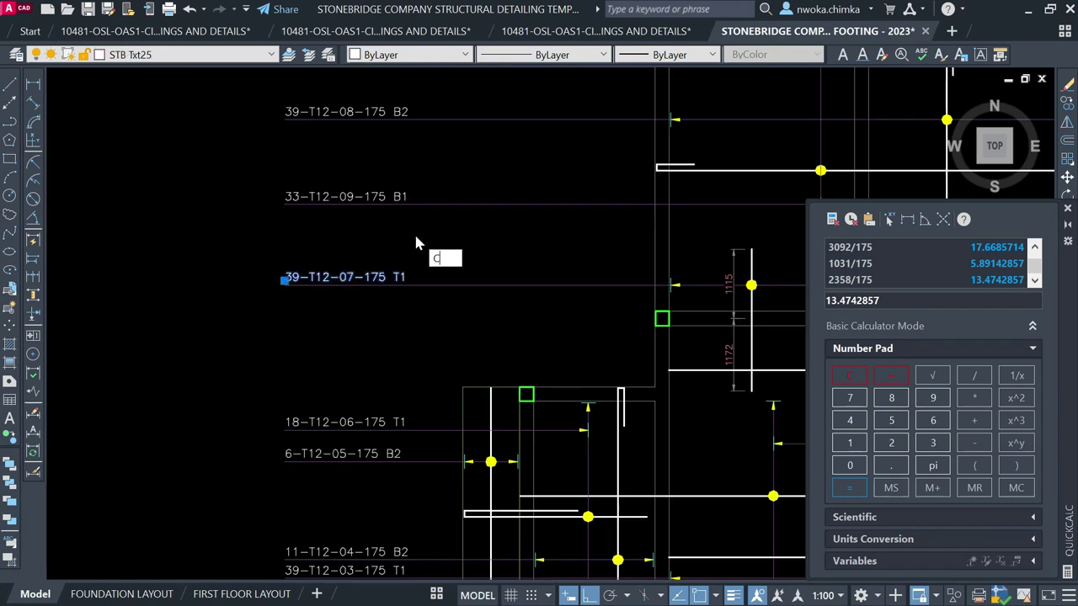
scroll(279, 282, "up", 3)
type("co")
key("Return")
scroll(278, 285, "down", 1)
left_click(284, 281)
scroll(280, 293, "down", 3)
left_click(637, 337)
scroll(509, 364, "up", 2)
scroll(509, 372, "up", 2)
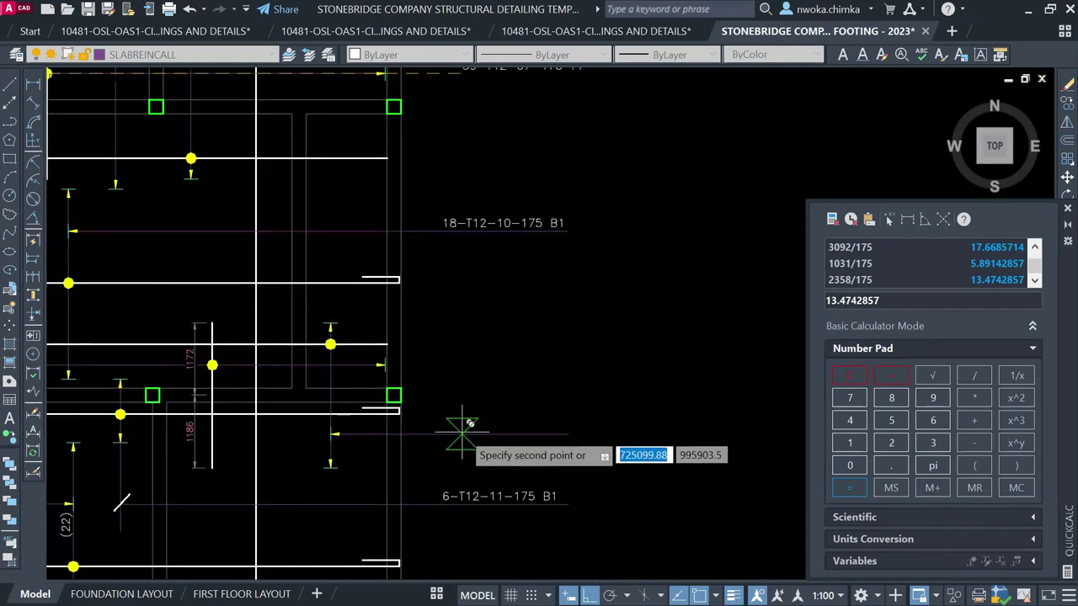
left_click(458, 427)
key("Escape")
Edit the copied call-out on the east leader to read 14-T12-12-175 T2
left_click(471, 427)
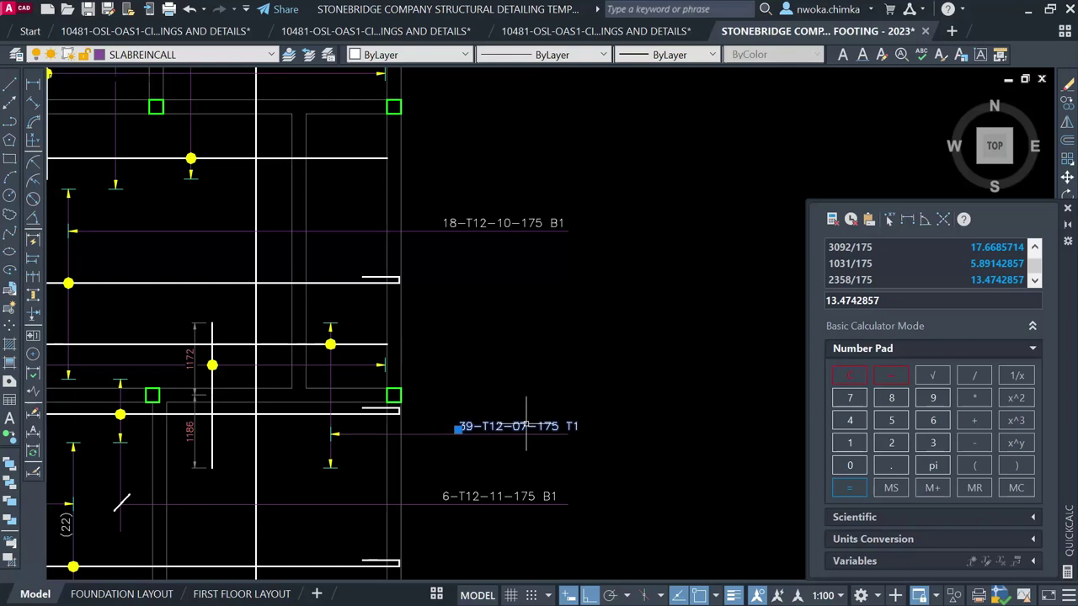
double_click(491, 428)
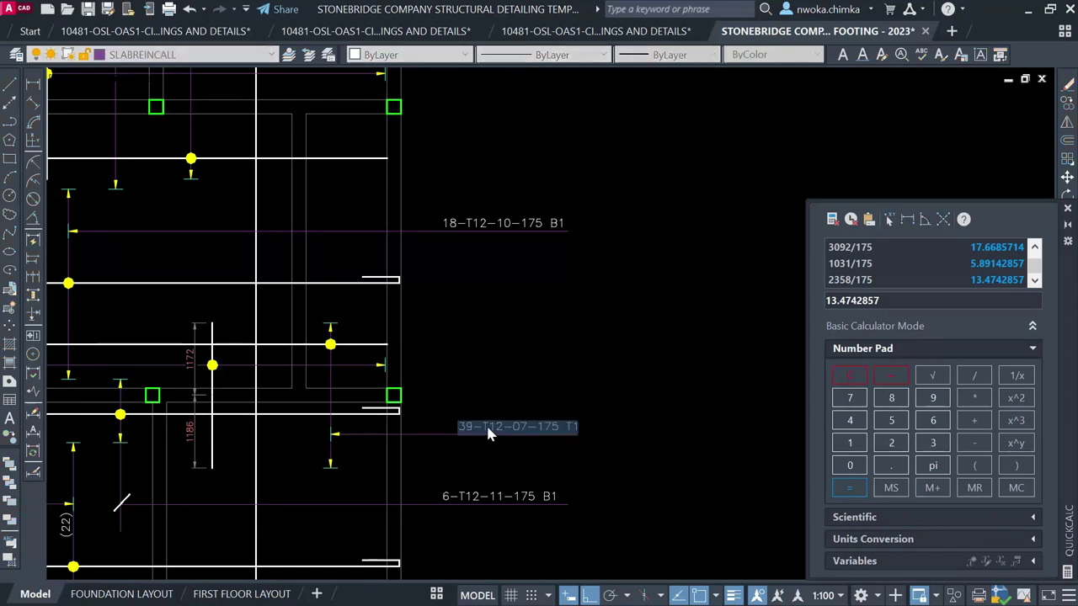
scroll(485, 424, "up", 4)
type("14")
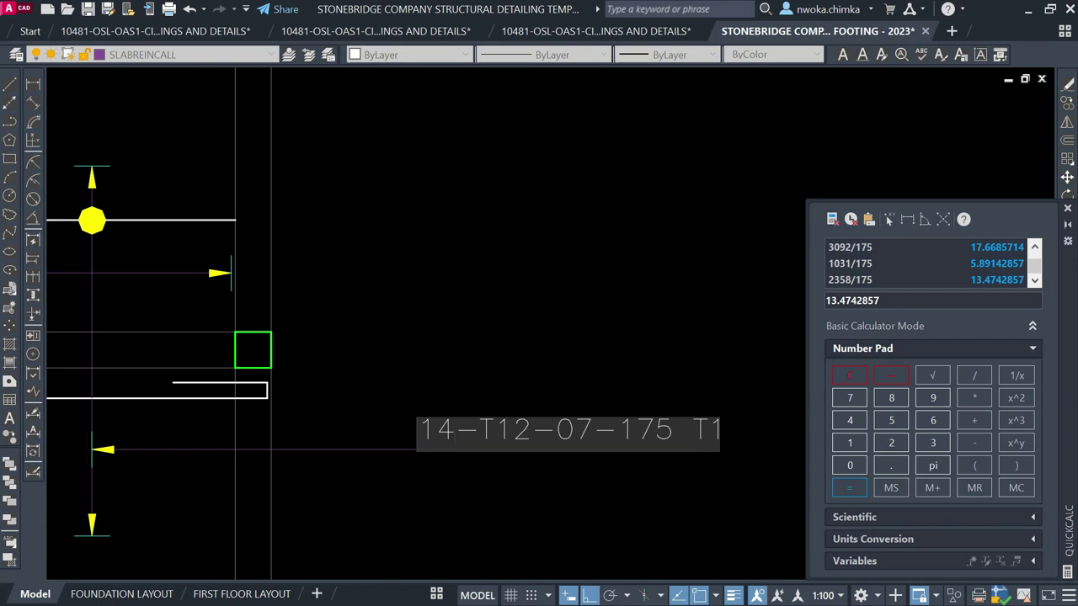
scroll(570, 370, "down", 5)
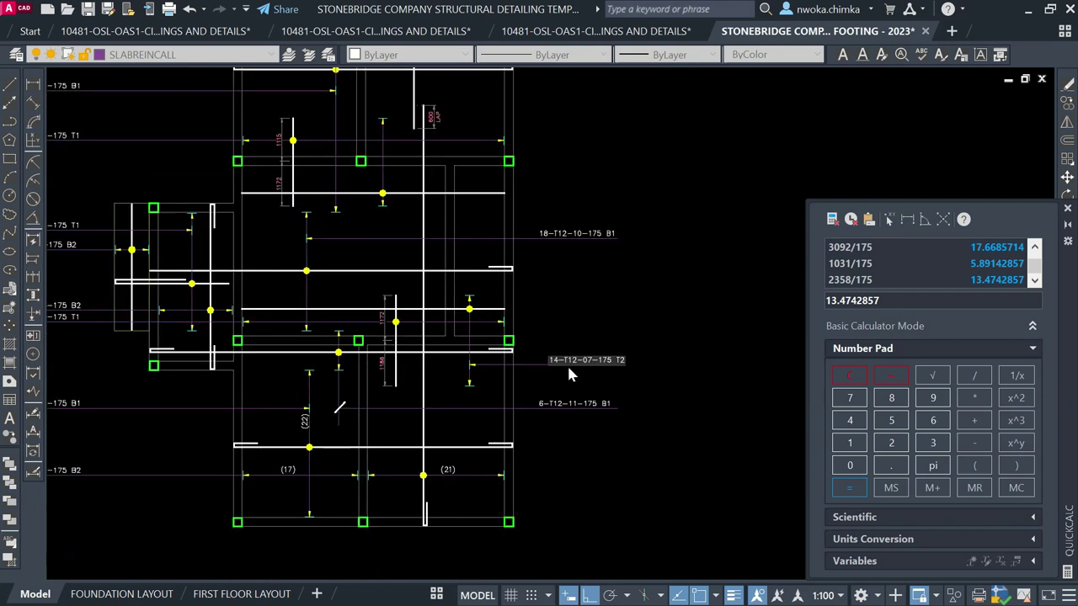
scroll(576, 408, "up", 3)
scroll(599, 330, "up", 4)
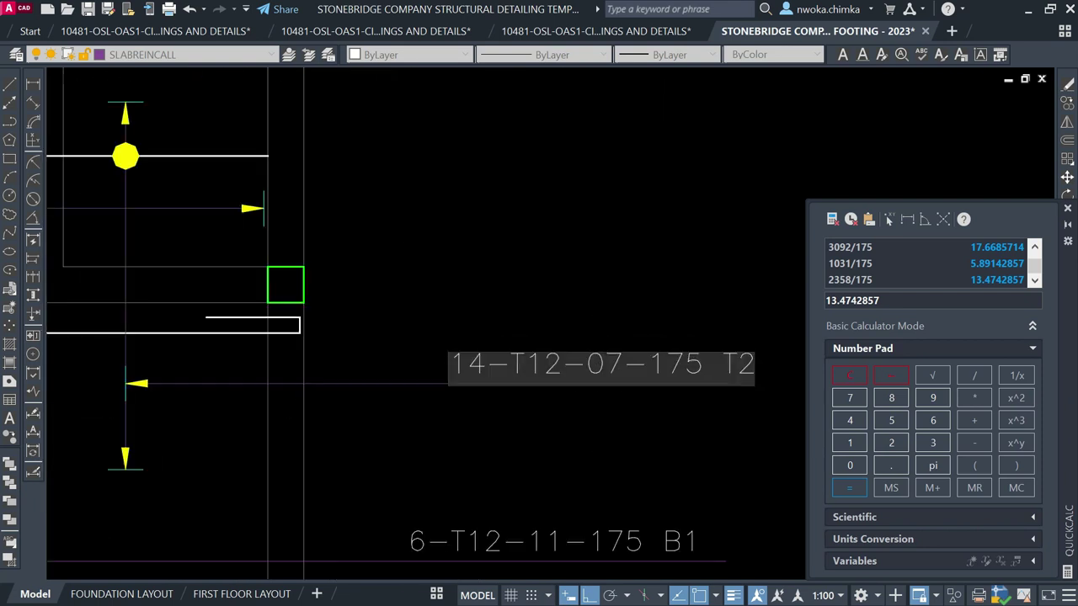
type("12")
left_click(572, 248)
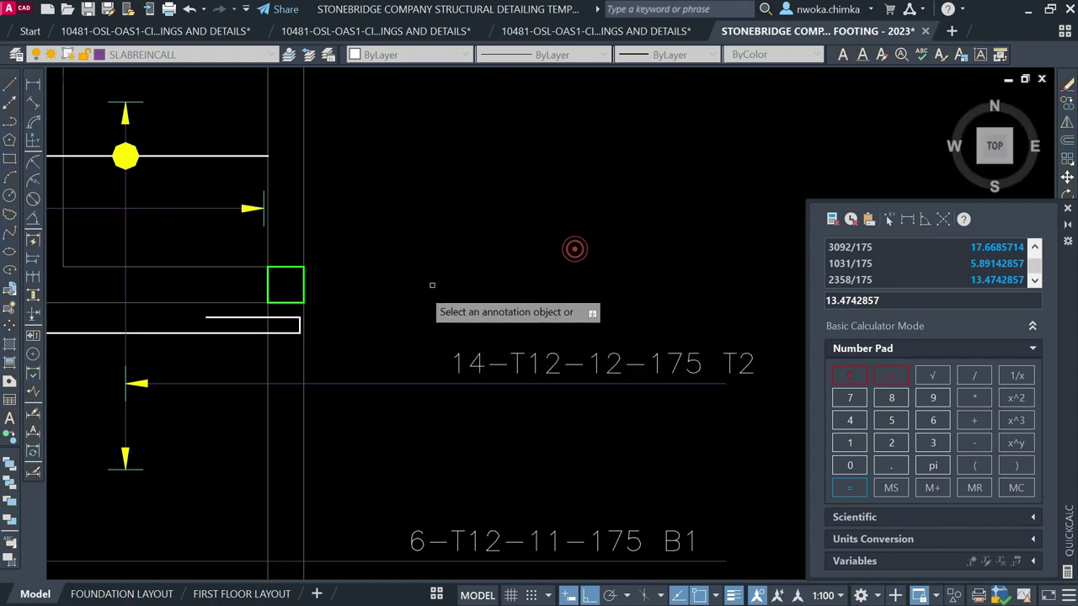
Move the 14-T12-12-175 T2 call-out slightly west so its text ends in line with its leader
scroll(538, 311, "down", 4)
left_click(511, 326)
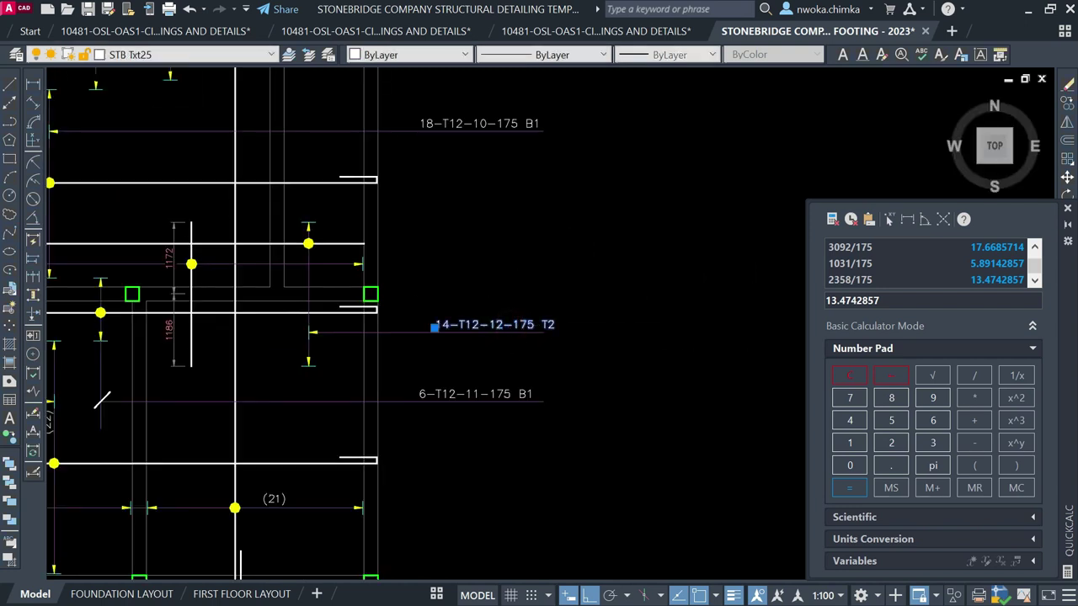
scroll(421, 306, "up", 2)
key("Escape")
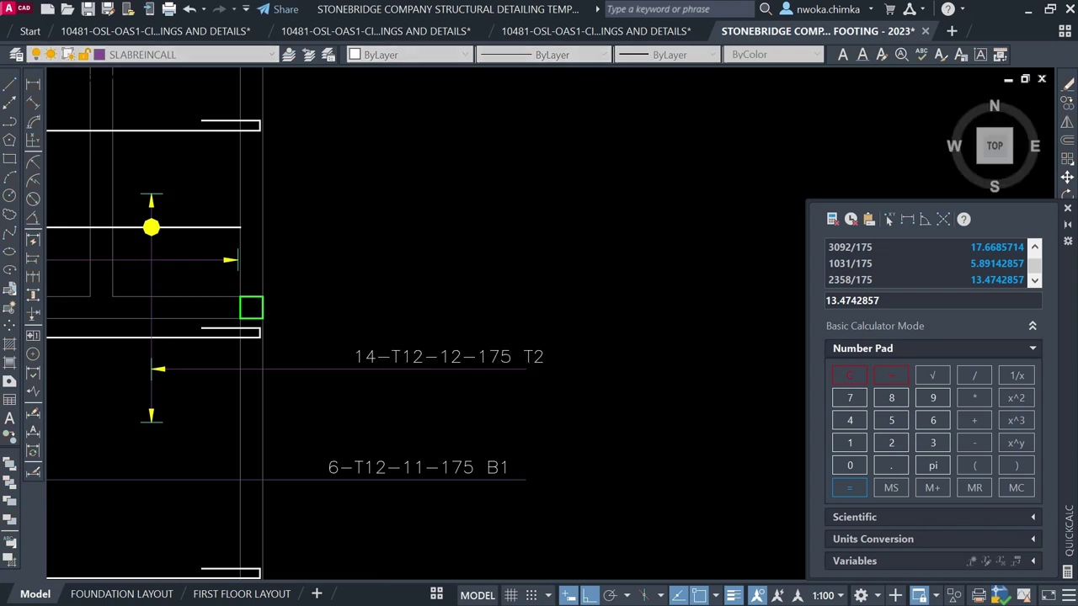
left_click(484, 343)
left_click(440, 361)
type("m")
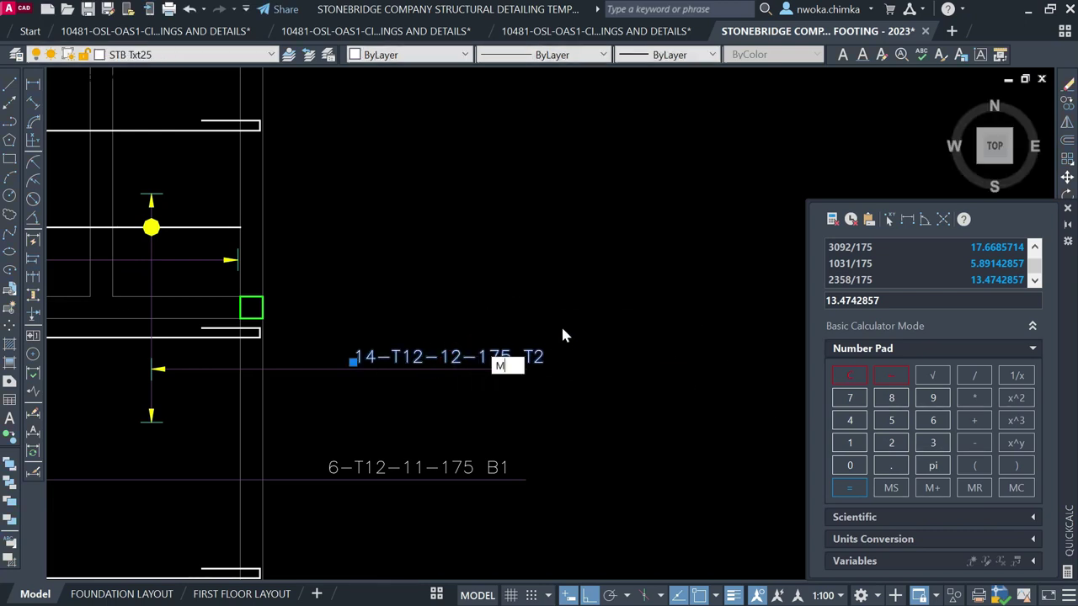
key("Return")
left_click(621, 293)
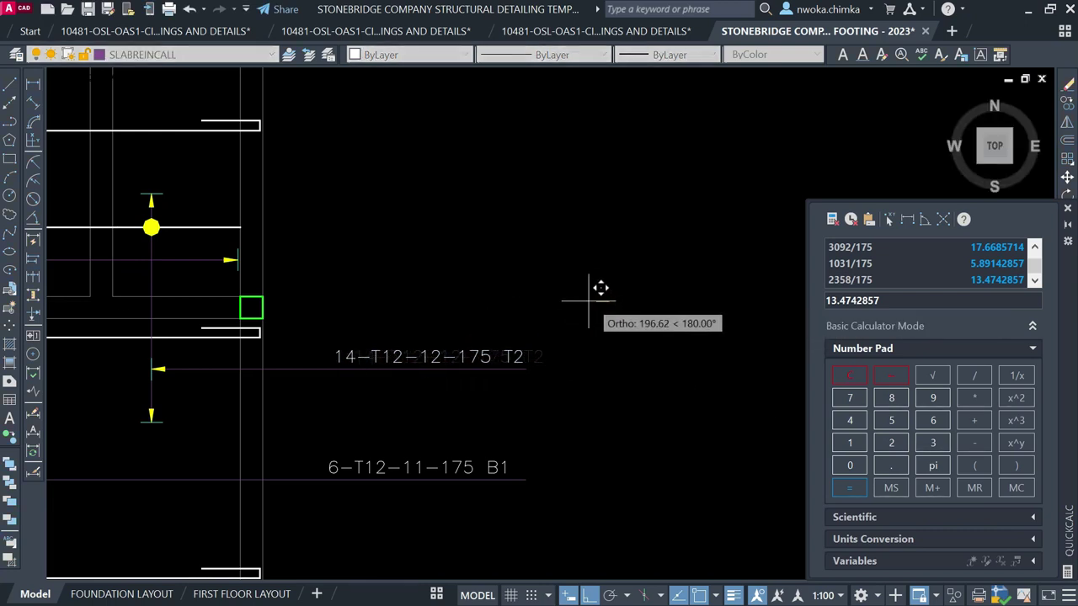
left_click(593, 298)
scroll(546, 312, "down", 4)
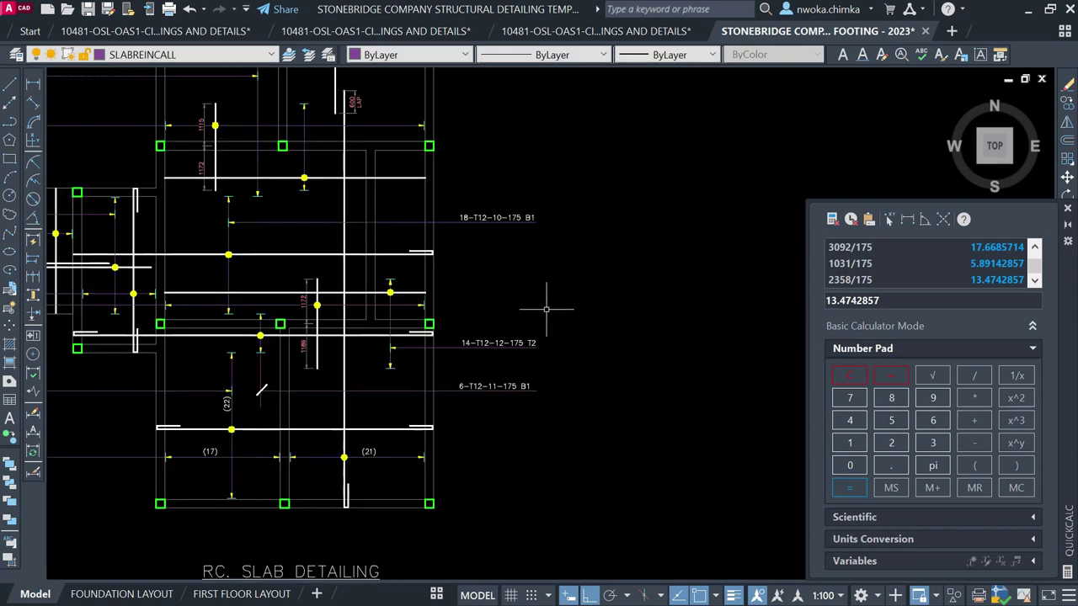
Draw a horizontal leader about 6125 long east from the upper middle bar's range line, ending in line with the 18-T12-10-175 B1 leader
key("Return")
middle_click_drag(476, 315, 500, 380)
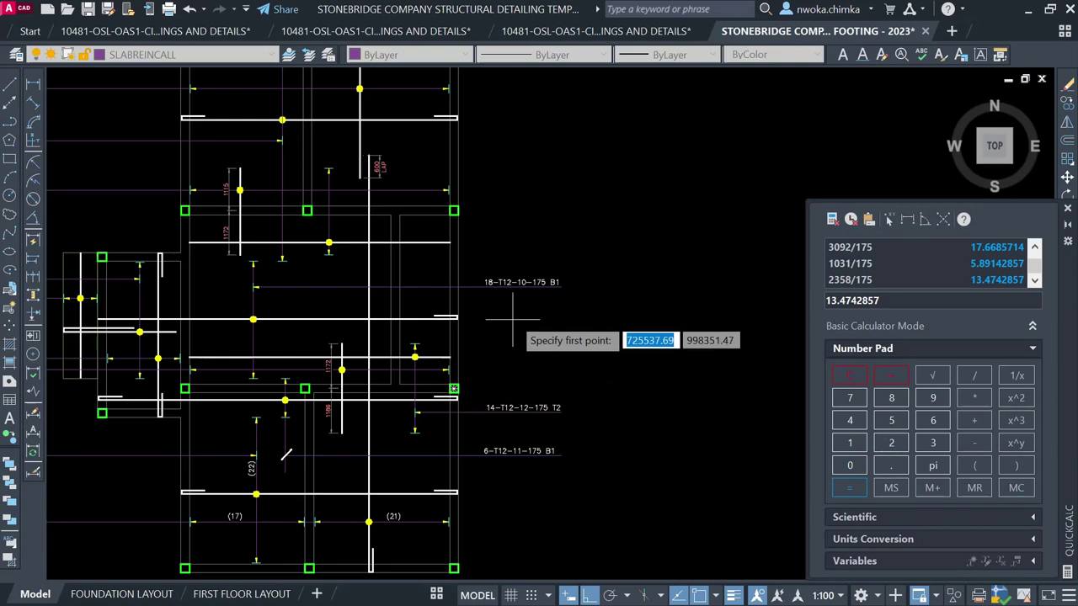
middle_click_drag(510, 290, 514, 337)
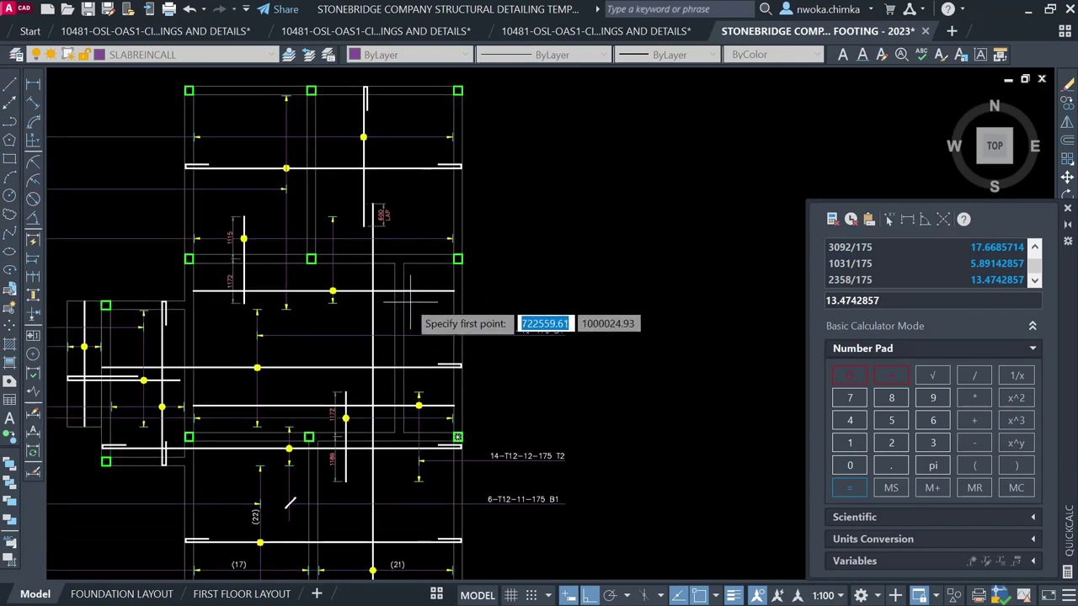
scroll(337, 239, "up", 2)
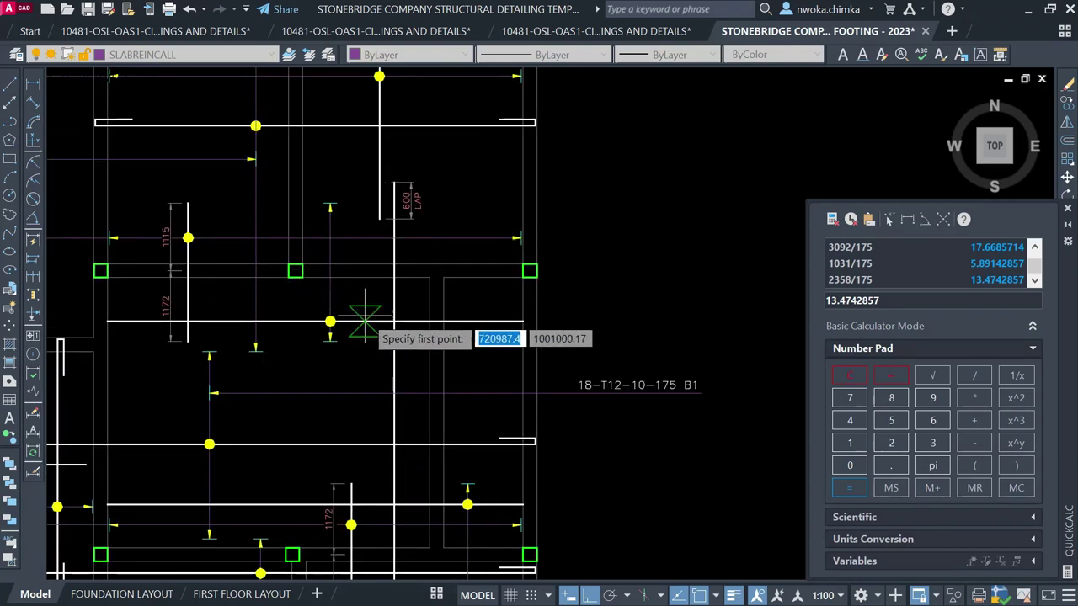
scroll(362, 322, "up", 2)
middle_click_drag(349, 311, 319, 360)
scroll(354, 358, "down", 5)
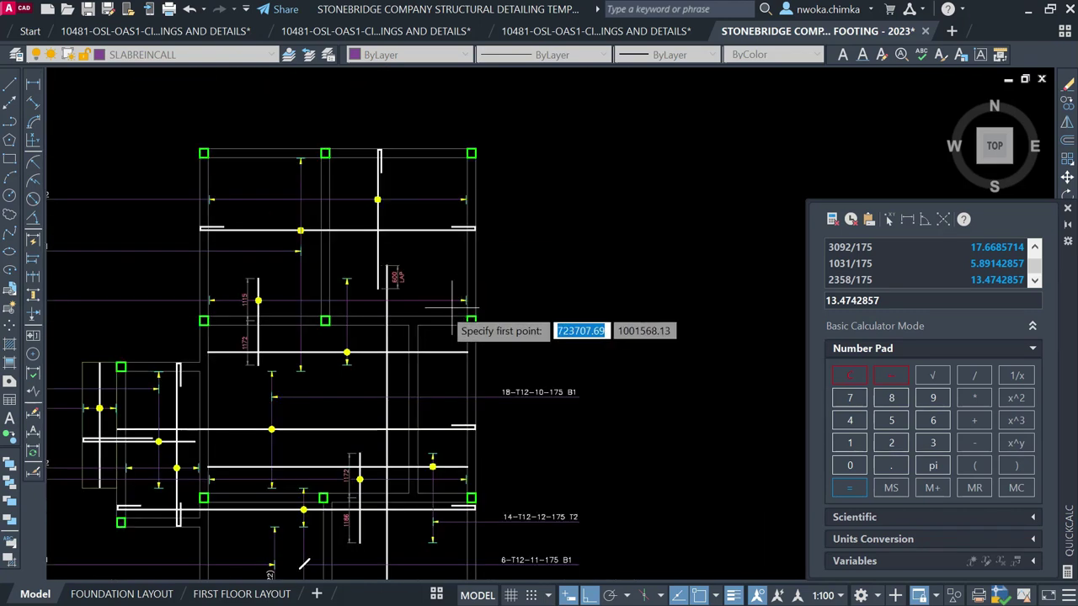
scroll(342, 338, "up", 3)
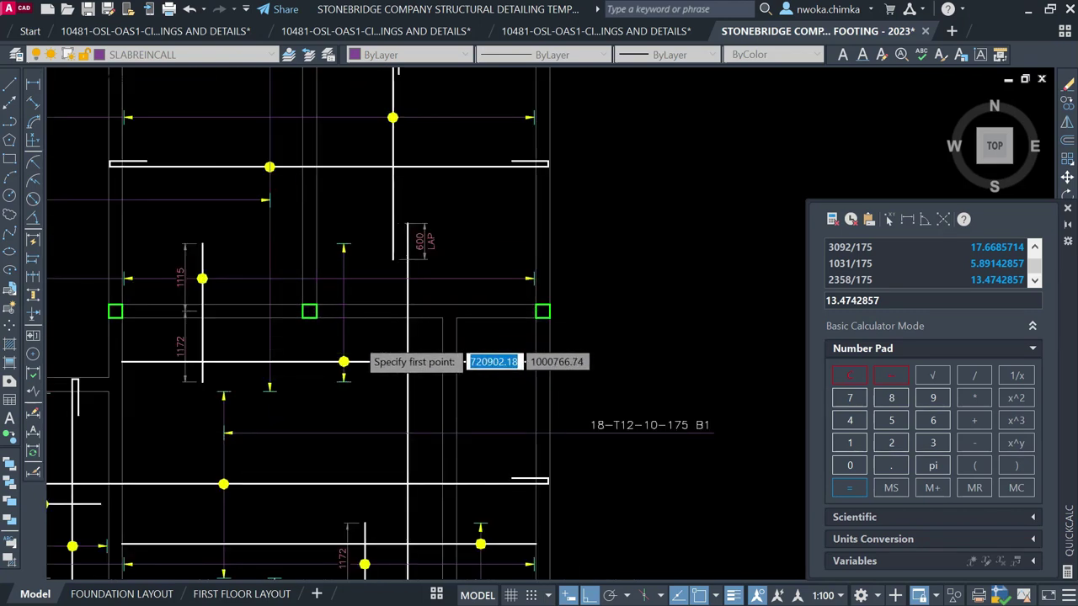
scroll(342, 335, "up", 2)
left_click(336, 331)
scroll(438, 345, "down", 5)
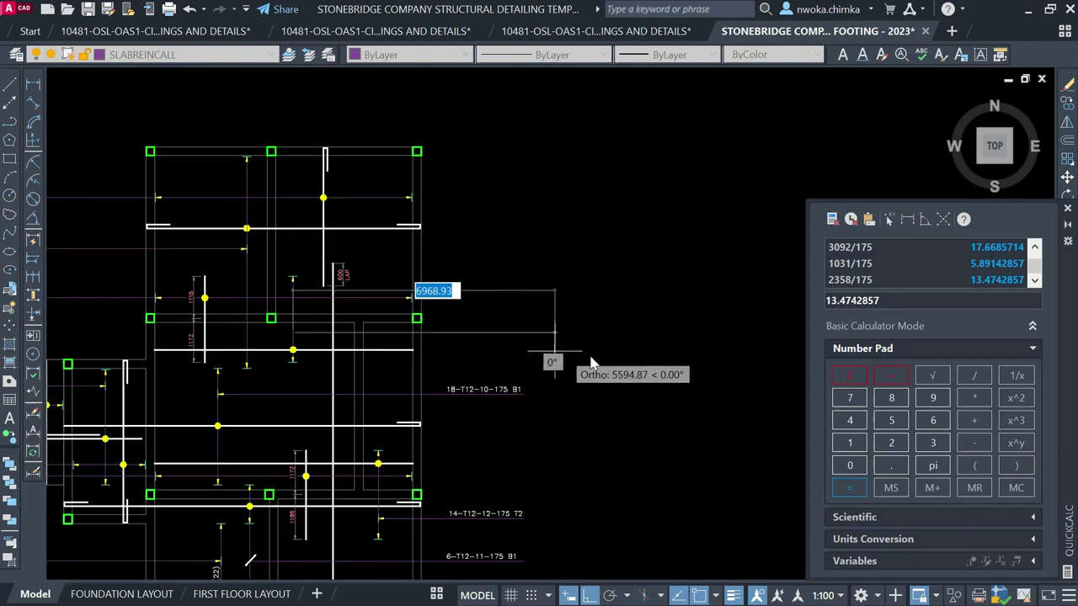
scroll(553, 357, "up", 3)
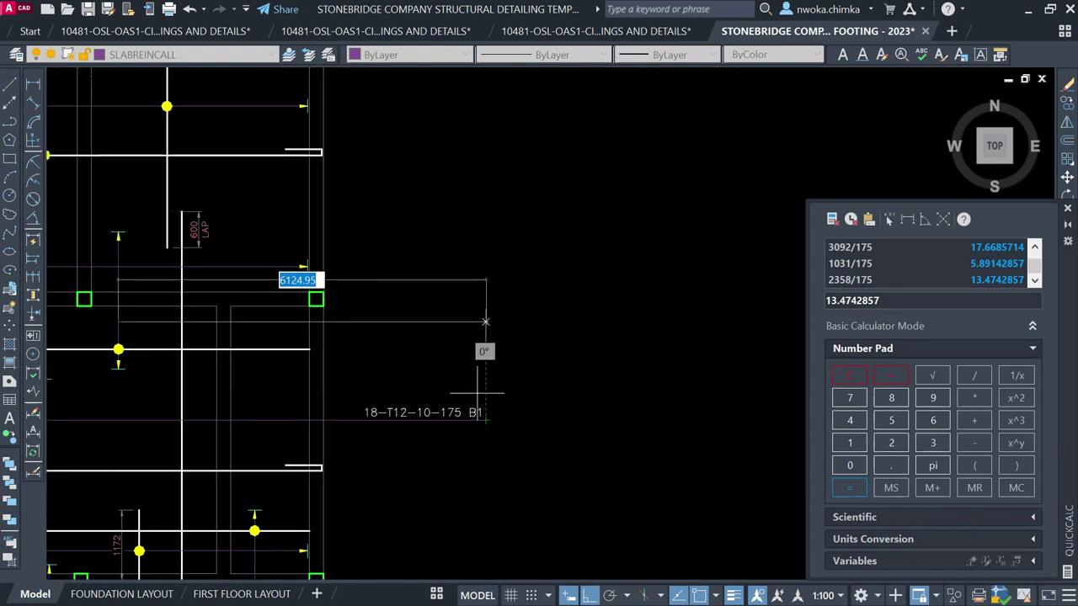
left_click(482, 356)
key("Escape")
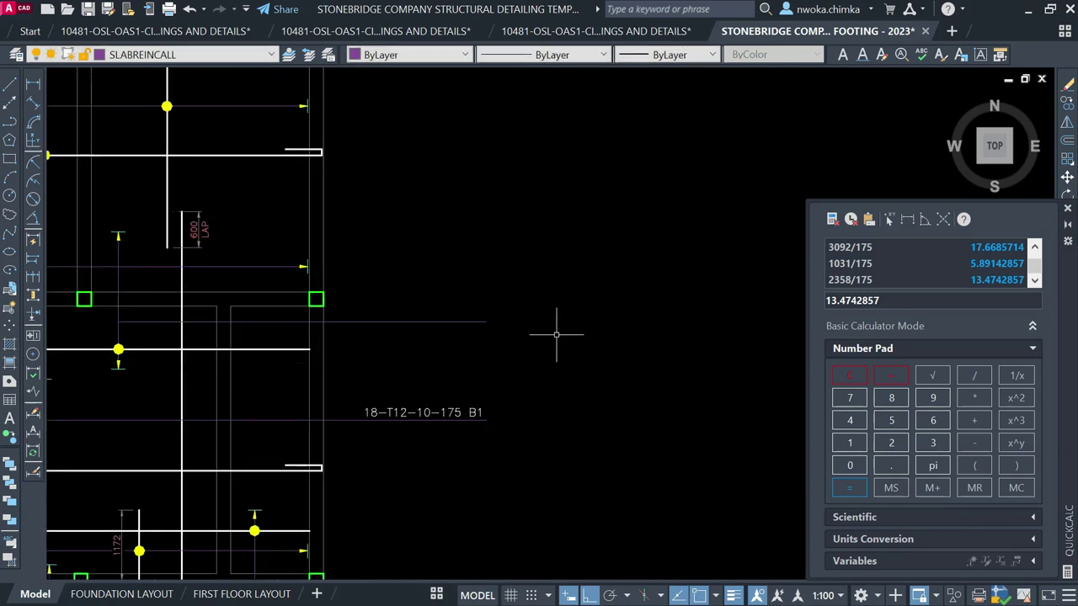
Copy the arrowhead and tick from the 14-T12-12-175 T2 leader to the inner end of the new upper east leader
scroll(558, 329, "down", 1)
scroll(370, 514, "up", 4)
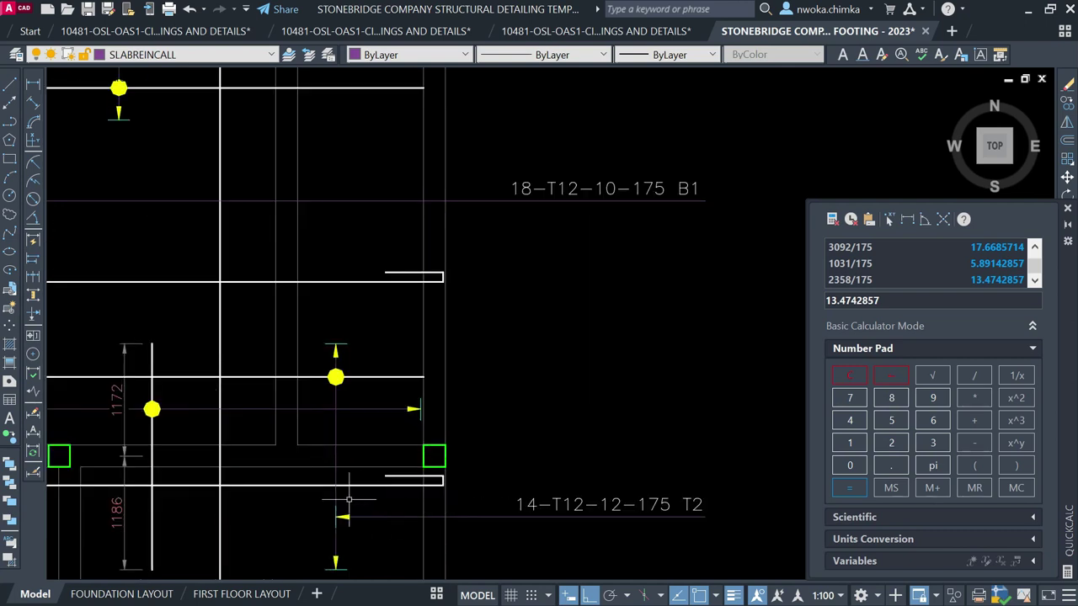
left_click(320, 498)
left_click(379, 547)
type("o")
key("Return")
scroll(326, 541, "up", 5)
left_click(318, 478)
scroll(404, 449, "down", 6)
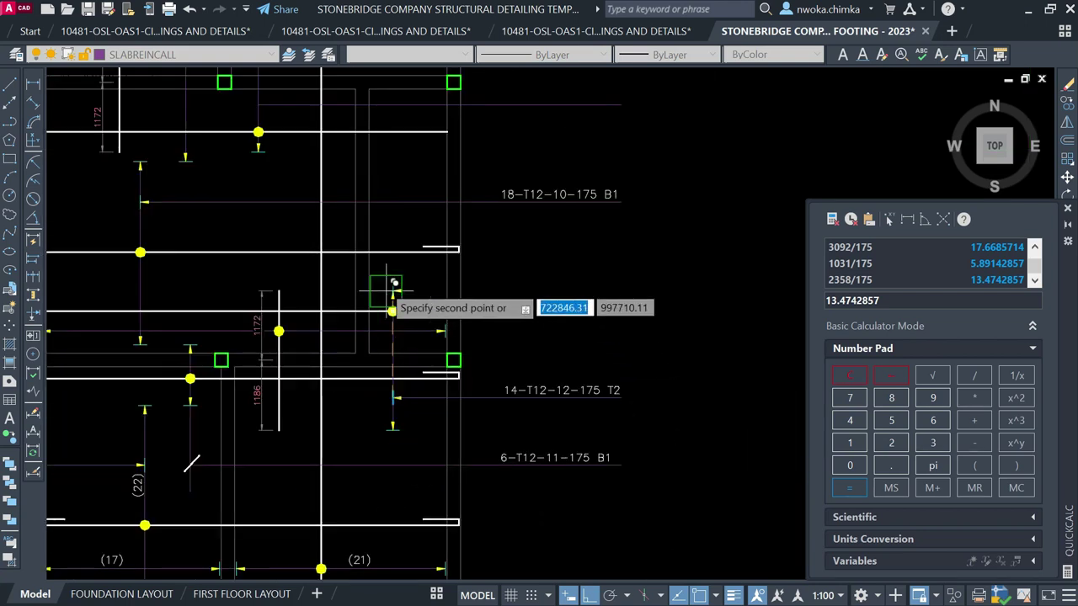
middle_click_drag(392, 286, 404, 368)
scroll(312, 228, "up", 4)
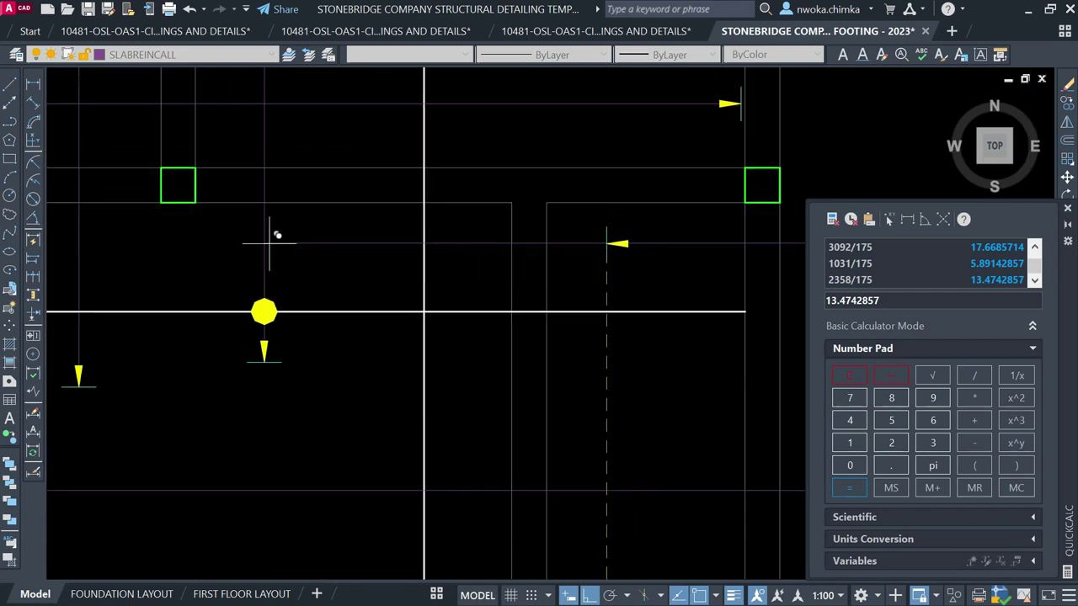
scroll(257, 240, "down", 6)
key("Escape")
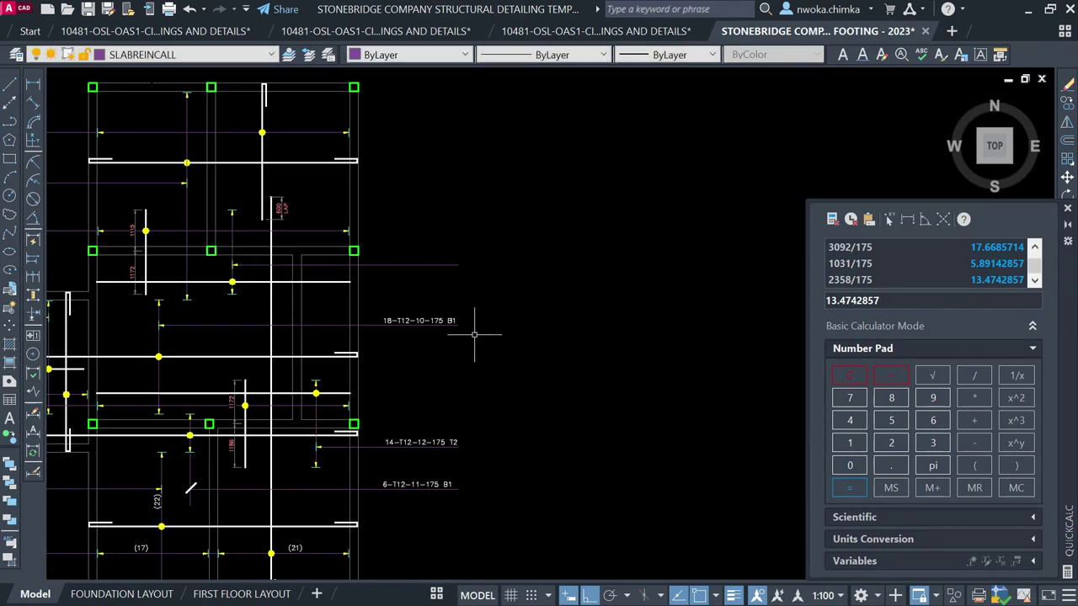
Measure the upper middle bar's distribution range with a vertical linear dimension between its end ticks
scroll(443, 440, "up", 2)
left_click(446, 452)
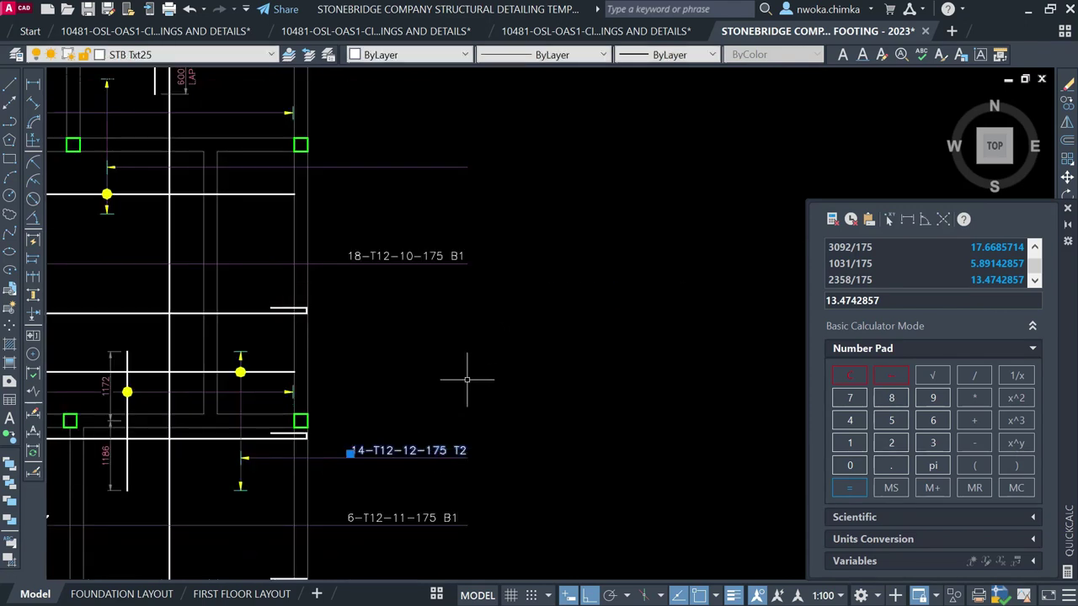
key("Escape")
left_click(34, 86)
scroll(315, 160, "up", 3)
left_click(286, 156)
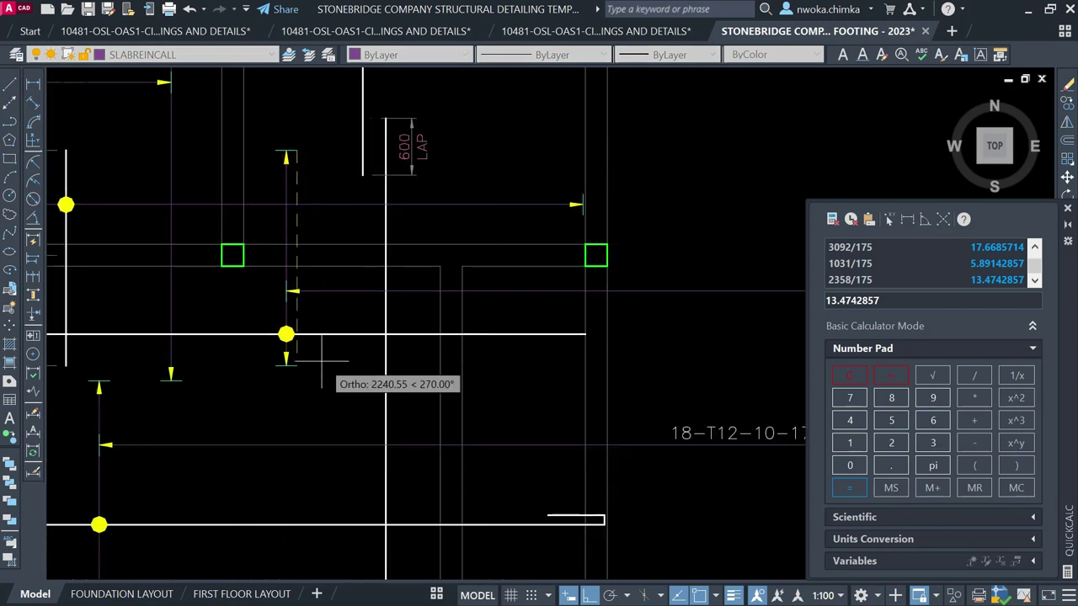
scroll(291, 362, "up", 2)
left_click(288, 358)
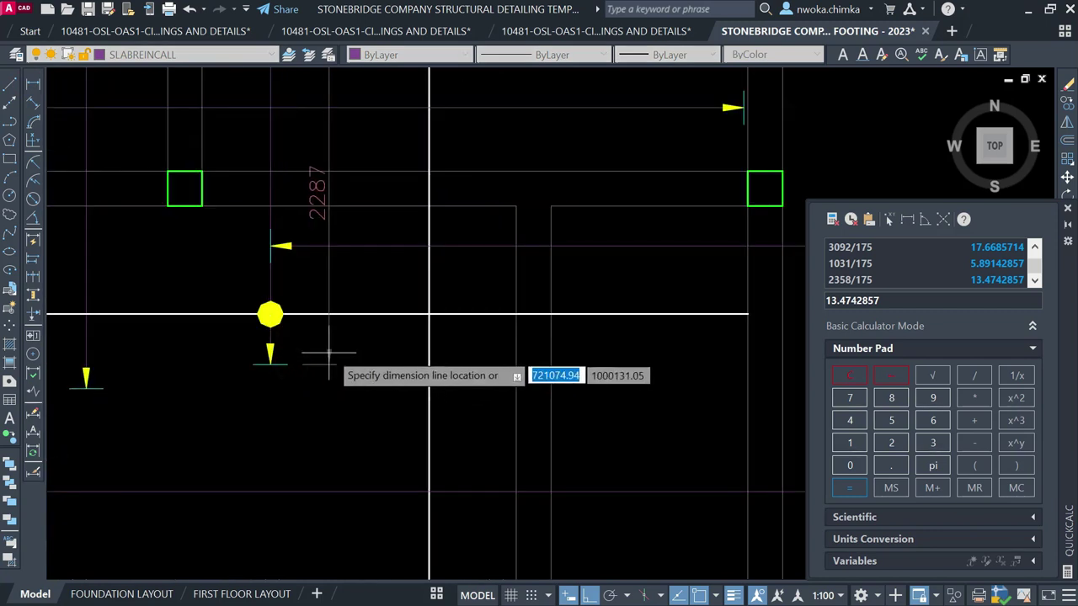
key("Escape")
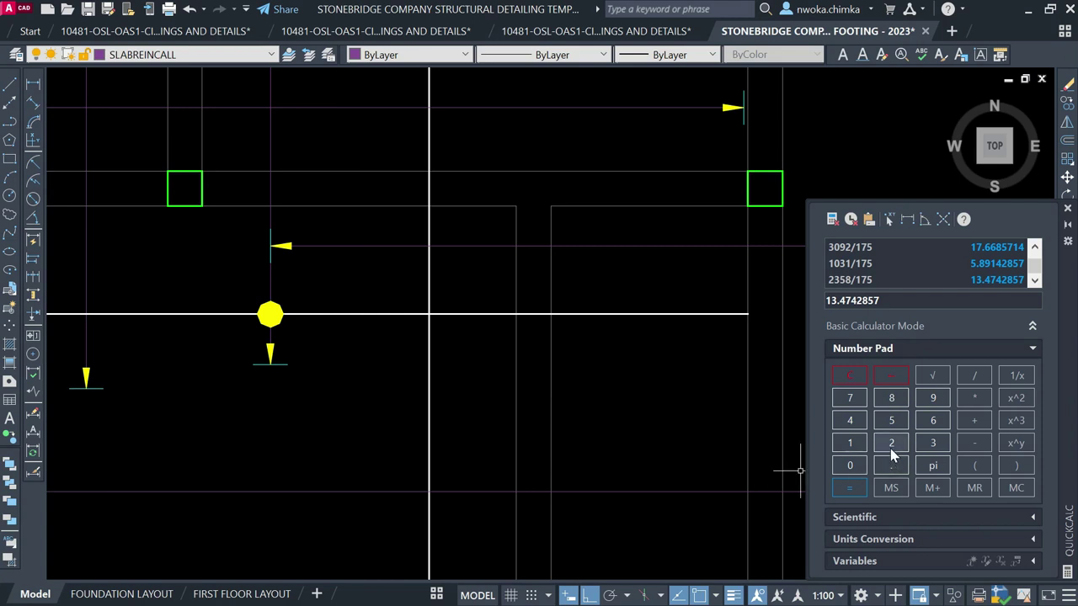
Calculate 2287/175 for the bar count of the upper east leader
left_click(890, 402)
left_click(848, 397)
left_click(840, 447)
left_click(895, 425)
left_click(851, 487)
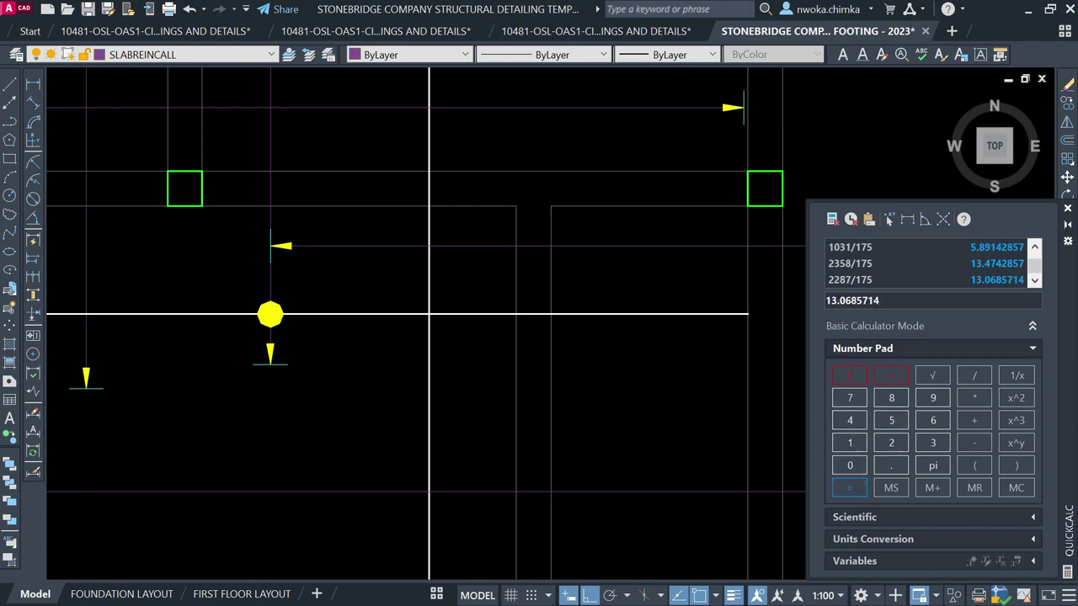
Copy the 14-T12-12-175 T2 call-out onto the upper east leader, using the leaders' outer ends as reference points
scroll(357, 362, "down", 3)
scroll(592, 384, "down", 3)
scroll(558, 366, "up", 5)
left_click(544, 405)
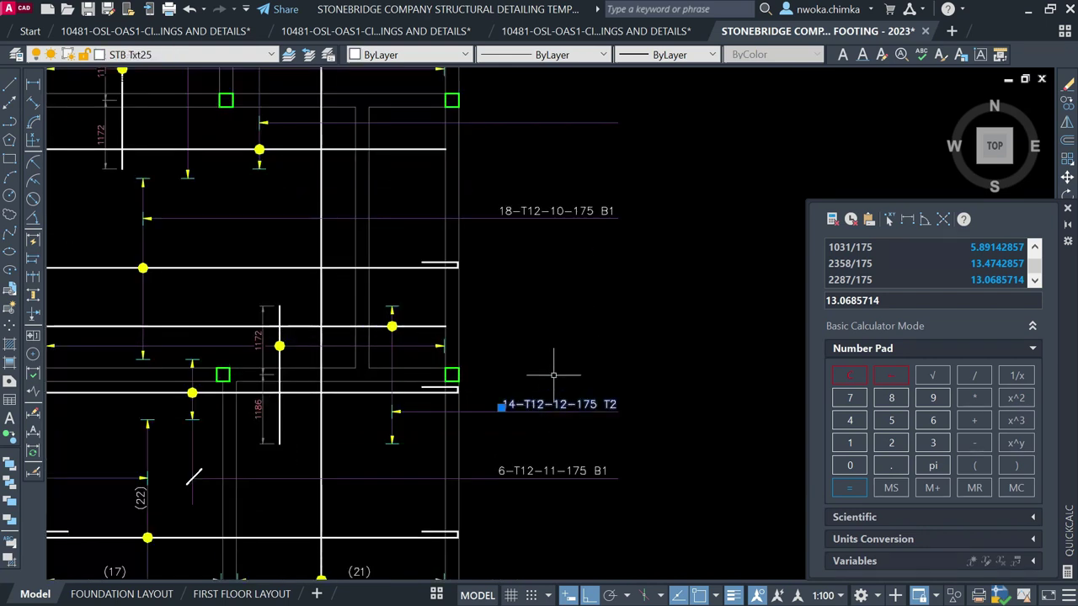
type("o")
key("Return")
scroll(607, 414, "up", 3)
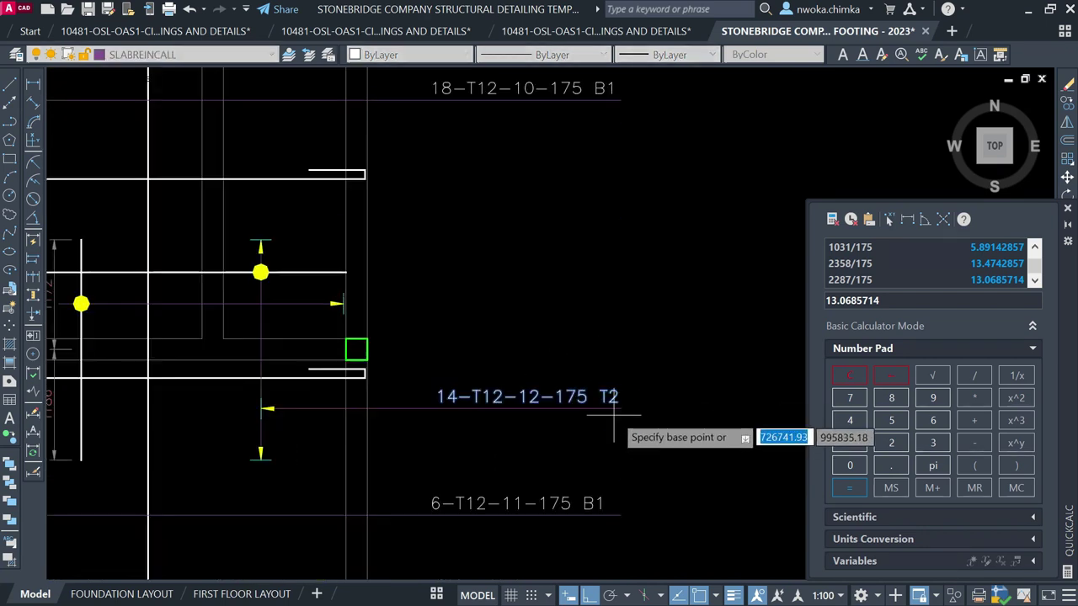
left_click(620, 409)
scroll(607, 421, "down", 3)
scroll(613, 253, "up", 3)
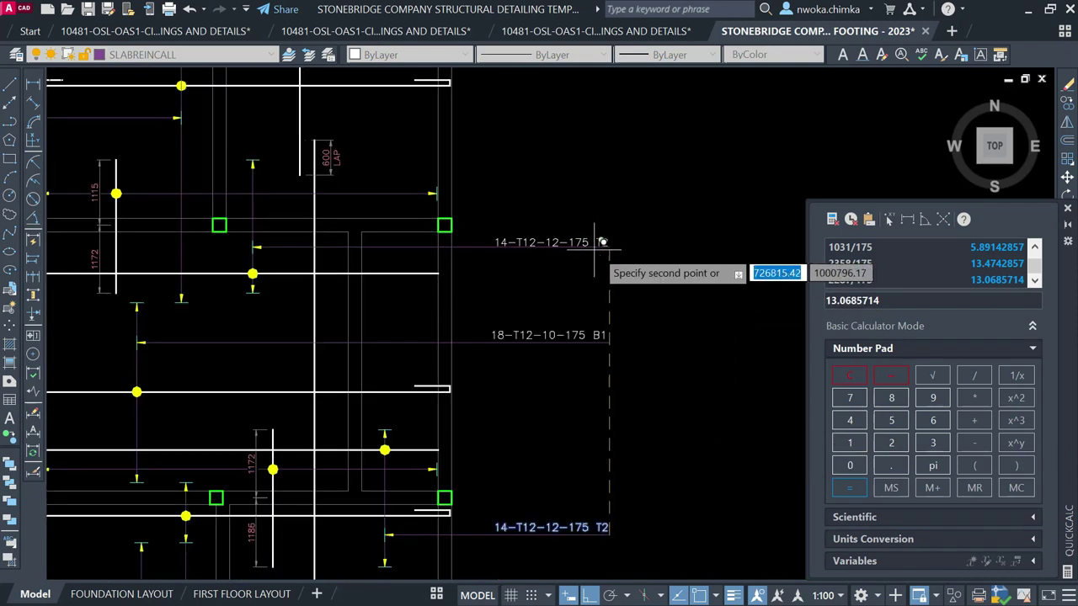
left_click(619, 240)
key("Return")
scroll(608, 250, "down", 3)
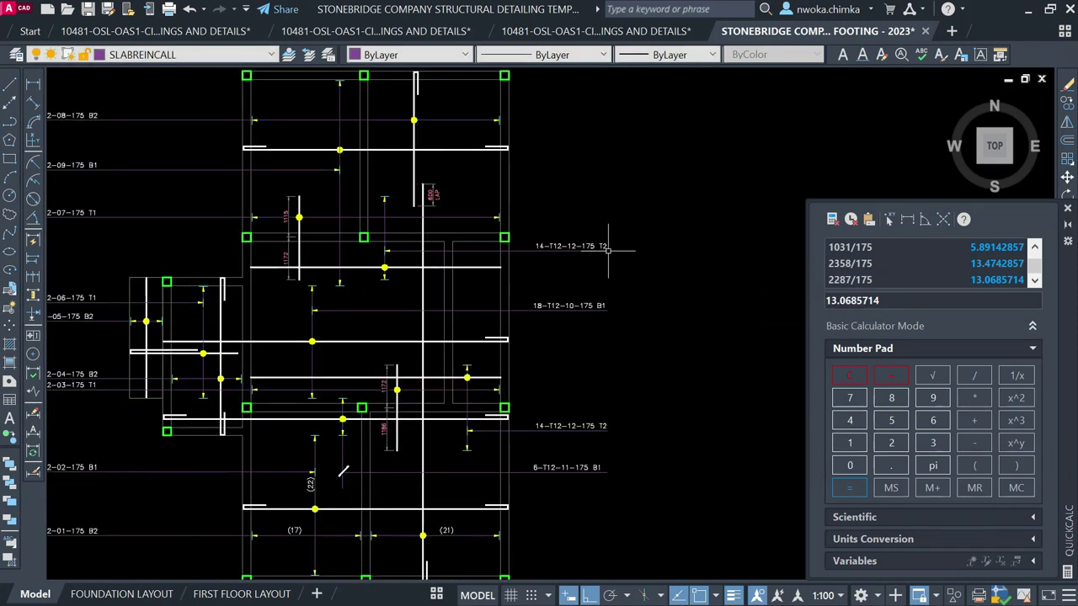
Examine the two 14-T12-12-175 T2 top bars, their call-outs and the bar-count labels in the lower bays
left_click(360, 378)
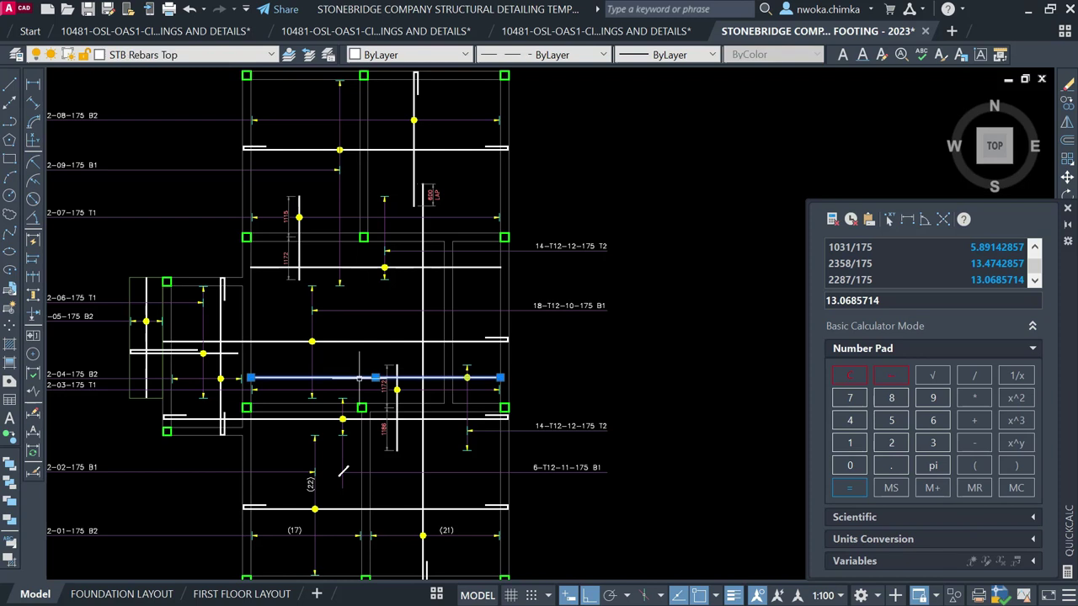
left_click(358, 270)
left_click(348, 252)
scroll(594, 242, "up", 4)
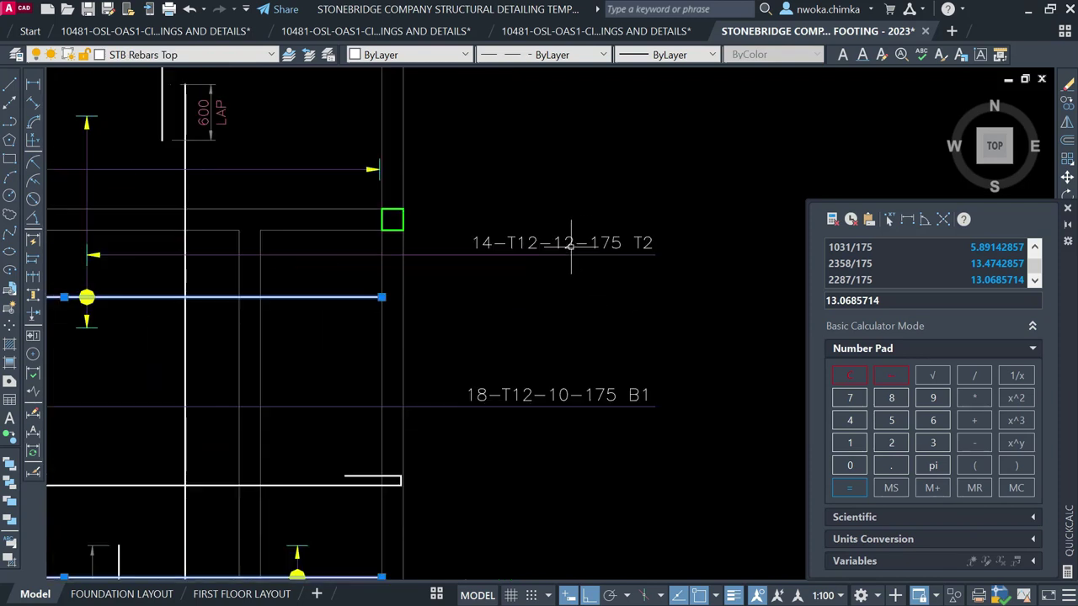
scroll(518, 278, "down", 2)
scroll(383, 289, "down", 2)
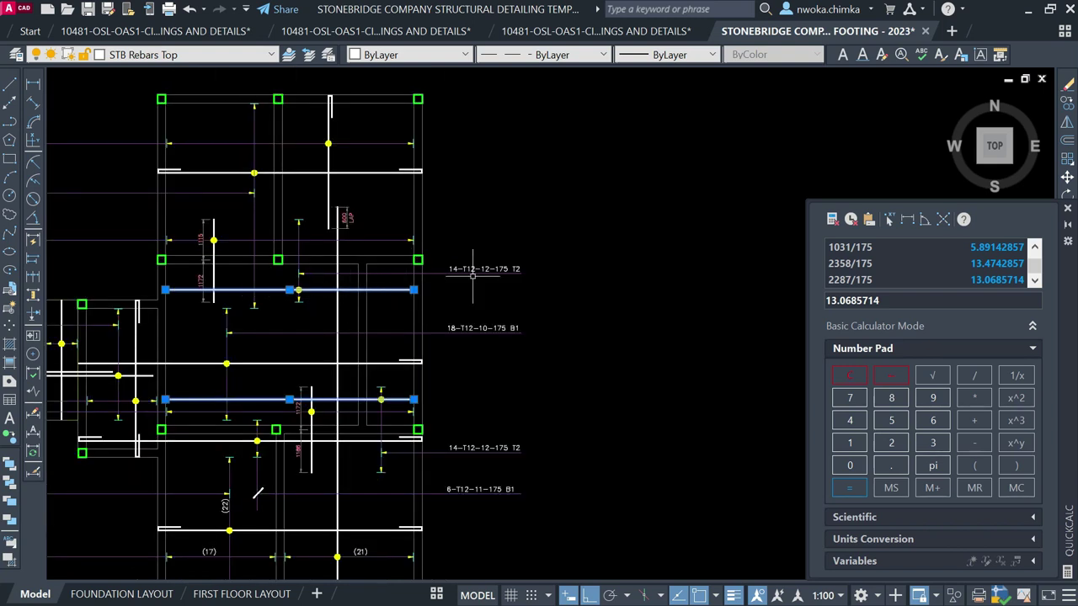
scroll(558, 269, "down", 2)
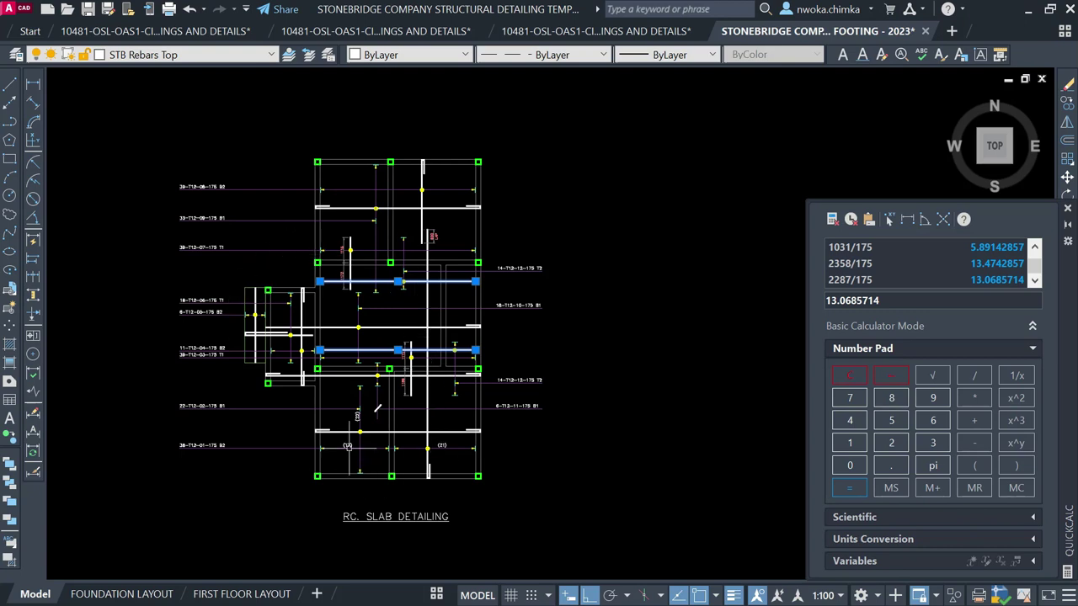
scroll(308, 356, "up", 2)
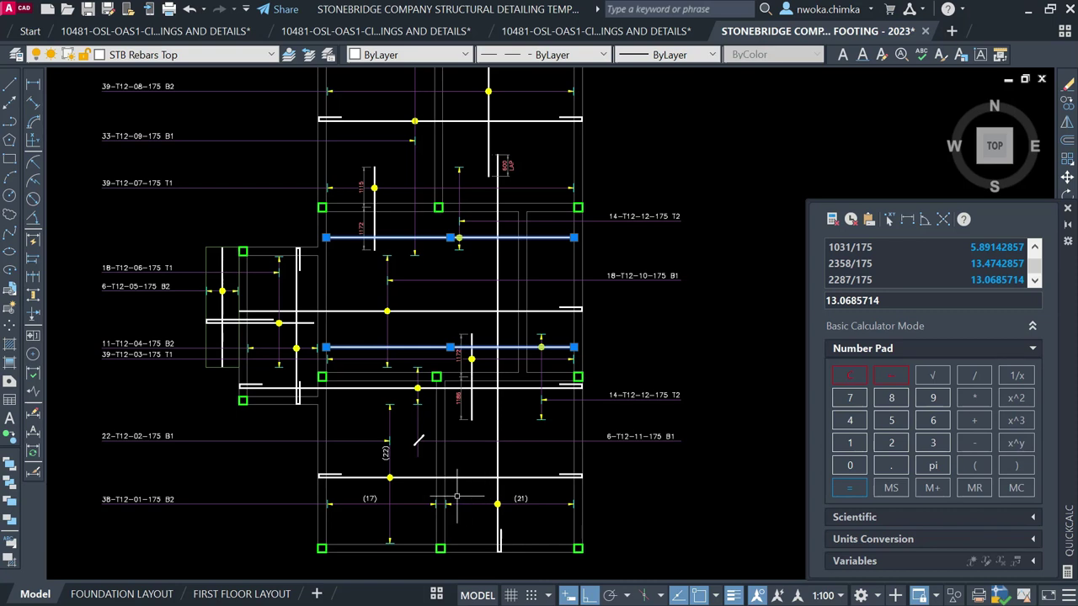
scroll(456, 497, "up", 2)
scroll(336, 425, "up", 2)
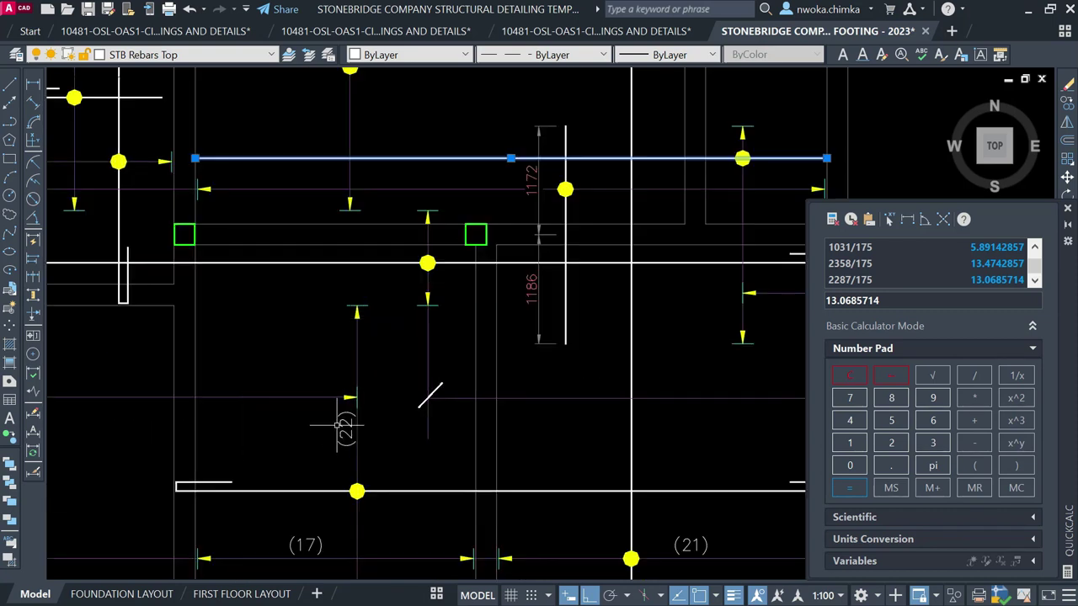
Copy the (22) bar-count label to the distribution range line of the 6-T12-11-175 B1 bar, between the bar and the lower tick
left_click(345, 420)
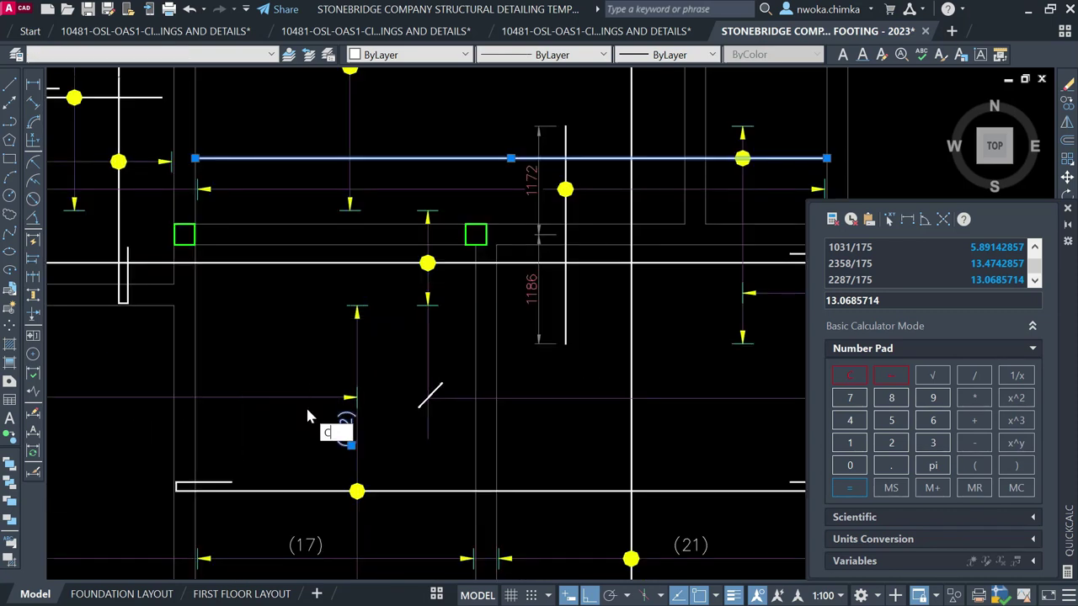
type("o")
key("Return")
scroll(358, 428, "up", 2)
left_click(364, 430)
scroll(357, 341, "down", 3)
scroll(416, 332, "up", 4)
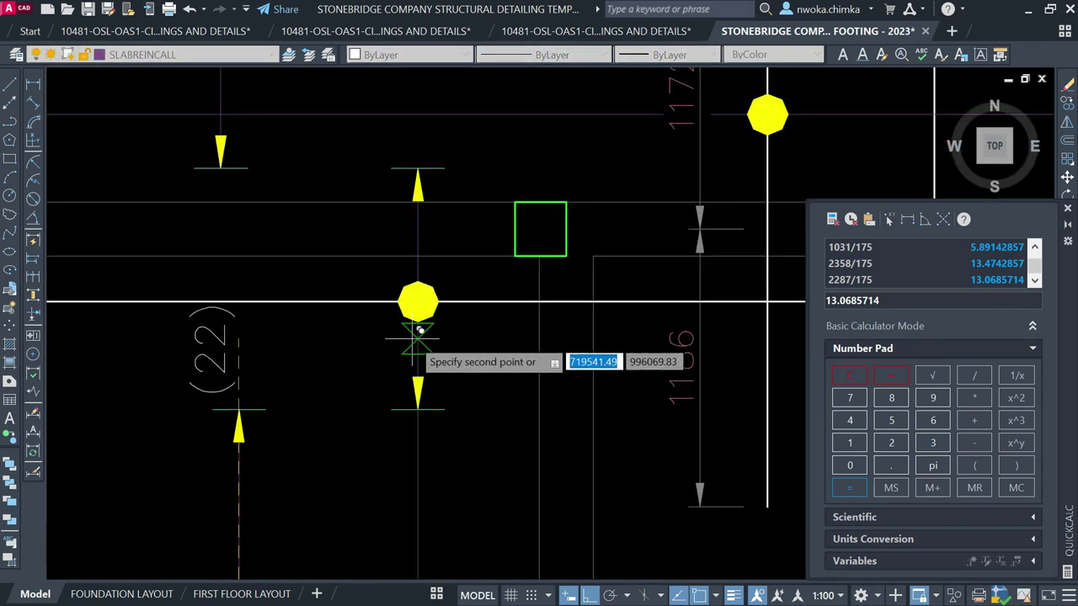
scroll(399, 341, "up", 2)
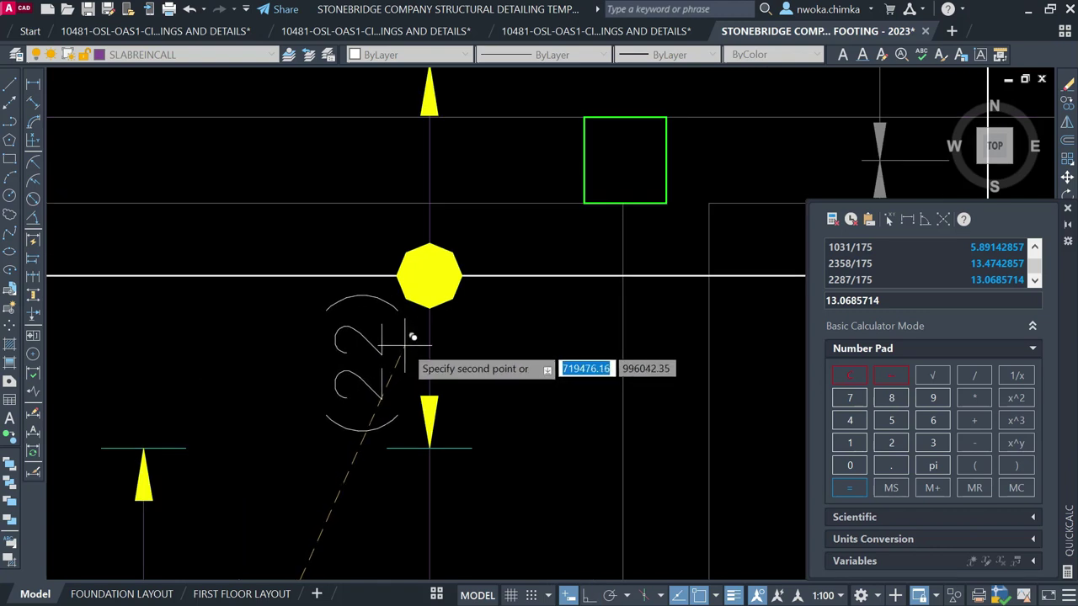
left_click(409, 343)
key("Return")
scroll(354, 328, "down", 5)
middle_click_drag(335, 322, 233, 275)
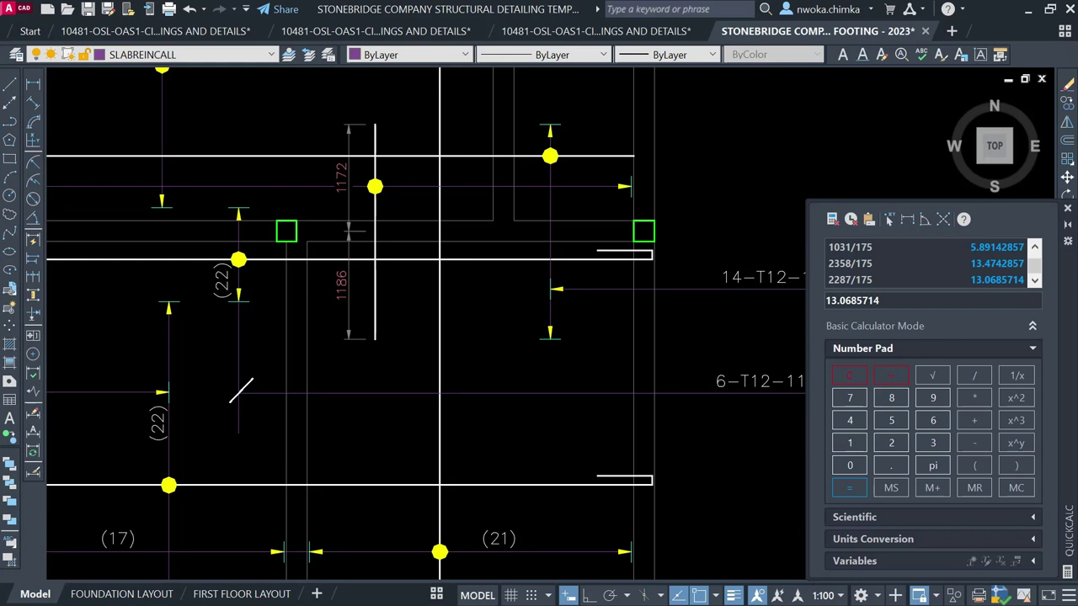
Change the number in the copied label on the 6-T12-11-175 B1 range line to 6, keeping the brackets
left_click(221, 278)
double_click(224, 286)
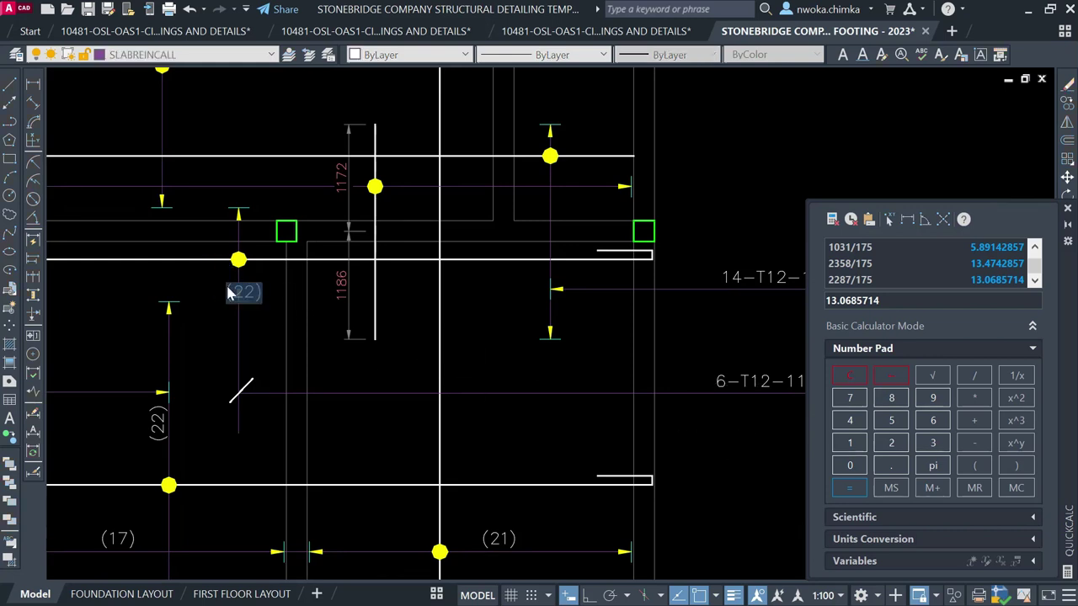
scroll(227, 290, "up", 4)
left_click(263, 299)
left_click_drag(285, 294, 250, 303)
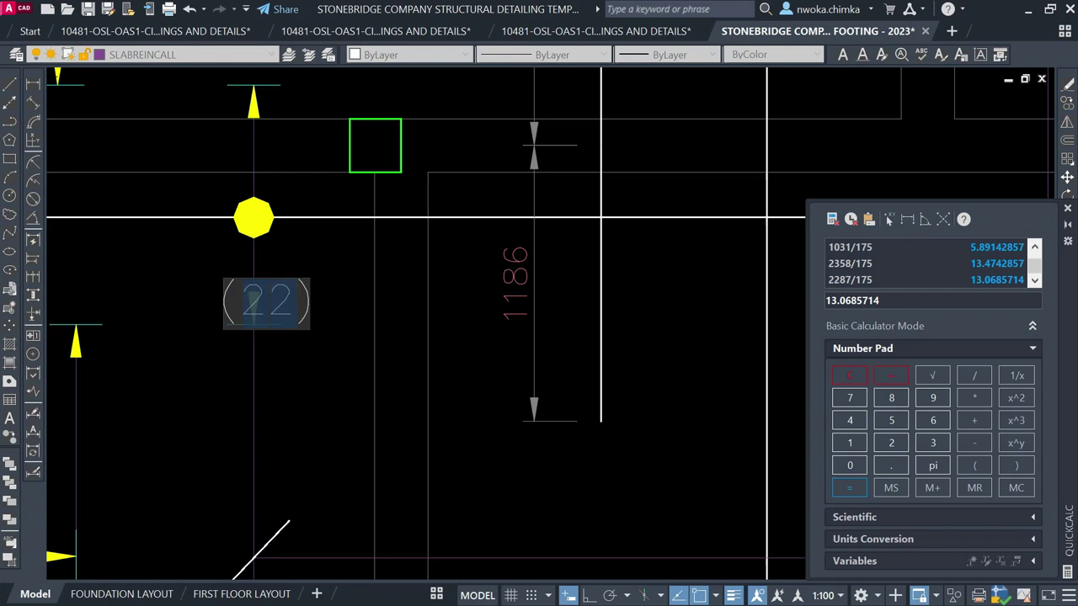
type("6")
key("Return")
left_click(197, 294)
Nudge the (6) label into place beside its range line, between the bar dot and the lower arrowhead
left_click(186, 303)
key("m")
key("Return")
left_click(348, 353)
left_click(349, 332)
scroll(335, 343, "down", 4)
middle_click_drag(409, 358, 483, 304)
middle_click_drag(384, 322, 453, 365)
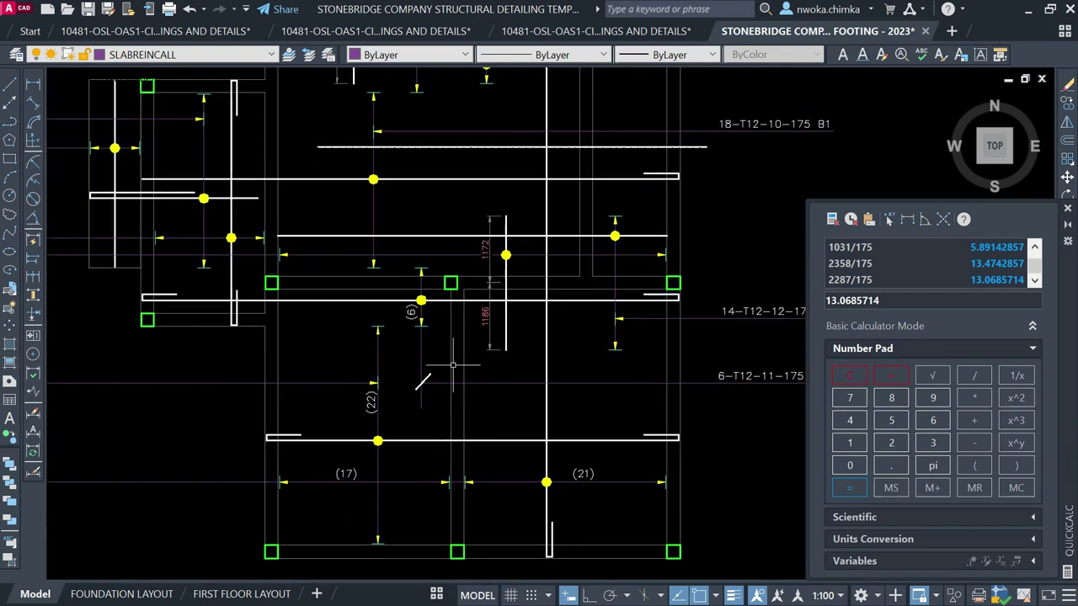
Shift the (22) label on the 22-T12-02-175 B1 range line slightly down towards its bar
middle_click_drag(434, 318, 430, 336)
middle_click_drag(393, 397, 393, 328)
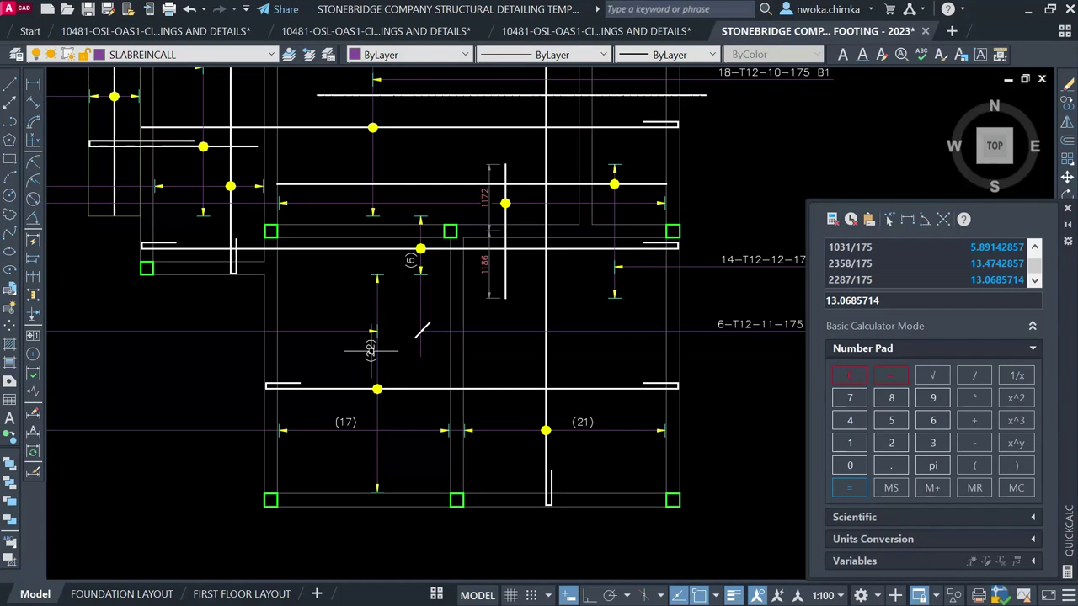
scroll(370, 350, "up", 2)
left_click(368, 352)
key("m")
key("space")
left_click(344, 354)
left_click(339, 365)
scroll(438, 362, "down", 4)
scroll(438, 361, "up", 2)
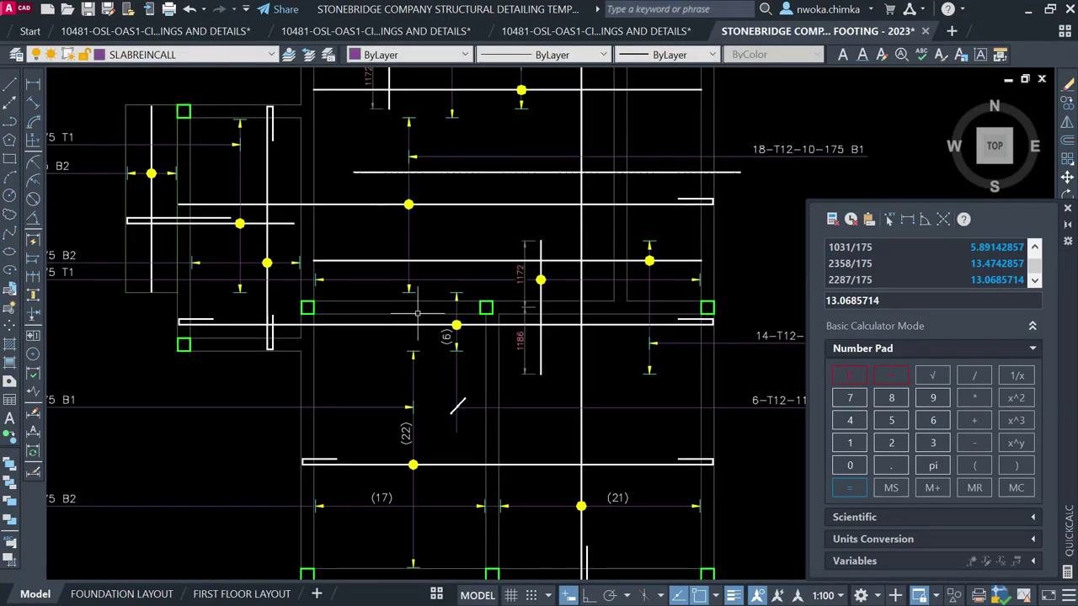
Copy the (22) label beside the range line of the 18-T12-10-175 B1 bar, just below the bar dot
middle_click_drag(491, 290, 466, 316)
scroll(399, 311, "up", 2)
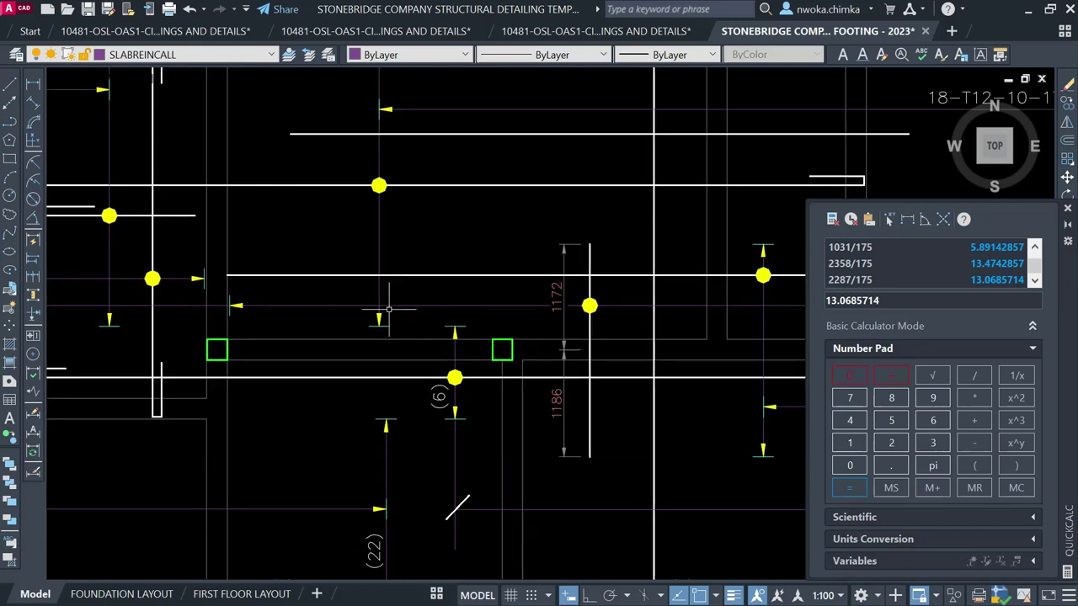
left_click(431, 306)
scroll(425, 295, "down", 2)
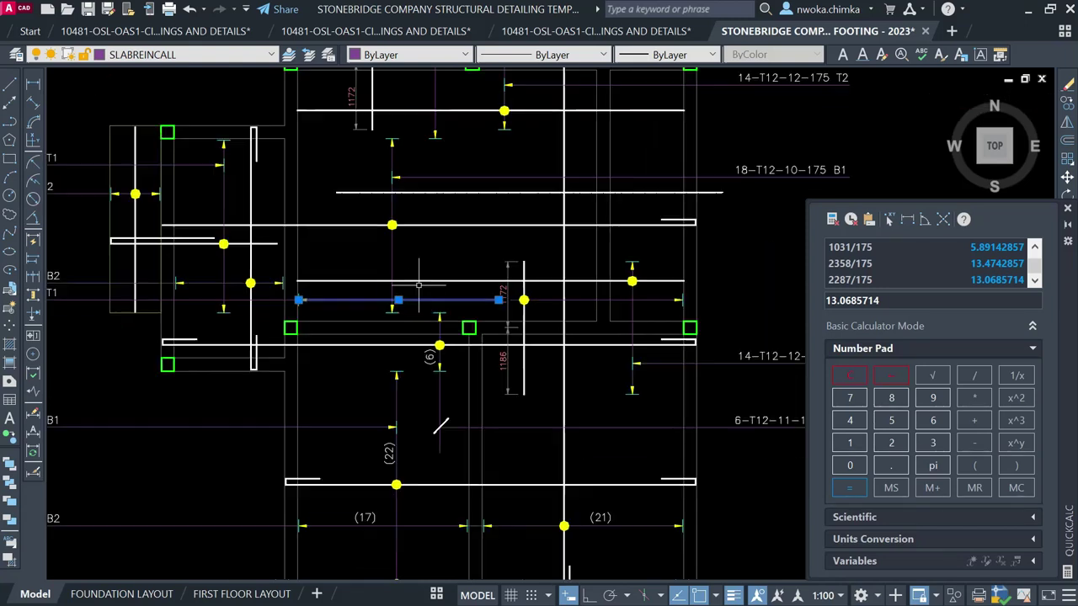
key("Escape")
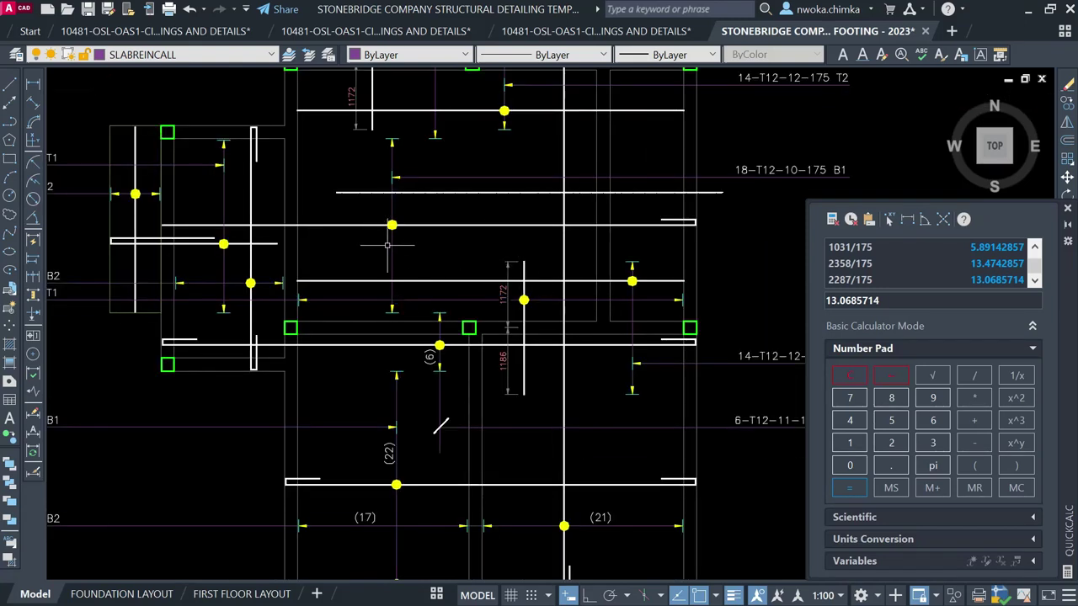
middle_click_drag(440, 202, 376, 209)
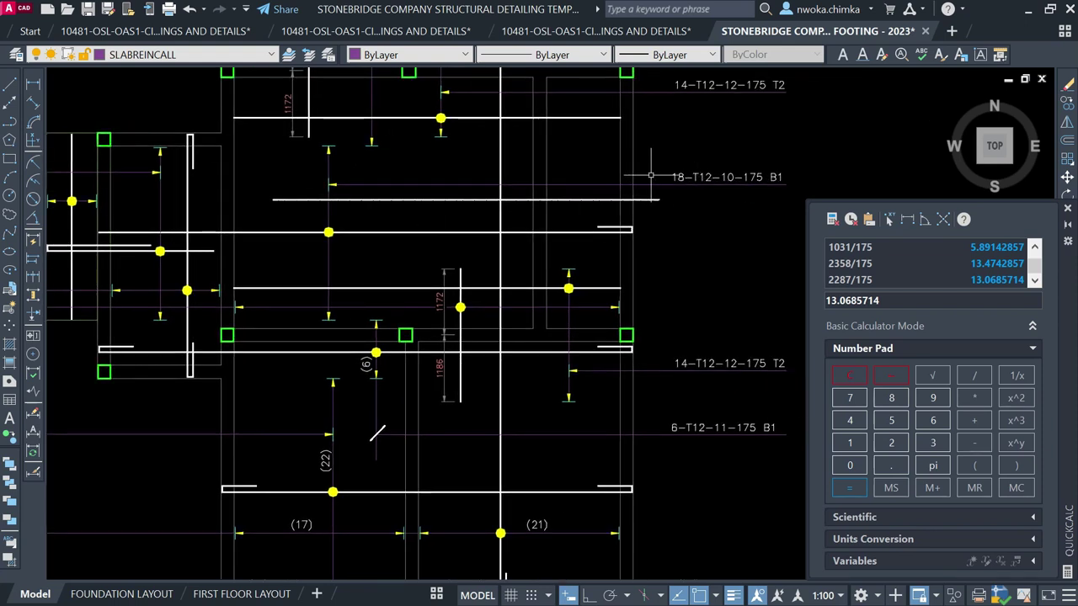
left_click(325, 462)
key("Return")
left_click(339, 447)
scroll(341, 324, "up", 3)
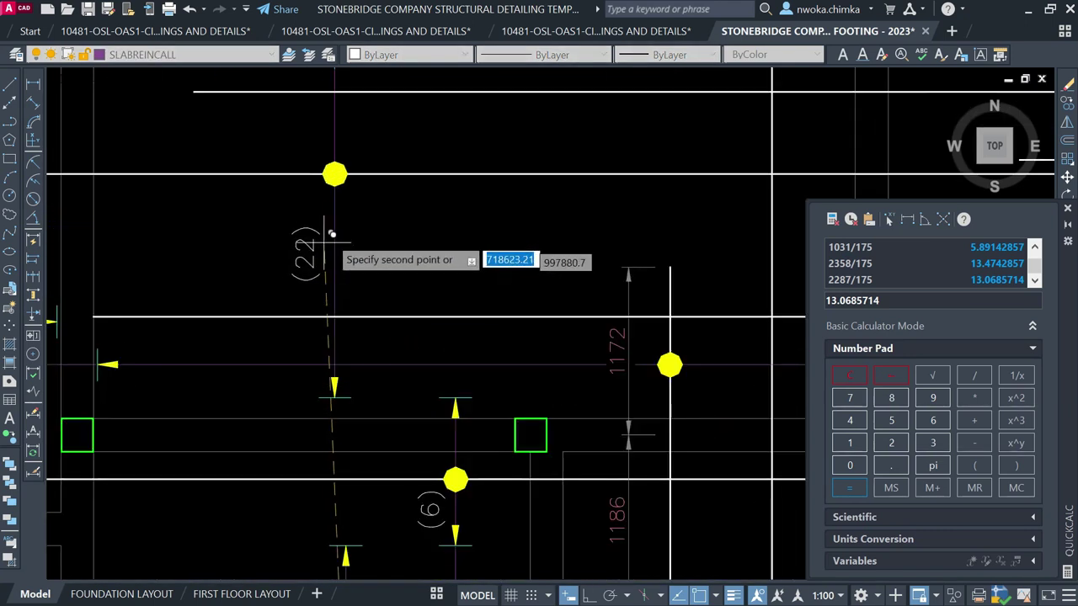
left_click(328, 227)
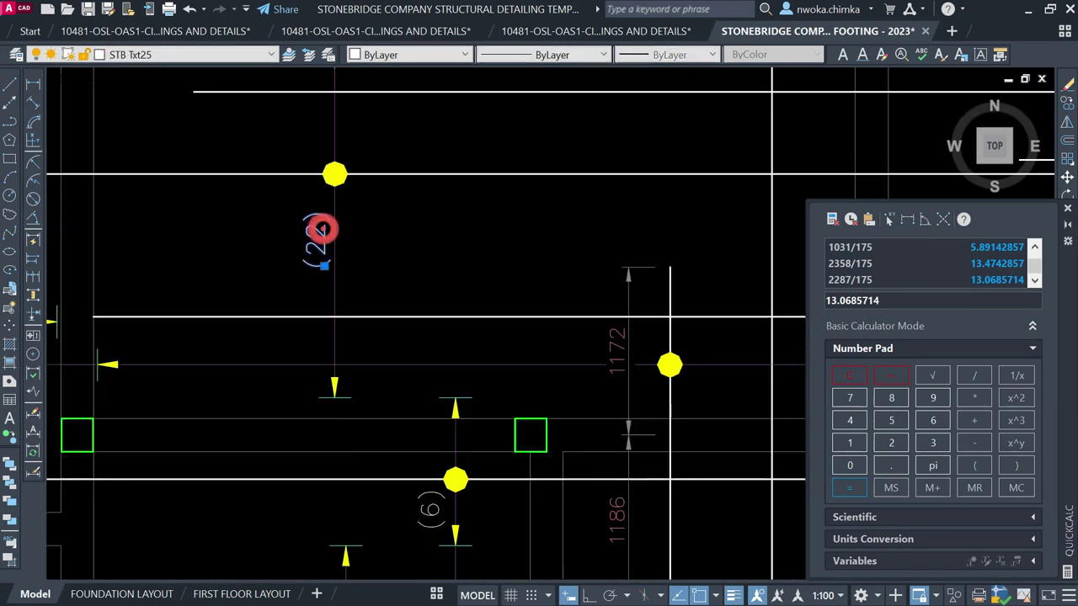
Change the copied label on the 18-T12-10-175 B1 range line to (18)
double_click(325, 263)
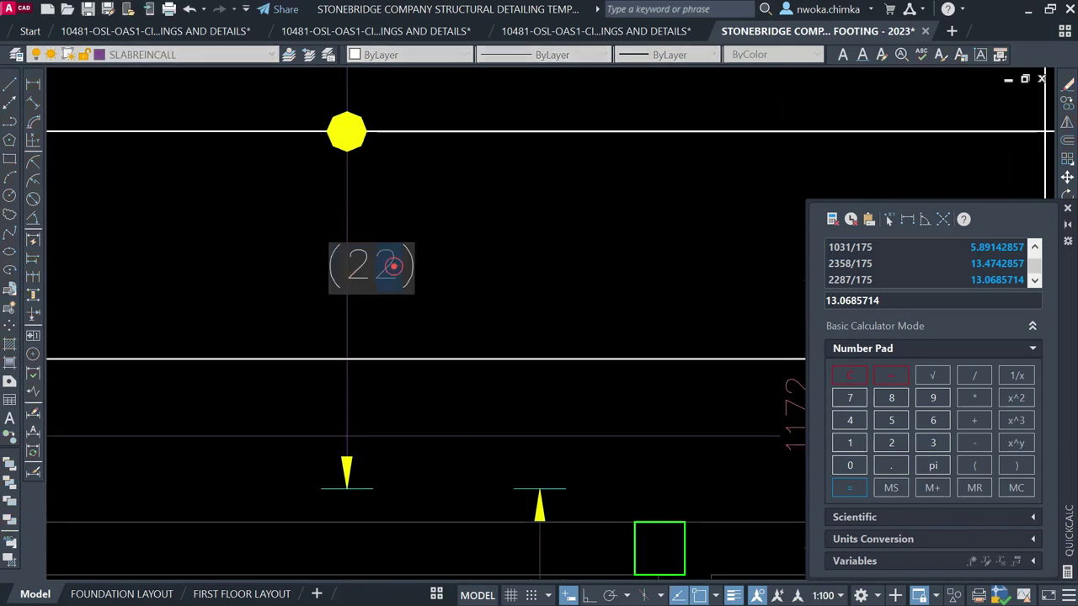
type("18")
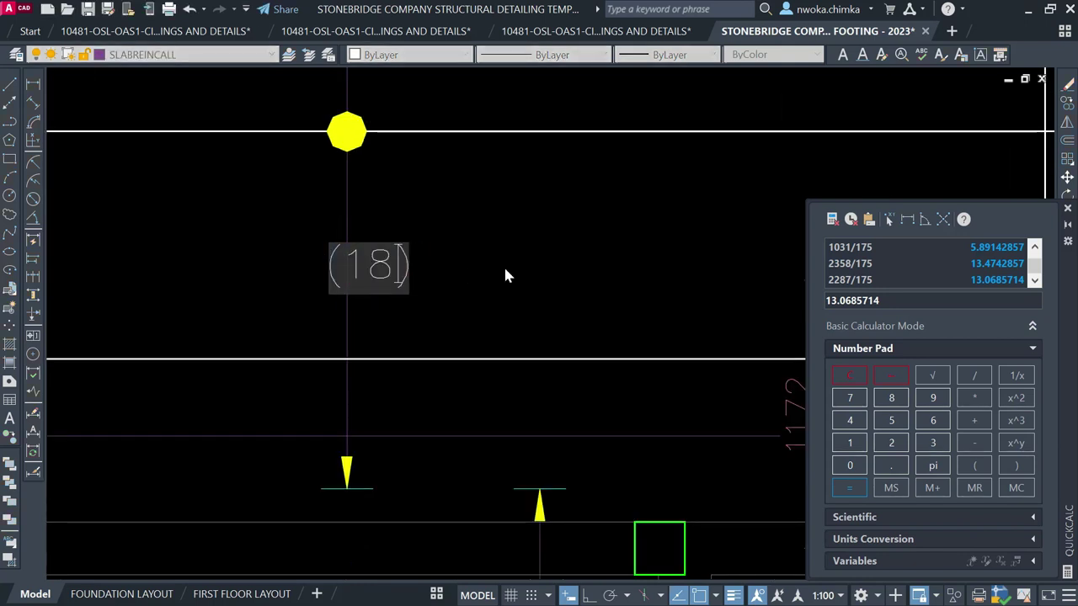
left_click(505, 275)
key("Escape")
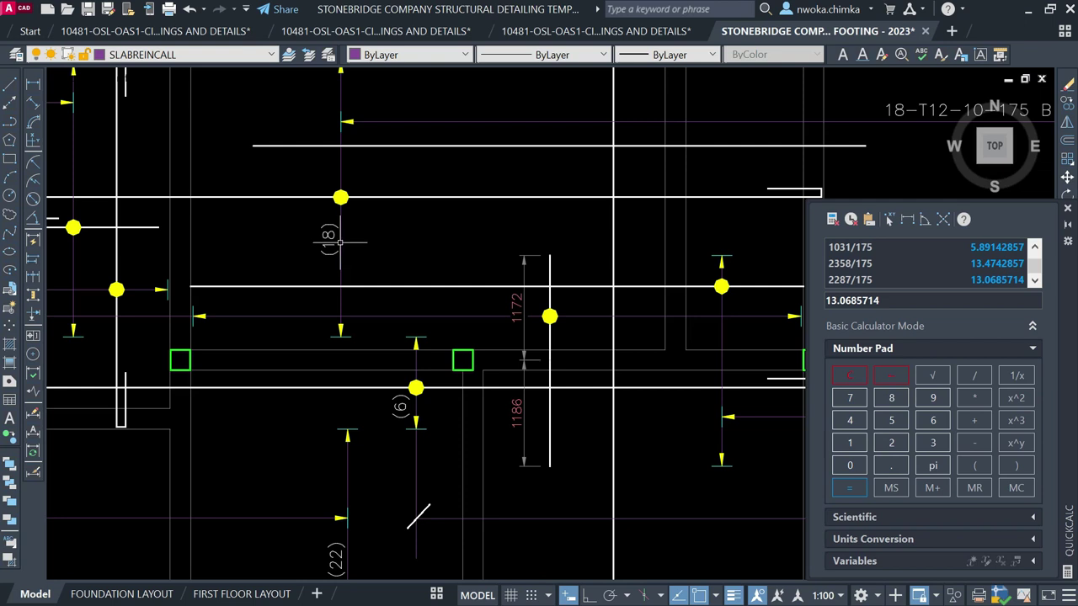
Find the earlier R.C. slab detailing sheets elsewhere in the drawing and examine how their bar counts are labelled
scroll(339, 242, "down", 5)
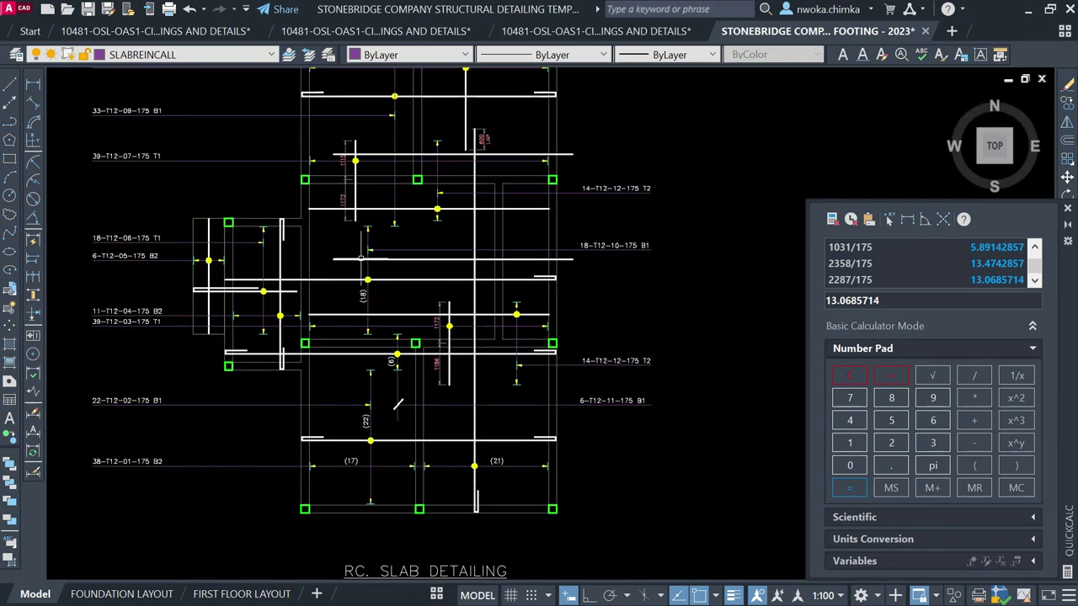
scroll(354, 300, "up", 2)
scroll(336, 301, "down", 8)
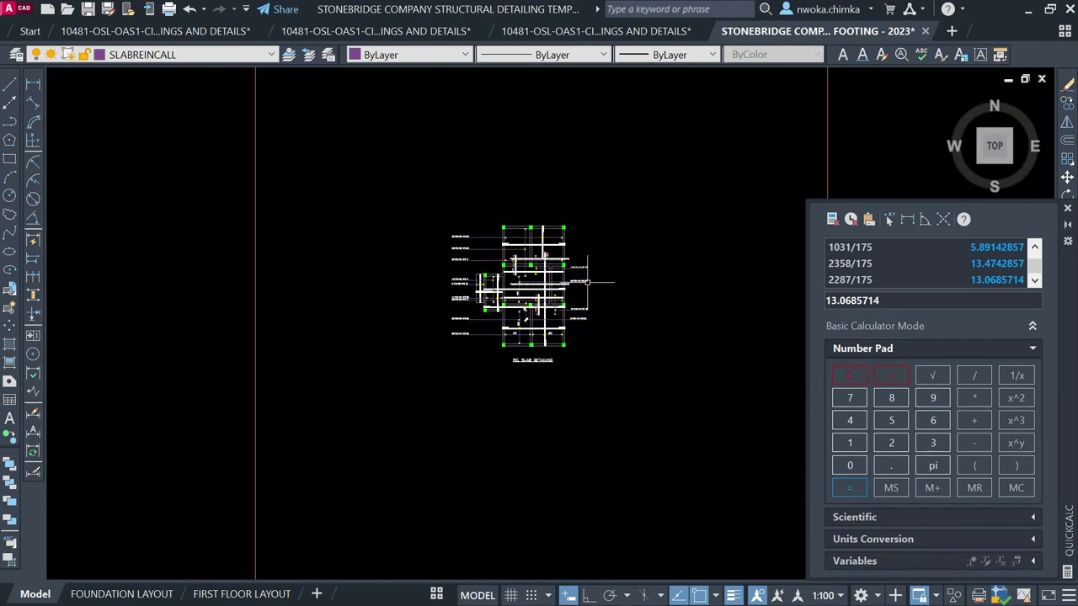
scroll(702, 240, "up", 4)
scroll(379, 328, "up", 4)
mouse_move(289, 360)
middle_mouse_down()
mouse_move(375, 312)
mouse_move(408, 337)
middle_mouse_up()
scroll(409, 339, "up", 4)
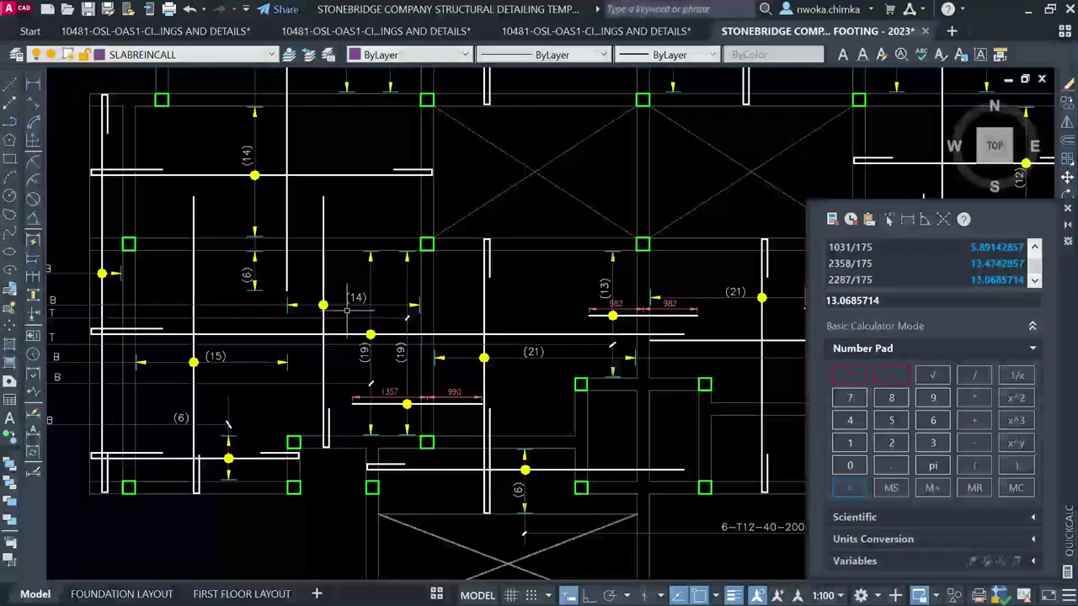
scroll(346, 311, "down", 10)
scroll(530, 285, "up", 2)
mouse_move(531, 286)
middle_mouse_down()
mouse_move(544, 182)
mouse_move(437, 404)
middle_mouse_up()
scroll(432, 396, "up", 3)
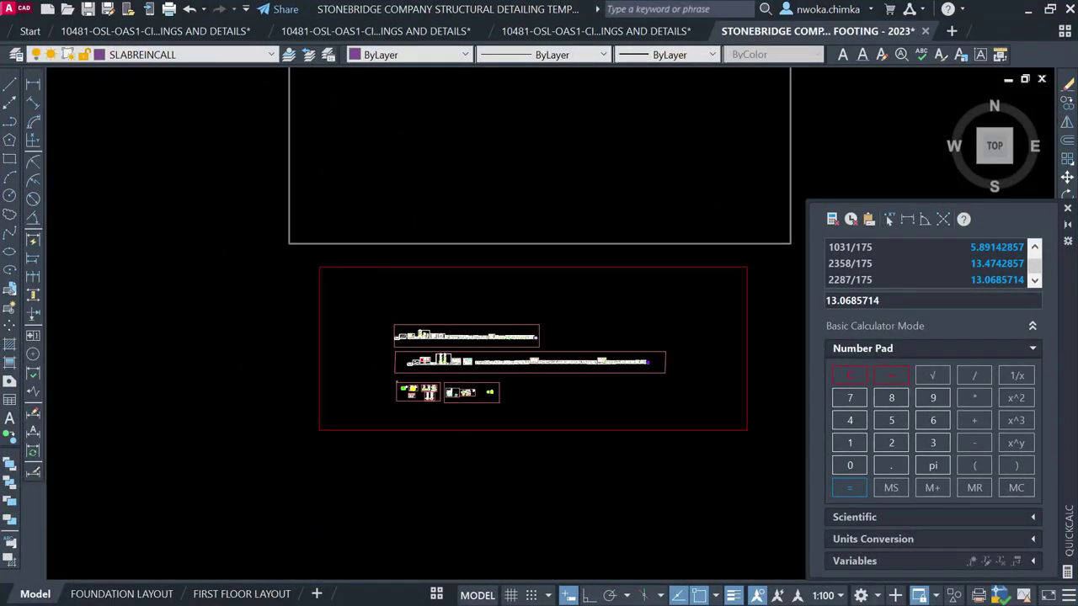
scroll(431, 379, "up", 2)
scroll(441, 370, "up", 4)
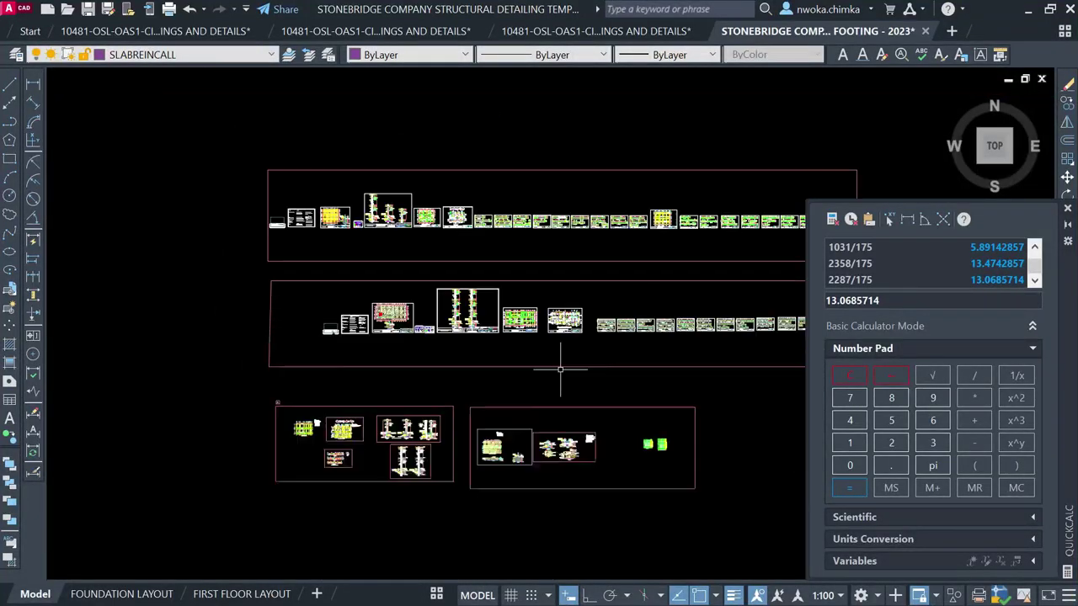
scroll(459, 223, "up", 8)
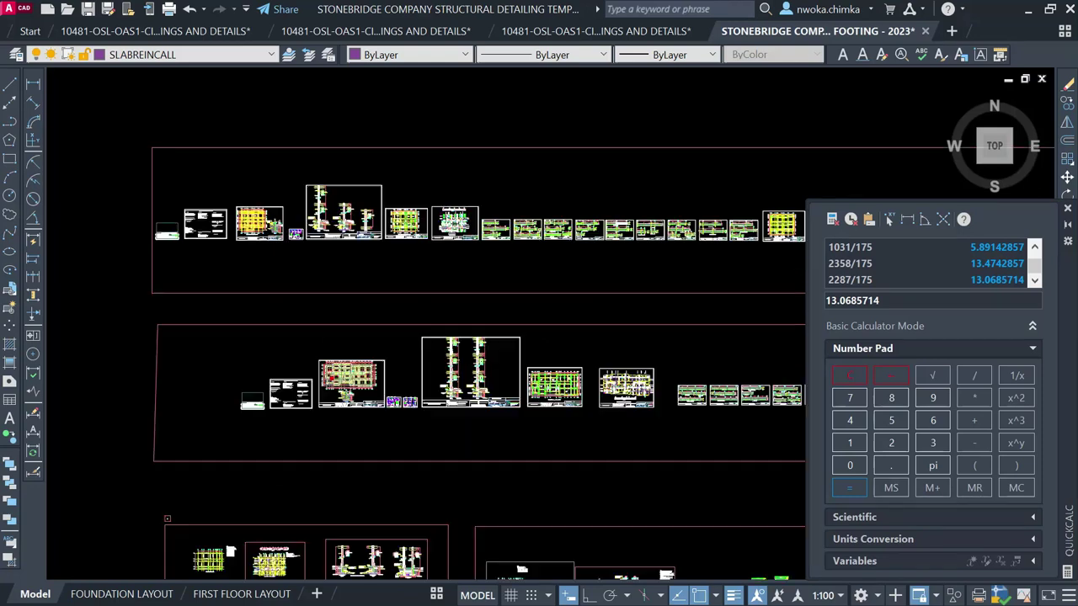
scroll(456, 250, "up", 8)
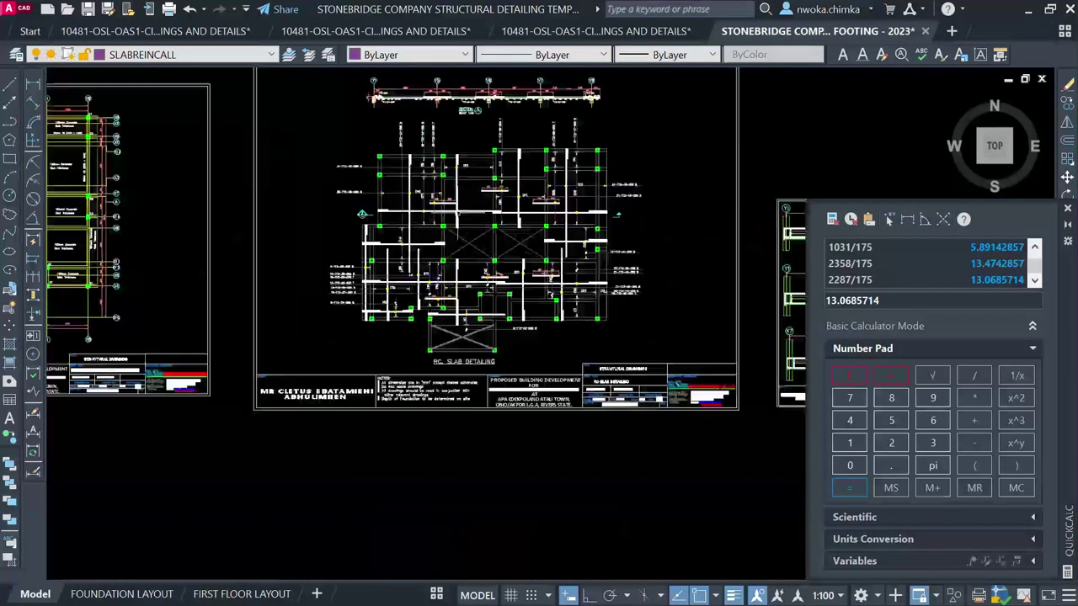
scroll(456, 252, "up", 2)
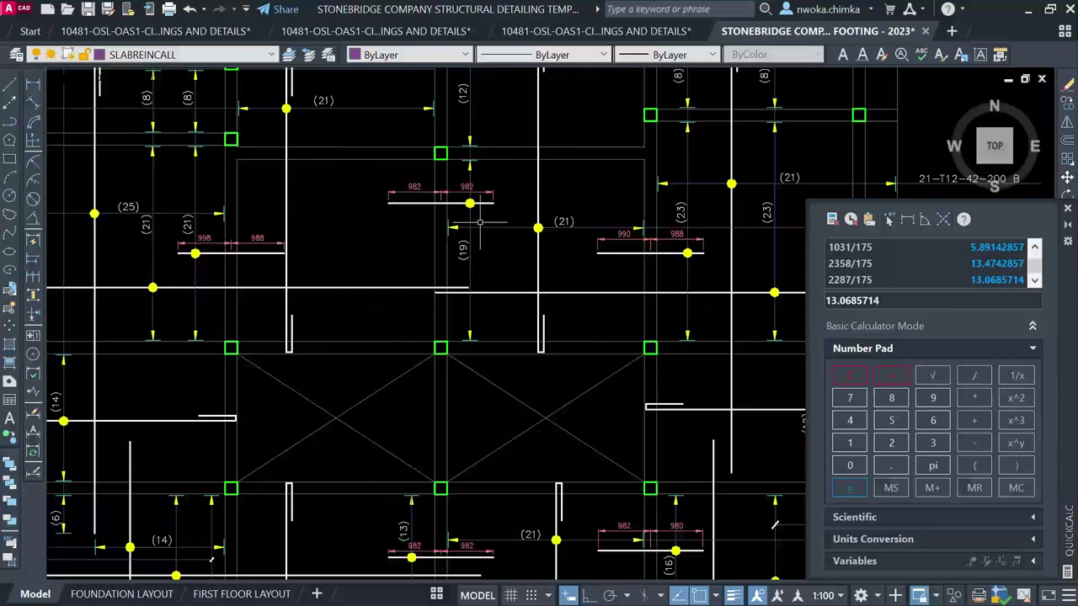
Examine how the reference sheet splits the 982/982 top bar's range line with the (12) and (19) count labels
left_click(455, 319)
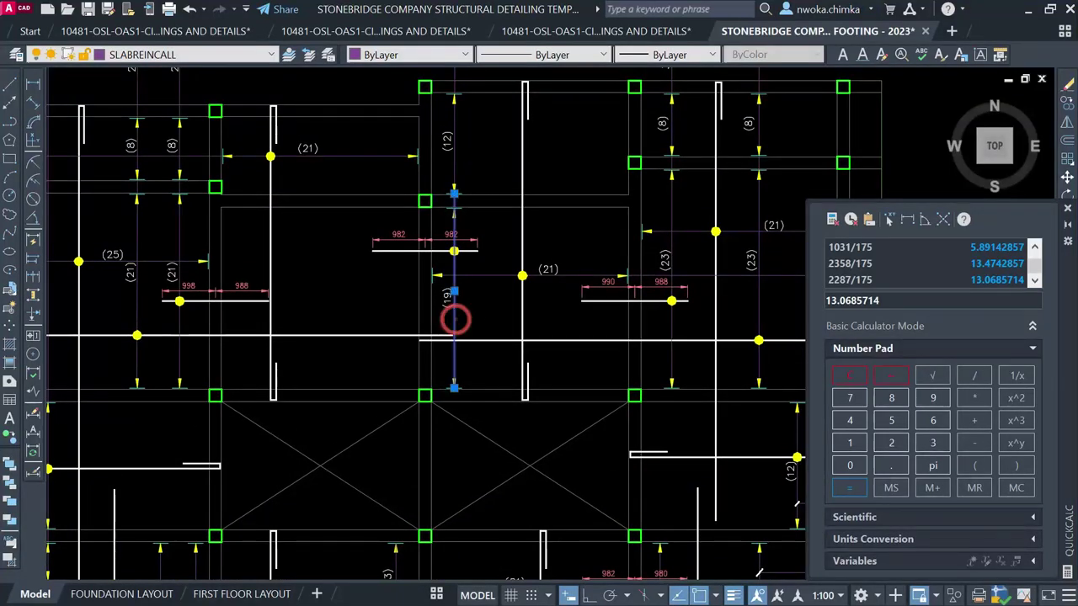
scroll(478, 189, "up", 2)
key("Escape")
left_click(468, 287)
scroll(488, 249, "down", 2)
left_click(495, 242)
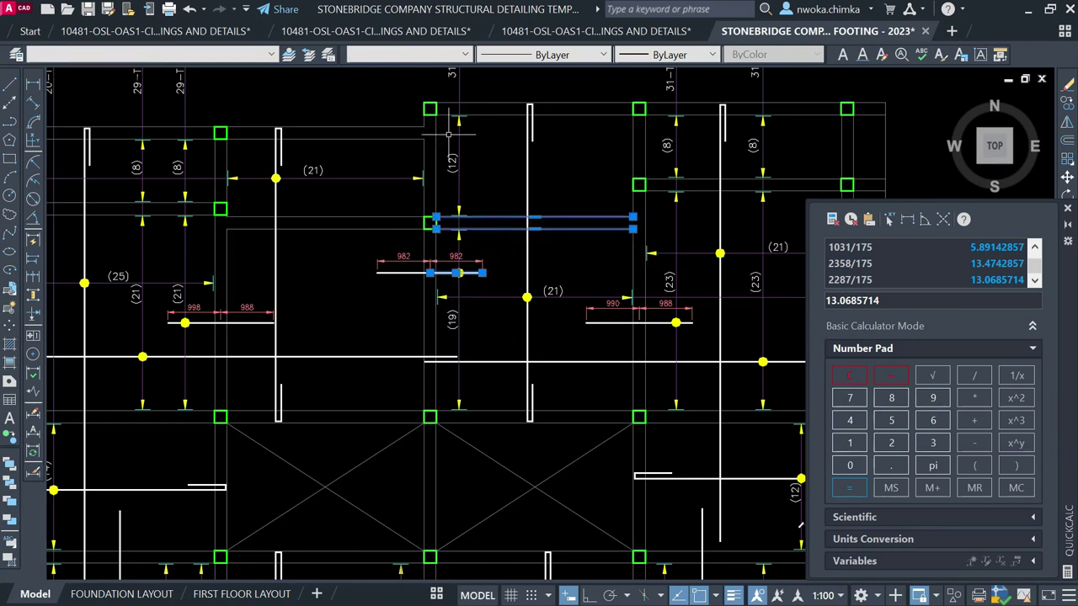
key("Delete")
scroll(460, 150, "up", 2)
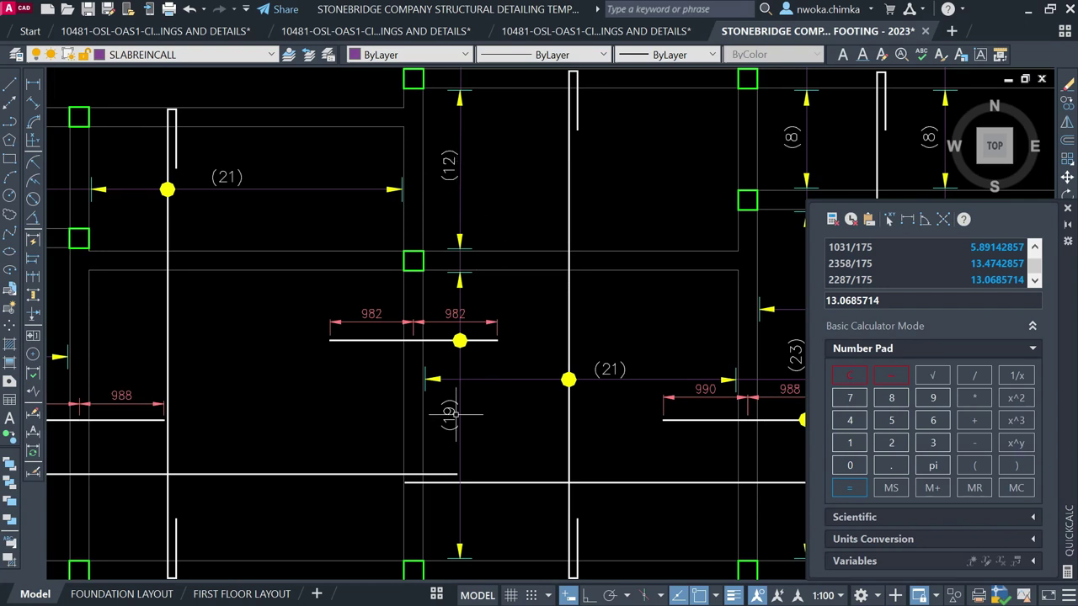
Examine how the reference sheet's range line is interrupted by arrows at the beam between the (12) and (19) counts
middle_click_drag(504, 266, 447, 303)
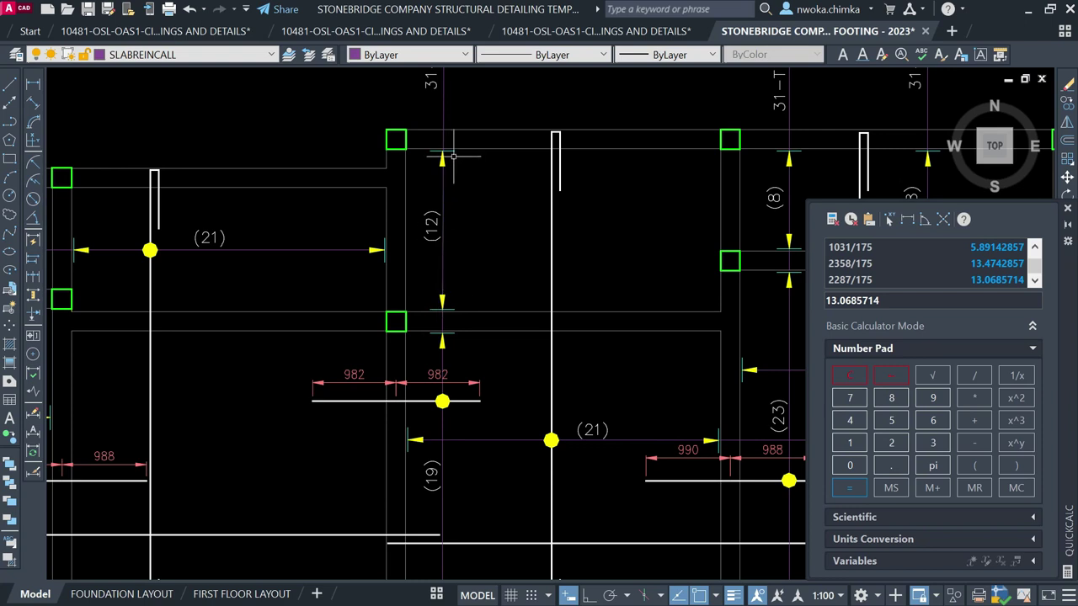
scroll(422, 206, "down", 2)
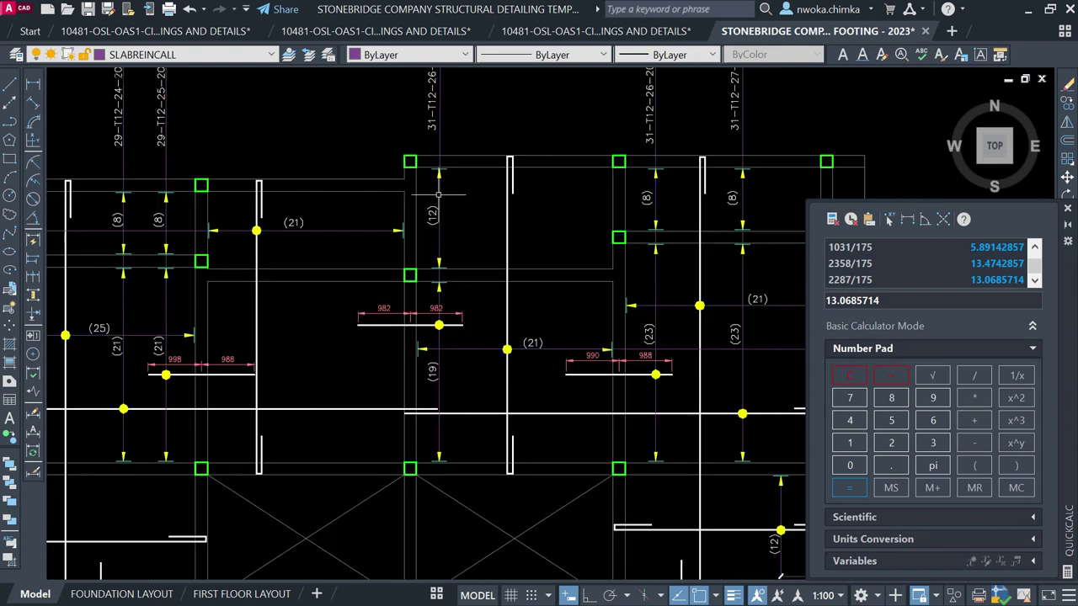
scroll(431, 382, "up", 2)
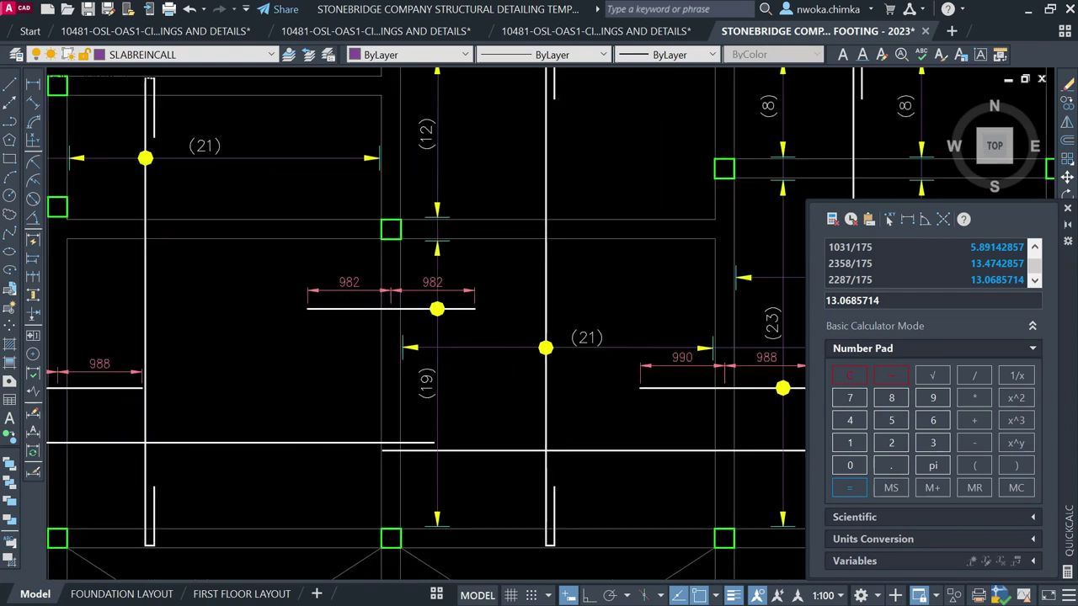
scroll(405, 268, "down", 5)
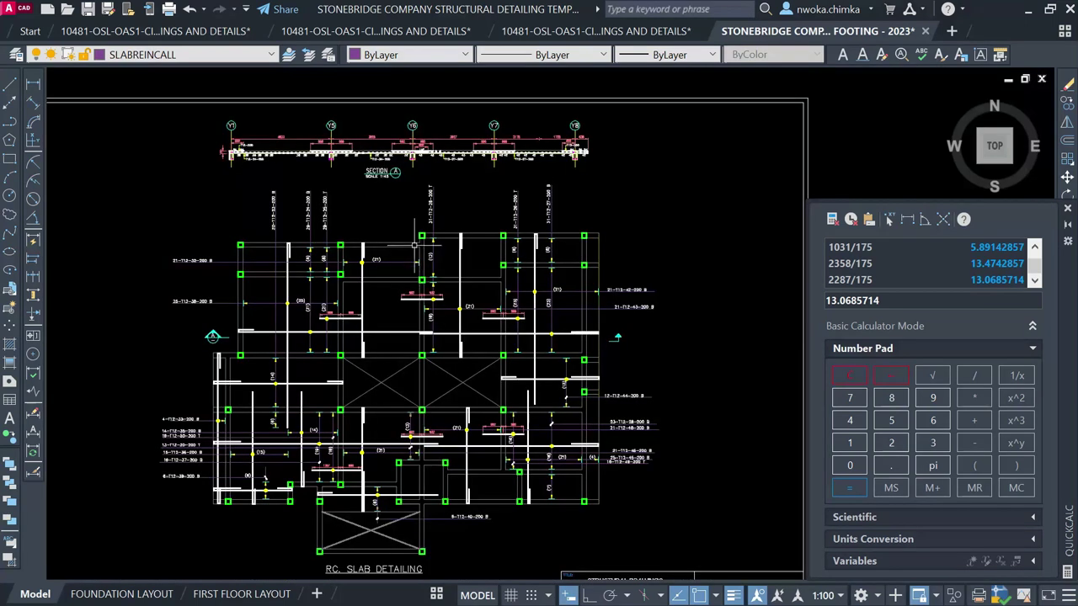
scroll(423, 236, "down", 3)
middle_click_drag(459, 205, 458, 424)
scroll(462, 217, "down", 1)
middle_click_drag(462, 217, 423, 524)
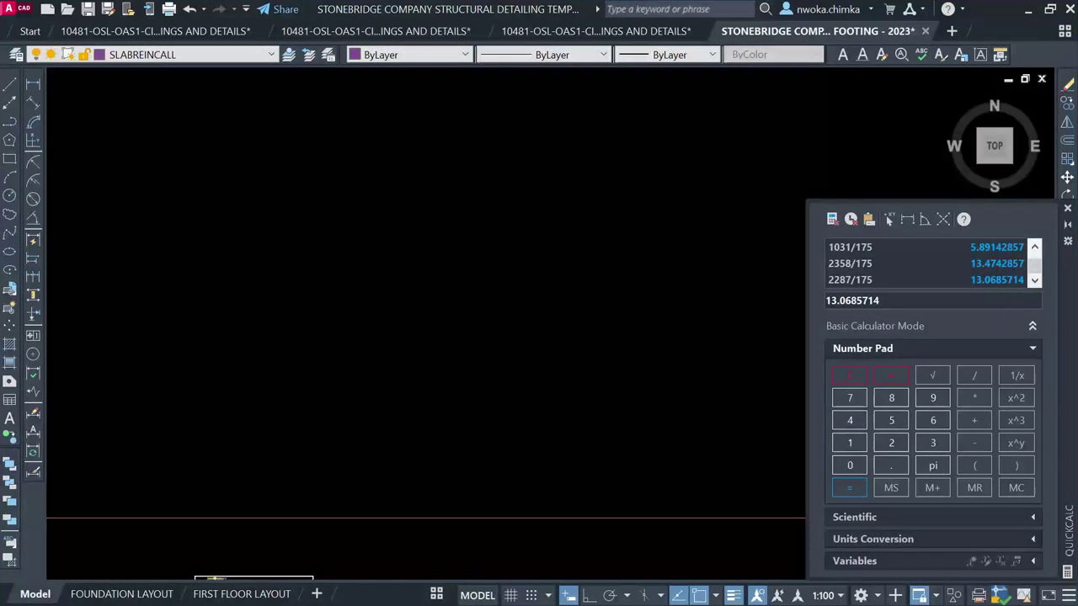
scroll(483, 252, "down", 2)
scroll(425, 336, "up", 2)
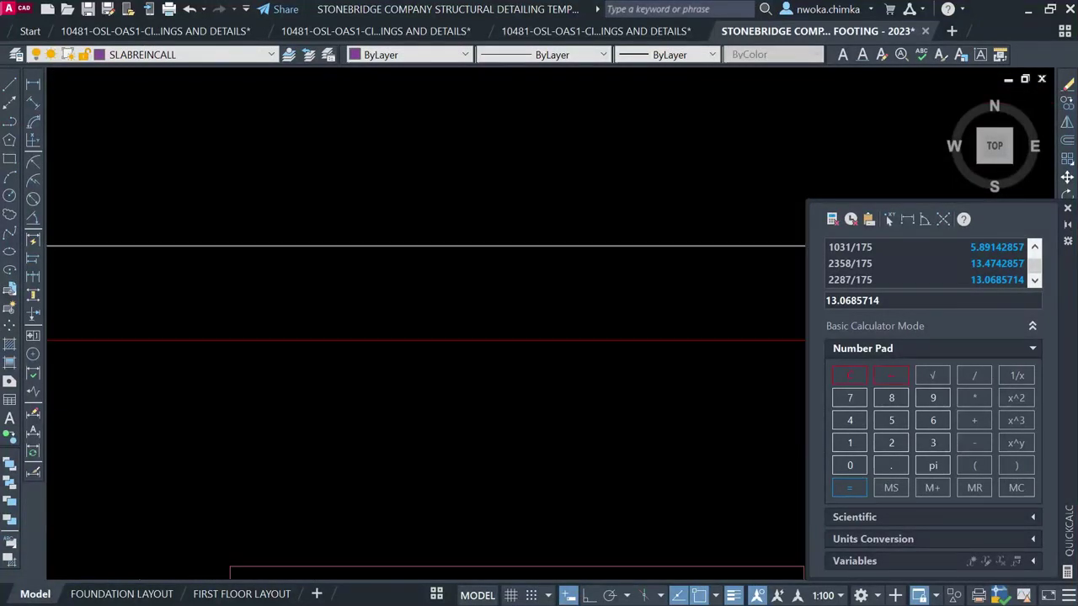
scroll(498, 213, "down", 3)
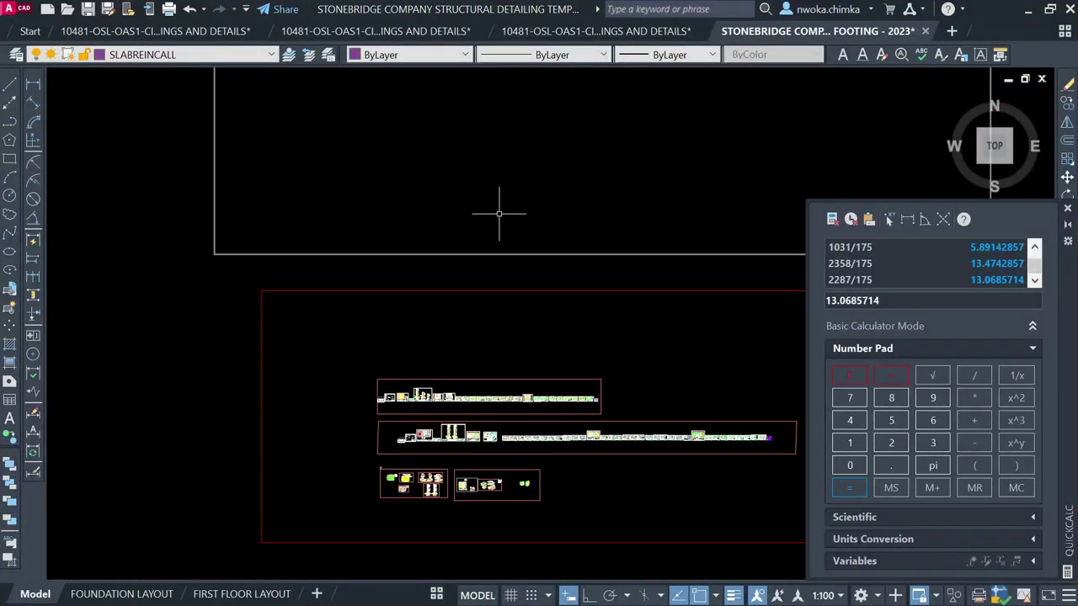
middle_click_drag(509, 206, 449, 483)
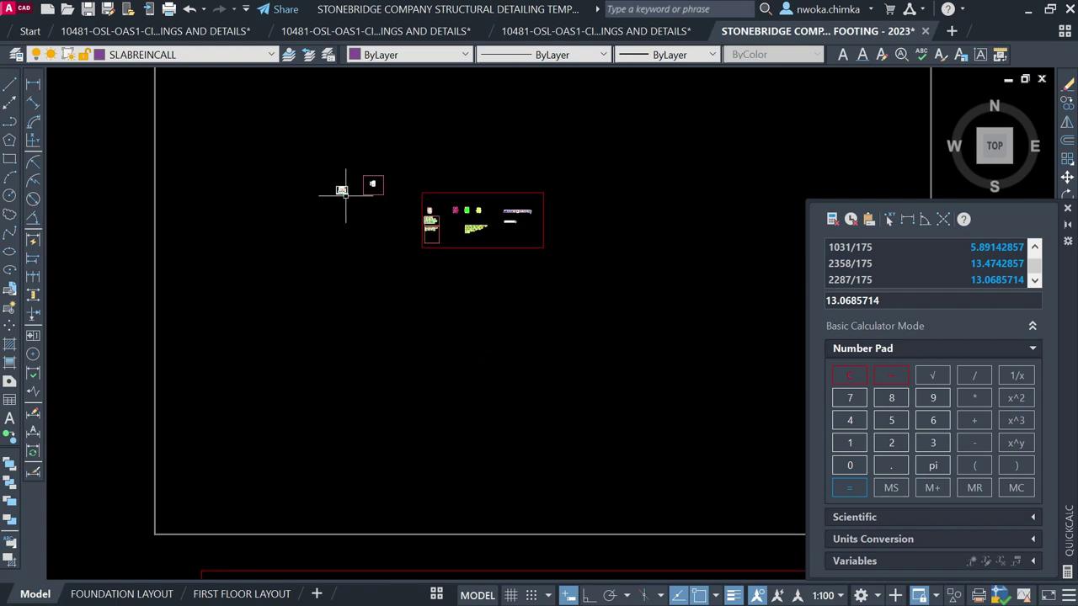
Inspect the 1115/1172 top bar's range line where it crosses the beam above the middle column on the slab plan
scroll(358, 186, "up", 6)
scroll(369, 205, "up", 5)
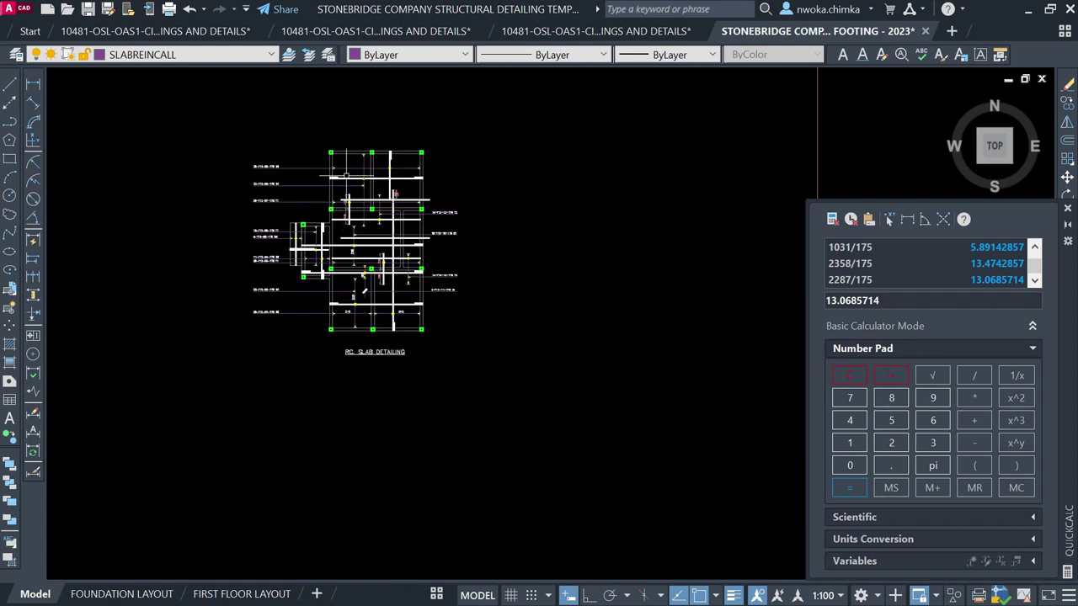
scroll(433, 251, "up", 4)
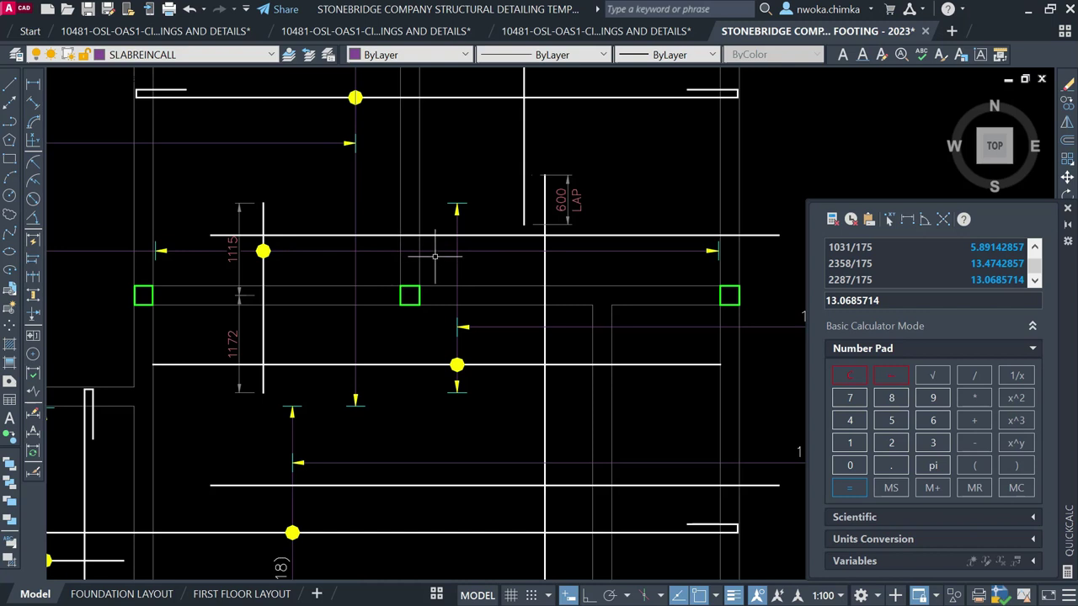
scroll(430, 233, "up", 2)
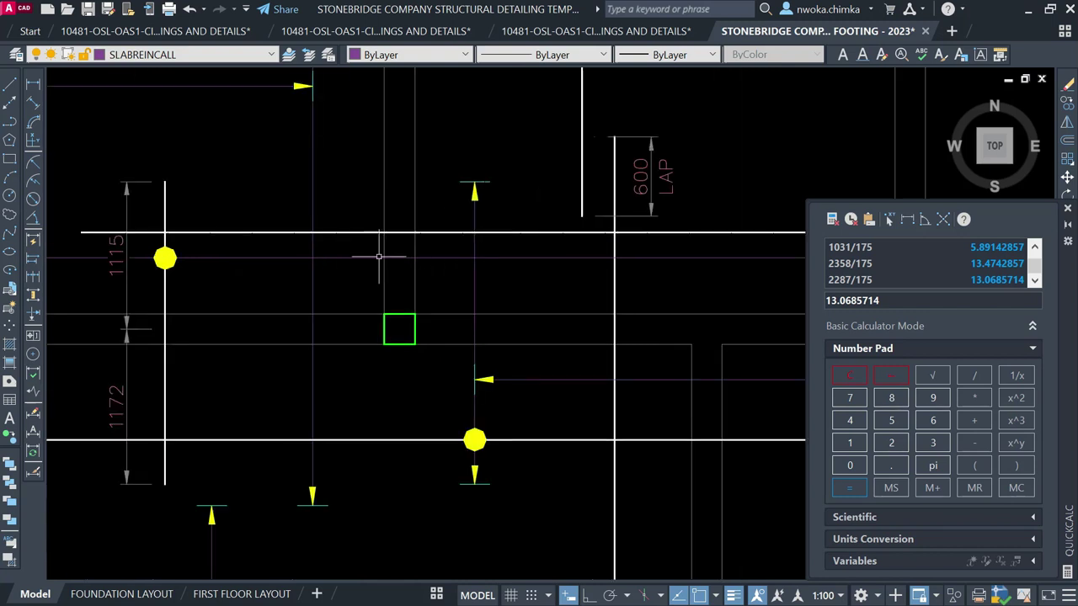
scroll(408, 258, "down", 2)
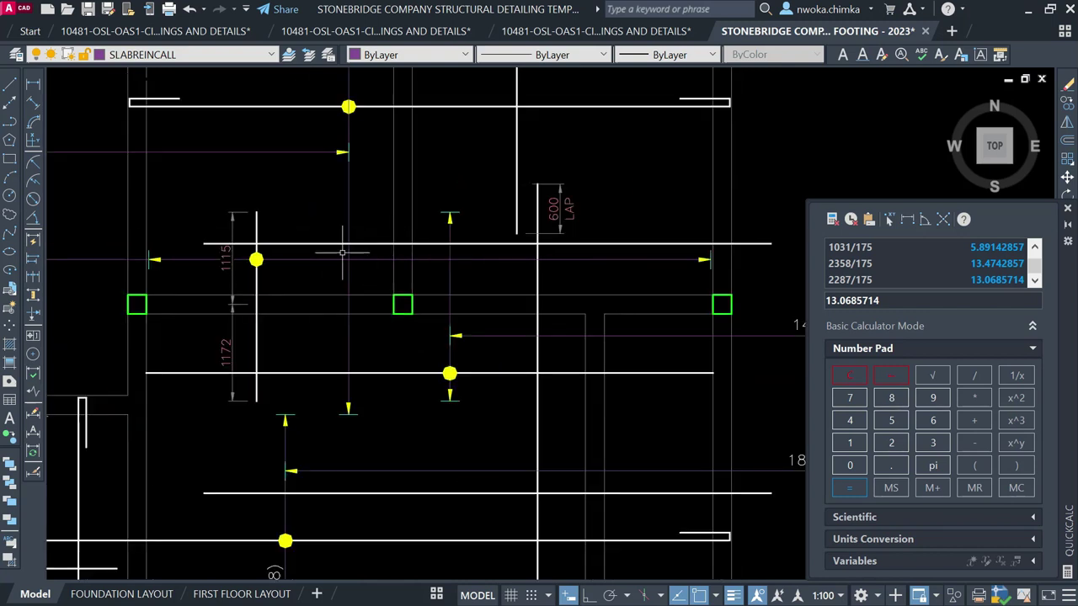
left_click(256, 260)
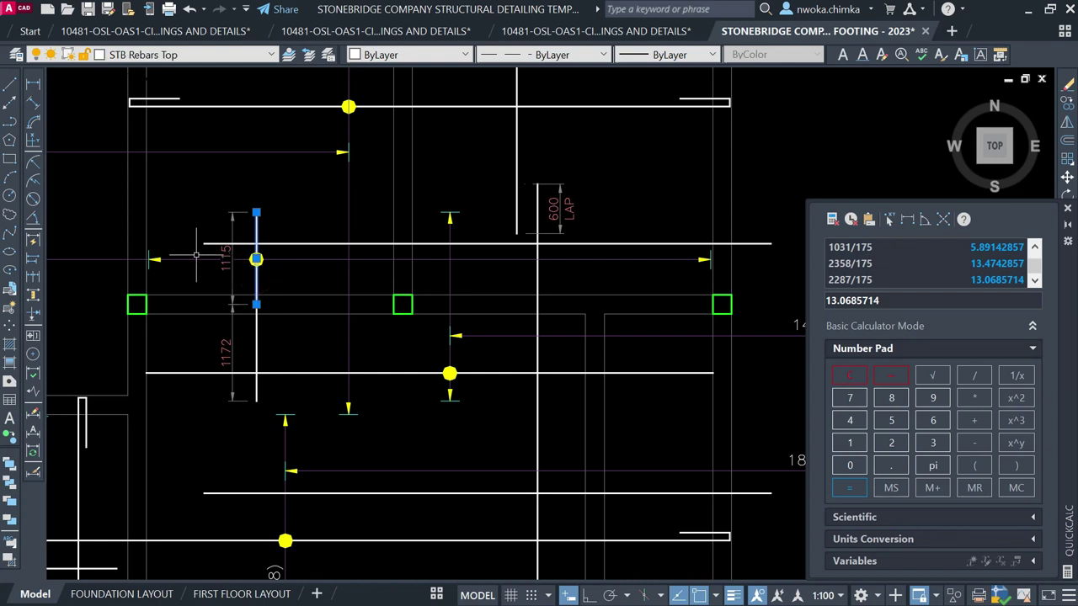
key("Escape")
Review the reference sheet's range lines and bracketed counts for how distribution ranges are split at the beams
scroll(421, 287, "down", 5)
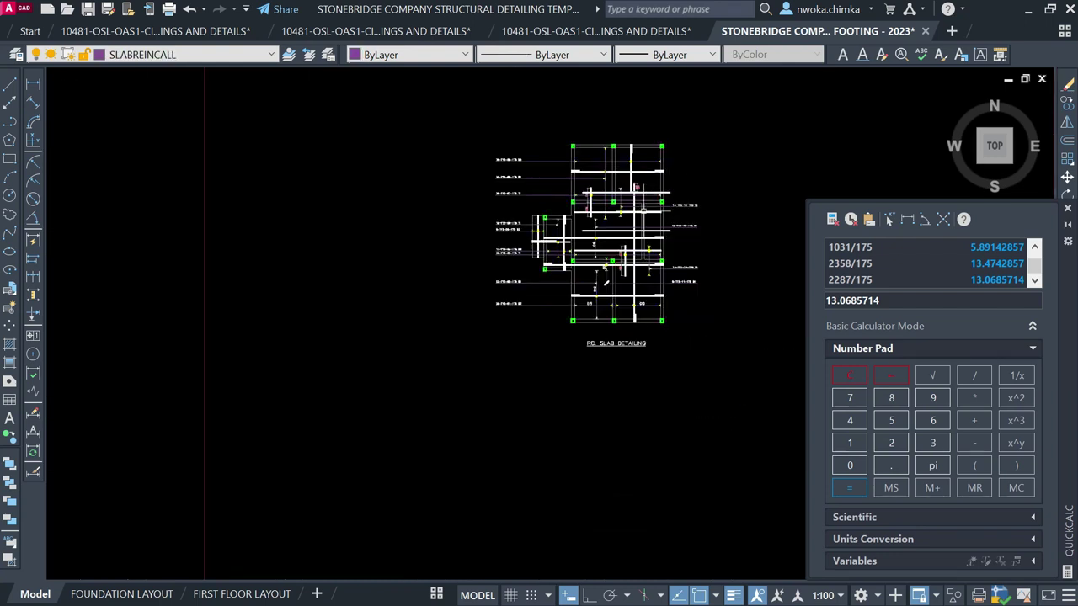
middle_click_drag(267, 351, 615, 296)
scroll(707, 270, "down", 2)
scroll(257, 354, "up", 3)
scroll(383, 251, "up", 5)
scroll(404, 245, "down", 4)
scroll(421, 370, "up", 2)
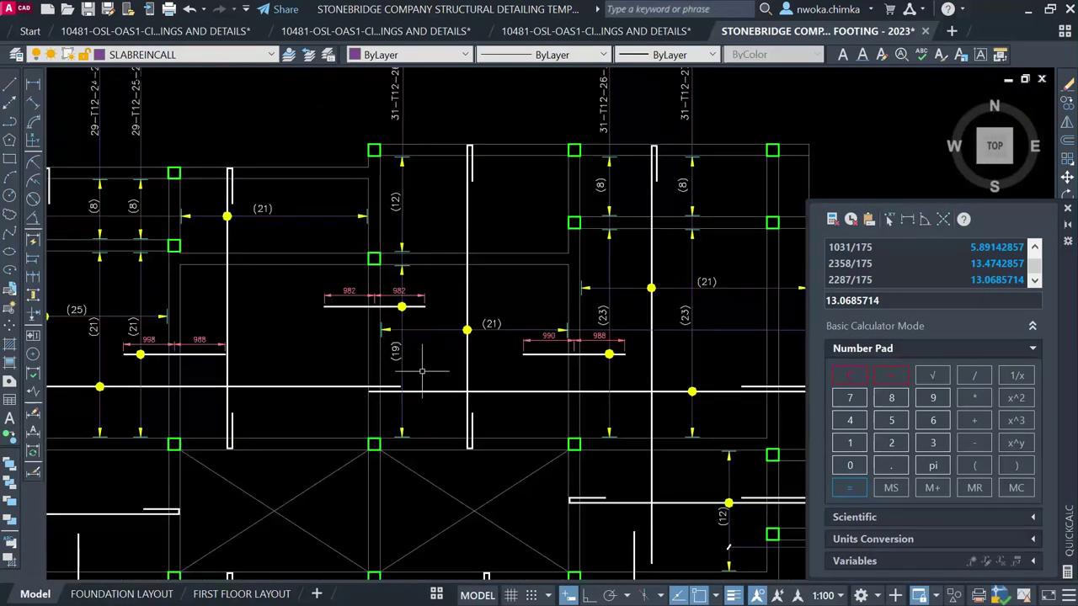
scroll(381, 345, "down", 3)
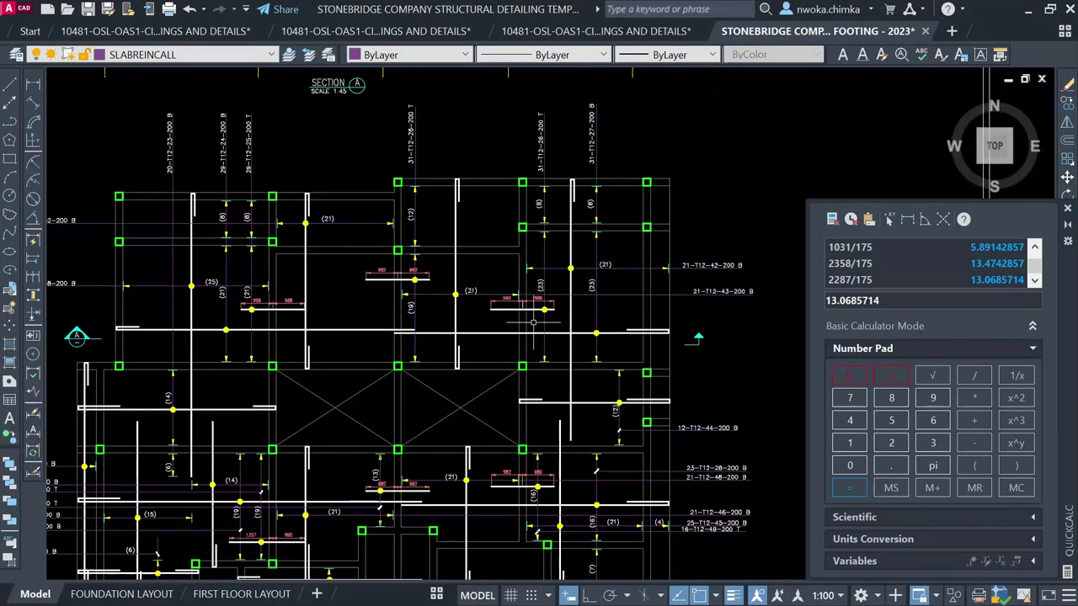
mouse_move(524, 449)
middle_mouse_down()
mouse_move(504, 278)
mouse_move(482, 349)
middle_mouse_up()
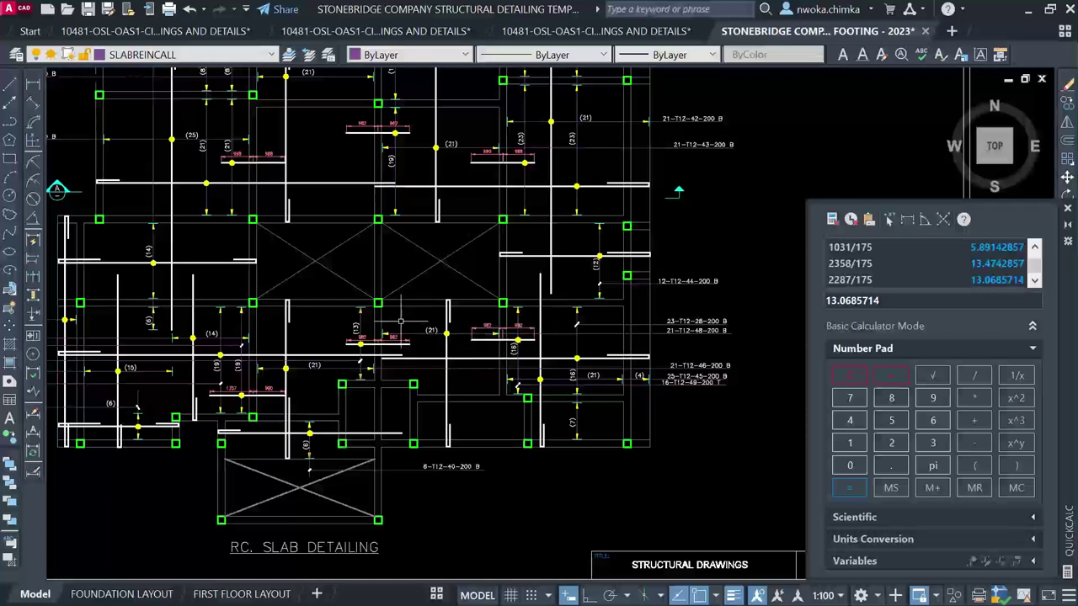
scroll(404, 320, "up", 3)
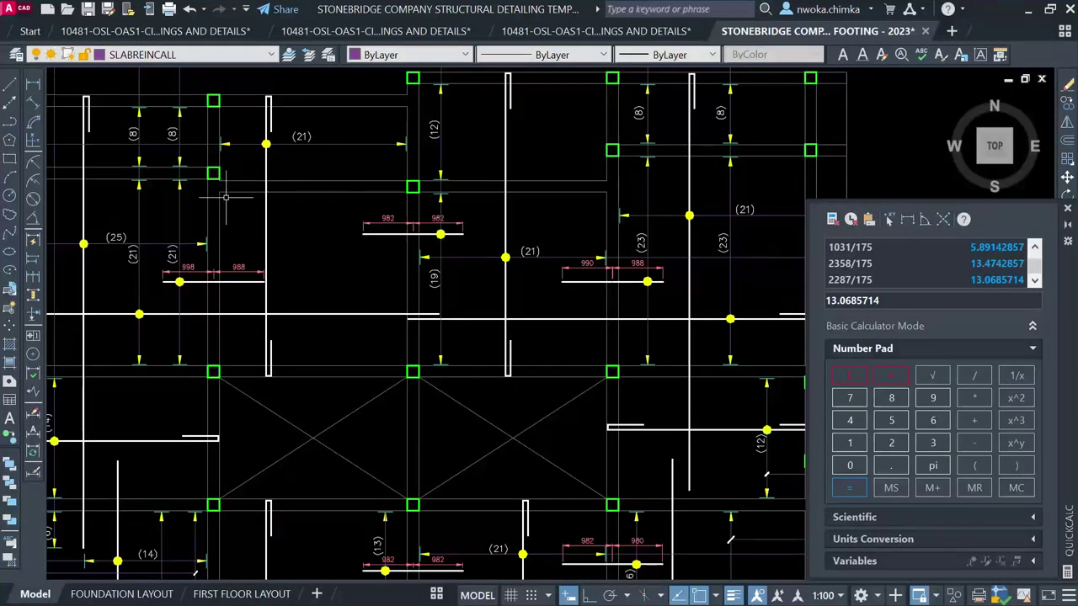
Copy the arrow pair between the reference sheet's (8) and (21) counts to the 1115/1172 bar's range line at the middle beam edge
scroll(124, 159, "up", 4)
left_click(99, 144)
left_click(228, 257)
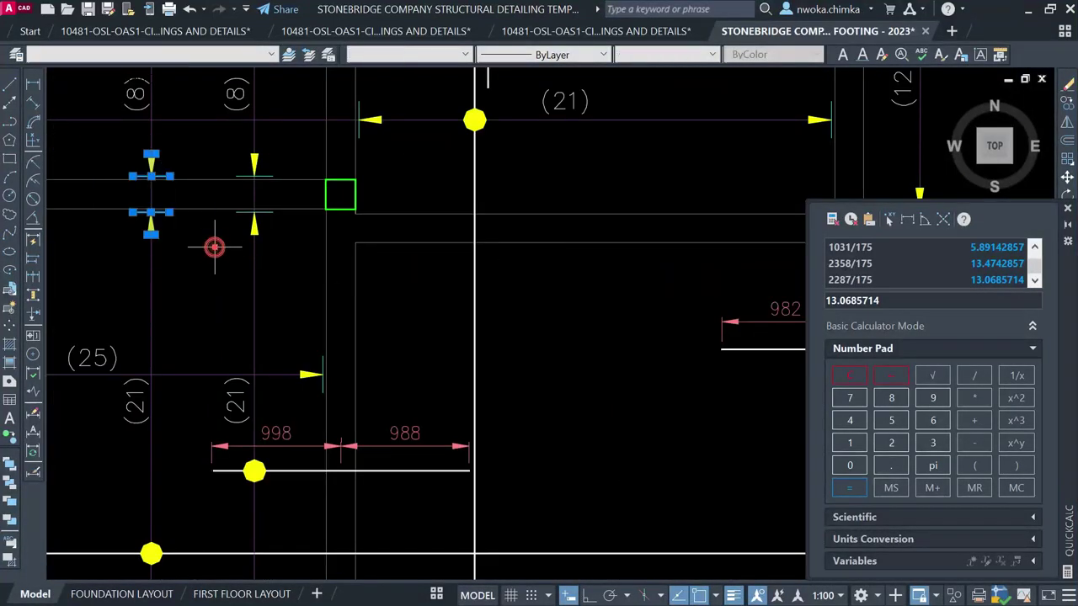
type("d")
key("Return")
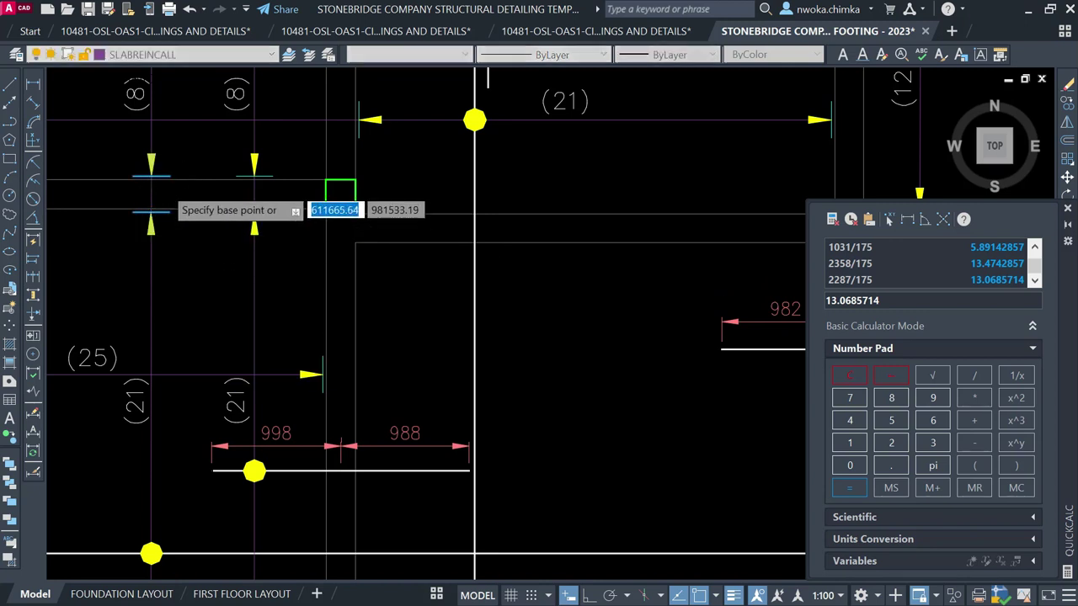
scroll(151, 198, "up", 3)
left_click(115, 157)
scroll(109, 232, "down", 8)
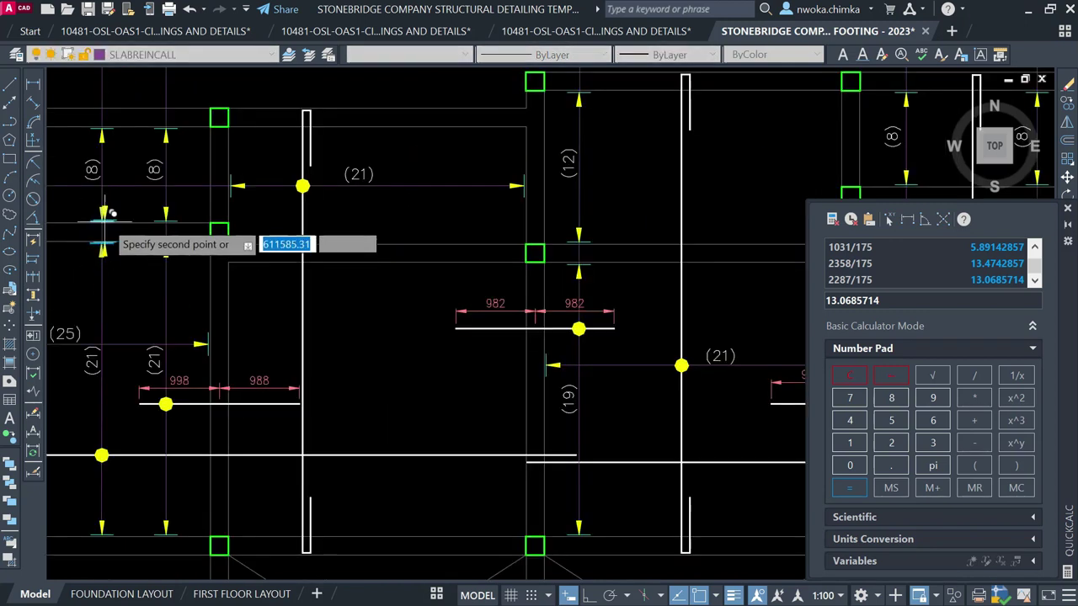
scroll(507, 148, "up", 10)
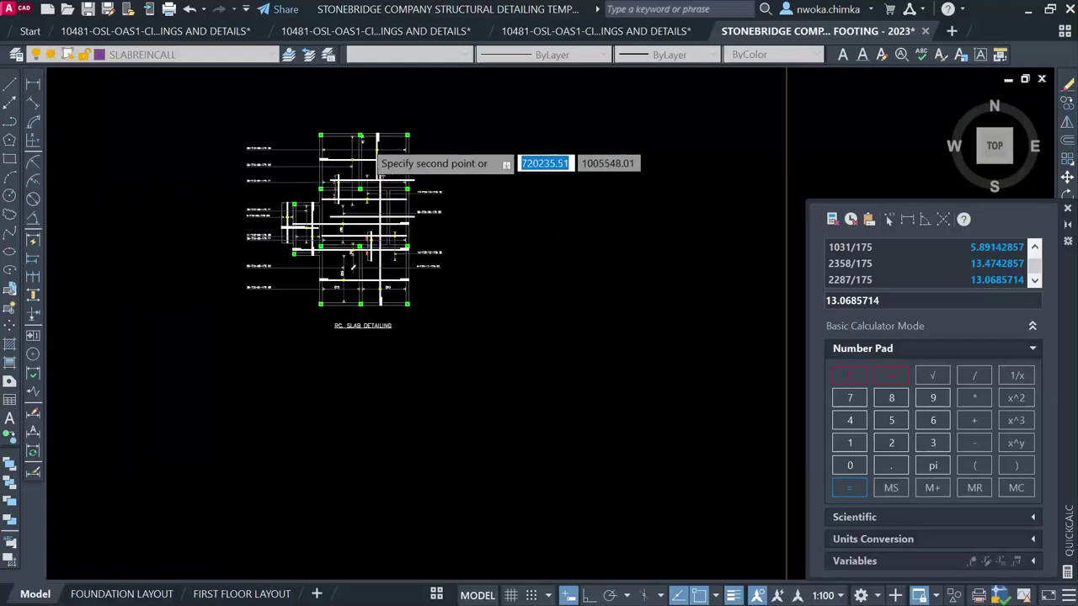
scroll(362, 269, "up", 5)
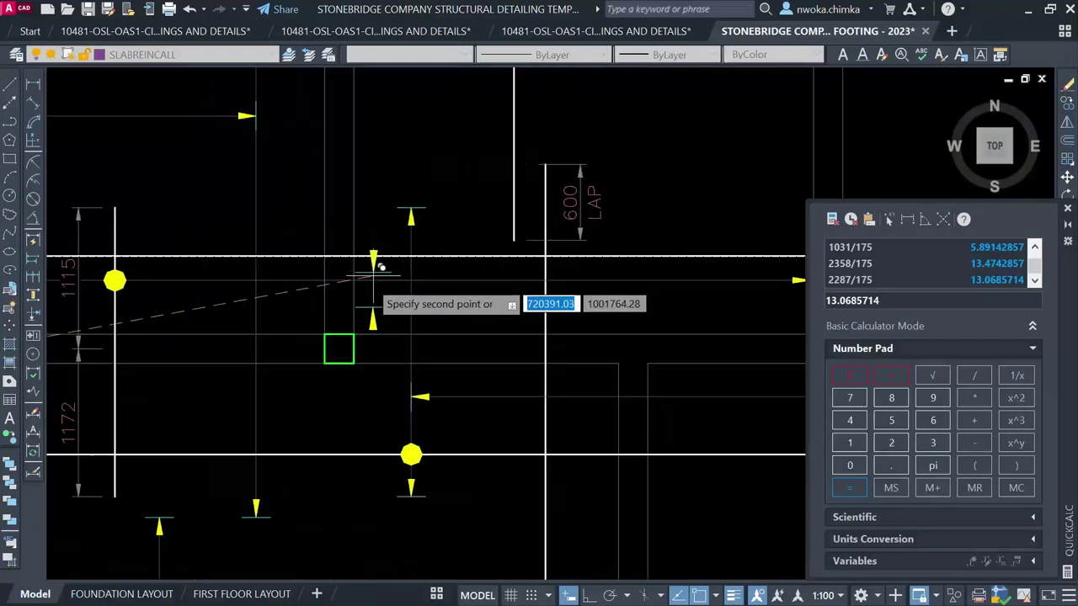
scroll(310, 271, "up", 3)
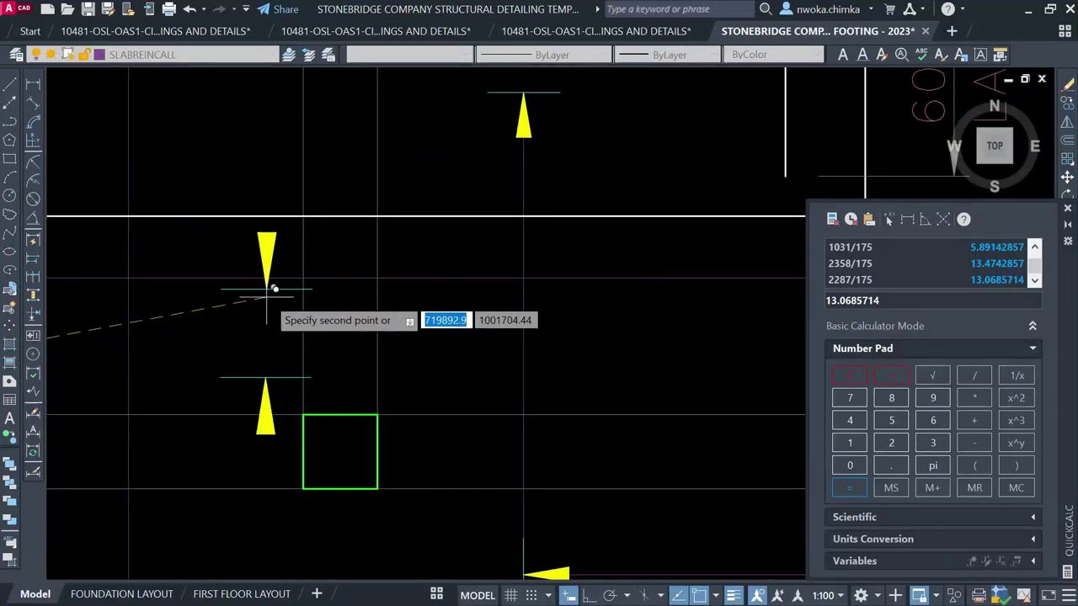
left_click(303, 271)
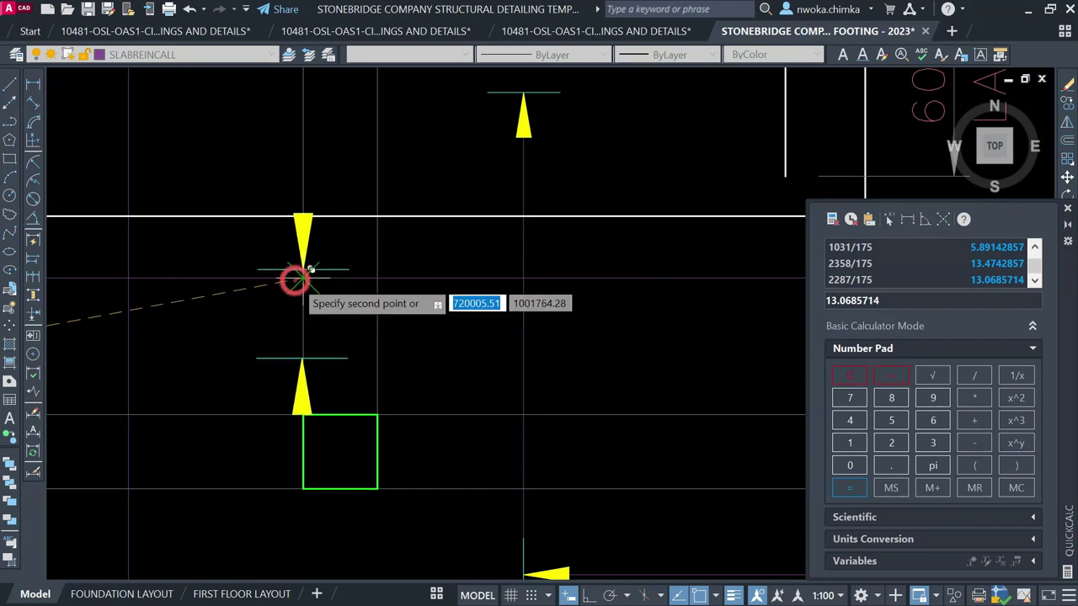
key("Escape")
Rotate the copied arrow pair 90 degrees about the range line's crossing with the beam edge so it straddles the beam
left_click(212, 160)
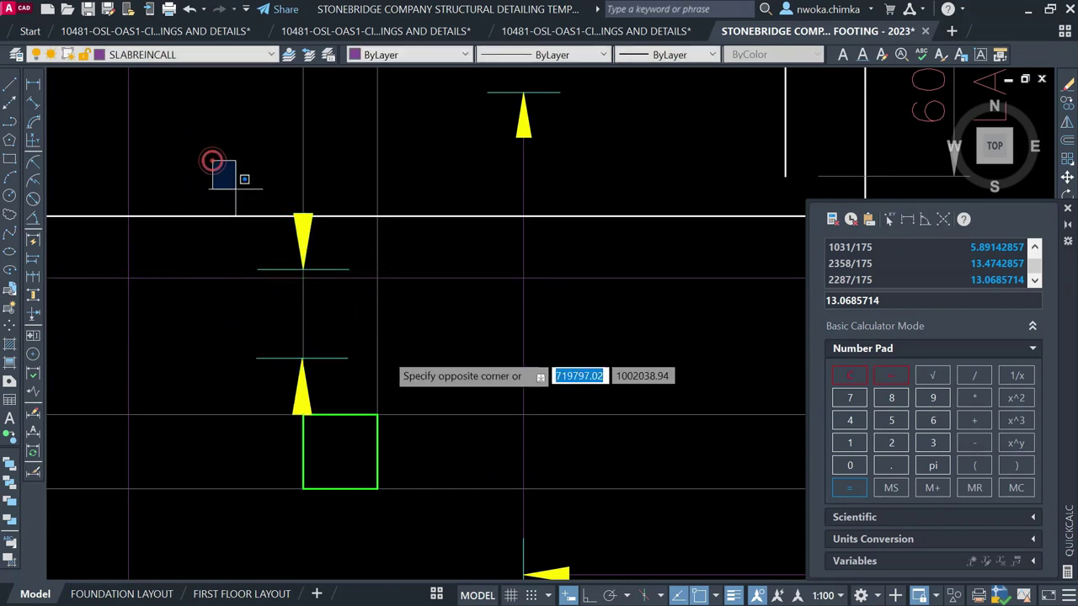
left_click(360, 427)
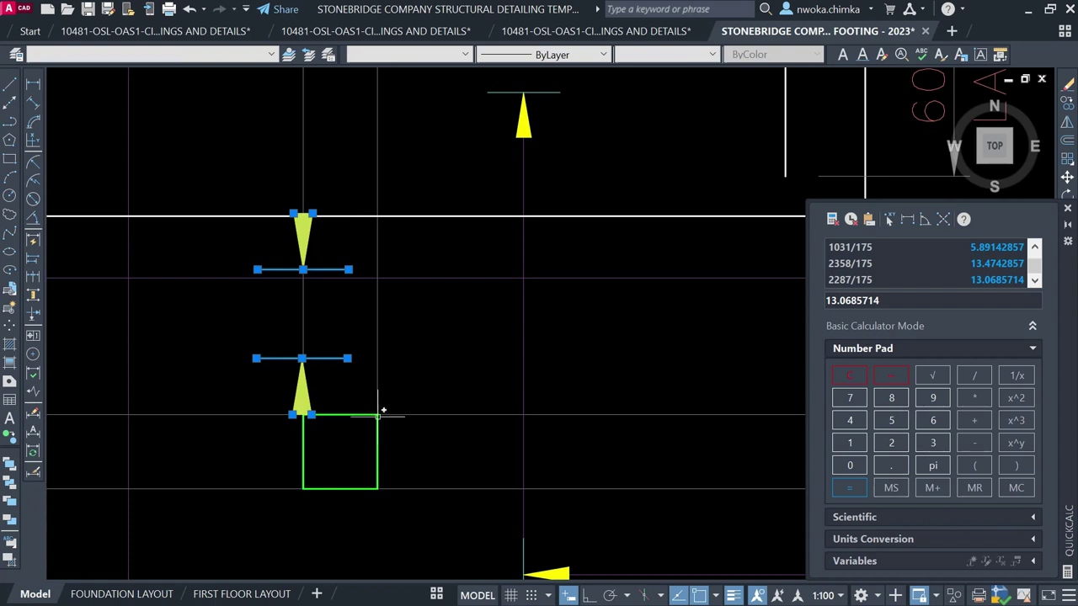
type("m")
key("Return")
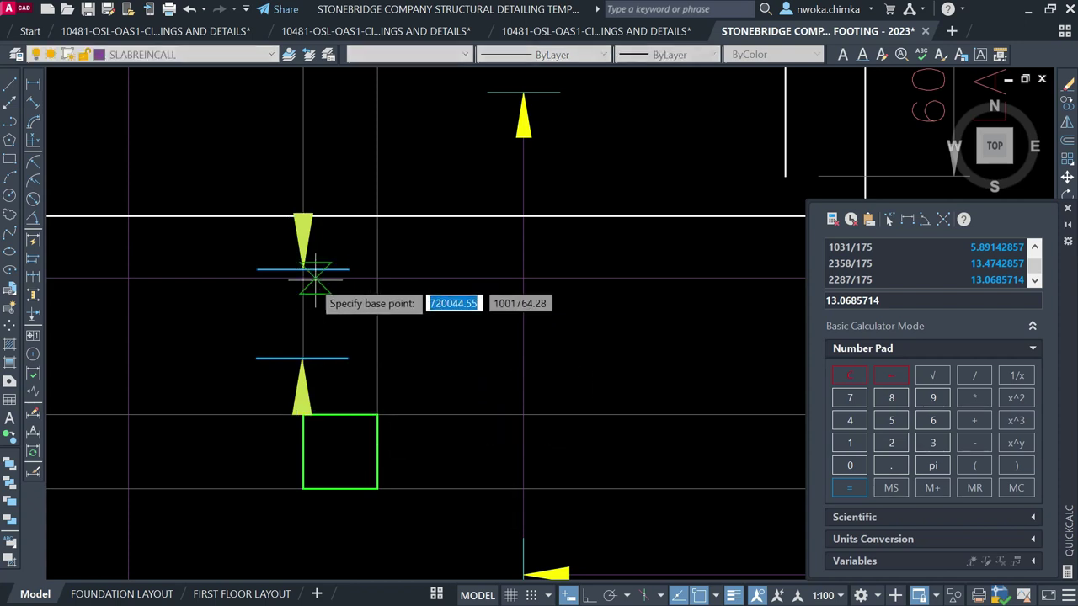
scroll(302, 278, "up", 2)
left_click(295, 270)
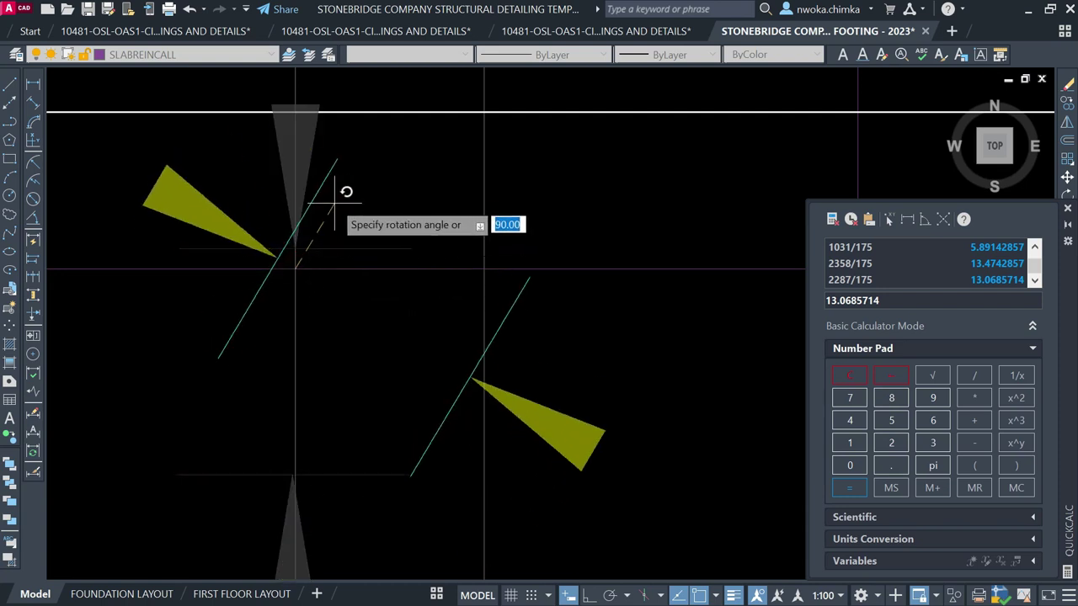
left_click(323, 152)
scroll(413, 219, "down", 3)
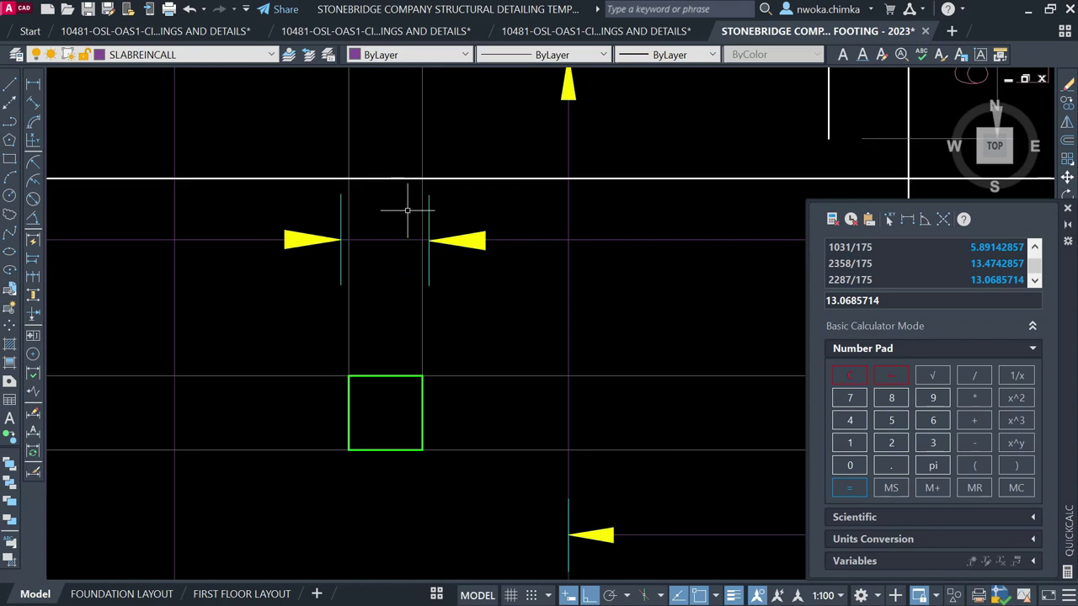
Copy the lower bay's (17) count to above the 1115/1172 top bar's range line, between the bar and the middle beam
scroll(391, 244, "down", 5)
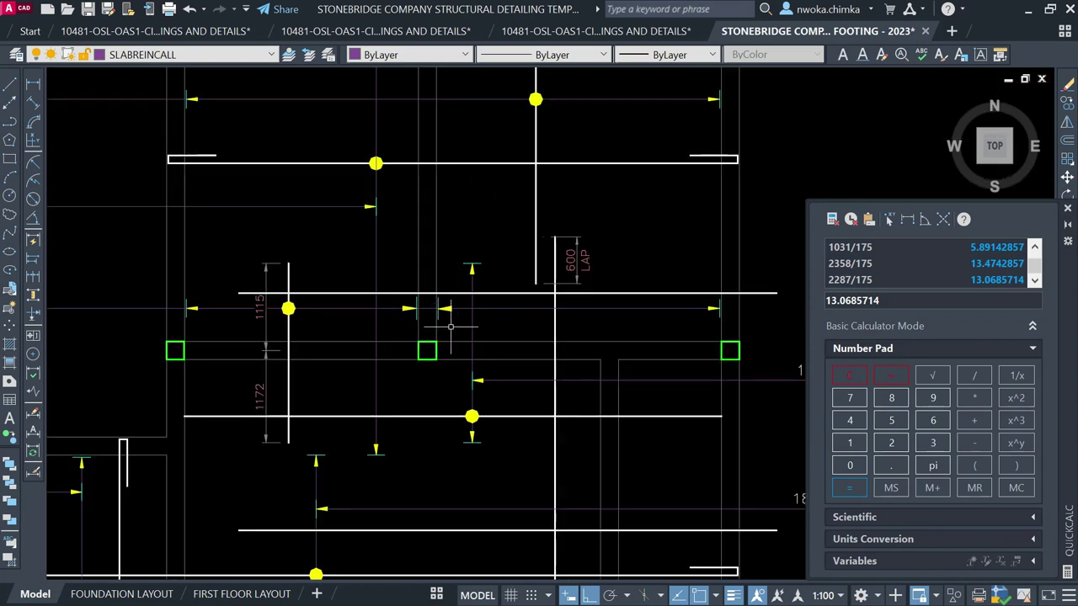
scroll(402, 294, "down", 4)
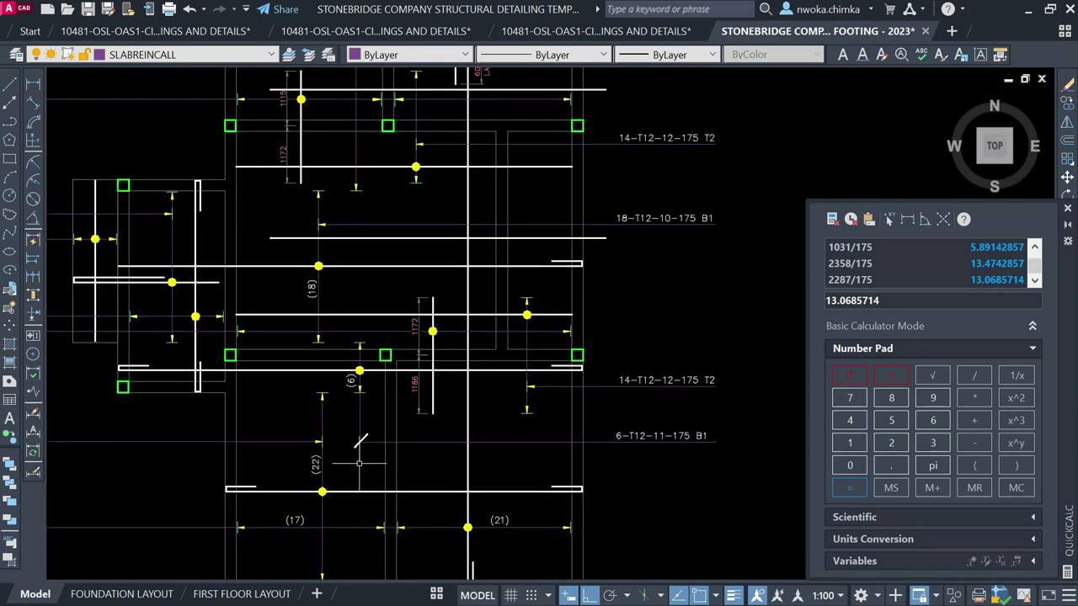
scroll(303, 484, "up", 3)
left_click(293, 508)
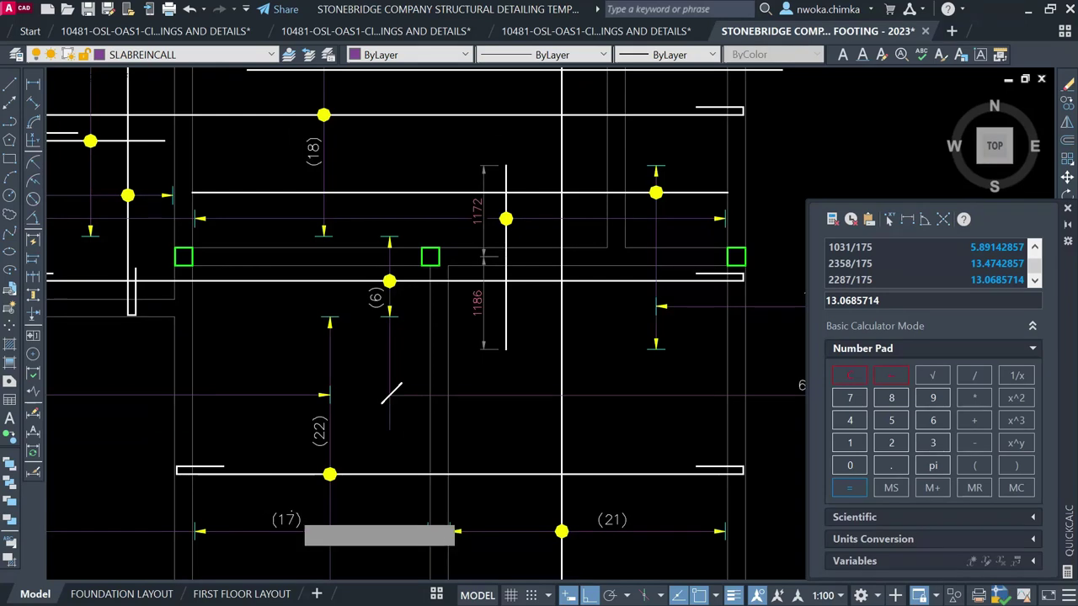
left_click(268, 519)
type("m")
key("Return")
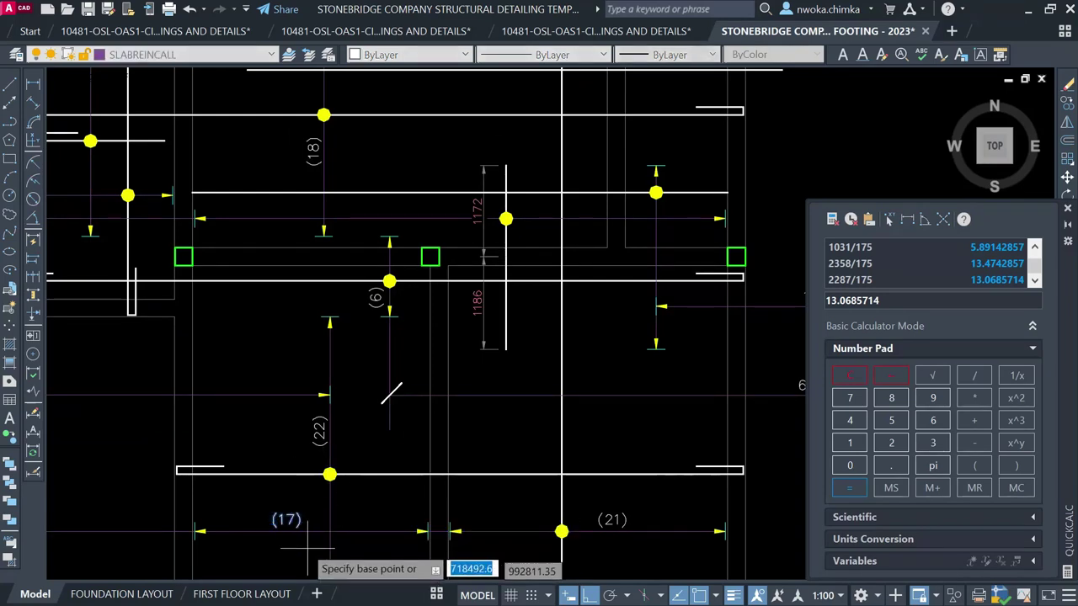
left_click(283, 539)
scroll(312, 432, "down", 2)
scroll(336, 349, "up", 1)
scroll(343, 293, "up", 1)
scroll(333, 319, "up", 2)
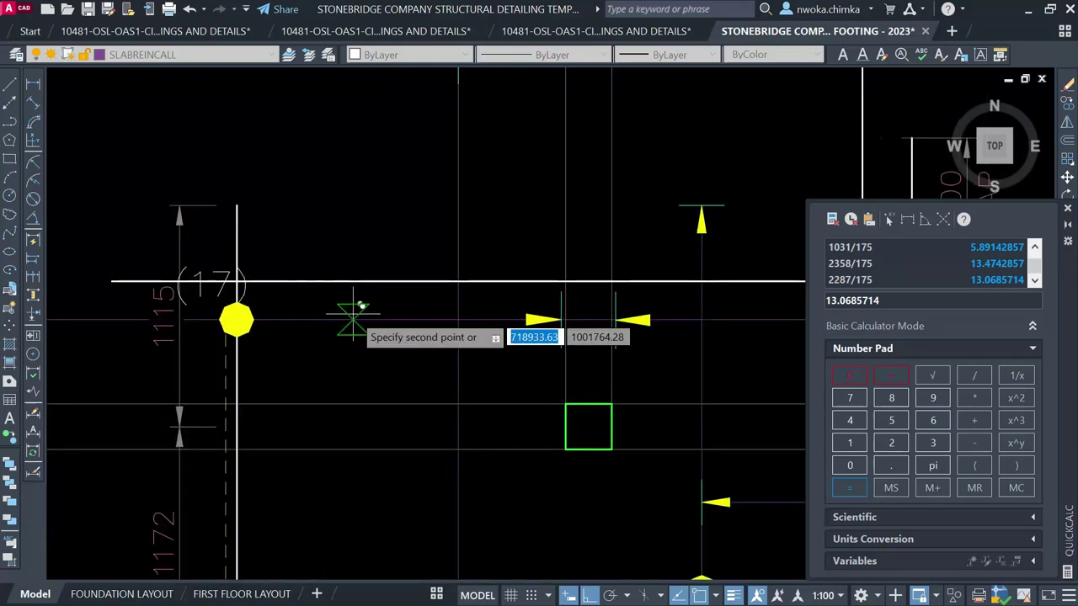
scroll(352, 315, "down", 3)
left_click(643, 323)
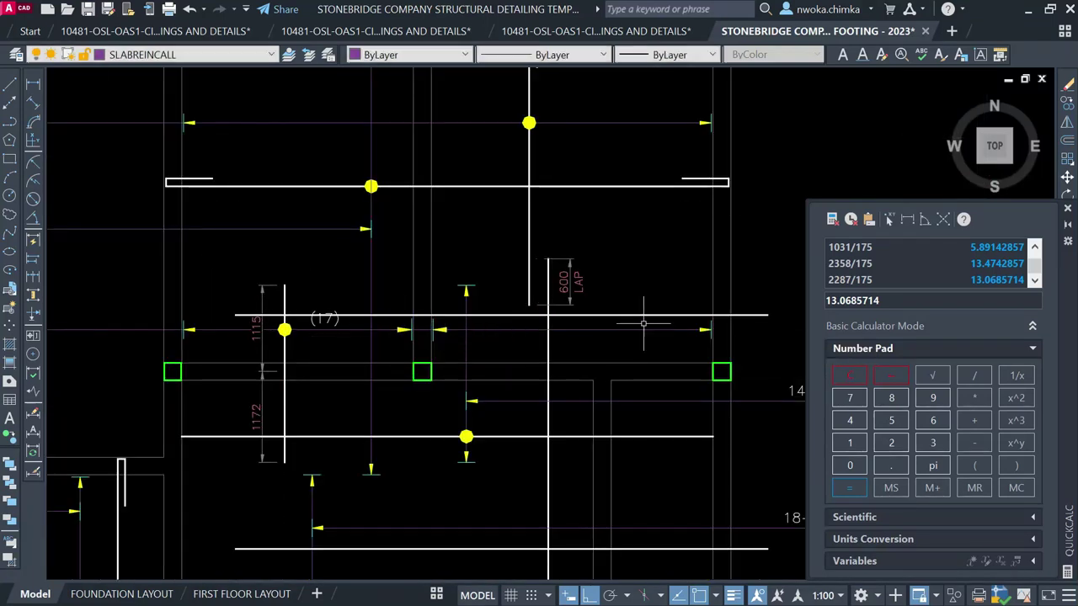
Delete the stray horizontal top bar running across the new (17) count just above the 1115/1172 bar's range line
left_click(633, 316)
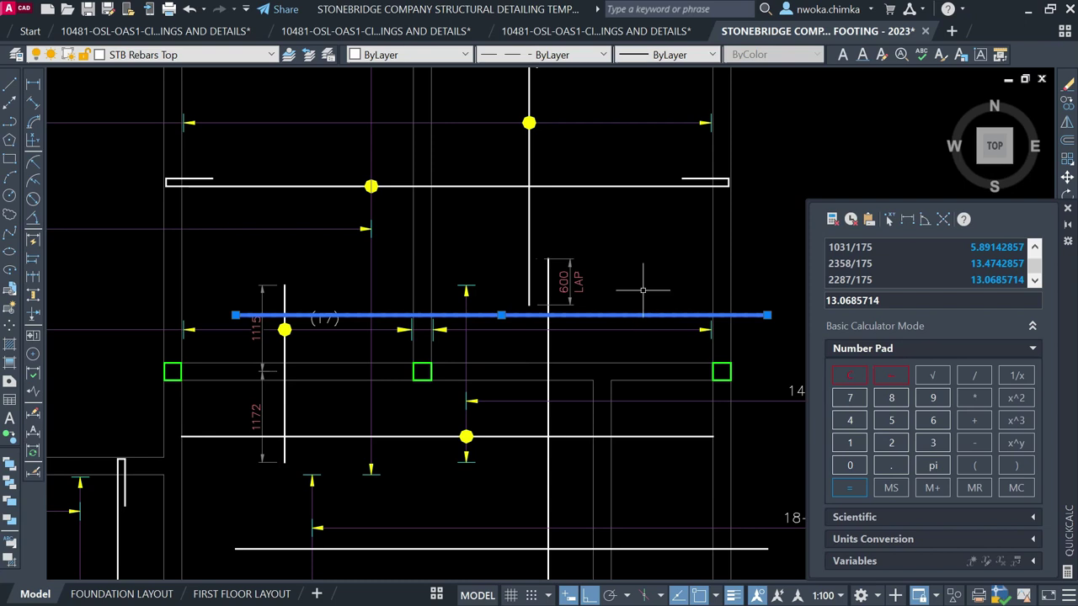
middle_click_drag(675, 283, 624, 285)
key("Escape")
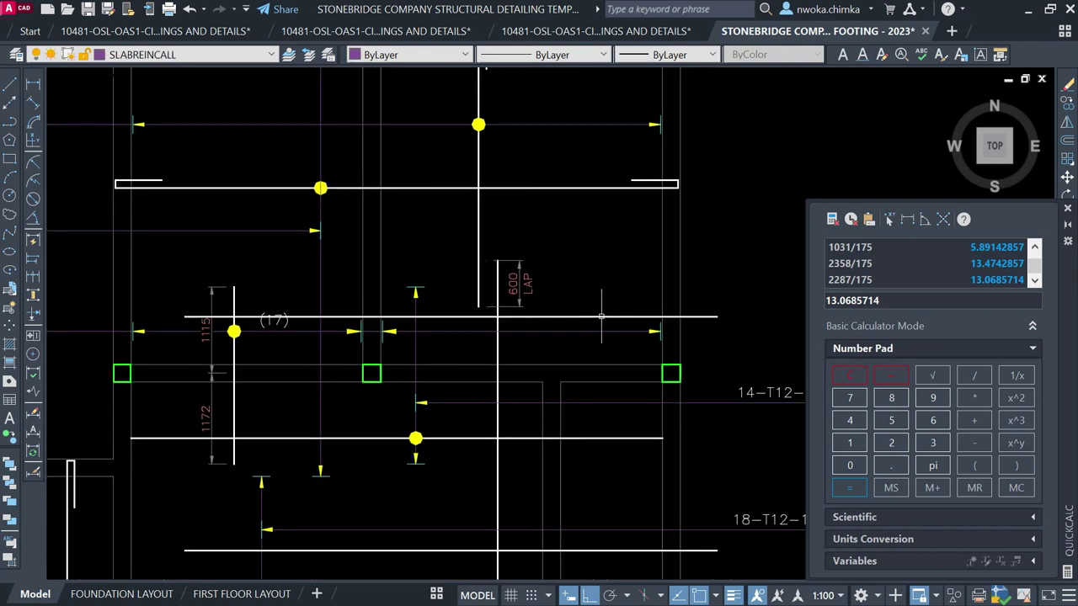
scroll(601, 316, "down", 2)
left_click(594, 314)
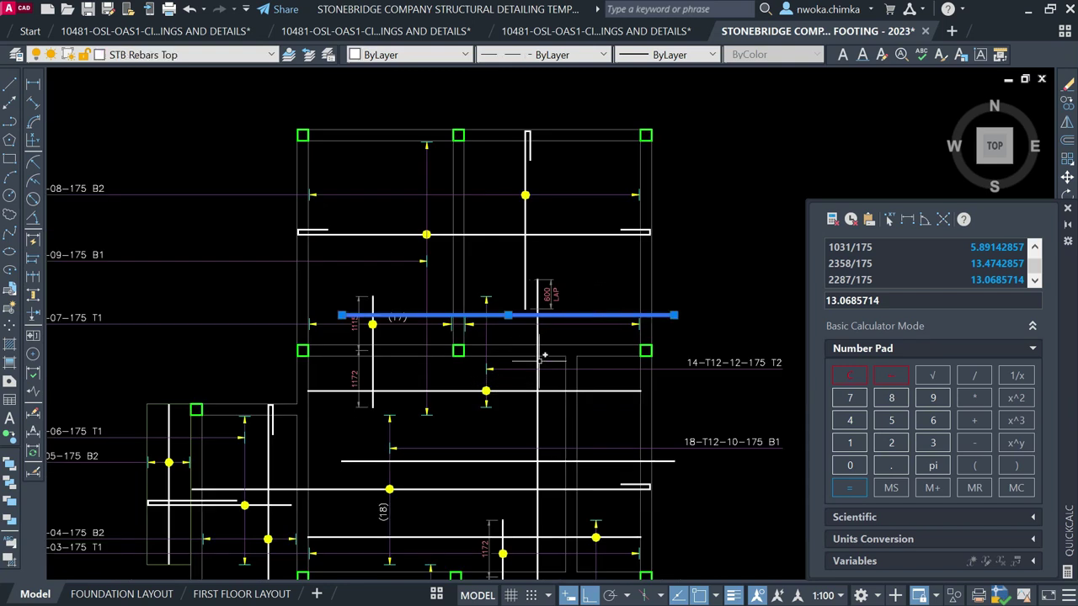
key("Delete")
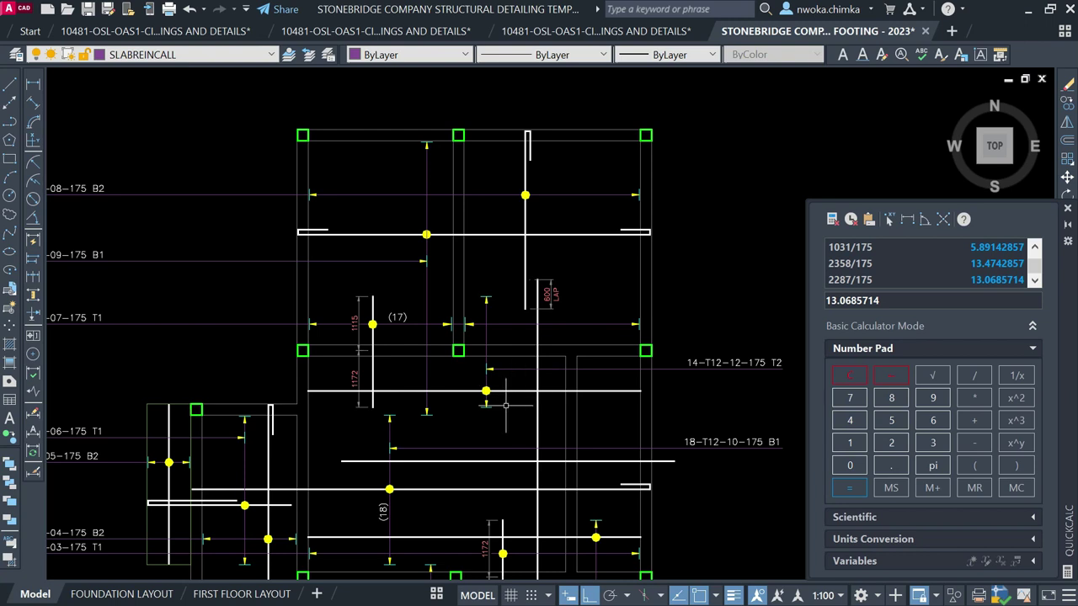
left_click(512, 391)
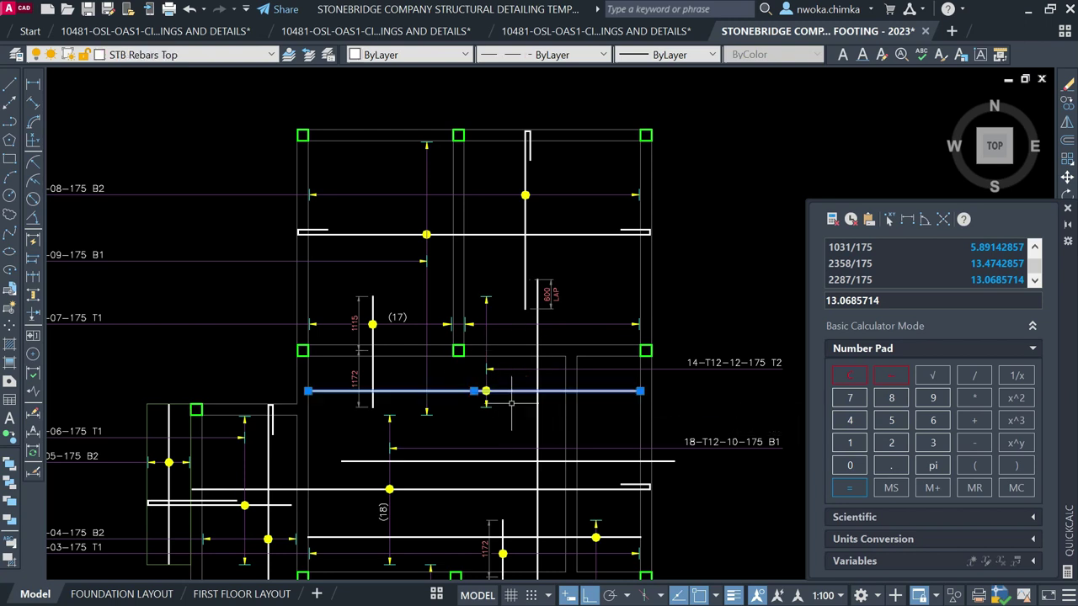
scroll(400, 305, "up", 4)
key("Escape")
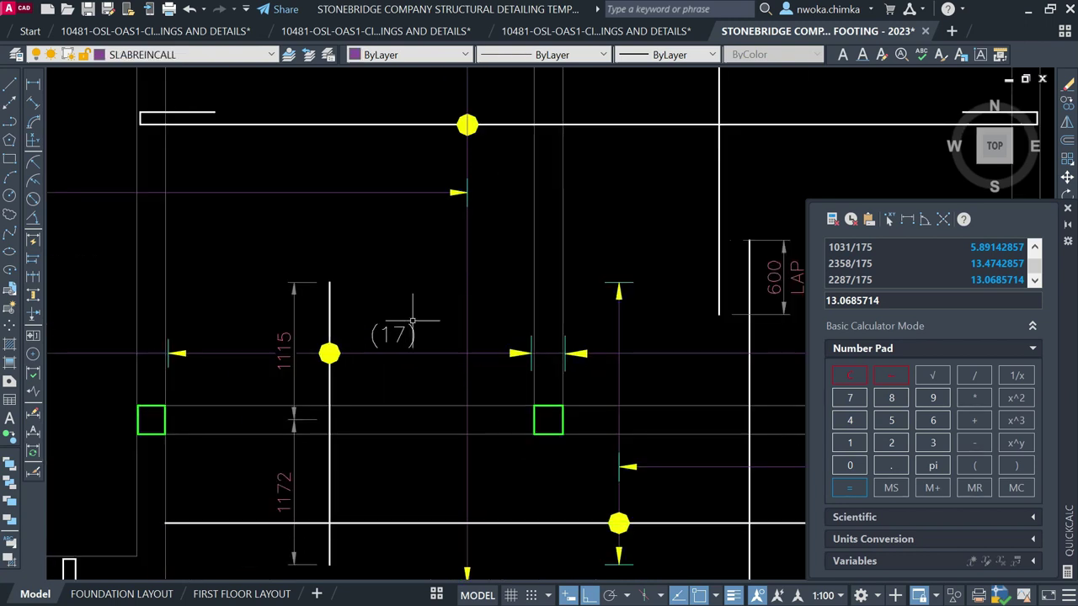
Measure the 1115/1172 bar's range from the left beam to the middle beam and calculate 2939/175 for its bar count
left_click(35, 86)
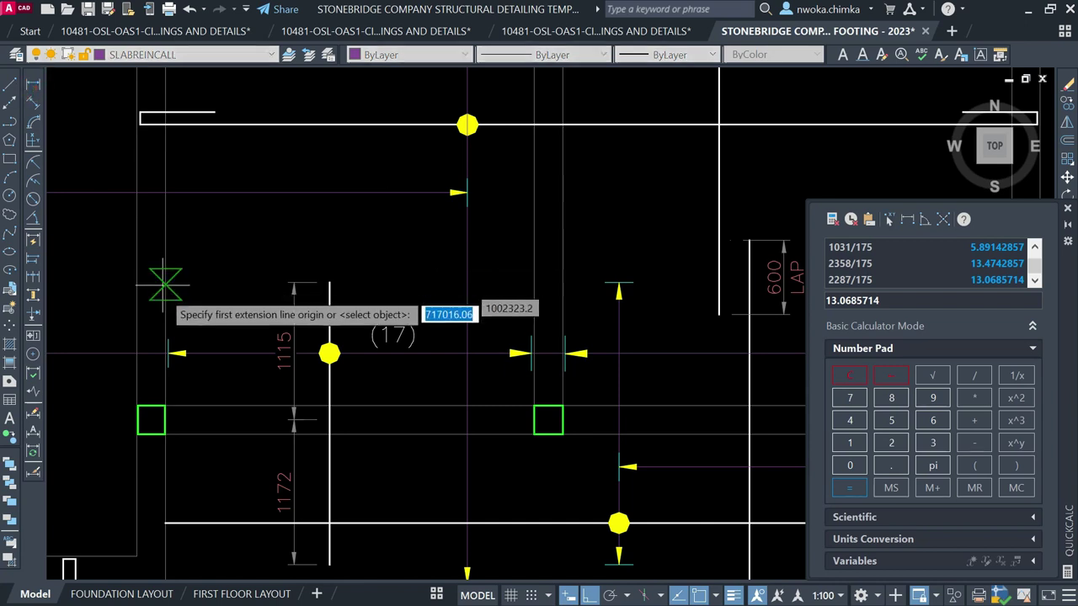
left_click(169, 340)
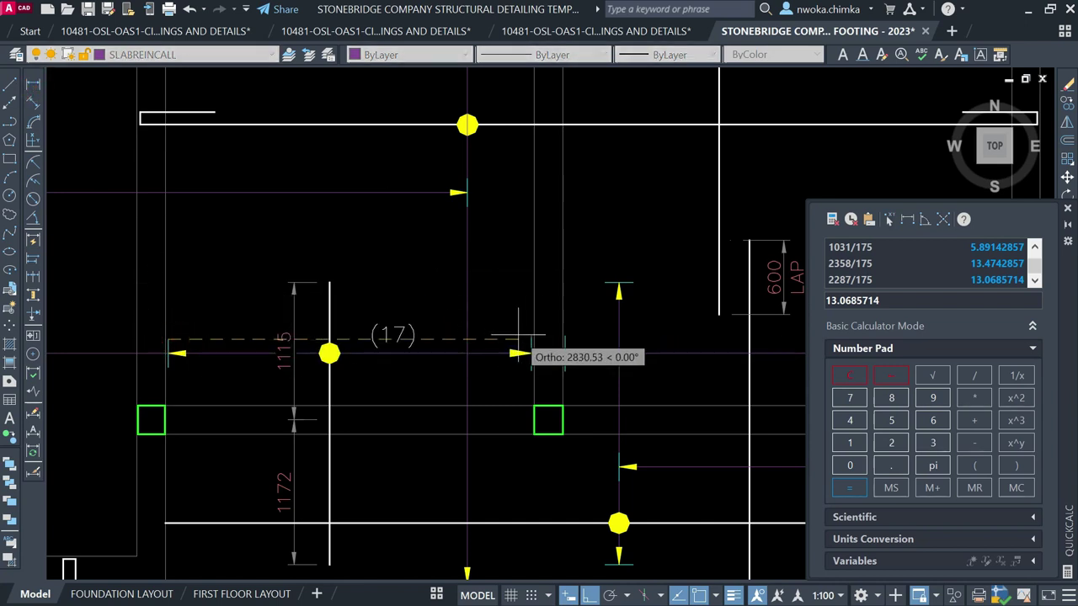
left_click(532, 340)
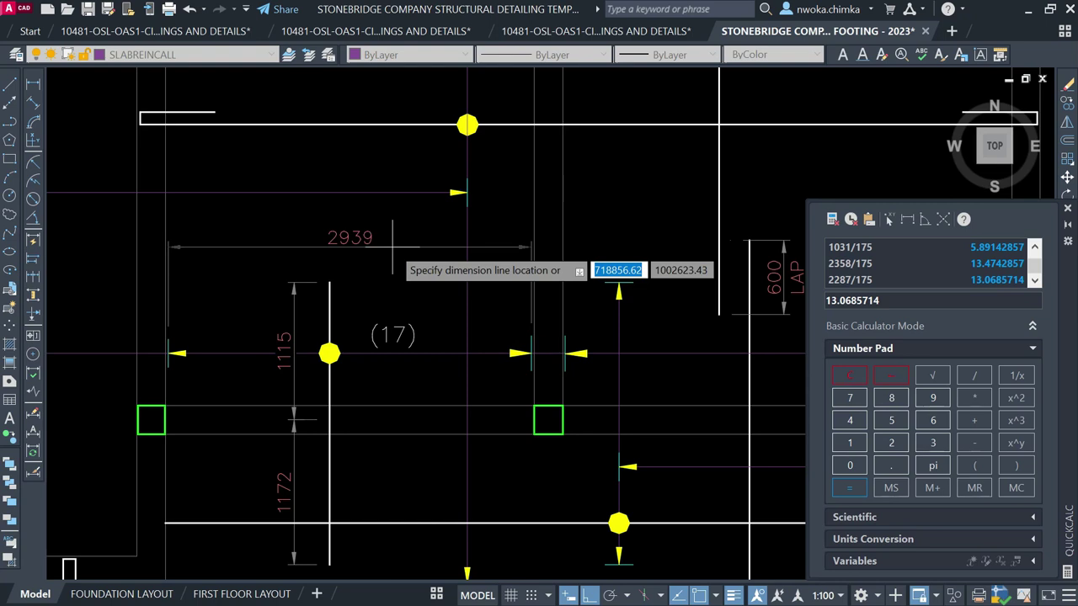
left_click(890, 442)
left_click(932, 397)
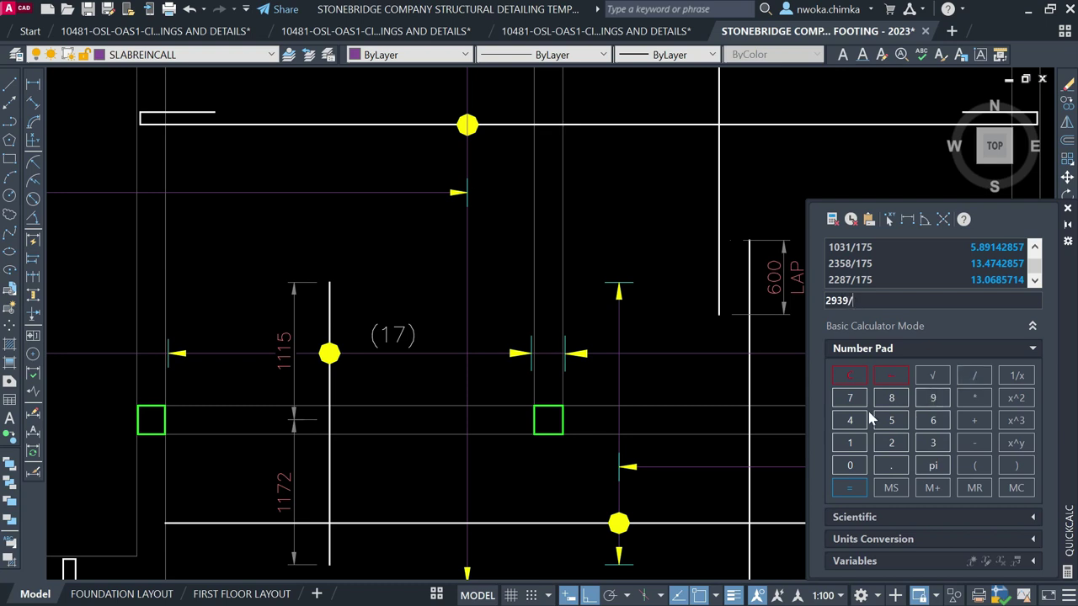
left_click(842, 401)
left_click(890, 420)
left_click(859, 488)
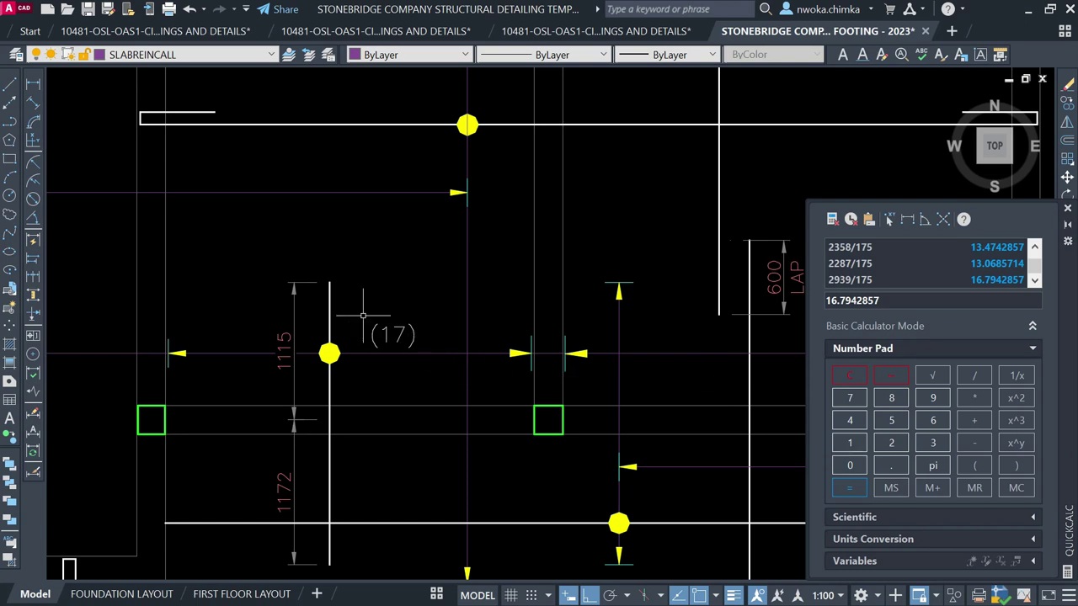
Measure the same range line's remaining span from the middle beam to the right-hand beam
scroll(253, 206, "down", 2)
middle_click_drag(197, 154, 102, 177)
left_click(33, 84)
scroll(395, 304, "up", 2)
left_click(324, 323)
left_click(769, 314)
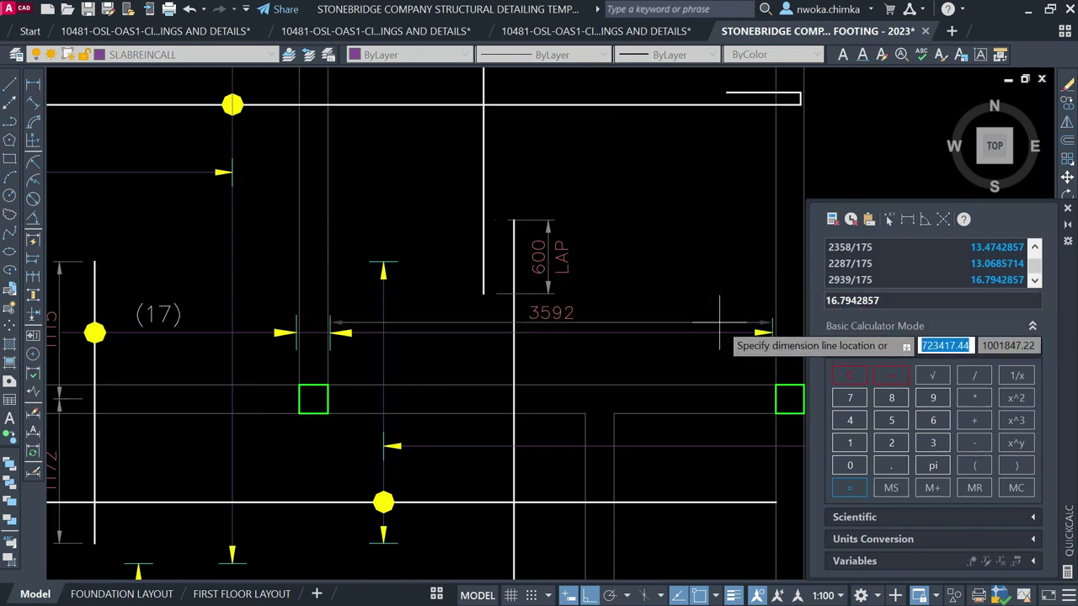
Calculate 3592/175 to get the bar count for the span right of the middle beam
left_click(932, 442)
left_click(897, 422)
left_click(929, 402)
left_click(974, 375)
left_click(849, 442)
left_click(849, 397)
left_click(875, 420)
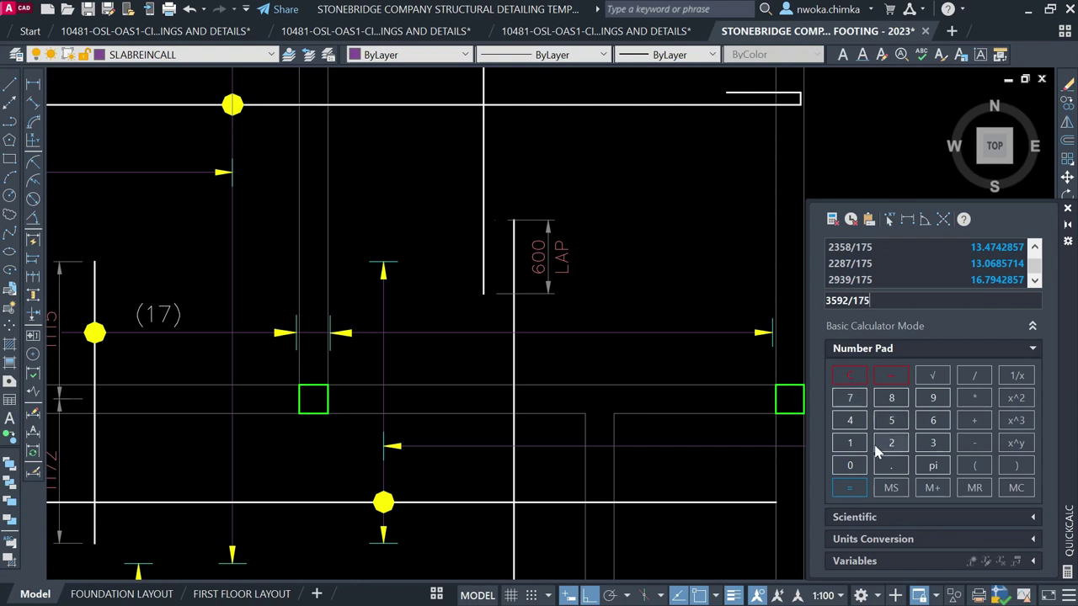
left_click(849, 490)
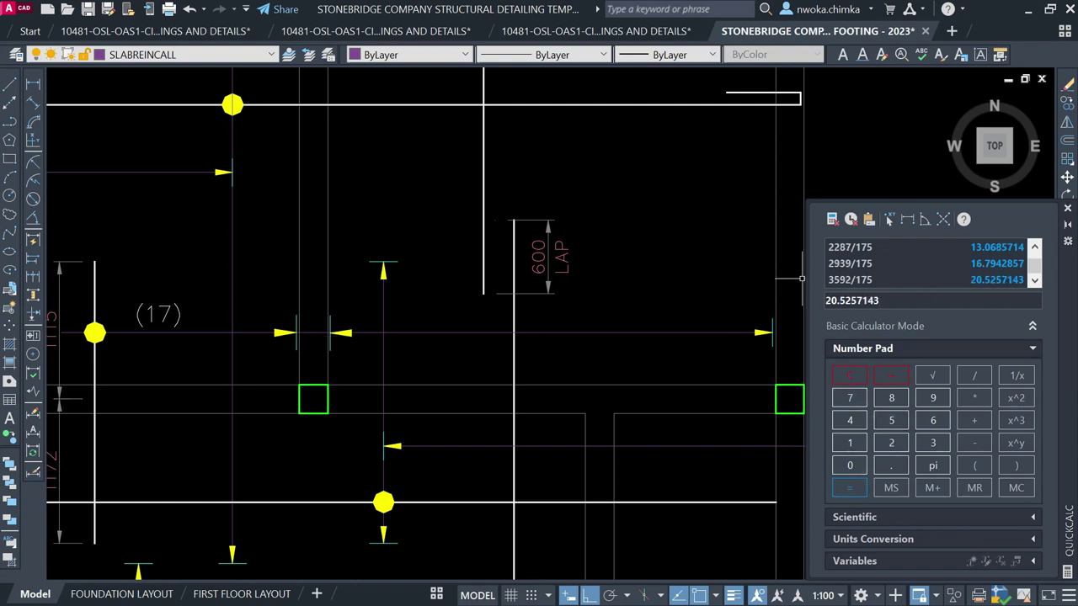
Copy the (17) count along the range line into the span right of the middle beam
left_click(175, 313)
left_click(160, 294)
key("Return")
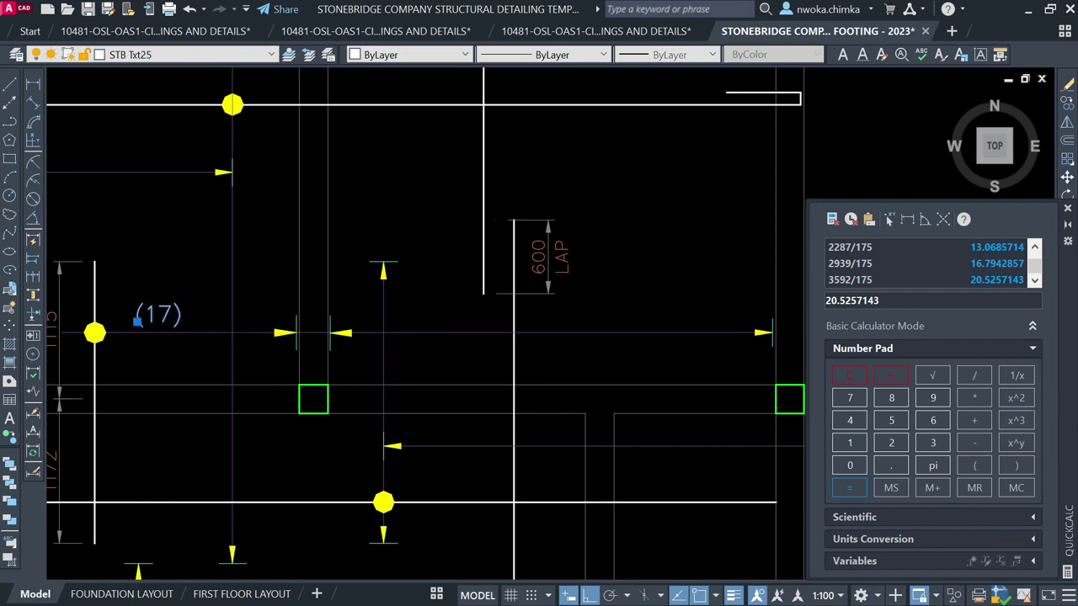
left_click(158, 332)
left_click(601, 331)
key("Escape")
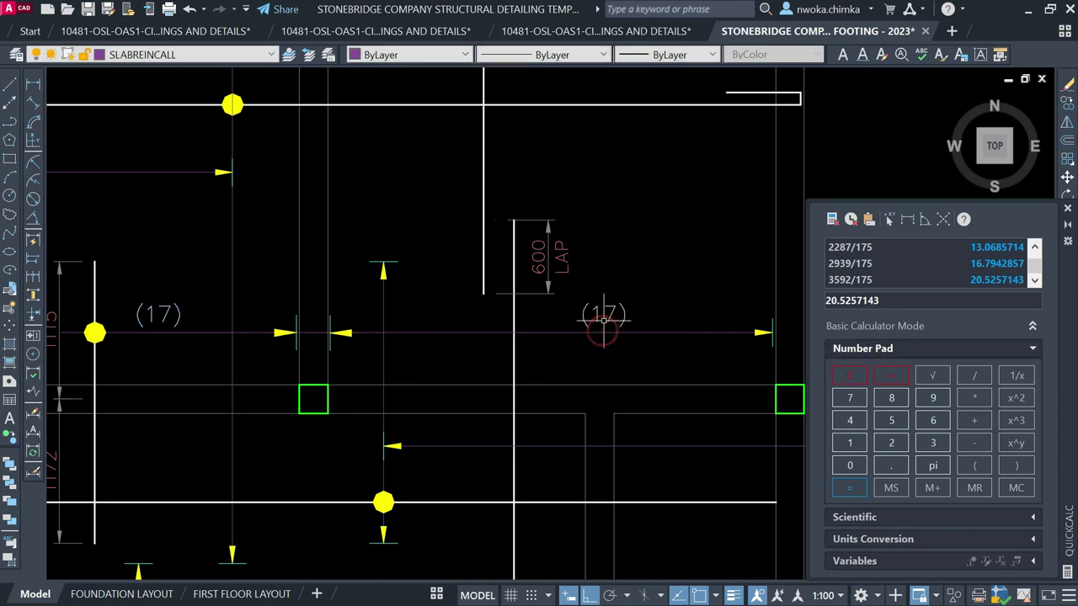
Change the copied count right of the middle beam to (21)
left_click(604, 315)
double_click(606, 314)
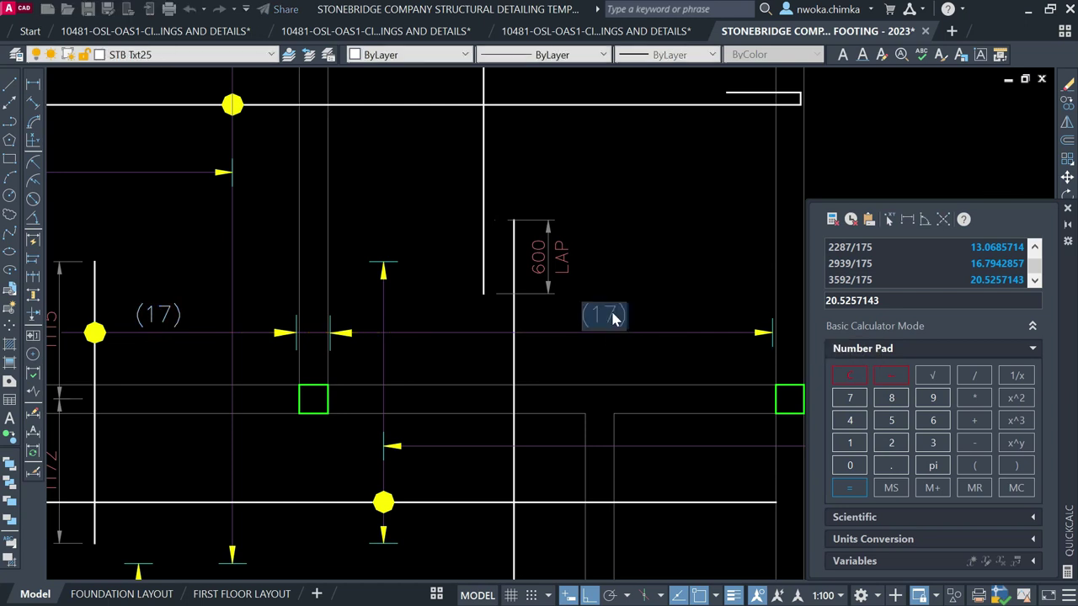
scroll(601, 313, "up", 2)
type("21")
left_click(654, 238)
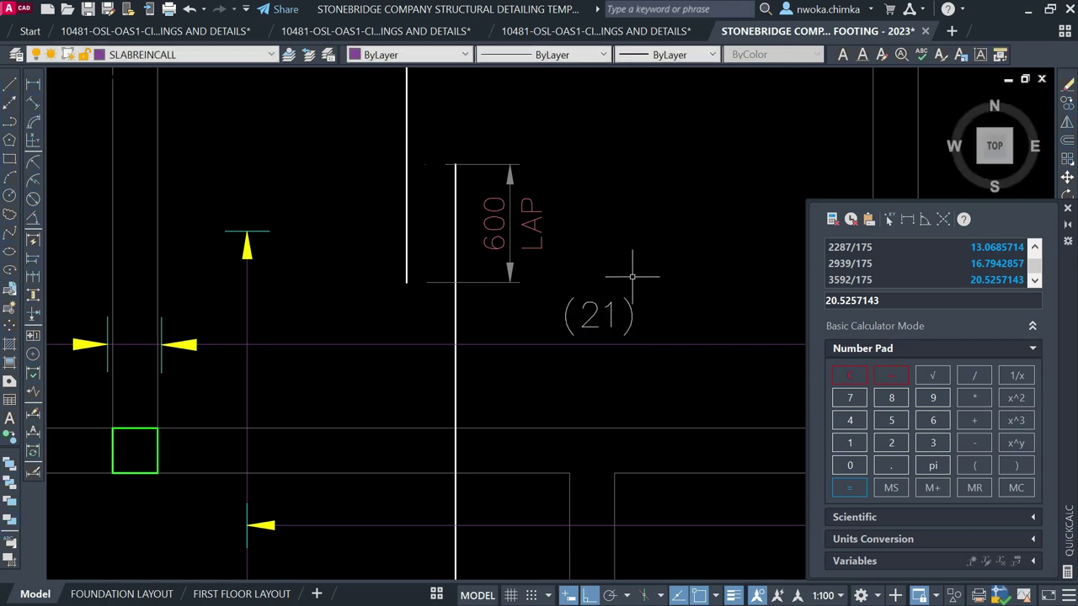
Copy the arrow pair straddling the middle beam straight up to the 39-T12-08-175 B2 range line in the top bay
scroll(505, 269, "down", 4)
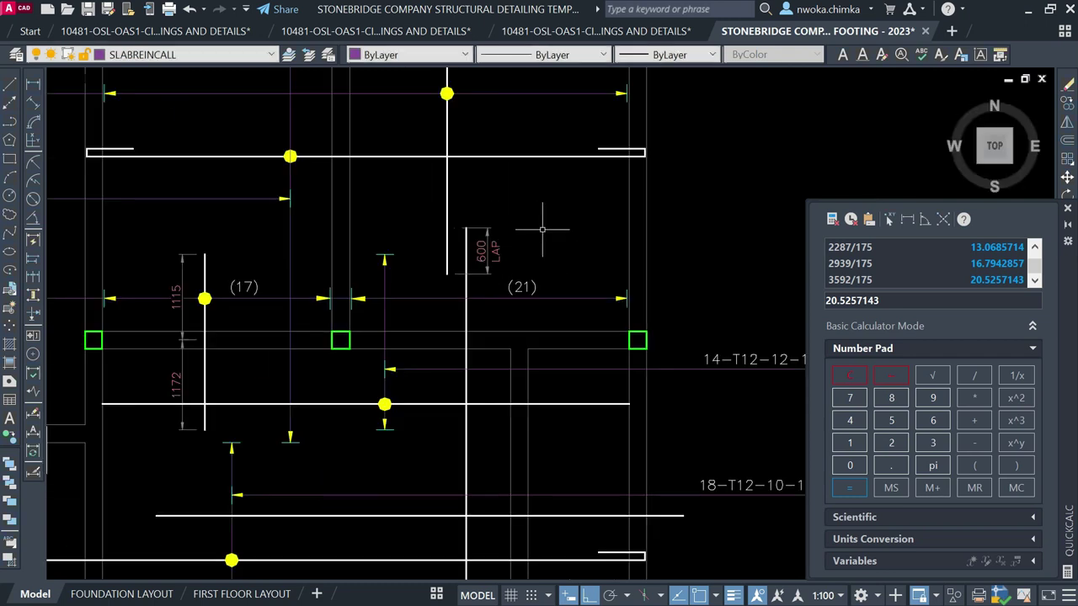
scroll(548, 225, "down", 5)
scroll(581, 218, "up", 3)
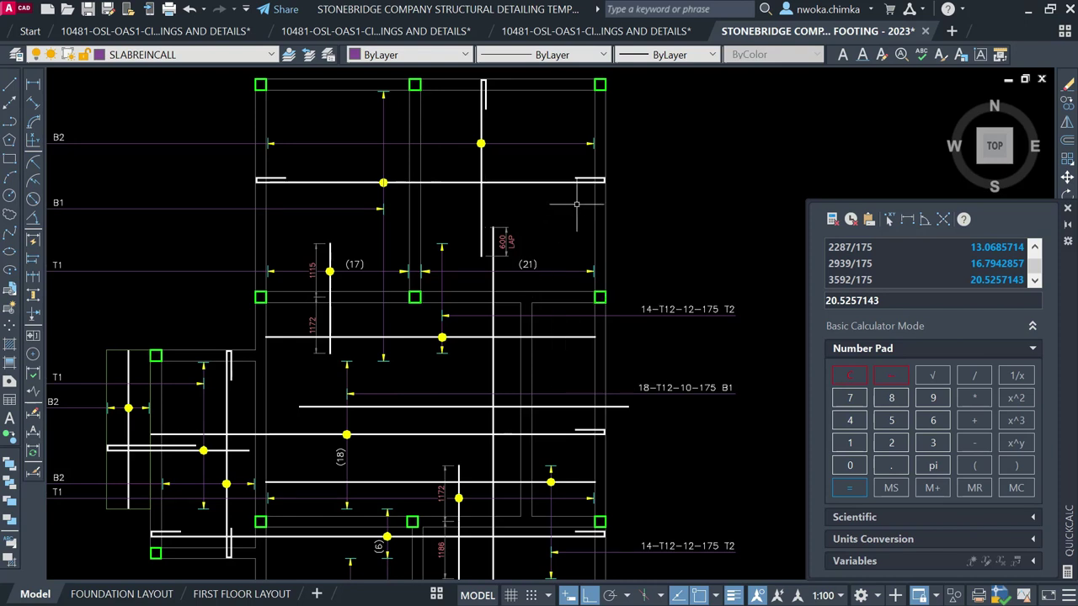
scroll(431, 283, "up", 2)
scroll(369, 248, "up", 2)
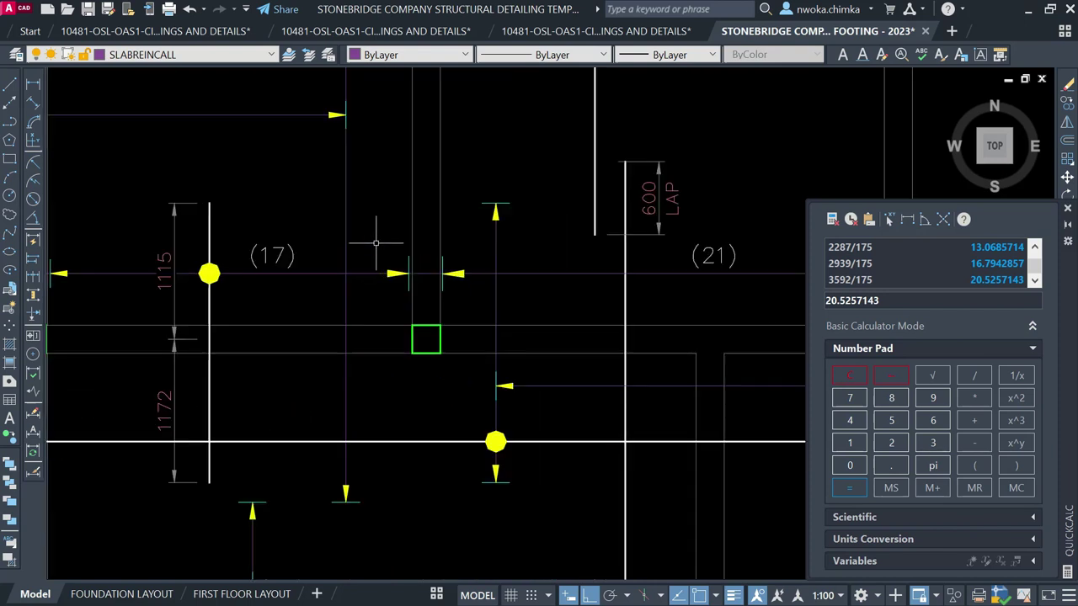
left_click(377, 243)
left_click(481, 305)
type("co")
key("Return")
scroll(435, 292, "up", 4)
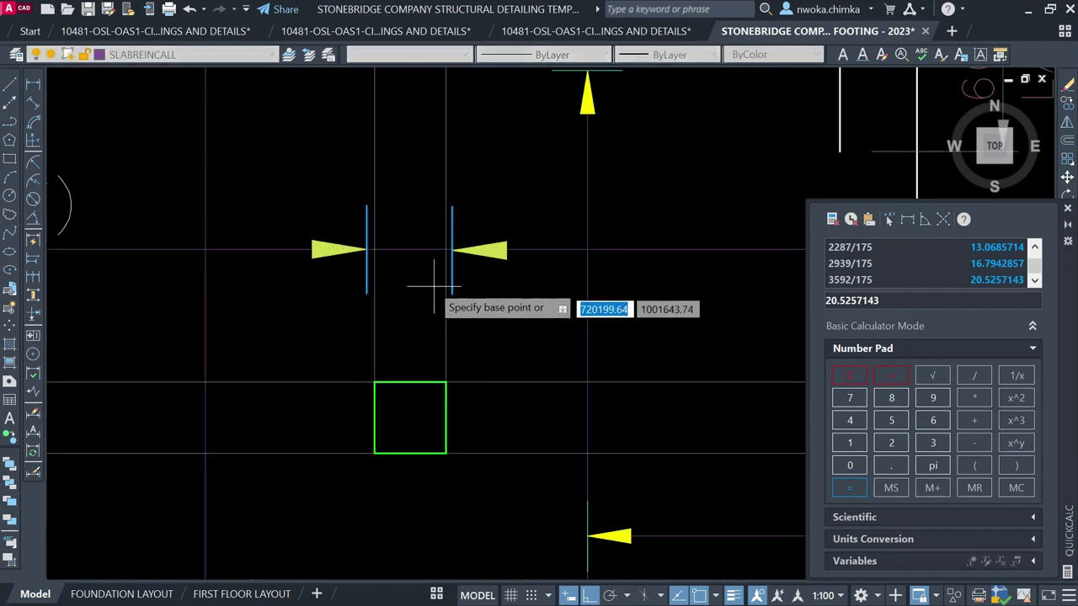
left_click(380, 251)
scroll(410, 362, "down", 4)
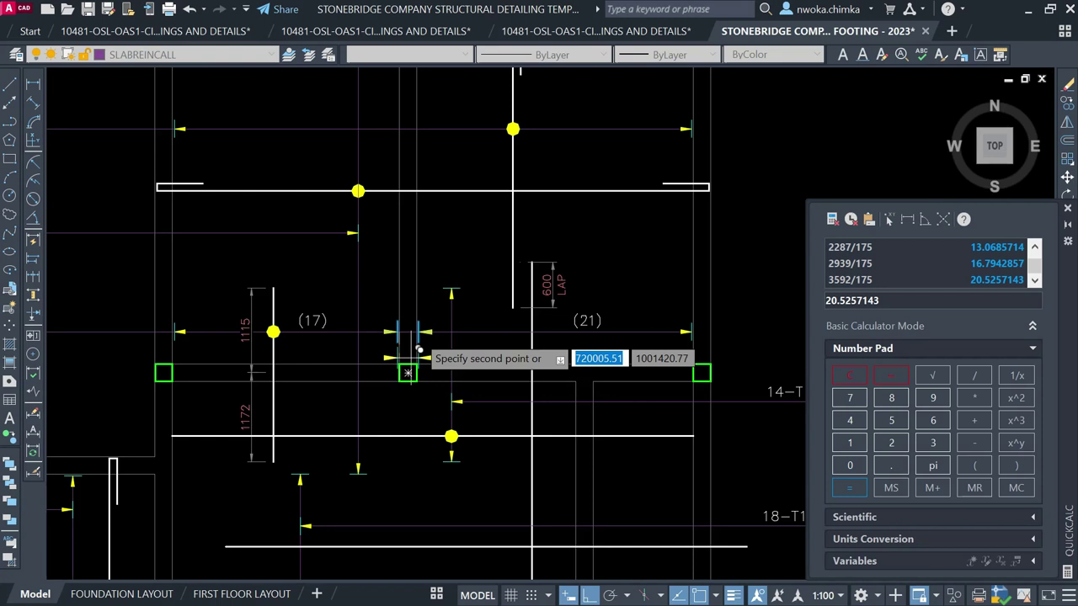
scroll(381, 128, "up", 2)
scroll(412, 142, "up", 4)
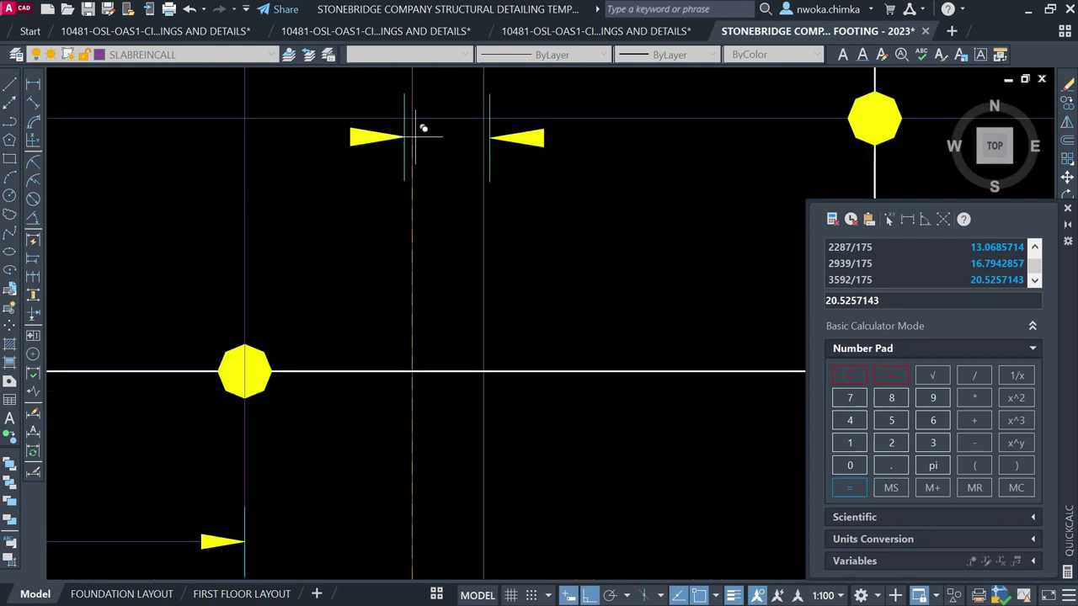
scroll(412, 240, "down", 4)
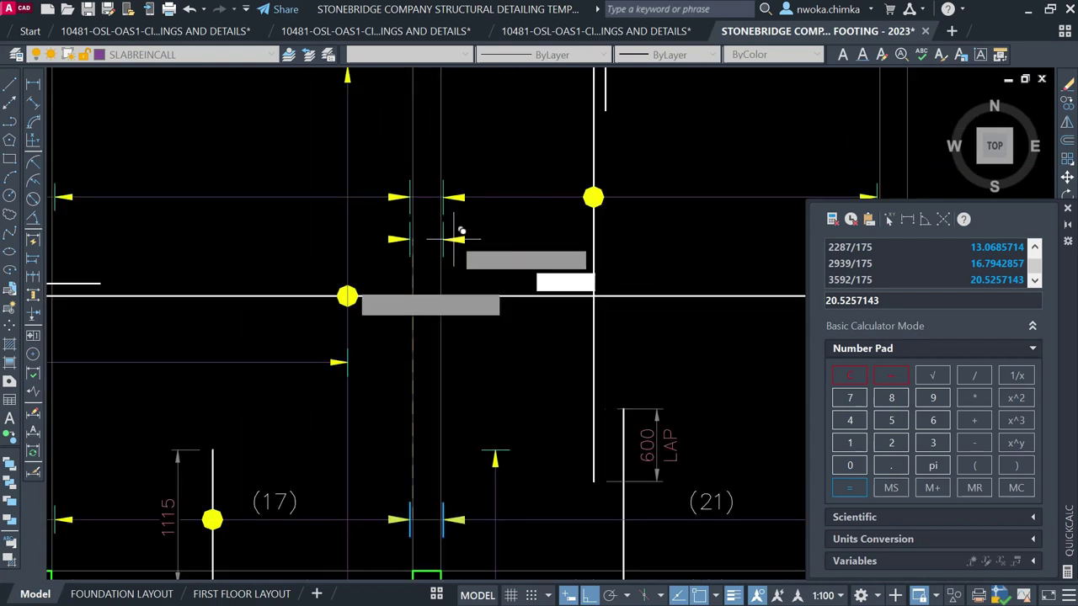
scroll(337, 256, "down", 4)
left_click(383, 250)
Copy the (17) and (21) counts up to the 39-T12-08-175 B2 range line, one on each side of the middle beam
scroll(324, 364, "up", 2)
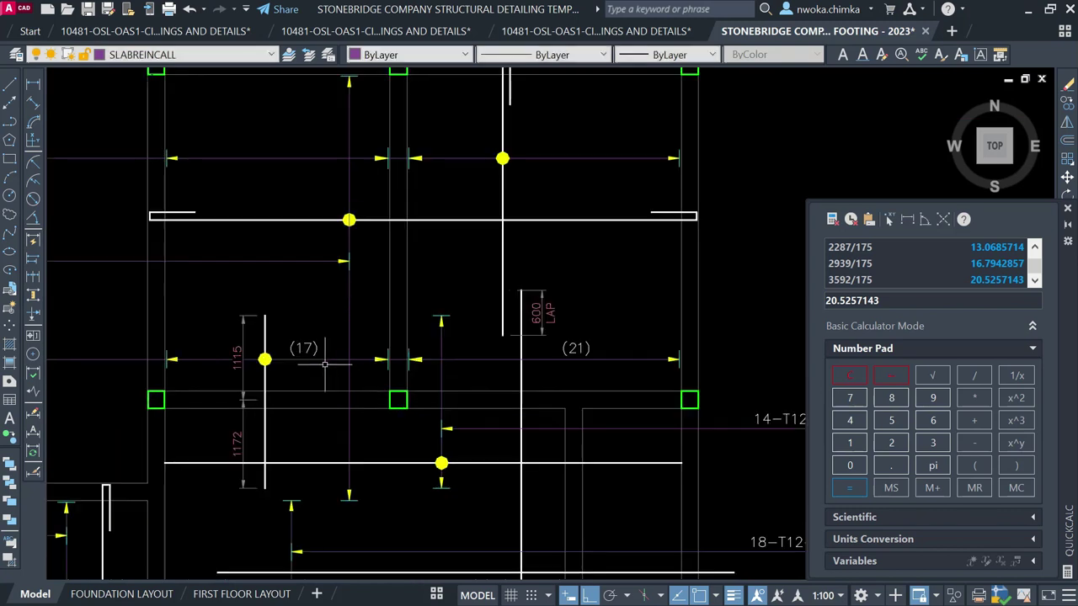
left_click(303, 347)
left_click(576, 348)
type("c")
key("Return")
left_click(615, 360)
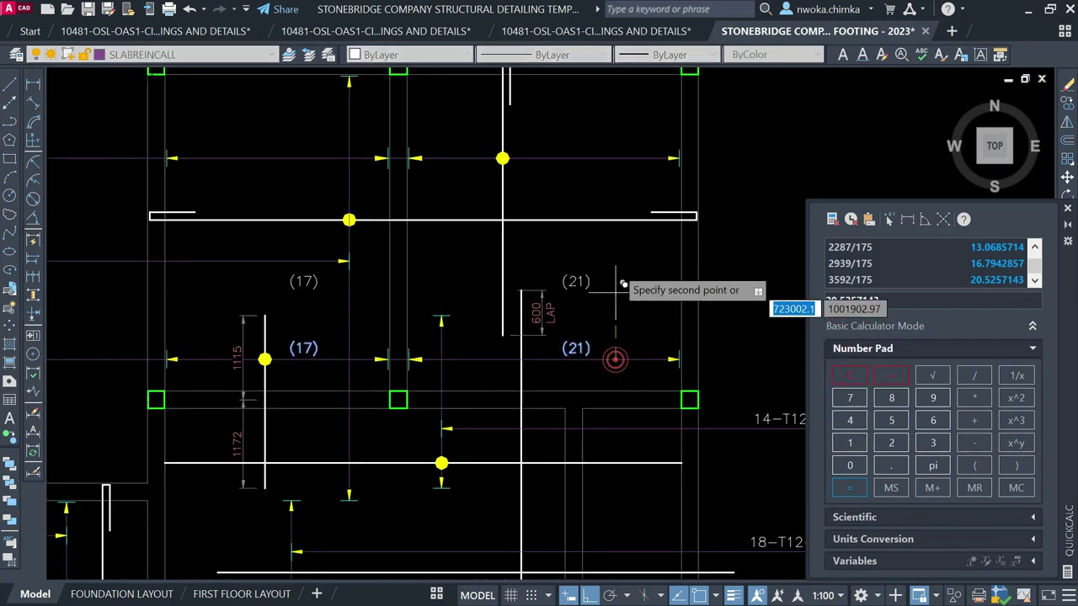
left_click(620, 159)
scroll(475, 229, "down", 4)
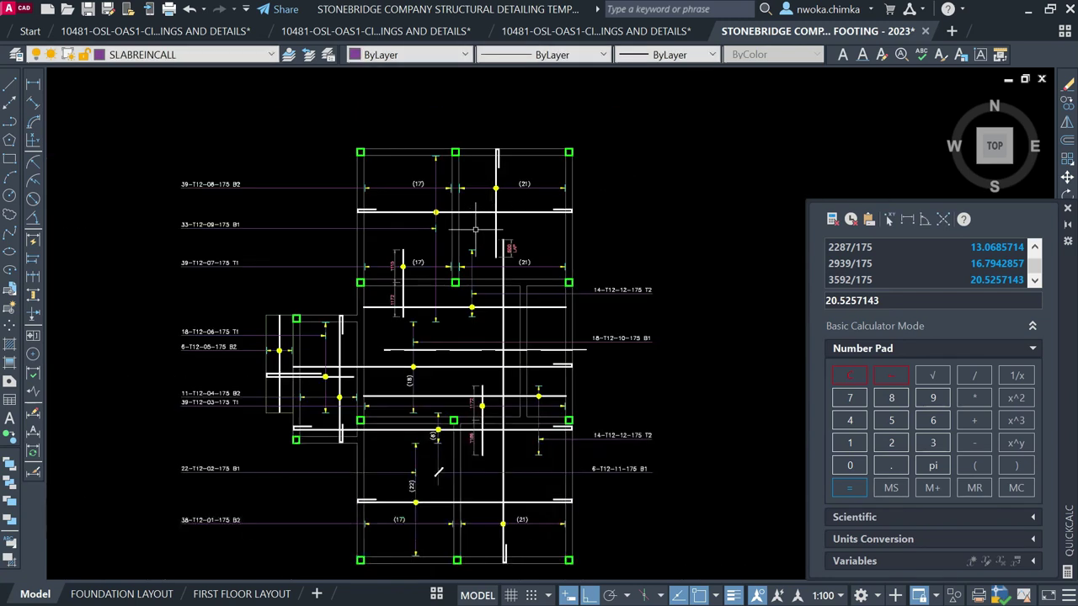
scroll(530, 188, "up", 2)
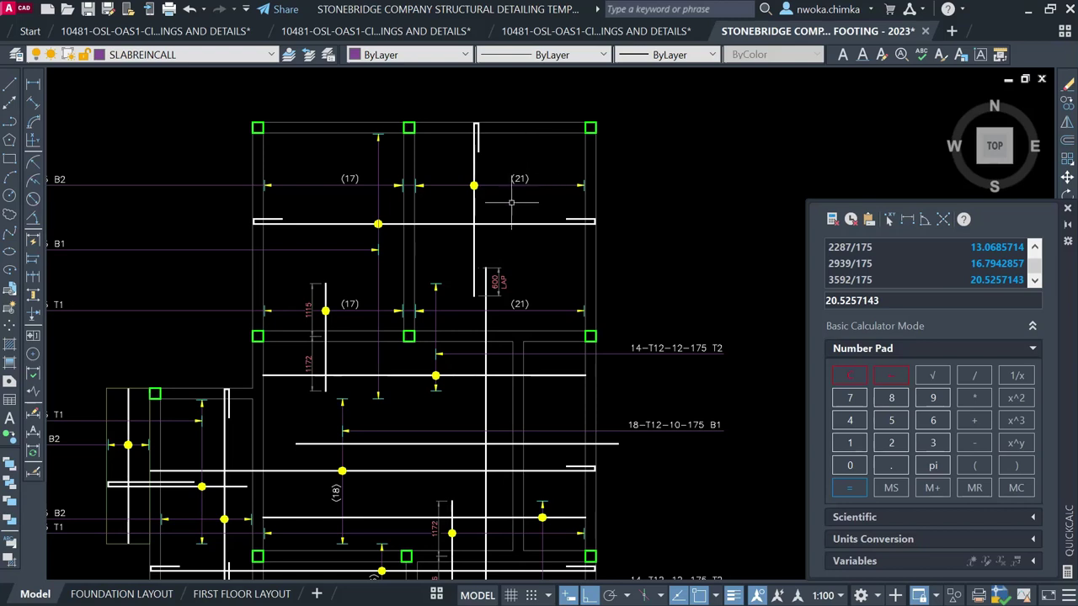
Close the calculator and look over the whole RC. SLAB DETAILING plan
scroll(521, 166, "down", 9)
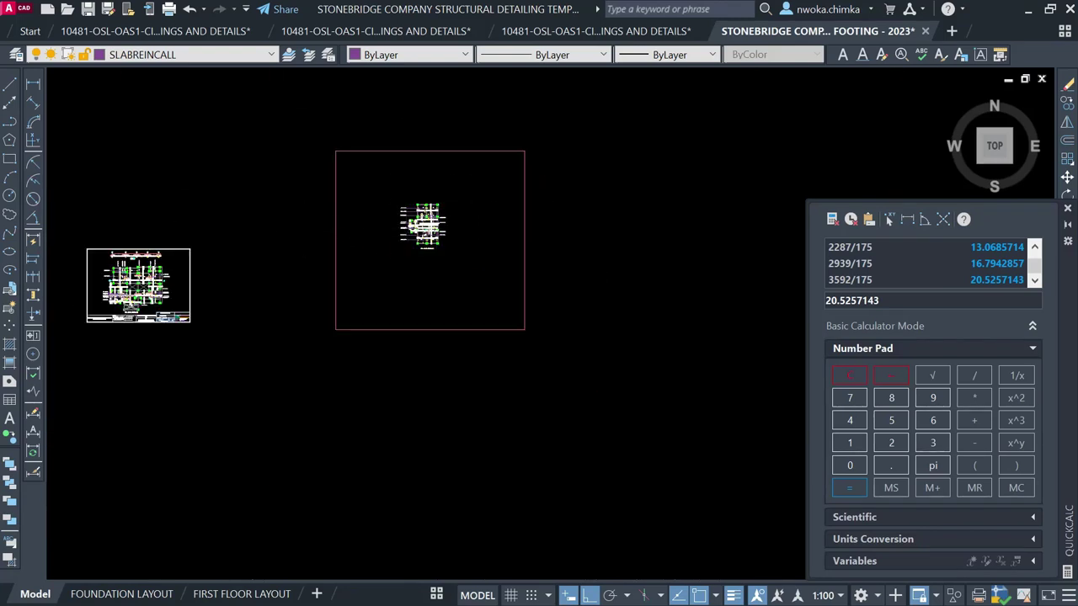
scroll(420, 208, "up", 4)
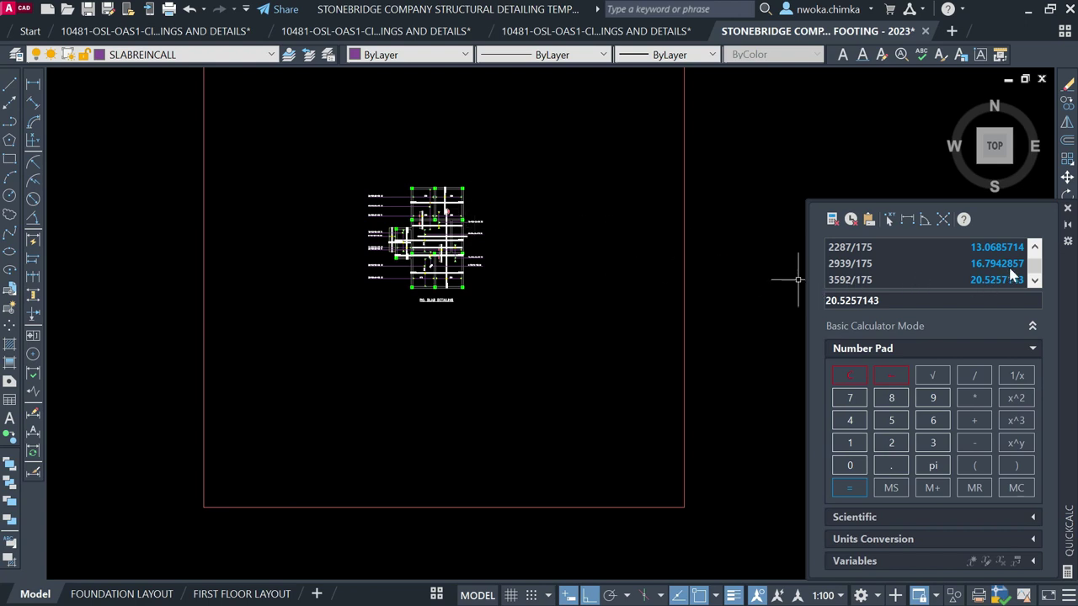
left_click(1067, 208)
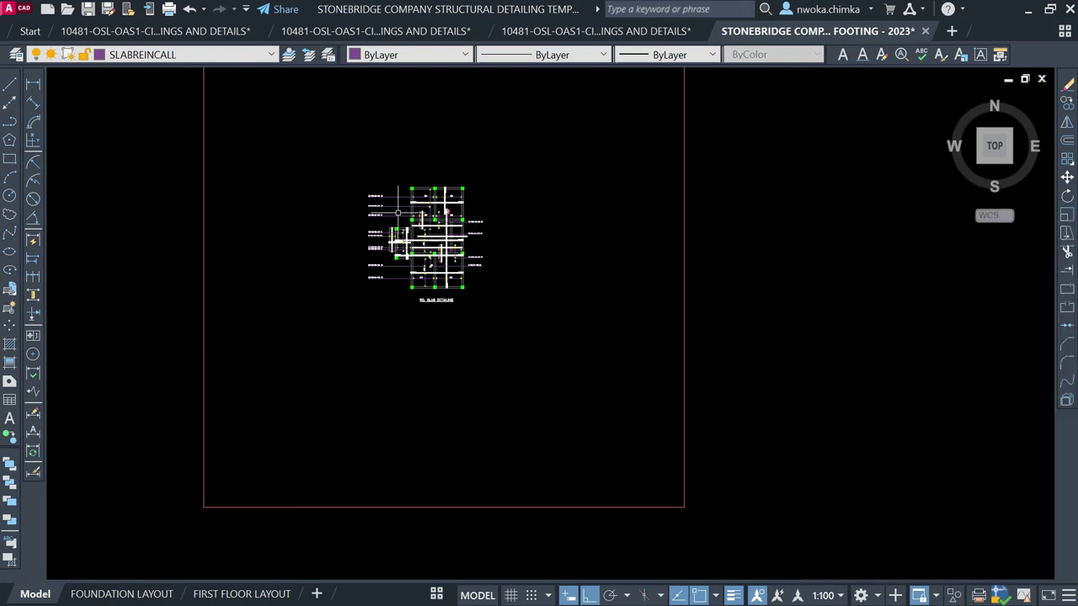
scroll(397, 212, "up", 4)
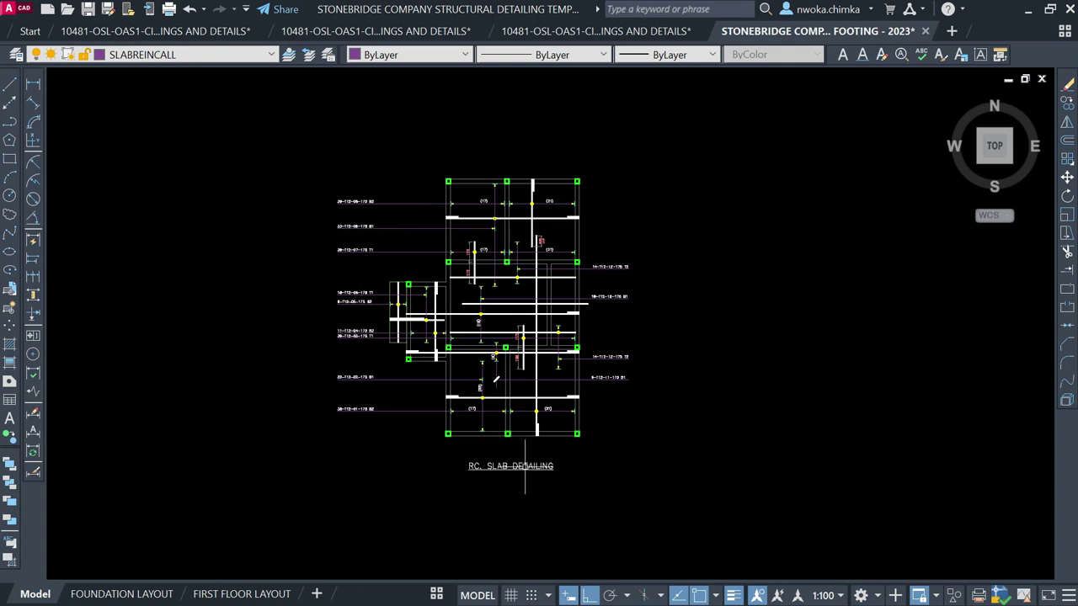
scroll(525, 466, "up", 4)
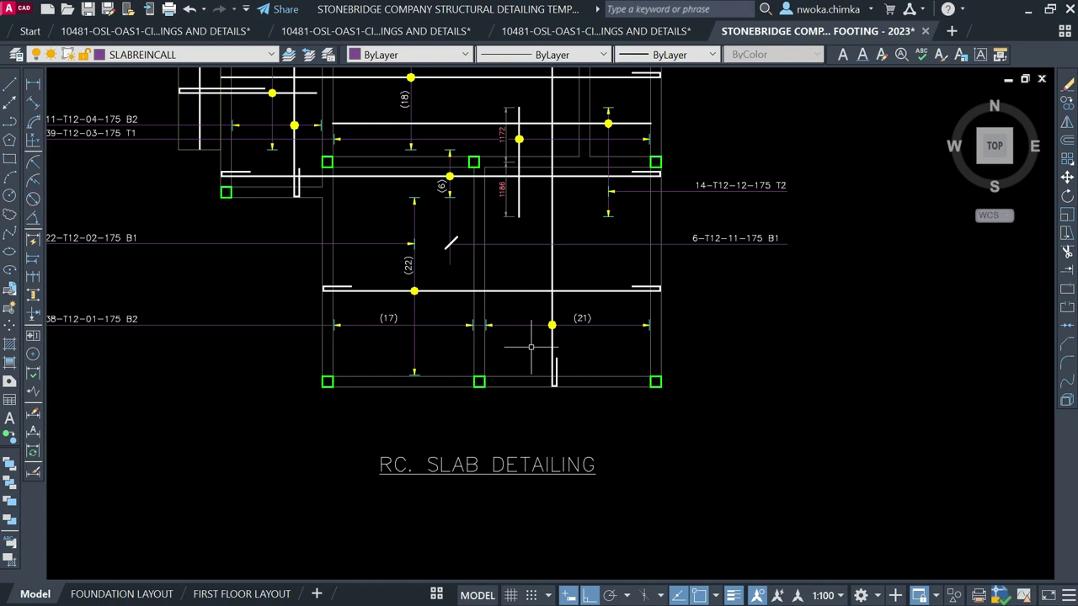
scroll(514, 330, "down", 2)
middle_click_drag(512, 323, 495, 397)
middle_click_drag(511, 351, 508, 399)
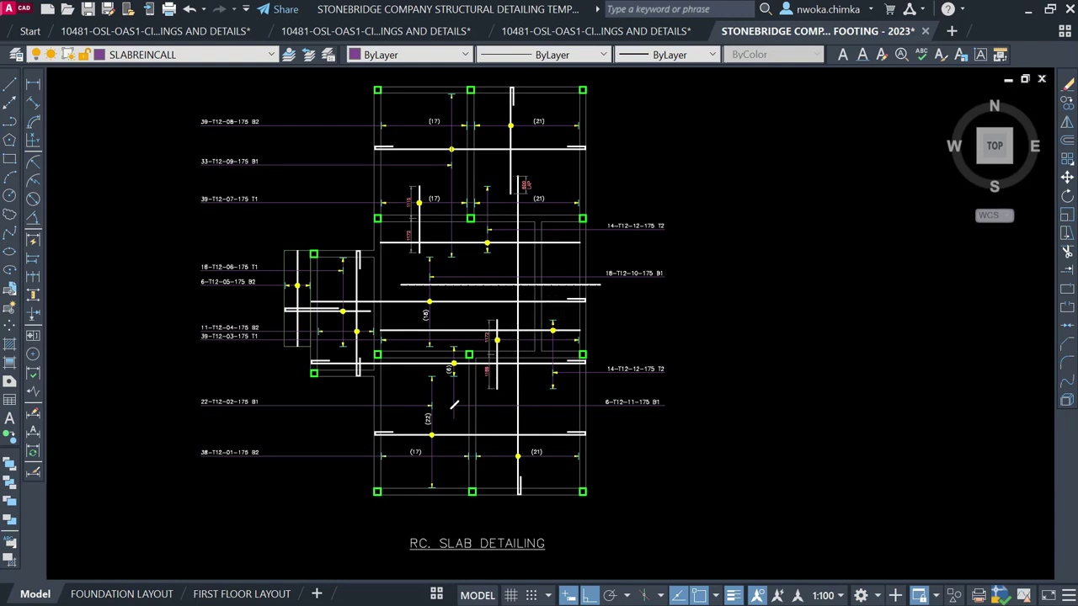
Examine Section A on the earlier slab detailing sheet, checking how the bars are drawn at the edge beam and at the Y5 beam
scroll(561, 285, "down", 8)
scroll(373, 306, "up", 4)
scroll(478, 251, "down", 8)
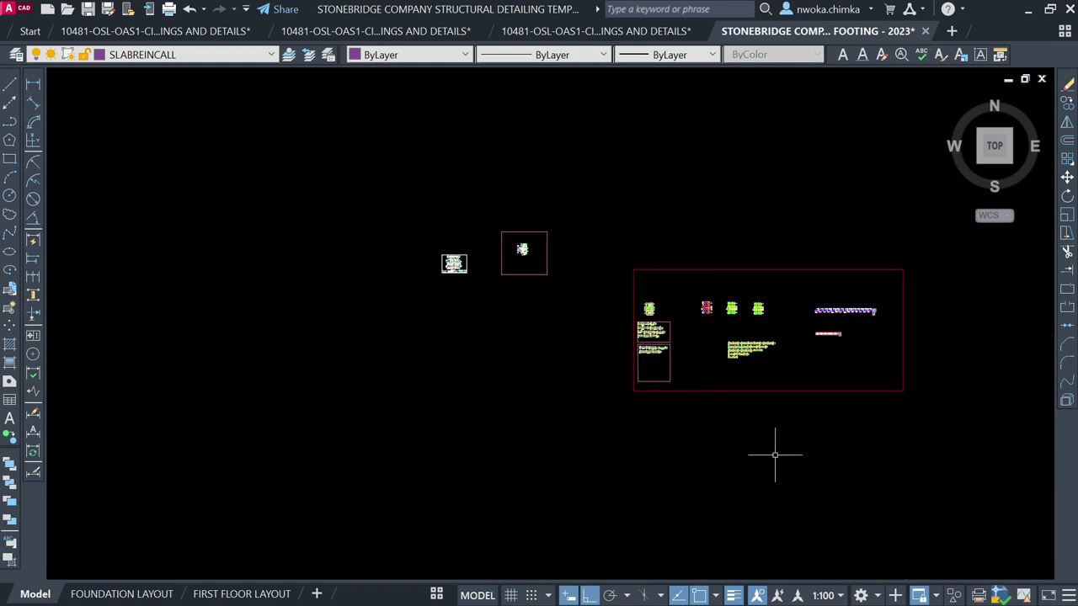
middle_click_drag(774, 455, 581, 207)
scroll(582, 207, "down", 2)
scroll(562, 318, "down", 2)
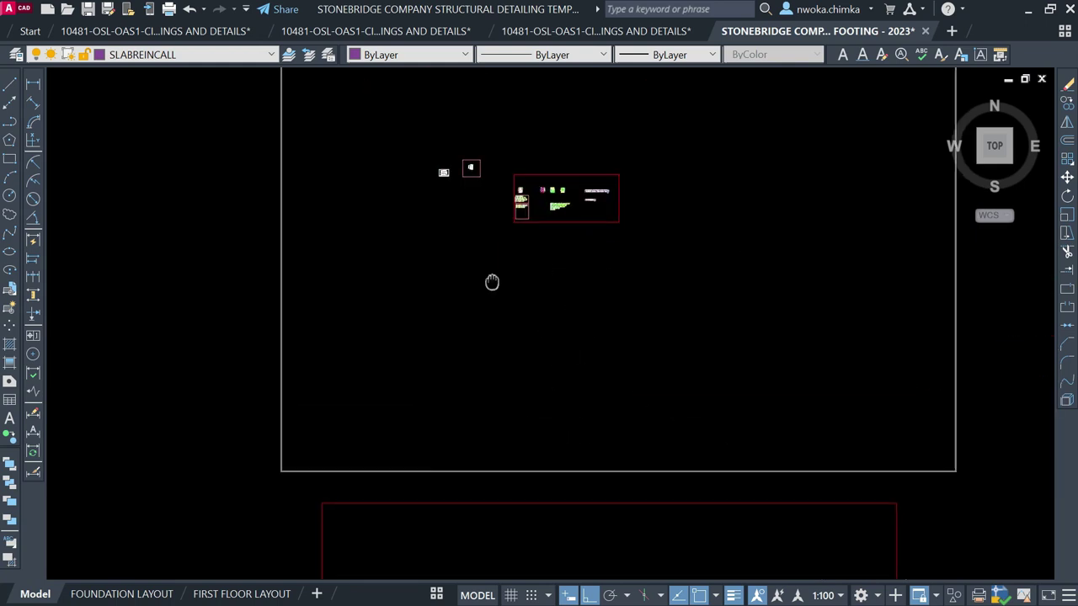
scroll(492, 282, "down", 2)
scroll(388, 337, "up", 2)
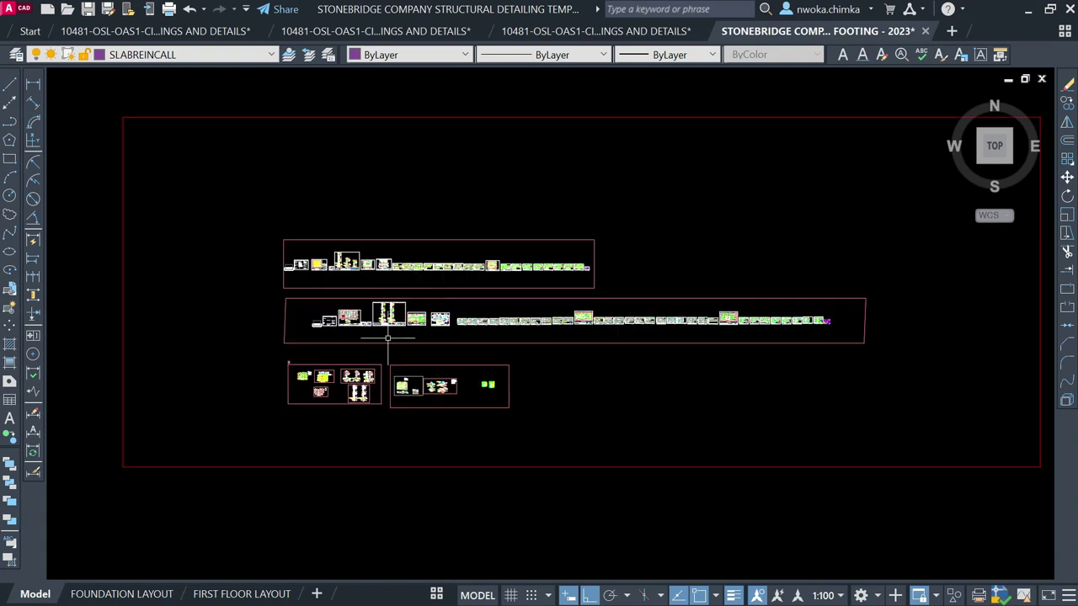
scroll(368, 229, "up", 6)
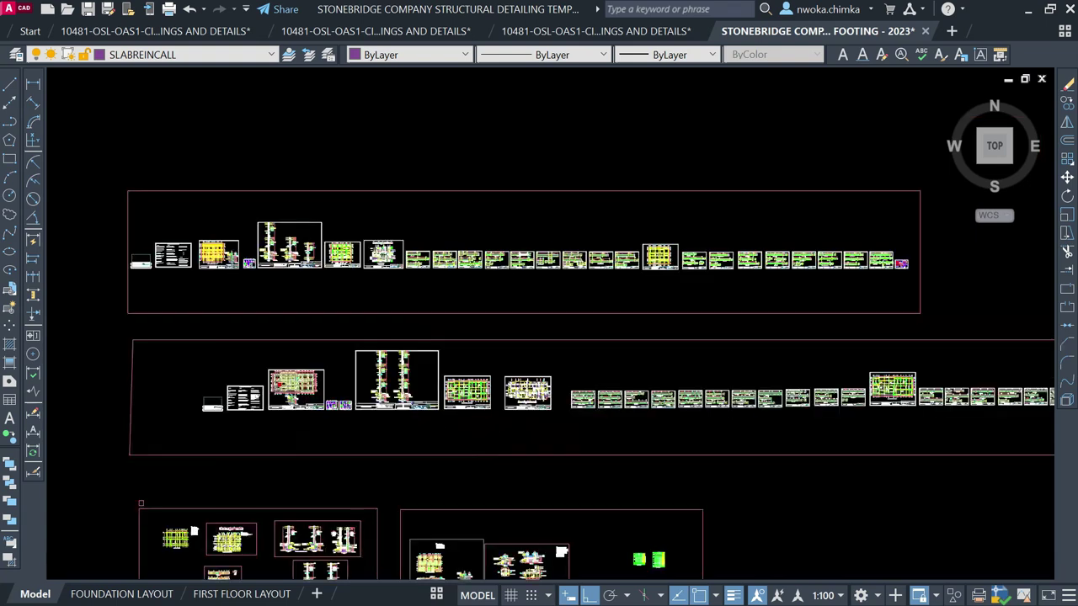
scroll(362, 253, "up", 8)
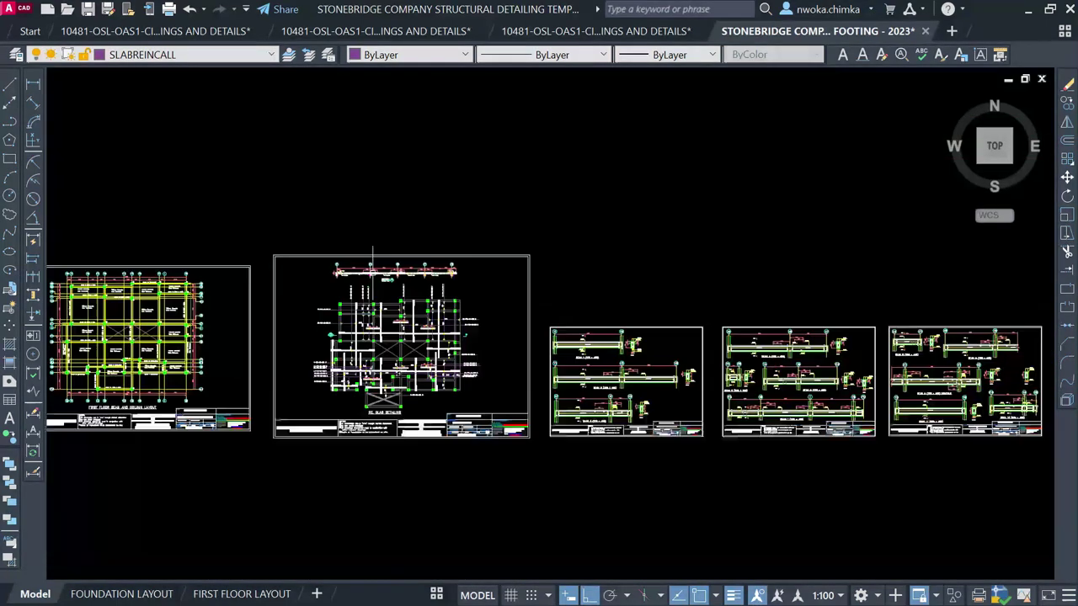
scroll(292, 261, "up", 4)
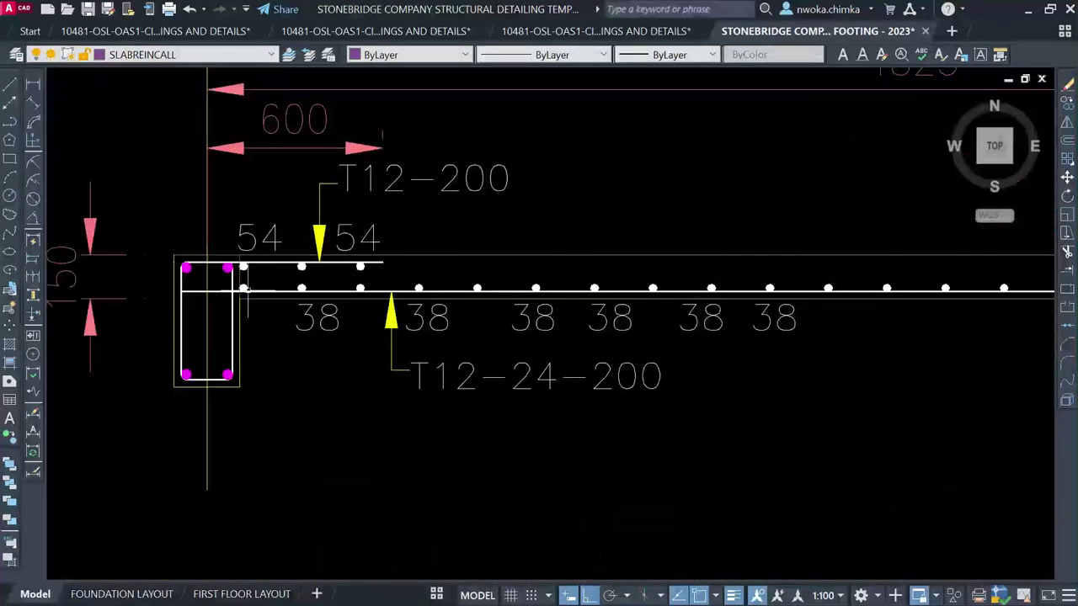
scroll(230, 270, "down", 6)
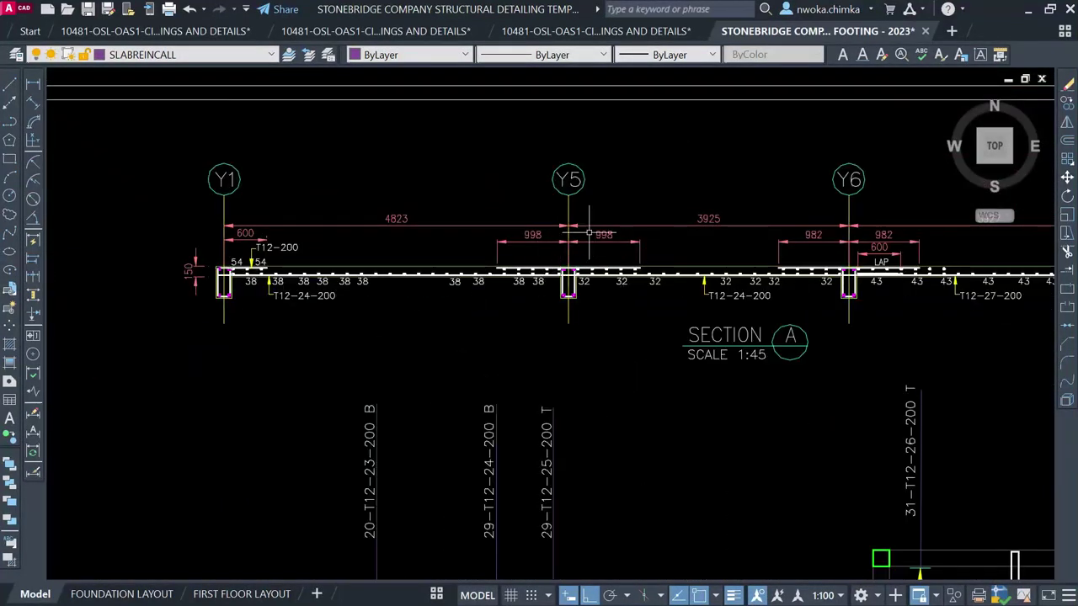
scroll(580, 265, "up", 4)
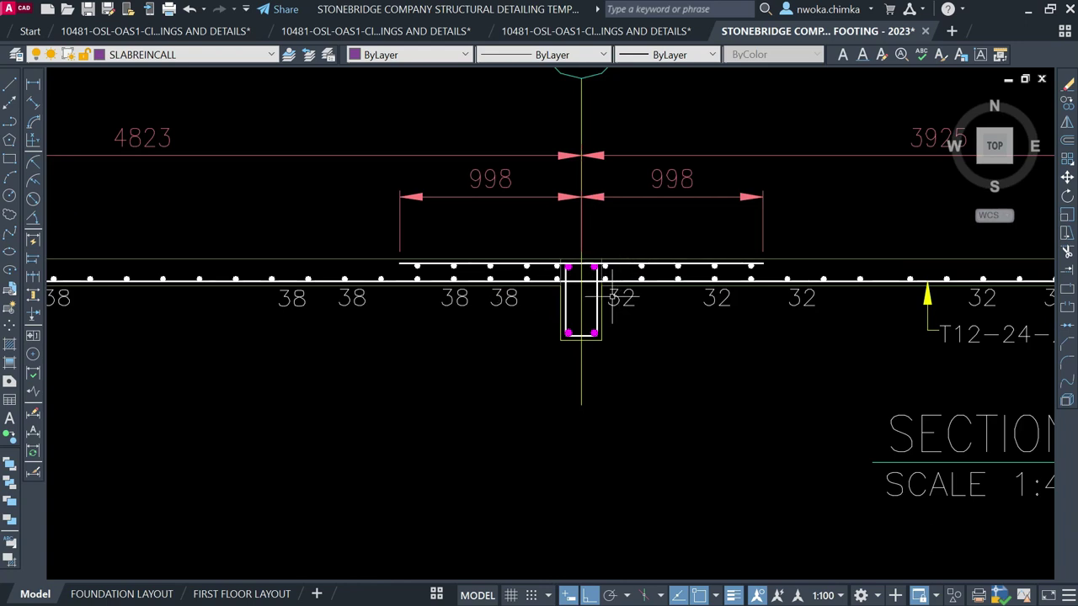
Return to the current slab plan and check the bar call-outs on both sides of it
scroll(619, 296, "down", 10)
scroll(548, 212, "down", 5)
middle_click_drag(548, 211, 489, 529)
scroll(489, 530, "down", 3)
scroll(558, 199, "up", 8)
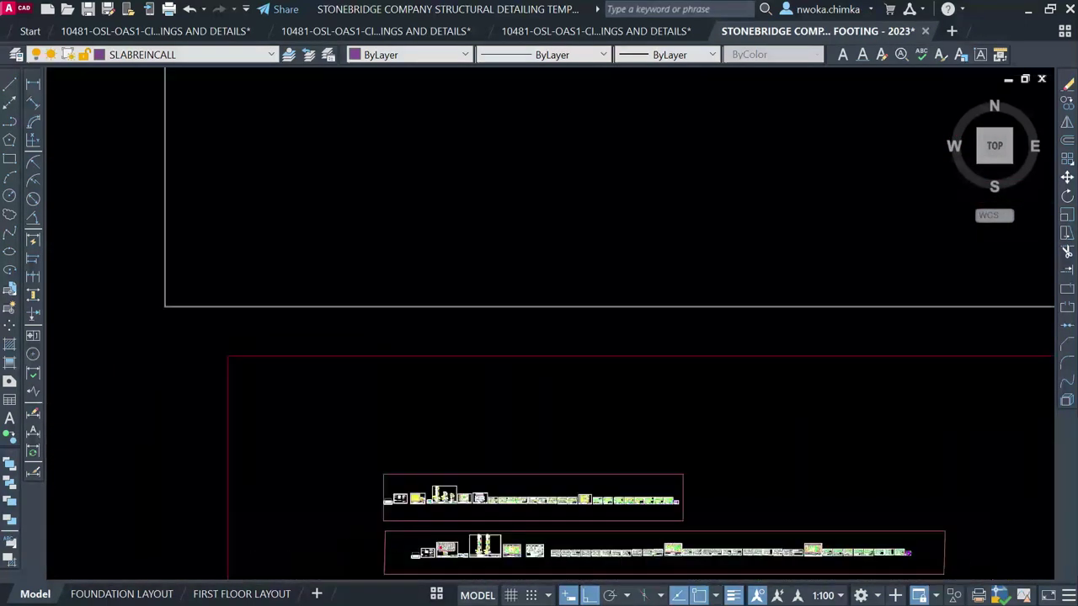
middle_click_drag(558, 199, 511, 409)
scroll(432, 262, "up", 3)
middle_click_drag(436, 260, 457, 228)
scroll(457, 229, "up", 3)
scroll(492, 232, "up", 2)
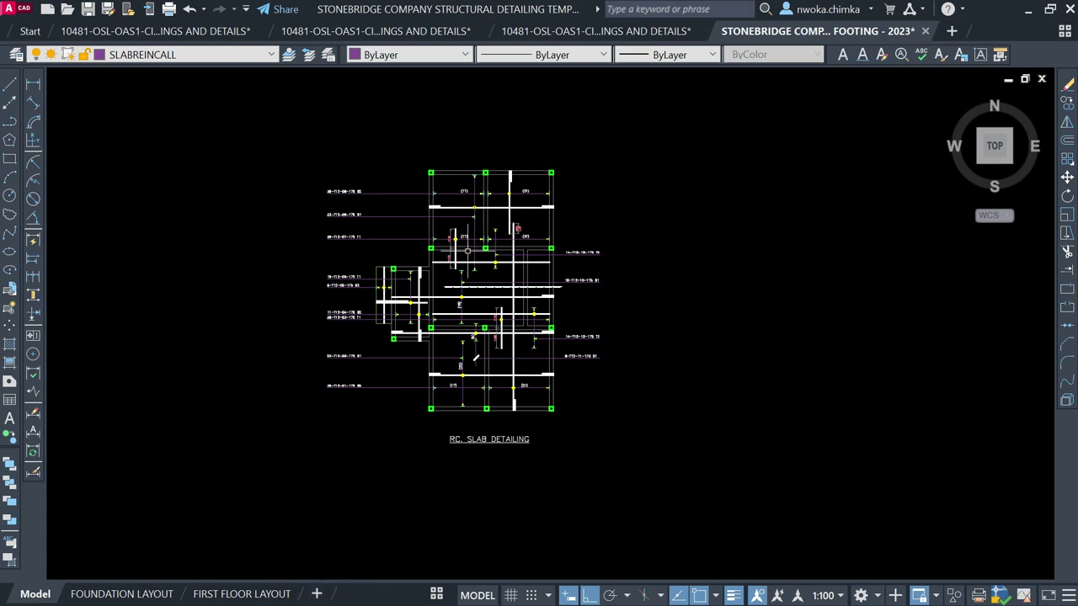
scroll(391, 202, "up", 2)
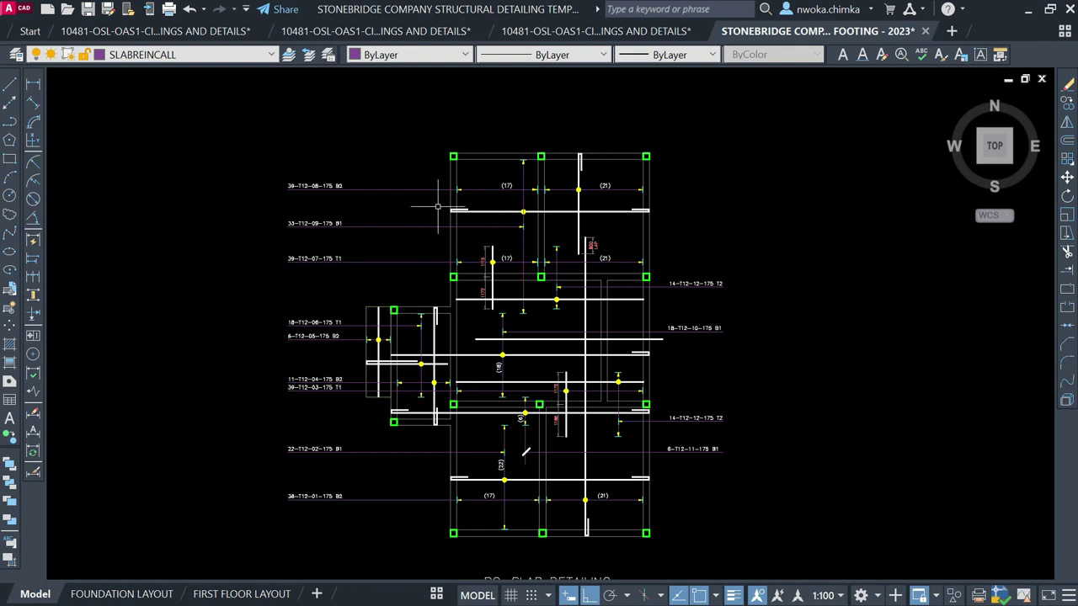
scroll(352, 184, "up", 4)
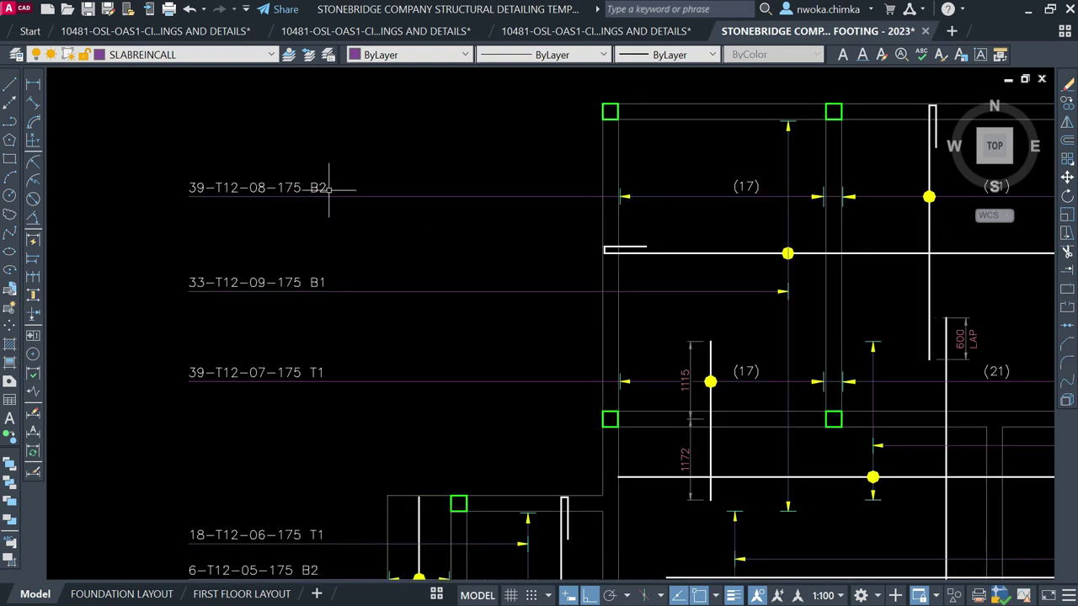
scroll(316, 370, "up", 2)
scroll(311, 364, "down", 4)
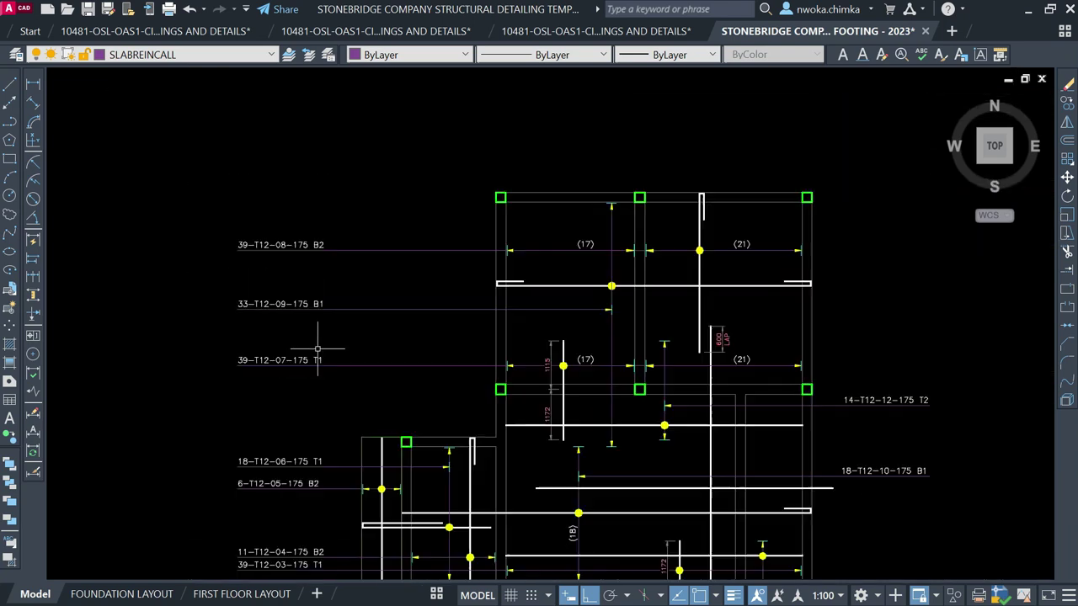
scroll(722, 386, "up", 3)
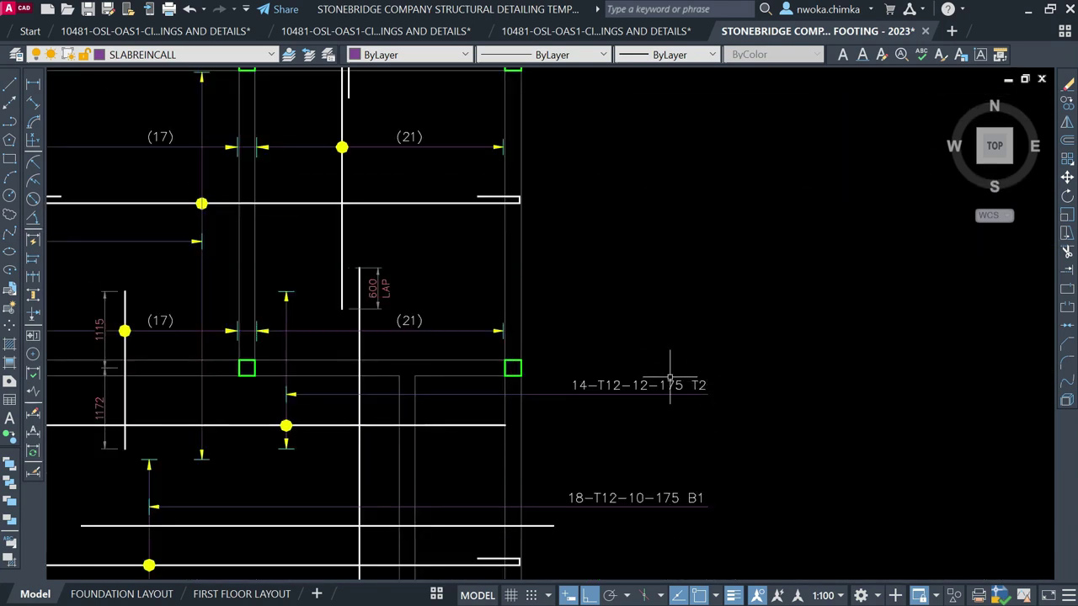
scroll(547, 335, "down", 2)
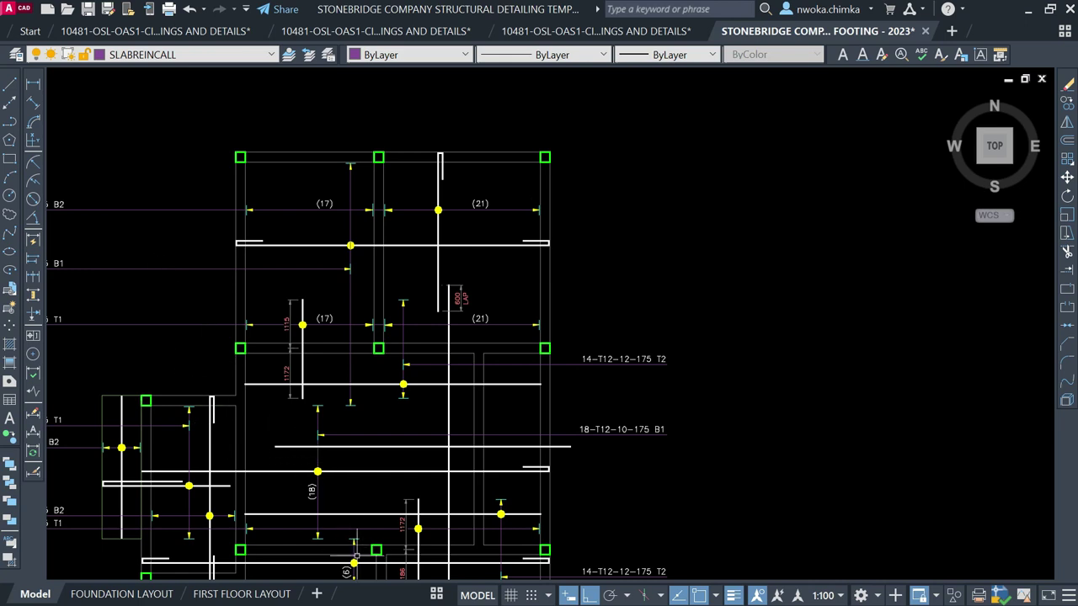
Switch to the SLAB DETAILING layout to see the plan on its title-block sheet
left_click(436, 593)
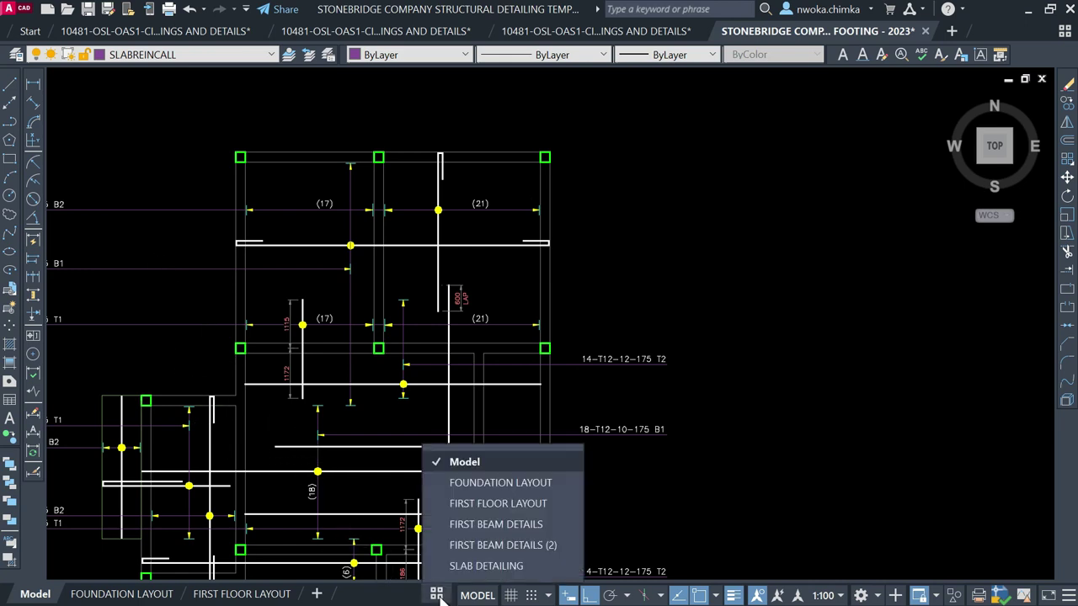
left_click(481, 570)
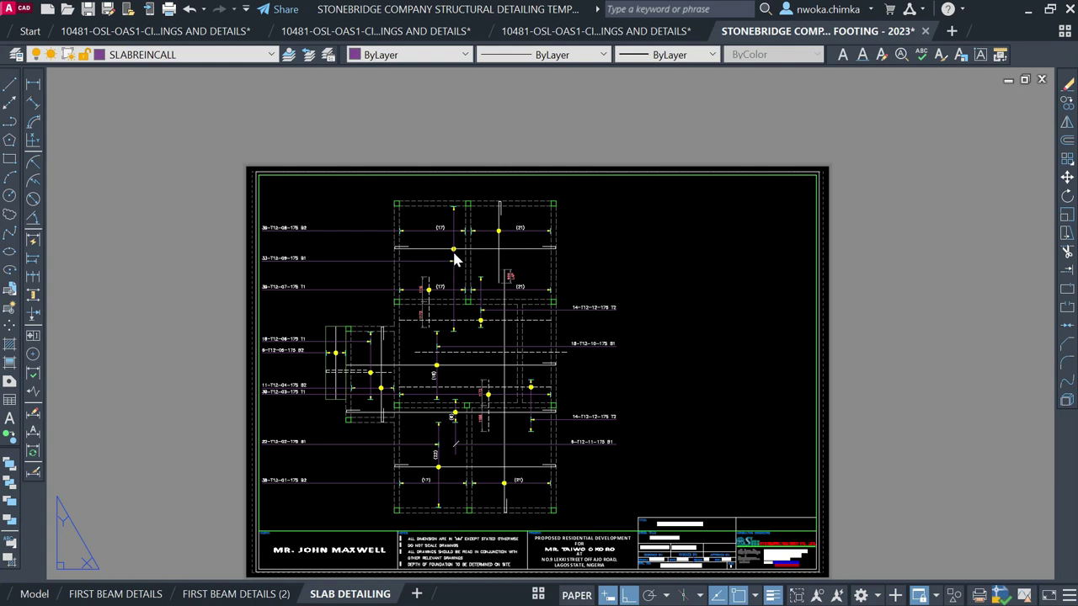
scroll(399, 228, "down", 2)
left_click(800, 247)
left_click(731, 242)
scroll(460, 262, "up", 2)
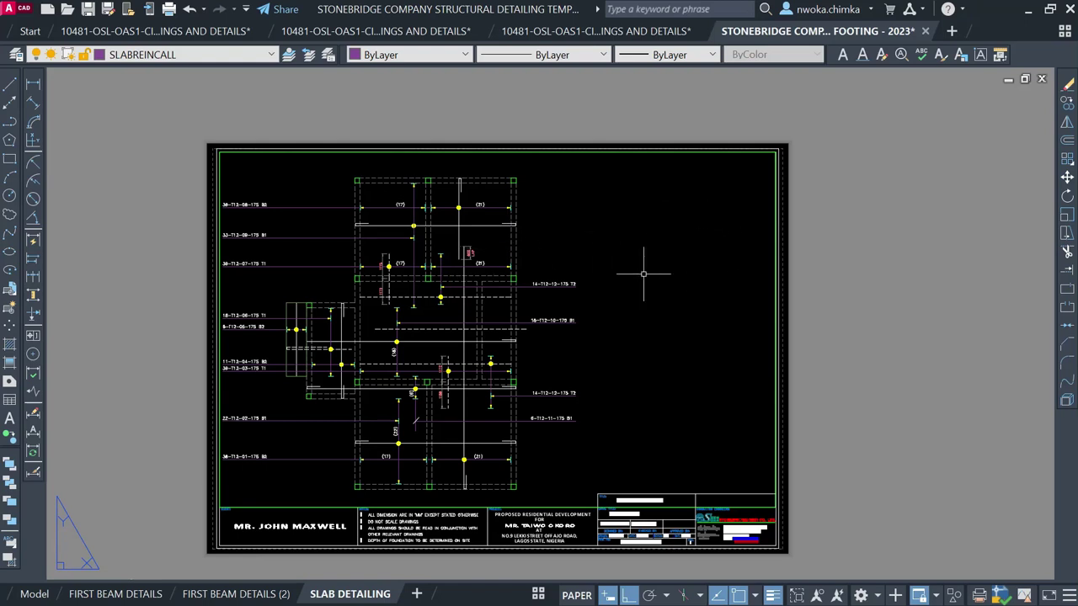
Activate the sheet's viewport and move the RC. SLAB DETAILING title straight up, closer beneath the plan
mouse_move(534, 257)
middle_mouse_down()
mouse_move(609, 235)
mouse_move(611, 204)
middle_mouse_up()
double_click(572, 228)
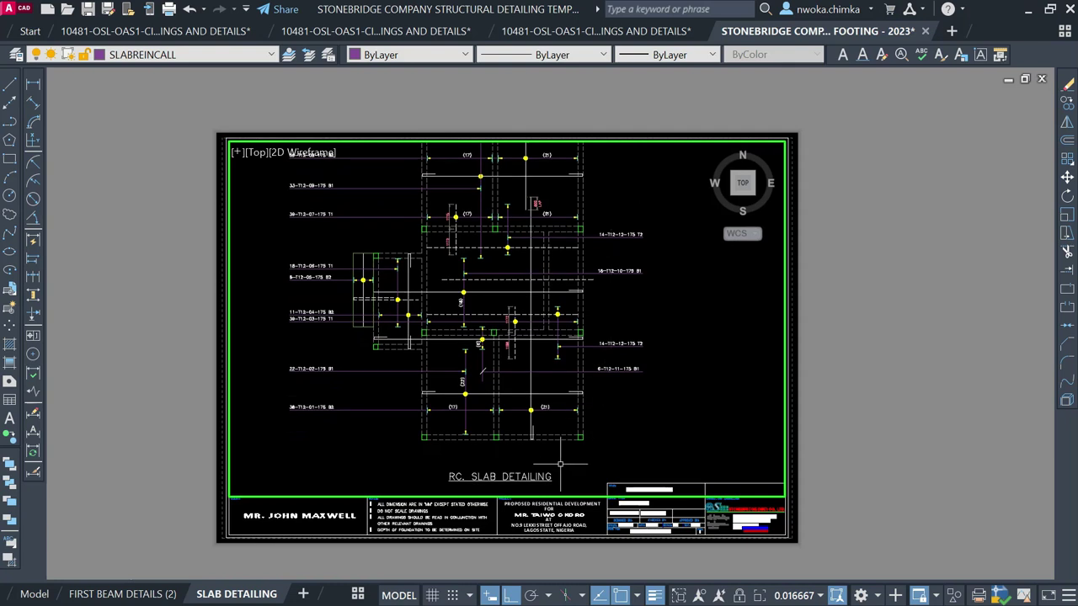
left_click(544, 470)
left_click(522, 472)
type("m")
key("Return")
left_click(662, 420)
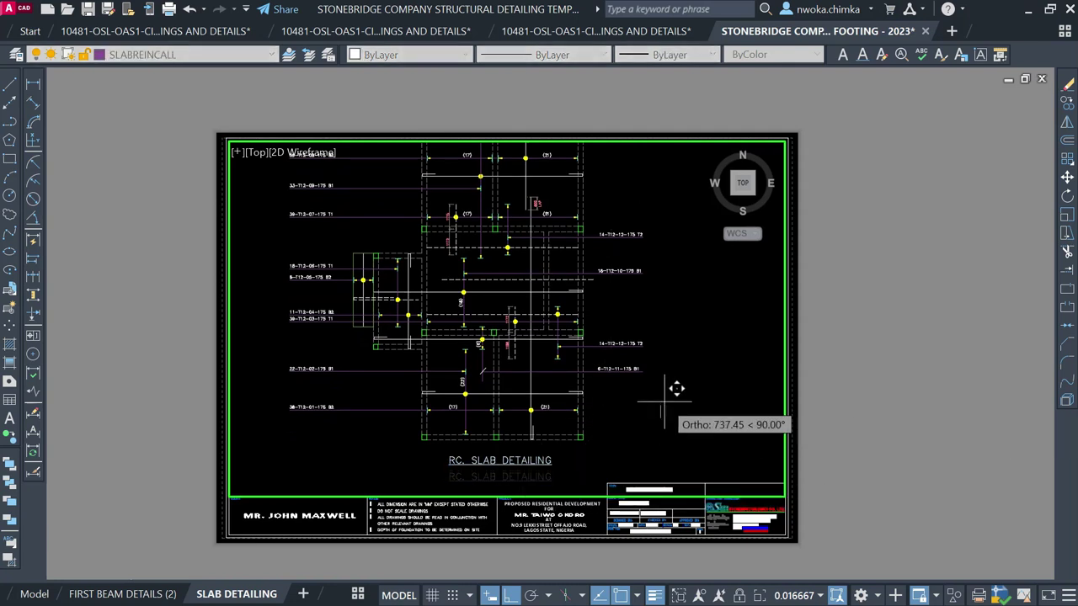
left_click(664, 394)
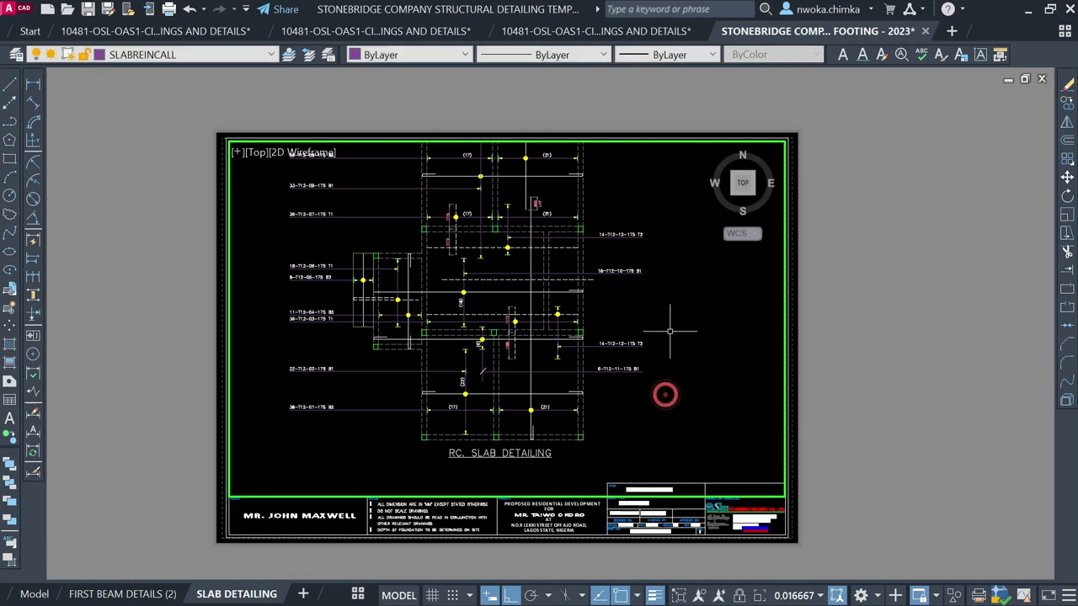
Reposition the plan within the viewport so that plan and title fit inside the frame, and return to paper space
middle_click_drag(669, 244, 671, 283)
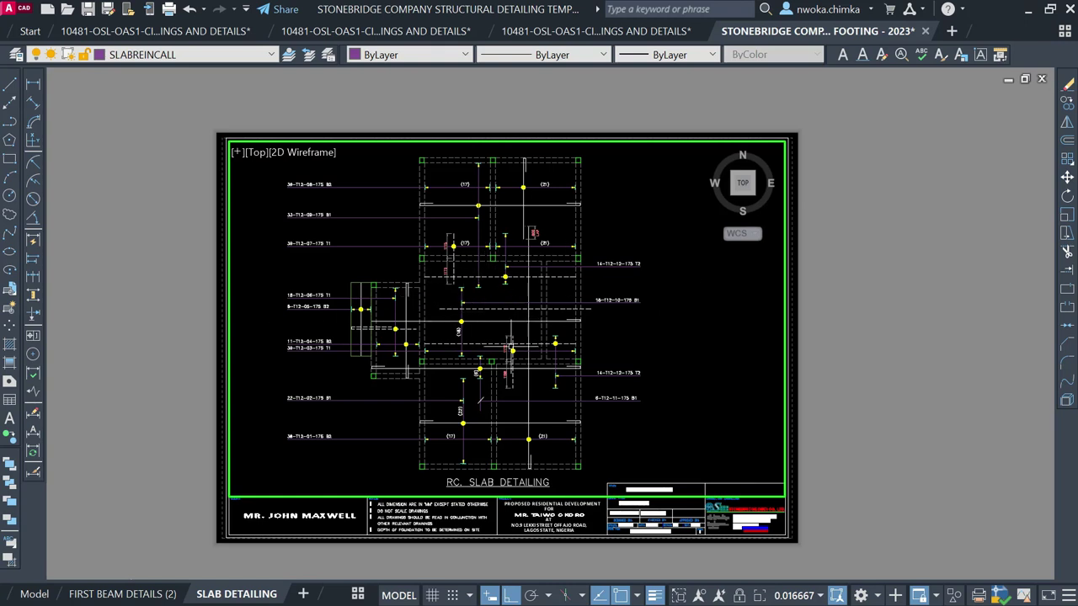
mouse_move(511, 349)
mouse_move(579, 317)
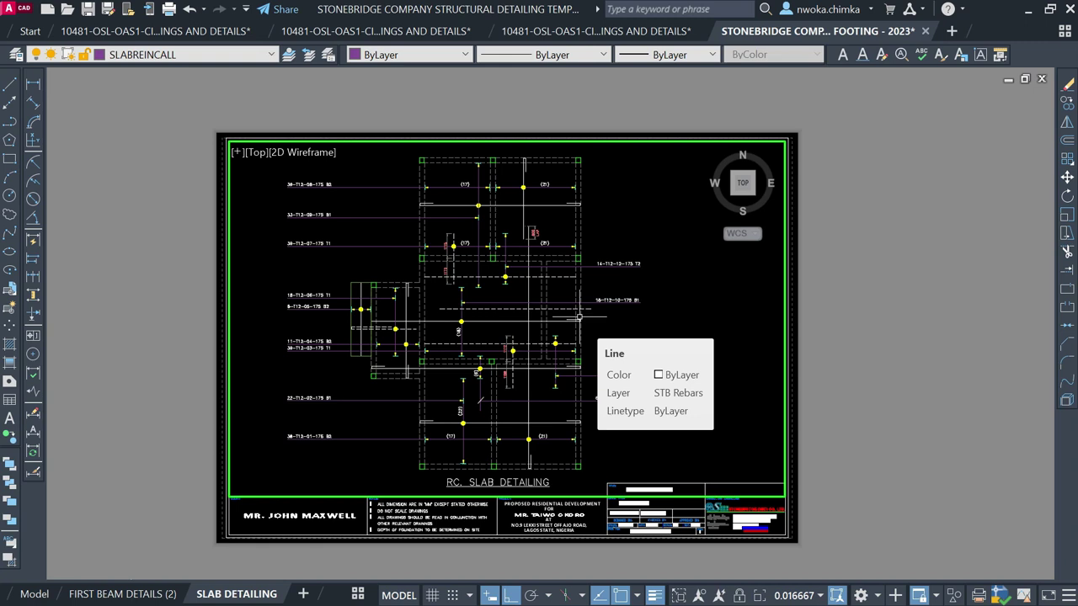
double_click(873, 266)
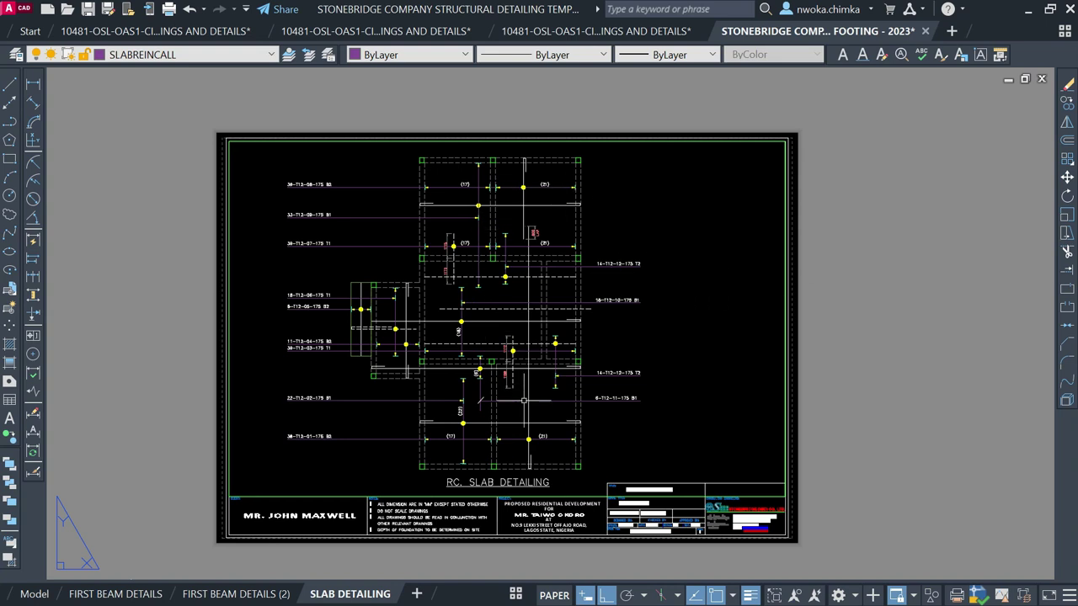
Inspect the call-outs, bracketed counts, bar lines and dimensions on the SLAB DETAILING sheet
scroll(501, 447, "up", 2)
middle_click_drag(485, 263, 480, 352)
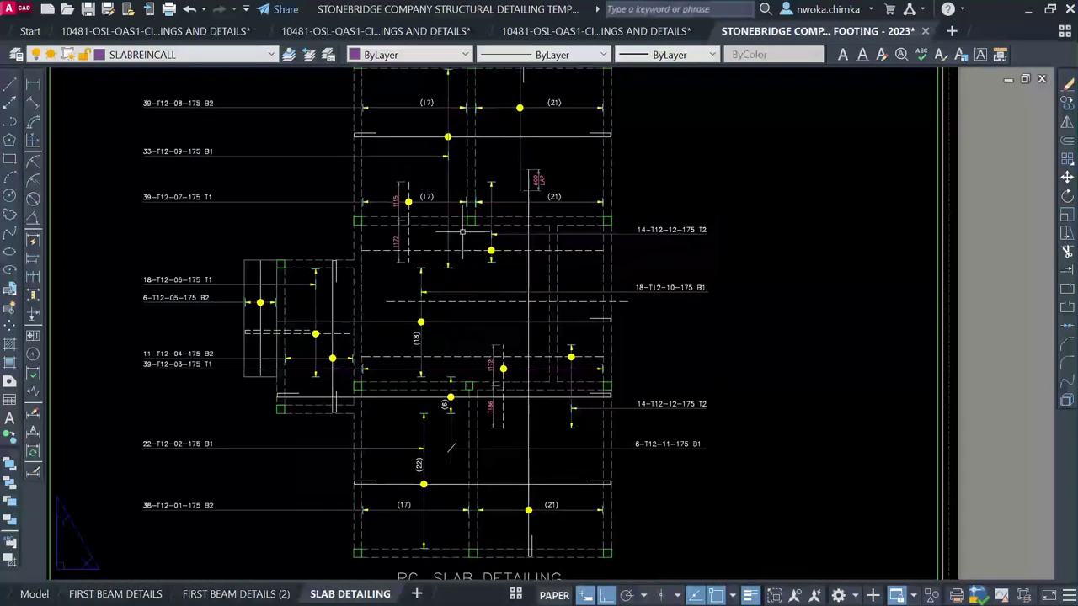
scroll(463, 231, "up", 4)
scroll(498, 251, "down", 4)
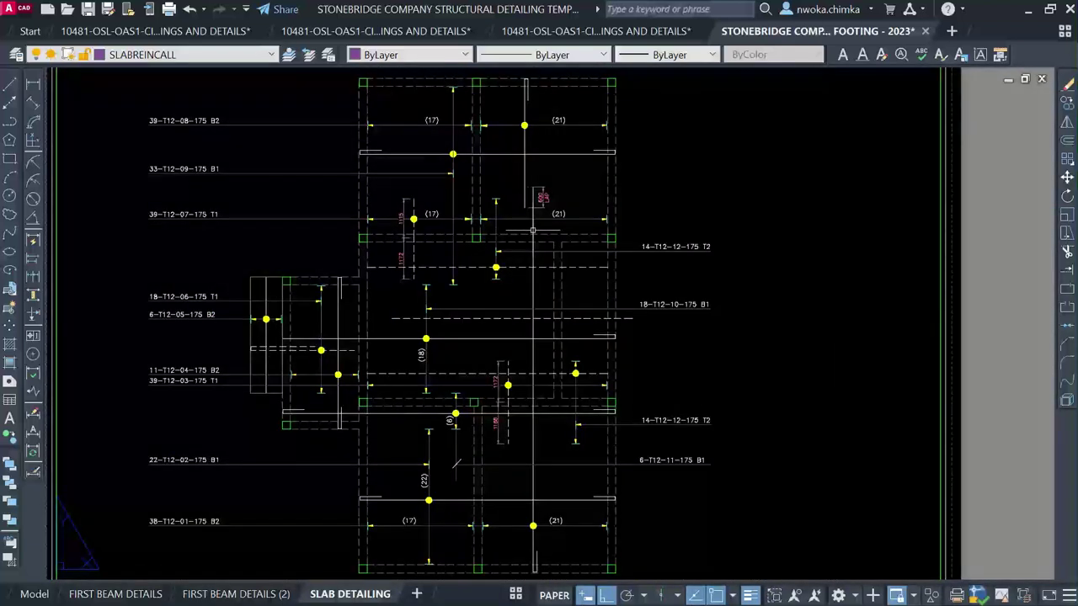
middle_click_drag(530, 231, 522, 298)
scroll(478, 202, "down", 2)
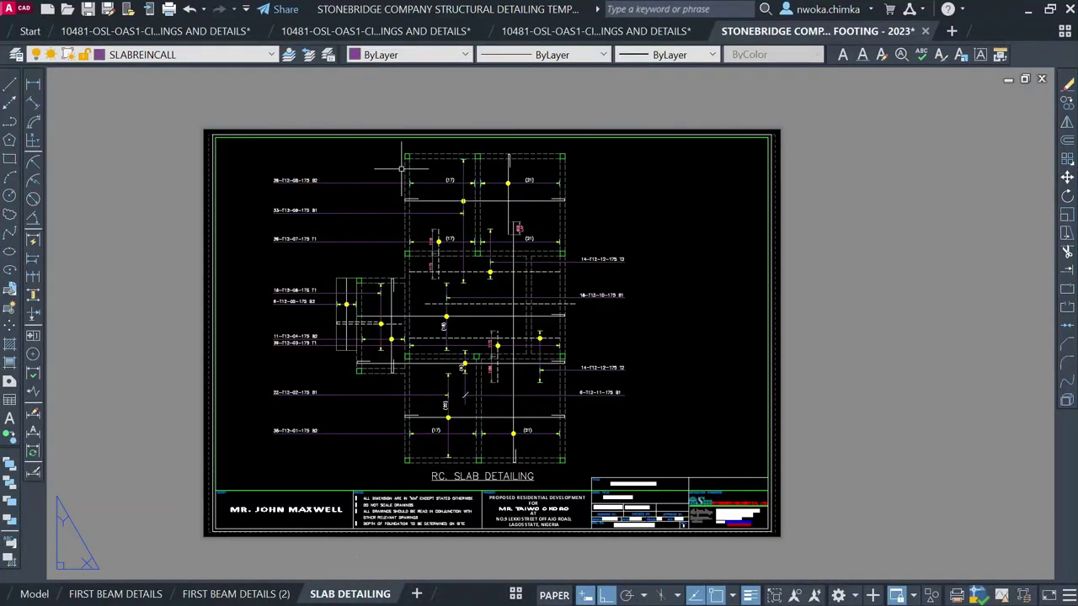
scroll(383, 195, "up", 2)
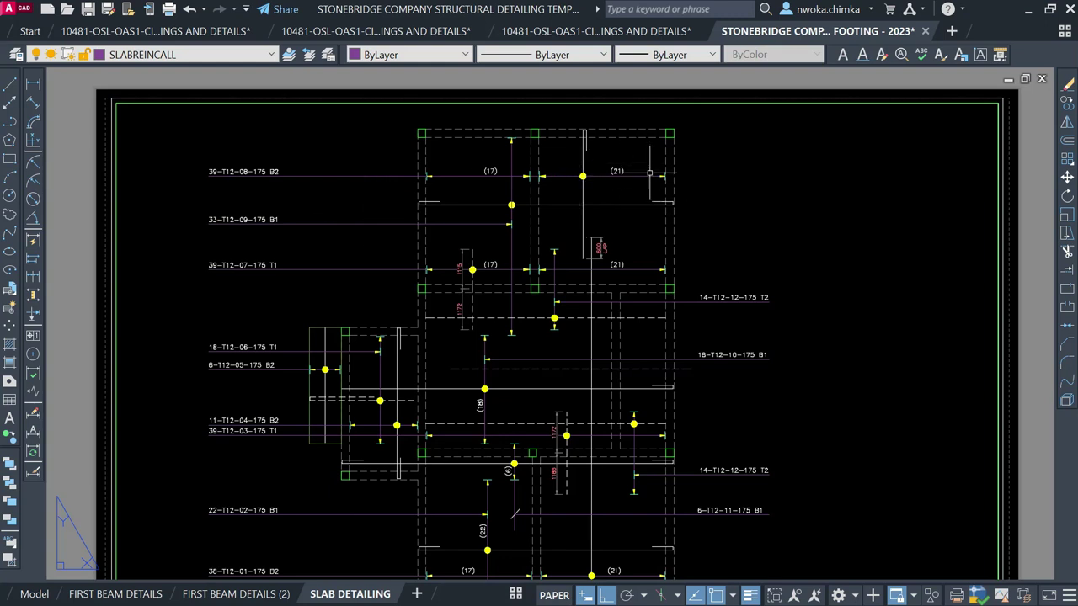
scroll(467, 248, "down", 2)
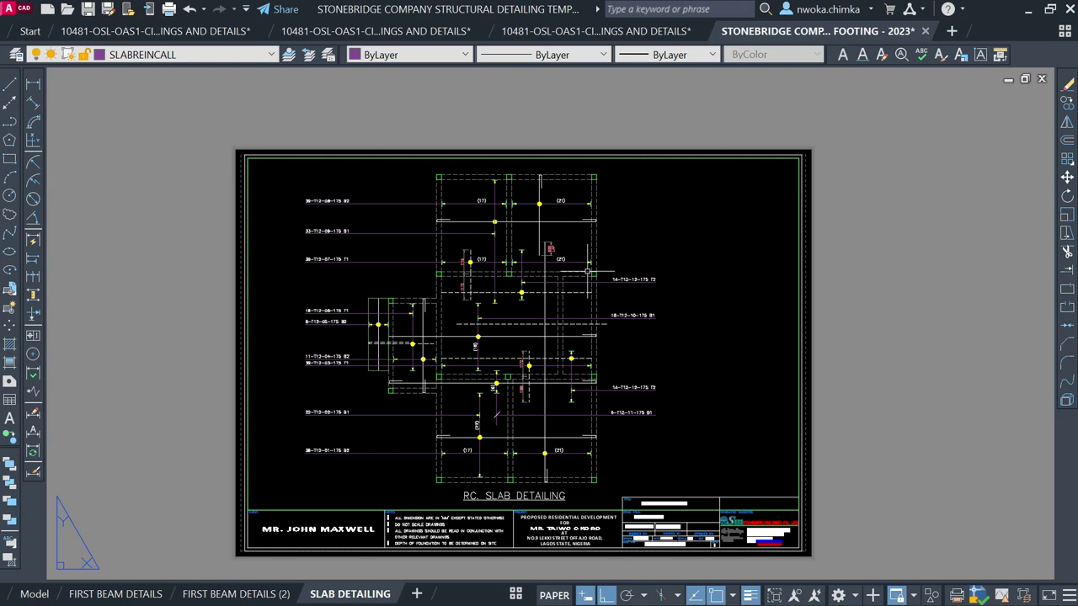
scroll(498, 341, "up", 2)
scroll(497, 342, "down", 2)
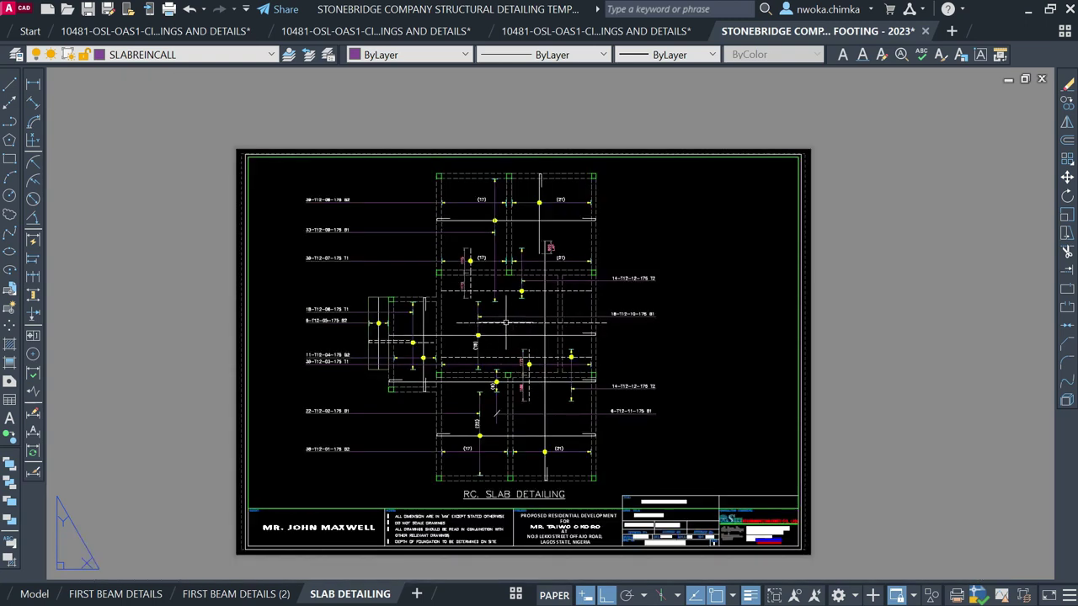